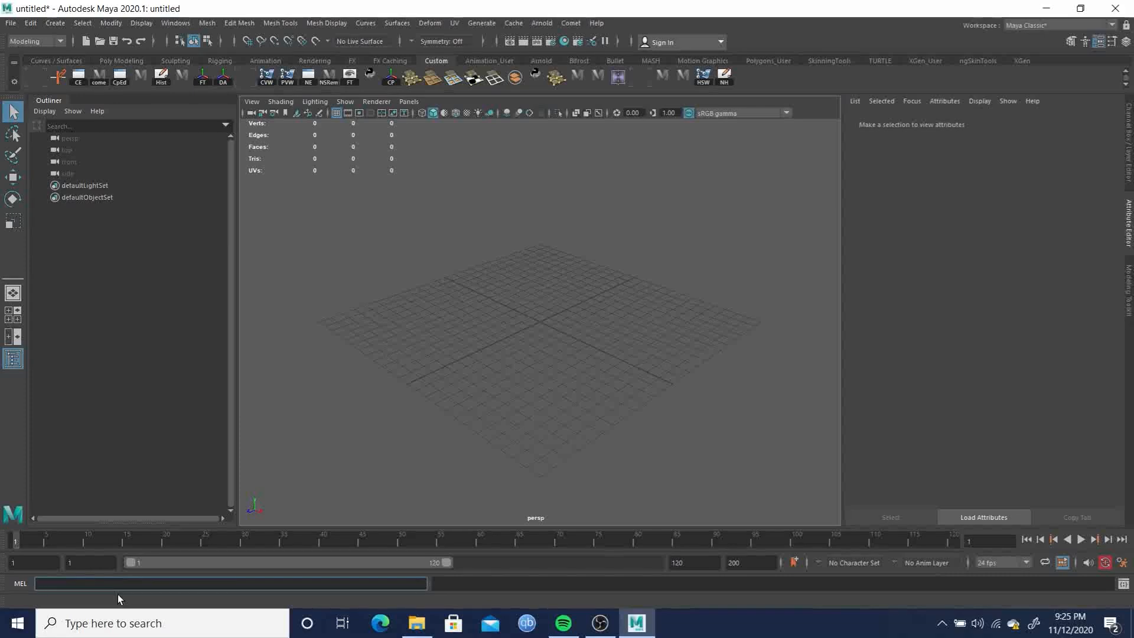
# Try to run the MEL command "cometMenu;" and clear the command line
pyautogui.write('cometMenu;')
pyautogui.press('Return')
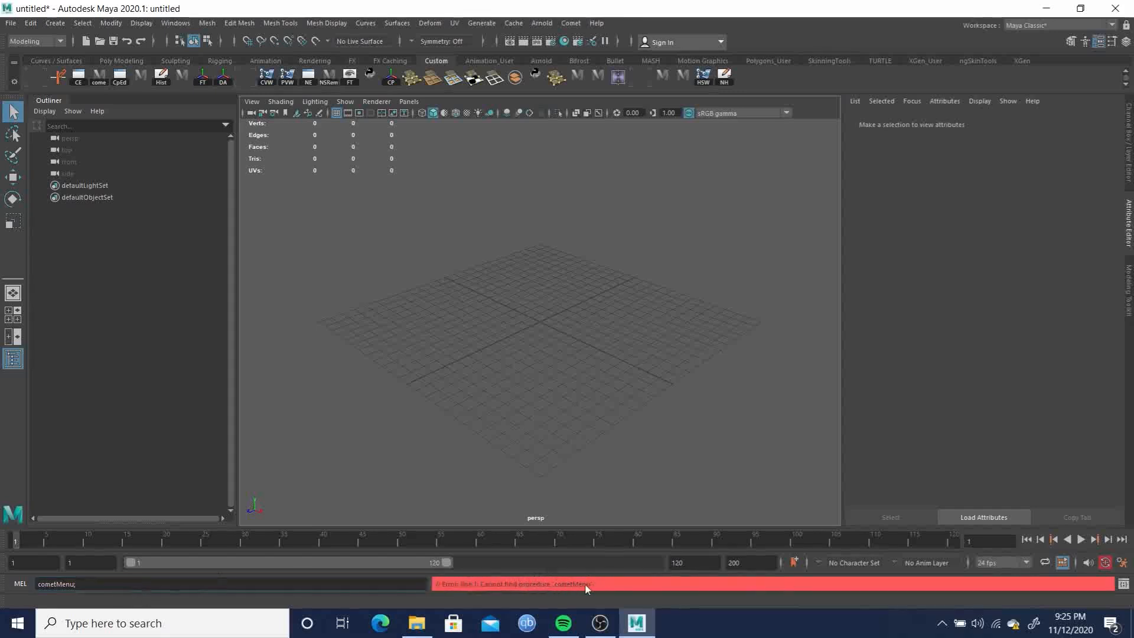
pyautogui.click(195, 583)
pyautogui.press('BackSpace')
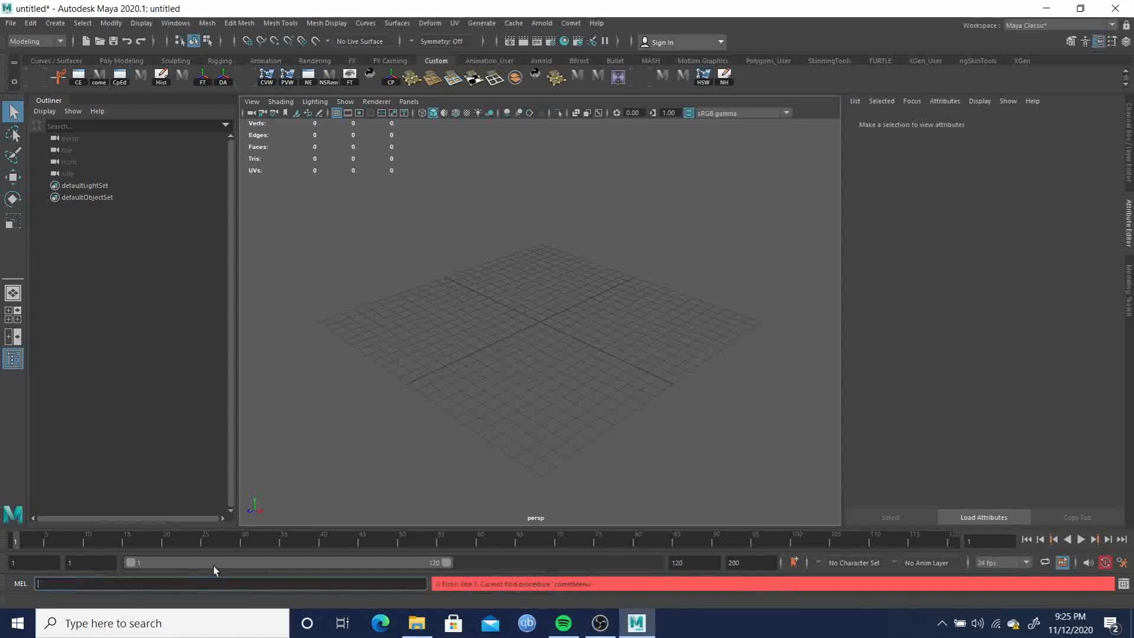
# Load cometMenu.mel from the Maya 2020 scripts folder into the Script Editor
pyautogui.click(1124, 584)
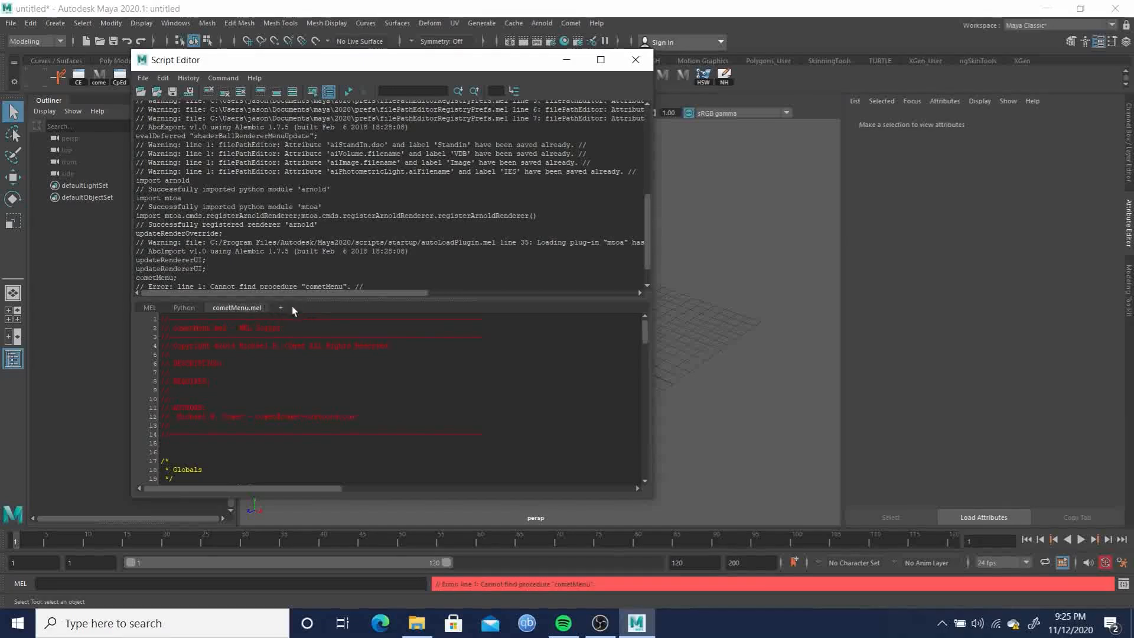
pyautogui.scroll(-5, 342, 431)
pyautogui.scroll(5, 342, 431)
pyautogui.click(143, 78)
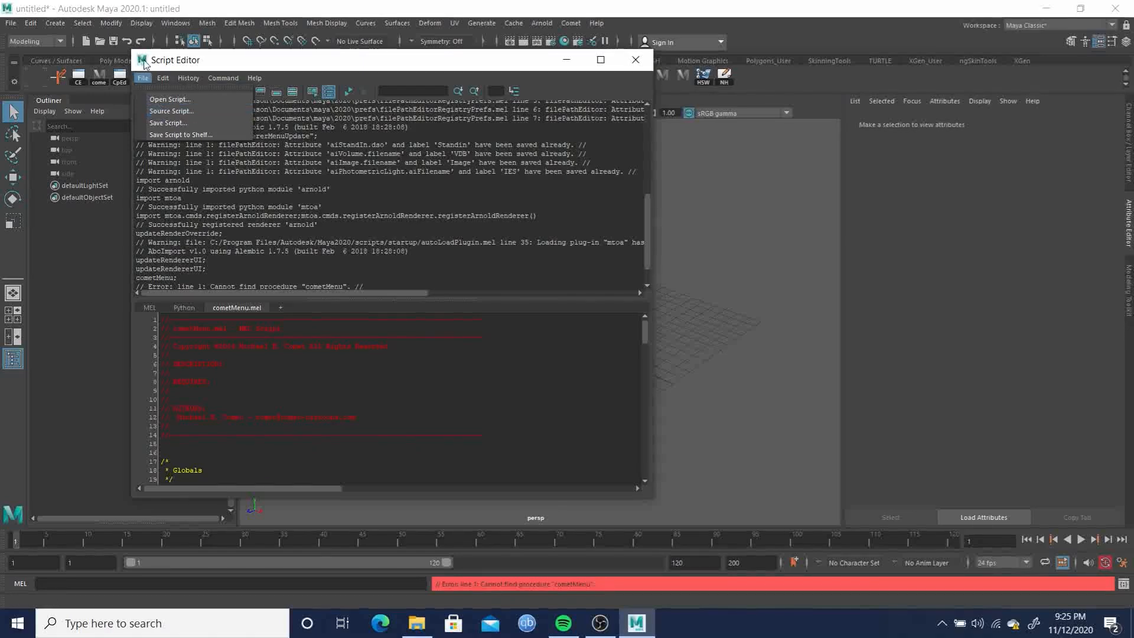
pyautogui.click(171, 101)
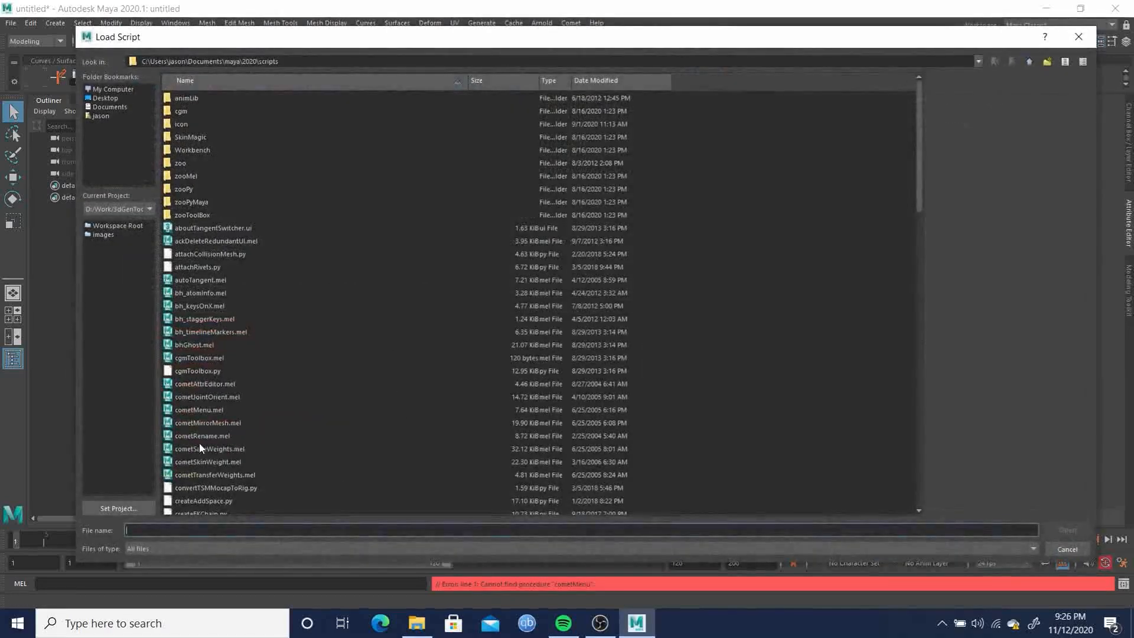
pyautogui.click(200, 409)
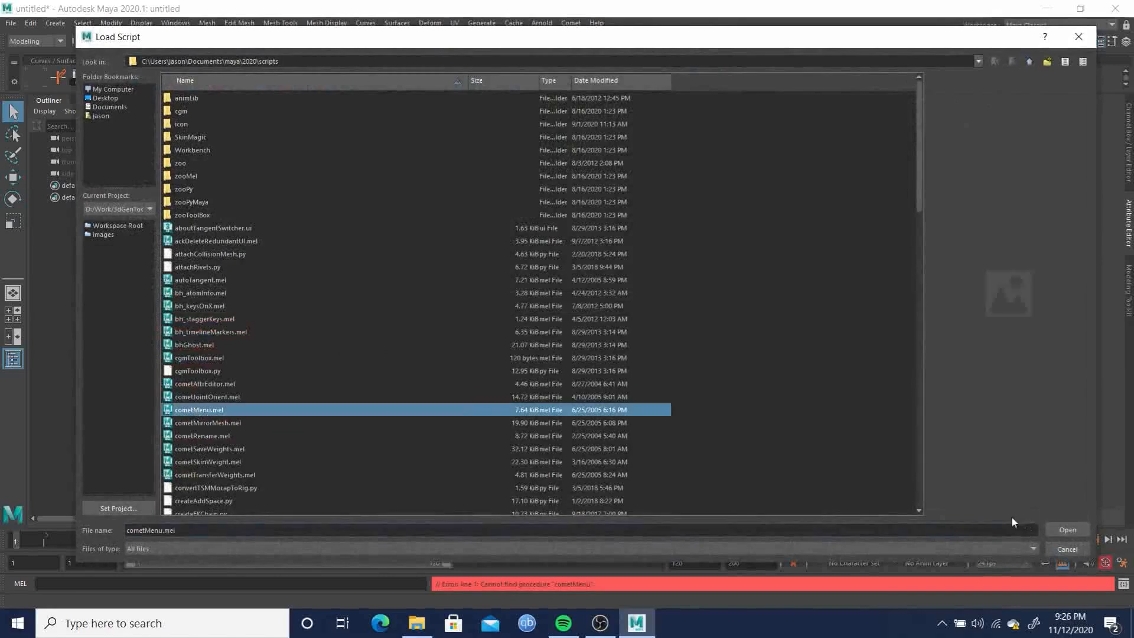
pyautogui.click(1070, 530)
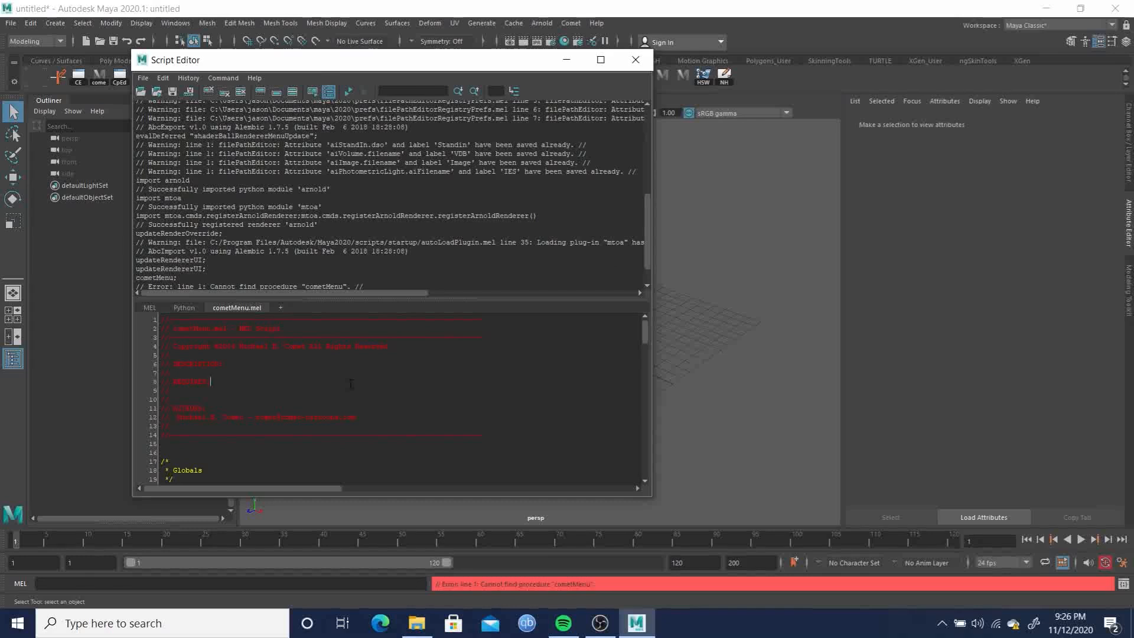
# Execute the entire cometMenu.mel script and close the Script Editor
pyautogui.hotkey('ctrl', 'a')
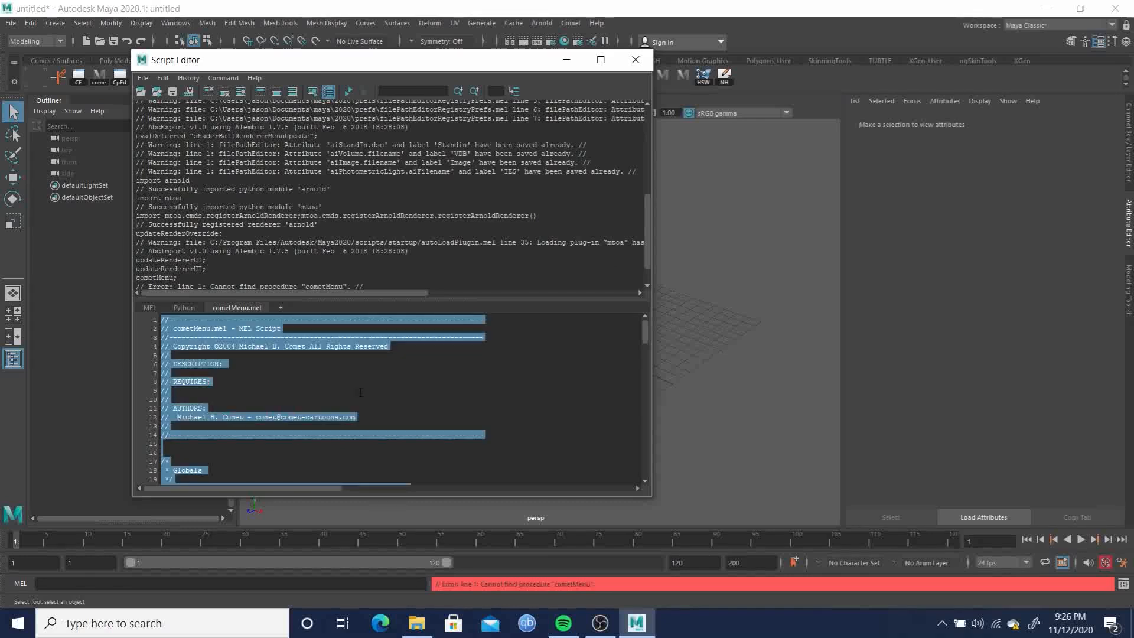
pyautogui.hotkey('ctrl', 'Return')
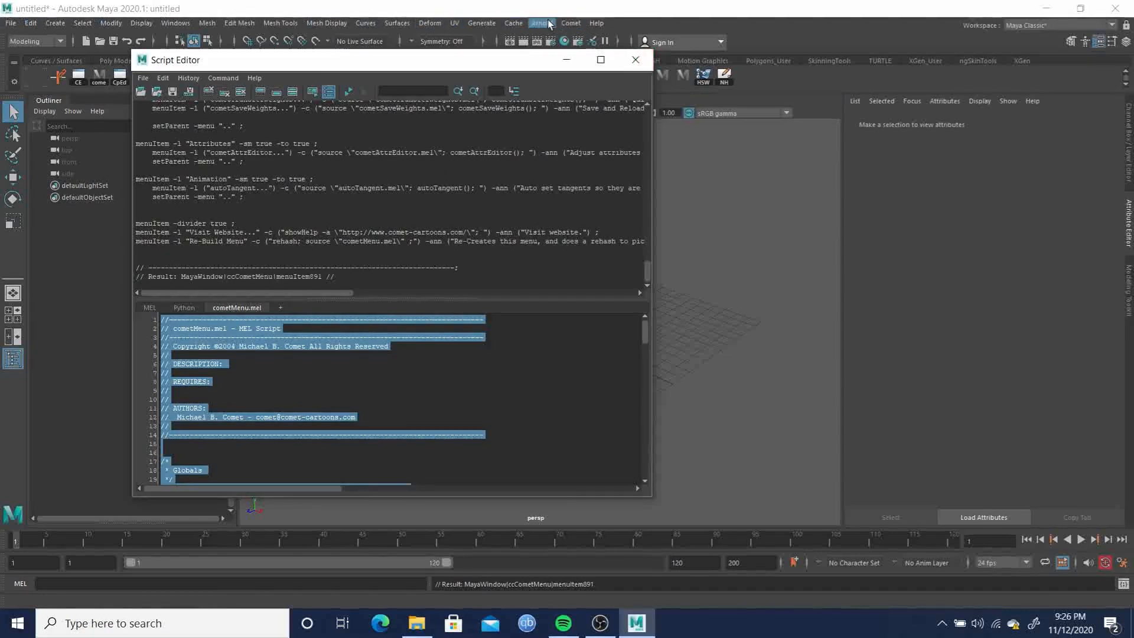
pyautogui.click(636, 61)
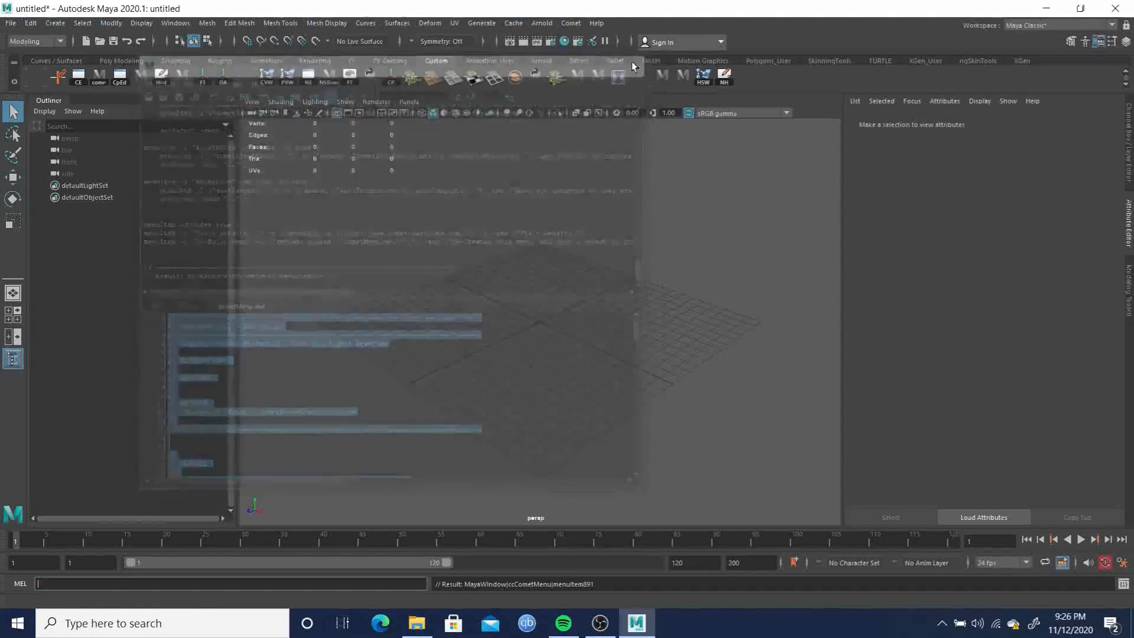
# Look through the tool categories of the Comet menu, including Tools, Shapes and Constraints
pyautogui.click(570, 23)
pyautogui.moveTo(599, 68)
pyautogui.moveTo(597, 45)
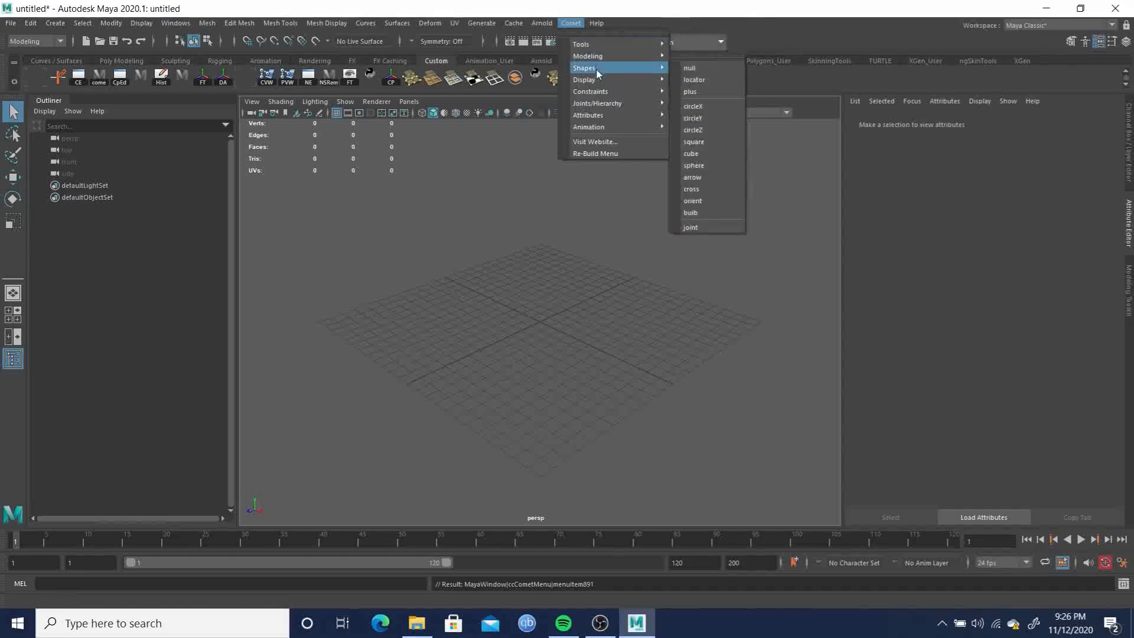
pyautogui.moveTo(605, 92)
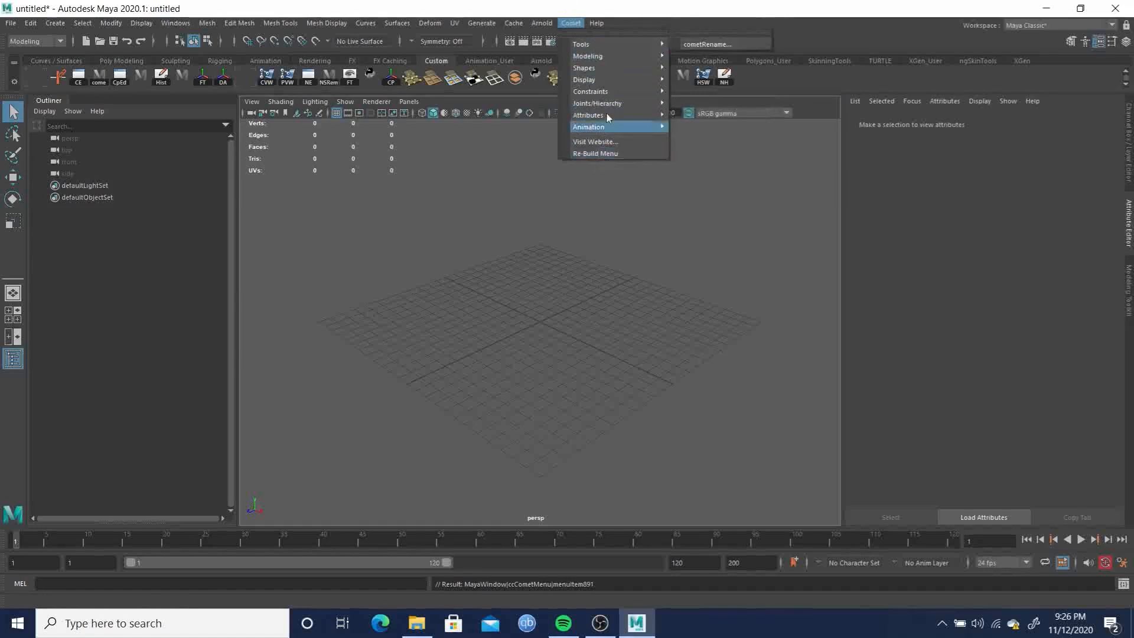
pyautogui.moveTo(596, 22)
pyautogui.click(688, 10)
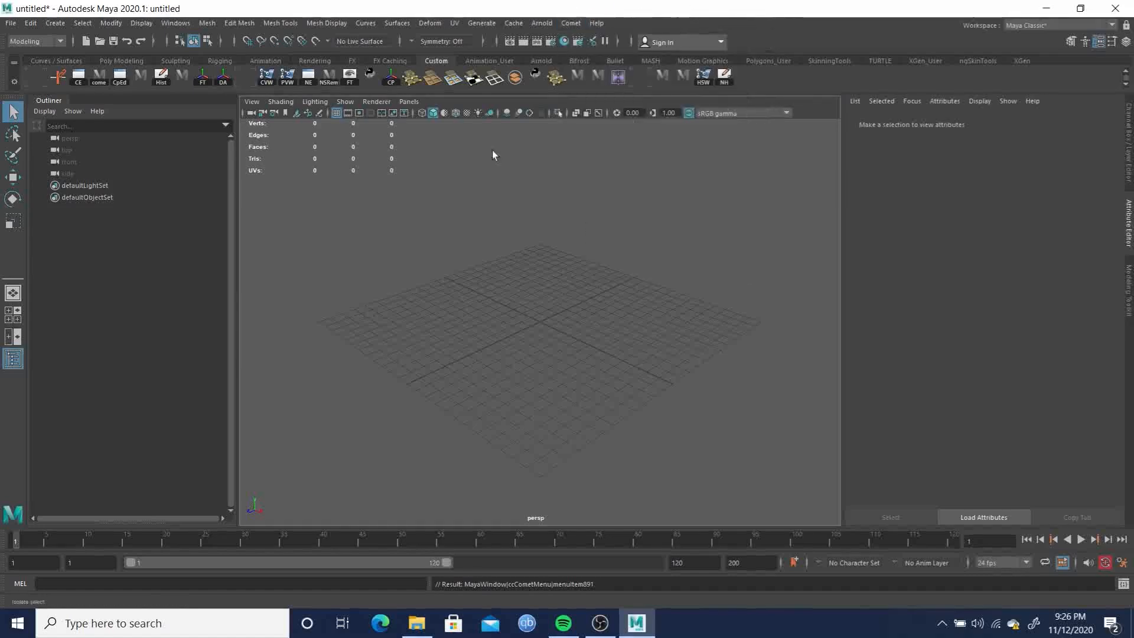
# Open the recent scene Mascot_lowpoly_Arnoldmat.ma
pyautogui.keyDown('alt'); pyautogui.moveTo(536, 253); pyautogui.dragTo(526, 269, button='middle'); pyautogui.keyUp('alt')
pyautogui.keyDown('alt'); pyautogui.moveTo(526, 268); pyautogui.dragTo(432, 176); pyautogui.keyUp('alt')
pyautogui.click(11, 22)
pyautogui.moveTo(103, 393)
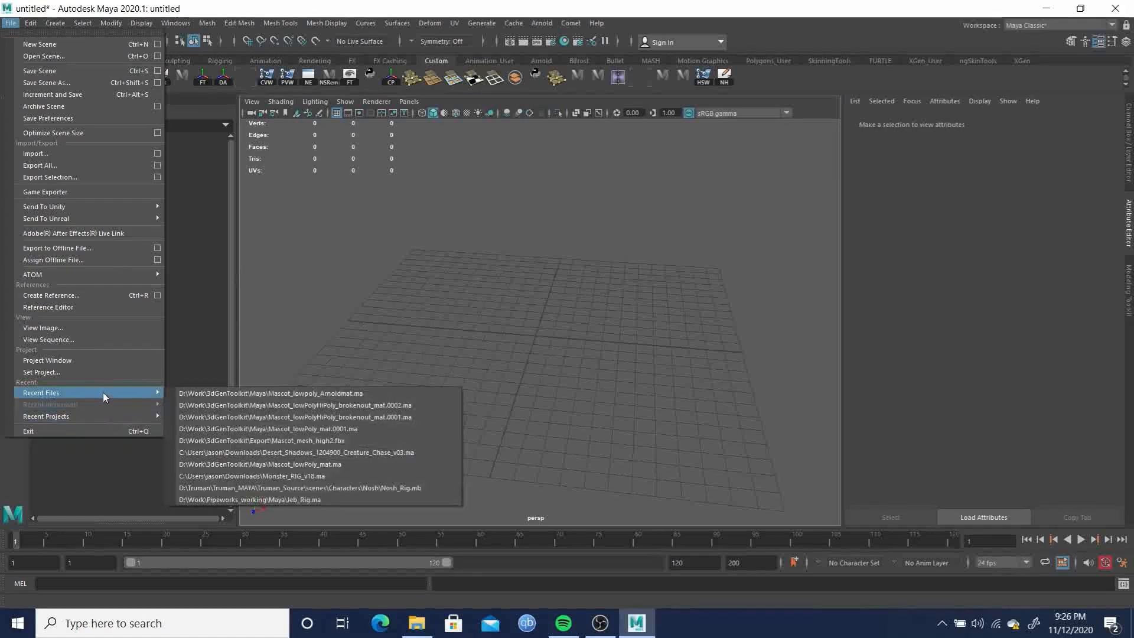
pyautogui.click(281, 390)
pyautogui.click(558, 313)
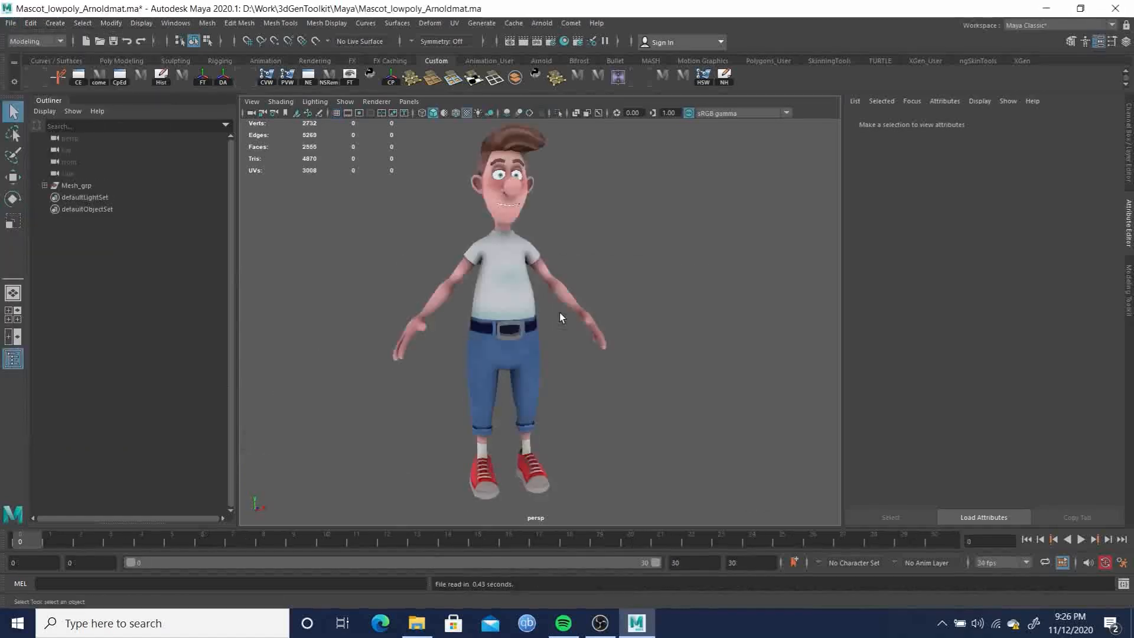
# Switch to the front orthographic view and frame the whole character
pyautogui.keyDown('alt'); pyautogui.moveTo(625, 301); pyautogui.dragTo(576, 302); pyautogui.keyUp('alt')
pyautogui.press('space')
pyautogui.press('f')
pyautogui.keyDown('alt'); pyautogui.moveTo(619, 284); pyautogui.dragTo(590, 275, button='right'); pyautogui.keyUp('alt')
pyautogui.keyDown('alt'); pyautogui.moveTo(590, 276); pyautogui.dragTo(572, 280, button='middle'); pyautogui.keyUp('alt')
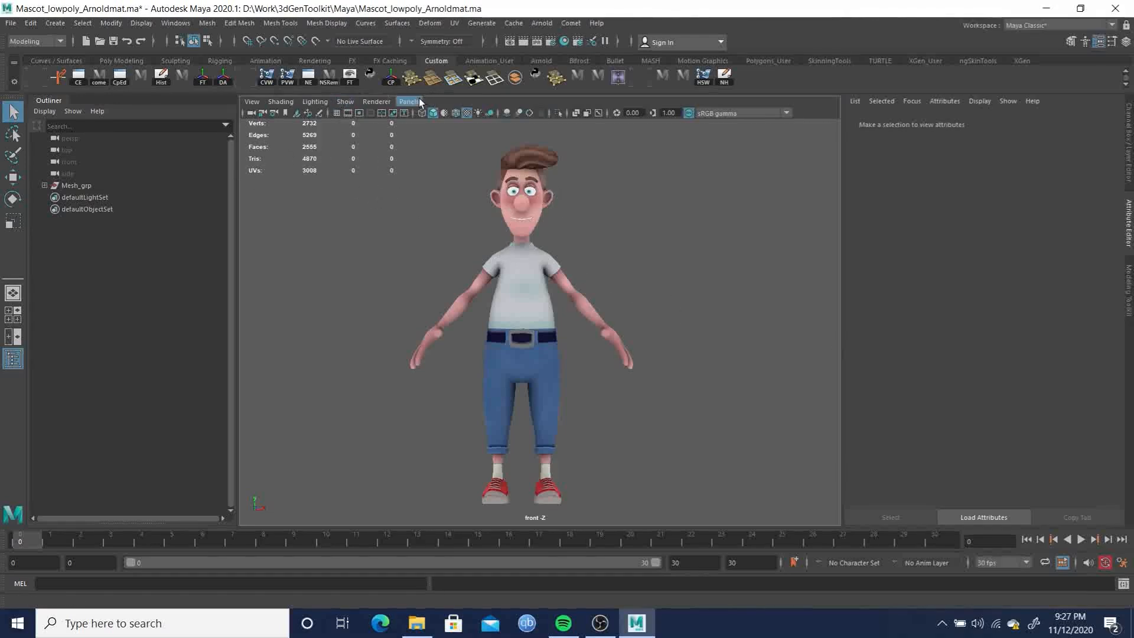
# Turn on X-Ray and Wireframe on Shaded display for the front view
pyautogui.click(282, 102)
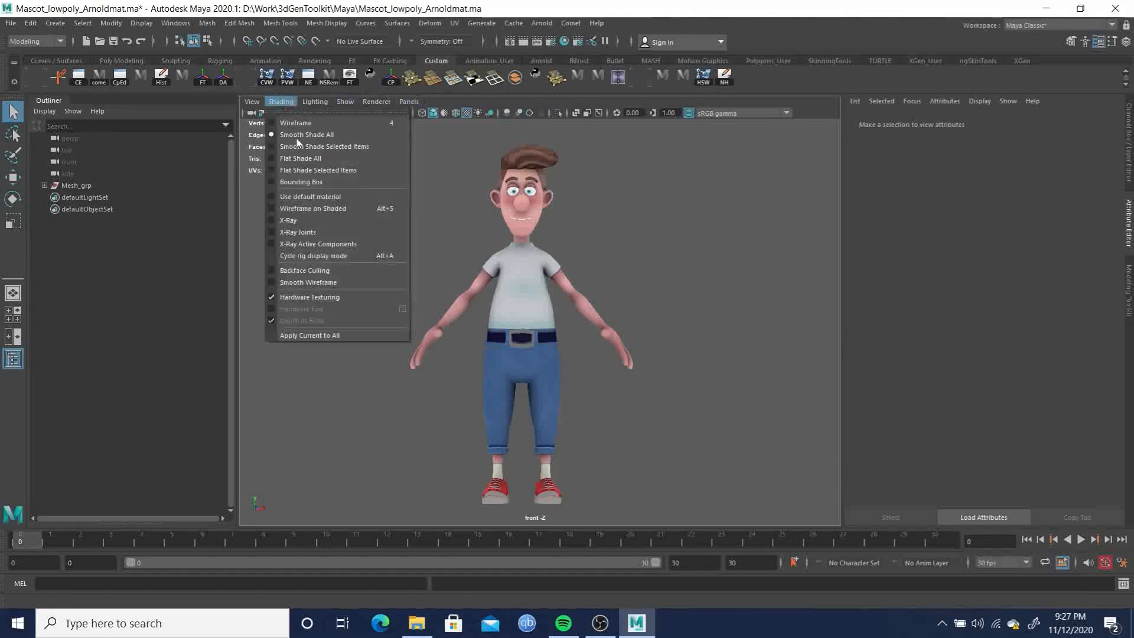
pyautogui.click(306, 220)
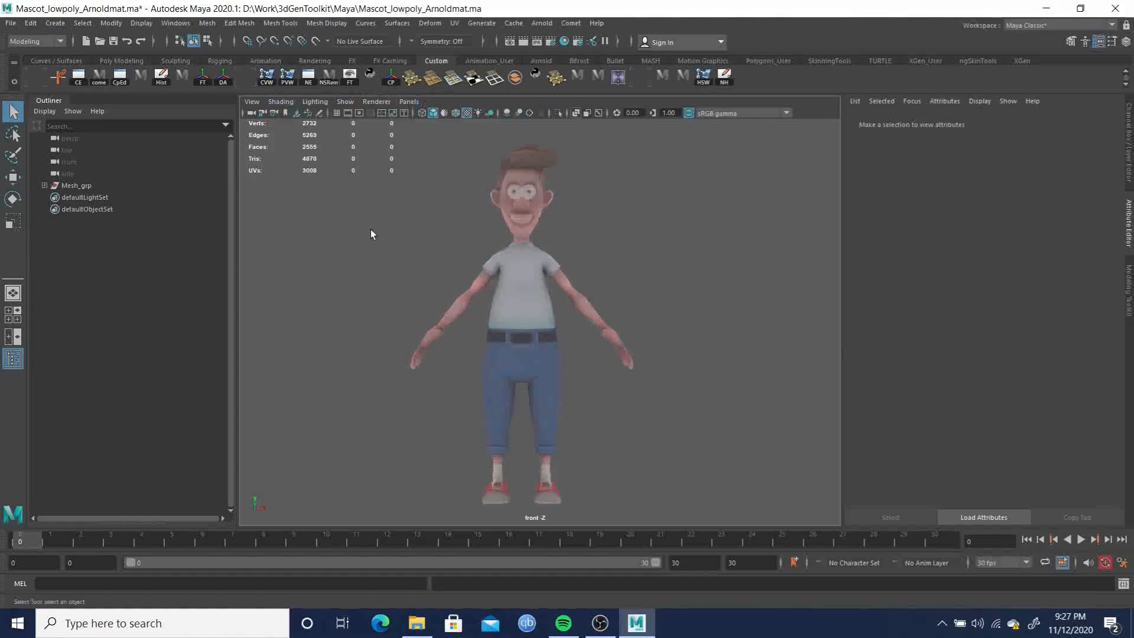
pyautogui.click(282, 102)
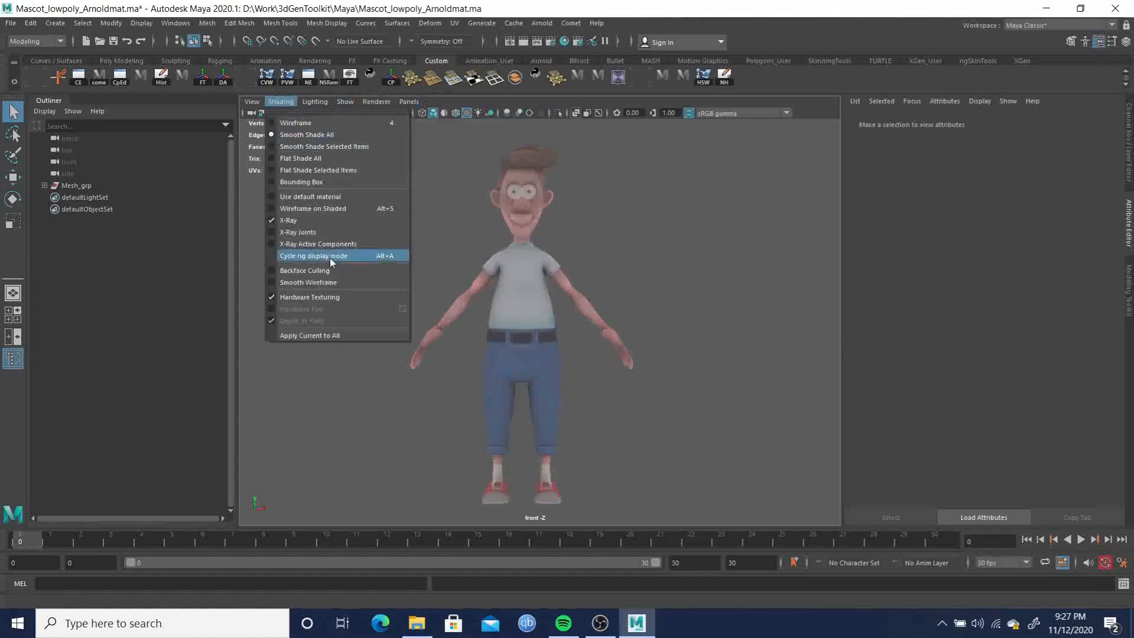
pyautogui.click(321, 208)
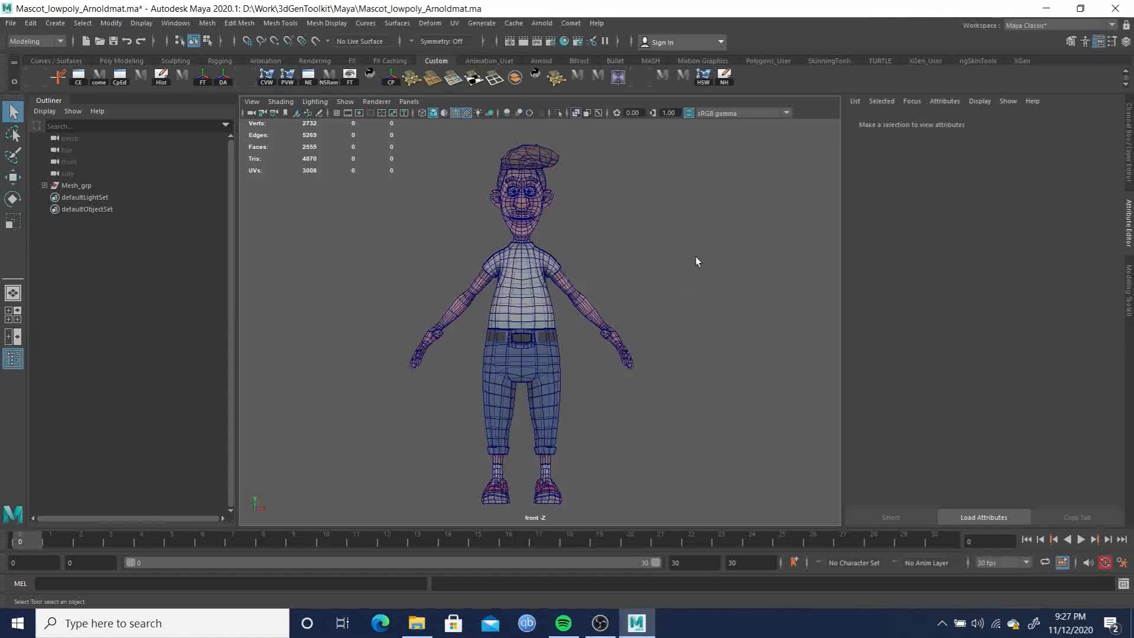
# Show the Channel Box / Layer Editor and create a display layer containing Mesh_grp
pyautogui.keyDown('alt'); pyautogui.moveTo(513, 263); pyautogui.dragTo(751, 378, button='right'); pyautogui.keyUp('alt')
pyautogui.keyDown('alt'); pyautogui.moveTo(600, 340); pyautogui.dragTo(582, 280, button='middle'); pyautogui.keyUp('alt')
pyautogui.keyDown('alt'); pyautogui.moveTo(580, 319); pyautogui.dragTo(505, 329); pyautogui.keyUp('alt')
pyautogui.keyDown('alt'); pyautogui.moveTo(615, 322); pyautogui.dragTo(626, 254, button='middle'); pyautogui.keyUp('alt')
pyautogui.keyDown('alt'); pyautogui.moveTo(619, 306); pyautogui.dragTo(629, 305, button='right'); pyautogui.keyUp('alt')
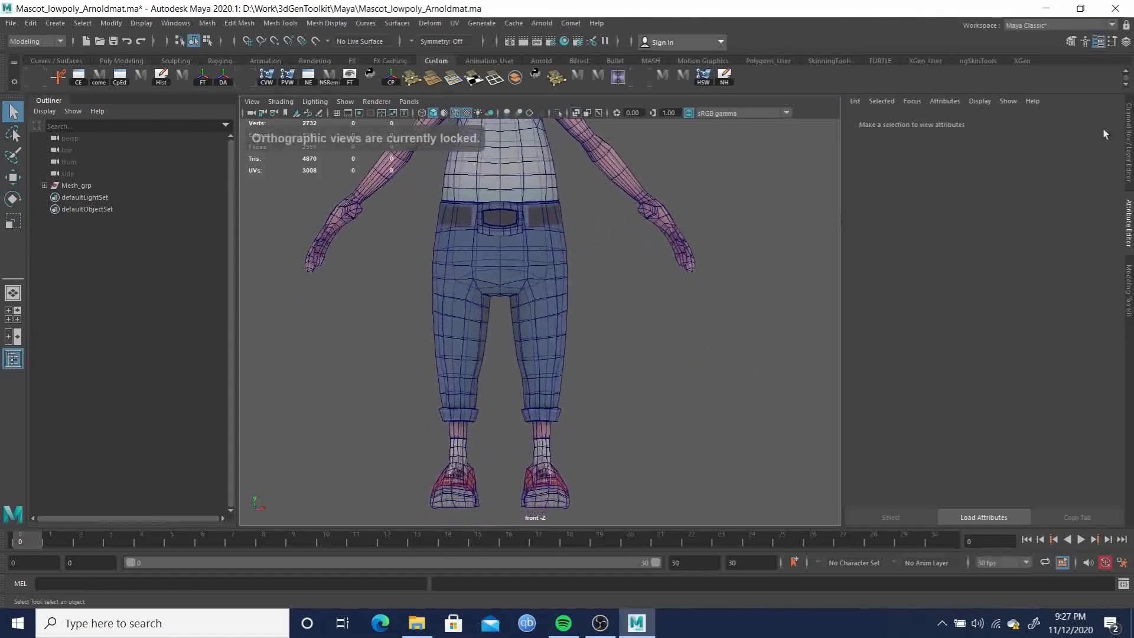
pyautogui.click(1129, 147)
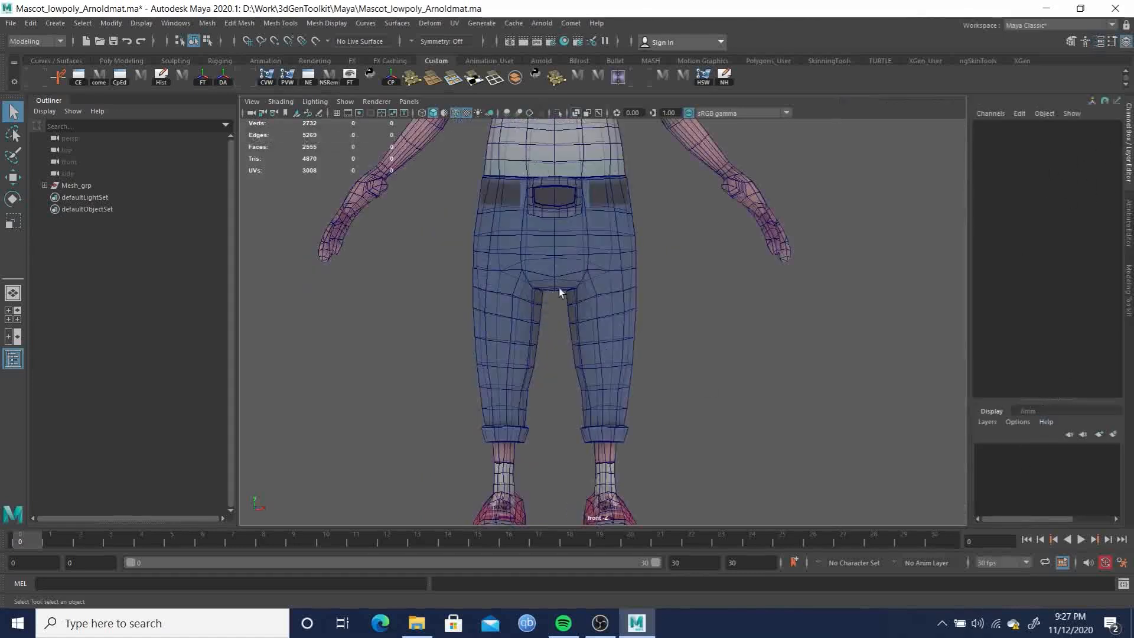
pyautogui.click(80, 186)
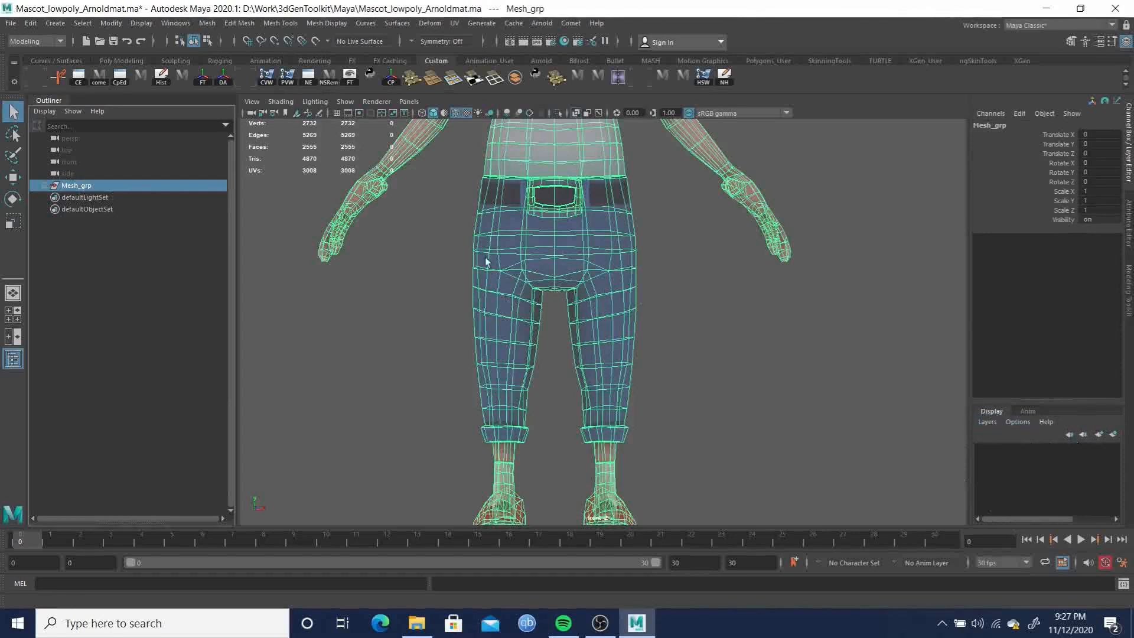
pyautogui.click(1113, 435)
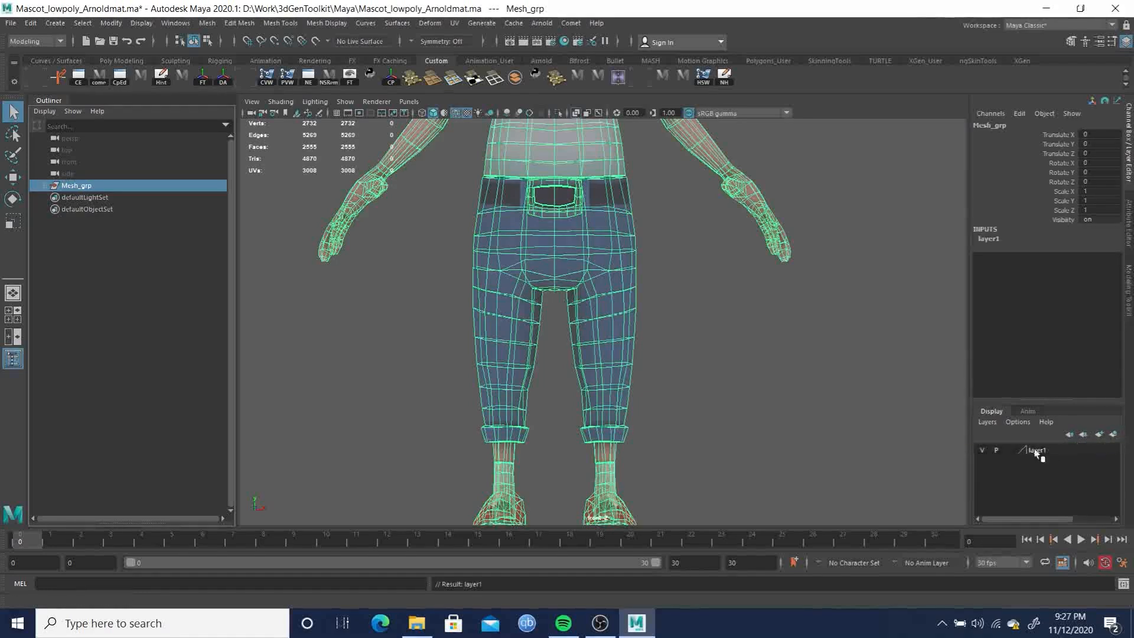
# Rename the new display layer to Mesh, set its display type to Reference and save it
pyautogui.doubleClick(1042, 452)
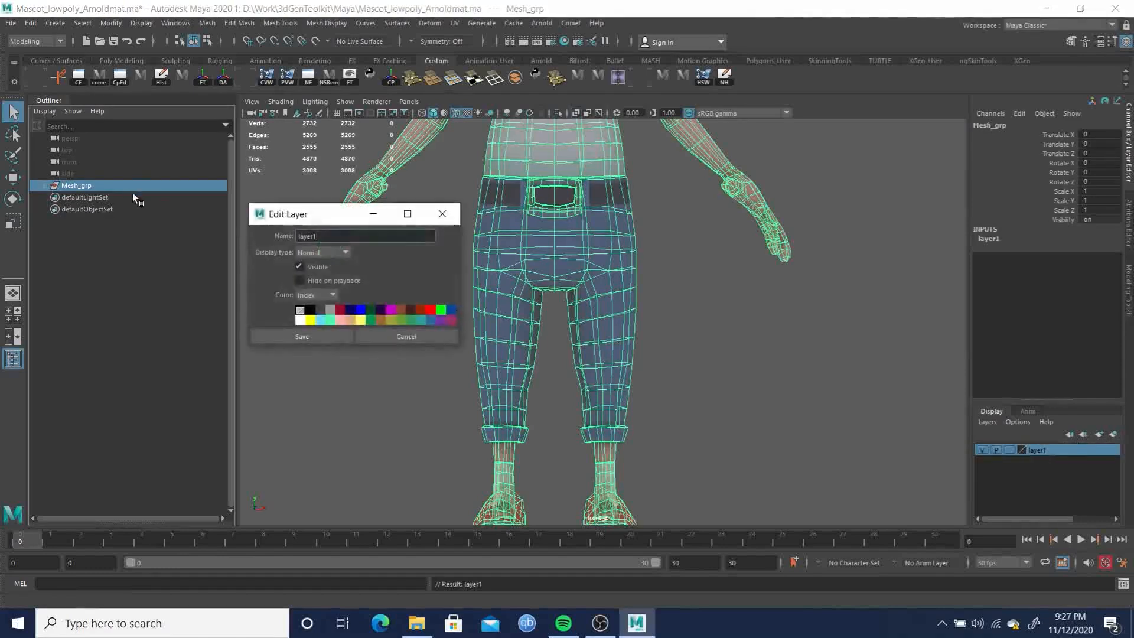
pyautogui.doubleClick(329, 236)
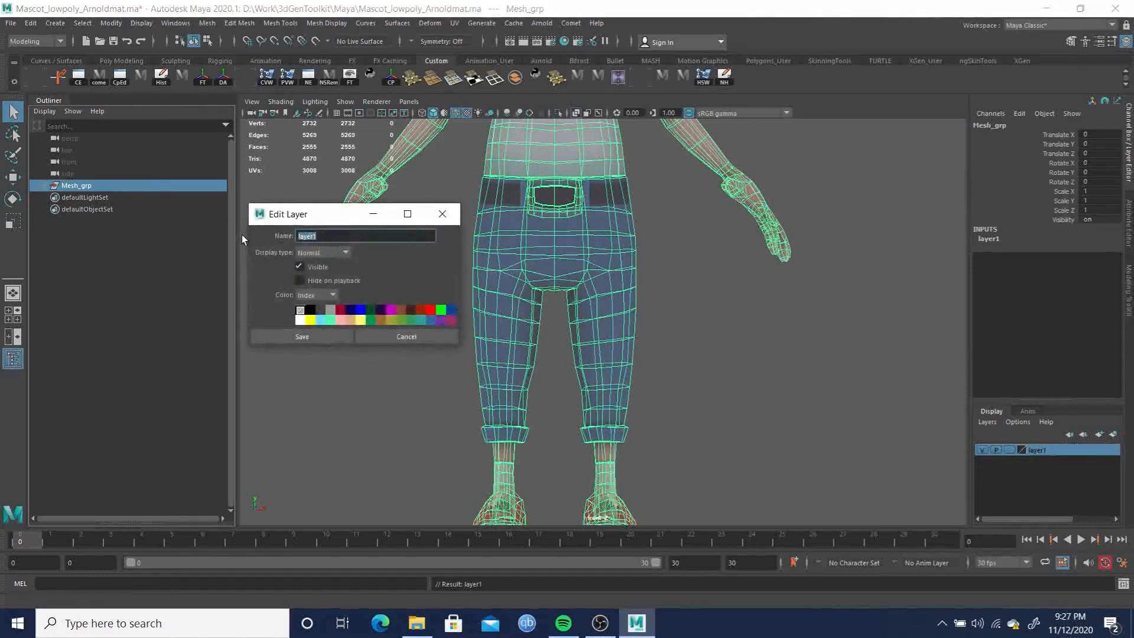
pyautogui.write('Mesh')
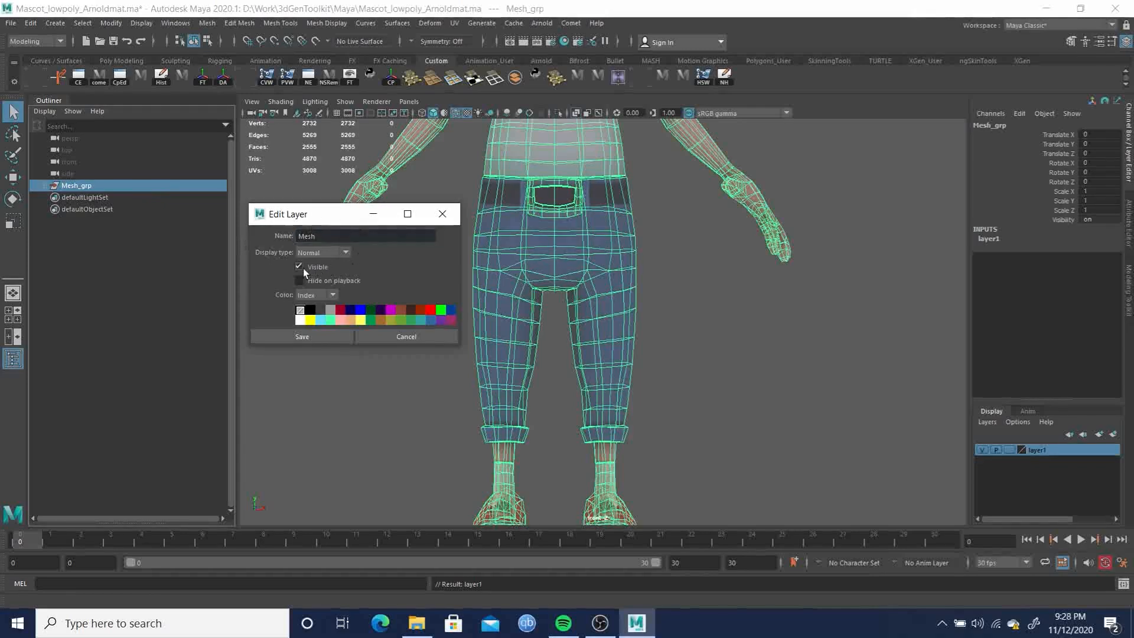
pyautogui.click(317, 253)
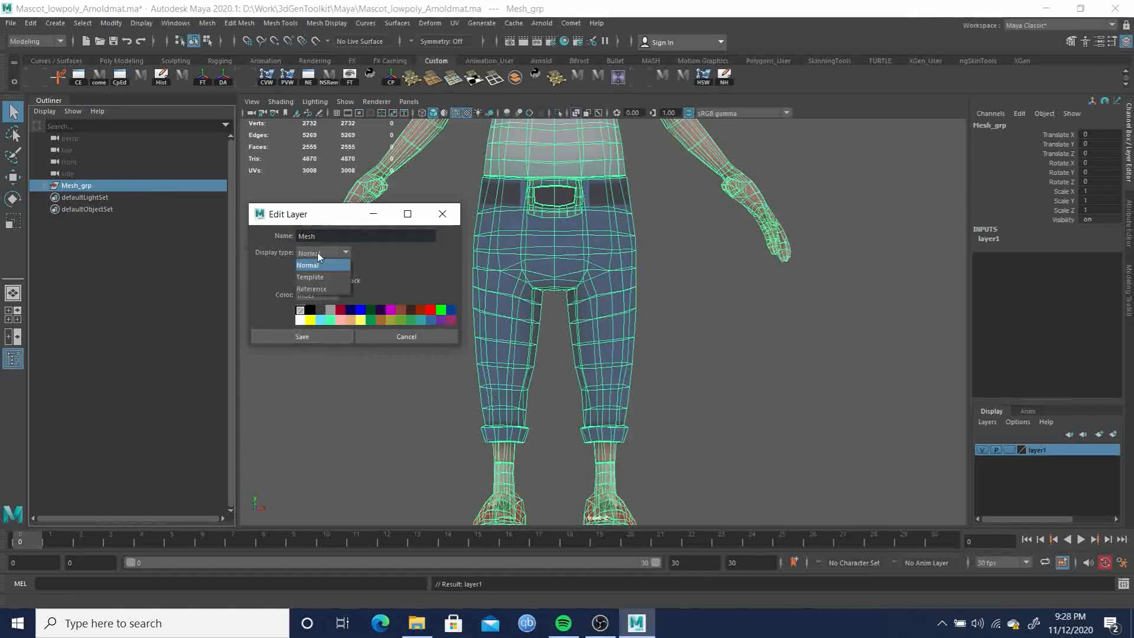
pyautogui.click(328, 289)
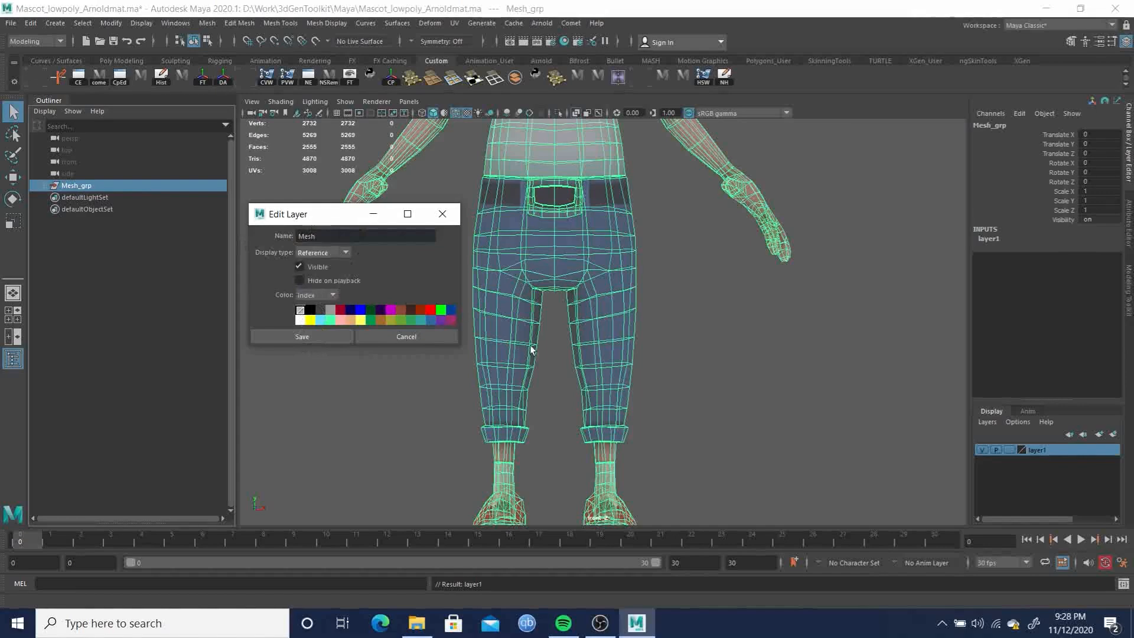
pyautogui.click(317, 335)
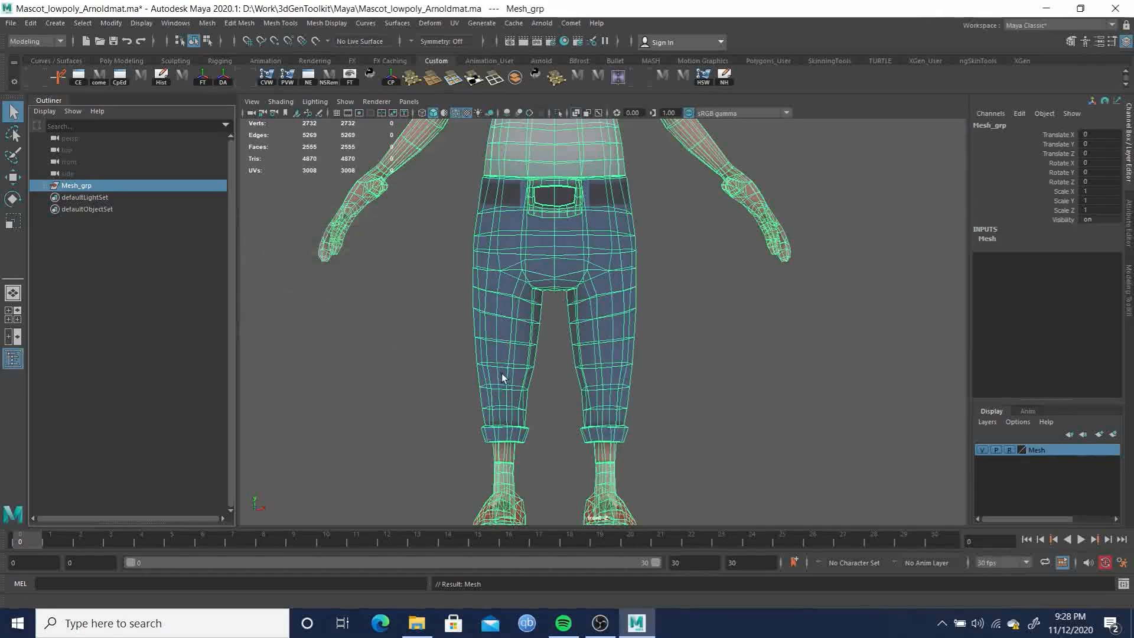
# Deselect everything and test whether the character mesh can still be selected in the view
pyautogui.click(689, 342)
pyautogui.moveTo(759, 231); pyautogui.dragTo(508, 342)
pyautogui.moveTo(799, 182); pyautogui.dragTo(425, 385)
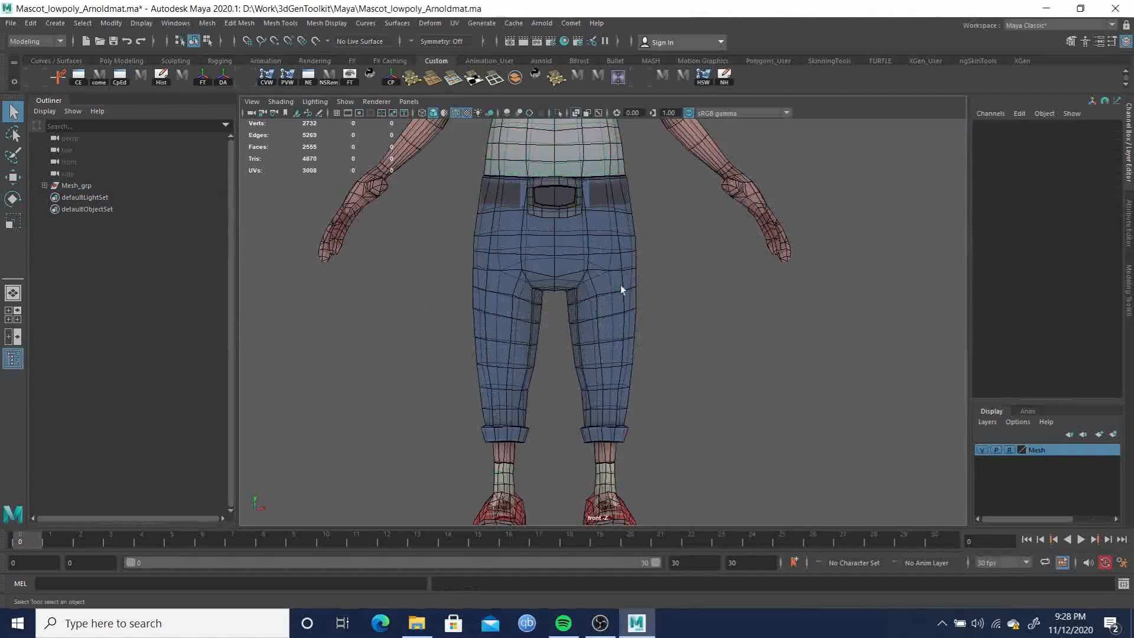
# Examine the character's mesh topology from the front, both up close and as a whole figure
pyautogui.scroll(-8, 836, 302)
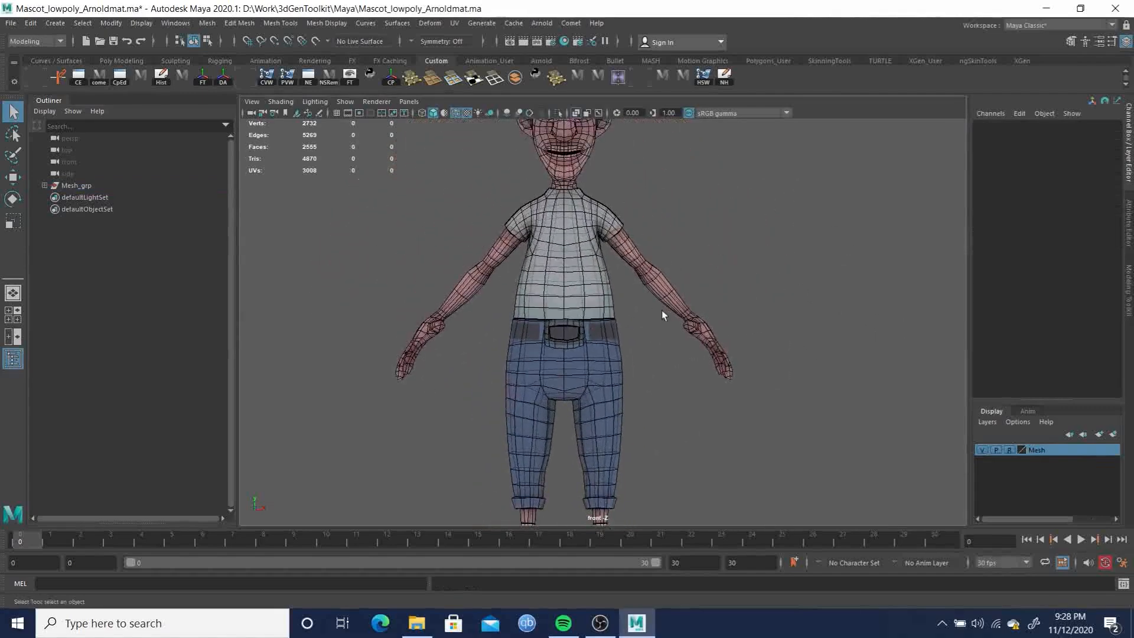
pyautogui.keyDown('alt'); pyautogui.moveTo(688, 318); pyautogui.dragTo(643, 307, button='middle'); pyautogui.keyUp('alt')
pyautogui.keyDown('alt'); pyautogui.moveTo(688, 323); pyautogui.dragTo(709, 329); pyautogui.keyUp('alt')
pyautogui.keyDown('alt'); pyautogui.moveTo(727, 278); pyautogui.dragTo(814, 307, button='middle'); pyautogui.keyUp('alt')
pyautogui.keyDown('alt'); pyautogui.moveTo(814, 307); pyautogui.dragTo(643, 284, button='right'); pyautogui.keyUp('alt')
pyautogui.keyDown('alt'); pyautogui.moveTo(728, 306); pyautogui.dragTo(658, 282, button='middle'); pyautogui.keyUp('alt')
pyautogui.keyDown('alt'); pyautogui.moveTo(659, 282); pyautogui.dragTo(1013, 495, button='right'); pyautogui.keyUp('alt')
pyautogui.keyDown('alt'); pyautogui.moveTo(469, 349); pyautogui.dragTo(568, 252, button='middle'); pyautogui.keyUp('alt')
pyautogui.keyDown('alt'); pyautogui.moveTo(568, 252); pyautogui.dragTo(715, 381, button='right'); pyautogui.keyUp('alt')
pyautogui.keyDown('alt'); pyautogui.moveTo(716, 381); pyautogui.dragTo(814, 306, button='middle'); pyautogui.keyUp('alt')
pyautogui.keyDown('alt'); pyautogui.moveTo(813, 307); pyautogui.dragTo(360, 203, button='right'); pyautogui.keyUp('alt')
pyautogui.keyDown('alt'); pyautogui.moveTo(762, 301); pyautogui.dragTo(504, 228, button='right'); pyautogui.keyUp('alt')
pyautogui.keyDown('alt'); pyautogui.moveTo(712, 242); pyautogui.dragTo(724, 320, button='middle'); pyautogui.keyUp('alt')
pyautogui.keyDown('alt'); pyautogui.moveTo(778, 329); pyautogui.dragTo(762, 326, button='right'); pyautogui.keyUp('alt')
pyautogui.keyDown('alt'); pyautogui.moveTo(768, 324); pyautogui.dragTo(746, 335, button='middle'); pyautogui.keyUp('alt')
pyautogui.keyDown('alt'); pyautogui.moveTo(747, 334); pyautogui.dragTo(733, 328, button='right'); pyautogui.keyUp('alt')
pyautogui.moveTo(733, 328)
pyautogui.keyDown('alt'); pyautogui.mouseDown(button='middle')
pyautogui.moveTo(725, 312)
pyautogui.moveTo(731, 329)
pyautogui.mouseUp(button='middle'); pyautogui.keyUp('alt')
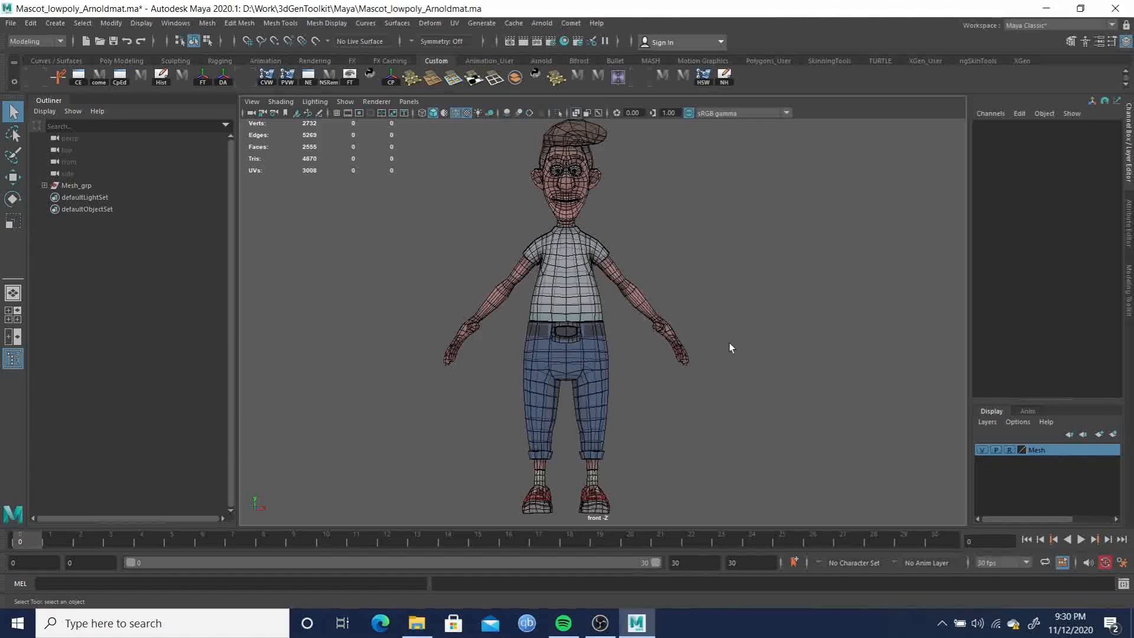
# Switch to the perspective view and examine the hand and finger topology from several angles
pyautogui.press('space')
pyautogui.moveTo(749, 322); pyautogui.dragTo(620, 354)
pyautogui.keyDown('alt'); pyautogui.moveTo(685, 370); pyautogui.dragTo(676, 321, button='middle'); pyautogui.keyUp('alt')
pyautogui.keyDown('alt'); pyautogui.moveTo(659, 317); pyautogui.dragTo(738, 334); pyautogui.keyUp('alt')
pyautogui.keyDown('alt'); pyautogui.moveTo(650, 321); pyautogui.dragTo(845, 415, button='right'); pyautogui.keyUp('alt')
pyautogui.keyDown('alt'); pyautogui.moveTo(846, 413); pyautogui.dragTo(541, 299); pyautogui.keyUp('alt')
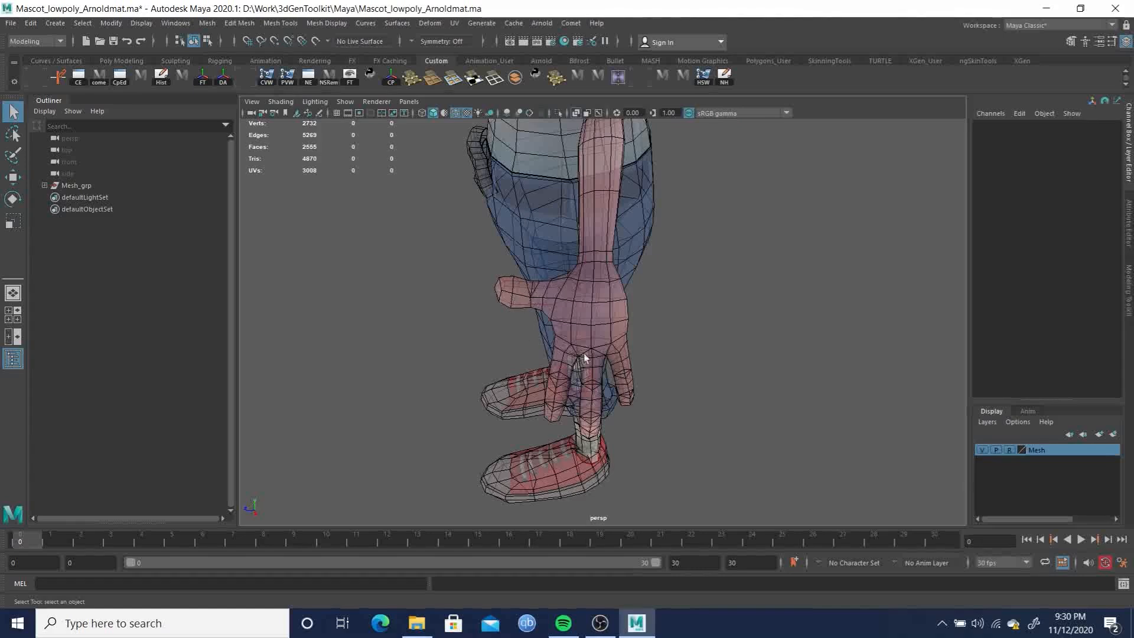
pyautogui.keyDown('alt'); pyautogui.moveTo(547, 338); pyautogui.dragTo(664, 313); pyautogui.keyUp('alt')
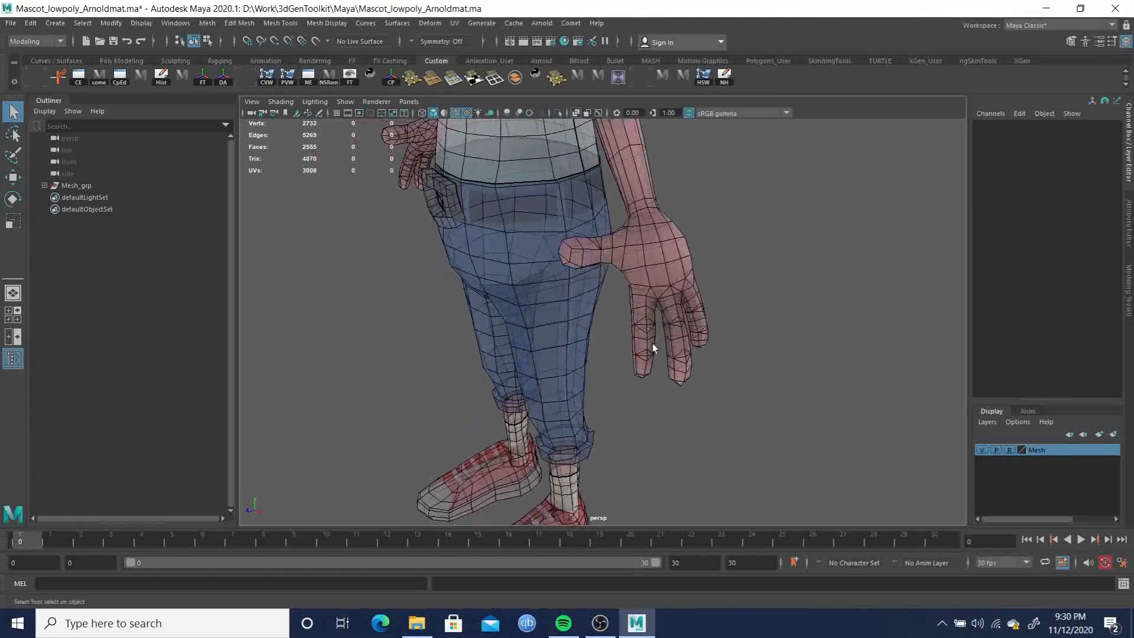
# Examine the finger topology up close, and the edge flow of the arms, sleeves and shoulders
pyautogui.scroll(6, 650, 339)
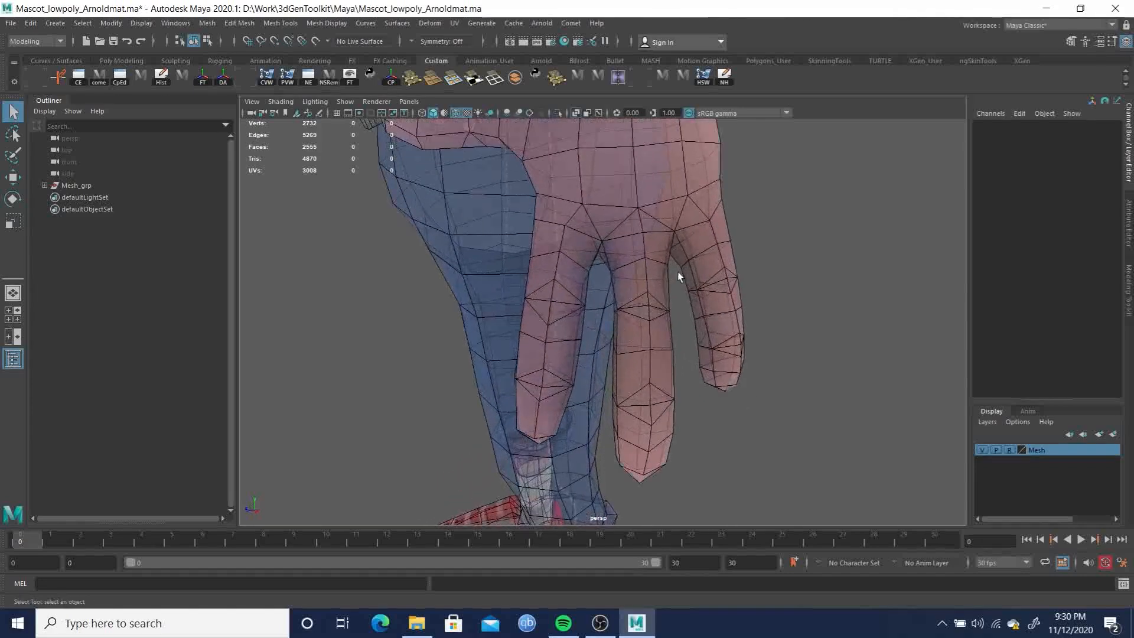
pyautogui.keyDown('alt'); pyautogui.moveTo(716, 309); pyautogui.dragTo(822, 253); pyautogui.keyUp('alt')
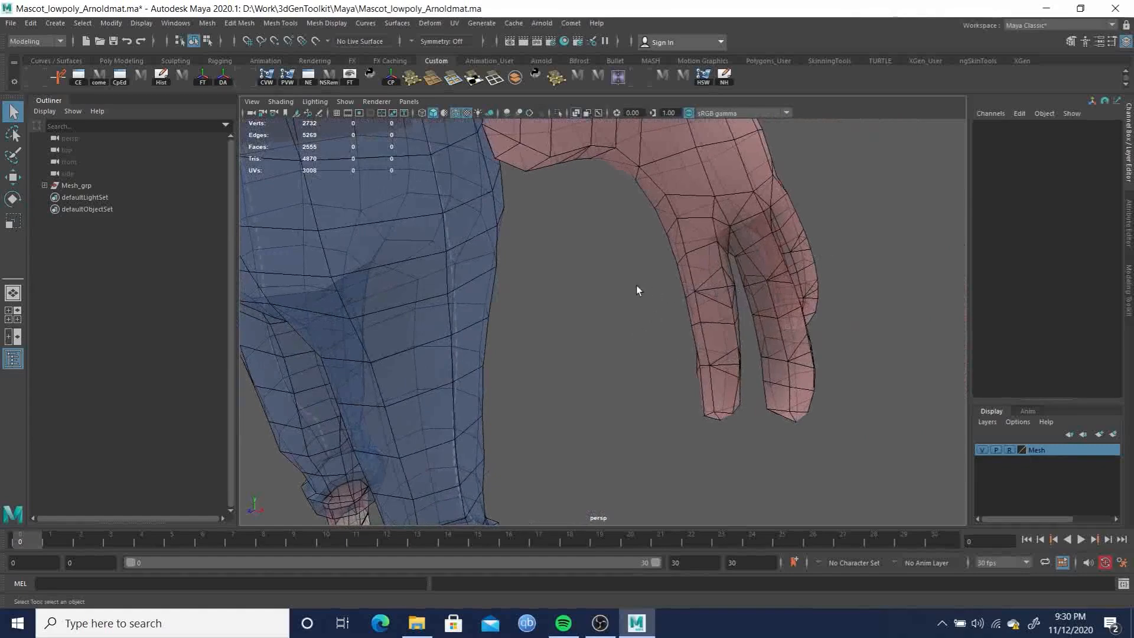
pyautogui.keyDown('alt'); pyautogui.moveTo(637, 286); pyautogui.dragTo(617, 279); pyautogui.keyUp('alt')
pyautogui.keyDown('alt'); pyautogui.moveTo(618, 279); pyautogui.dragTo(560, 253, button='right'); pyautogui.keyUp('alt')
pyautogui.keyDown('alt'); pyautogui.moveTo(560, 253); pyautogui.dragTo(609, 254, button='middle'); pyautogui.keyUp('alt')
pyautogui.keyDown('alt'); pyautogui.moveTo(608, 254); pyautogui.dragTo(451, 235, button='right'); pyautogui.keyUp('alt')
pyautogui.keyDown('alt'); pyautogui.moveTo(567, 258); pyautogui.dragTo(481, 202); pyautogui.keyUp('alt')
pyautogui.keyDown('alt'); pyautogui.moveTo(481, 202); pyautogui.dragTo(476, 220, button='middle'); pyautogui.keyUp('alt')
pyautogui.keyDown('alt'); pyautogui.moveTo(476, 220); pyautogui.dragTo(614, 241, button='right'); pyautogui.keyUp('alt')
pyautogui.keyDown('alt'); pyautogui.moveTo(614, 241); pyautogui.dragTo(663, 286, button='middle'); pyautogui.keyUp('alt')
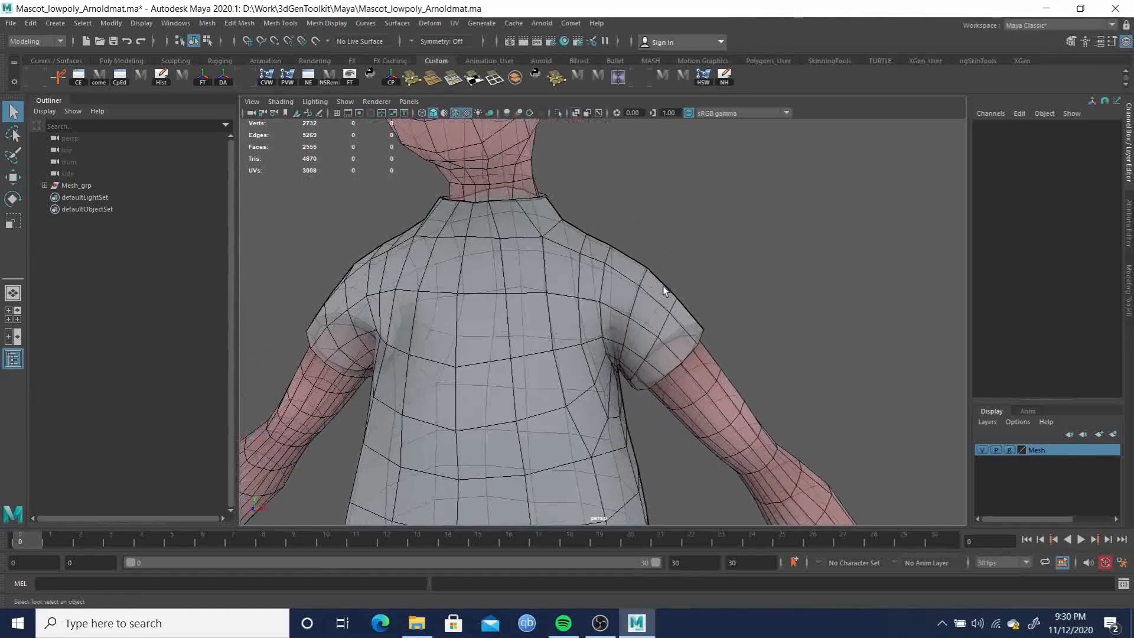
# Examine the topology of the neck, face and hair from the side, three-quarter and front
pyautogui.keyDown('alt'); pyautogui.moveTo(663, 286); pyautogui.dragTo(541, 246); pyautogui.keyUp('alt')
pyautogui.keyDown('alt'); pyautogui.moveTo(542, 246); pyautogui.dragTo(583, 286, button='middle'); pyautogui.keyUp('alt')
pyautogui.keyDown('alt'); pyautogui.moveTo(650, 260); pyautogui.dragTo(564, 224, button='right'); pyautogui.keyUp('alt')
pyautogui.keyDown('alt'); pyautogui.moveTo(644, 206); pyautogui.dragTo(632, 250, button='middle'); pyautogui.keyUp('alt')
pyautogui.keyDown('alt'); pyautogui.moveTo(632, 249); pyautogui.dragTo(600, 318); pyautogui.keyUp('alt')
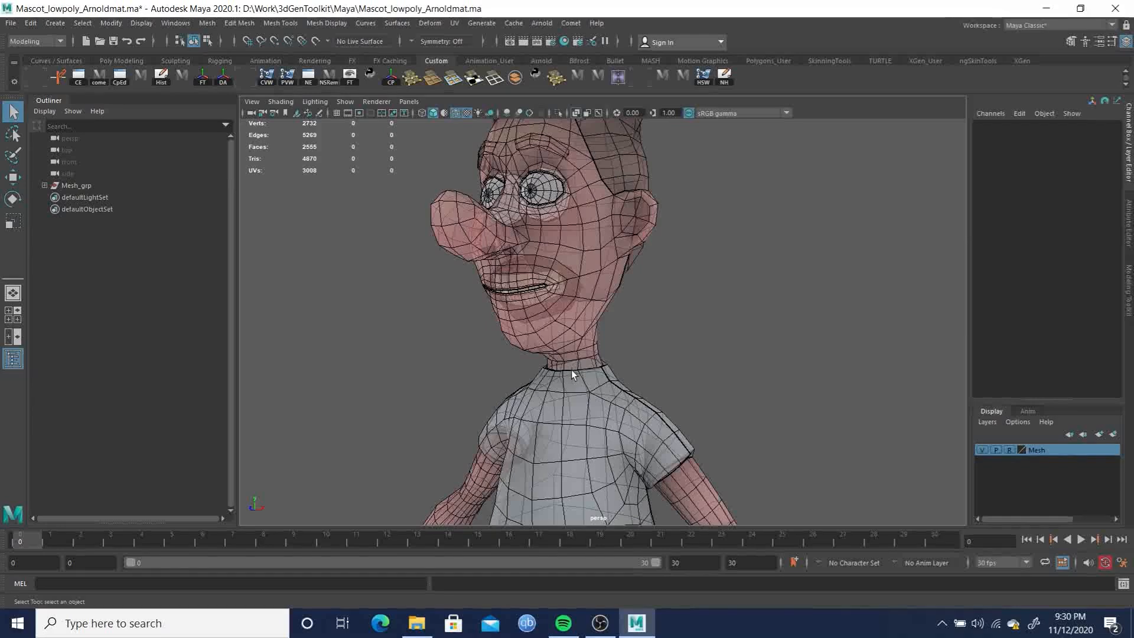
pyautogui.keyDown('alt'); pyautogui.moveTo(606, 345); pyautogui.dragTo(517, 342); pyautogui.keyUp('alt')
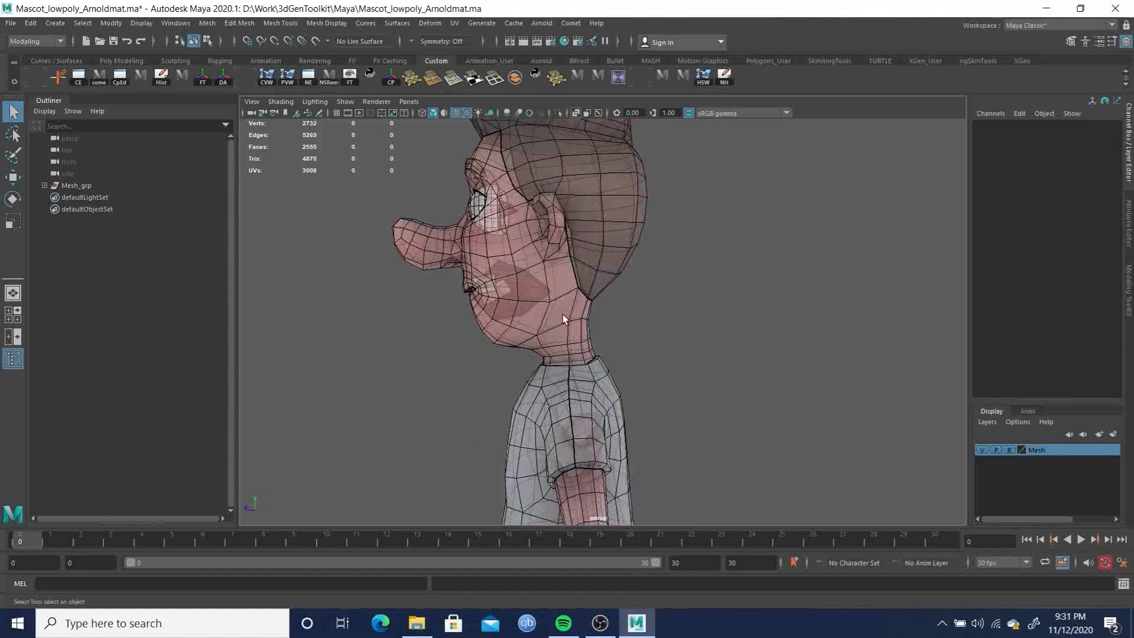
pyautogui.keyDown('alt'); pyautogui.moveTo(566, 169); pyautogui.dragTo(633, 288, button='middle'); pyautogui.keyUp('alt')
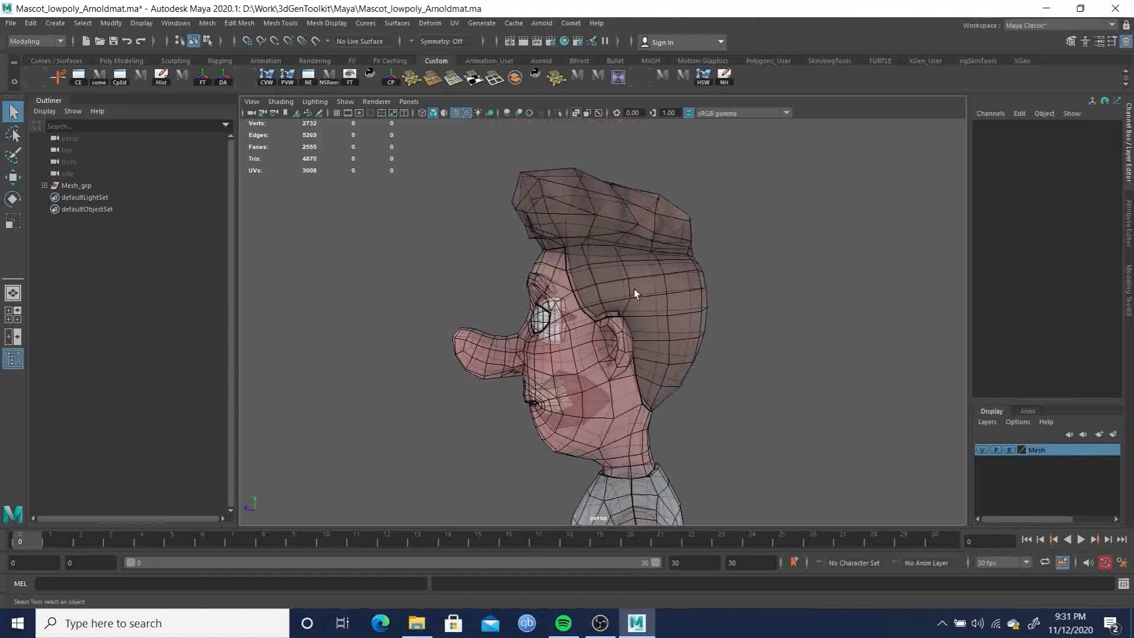
pyautogui.keyDown('alt'); pyautogui.moveTo(587, 223); pyautogui.dragTo(664, 285); pyautogui.keyUp('alt')
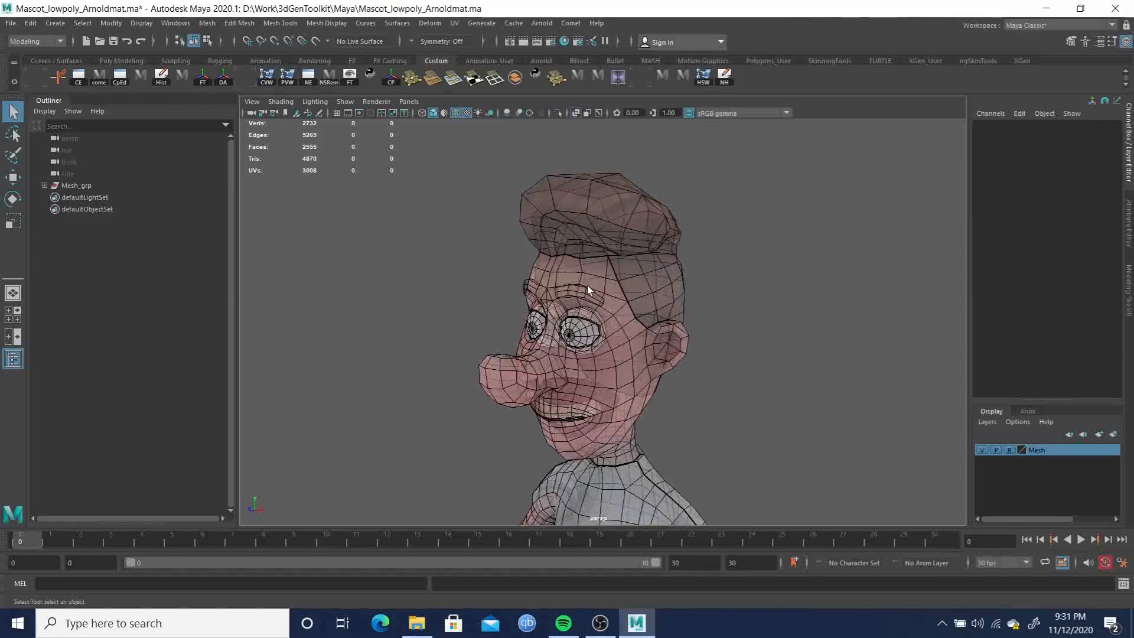
pyautogui.keyDown('alt'); pyautogui.moveTo(587, 349); pyautogui.dragTo(628, 264); pyautogui.keyUp('alt')
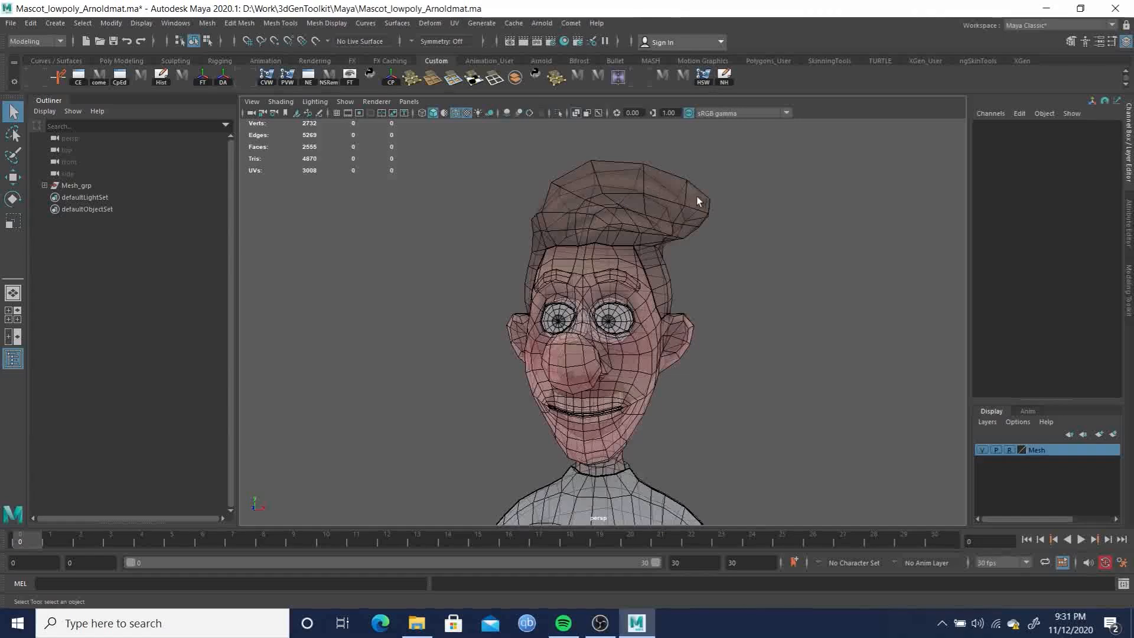
pyautogui.keyDown('alt'); pyautogui.moveTo(597, 265); pyautogui.dragTo(637, 277); pyautogui.keyUp('alt')
pyautogui.keyDown('alt'); pyautogui.moveTo(713, 257); pyautogui.dragTo(608, 253); pyautogui.keyUp('alt')
pyautogui.keyDown('alt'); pyautogui.moveTo(609, 254); pyautogui.dragTo(605, 254, button='right'); pyautogui.keyUp('alt')
pyautogui.keyDown('alt'); pyautogui.moveTo(605, 254); pyautogui.dragTo(659, 286); pyautogui.keyUp('alt')
pyautogui.keyDown('alt'); pyautogui.moveTo(557, 325); pyautogui.dragTo(487, 339, button='right'); pyautogui.keyUp('alt')
pyautogui.keyDown('alt'); pyautogui.moveTo(487, 340); pyautogui.dragTo(577, 380); pyautogui.keyUp('alt')
pyautogui.keyDown('alt'); pyautogui.moveTo(577, 380); pyautogui.dragTo(570, 324, button='middle'); pyautogui.keyUp('alt')
pyautogui.keyDown('alt'); pyautogui.moveTo(570, 324); pyautogui.dragTo(637, 366); pyautogui.keyUp('alt')
# Place a locator at the character's waist in the front view, at about 110 on Translate Y, and delete it
pyautogui.press('space')
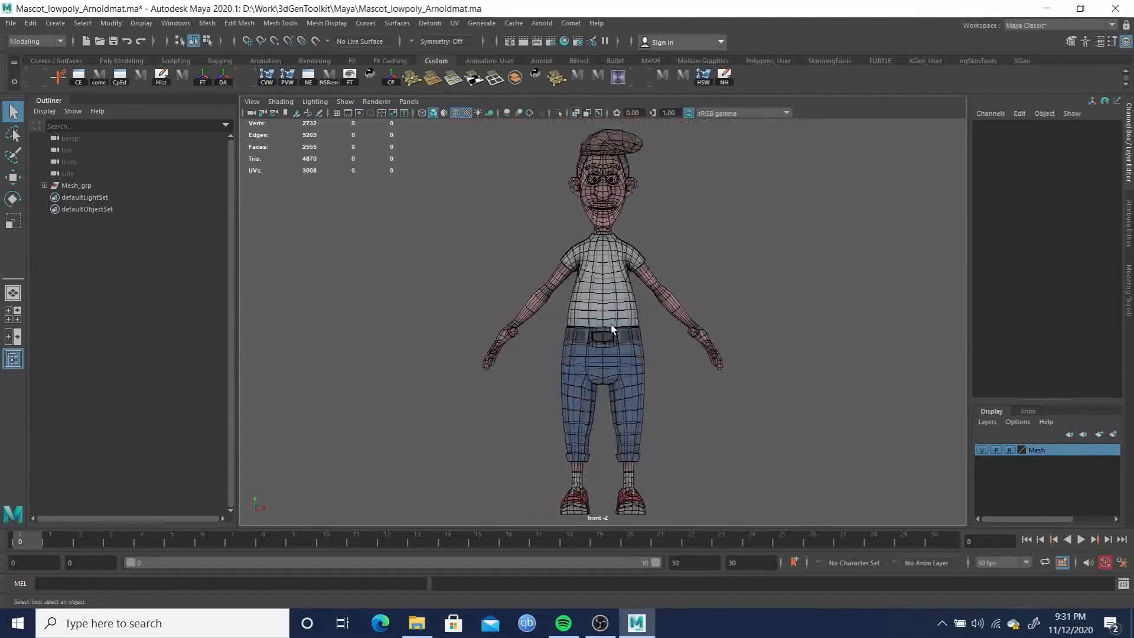
pyautogui.keyDown('alt'); pyautogui.moveTo(622, 308); pyautogui.dragTo(633, 317, button='right'); pyautogui.keyUp('alt')
pyautogui.keyDown('alt'); pyautogui.moveTo(633, 317); pyautogui.dragTo(608, 312, button='middle'); pyautogui.keyUp('alt')
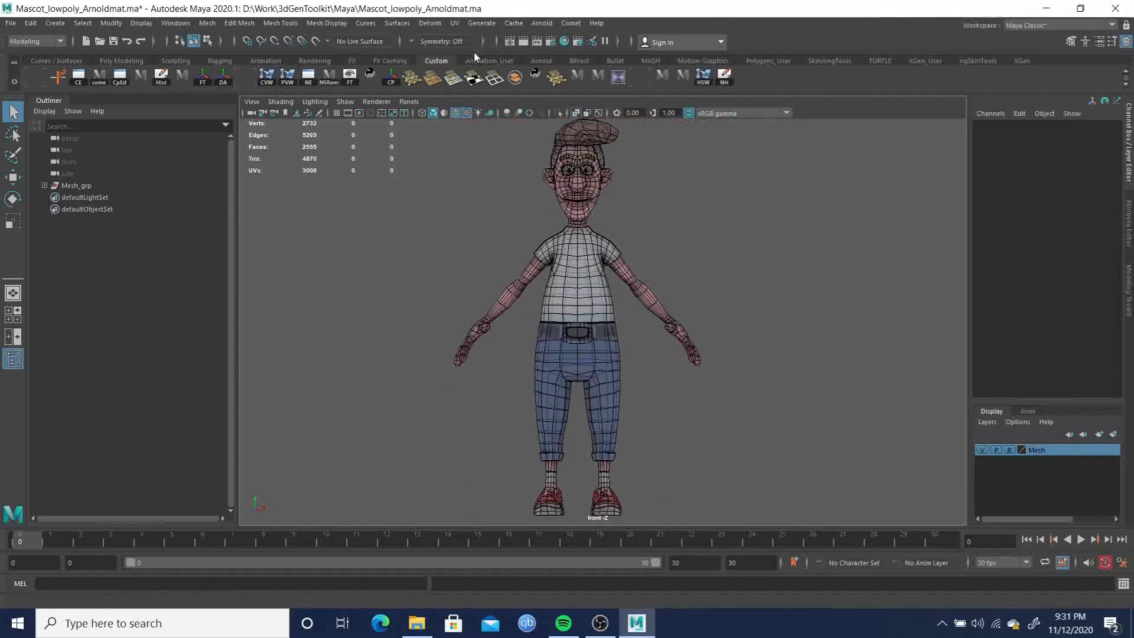
pyautogui.click(56, 23)
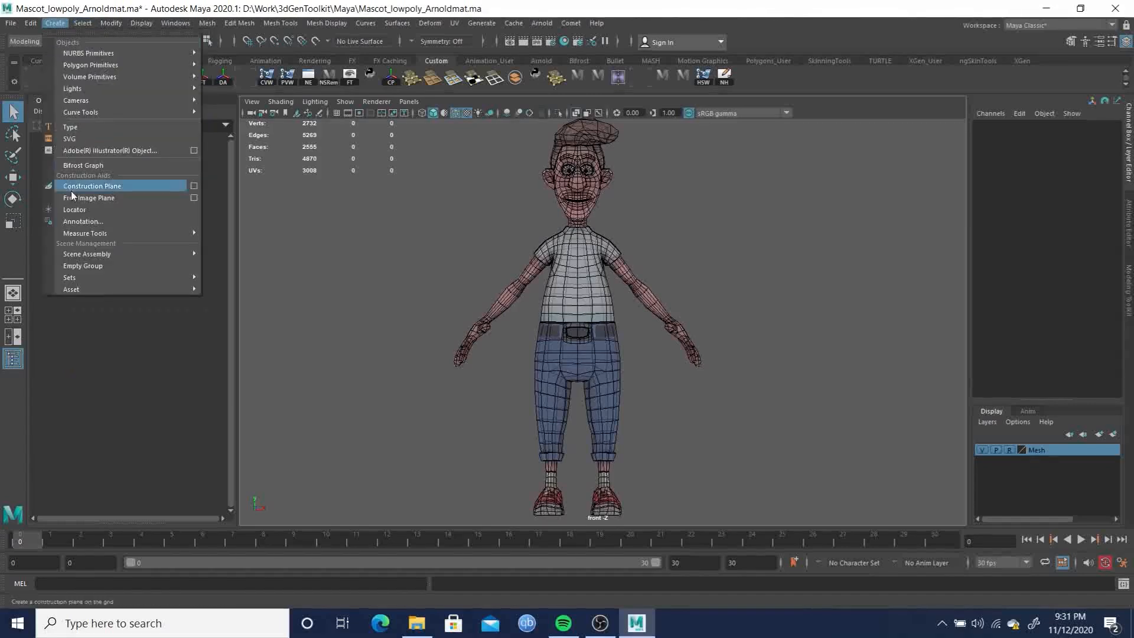
pyautogui.click(75, 209)
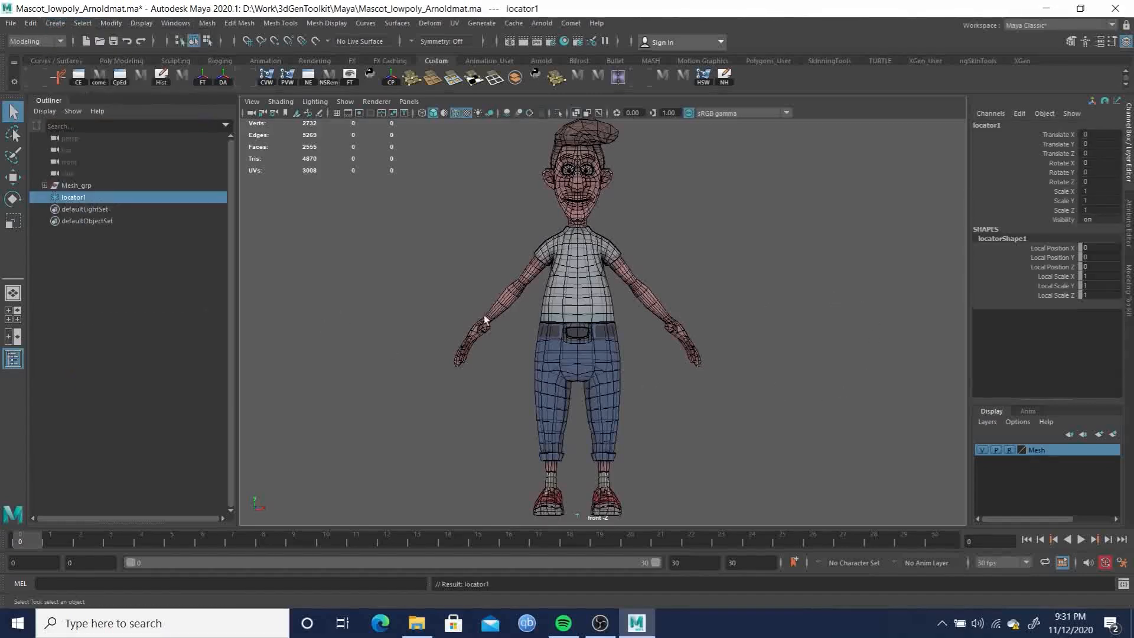
pyautogui.press('w')
pyautogui.moveTo(578, 496); pyautogui.dragTo(589, 299)
pyautogui.scroll(6, 709, 437)
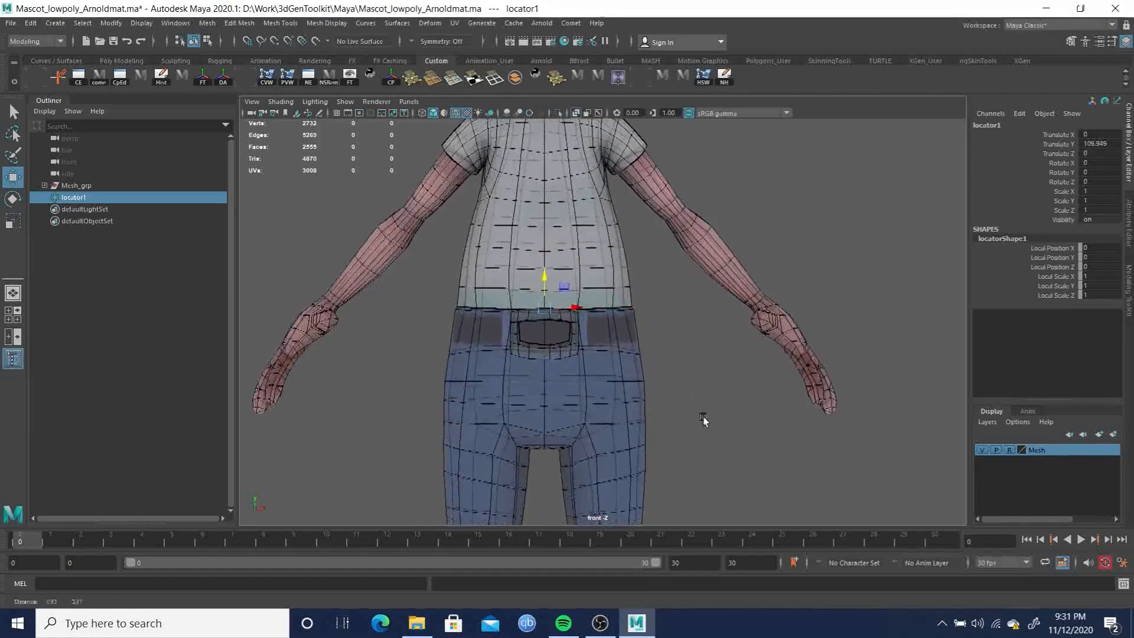
pyautogui.scroll(-3, 611, 318)
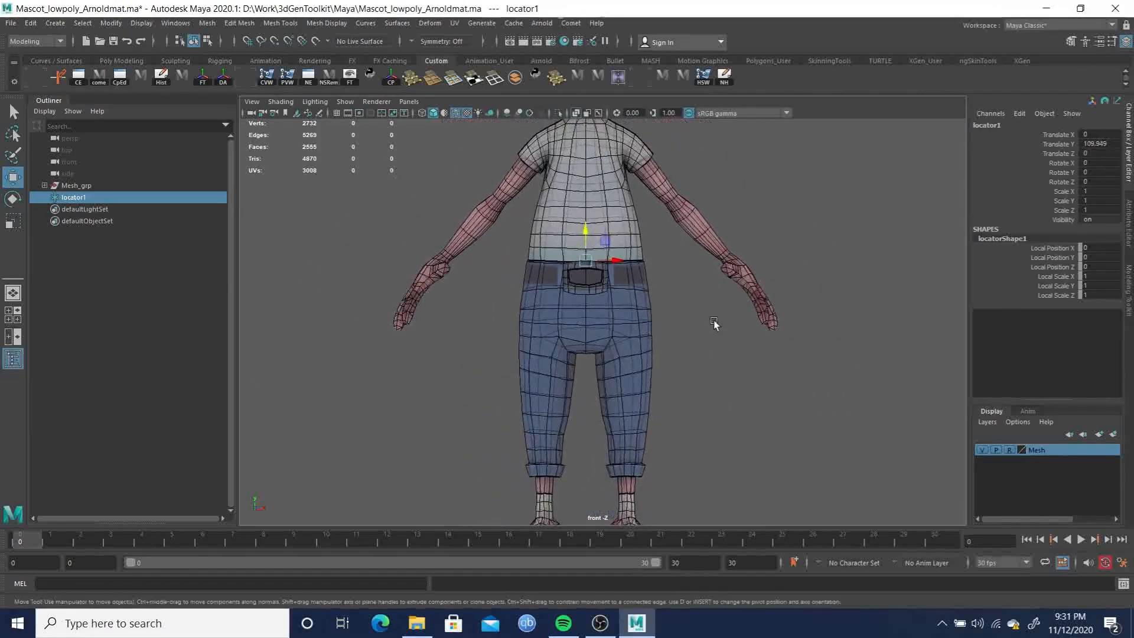
pyautogui.press('Delete')
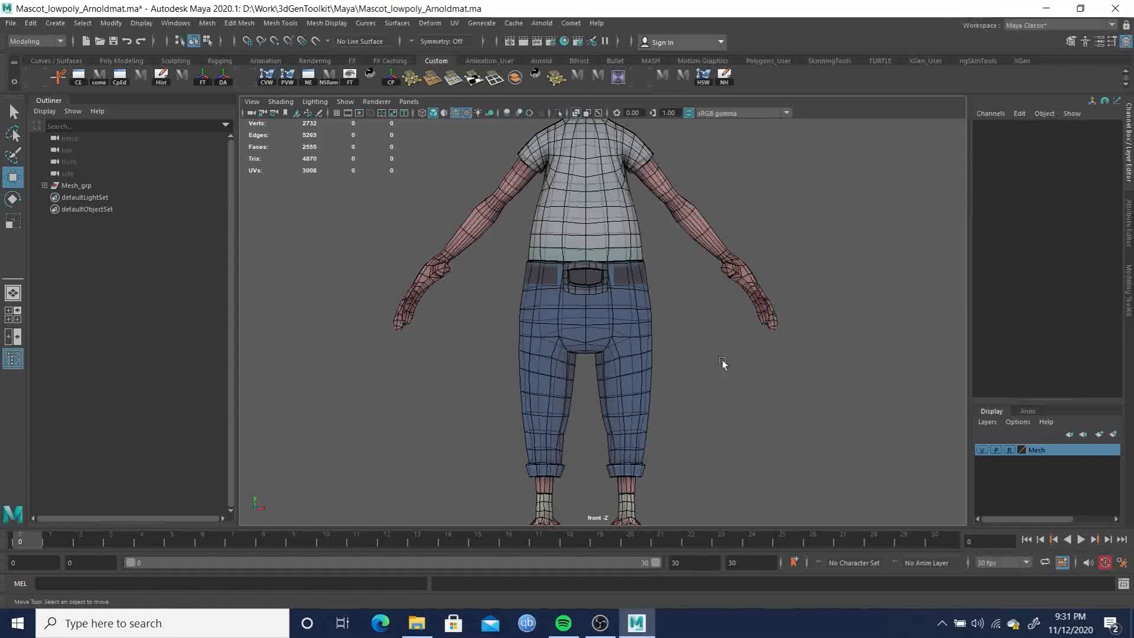
# Try the Mesh layer in Template display type and return it to Reference
pyautogui.click(1009, 450)
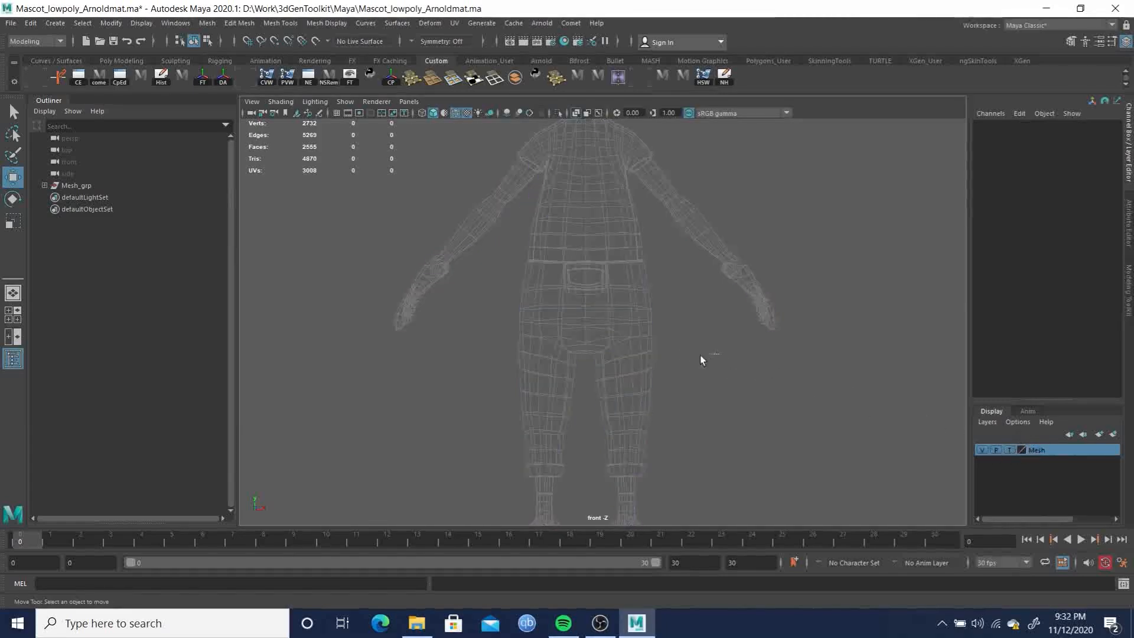
pyautogui.click(1010, 450)
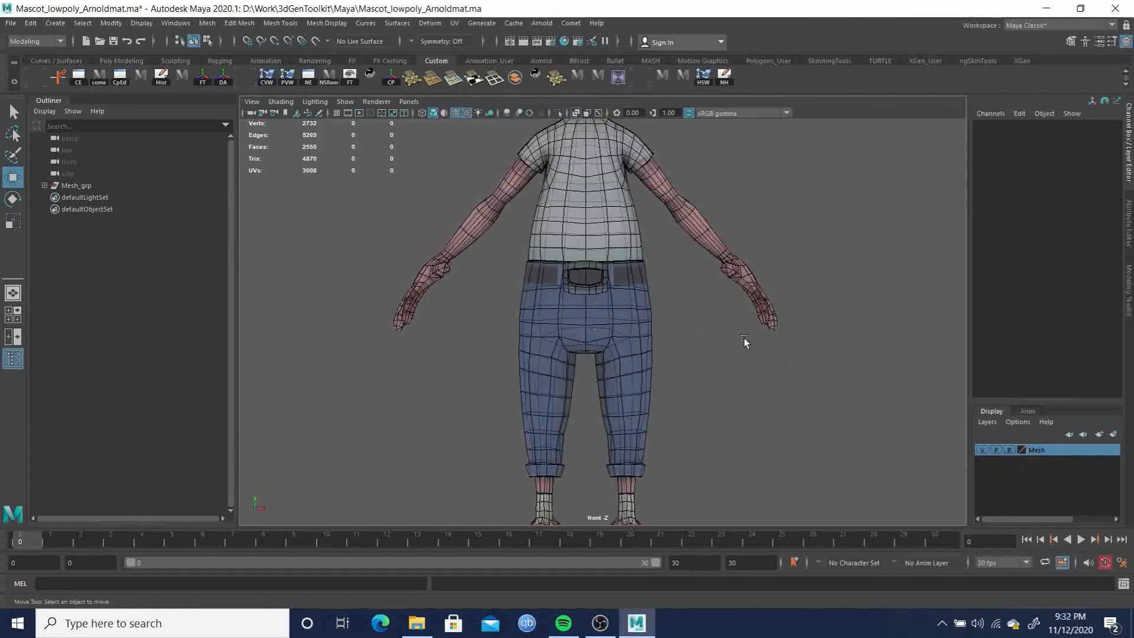
# Set the Mesh layer to Normal so the geometry is selectable, and select the whole Mesh_grp group
pyautogui.keyDown('alt'); pyautogui.moveTo(739, 340); pyautogui.dragTo(609, 358, button='right'); pyautogui.keyUp('alt')
pyautogui.keyDown('alt'); pyautogui.moveTo(612, 367); pyautogui.dragTo(632, 284, button='middle'); pyautogui.keyUp('alt')
pyautogui.keyDown('alt'); pyautogui.moveTo(638, 297); pyautogui.dragTo(699, 318); pyautogui.keyUp('alt')
pyautogui.click(1009, 451)
pyautogui.click(615, 255)
pyautogui.keyDown('alt'); pyautogui.moveTo(684, 274); pyautogui.dragTo(665, 334, button='middle'); pyautogui.keyUp('alt')
pyautogui.keyDown('alt'); pyautogui.moveTo(727, 327); pyautogui.dragTo(782, 311); pyautogui.keyUp('alt')
pyautogui.keyDown('alt'); pyautogui.moveTo(782, 311); pyautogui.dragTo(747, 388, button='middle'); pyautogui.keyUp('alt')
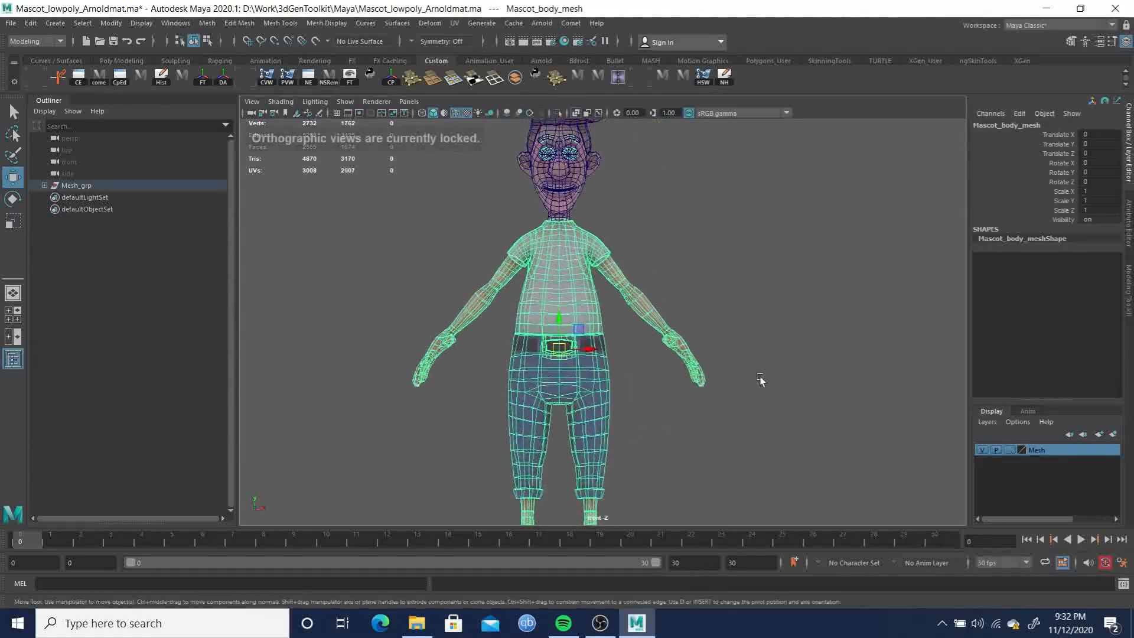
pyautogui.keyDown('alt'); pyautogui.moveTo(746, 388); pyautogui.dragTo(675, 342, button='right'); pyautogui.keyUp('alt')
pyautogui.keyDown('alt'); pyautogui.moveTo(767, 273); pyautogui.dragTo(770, 237, button='middle'); pyautogui.keyUp('alt')
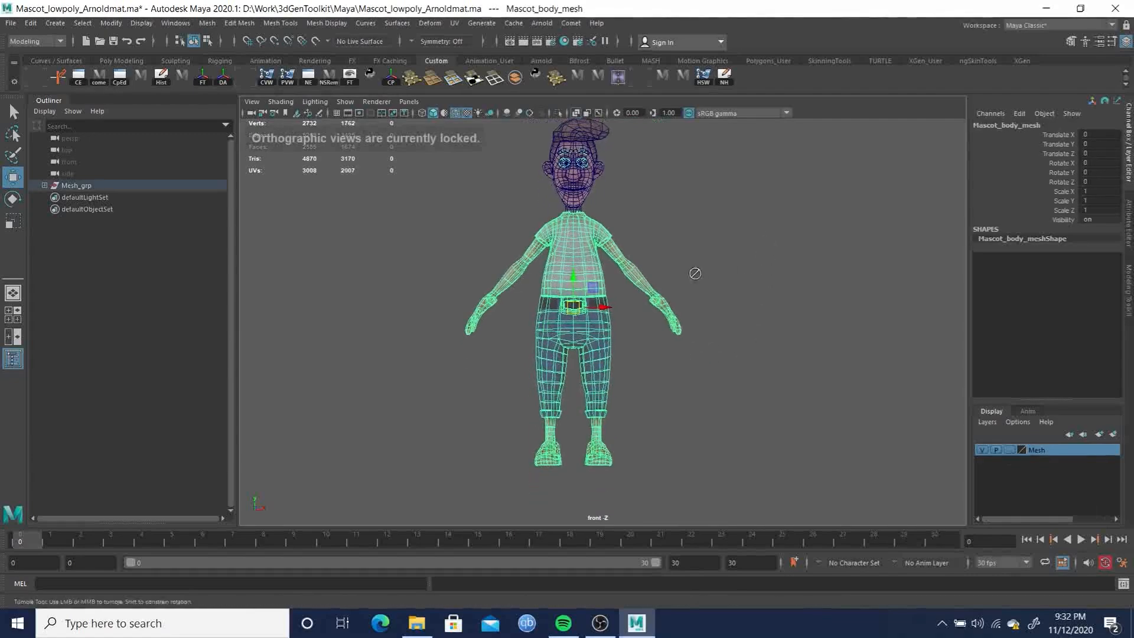
pyautogui.click(74, 185)
# Switch to the perspective view and display the grid beneath the character
pyautogui.keyDown('alt'); pyautogui.moveTo(794, 393); pyautogui.dragTo(599, 417); pyautogui.keyUp('alt')
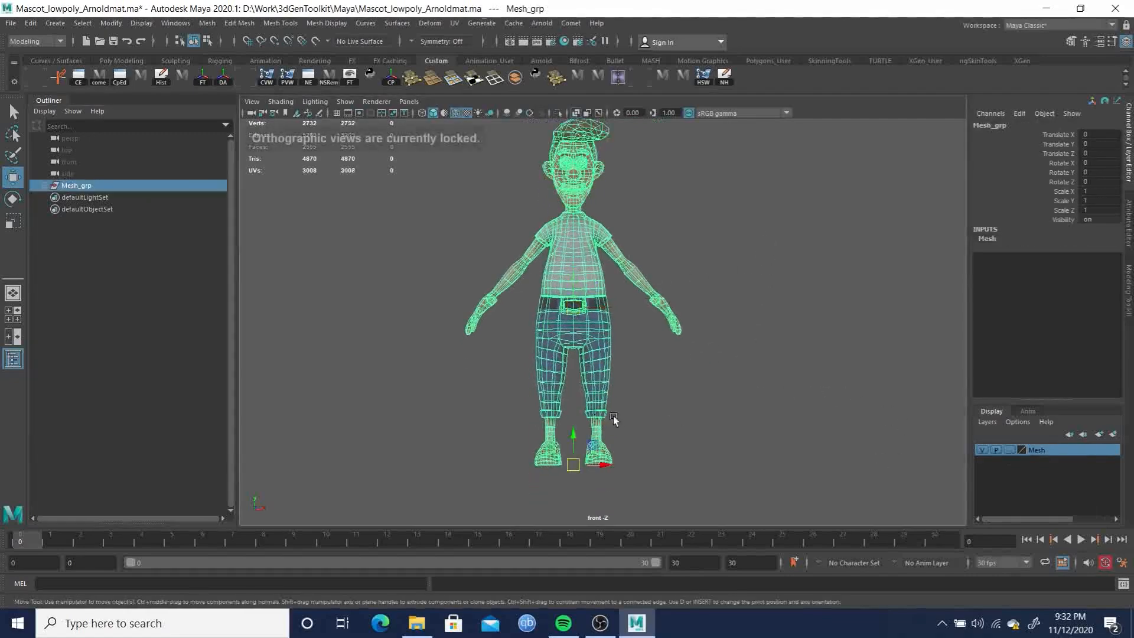
pyautogui.press('space')
pyautogui.moveTo(729, 424); pyautogui.dragTo(731, 390)
pyautogui.keyDown('alt'); pyautogui.moveTo(681, 434); pyautogui.dragTo(687, 380); pyautogui.keyUp('alt')
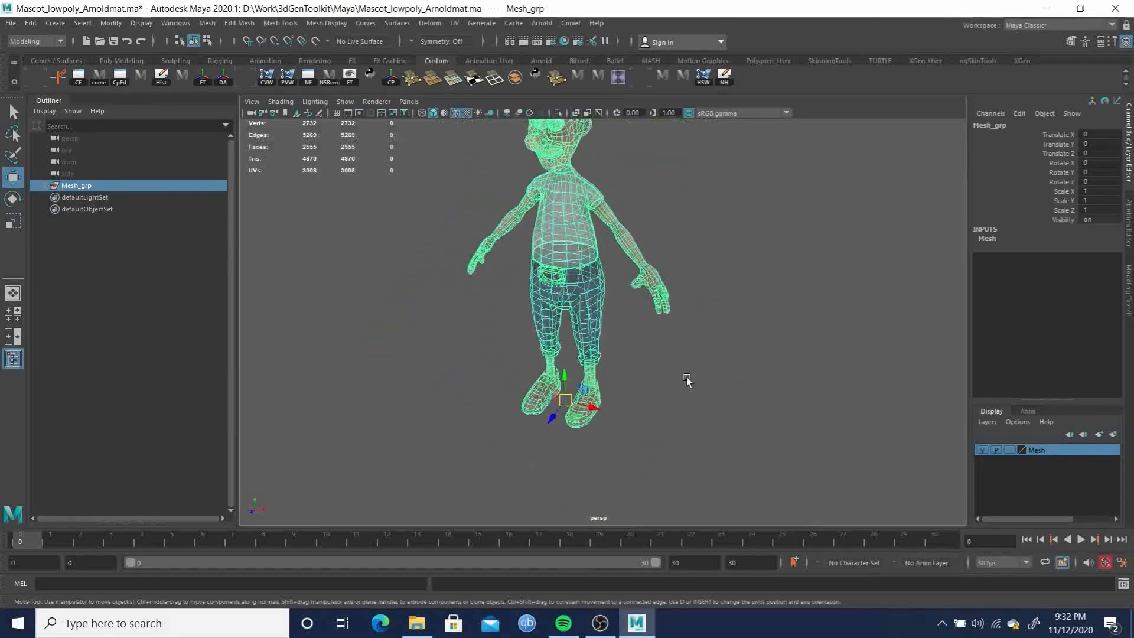
pyautogui.click(345, 102)
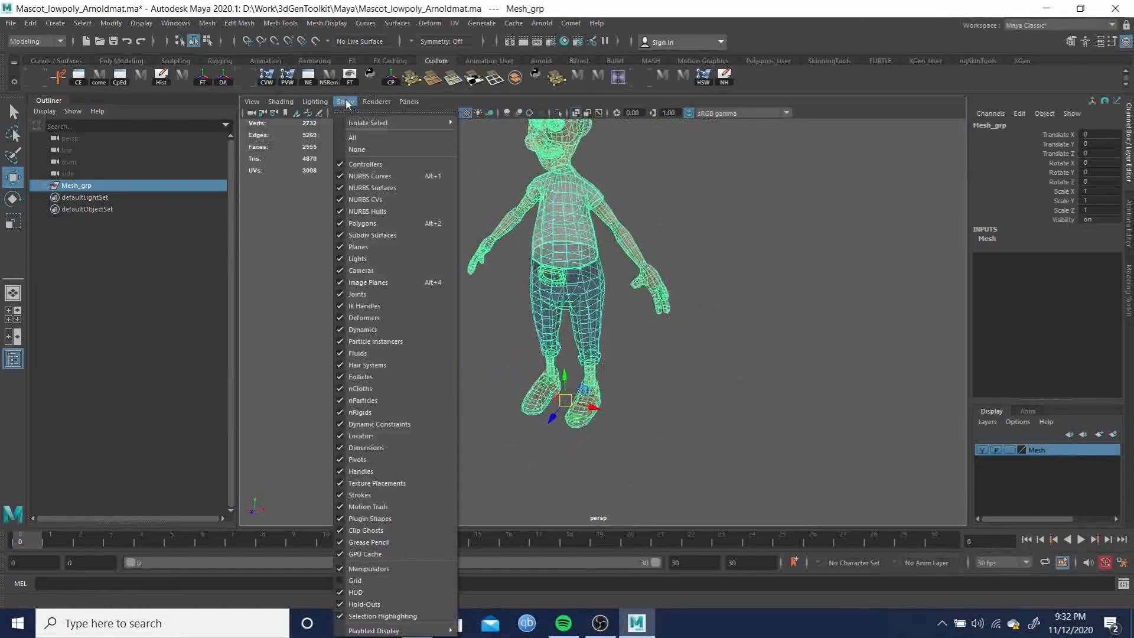
pyautogui.click(358, 581)
# Examine the selected character's position relative to the grid from several angles, near and far
pyautogui.keyDown('alt'); pyautogui.moveTo(671, 394); pyautogui.dragTo(572, 389); pyautogui.keyUp('alt')
pyautogui.keyDown('alt'); pyautogui.moveTo(571, 389); pyautogui.dragTo(699, 322, button='right'); pyautogui.keyUp('alt')
pyautogui.keyDown('alt'); pyautogui.moveTo(700, 322); pyautogui.dragTo(682, 355); pyautogui.keyUp('alt')
pyautogui.press('f')
pyautogui.keyDown('alt'); pyautogui.moveTo(638, 493); pyautogui.dragTo(666, 472); pyautogui.keyUp('alt')
pyautogui.keyDown('alt'); pyautogui.moveTo(686, 380); pyautogui.dragTo(697, 326, button='middle'); pyautogui.keyUp('alt')
pyautogui.keyDown('alt'); pyautogui.moveTo(769, 362); pyautogui.dragTo(670, 342, button='right'); pyautogui.keyUp('alt')
pyautogui.keyDown('alt'); pyautogui.moveTo(670, 341); pyautogui.dragTo(832, 370); pyautogui.keyUp('alt')
pyautogui.keyDown('alt'); pyautogui.moveTo(525, 337); pyautogui.dragTo(589, 356, button='right'); pyautogui.keyUp('alt')
pyautogui.keyDown('alt'); pyautogui.moveTo(589, 356); pyautogui.dragTo(538, 372, button='middle'); pyautogui.keyUp('alt')
pyautogui.keyDown('alt'); pyautogui.moveTo(686, 332); pyautogui.dragTo(591, 332, button='right'); pyautogui.keyUp('alt')
pyautogui.keyDown('alt'); pyautogui.moveTo(591, 332); pyautogui.dragTo(615, 328); pyautogui.keyUp('alt')
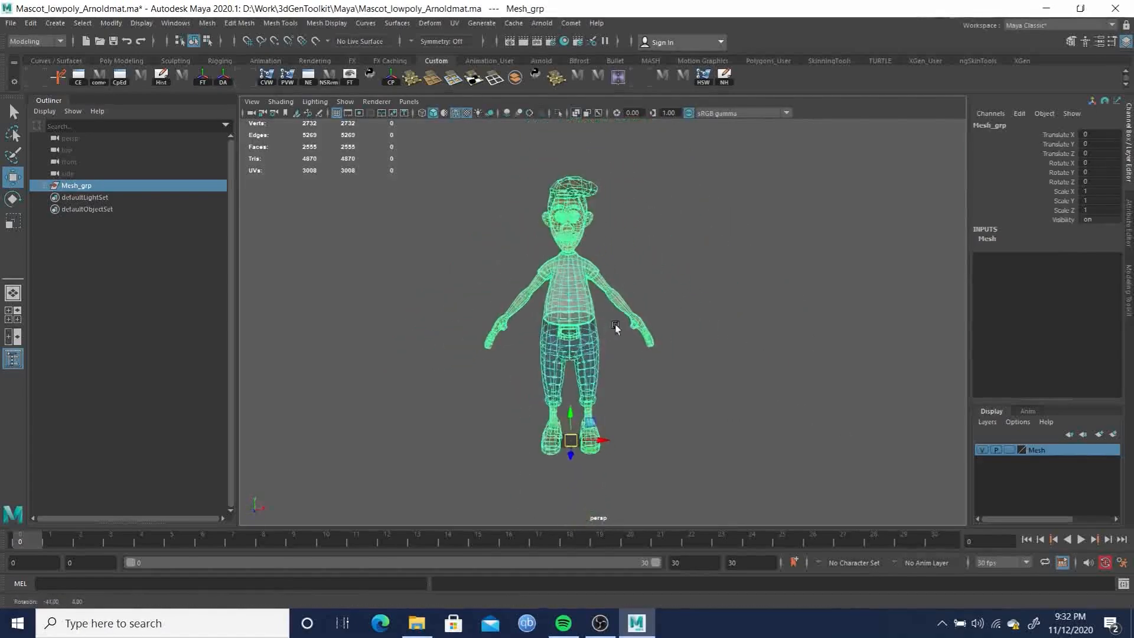
pyautogui.keyDown('alt'); pyautogui.moveTo(615, 328); pyautogui.dragTo(655, 447, button='right'); pyautogui.keyUp('alt')
pyautogui.keyDown('alt'); pyautogui.moveTo(656, 448); pyautogui.dragTo(693, 393); pyautogui.keyUp('alt')
pyautogui.keyDown('alt'); pyautogui.moveTo(694, 392); pyautogui.dragTo(747, 279, button='middle'); pyautogui.keyUp('alt')
pyautogui.keyDown('alt'); pyautogui.moveTo(747, 279); pyautogui.dragTo(595, 328, button='right'); pyautogui.keyUp('alt')
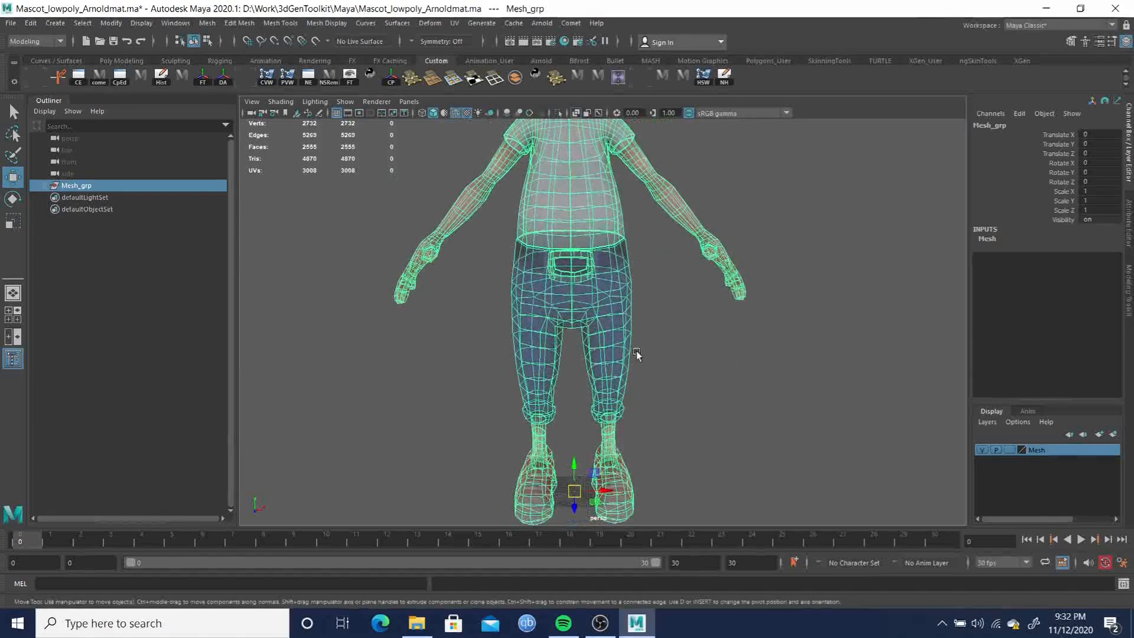
pyautogui.press('f')
pyautogui.keyDown('alt'); pyautogui.moveTo(650, 295); pyautogui.dragTo(549, 325); pyautogui.keyUp('alt')
pyautogui.keyDown('alt'); pyautogui.moveTo(549, 325); pyautogui.dragTo(622, 385, button='right'); pyautogui.keyUp('alt')
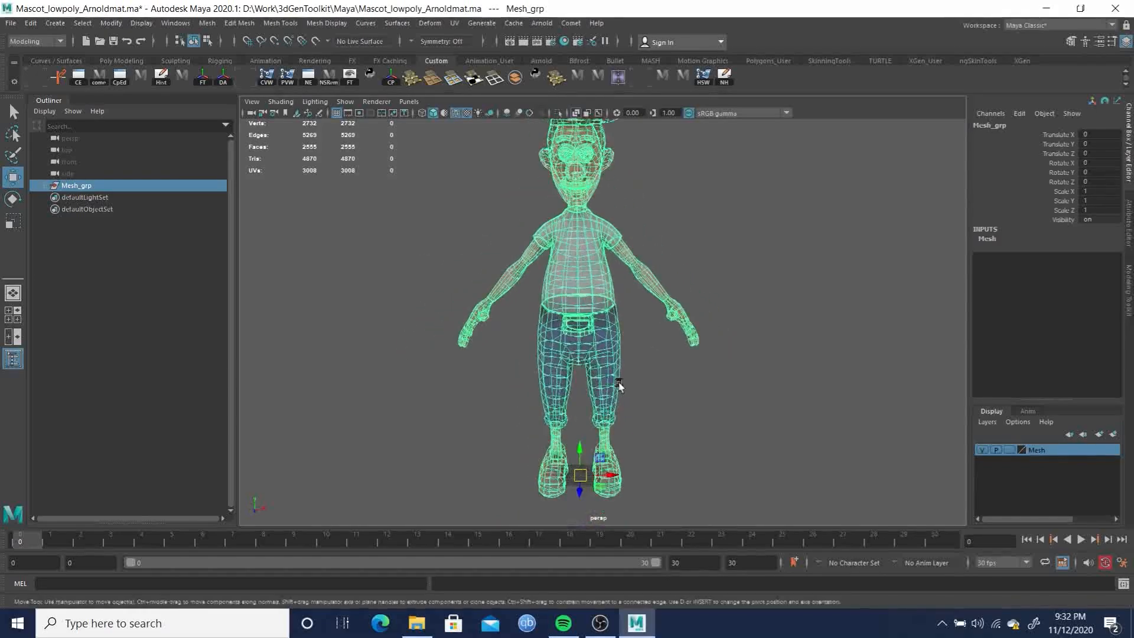
pyautogui.keyDown('alt'); pyautogui.moveTo(622, 385); pyautogui.dragTo(631, 359, button='middle'); pyautogui.keyUp('alt')
pyautogui.keyDown('alt'); pyautogui.moveTo(631, 360); pyautogui.dragTo(585, 295, button='right'); pyautogui.keyUp('alt')
pyautogui.keyDown('alt'); pyautogui.moveTo(585, 296); pyautogui.dragTo(584, 308, button='middle'); pyautogui.keyUp('alt')
pyautogui.keyDown('alt'); pyautogui.moveTo(540, 335); pyautogui.dragTo(448, 327); pyautogui.keyUp('alt')
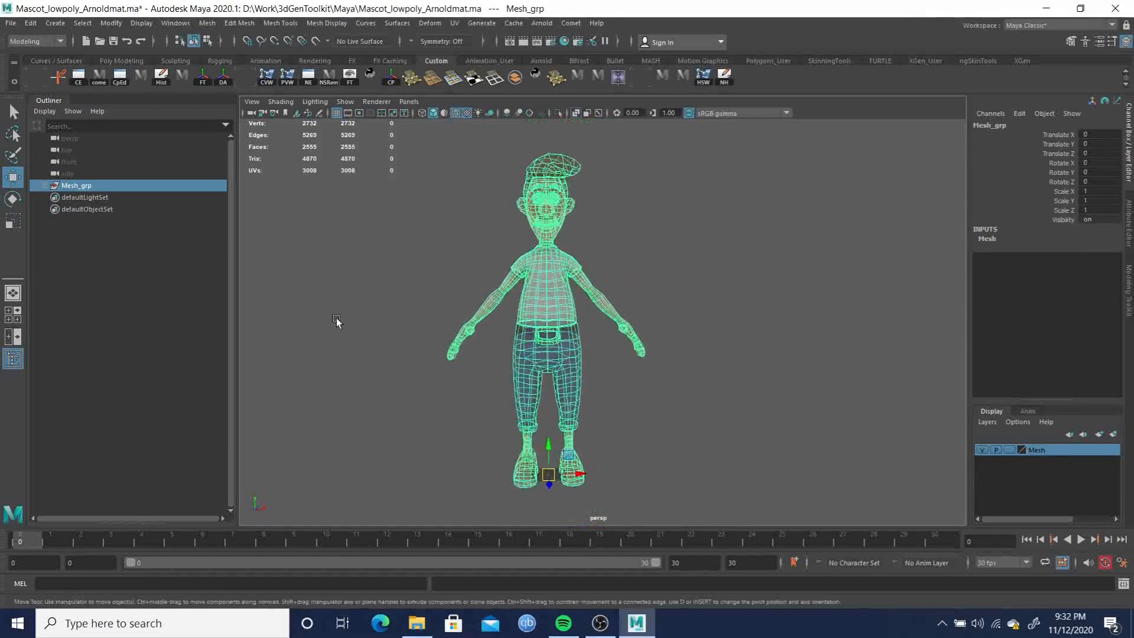
# Deselect the character group and set the Mesh layer's display type back to Reference
pyautogui.click(387, 338)
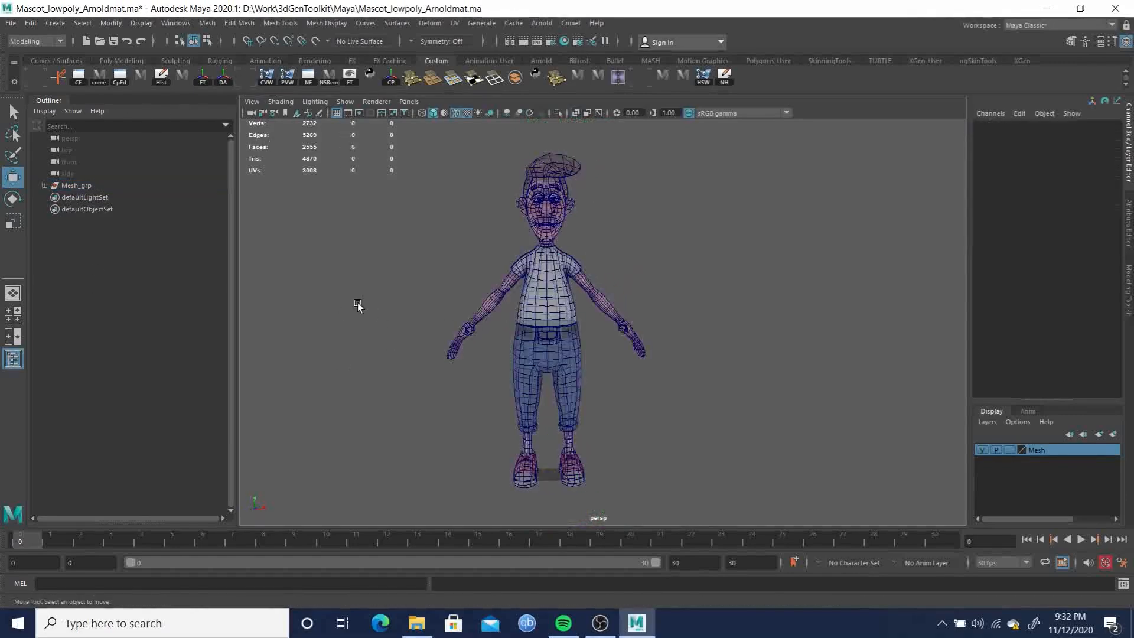
pyautogui.click(1013, 451)
pyautogui.click(1011, 450)
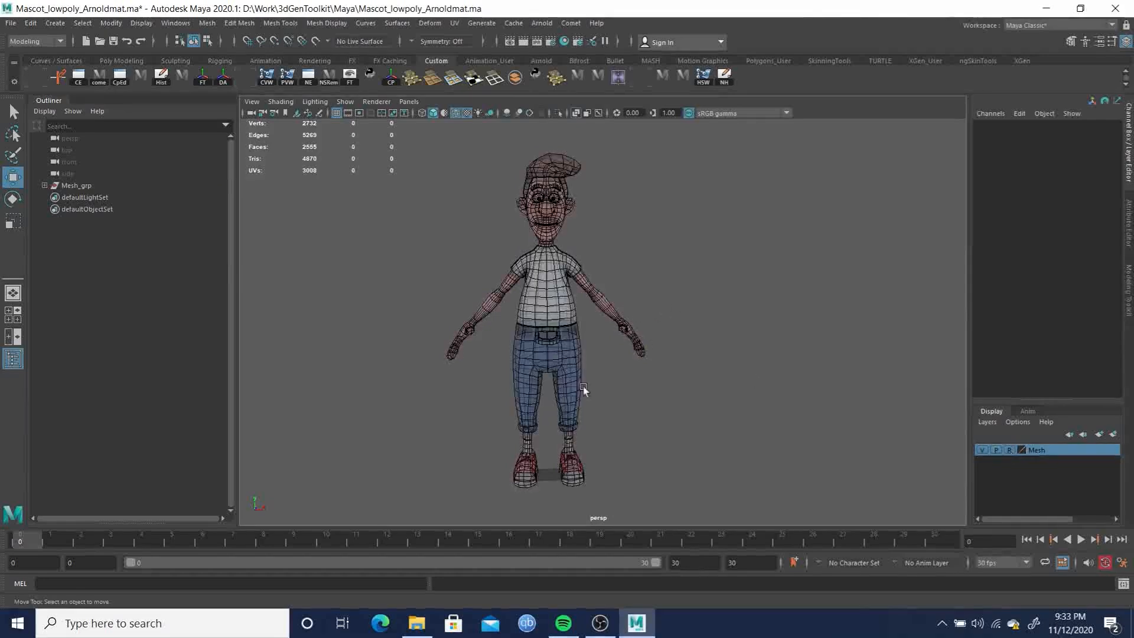
# Switch to the front view, hide the grid and fit the whole character in view
pyautogui.press('space')
pyautogui.moveTo(577, 341)
pyautogui.mouseDown()
pyautogui.moveTo(578, 378)
pyautogui.moveTo(579, 349)
pyautogui.mouseUp()
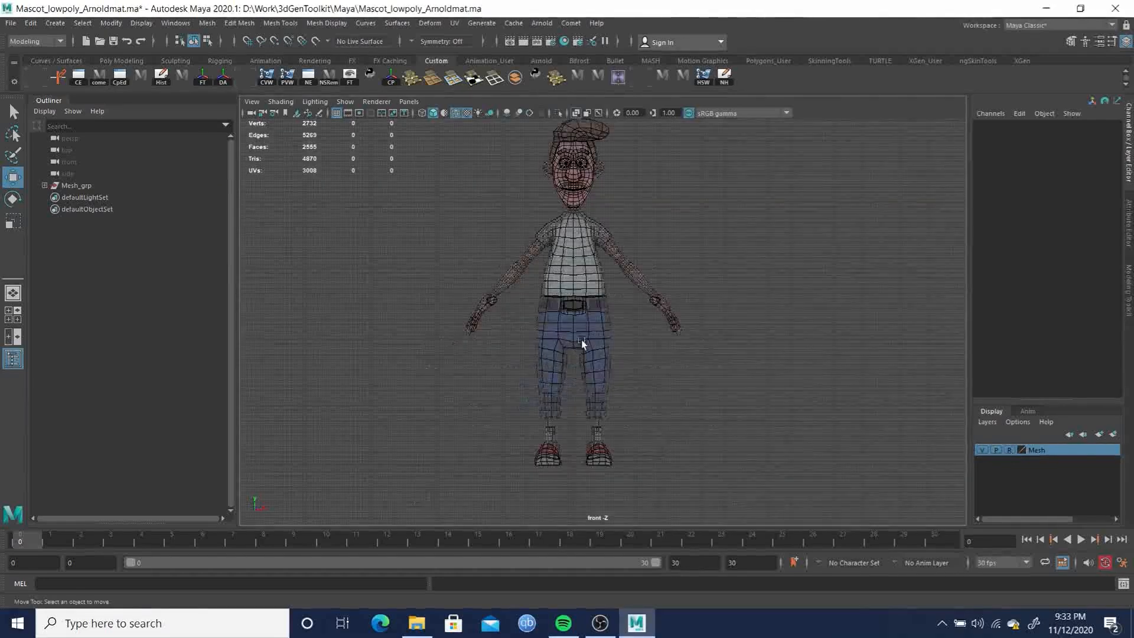
pyautogui.scroll(3, 673, 269)
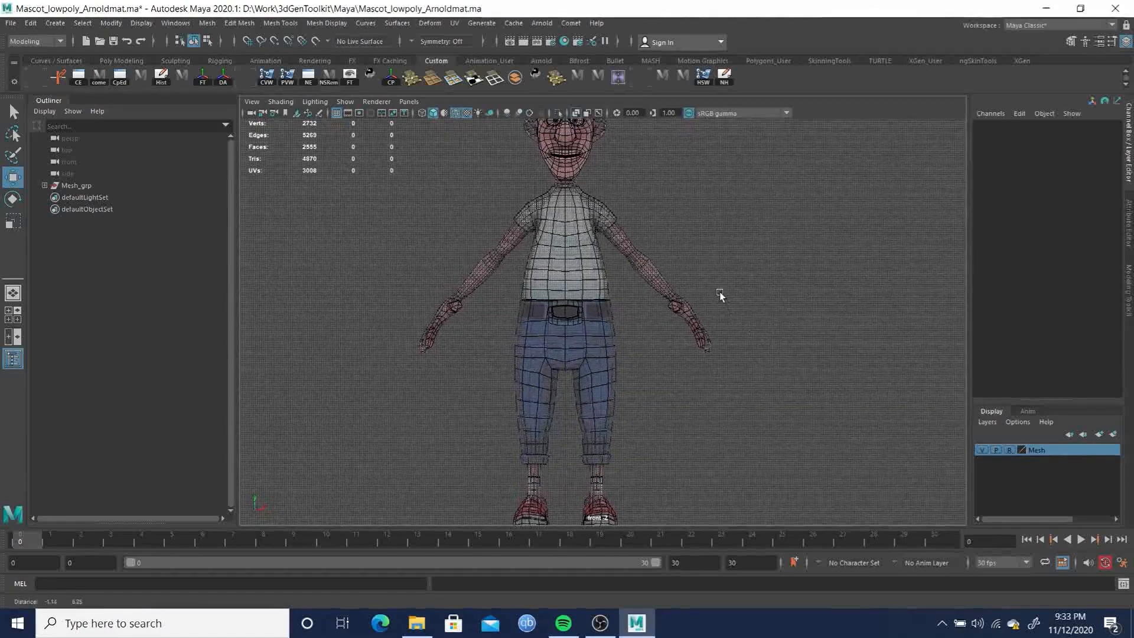
pyautogui.click(344, 102)
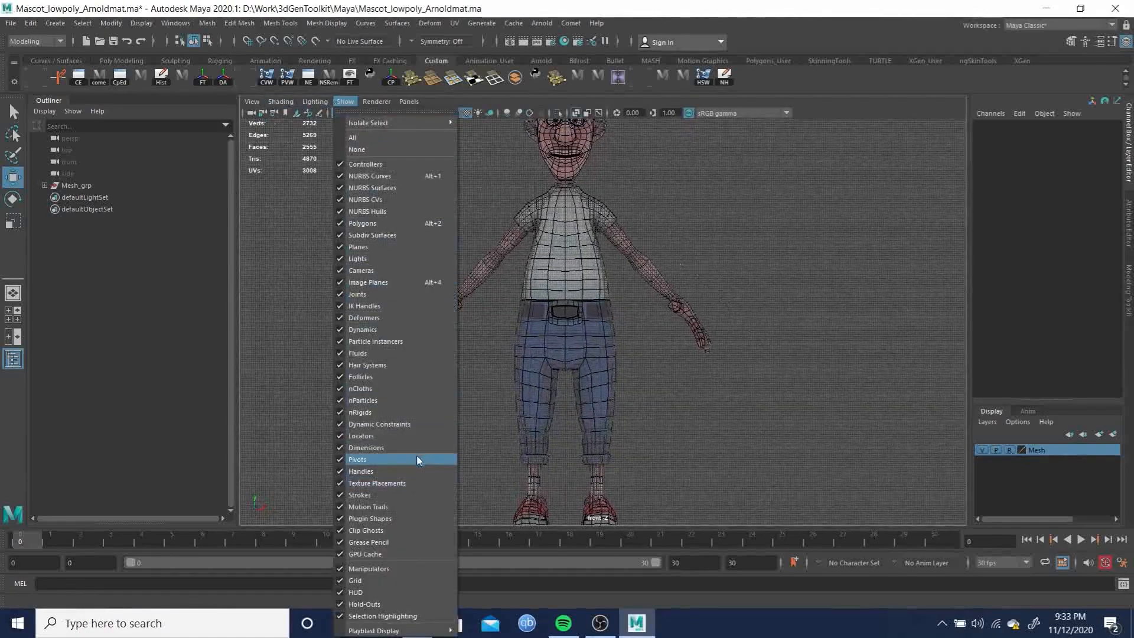
pyautogui.click(366, 581)
pyautogui.keyDown('alt'); pyautogui.moveTo(863, 316); pyautogui.dragTo(693, 289, button='right'); pyautogui.keyUp('alt')
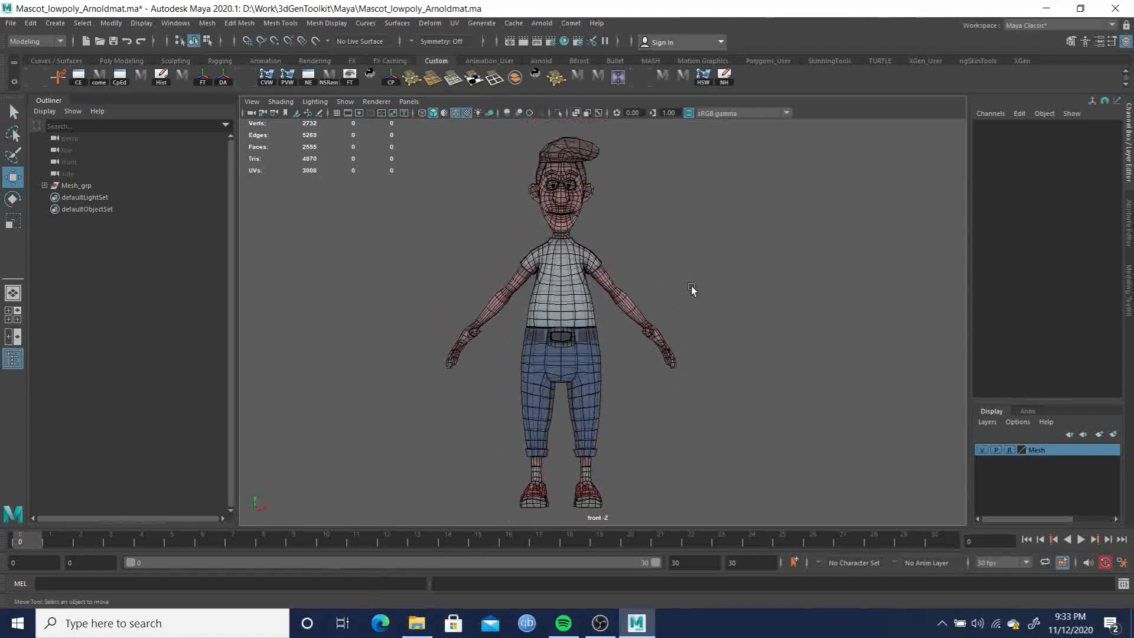
# Switch to the perspective view, show the four-view layout and return to the single perspective view
pyautogui.press('space')
pyautogui.click(753, 292)
pyautogui.click(753, 292)
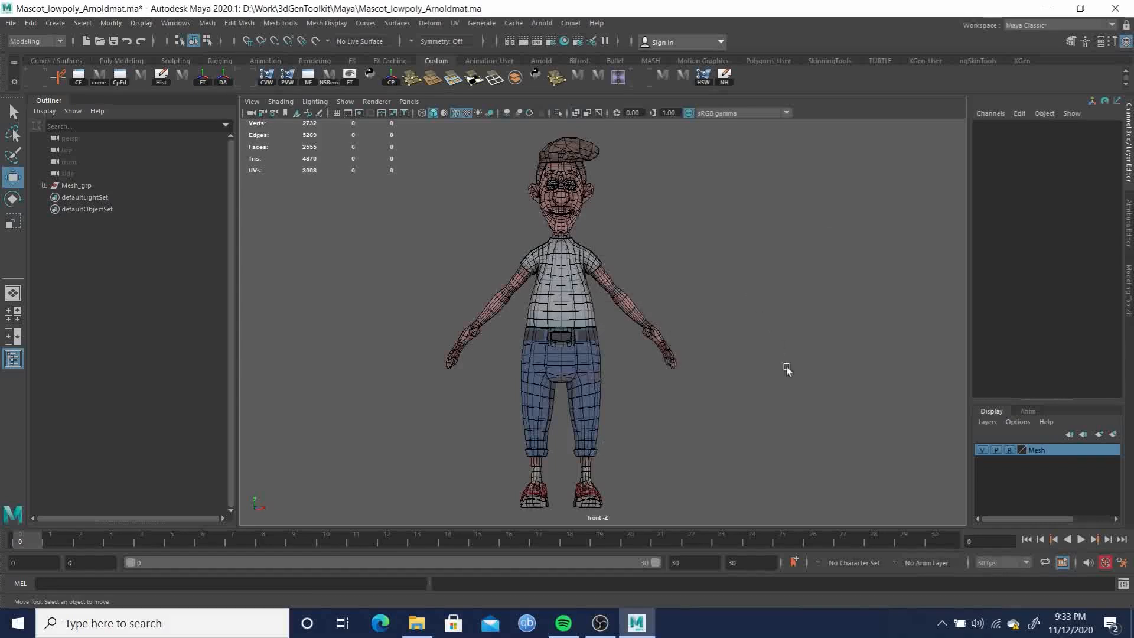
pyautogui.press('space')
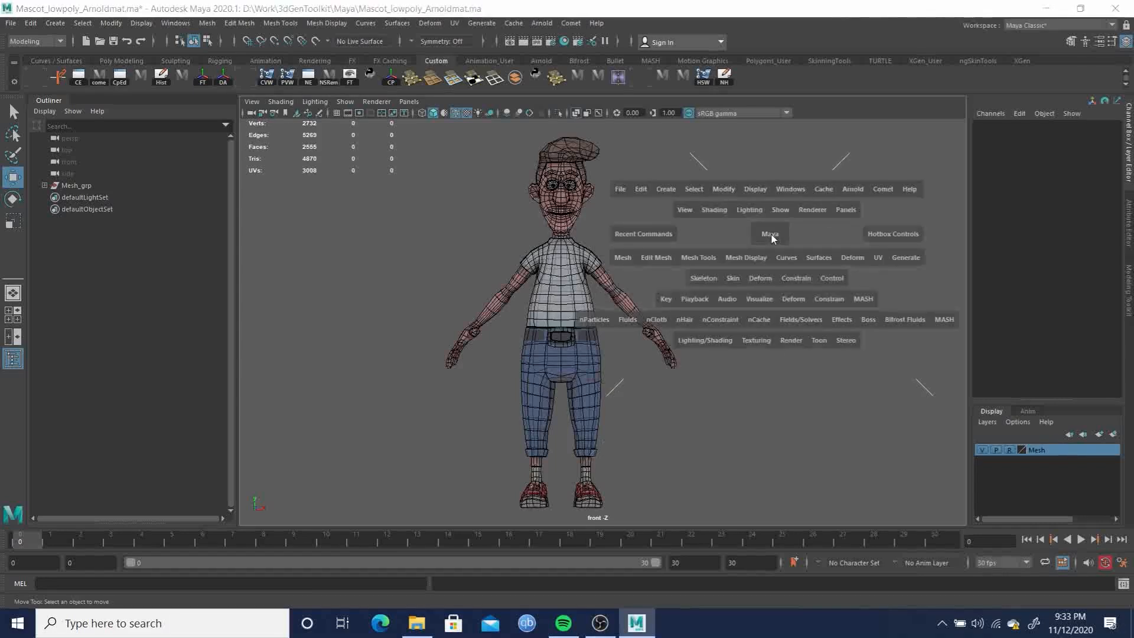
pyautogui.click(772, 236)
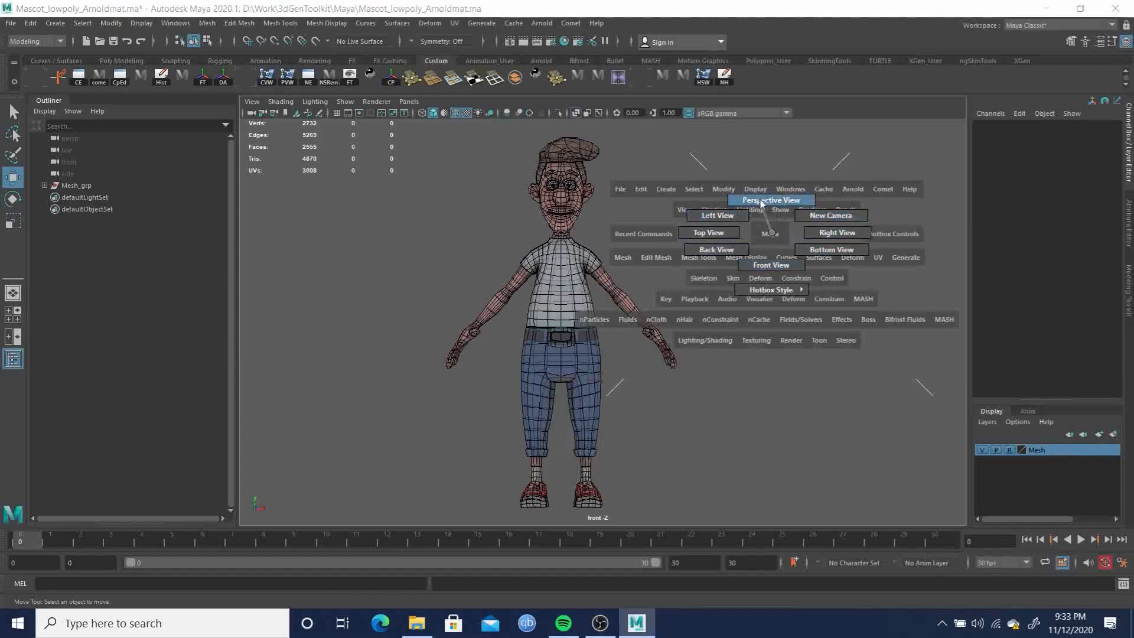
pyautogui.press('space')
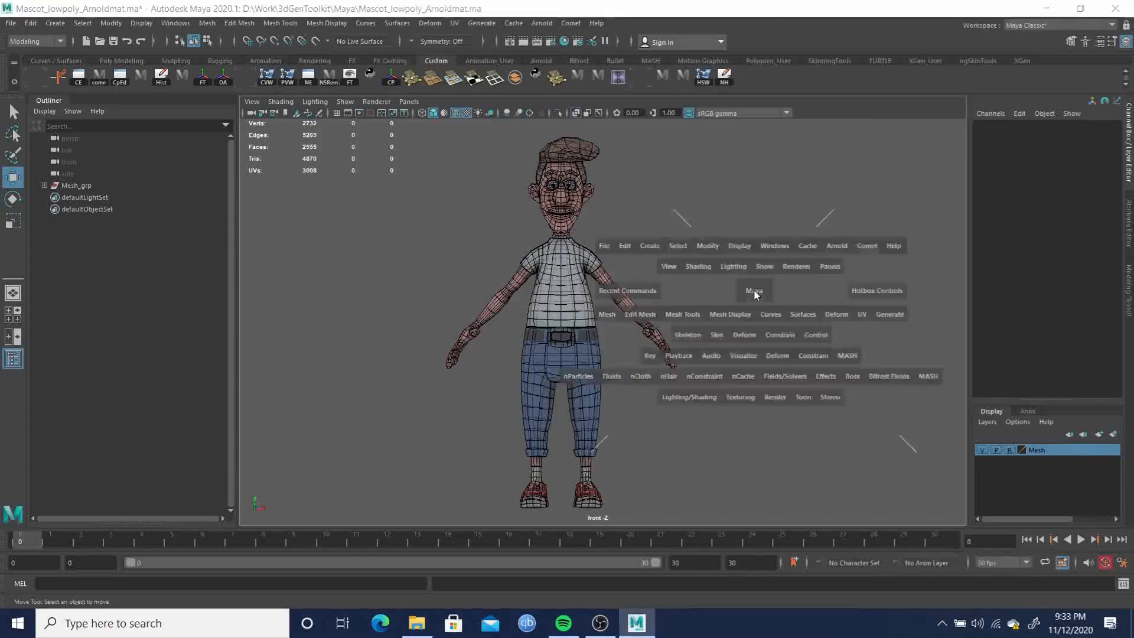
pyautogui.press('space')
pyautogui.press('space')
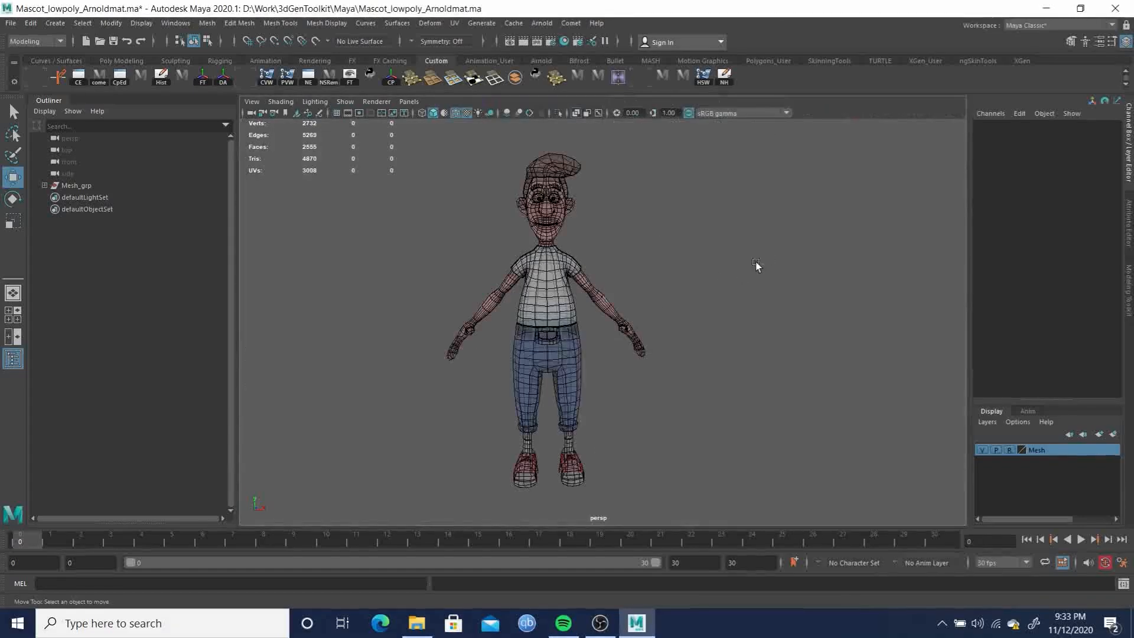
pyautogui.press('space')
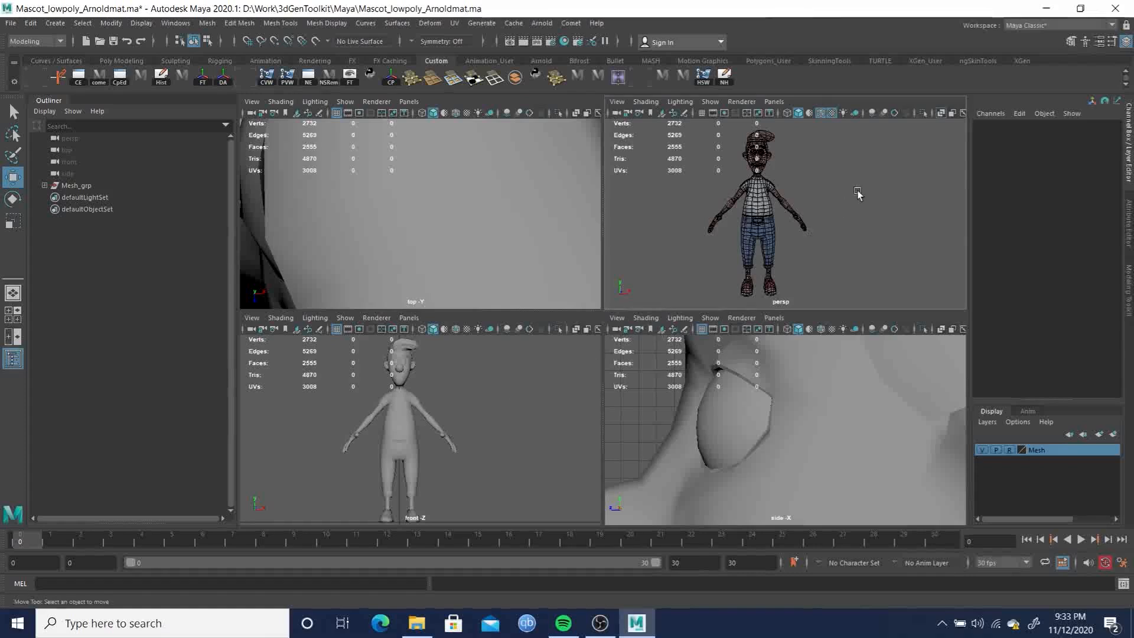
pyautogui.press('space')
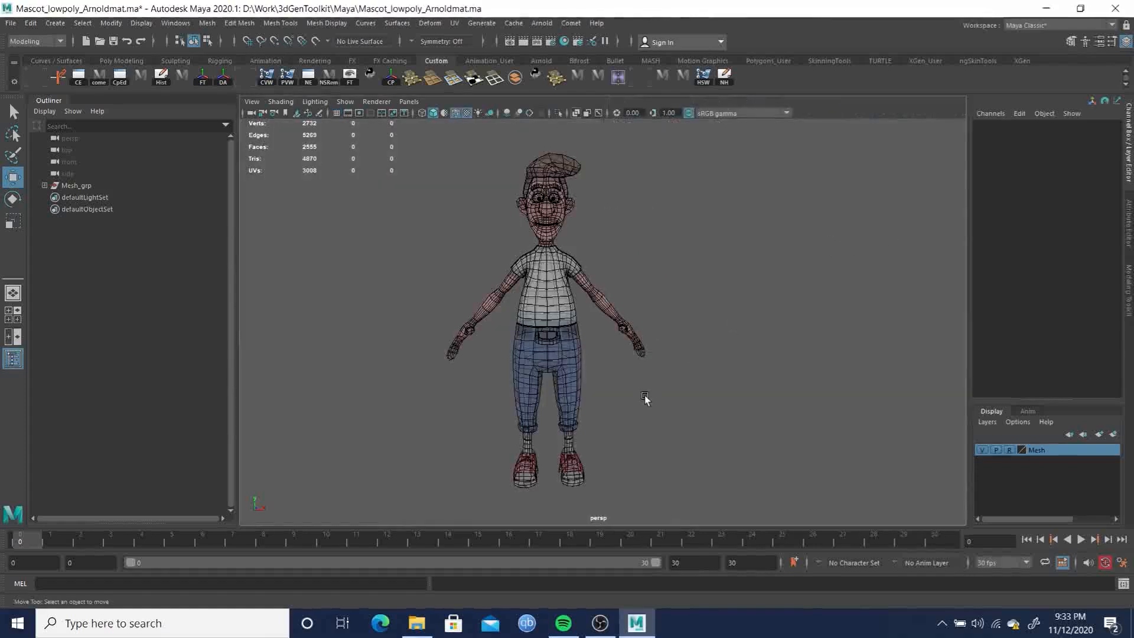
# Switch among the available camera views, orbit around the character in perspective and return to the front view
pyautogui.press('space')
pyautogui.moveTo(726, 288); pyautogui.dragTo(731, 329)
pyautogui.press('space')
pyautogui.moveTo(736, 288); pyautogui.dragTo(696, 299)
pyautogui.keyDown('alt'); pyautogui.moveTo(768, 305); pyautogui.dragTo(466, 284); pyautogui.keyUp('alt')
pyautogui.keyDown('alt'); pyautogui.moveTo(466, 285); pyautogui.dragTo(651, 329, button='right'); pyautogui.keyUp('alt')
pyautogui.keyDown('alt'); pyautogui.moveTo(650, 329); pyautogui.dragTo(694, 324); pyautogui.keyUp('alt')
pyautogui.press('space')
pyautogui.moveTo(782, 269); pyautogui.dragTo(780, 302)
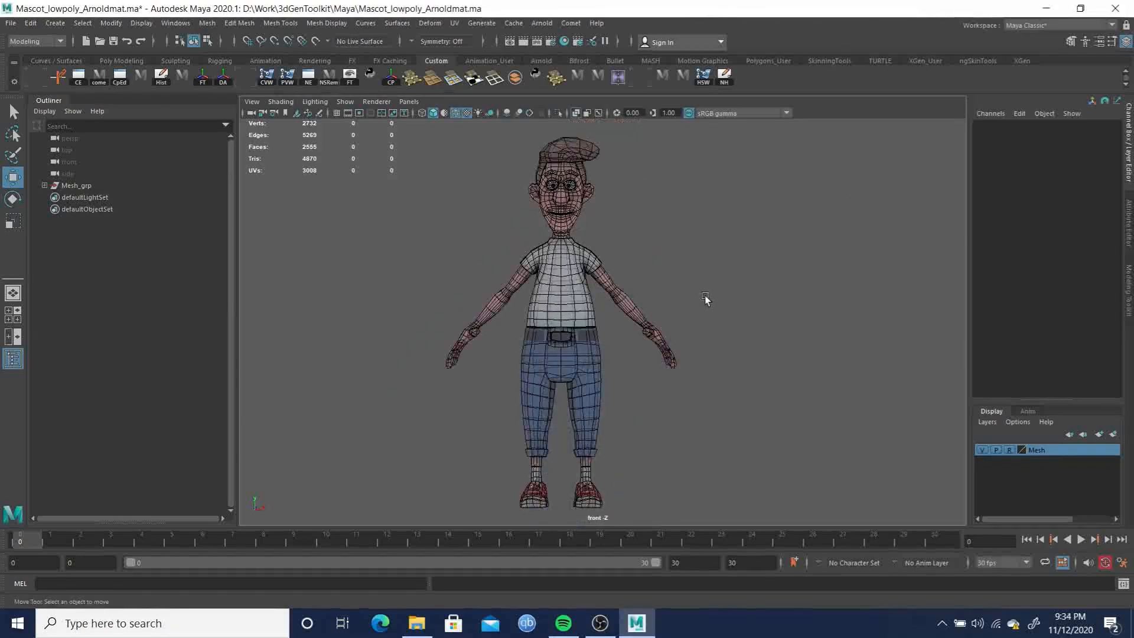
# Create a locator and raise it along Y to the character's waist, at about 108.3
pyautogui.click(88, 25)
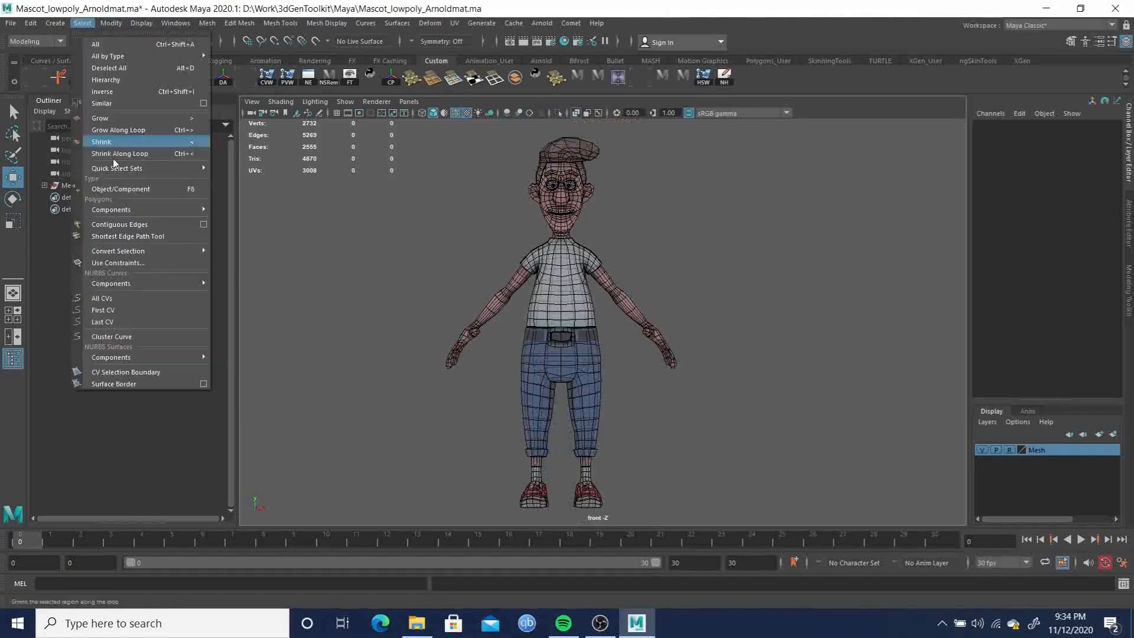
pyautogui.moveTo(55, 23)
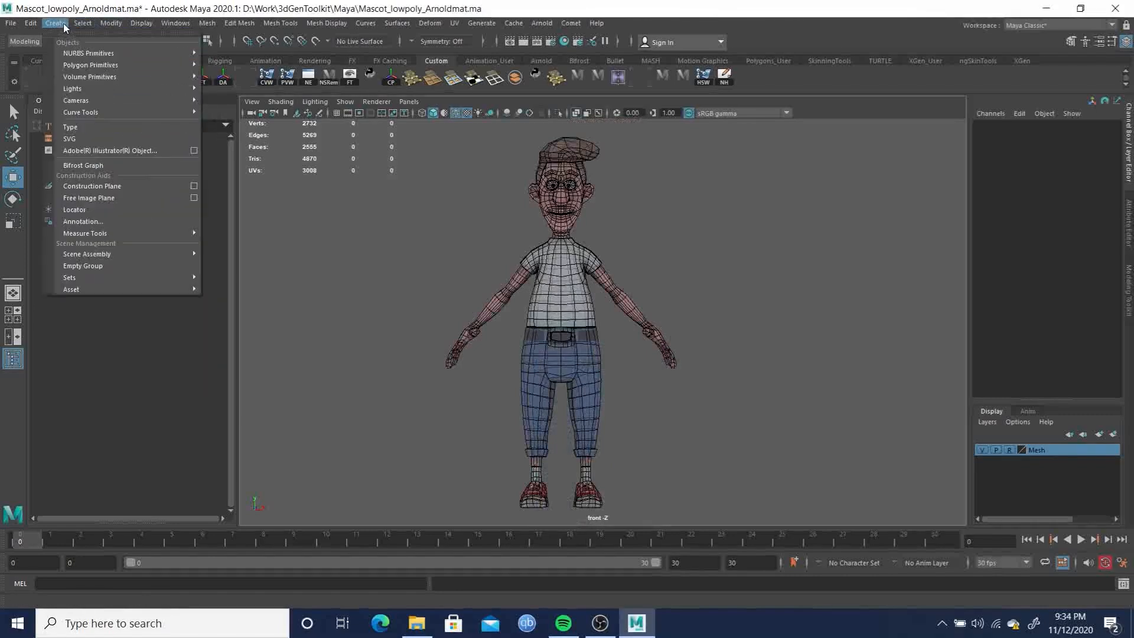
pyautogui.click(75, 210)
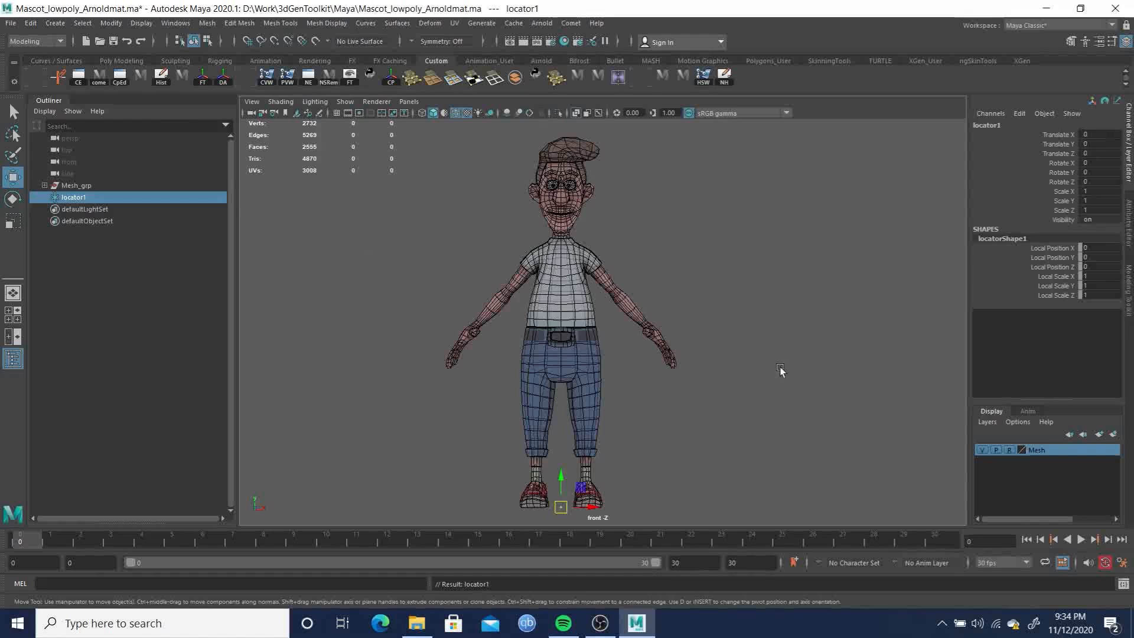
pyautogui.moveTo(561, 477); pyautogui.dragTo(566, 301)
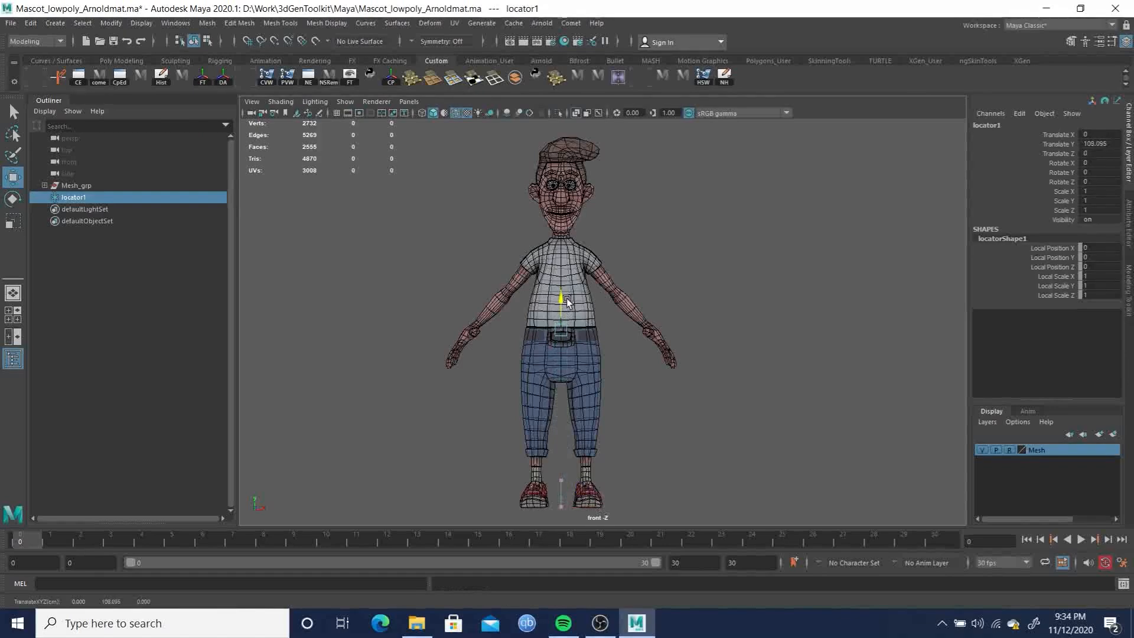
pyautogui.press('f')
pyautogui.scroll(-5, 741, 352)
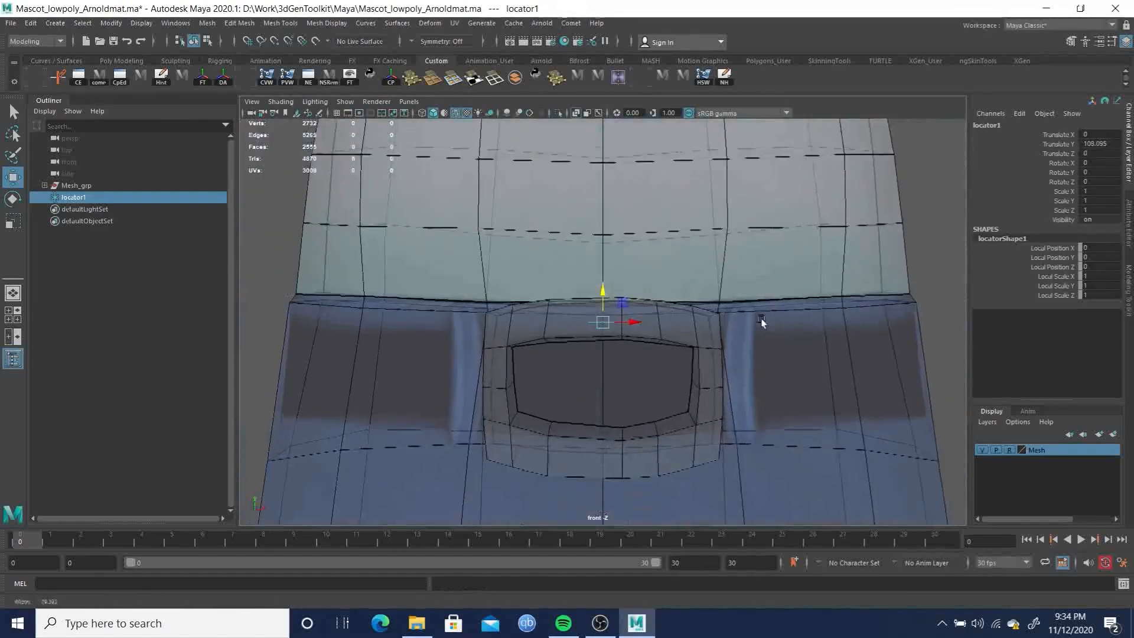
pyautogui.scroll(-2, 625, 336)
pyautogui.moveTo(602, 290); pyautogui.dragTo(602, 288)
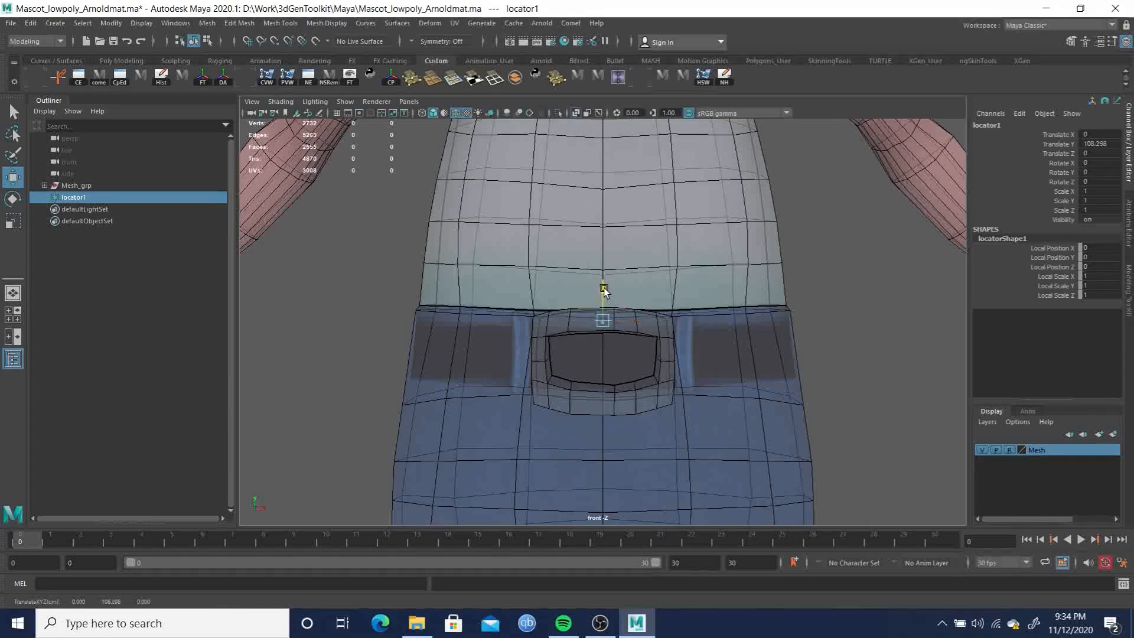
pyautogui.moveTo(605, 290); pyautogui.dragTo(605, 289)
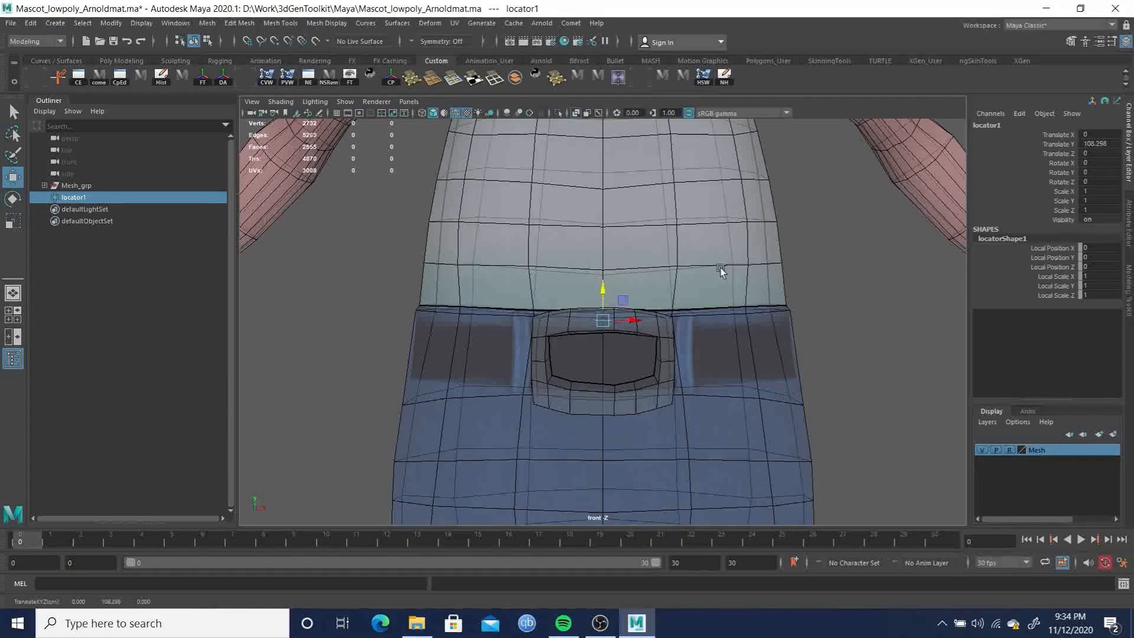
# Set the waist locator's Translate Y to 108 and rename the locator Root_loc
pyautogui.click(1100, 145)
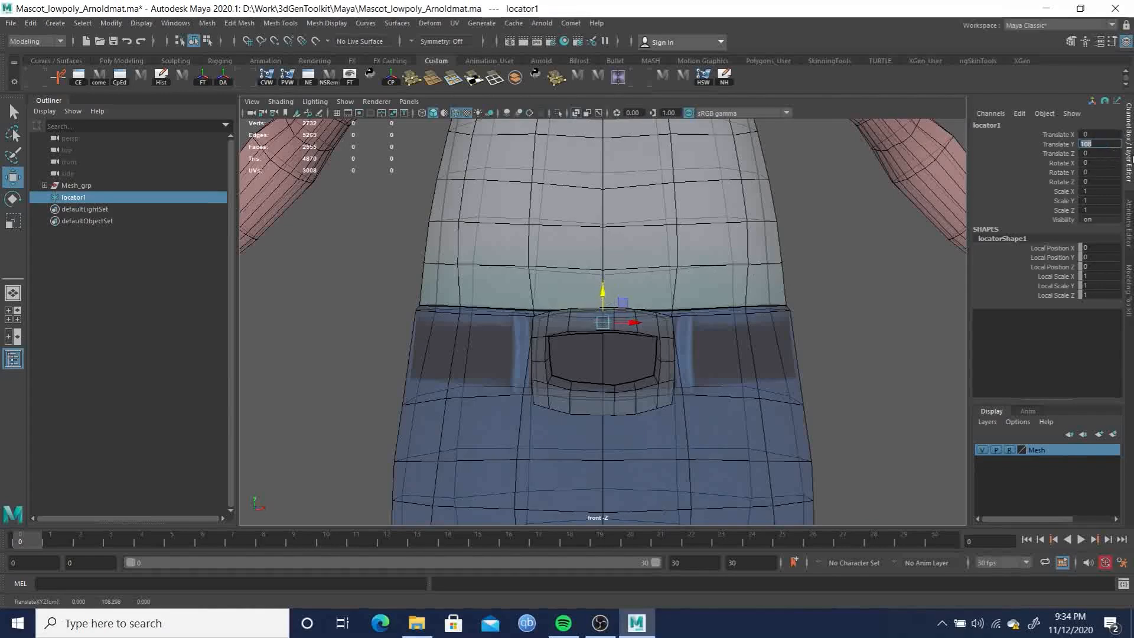
pyautogui.keyDown('alt'); pyautogui.moveTo(724, 388); pyautogui.dragTo(696, 375, button='middle'); pyautogui.keyUp('alt')
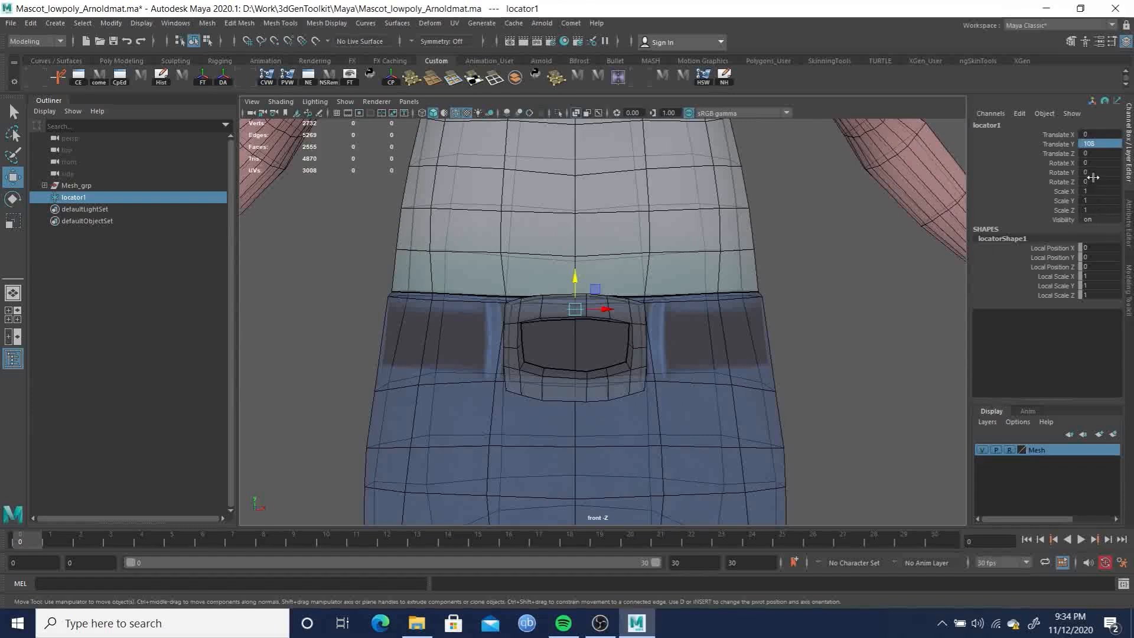
pyautogui.click(571, 274)
pyautogui.scroll(-4, 567, 372)
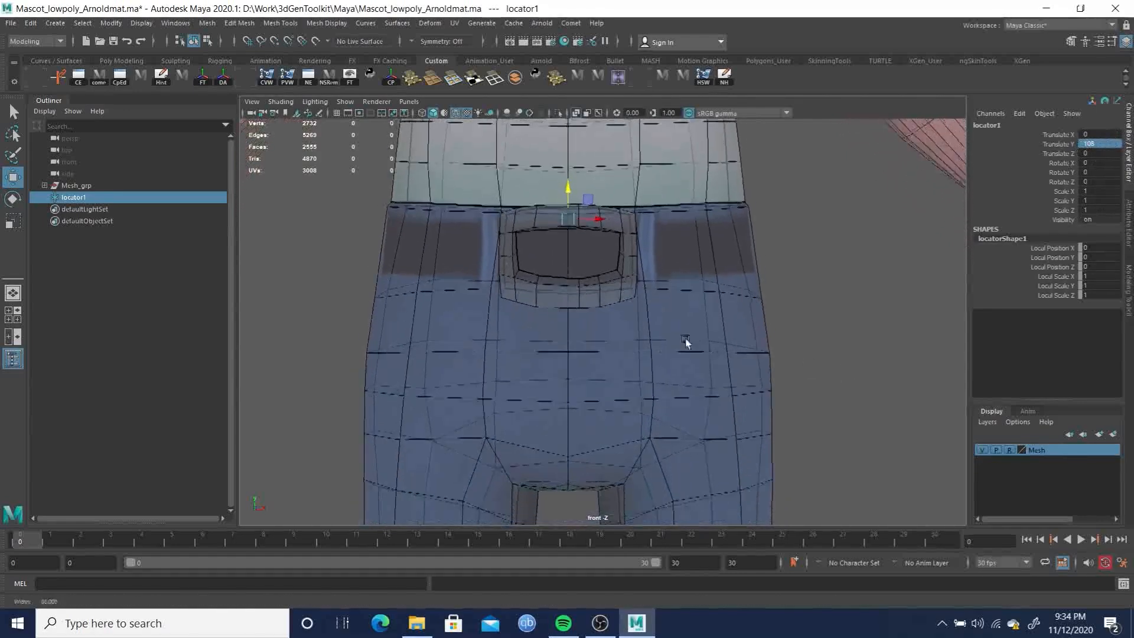
pyautogui.scroll(-8, 650, 348)
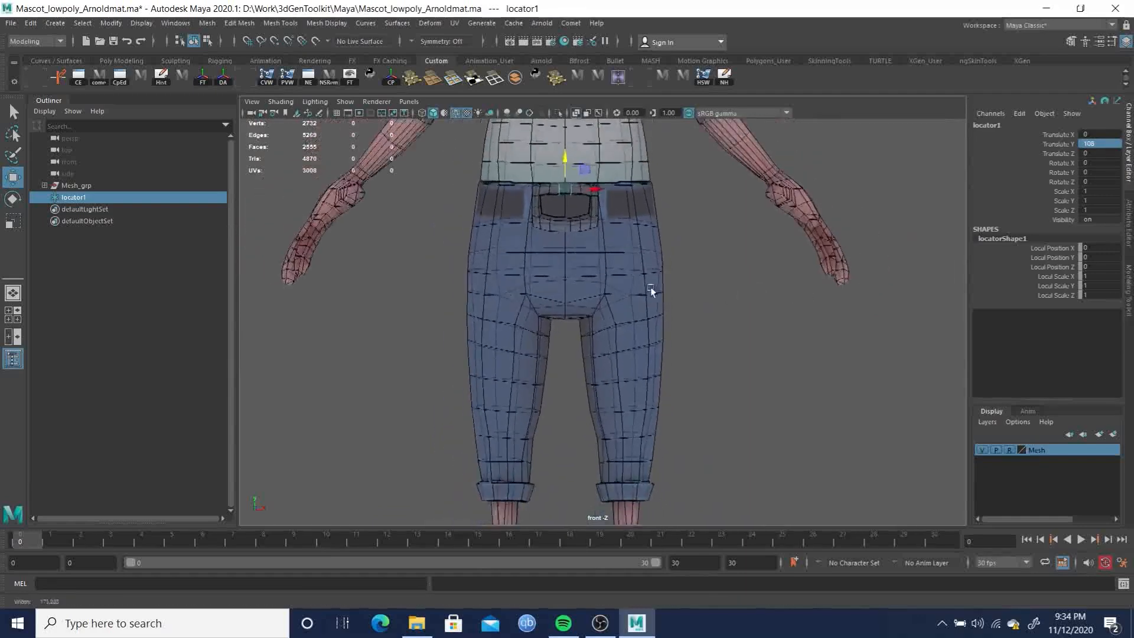
pyautogui.keyDown('alt'); pyautogui.moveTo(584, 325); pyautogui.dragTo(555, 321); pyautogui.keyUp('alt')
pyautogui.keyDown('alt'); pyautogui.moveTo(575, 295); pyautogui.dragTo(564, 293, button='middle'); pyautogui.keyUp('alt')
pyautogui.click(986, 125)
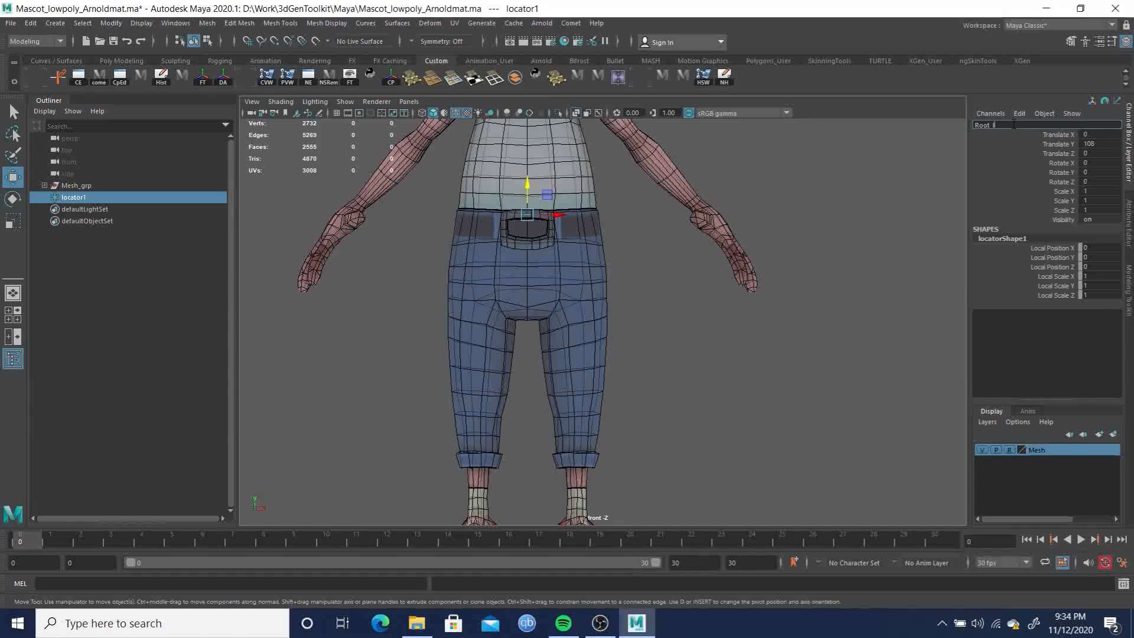
pyautogui.press('Return')
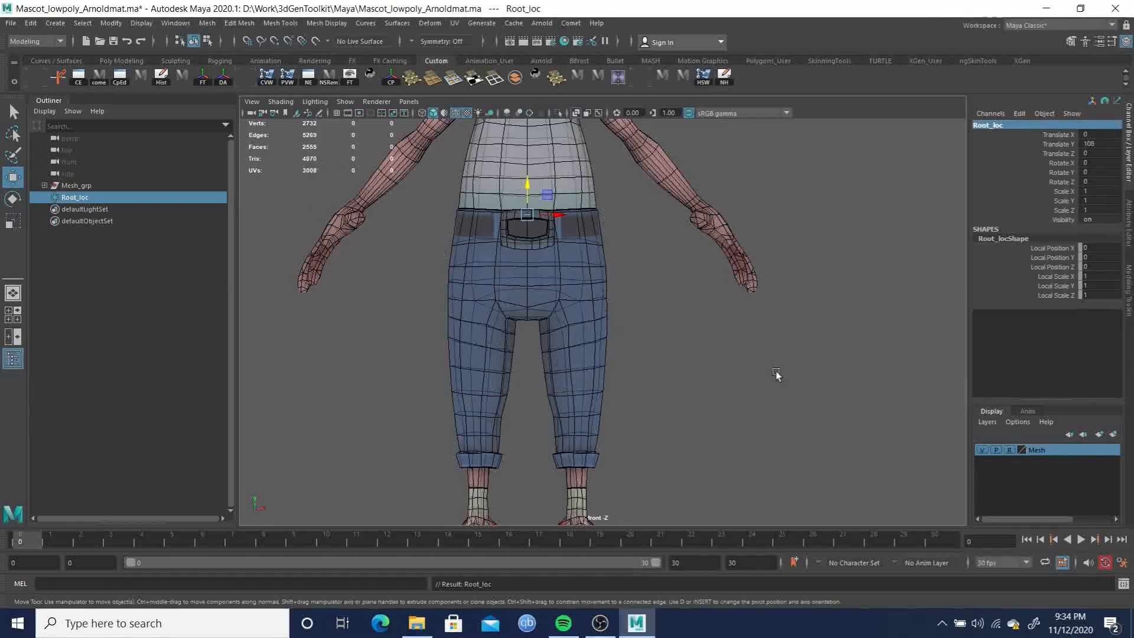
# In the side view, move Root_loc back along Z to about -7.32, near the middle of the waist's depth
pyautogui.press('space')
pyautogui.moveTo(738, 396); pyautogui.dragTo(807, 396)
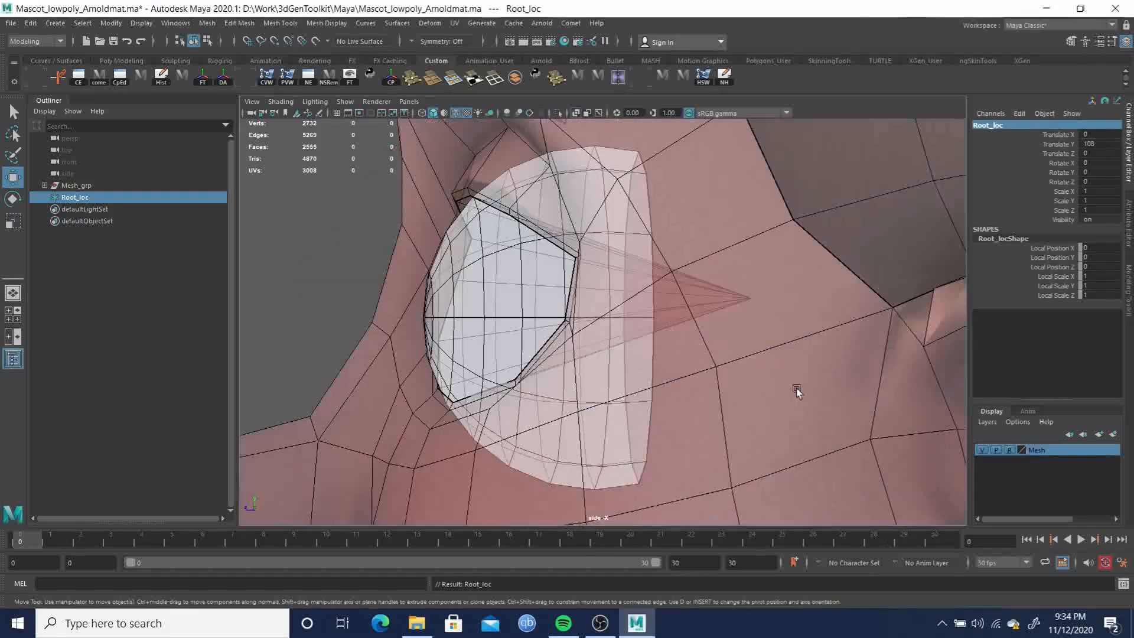
pyautogui.press('f')
pyautogui.scroll(-10, 650, 319)
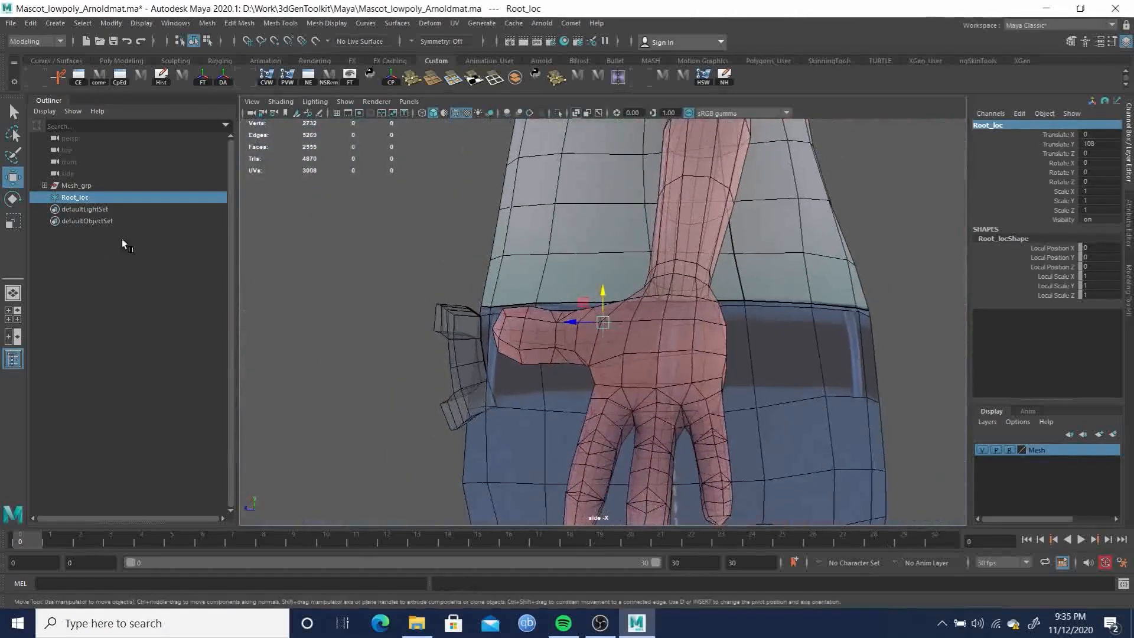
pyautogui.moveTo(571, 322); pyautogui.dragTo(628, 296)
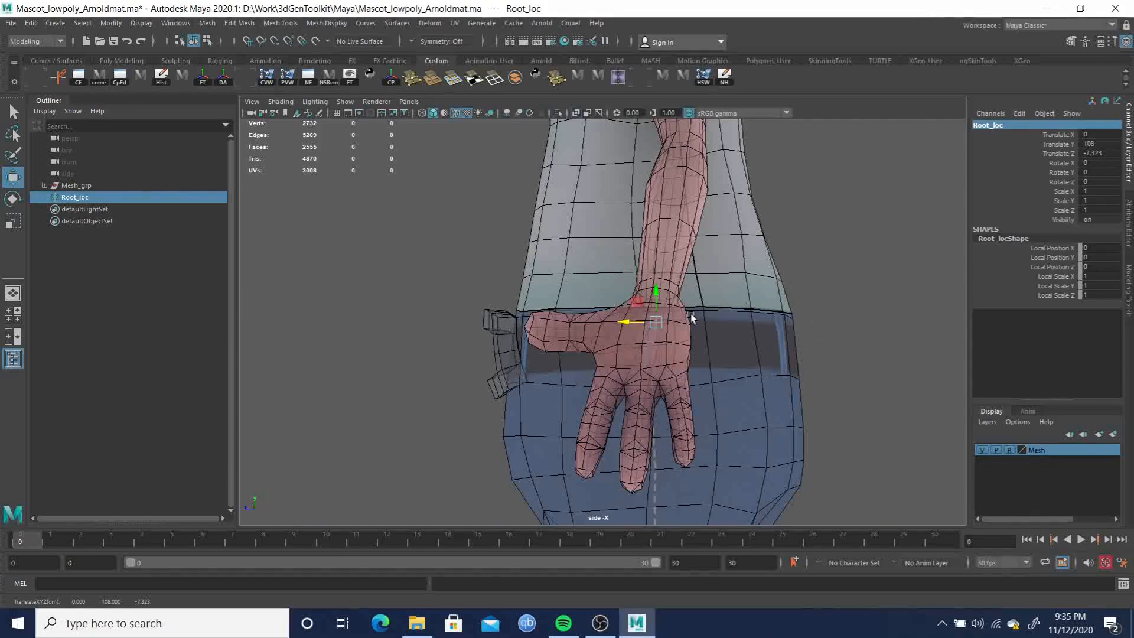
# In the front view, duplicate Root_loc and lower the copy to about 103.7 on Y, behind the belt buckle
pyautogui.press('space')
pyautogui.moveTo(600, 403); pyautogui.dragTo(607, 335)
pyautogui.press('space')
pyautogui.moveTo(716, 363); pyautogui.dragTo(716, 401)
pyautogui.scroll(-10, 633, 278)
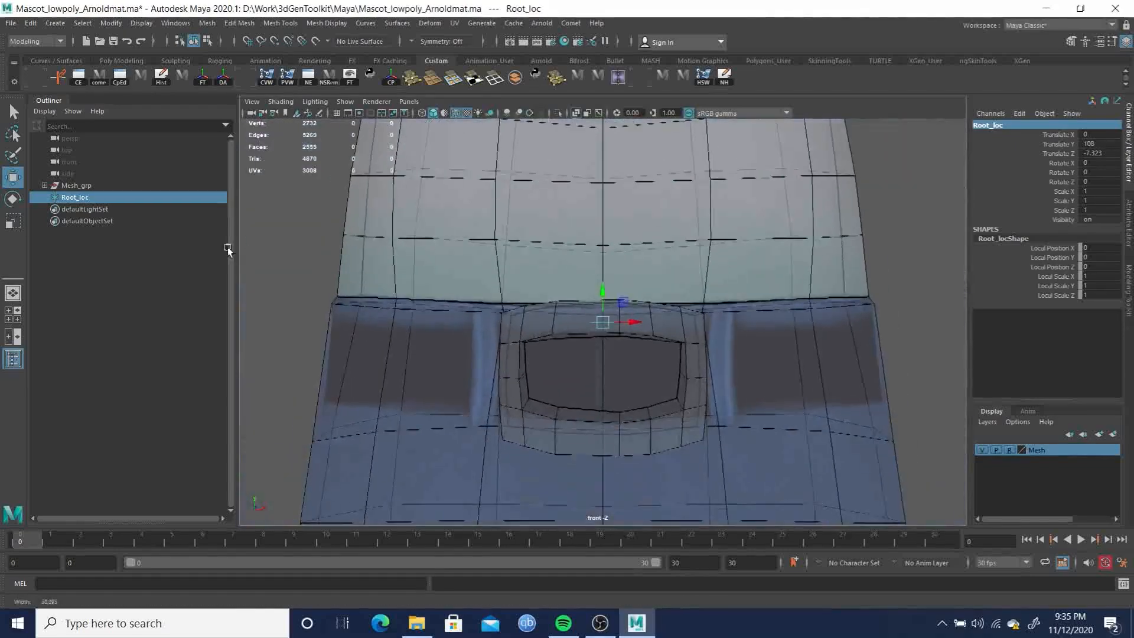
pyautogui.keyDown('alt'); pyautogui.moveTo(665, 358); pyautogui.dragTo(633, 280, button='middle'); pyautogui.keyUp('alt')
pyautogui.keyDown('alt'); pyautogui.moveTo(742, 308); pyautogui.dragTo(638, 299, button='right'); pyautogui.keyUp('alt')
pyautogui.keyDown('alt'); pyautogui.moveTo(638, 298); pyautogui.dragTo(602, 266, button='middle'); pyautogui.keyUp('alt')
pyautogui.keyDown('alt'); pyautogui.moveTo(675, 340); pyautogui.dragTo(640, 328, button='right'); pyautogui.keyUp('alt')
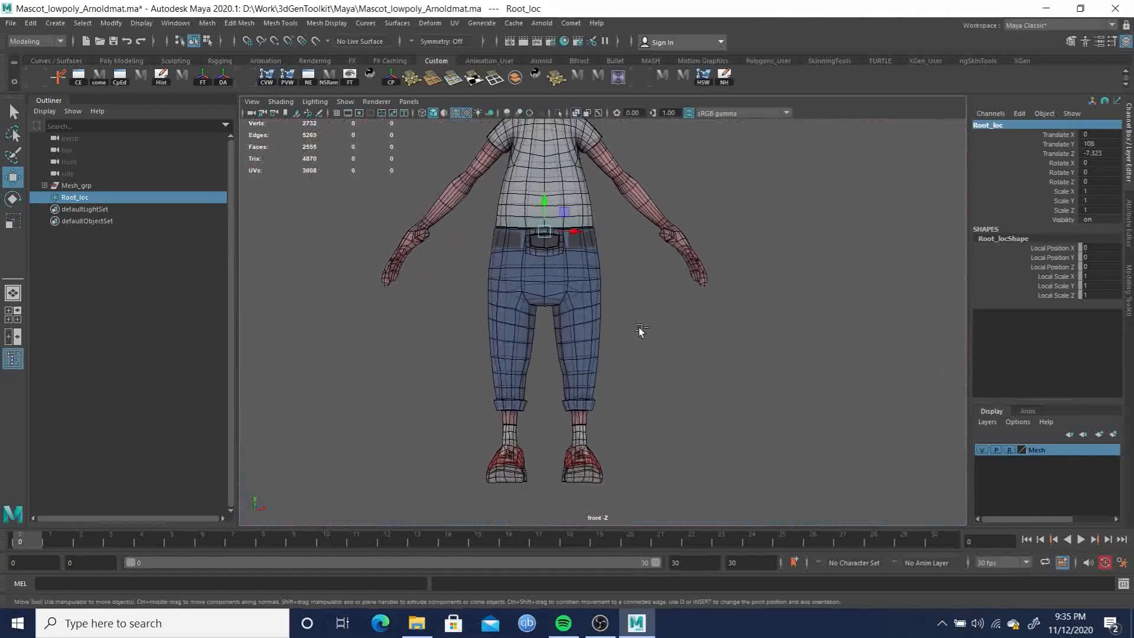
pyautogui.hotkey('ctrl', 'd')
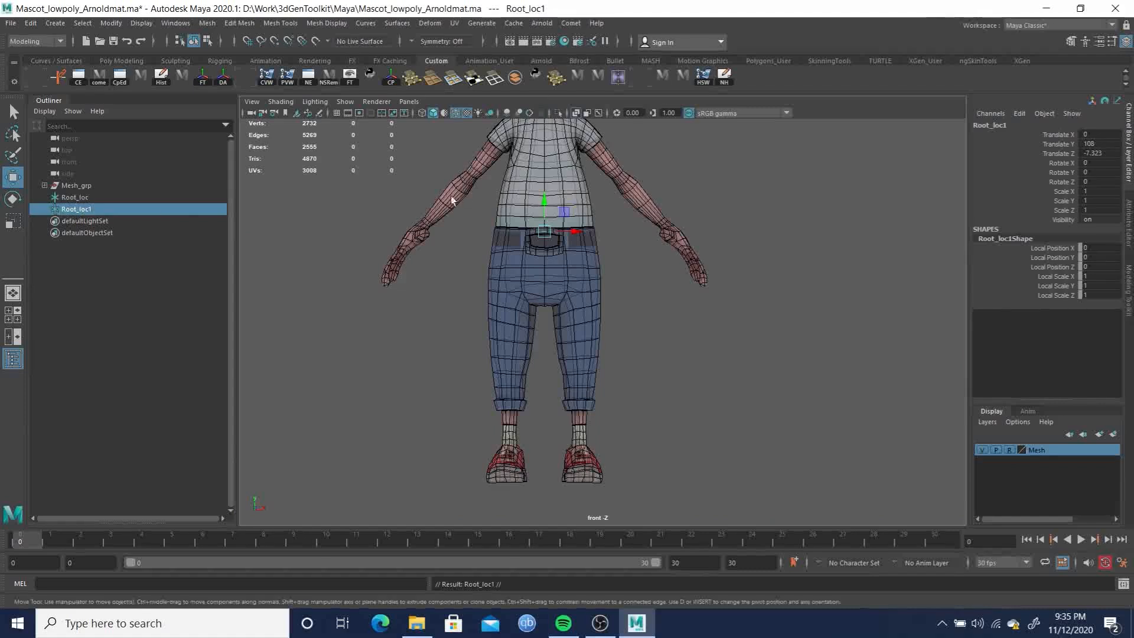
pyautogui.moveTo(547, 196); pyautogui.dragTo(544, 208)
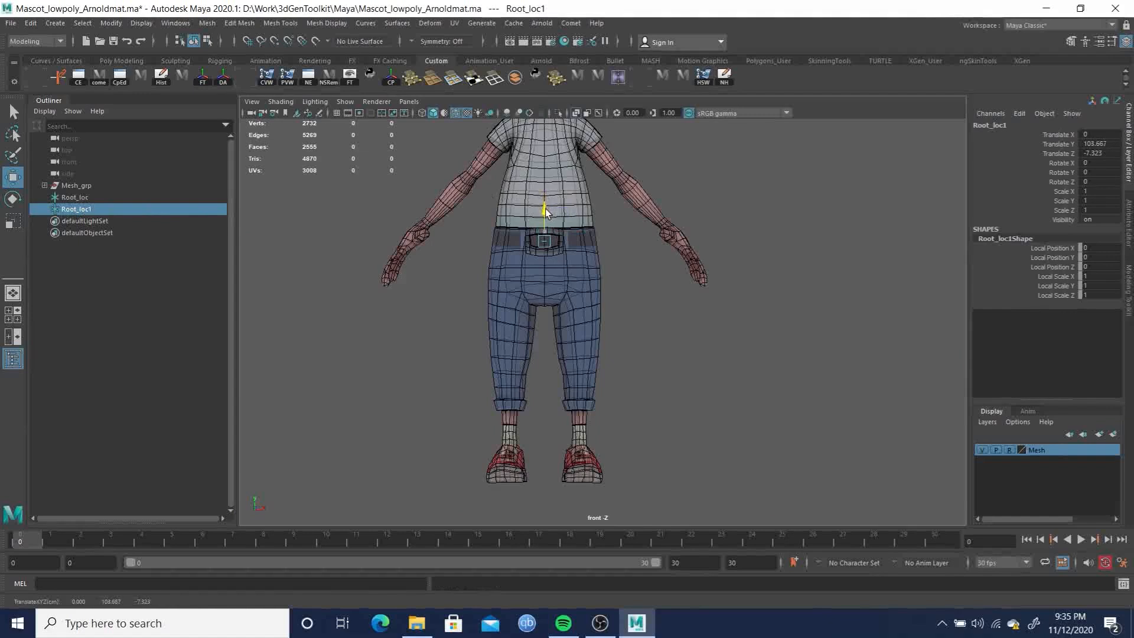
pyautogui.moveTo(544, 208); pyautogui.dragTo(544, 208)
# In the perspective view, lower the duplicated locator slightly to about 103.06 on Y inside the hips
pyautogui.press('space')
pyautogui.moveTo(653, 331); pyautogui.dragTo(335, 317)
pyautogui.scroll(5, 703, 290)
pyautogui.keyDown('alt'); pyautogui.moveTo(703, 290); pyautogui.dragTo(927, 301); pyautogui.keyUp('alt')
pyautogui.keyDown('alt'); pyautogui.moveTo(598, 225); pyautogui.dragTo(607, 248); pyautogui.keyUp('alt')
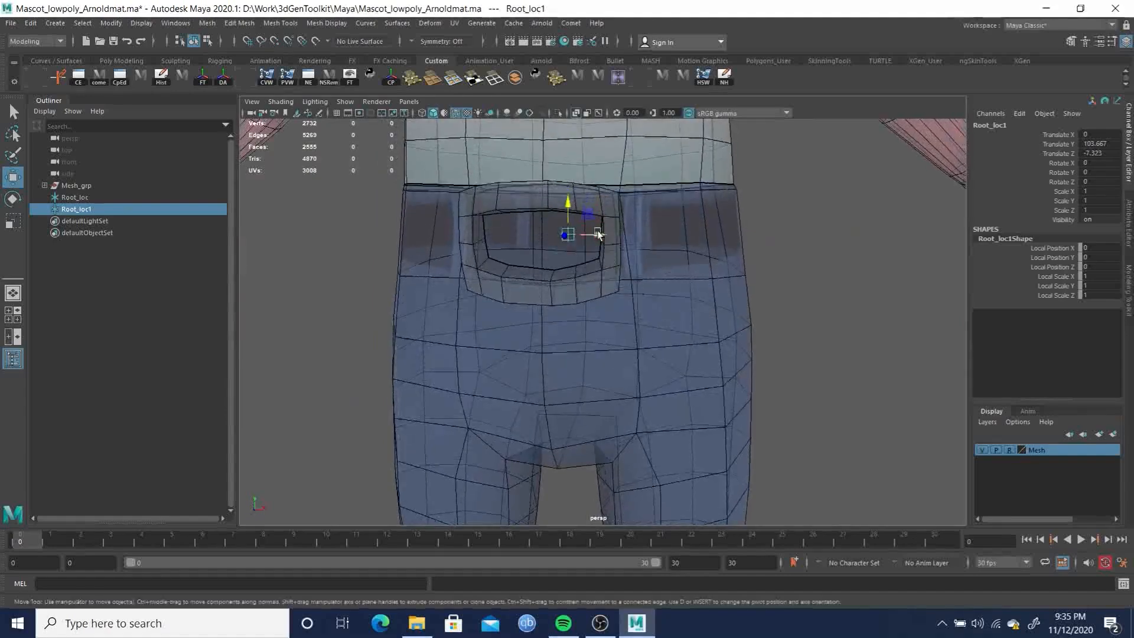
pyautogui.moveTo(570, 211); pyautogui.dragTo(614, 230)
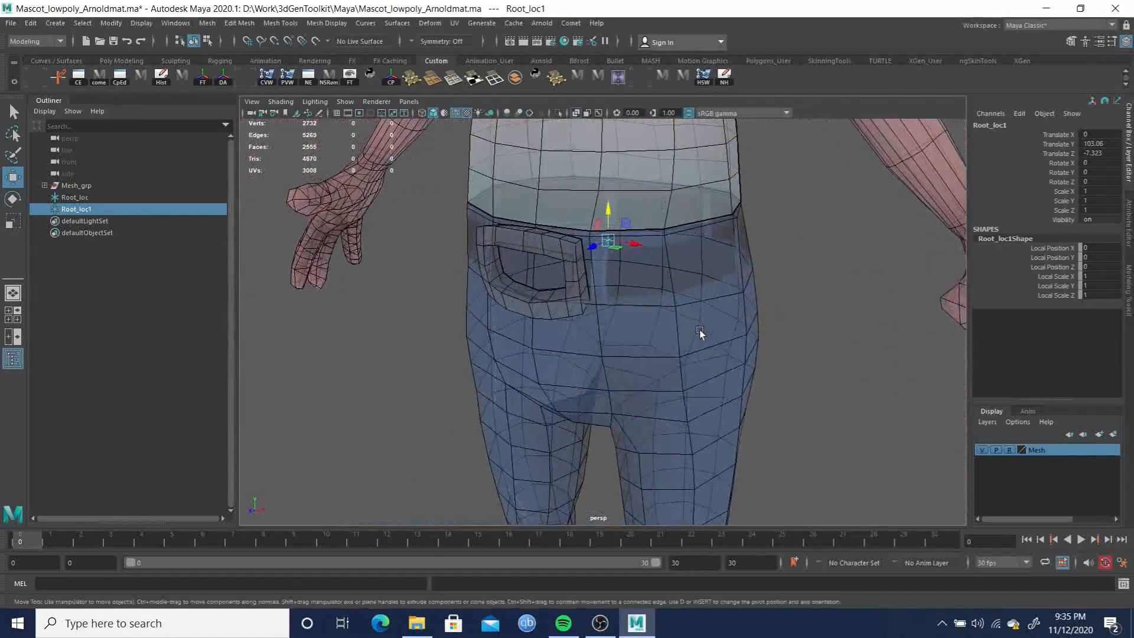
pyautogui.click(611, 212)
# Rename the duplicated locator Hips_loc
pyautogui.doubleClick(76, 207)
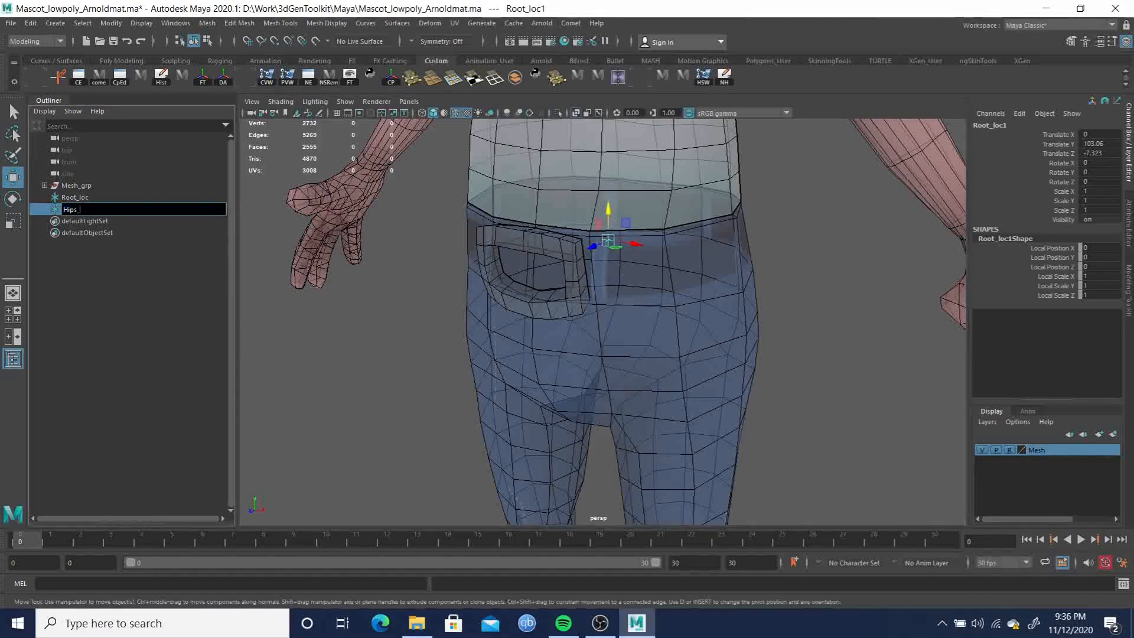
pyautogui.write('Hips_loc')
pyautogui.press('Return')
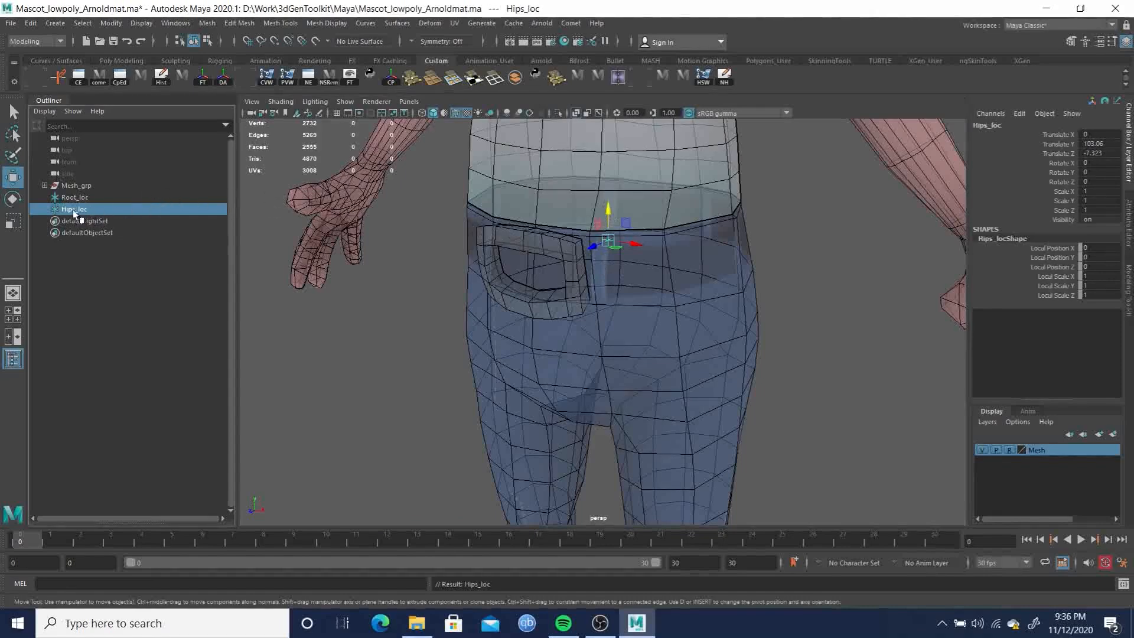
# Return to the front view and frame the hips and upper legs around Hips_loc
pyautogui.keyDown('alt'); pyautogui.moveTo(600, 282); pyautogui.dragTo(626, 300); pyautogui.keyUp('alt')
pyautogui.press('space')
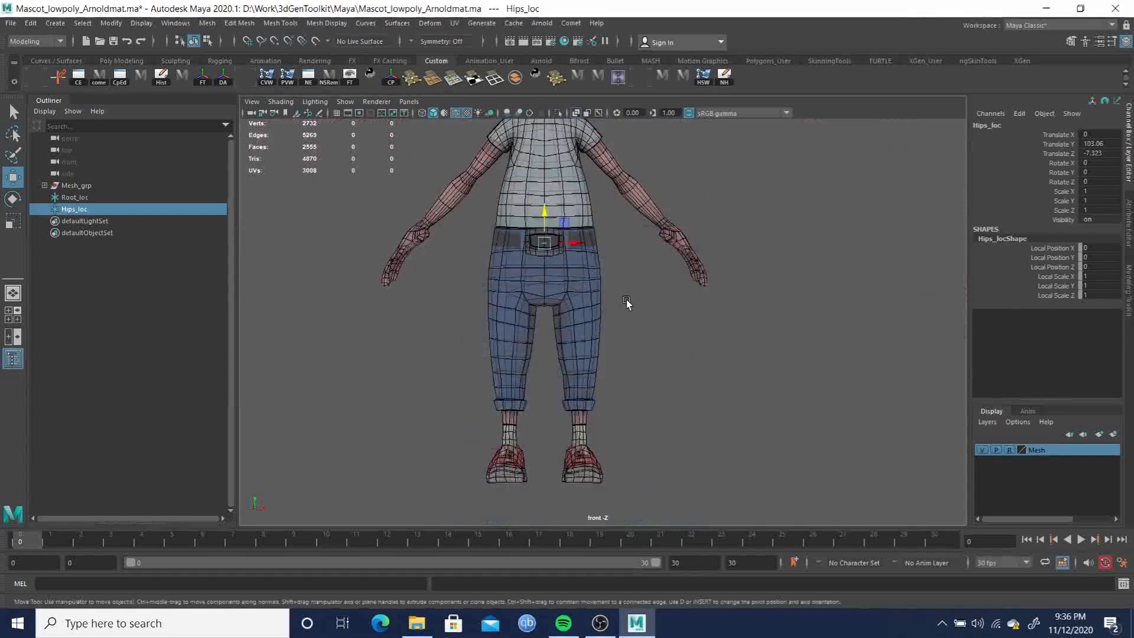
pyautogui.press('f')
pyautogui.keyDown('alt'); pyautogui.moveTo(686, 303); pyautogui.dragTo(396, 151, button='right'); pyautogui.keyUp('alt')
pyautogui.keyDown('alt'); pyautogui.moveTo(749, 281); pyautogui.dragTo(242, 202, button='right'); pyautogui.keyUp('alt')
pyautogui.keyDown('alt'); pyautogui.moveTo(655, 274); pyautogui.dragTo(473, 244, button='right'); pyautogui.keyUp('alt')
pyautogui.keyDown('alt'); pyautogui.moveTo(675, 311); pyautogui.dragTo(638, 225, button='middle'); pyautogui.keyUp('alt')
pyautogui.keyDown('alt'); pyautogui.moveTo(638, 225); pyautogui.dragTo(554, 225, button='right'); pyautogui.keyUp('alt')
pyautogui.keyDown('alt'); pyautogui.moveTo(616, 233); pyautogui.dragTo(594, 278, button='middle'); pyautogui.keyUp('alt')
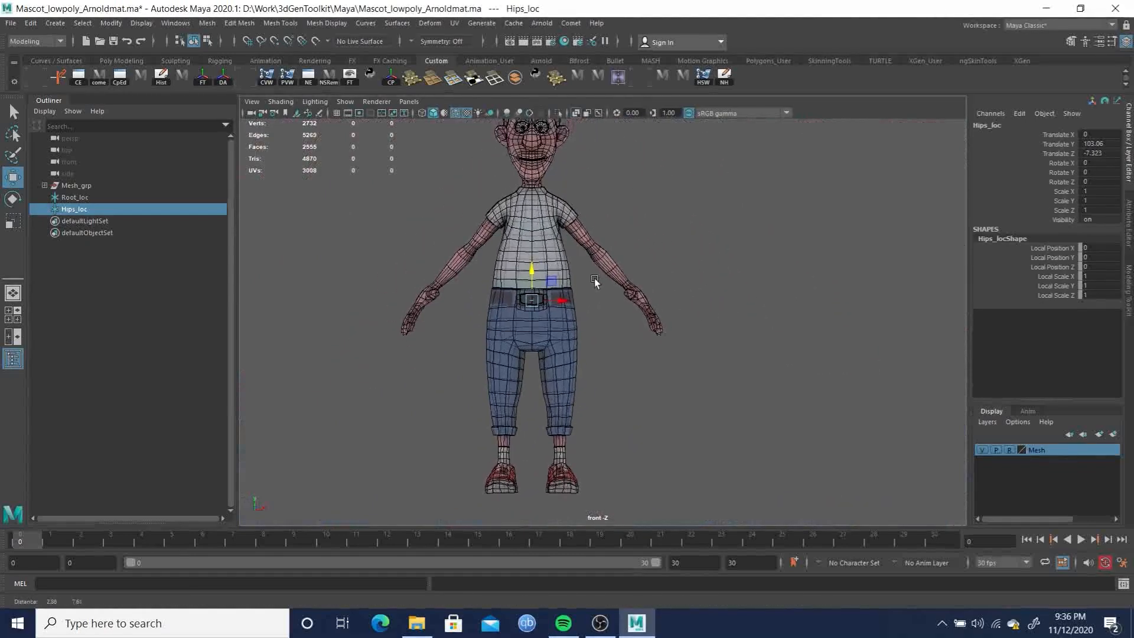
pyautogui.keyDown('alt'); pyautogui.moveTo(439, 222); pyautogui.dragTo(659, 337, button='right'); pyautogui.keyUp('alt')
pyautogui.keyDown('alt'); pyautogui.moveTo(658, 336); pyautogui.dragTo(667, 286, button='middle'); pyautogui.keyUp('alt')
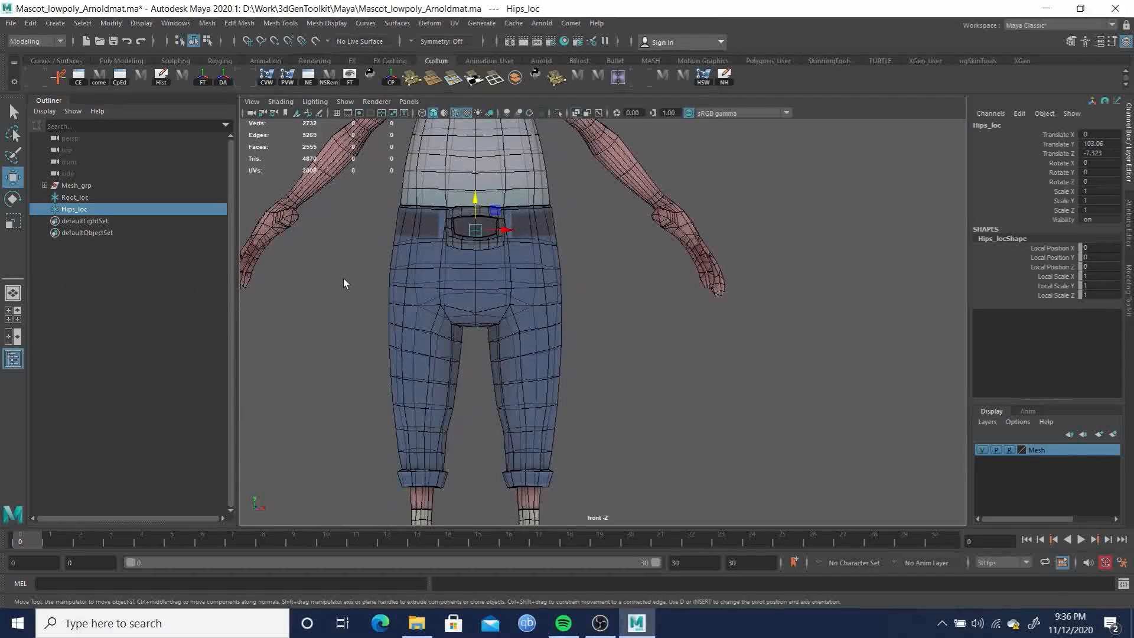
# Duplicate Hips_loc as LeftLeg_loc and move the copy to about 15.77 on X and 93.27 on Y at the left hip
pyautogui.hotkey('ctrl', 'd')
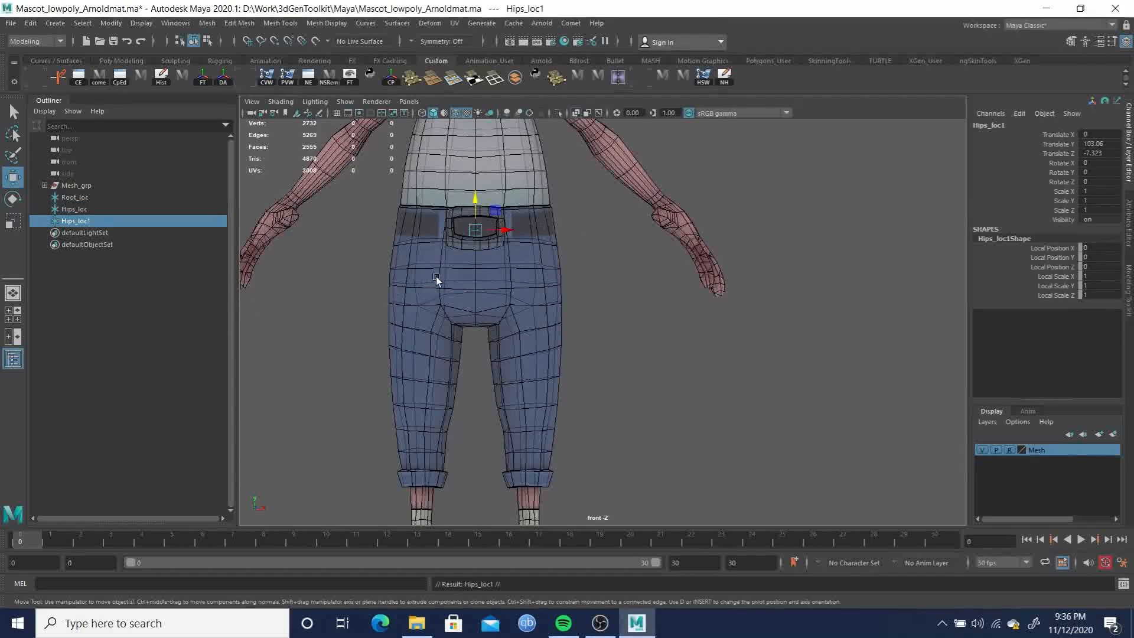
pyautogui.doubleClick(72, 223)
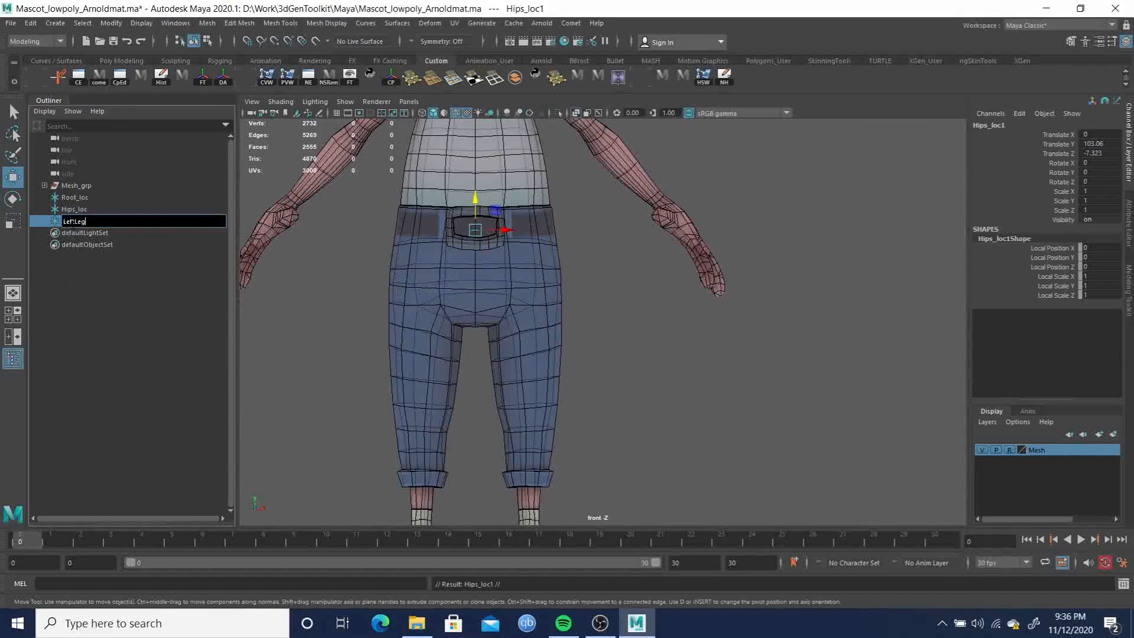
pyautogui.press('Return')
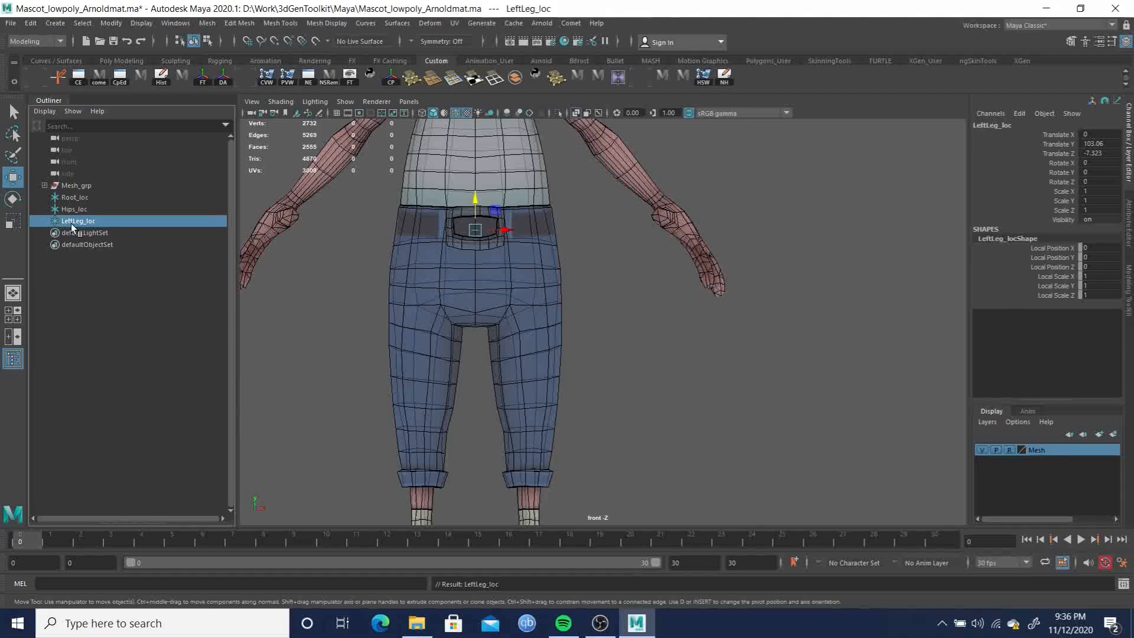
pyautogui.moveTo(474, 198); pyautogui.dragTo(564, 256)
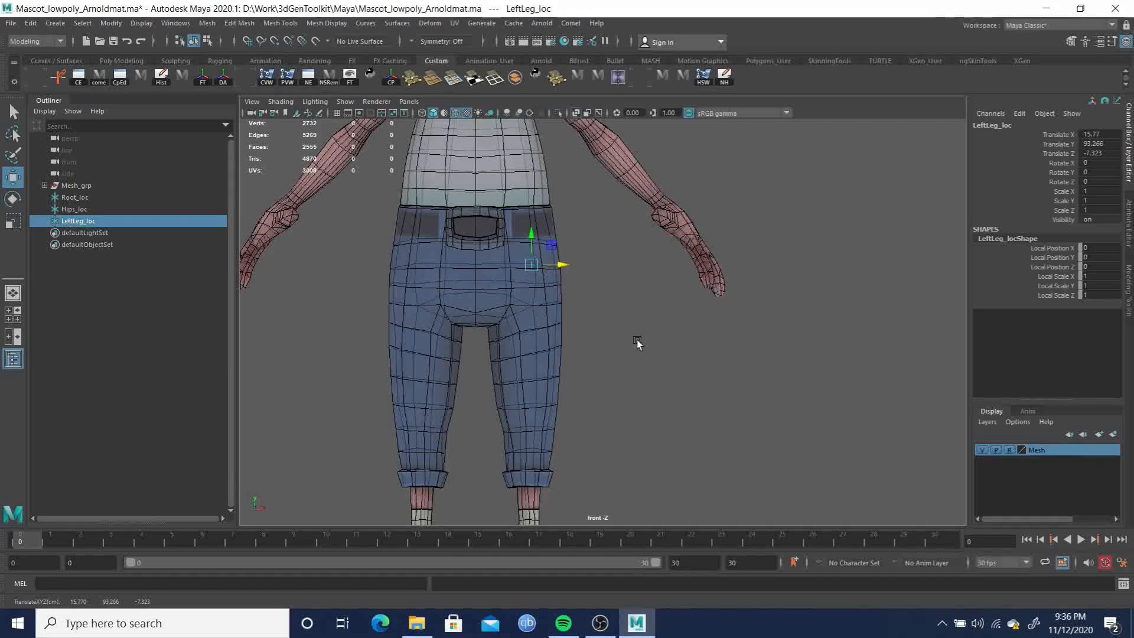
# In the side view, rotate LeftLeg_loc to about -4.39 on X to follow the tilt of the thigh
pyautogui.press('space')
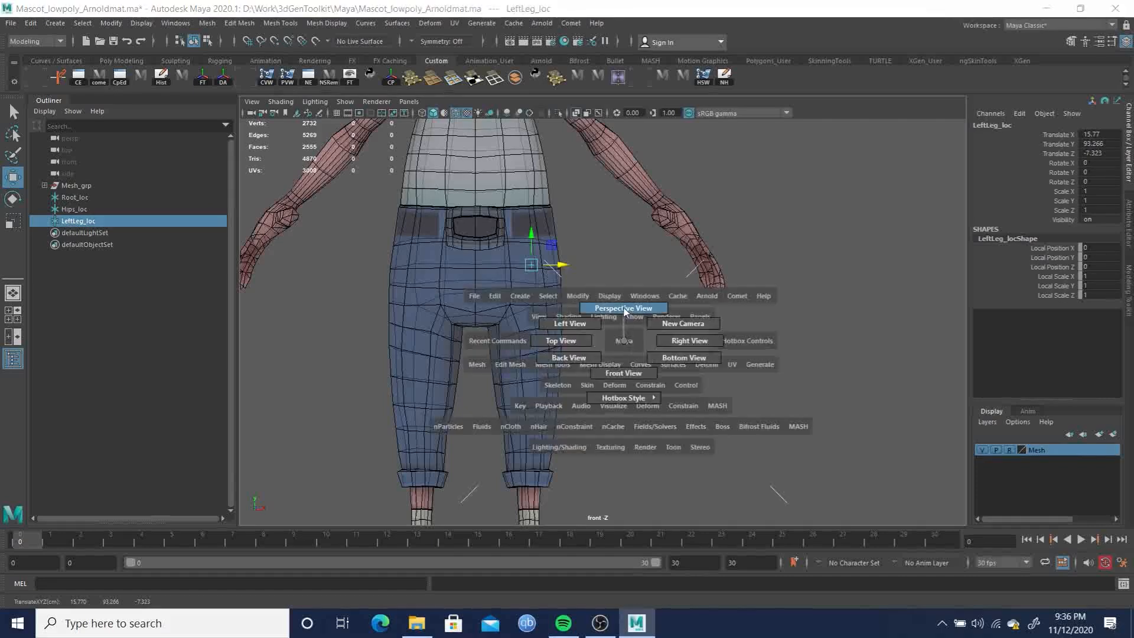
pyautogui.click(691, 341)
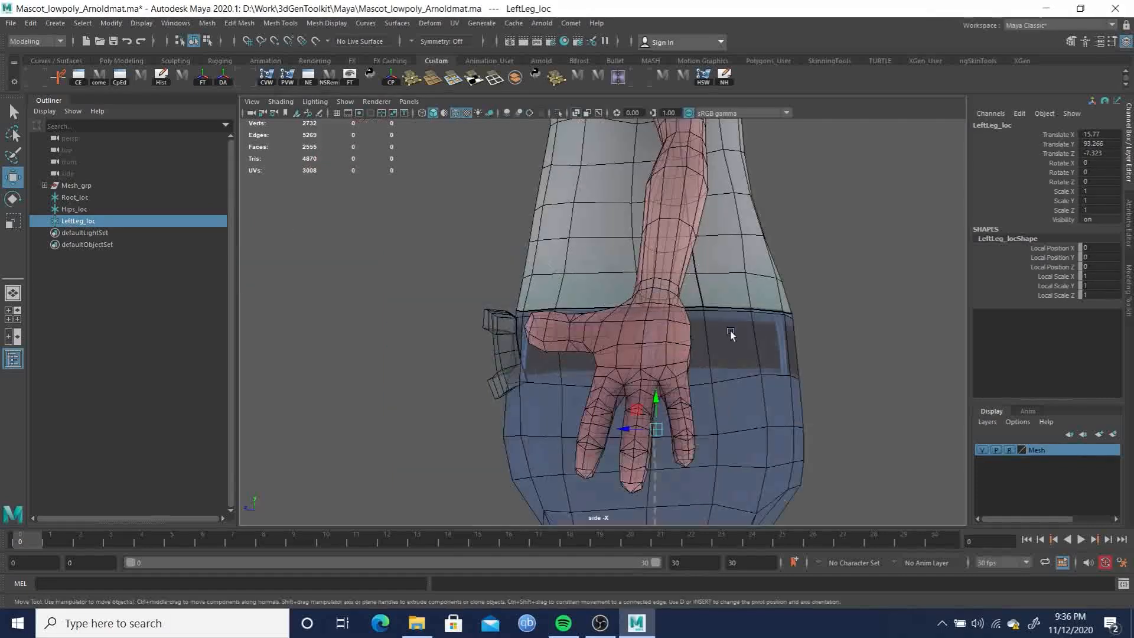
pyautogui.press('f')
pyautogui.scroll(-10, 766, 310)
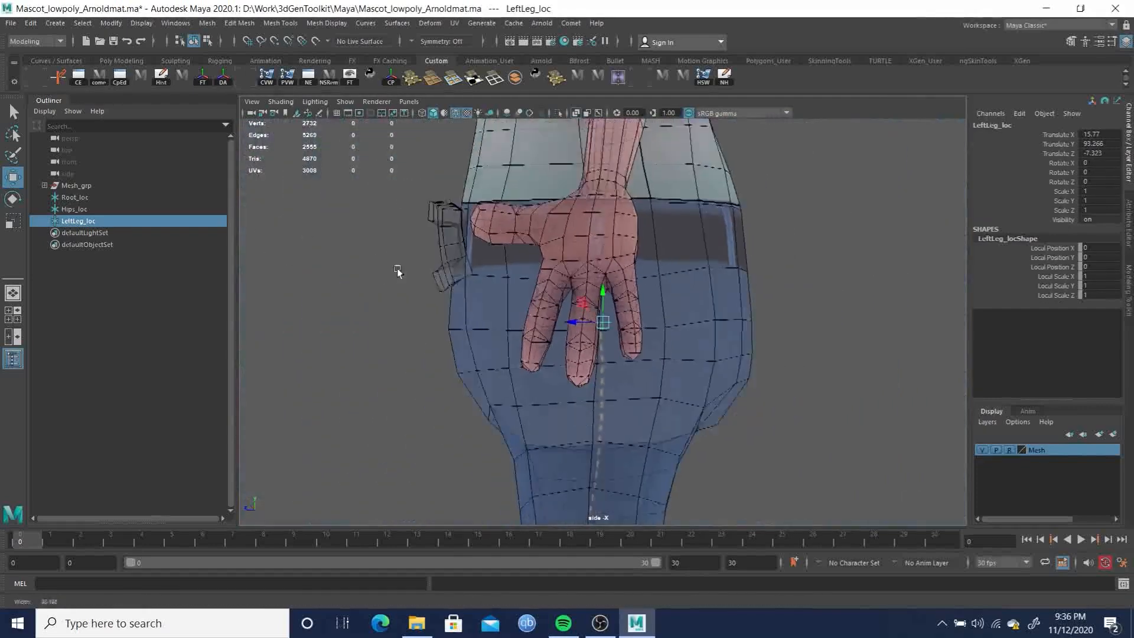
pyautogui.scroll(-3, 609, 156)
pyautogui.scroll(6, 658, 189)
pyautogui.press('e')
pyautogui.moveTo(566, 178); pyautogui.dragTo(561, 158)
pyautogui.press('w')
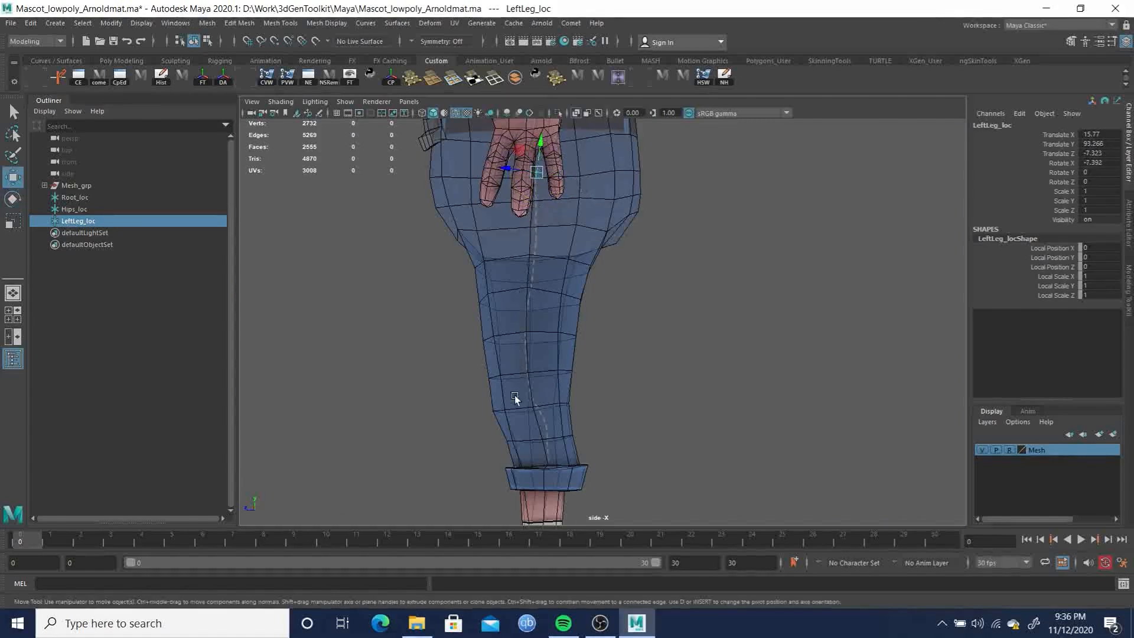
pyautogui.press('e')
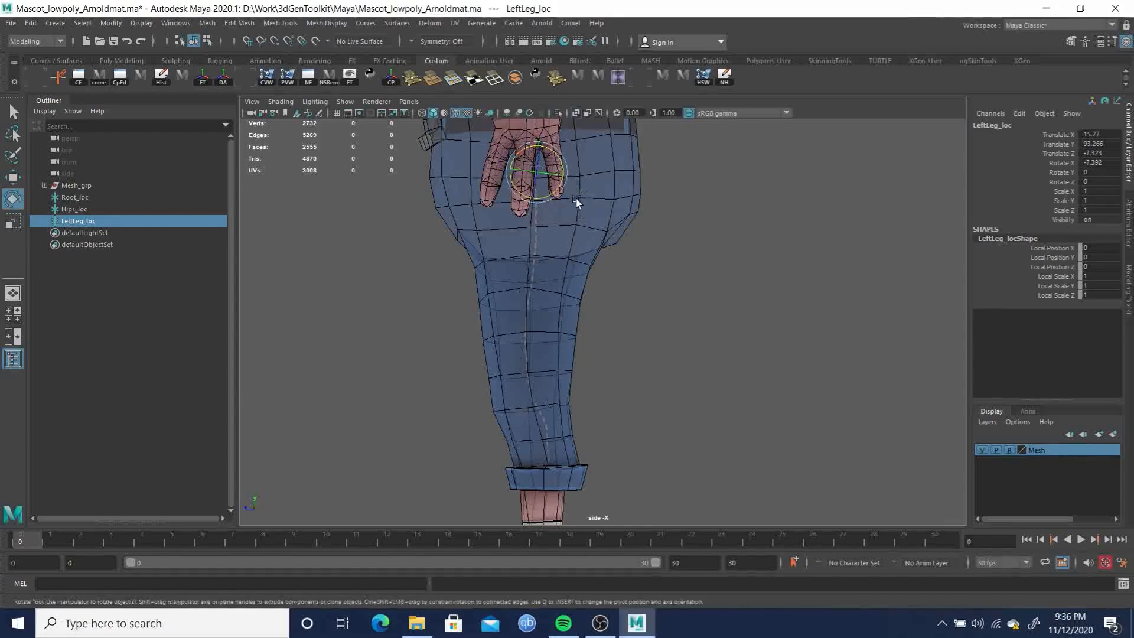
pyautogui.moveTo(563, 167); pyautogui.dragTo(563, 162)
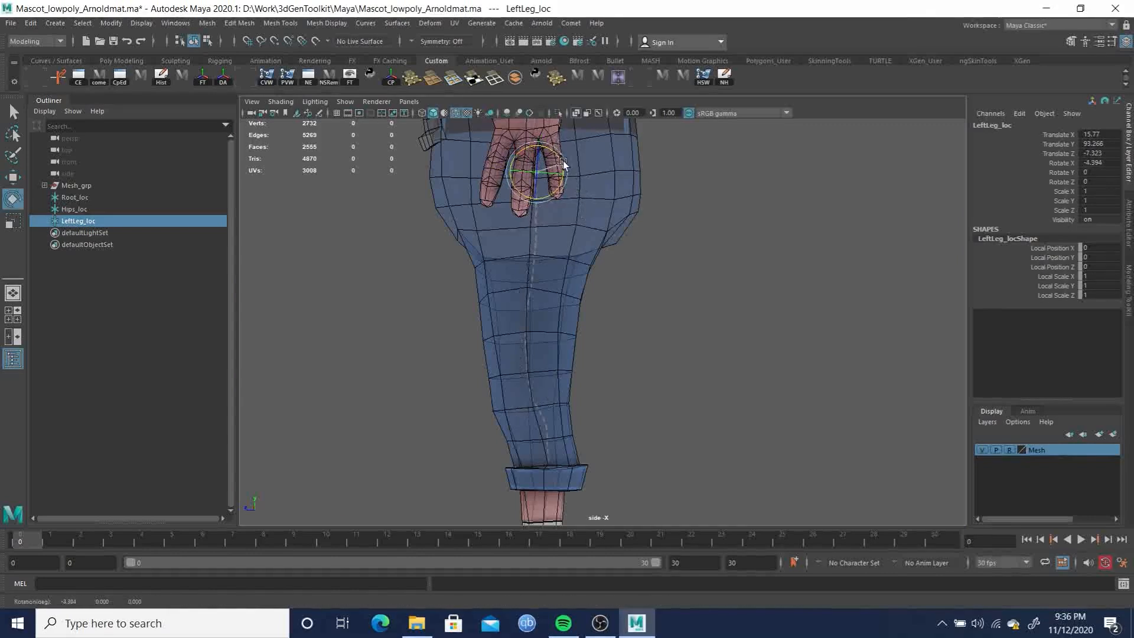
# Check the placement and tilt of LeftLeg_loc inside the left hip from the perspective view
pyautogui.keyDown('alt'); pyautogui.moveTo(647, 240); pyautogui.dragTo(662, 235, button='middle'); pyautogui.keyUp('alt')
pyautogui.scroll(-1, 591, 213)
pyautogui.keyDown('alt'); pyautogui.moveTo(587, 211); pyautogui.dragTo(758, 236); pyautogui.keyUp('alt')
pyautogui.press('space')
pyautogui.moveTo(615, 265); pyautogui.dragTo(616, 230)
pyautogui.keyDown('alt'); pyautogui.moveTo(588, 278); pyautogui.dragTo(542, 259); pyautogui.keyUp('alt')
pyautogui.keyDown('alt'); pyautogui.moveTo(709, 322); pyautogui.dragTo(717, 241, button='middle'); pyautogui.keyUp('alt')
pyautogui.keyDown('alt'); pyautogui.moveTo(717, 241); pyautogui.dragTo(621, 338, button='right'); pyautogui.keyUp('alt')
pyautogui.keyDown('alt'); pyautogui.moveTo(622, 338); pyautogui.dragTo(610, 251, button='middle'); pyautogui.keyUp('alt')
pyautogui.keyDown('alt'); pyautogui.moveTo(610, 251); pyautogui.dragTo(619, 283); pyautogui.keyUp('alt')
# In the front view, duplicate LeftLeg_loc and slide the copy down the leg to about 47.1 on Y at the knee
pyautogui.press('space')
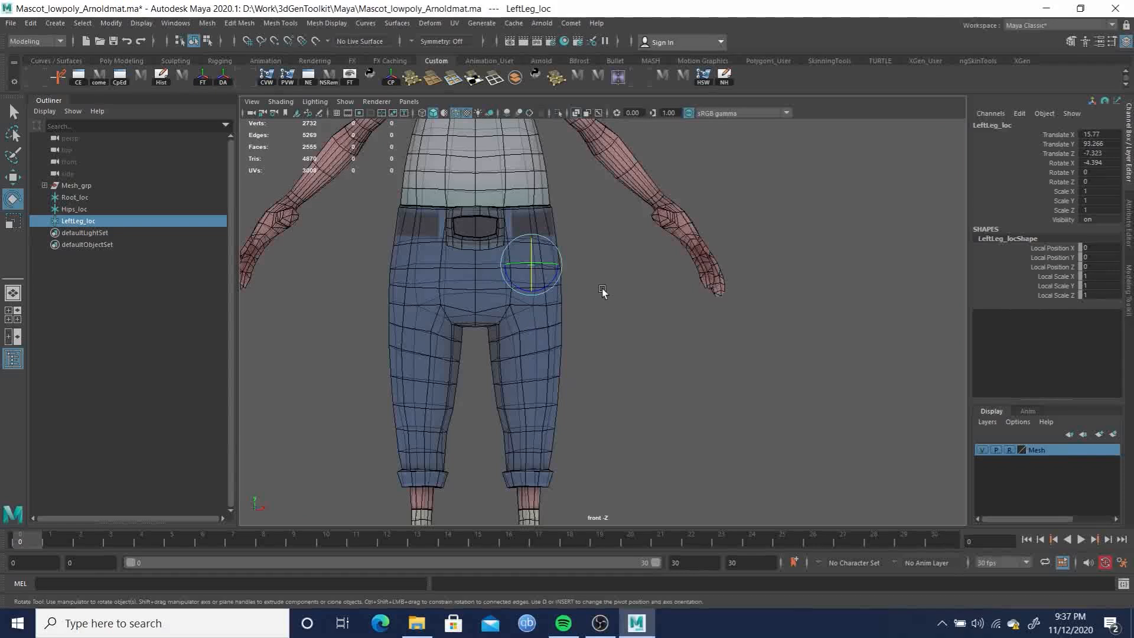
pyautogui.hotkey('ctrl', 'd')
pyautogui.press('w')
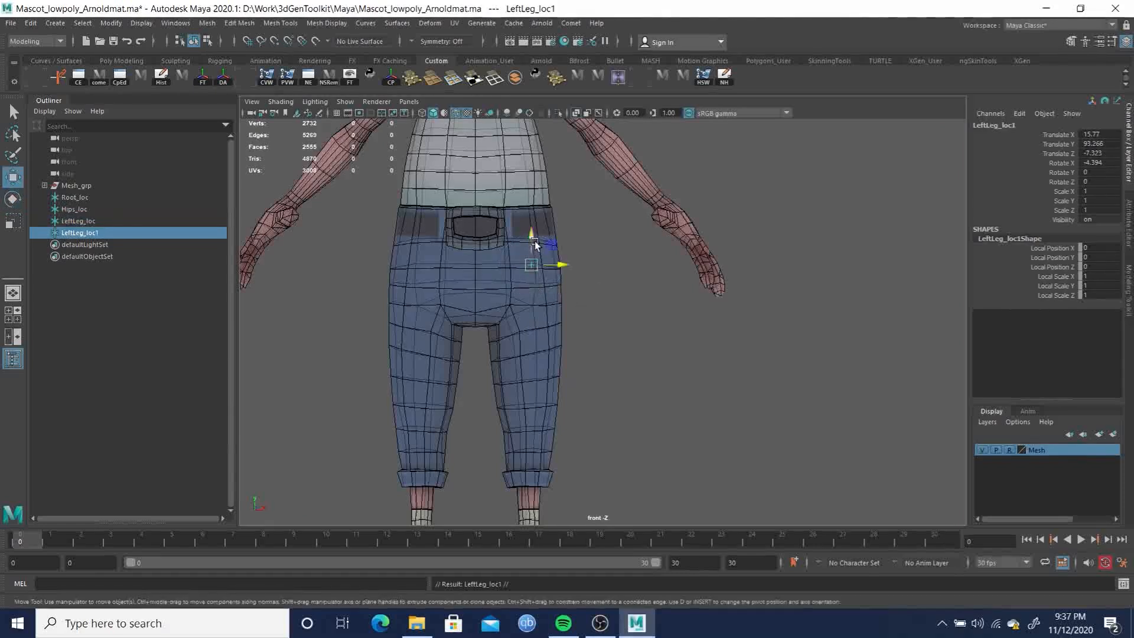
pyautogui.moveTo(537, 246); pyautogui.dragTo(553, 399)
pyautogui.keyDown('alt'); pyautogui.moveTo(681, 384); pyautogui.dragTo(665, 277, button='middle'); pyautogui.keyUp('alt')
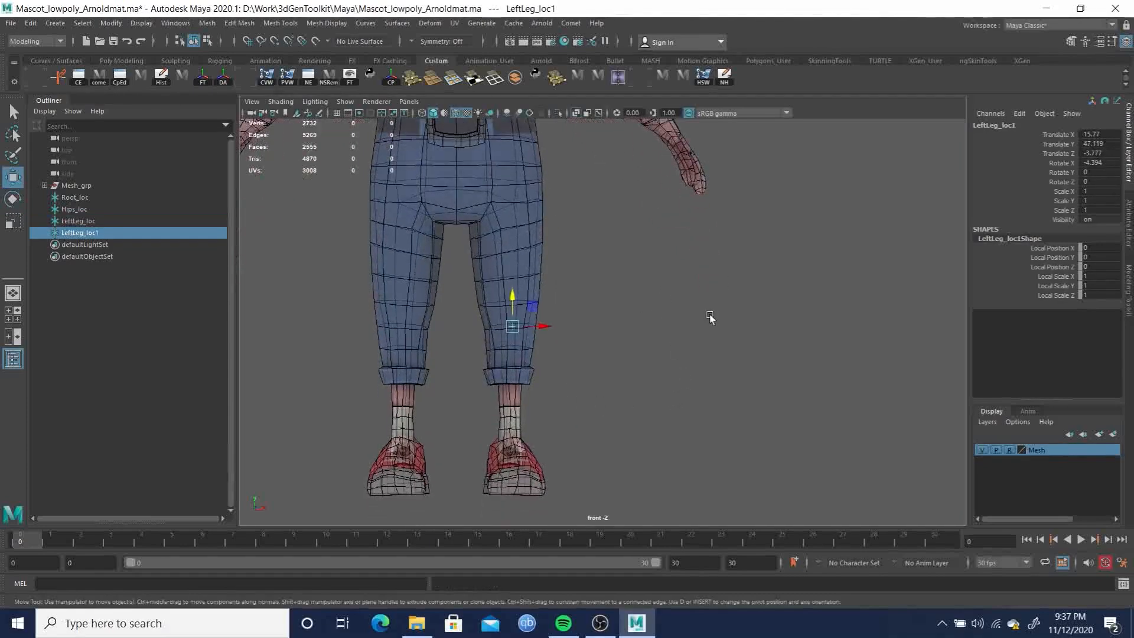
# In the side view, lower the knee locator to about 46.73 on Y and set its Rotate X to 0
pyautogui.press('space')
pyautogui.moveTo(707, 334); pyautogui.dragTo(631, 332)
pyautogui.keyDown('alt'); pyautogui.moveTo(709, 366); pyautogui.dragTo(600, 329); pyautogui.keyUp('alt')
pyautogui.press('space')
pyautogui.moveTo(692, 354); pyautogui.dragTo(756, 351)
pyautogui.keyDown('alt'); pyautogui.moveTo(612, 363); pyautogui.dragTo(690, 379, button='right'); pyautogui.keyUp('alt')
pyautogui.doubleClick(1095, 163)
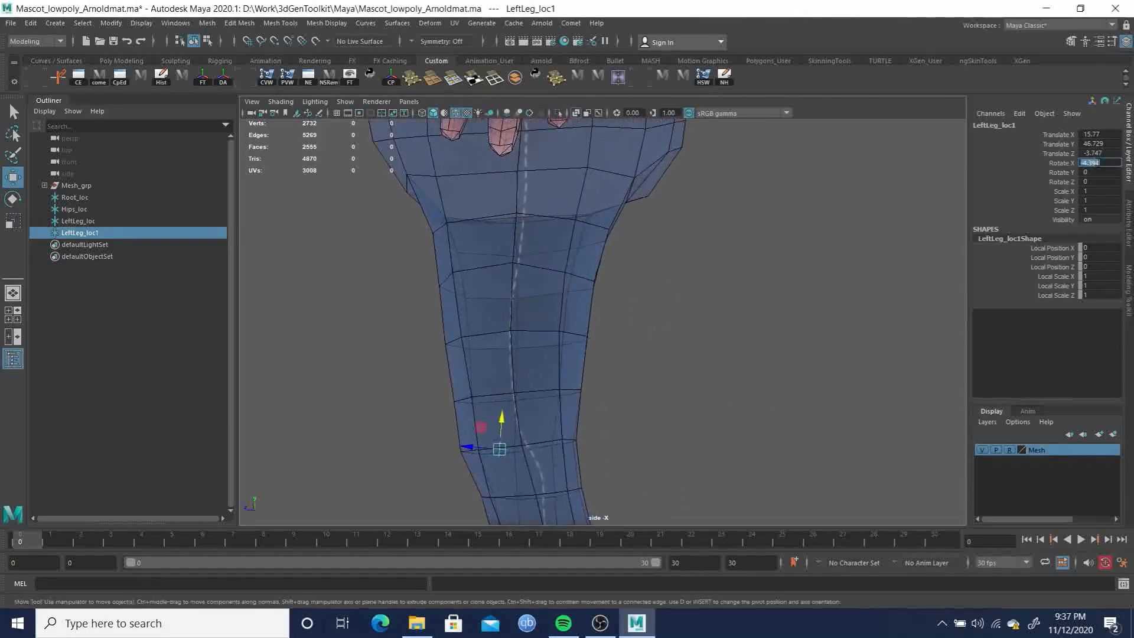
pyautogui.write('0')
pyautogui.press('Return')
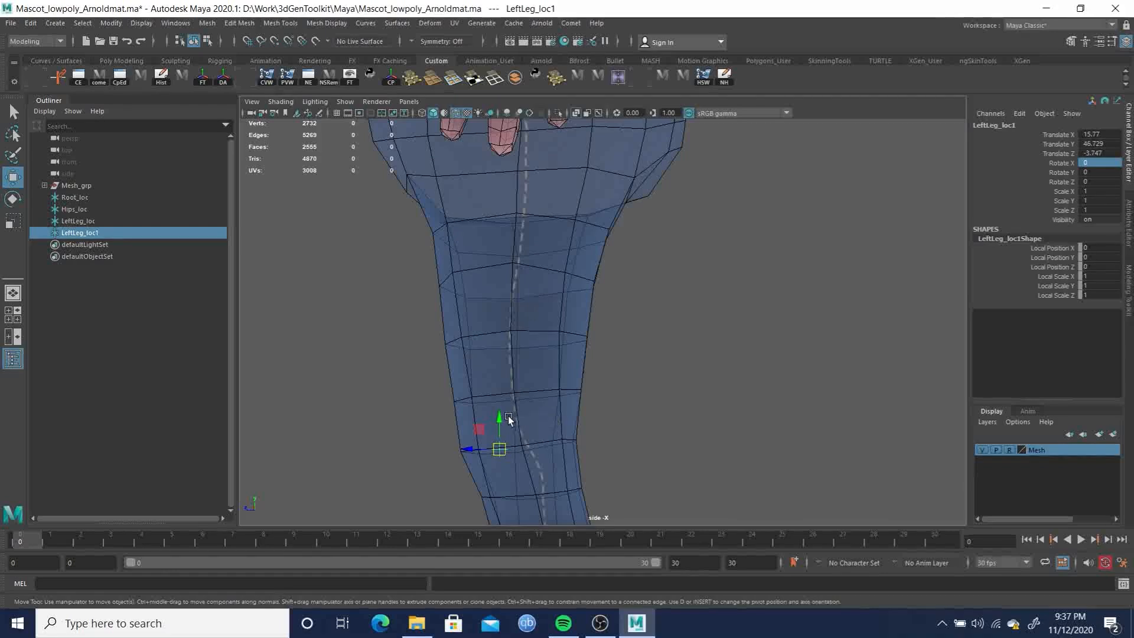
# Move the knee locator slightly forward to about -3.3 on Z
pyautogui.keyDown('alt'); pyautogui.moveTo(693, 378); pyautogui.dragTo(746, 335, button='middle'); pyautogui.keyUp('alt')
pyautogui.press('space')
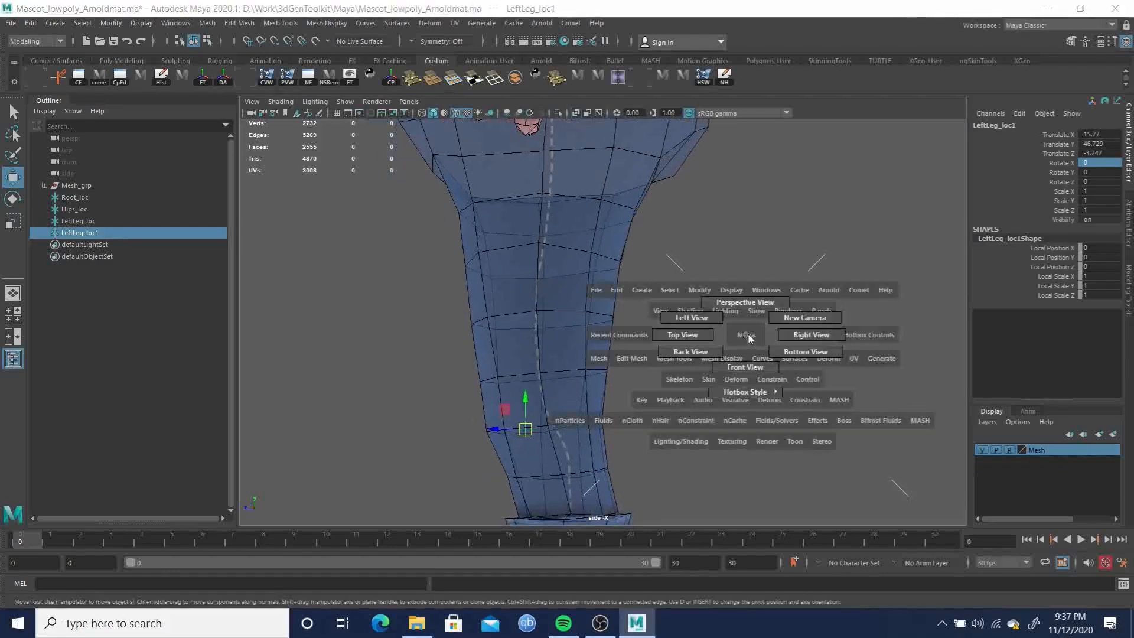
pyautogui.press('f')
pyautogui.keyDown('alt'); pyautogui.moveTo(777, 349); pyautogui.dragTo(619, 184, button='right'); pyautogui.keyUp('alt')
pyautogui.keyDown('alt'); pyautogui.moveTo(680, 175); pyautogui.dragTo(603, 331, button='middle'); pyautogui.keyUp('alt')
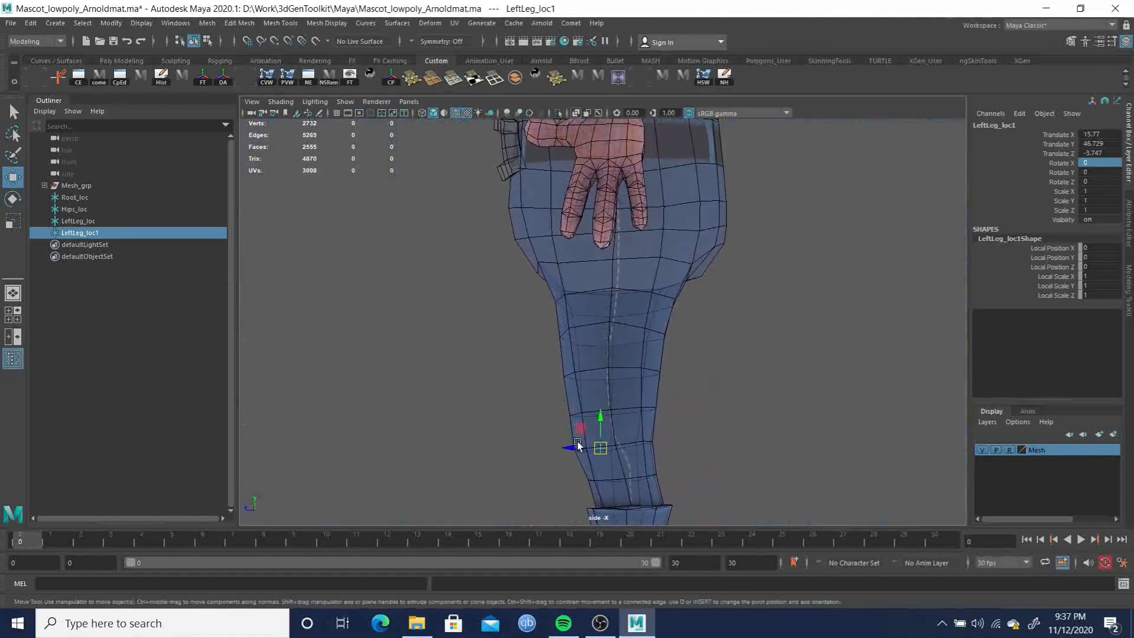
pyautogui.moveTo(576, 447); pyautogui.dragTo(573, 448)
pyautogui.keyDown('alt'); pyautogui.moveTo(672, 374); pyautogui.dragTo(560, 289, button='middle'); pyautogui.keyUp('alt')
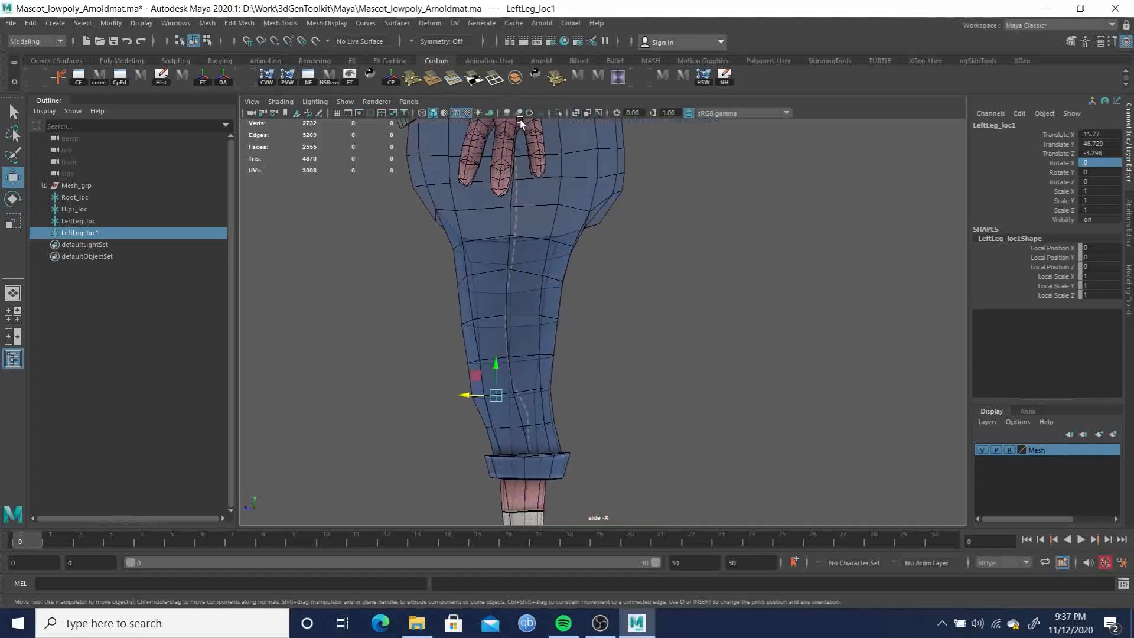
# Rename the knee locator LeftKnee_loc
pyautogui.keyDown('alt'); pyautogui.moveTo(615, 405); pyautogui.dragTo(624, 171, button='middle'); pyautogui.keyUp('alt')
pyautogui.keyDown('alt'); pyautogui.moveTo(575, 250); pyautogui.dragTo(640, 307, button='right'); pyautogui.keyUp('alt')
pyautogui.keyDown('alt'); pyautogui.moveTo(604, 274); pyautogui.dragTo(624, 306, button='middle'); pyautogui.keyUp('alt')
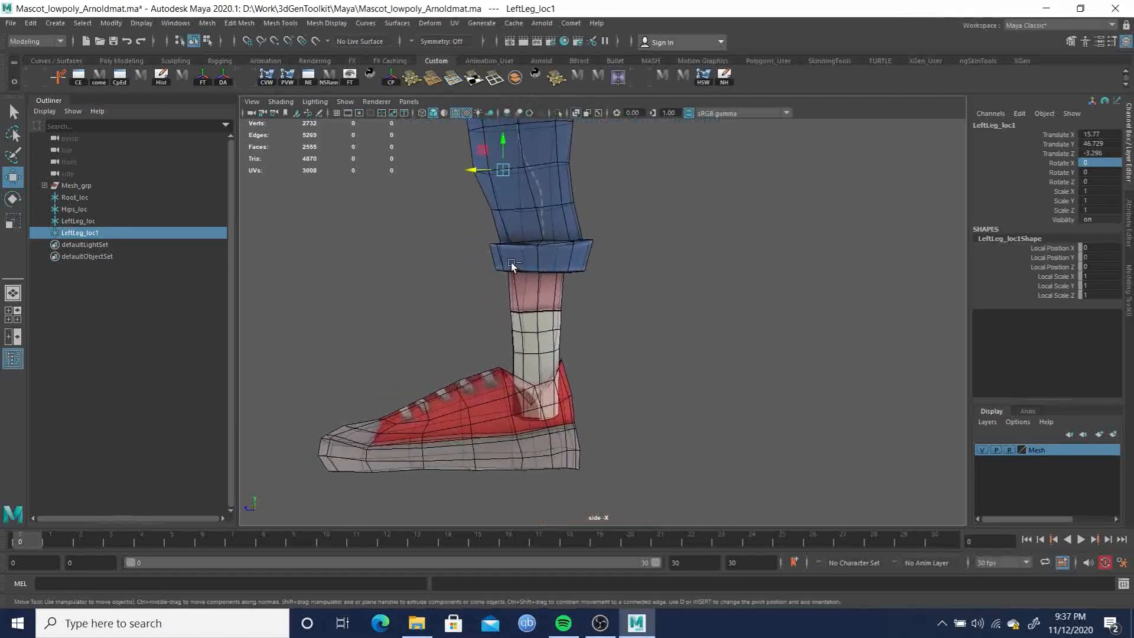
pyautogui.doubleClick(75, 232)
pyautogui.click(87, 233)
pyautogui.press('BackSpace')
pyautogui.press('BackSpace')
pyautogui.press('BackSpace')
pyautogui.write('Knee')
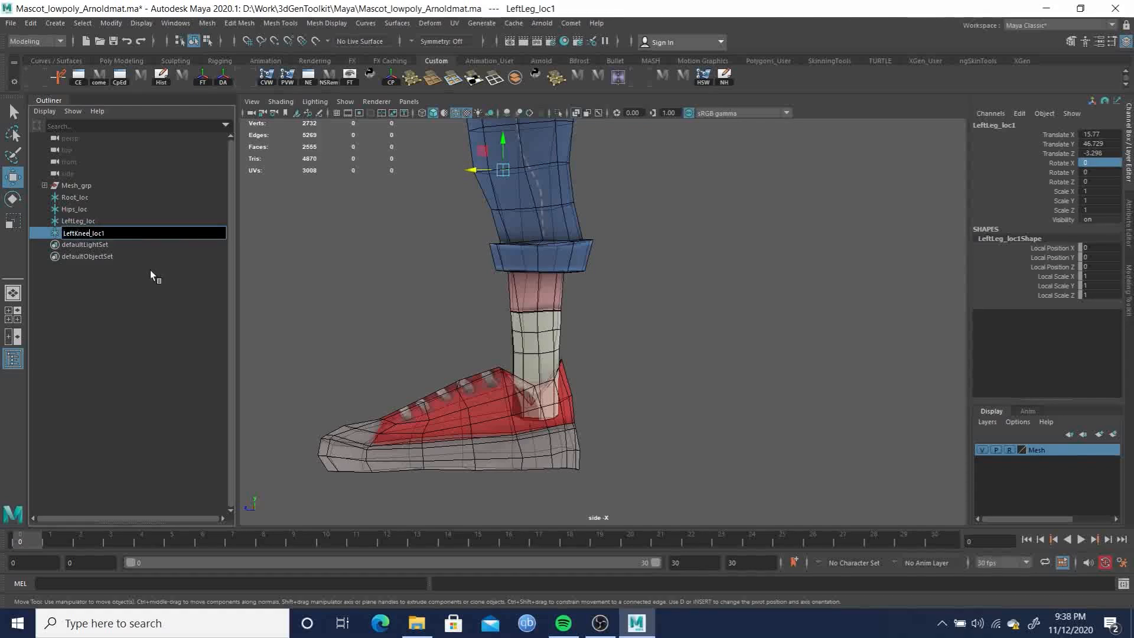
pyautogui.press('Return')
pyautogui.click(110, 221)
pyautogui.doubleClick(109, 232)
pyautogui.press('Return')
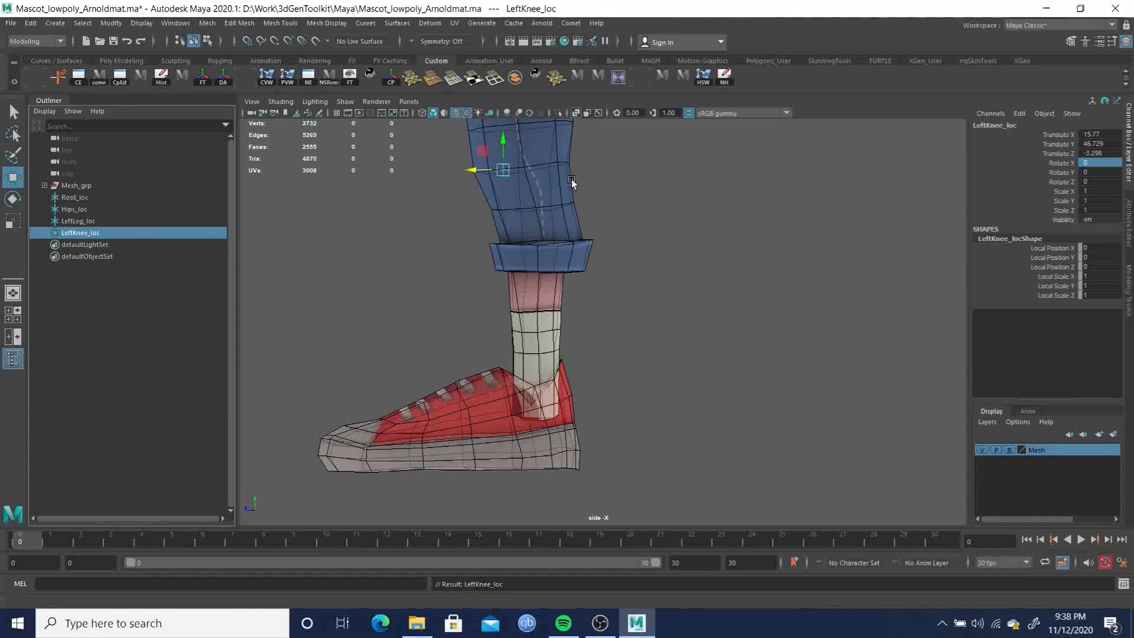
# Duplicate LeftKnee_loc as LeftAnkle_loc1 and move the copy to about 13.16 on Y and -9.02 on Z at the ankle
pyautogui.hotkey('ctrl', 'd')
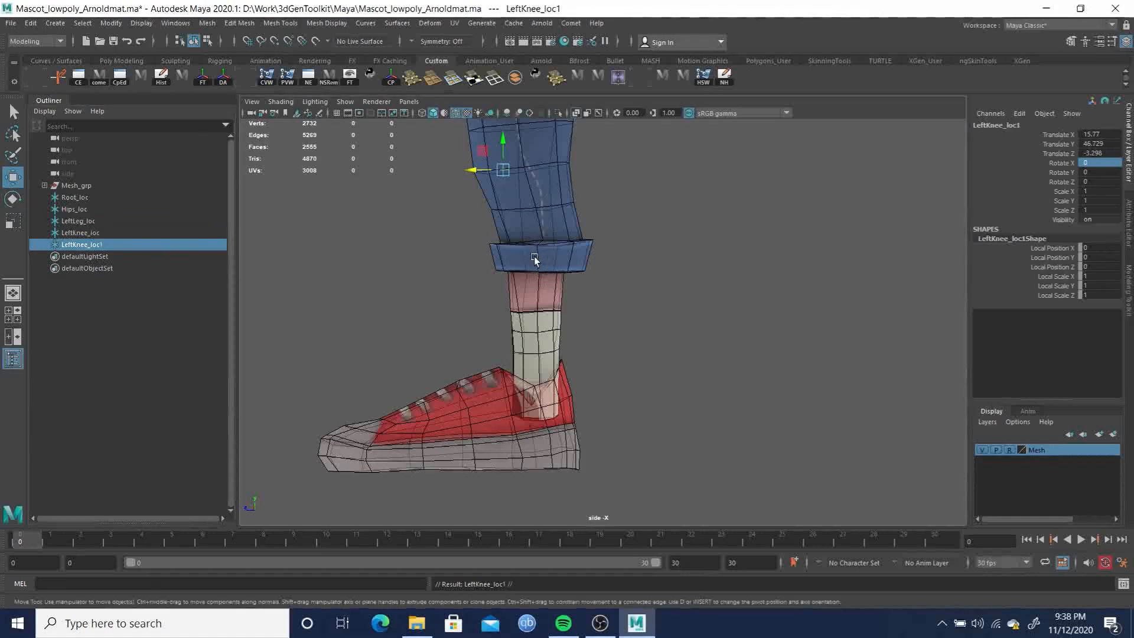
pyautogui.doubleClick(77, 245)
pyautogui.click(87, 245)
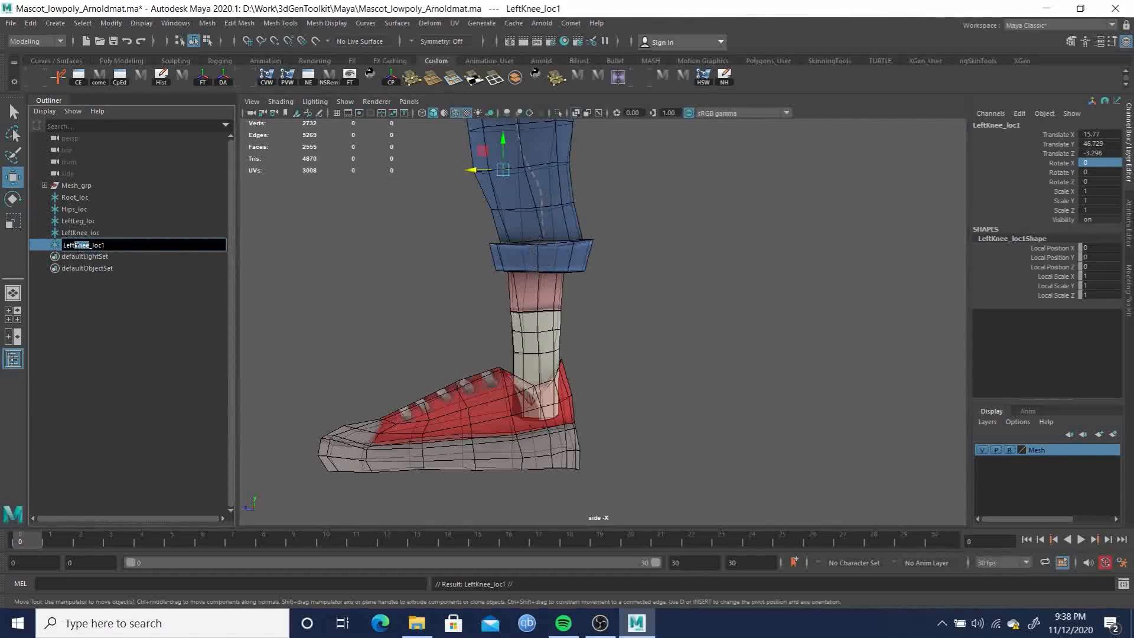
pyautogui.press('Return')
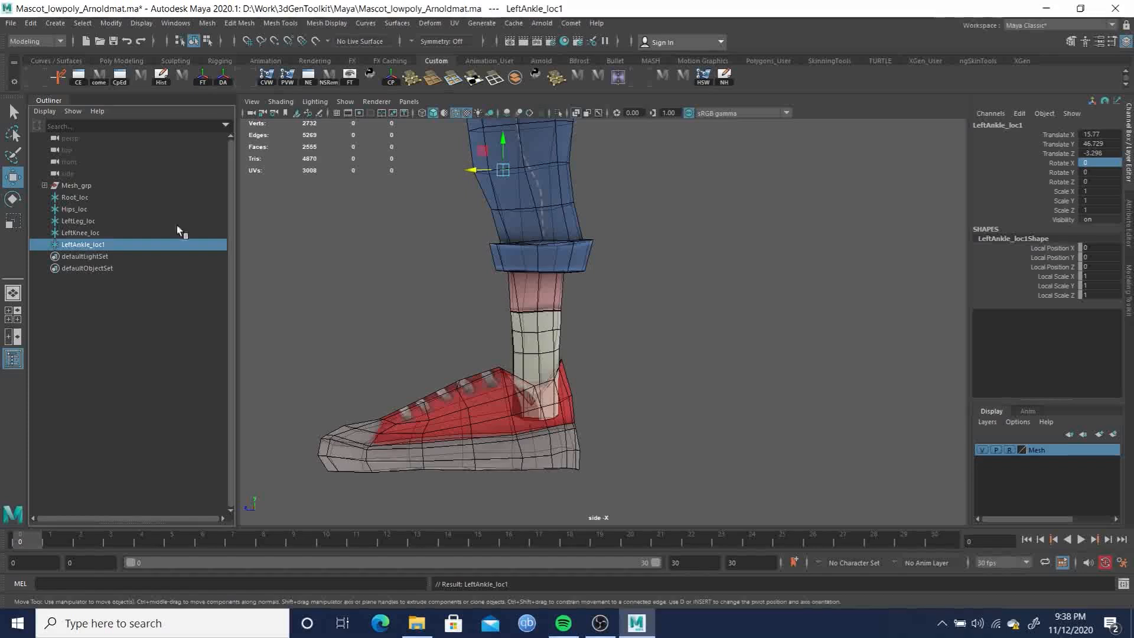
pyautogui.moveTo(503, 145); pyautogui.dragTo(538, 345)
pyautogui.moveTo(471, 374); pyautogui.dragTo(538, 356)
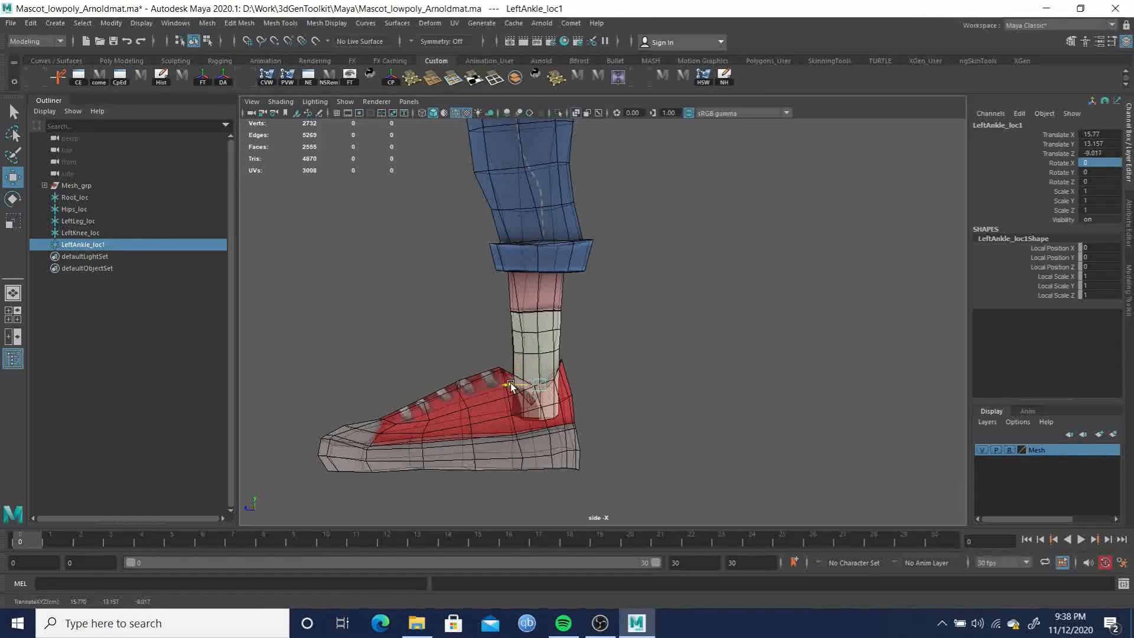
# Centre LeftAnkle_loc1 inside the left ankle by shifting it to about 15.03 on X
pyautogui.press('space')
pyautogui.moveTo(640, 336); pyautogui.dragTo(641, 307)
pyautogui.keyDown('alt'); pyautogui.moveTo(615, 365); pyautogui.dragTo(565, 389); pyautogui.keyUp('alt')
pyautogui.keyDown('alt'); pyautogui.moveTo(565, 389); pyautogui.dragTo(735, 430, button='right'); pyautogui.keyUp('alt')
pyautogui.keyDown('alt'); pyautogui.moveTo(735, 430); pyautogui.dragTo(579, 289, button='middle'); pyautogui.keyUp('alt')
pyautogui.keyDown('alt'); pyautogui.moveTo(724, 464); pyautogui.dragTo(423, 311); pyautogui.keyUp('alt')
pyautogui.keyDown('alt'); pyautogui.moveTo(689, 317); pyautogui.dragTo(240, 225, button='right'); pyautogui.keyUp('alt')
pyautogui.keyDown('alt'); pyautogui.moveTo(476, 269); pyautogui.dragTo(504, 260); pyautogui.keyUp('alt')
pyautogui.press('space')
pyautogui.press('f')
pyautogui.keyDown('alt'); pyautogui.moveTo(717, 299); pyautogui.dragTo(671, 182, button='right'); pyautogui.keyUp('alt')
pyautogui.keyDown('alt'); pyautogui.moveTo(671, 183); pyautogui.dragTo(685, 316, button='middle'); pyautogui.keyUp('alt')
pyautogui.keyDown('alt'); pyautogui.moveTo(629, 281); pyautogui.dragTo(647, 211, button='middle'); pyautogui.keyUp('alt')
pyautogui.moveTo(625, 402); pyautogui.dragTo(622, 403)
# Check how LeftAnkle_loc1 sits inside the ankle from several view angles
pyautogui.press('f')
pyautogui.keyDown('alt'); pyautogui.moveTo(609, 401); pyautogui.dragTo(258, 260, button='right'); pyautogui.keyUp('alt')
pyautogui.keyDown('alt'); pyautogui.moveTo(606, 294); pyautogui.dragTo(473, 207, button='right'); pyautogui.keyUp('alt')
pyautogui.keyDown('alt'); pyautogui.moveTo(689, 269); pyautogui.dragTo(607, 224, button='middle'); pyautogui.keyUp('alt')
pyautogui.press('space')
pyautogui.moveTo(661, 265); pyautogui.dragTo(546, 289)
pyautogui.keyDown('alt'); pyautogui.moveTo(549, 291); pyautogui.dragTo(757, 375, button='right'); pyautogui.keyUp('alt')
# In the side view, duplicate LeftAnkle_loc1 as LeftBall_loc and move the copy to about 4.37 on Y and 9.12 on Z in the shoe
pyautogui.press('space')
pyautogui.moveTo(757, 371); pyautogui.dragTo(821, 371)
pyautogui.press('f')
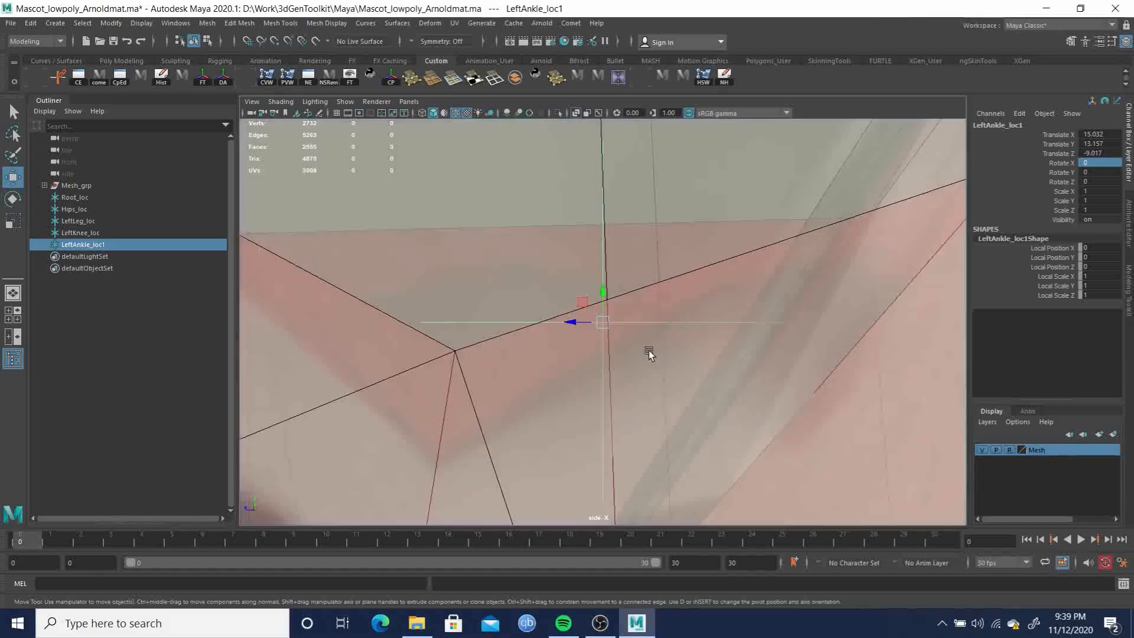
pyautogui.keyDown('alt'); pyautogui.moveTo(650, 341); pyautogui.dragTo(273, 248, button='right'); pyautogui.keyUp('alt')
pyautogui.keyDown('alt'); pyautogui.moveTo(515, 310); pyautogui.dragTo(726, 262, button='middle'); pyautogui.keyUp('alt')
pyautogui.keyDown('alt'); pyautogui.moveTo(726, 261); pyautogui.dragTo(679, 253, button='right'); pyautogui.keyUp('alt')
pyautogui.hotkey('ctrl', 'd')
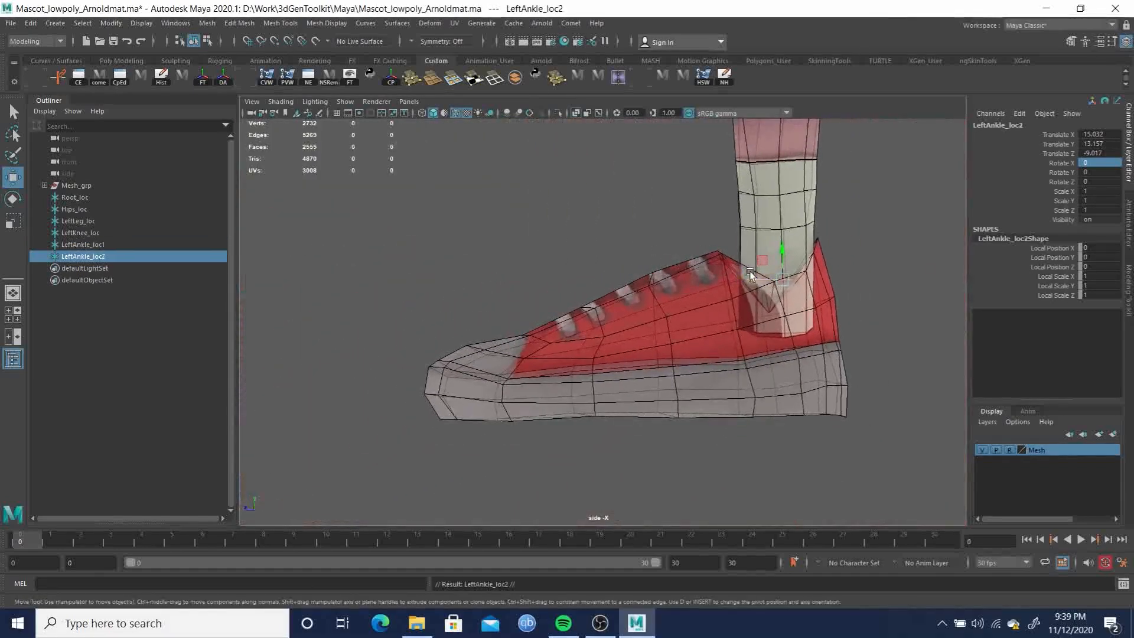
pyautogui.doubleClick(102, 257)
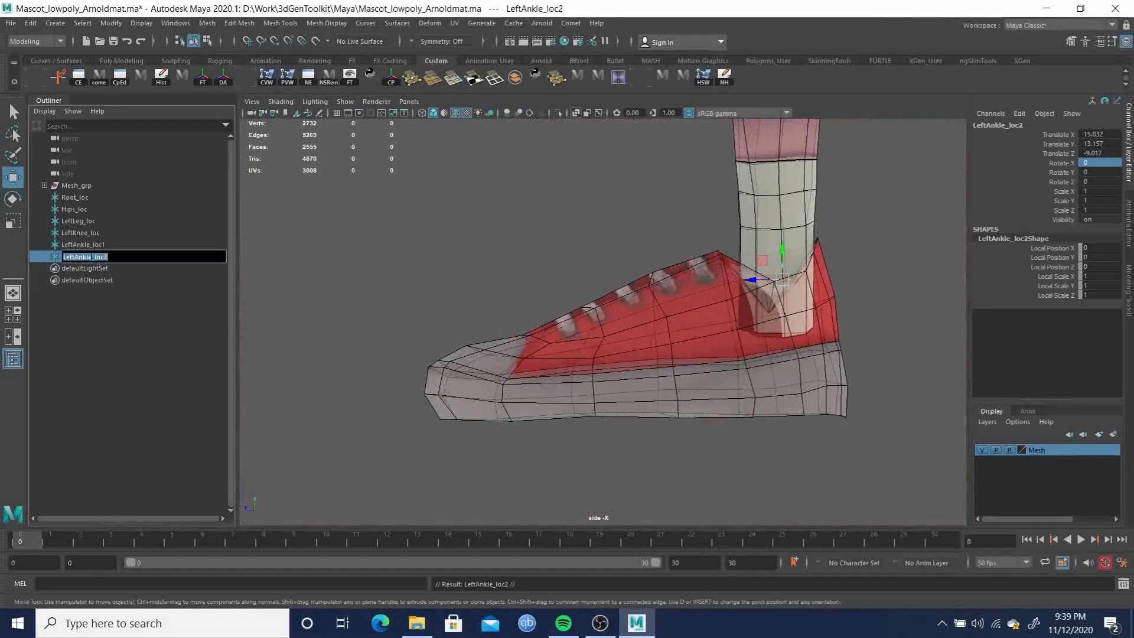
pyautogui.write('LeftBall_loc')
pyautogui.press('Return')
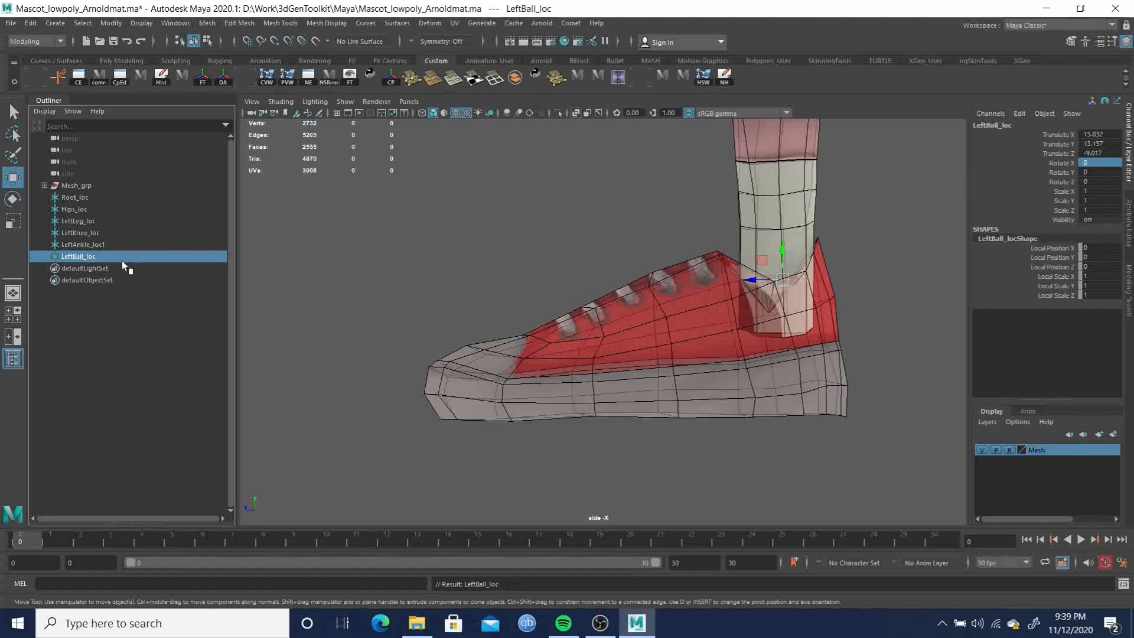
pyautogui.moveTo(753, 294); pyautogui.dragTo(579, 294)
pyautogui.moveTo(607, 254); pyautogui.dragTo(566, 358)
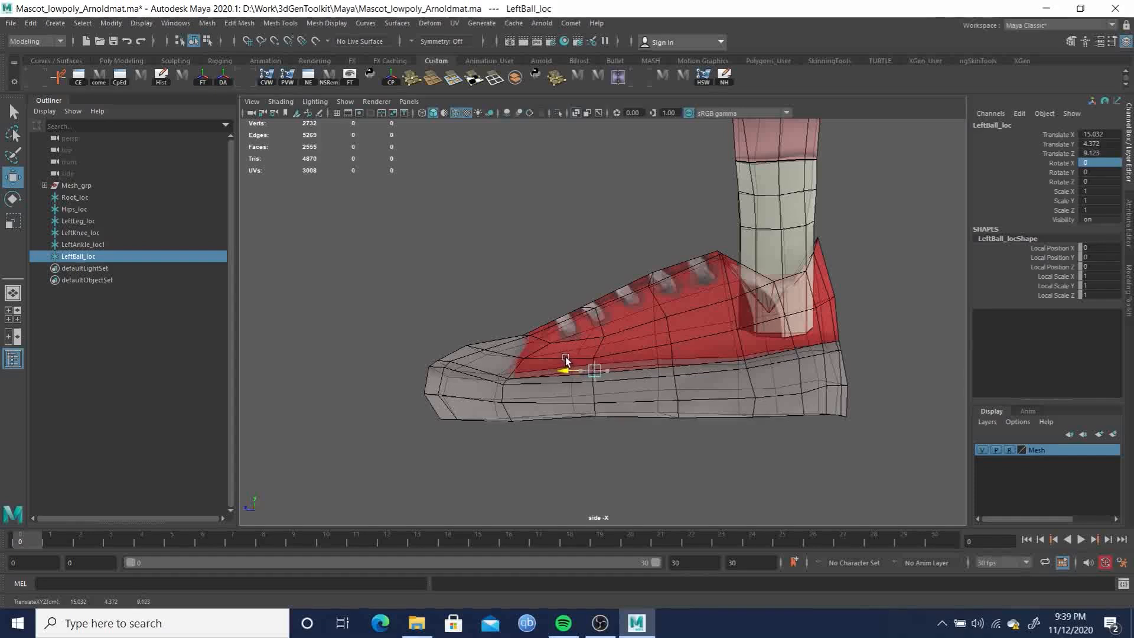
# Duplicate LeftBall_loc, move the copy forward to about 24.35 on Z at the shoe tip, and rename it LeftToe_loc
pyautogui.hotkey('ctrl', 'd')
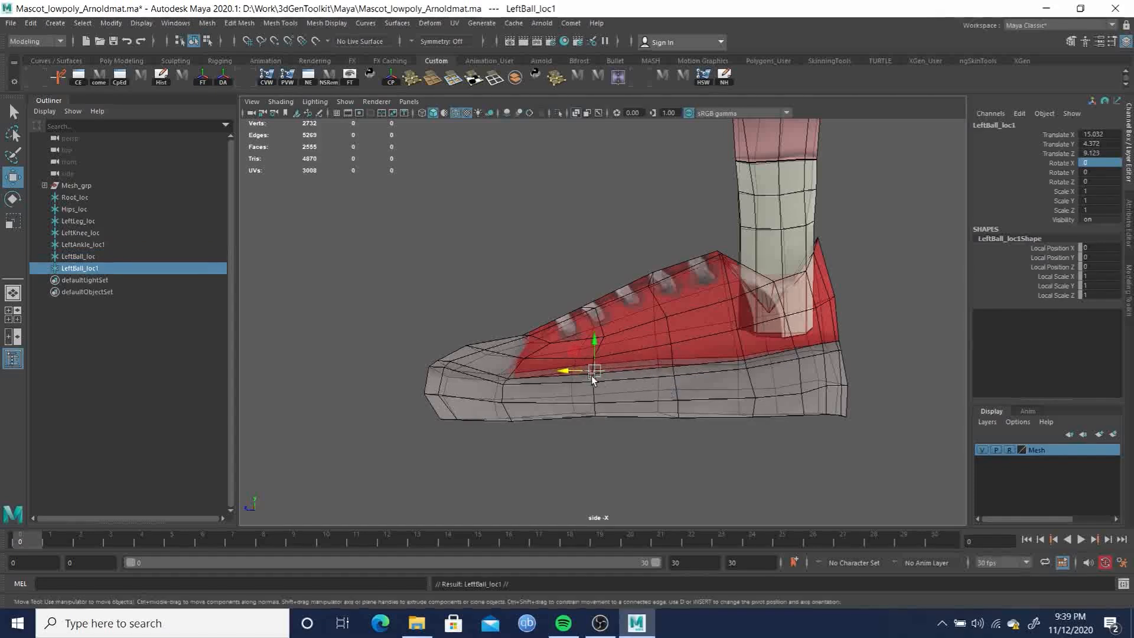
pyautogui.moveTo(565, 370); pyautogui.dragTo(420, 366)
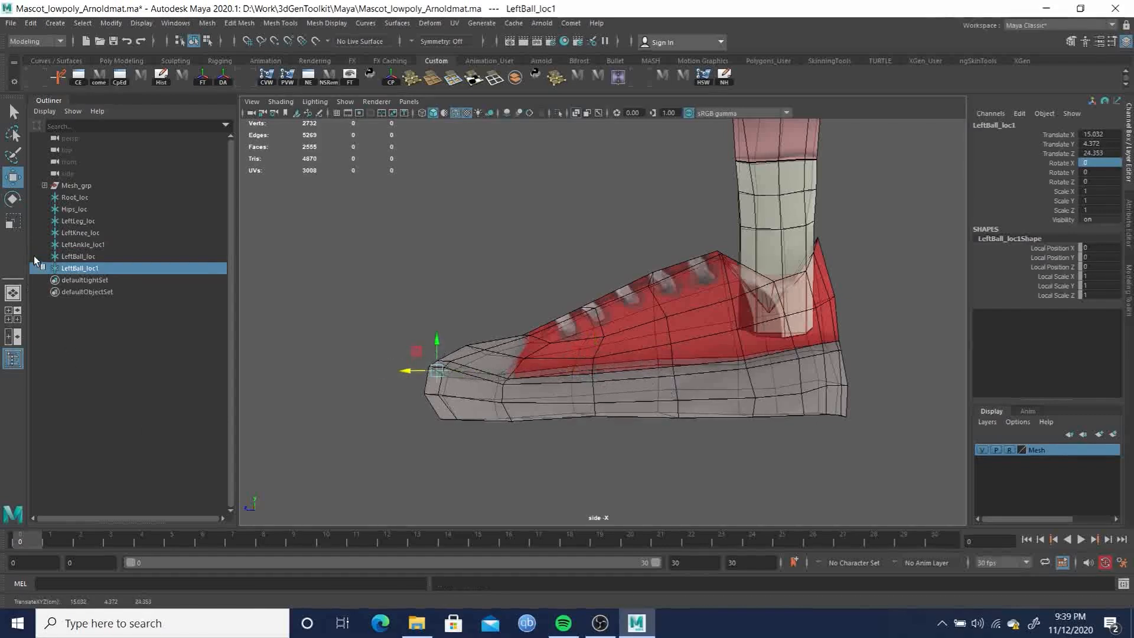
pyautogui.doubleClick(65, 267)
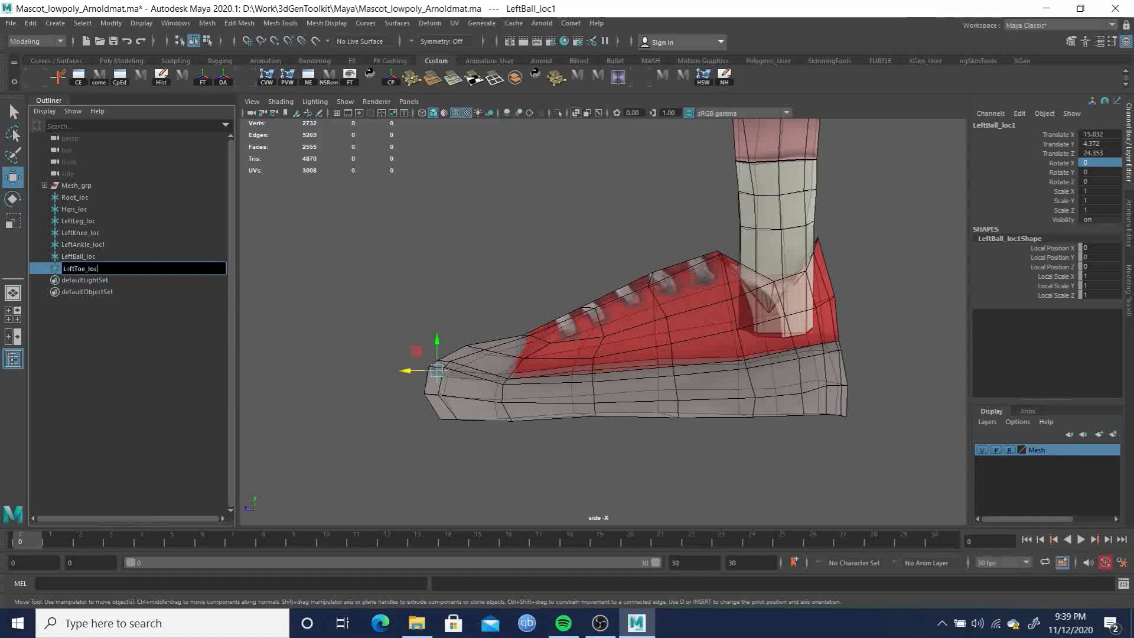
pyautogui.write('LeftToe_loc')
pyautogui.press('Return')
# In the perspective view, shift LeftBall_loc and LeftToe_loc together to about 16.95 on X, centring them across the left shoe
pyautogui.press('space')
pyautogui.moveTo(651, 365); pyautogui.dragTo(586, 371)
pyautogui.click(76, 255)
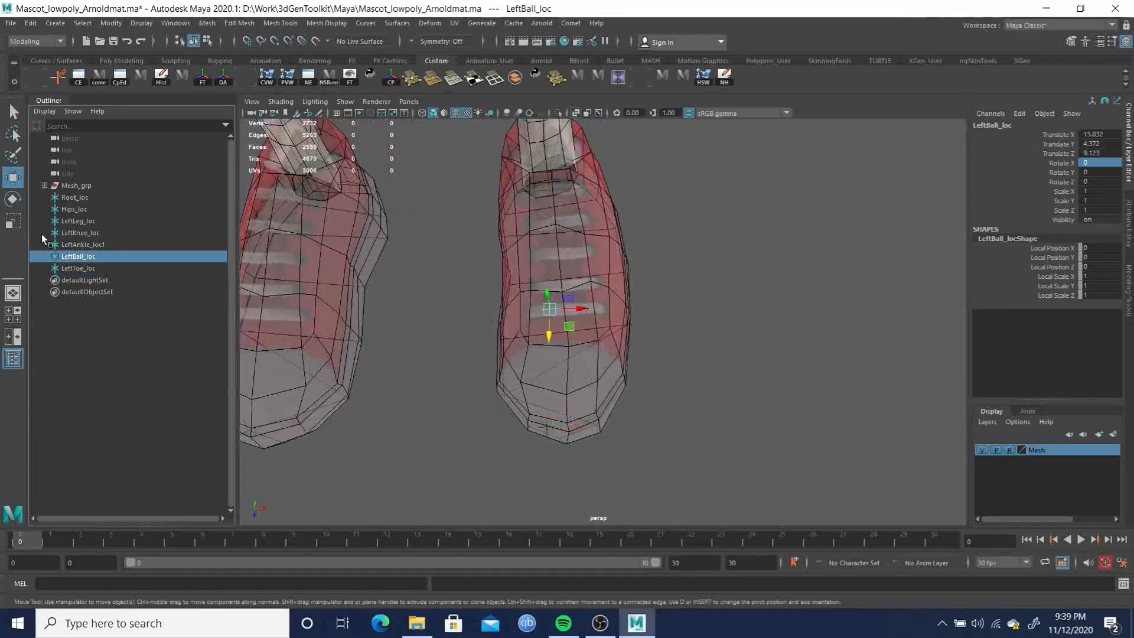
pyautogui.keyDown('ctrl'); pyautogui.click(80, 267); pyautogui.keyUp('ctrl')
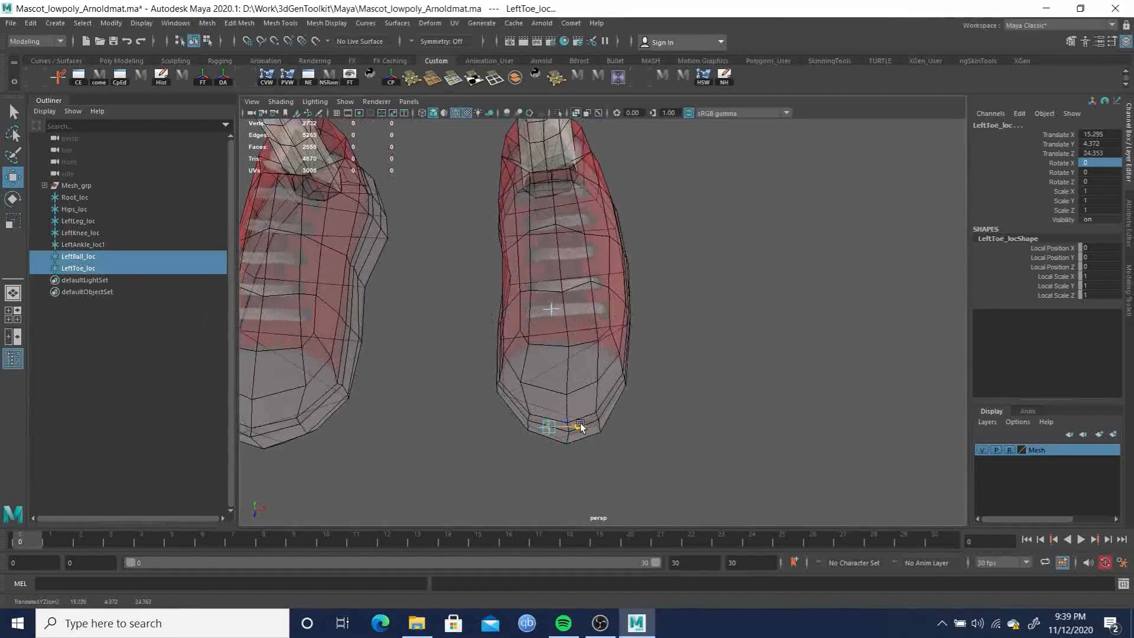
pyautogui.moveTo(586, 424); pyautogui.dragTo(595, 425)
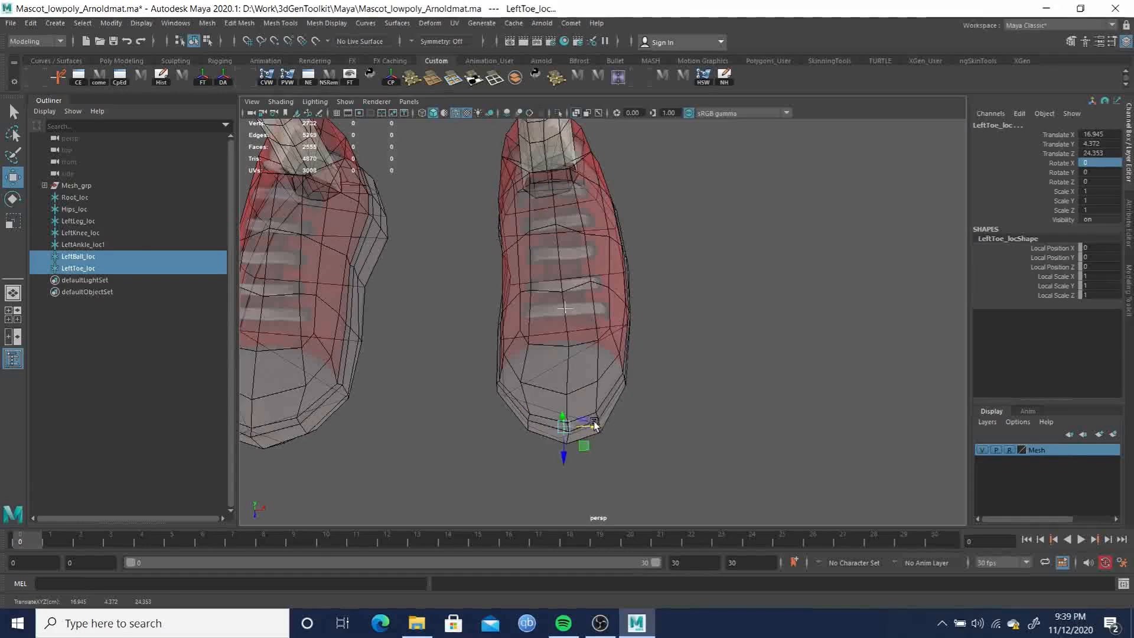
# Examine the character's legs and torso from several angles and distances in the perspective view
pyautogui.keyDown('alt'); pyautogui.moveTo(622, 364); pyautogui.dragTo(596, 251); pyautogui.keyUp('alt')
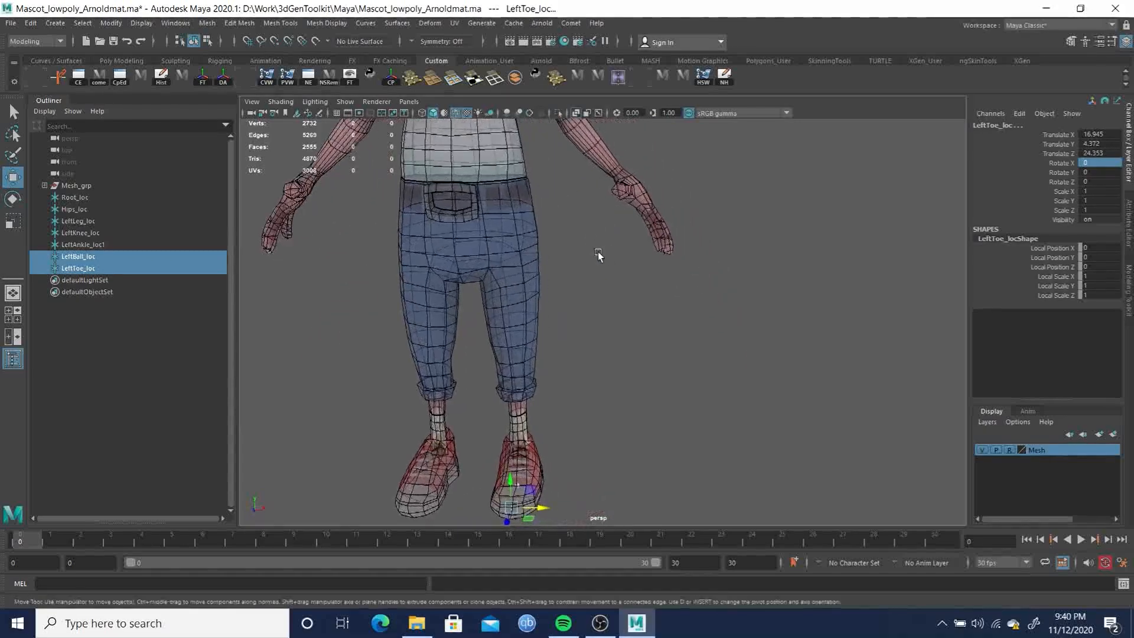
pyautogui.keyDown('alt'); pyautogui.moveTo(596, 251); pyautogui.dragTo(452, 224, button='right'); pyautogui.keyUp('alt')
pyautogui.keyDown('alt'); pyautogui.moveTo(452, 225); pyautogui.dragTo(604, 328); pyautogui.keyUp('alt')
pyautogui.keyDown('alt'); pyautogui.moveTo(603, 329); pyautogui.dragTo(566, 268, button='middle'); pyautogui.keyUp('alt')
pyautogui.keyDown('alt'); pyautogui.moveTo(565, 269); pyautogui.dragTo(567, 261); pyautogui.keyUp('alt')
pyautogui.keyDown('alt'); pyautogui.moveTo(567, 261); pyautogui.dragTo(745, 418, button='right'); pyautogui.keyUp('alt')
pyautogui.keyDown('alt'); pyautogui.moveTo(597, 361); pyautogui.dragTo(654, 394); pyautogui.keyUp('alt')
pyautogui.keyDown('alt'); pyautogui.moveTo(628, 288); pyautogui.dragTo(655, 320, button='middle'); pyautogui.keyUp('alt')
pyautogui.keyDown('alt'); pyautogui.moveTo(656, 320); pyautogui.dragTo(679, 317); pyautogui.keyUp('alt')
pyautogui.keyDown('alt'); pyautogui.moveTo(679, 316); pyautogui.dragTo(631, 226, button='right'); pyautogui.keyUp('alt')
pyautogui.keyDown('alt'); pyautogui.moveTo(630, 225); pyautogui.dragTo(664, 338, button='middle'); pyautogui.keyUp('alt')
pyautogui.keyDown('alt'); pyautogui.moveTo(664, 338); pyautogui.dragTo(703, 296); pyautogui.keyUp('alt')
pyautogui.keyDown('alt'); pyautogui.moveTo(703, 295); pyautogui.dragTo(661, 286, button='middle'); pyautogui.keyUp('alt')
pyautogui.keyDown('alt'); pyautogui.moveTo(661, 286); pyautogui.dragTo(633, 275, button='right'); pyautogui.keyUp('alt')
pyautogui.keyDown('alt'); pyautogui.moveTo(633, 275); pyautogui.dragTo(638, 294, button='middle'); pyautogui.keyUp('alt')
pyautogui.keyDown('alt'); pyautogui.moveTo(638, 295); pyautogui.dragTo(654, 335); pyautogui.keyUp('alt')
pyautogui.keyDown('alt'); pyautogui.moveTo(650, 321); pyautogui.dragTo(644, 326, button='middle'); pyautogui.keyUp('alt')
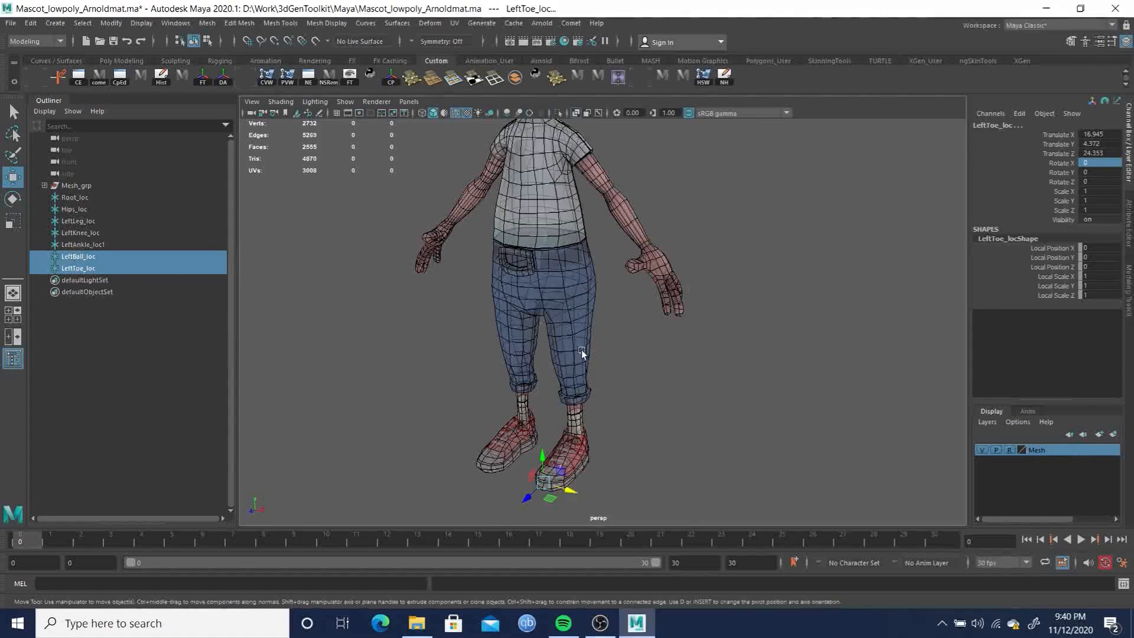
pyautogui.keyDown('alt'); pyautogui.moveTo(551, 254); pyautogui.dragTo(573, 301, button='middle'); pyautogui.keyUp('alt')
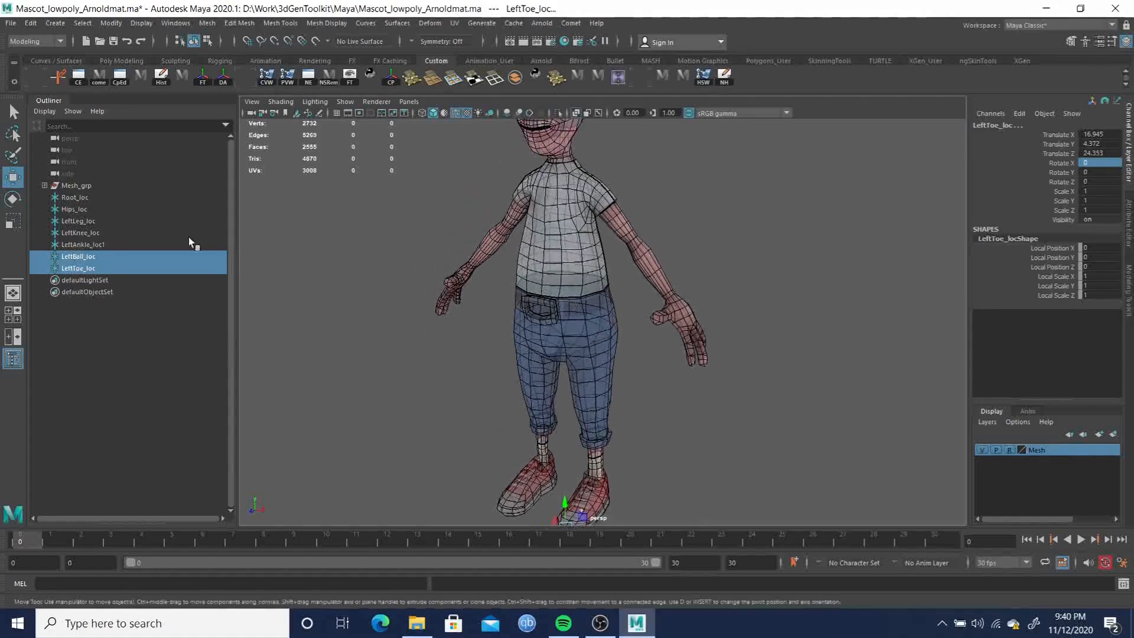
# Duplicate Root_loc and, in the side view, move the copy up to about 119.29 on Y and -9.07 on Z
pyautogui.click(75, 198)
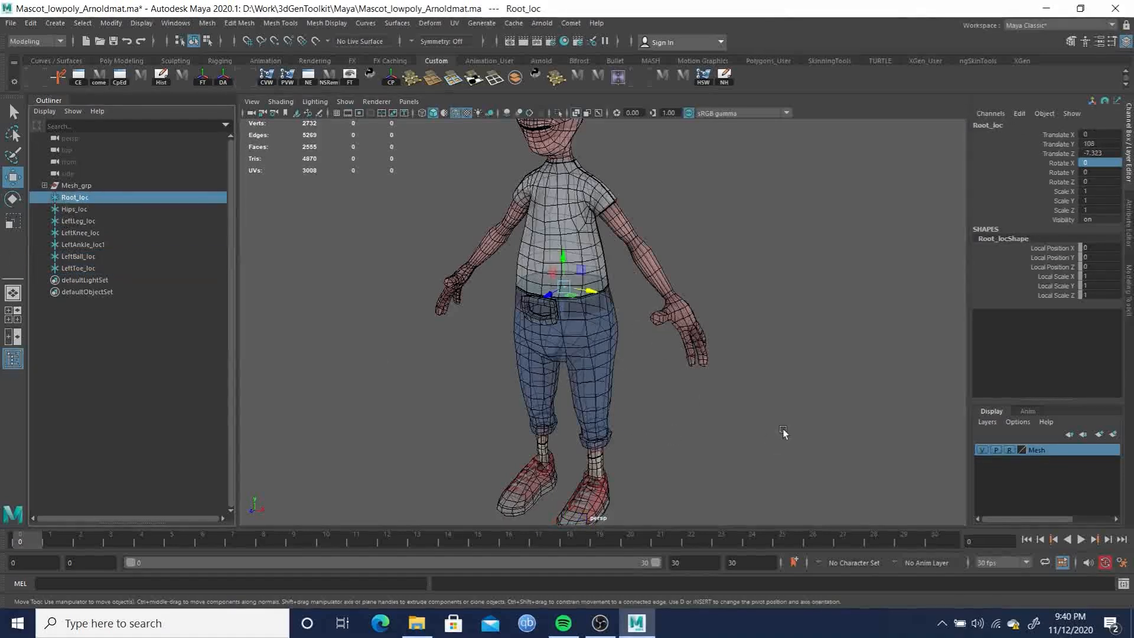
pyautogui.hotkey('ctrl', 'd')
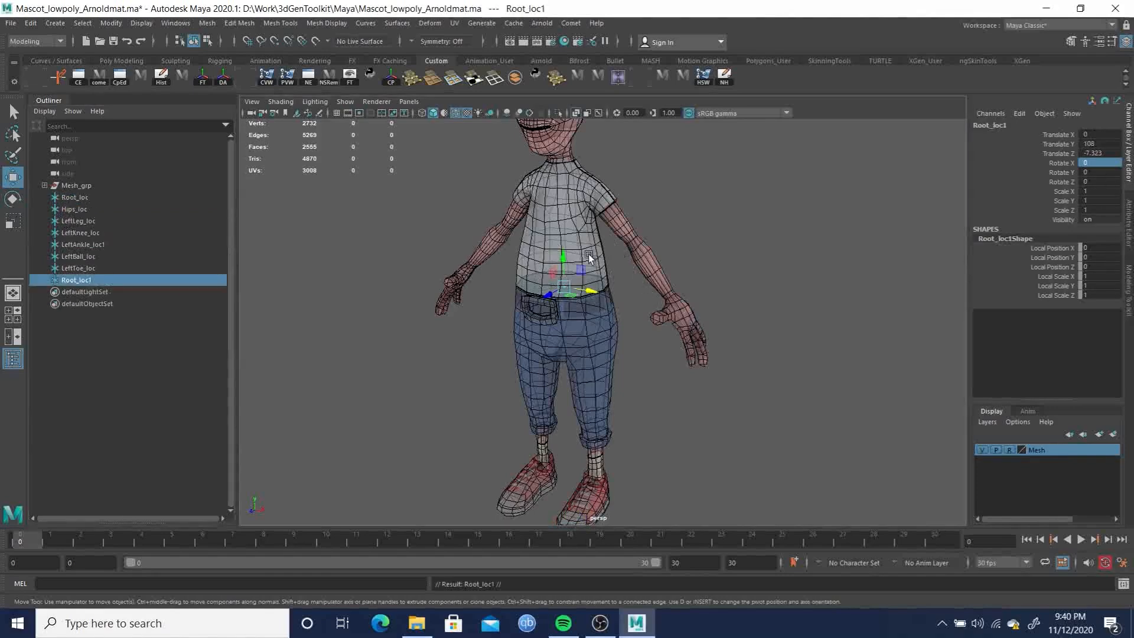
pyautogui.press('space')
pyautogui.moveTo(664, 324); pyautogui.dragTo(727, 321)
pyautogui.press('f')
pyautogui.scroll(-10, 823, 256)
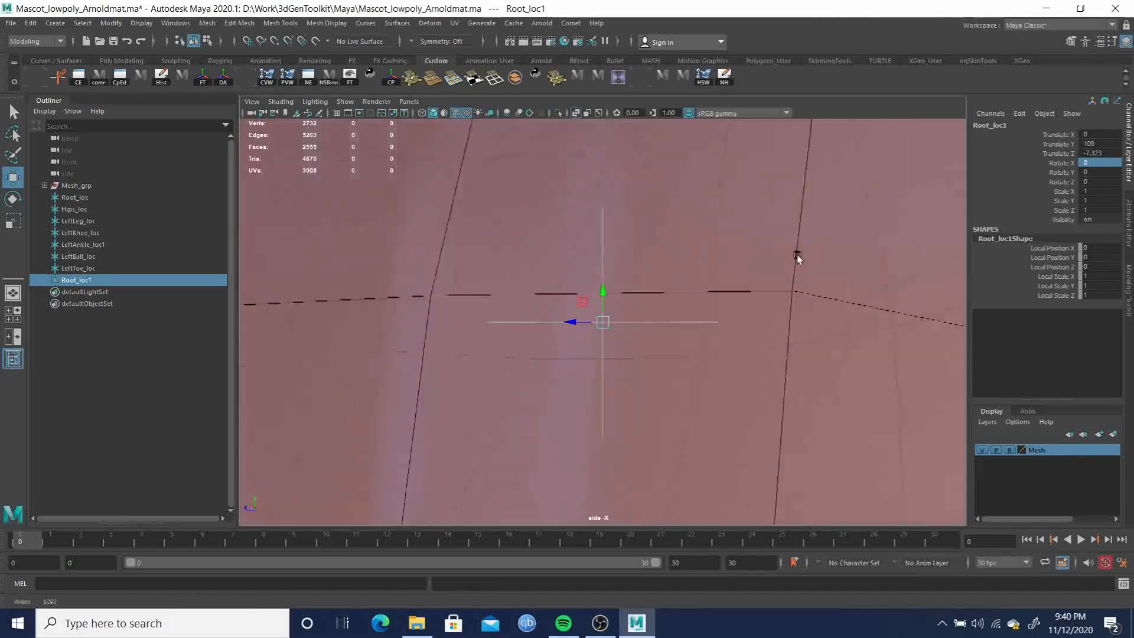
pyautogui.keyDown('alt'); pyautogui.moveTo(666, 280); pyautogui.dragTo(636, 289, button='middle'); pyautogui.keyUp('alt')
pyautogui.moveTo(576, 300); pyautogui.dragTo(577, 229)
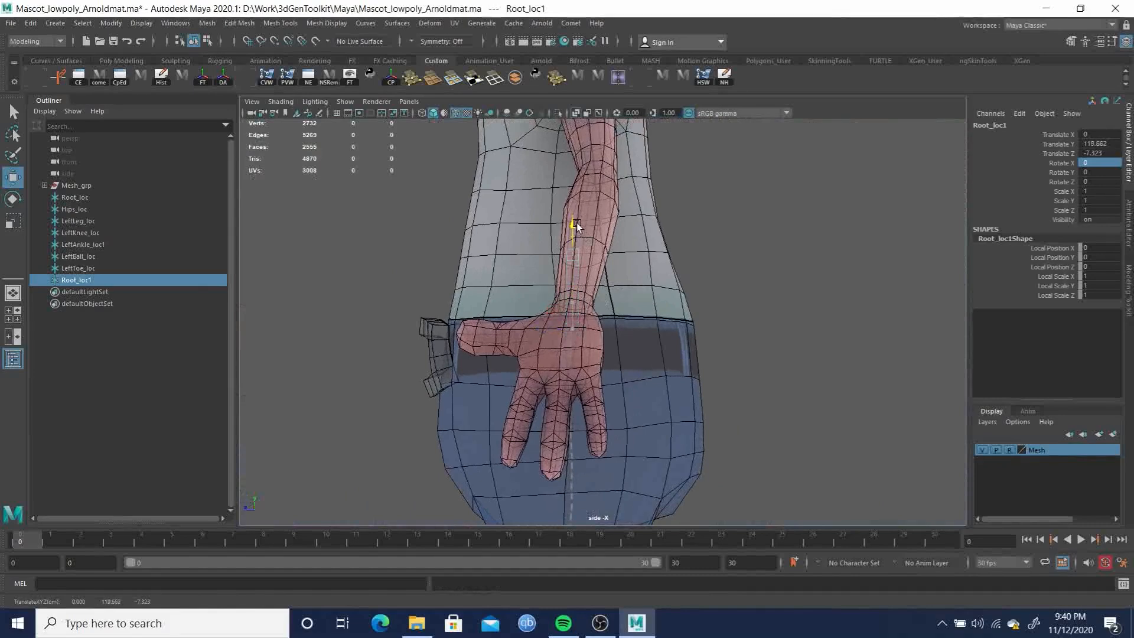
pyautogui.moveTo(576, 225); pyautogui.dragTo(554, 239)
# Shift the root copy forward inside the lower torso to about -5.04 on Z and rename it Spine01_loc
pyautogui.keyDown('alt'); pyautogui.moveTo(667, 259); pyautogui.dragTo(663, 435, button='middle'); pyautogui.keyUp('alt')
pyautogui.keyDown('alt'); pyautogui.moveTo(663, 435); pyautogui.dragTo(643, 396, button='right'); pyautogui.keyUp('alt')
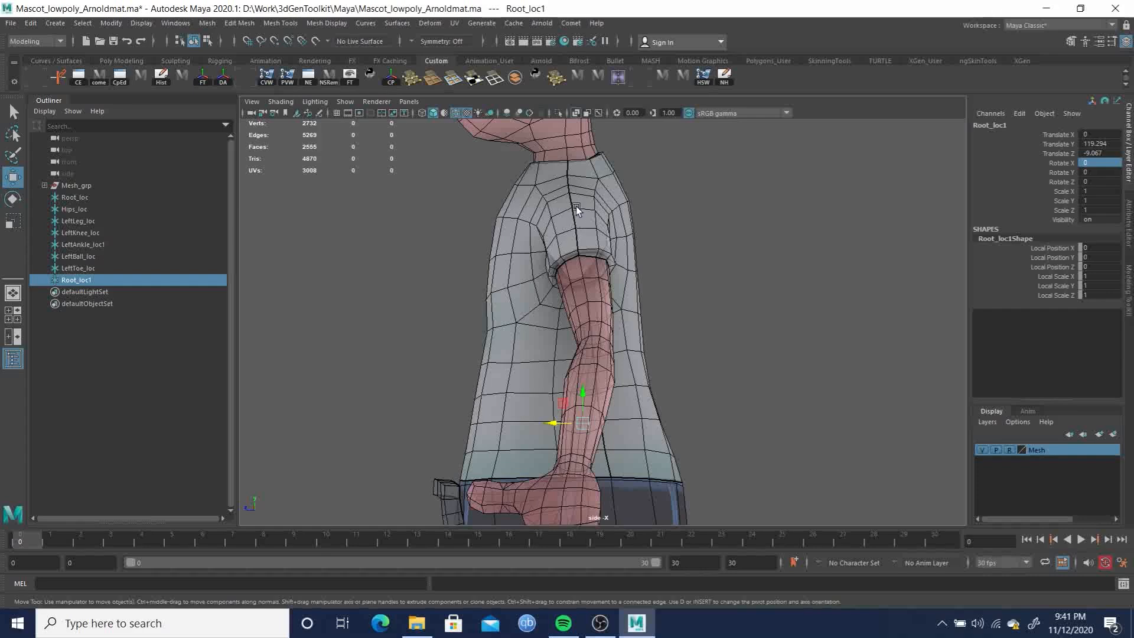
pyautogui.moveTo(553, 423); pyautogui.dragTo(527, 421)
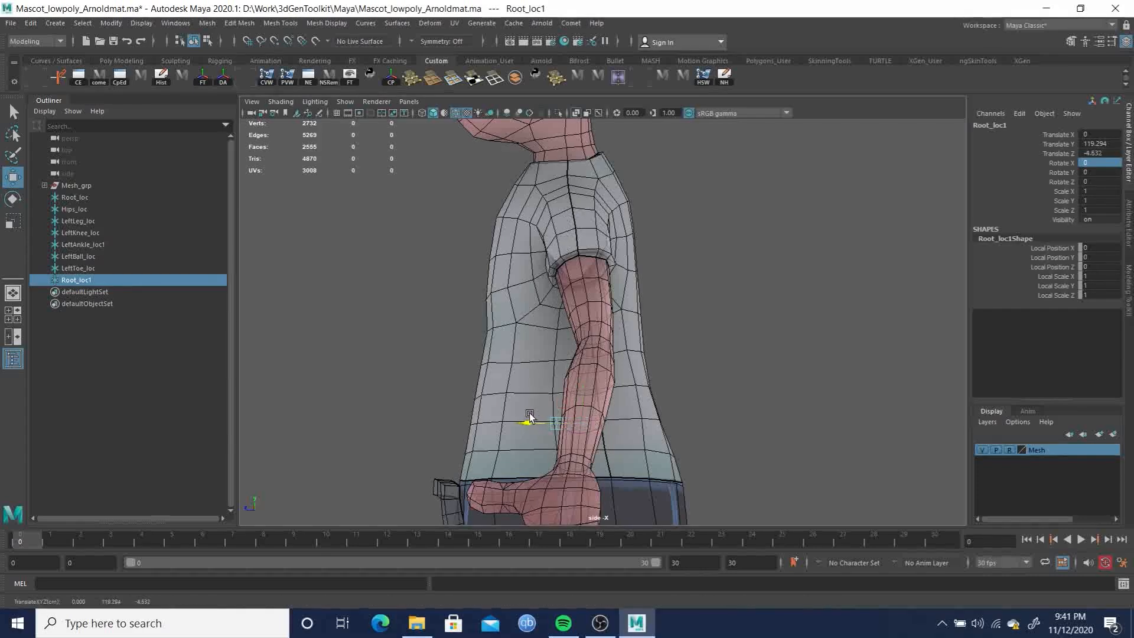
pyautogui.moveTo(531, 413); pyautogui.dragTo(531, 412)
pyautogui.doubleClick(78, 280)
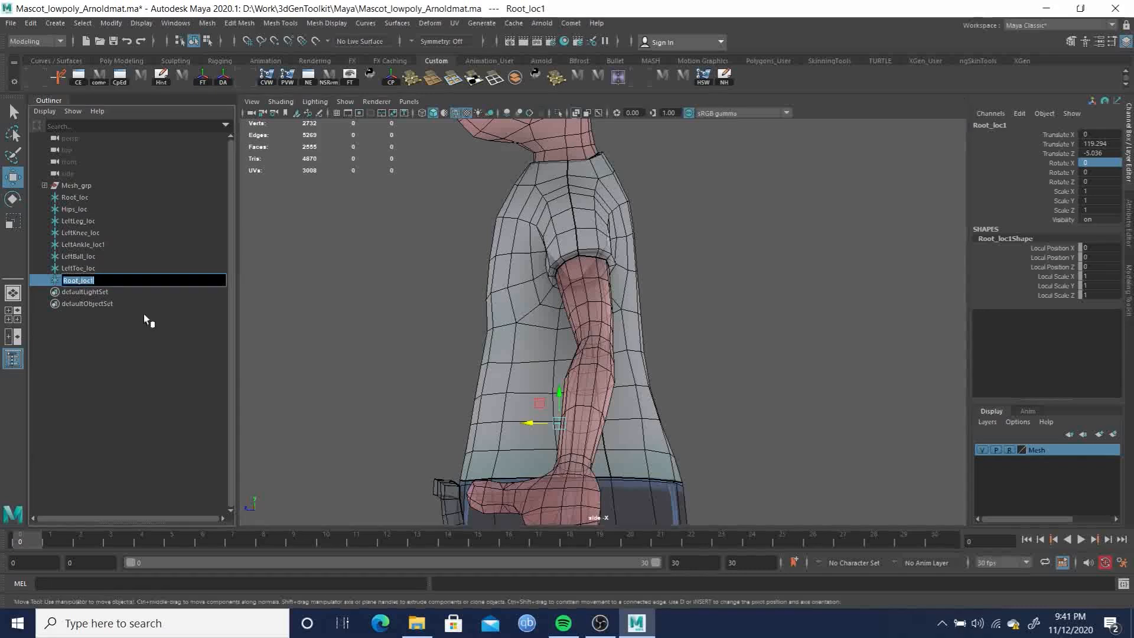
pyautogui.write('Spine01_loc')
pyautogui.press('Return')
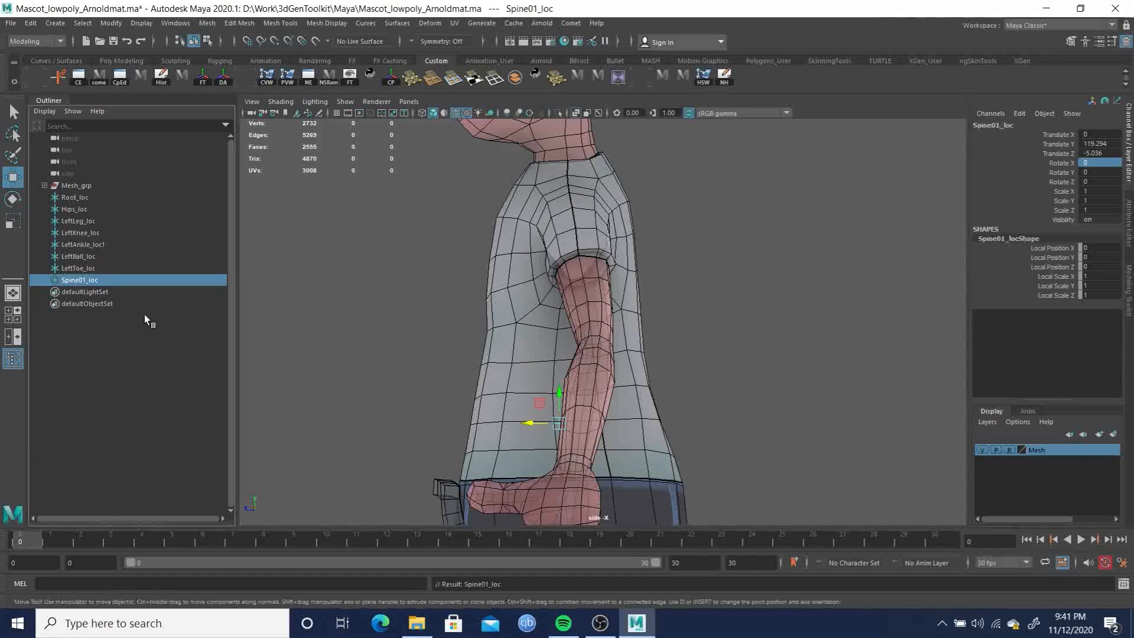
# Duplicate Spine01_loc, move the copy to about 134.72 on Y and -2.11 on Z, and rename it Spine02_loc1
pyautogui.hotkey('ctrl', 'd')
pyautogui.moveTo(558, 395); pyautogui.dragTo(512, 311)
pyautogui.doubleClick(78, 291)
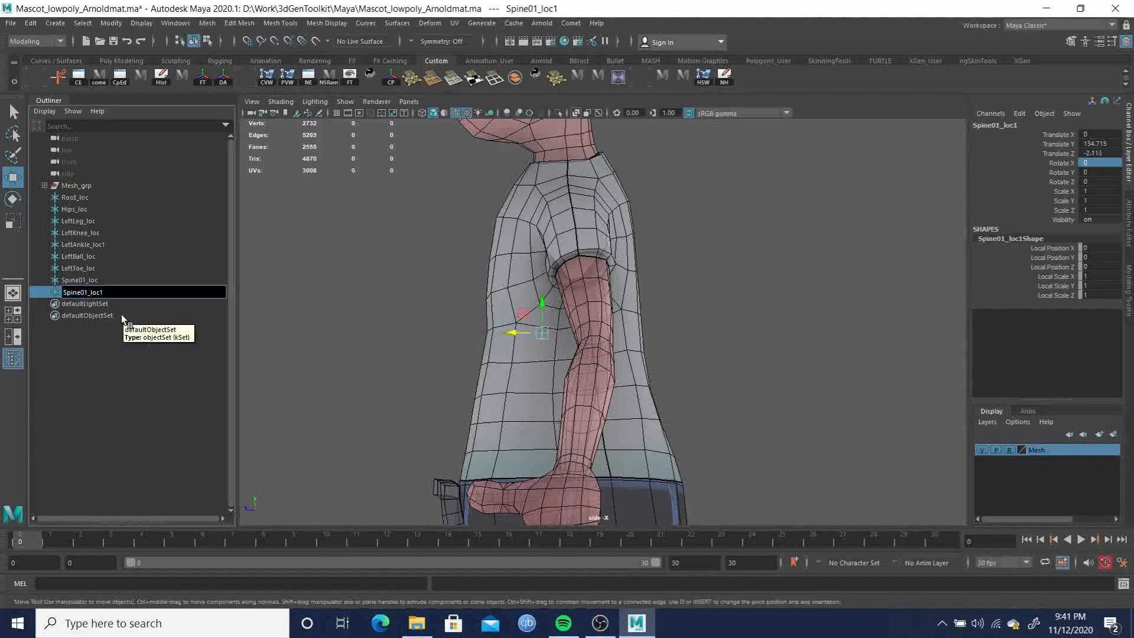
pyautogui.press('Return')
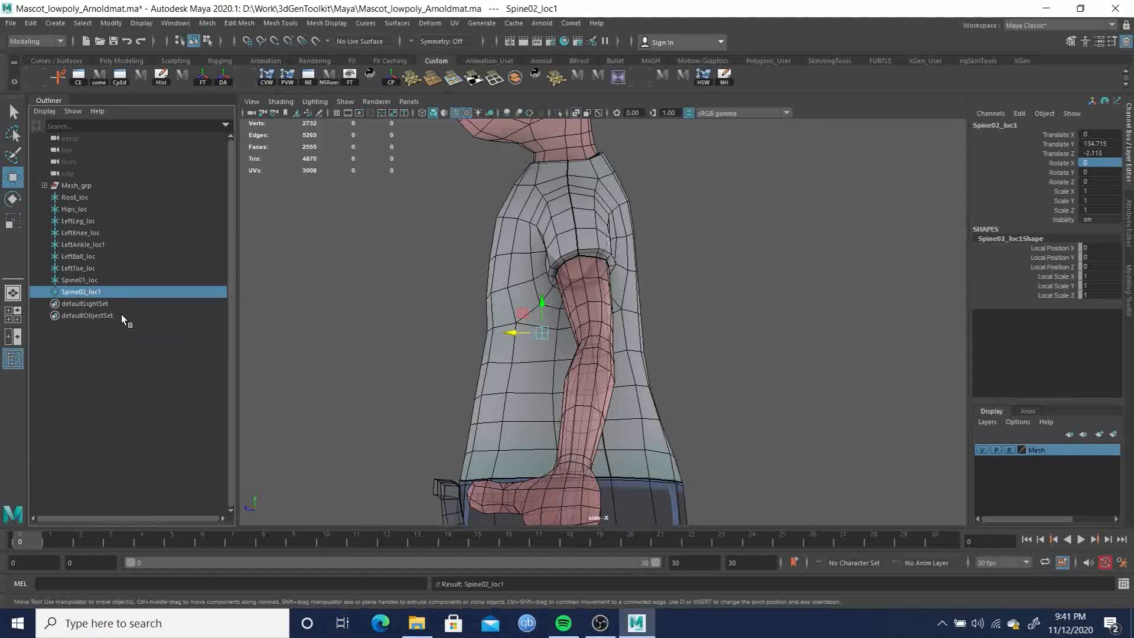
# Duplicate Spine02_loc1 and move the copy into the upper chest at about 150.84 on Y and -5.74 on Z
pyautogui.hotkey('ctrl', 'd')
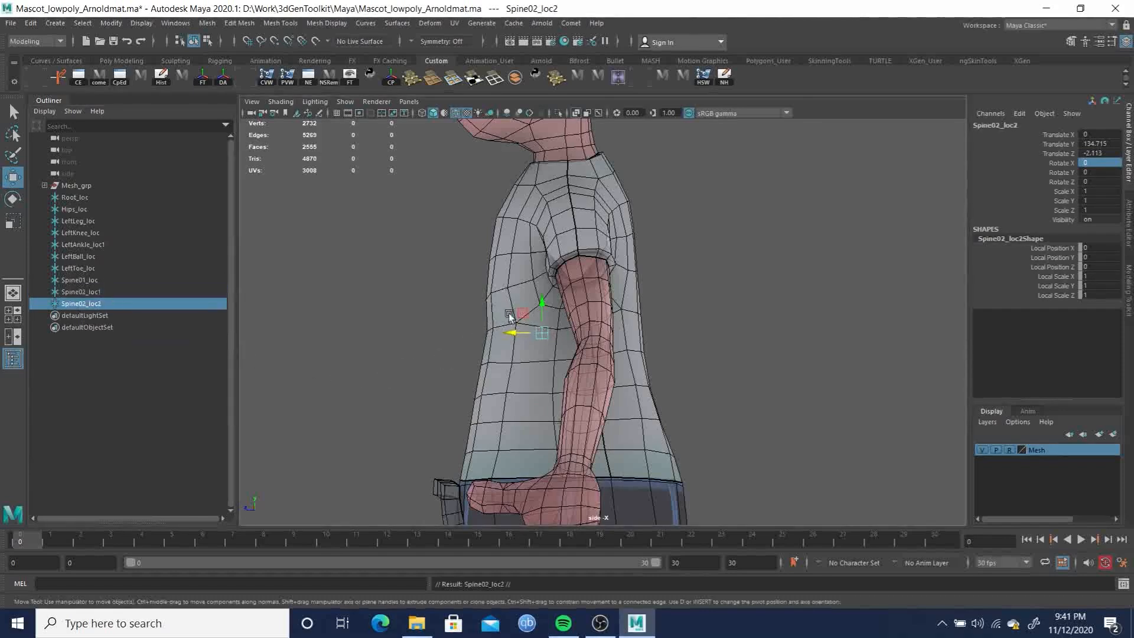
pyautogui.moveTo(542, 308); pyautogui.dragTo(534, 236)
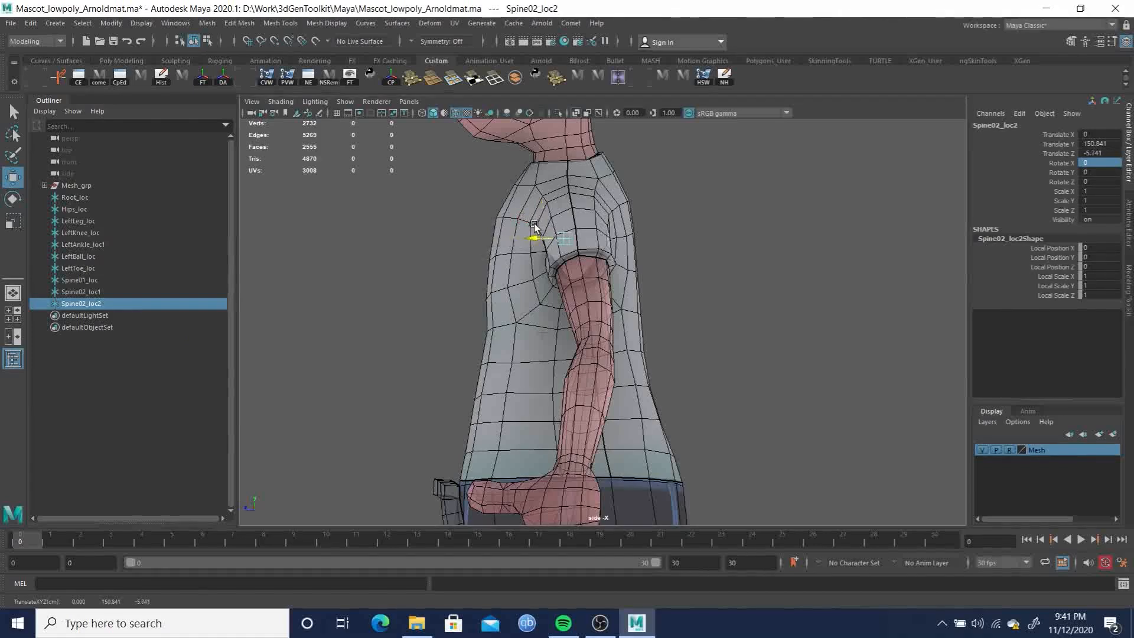
pyautogui.press('space')
pyautogui.moveTo(586, 342)
pyautogui.mouseDown()
pyautogui.moveTo(578, 316)
pyautogui.moveTo(580, 345)
pyautogui.moveTo(597, 345)
pyautogui.mouseUp()
pyautogui.keyDown('alt'); pyautogui.moveTo(590, 336); pyautogui.dragTo(676, 326, button='right'); pyautogui.keyUp('alt')
pyautogui.keyDown('alt'); pyautogui.moveTo(665, 225); pyautogui.dragTo(659, 339, button='middle'); pyautogui.keyUp('alt')
pyautogui.keyDown('alt'); pyautogui.moveTo(660, 338); pyautogui.dragTo(666, 307); pyautogui.keyUp('alt')
pyautogui.keyDown('alt'); pyautogui.moveTo(666, 307); pyautogui.dragTo(644, 338, button='middle'); pyautogui.keyUp('alt')
# In the front view, lower the upper chest locator to about 150.32 on Y and rename it Chest_loc
pyautogui.press('space')
pyautogui.moveTo(682, 326); pyautogui.dragTo(691, 361)
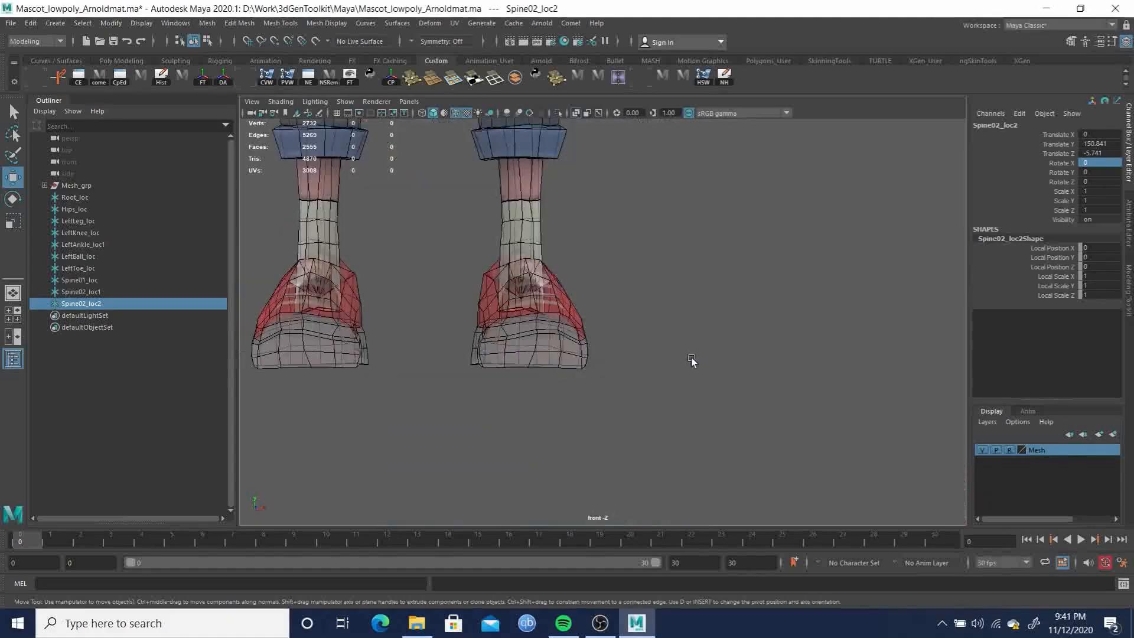
pyautogui.press('f')
pyautogui.keyDown('alt'); pyautogui.moveTo(742, 278); pyautogui.dragTo(579, 245, button='right'); pyautogui.keyUp('alt')
pyautogui.keyDown('alt'); pyautogui.moveTo(609, 313); pyautogui.dragTo(514, 319, button='right'); pyautogui.keyUp('alt')
pyautogui.keyDown('alt'); pyautogui.moveTo(621, 376); pyautogui.dragTo(625, 195, button='middle'); pyautogui.keyUp('alt')
pyautogui.keyDown('alt'); pyautogui.moveTo(725, 290); pyautogui.dragTo(663, 272, button='right'); pyautogui.keyUp('alt')
pyautogui.keyDown('alt'); pyautogui.moveTo(677, 272); pyautogui.dragTo(633, 272, button='middle'); pyautogui.keyUp('alt')
pyautogui.keyDown('alt'); pyautogui.moveTo(641, 319); pyautogui.dragTo(618, 318); pyautogui.keyUp('alt')
pyautogui.moveTo(561, 163); pyautogui.dragTo(565, 165)
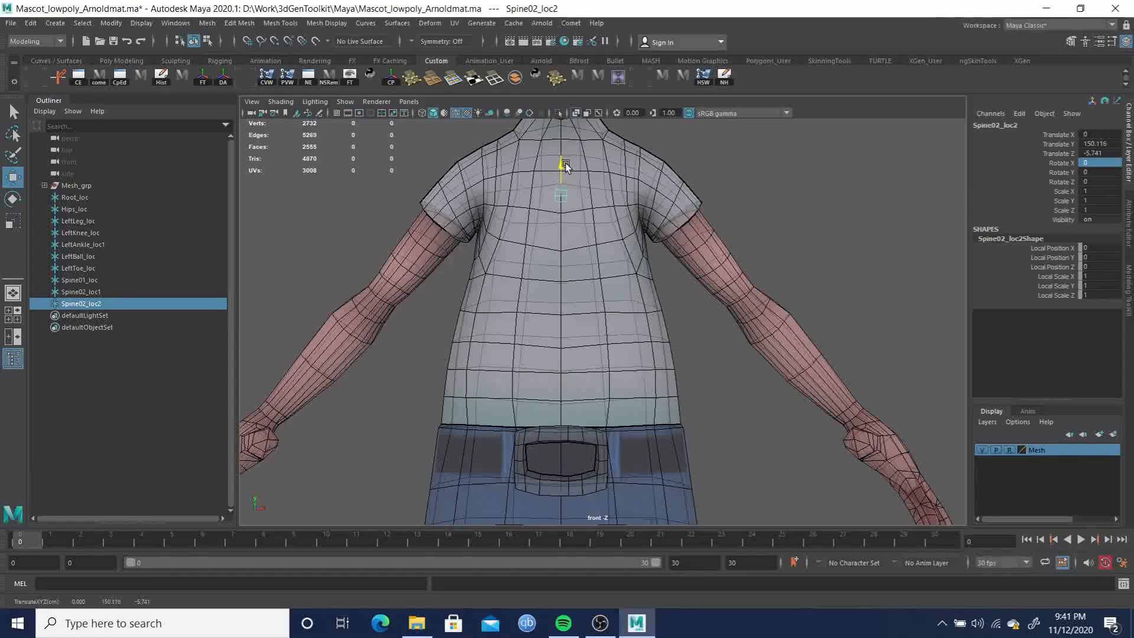
pyautogui.click(566, 164)
pyautogui.doubleClick(80, 304)
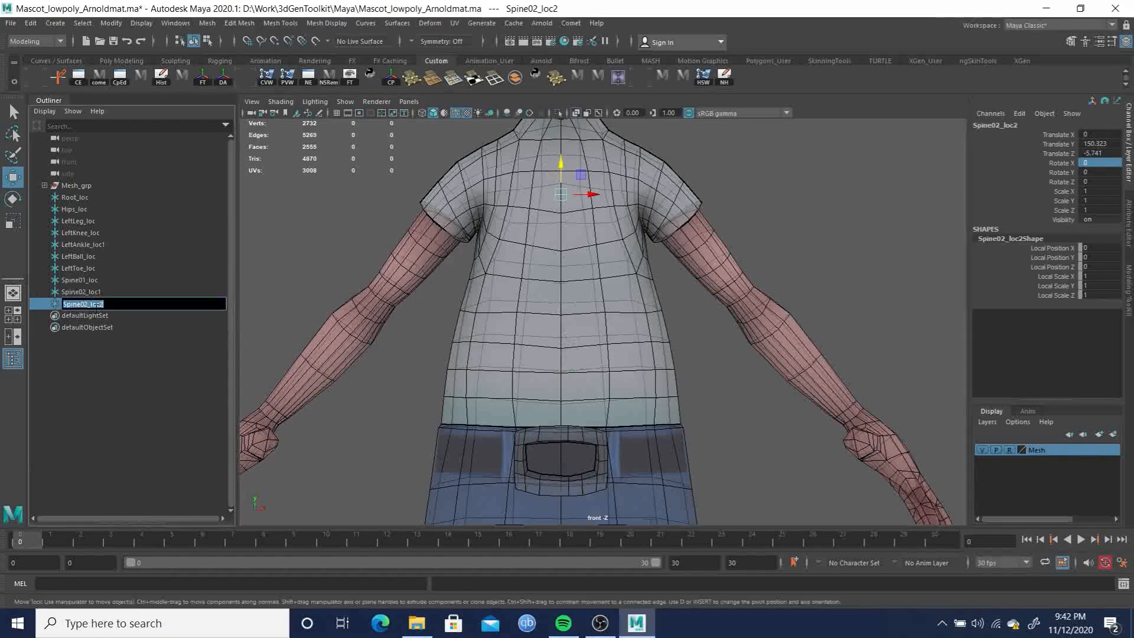
pyautogui.write('c')
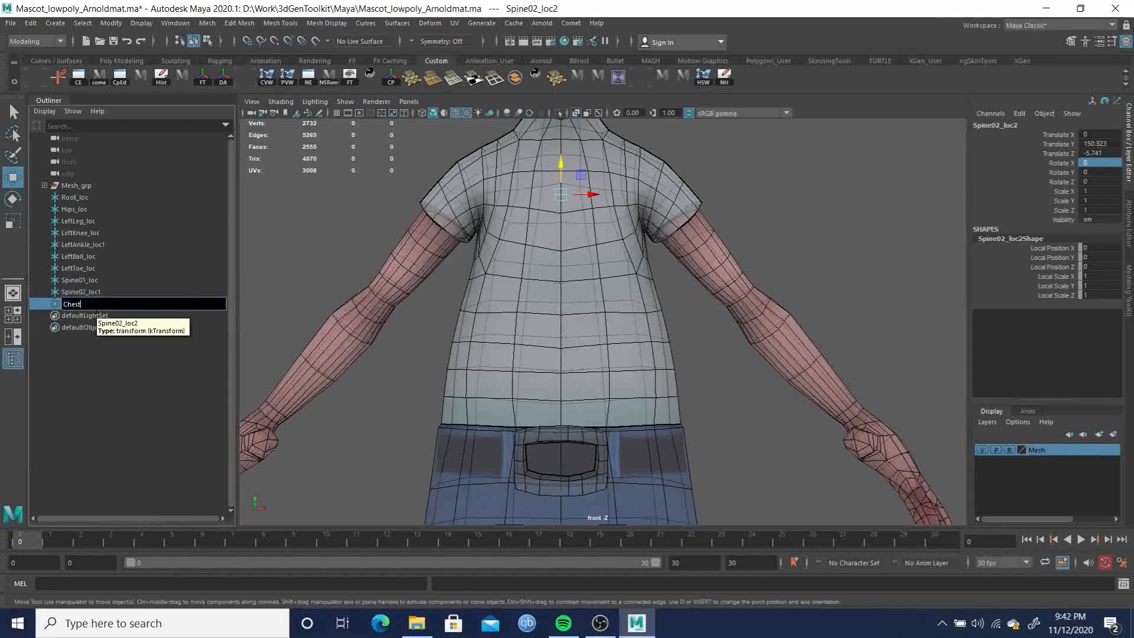
pyautogui.write('hest_loc')
pyautogui.press('Return')
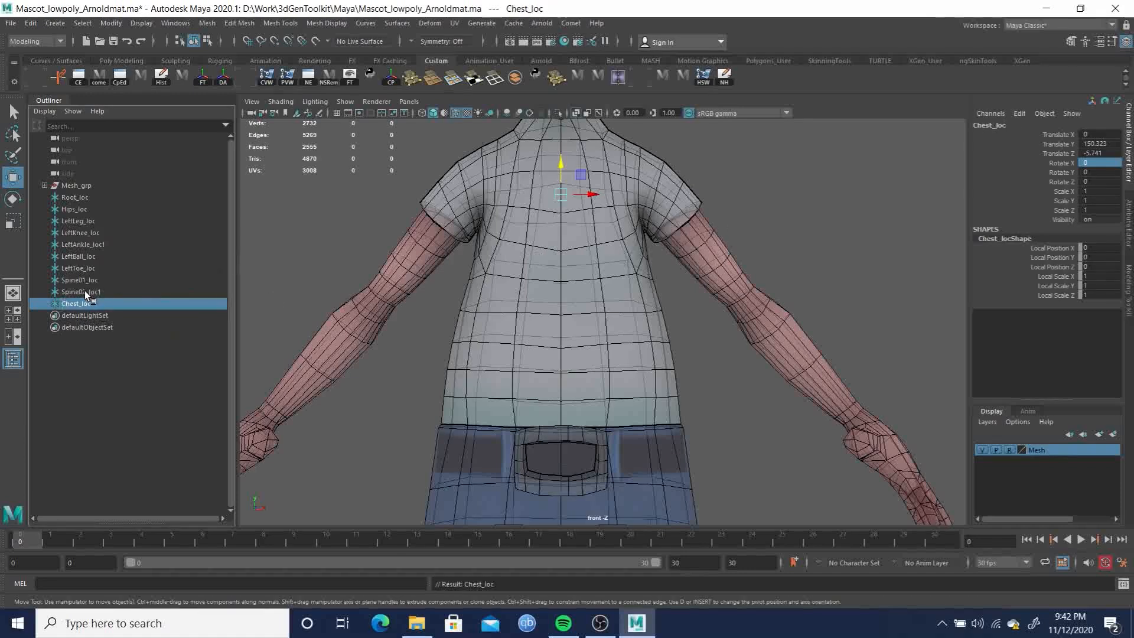
# Nudge Spine02_loc1 to about 134.61 on Y and select the three spine and chest locators to compare their spacing
pyautogui.click(84, 291)
pyautogui.moveTo(564, 252); pyautogui.dragTo(568, 250)
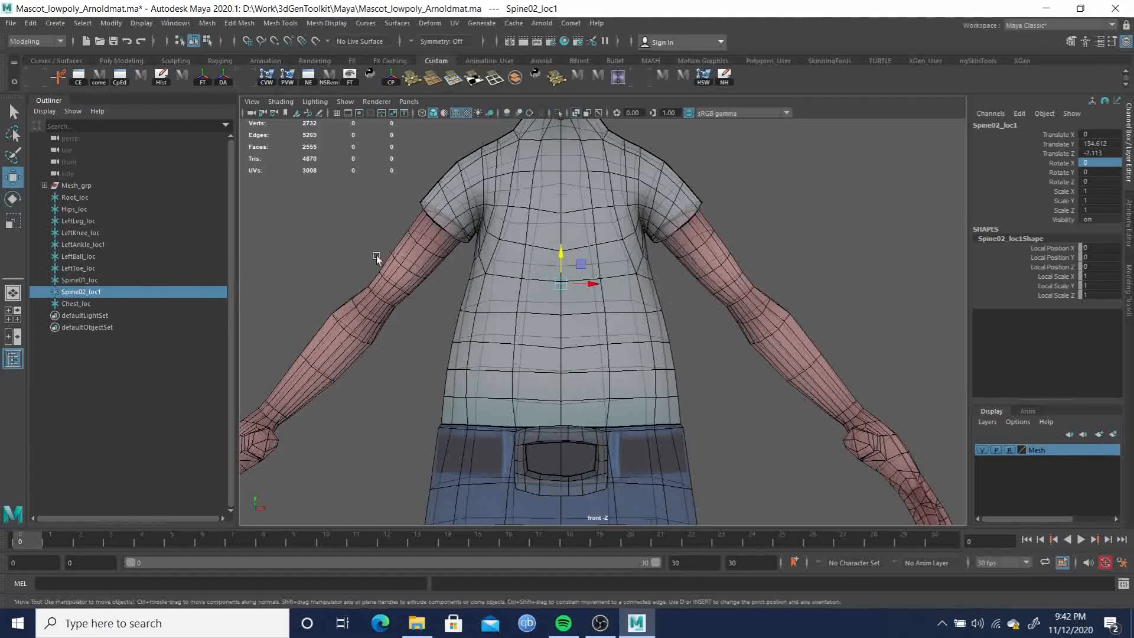
pyautogui.click(83, 279)
pyautogui.keyDown('shift'); pyautogui.click(79, 303); pyautogui.keyUp('shift')
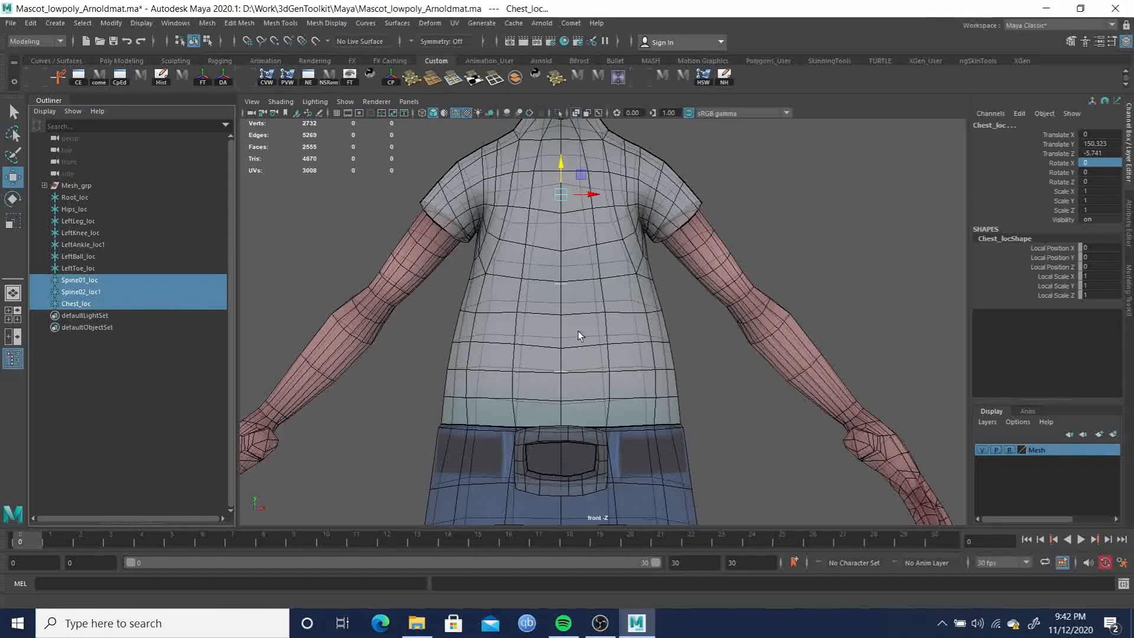
# Duplicate Chest_loc and move the copy toward the character's left collarbone, to about 2.69 on X and 155.82 on Y
pyautogui.click(74, 304)
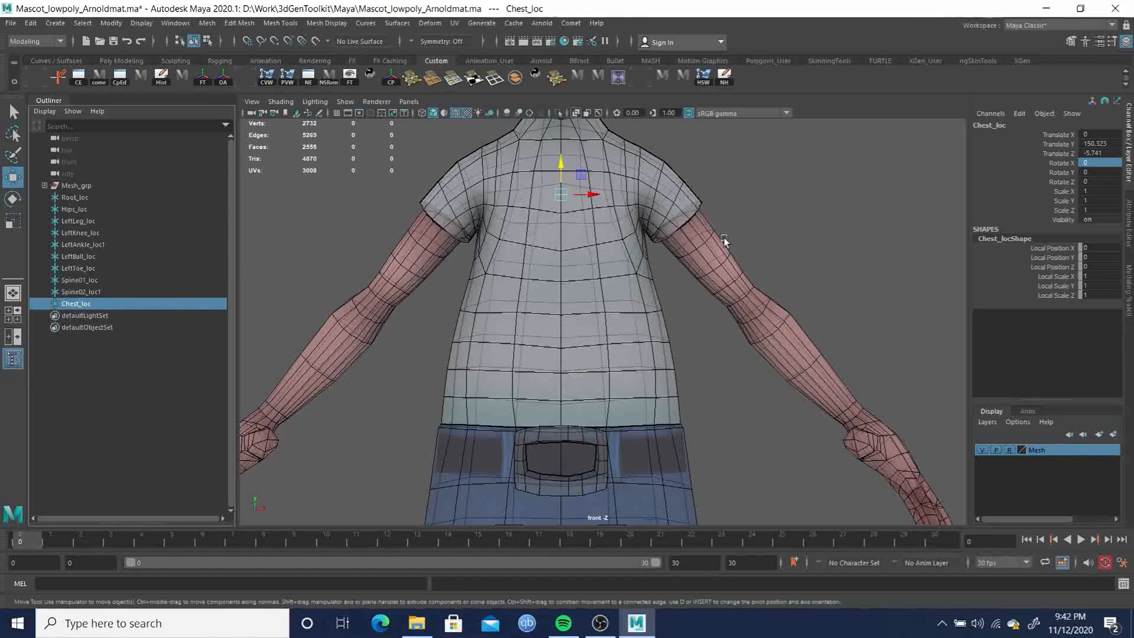
pyautogui.hotkey('ctrl', 'd')
pyautogui.moveTo(596, 196); pyautogui.dragTo(618, 171)
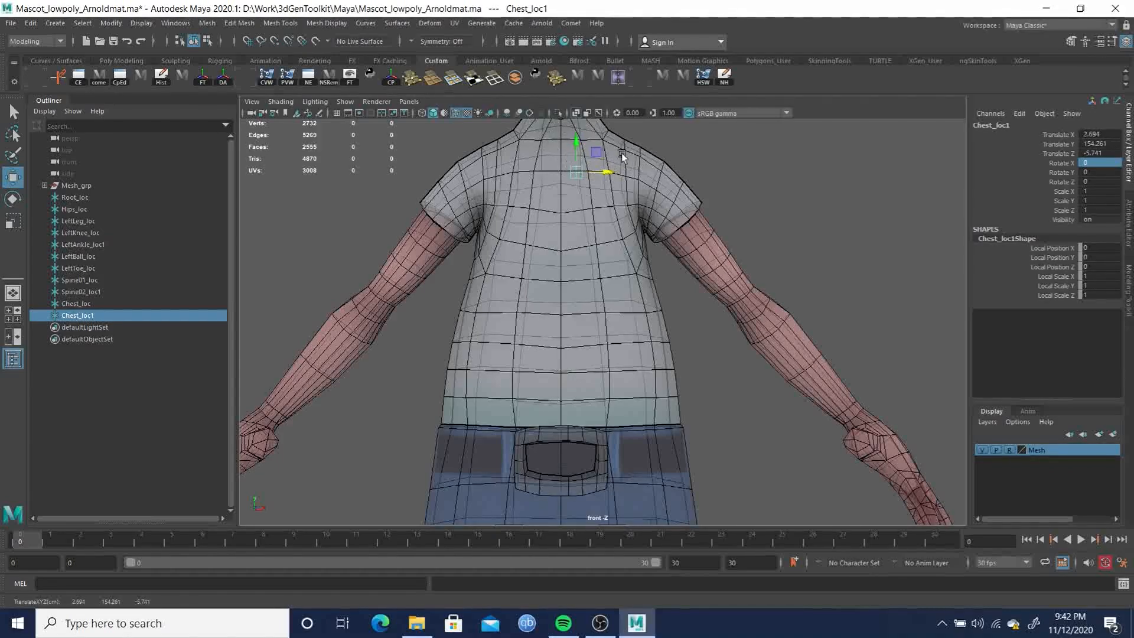
pyautogui.moveTo(574, 146); pyautogui.dragTo(579, 136)
pyautogui.keyDown('alt'); pyautogui.moveTo(617, 189); pyautogui.dragTo(615, 258, button='middle'); pyautogui.keyUp('alt')
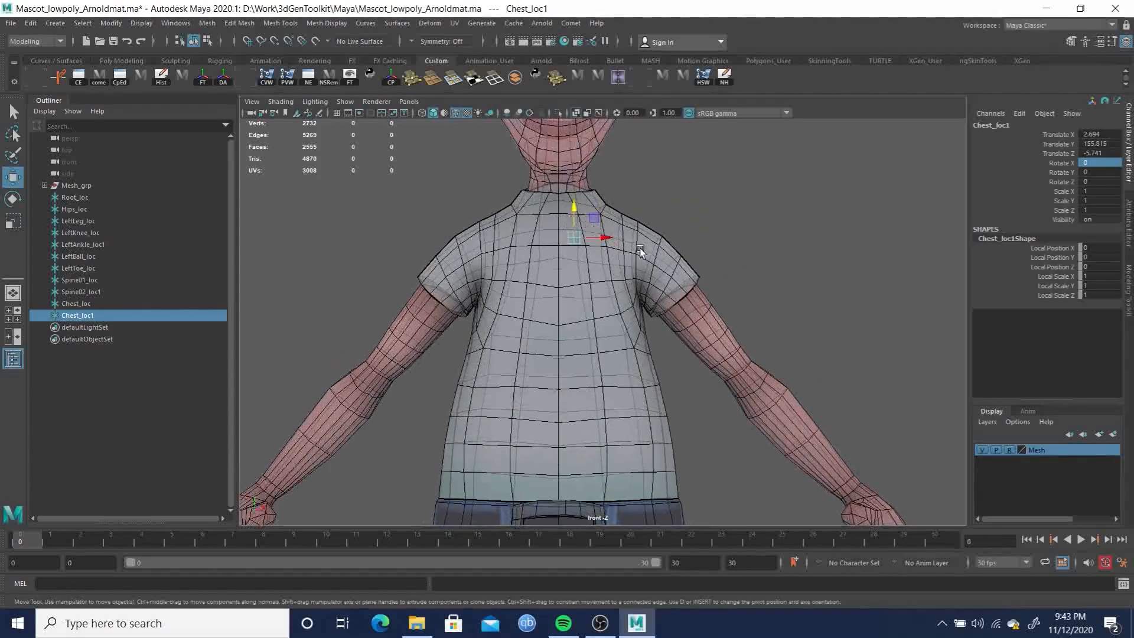
# Fine-tune the collarbone locator's height to about 156.23 on Y and rename it LeftClav_loc
pyautogui.moveTo(576, 233); pyautogui.dragTo(576, 217)
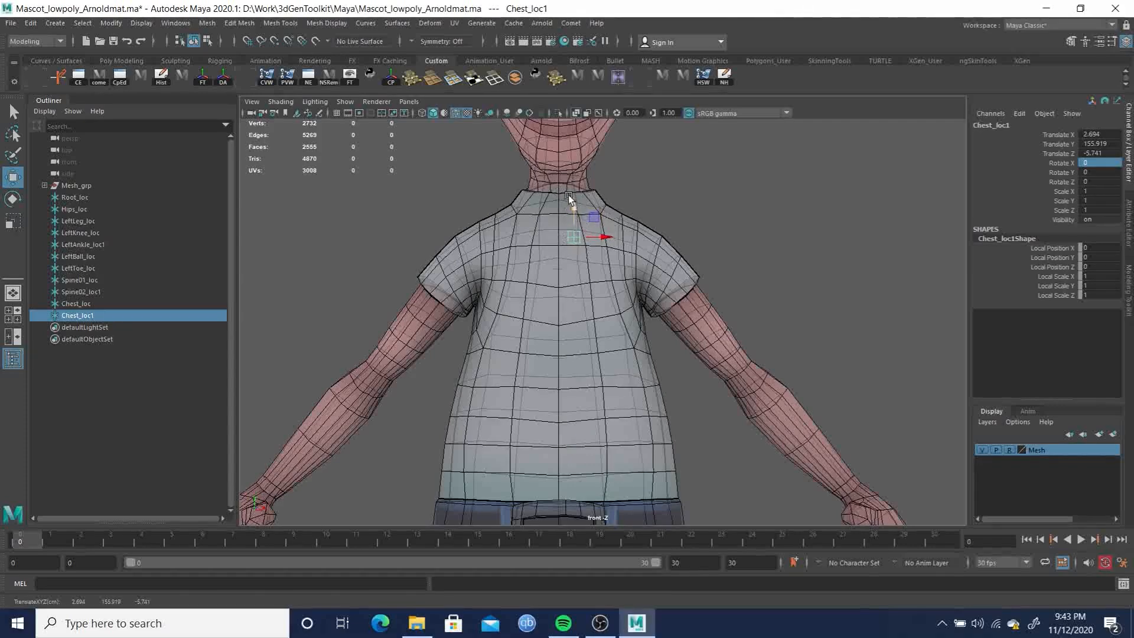
pyautogui.moveTo(573, 204)
pyautogui.mouseDown()
pyautogui.moveTo(578, 224)
pyautogui.moveTo(577, 208)
pyautogui.mouseUp()
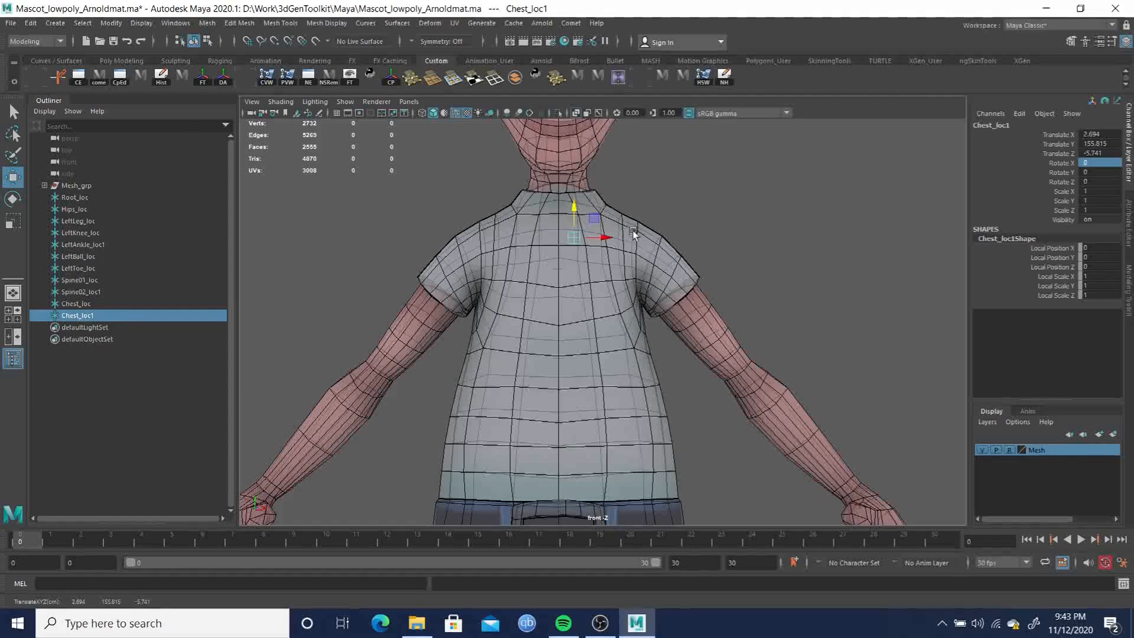
pyautogui.moveTo(573, 201); pyautogui.dragTo(573, 203)
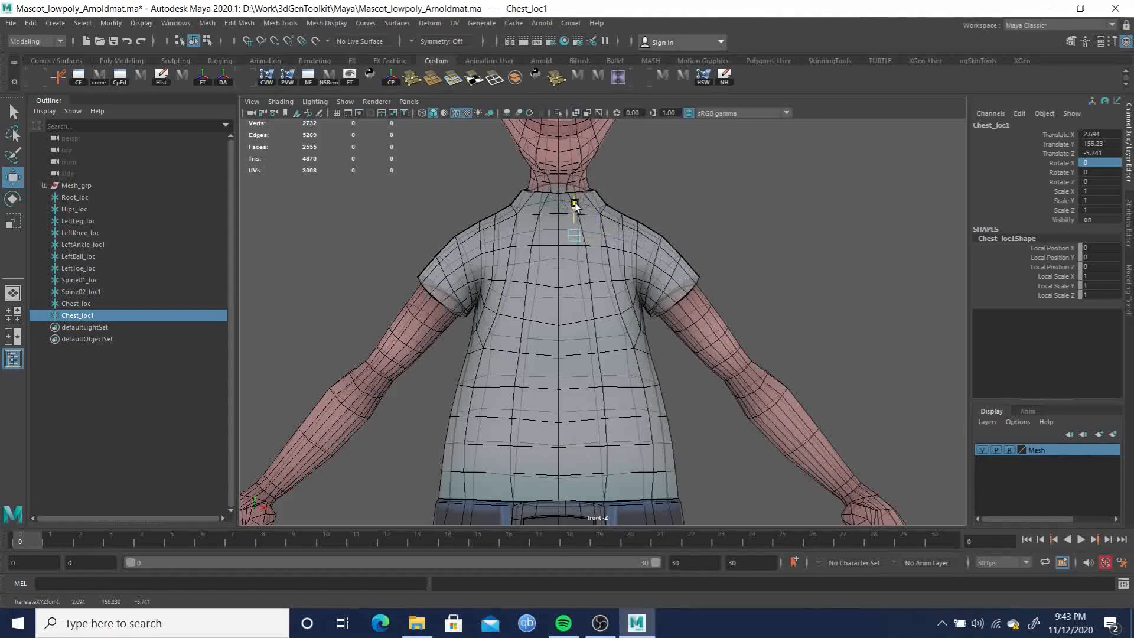
pyautogui.doubleClick(77, 316)
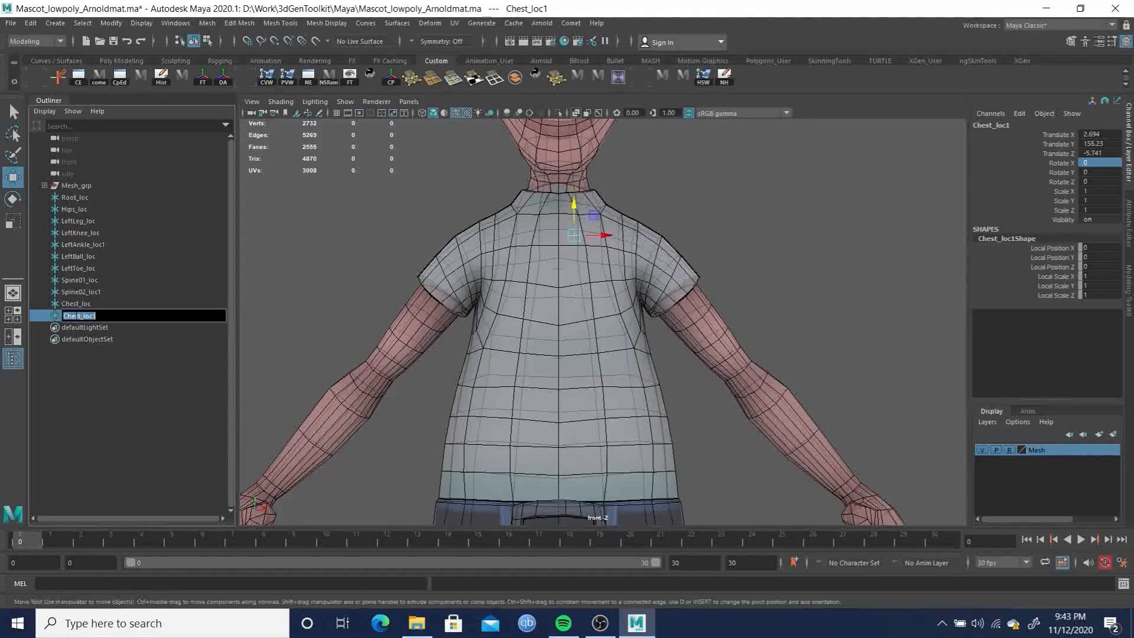
pyautogui.write('LeftClav')
pyautogui.press('Return')
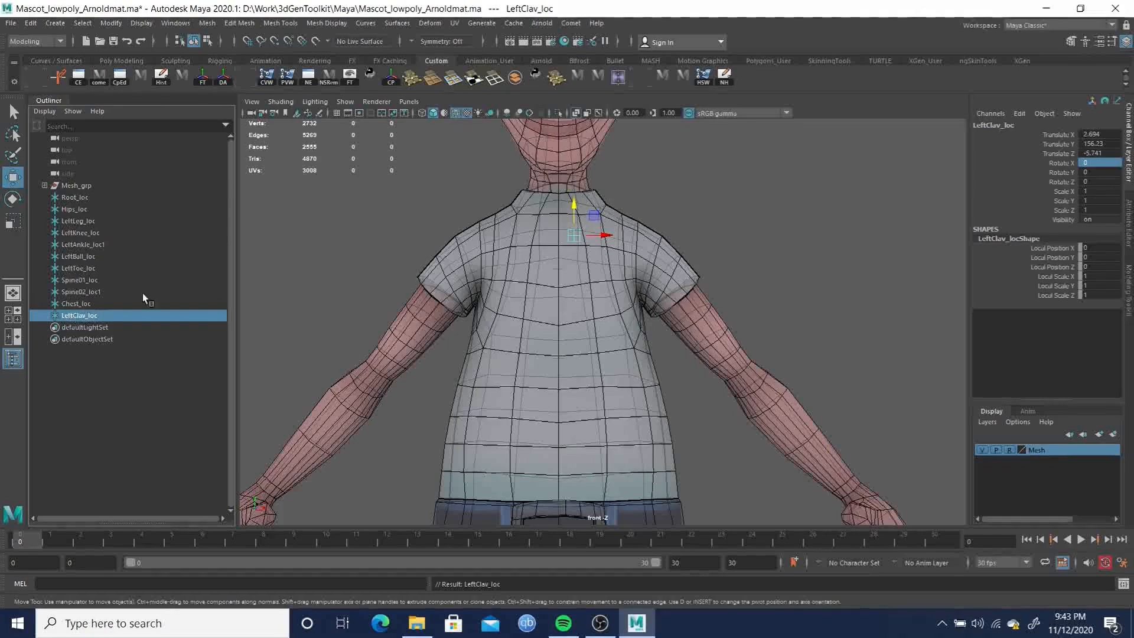
# In the side view, move LeftClav_loc back to about -6.58 on Z, and return to the front view
pyautogui.press('space')
pyautogui.moveTo(706, 268); pyautogui.dragTo(764, 270)
pyautogui.press('f')
pyautogui.keyDown('alt'); pyautogui.moveTo(650, 257); pyautogui.dragTo(168, 187, button='right'); pyautogui.keyUp('alt')
pyautogui.keyDown('alt'); pyautogui.moveTo(520, 230); pyautogui.dragTo(463, 224, button='right'); pyautogui.keyUp('alt')
pyautogui.keyDown('alt'); pyautogui.moveTo(719, 299); pyautogui.dragTo(608, 261, button='middle'); pyautogui.keyUp('alt')
pyautogui.moveTo(463, 282); pyautogui.dragTo(473, 254)
pyautogui.keyDown('alt'); pyautogui.moveTo(537, 376); pyautogui.dragTo(527, 331, button='middle'); pyautogui.keyUp('alt')
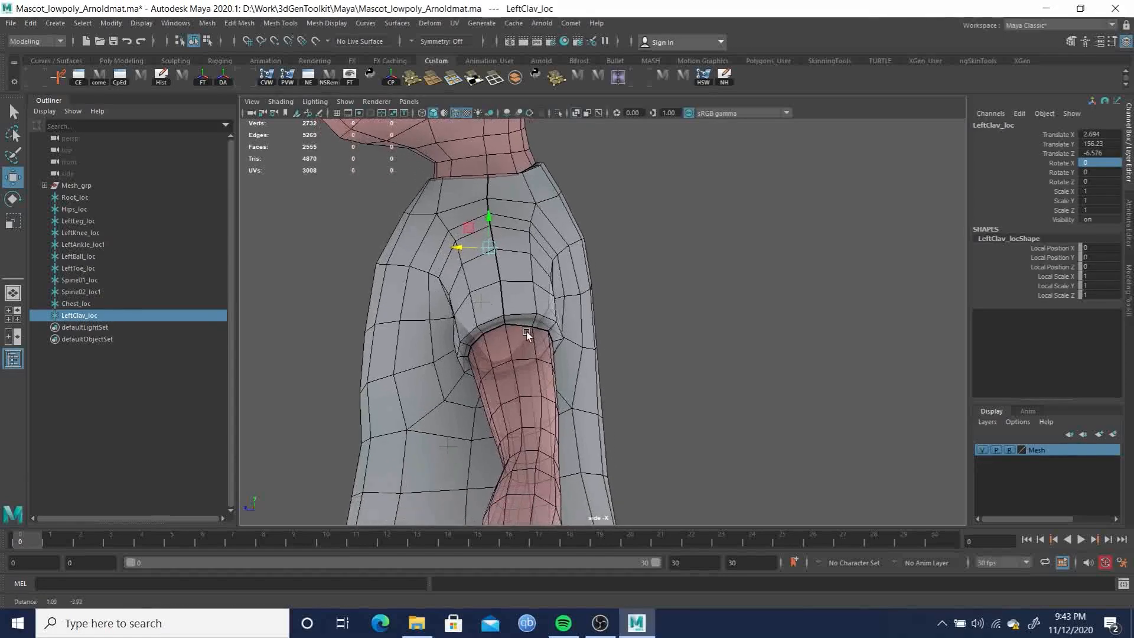
pyautogui.press('space')
pyautogui.moveTo(379, 362); pyautogui.dragTo(384, 396)
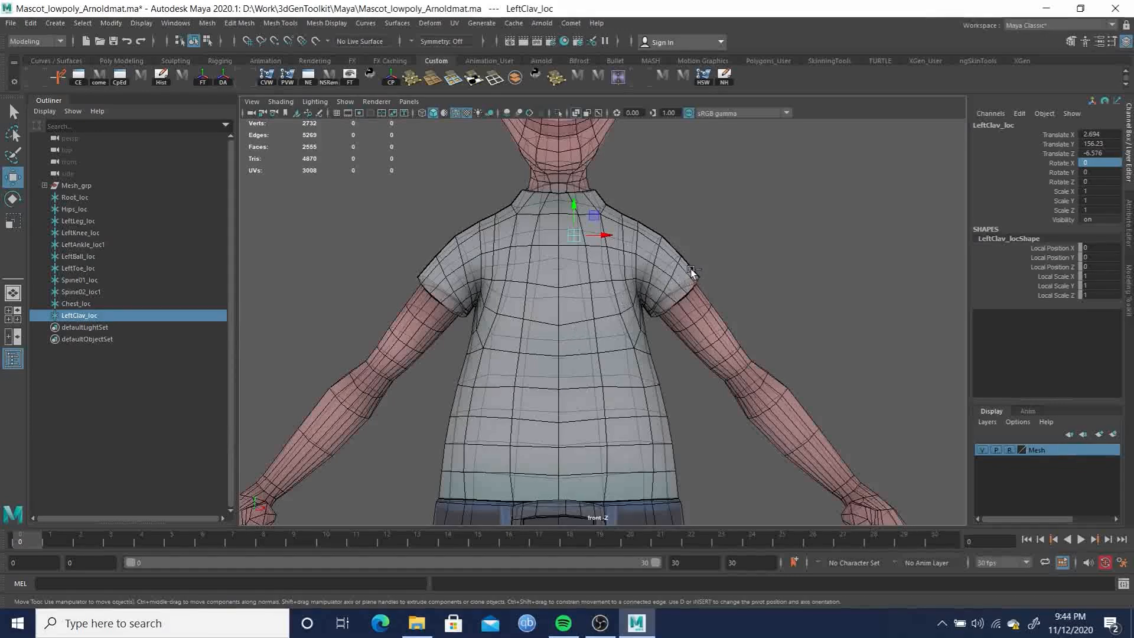
# Duplicate LeftClav_loc and move the copy out to the character's left shoulder, to about 16.27 on X and 151.98 on Y
pyautogui.hotkey('ctrl', 'd')
pyautogui.moveTo(608, 244); pyautogui.dragTo(679, 245)
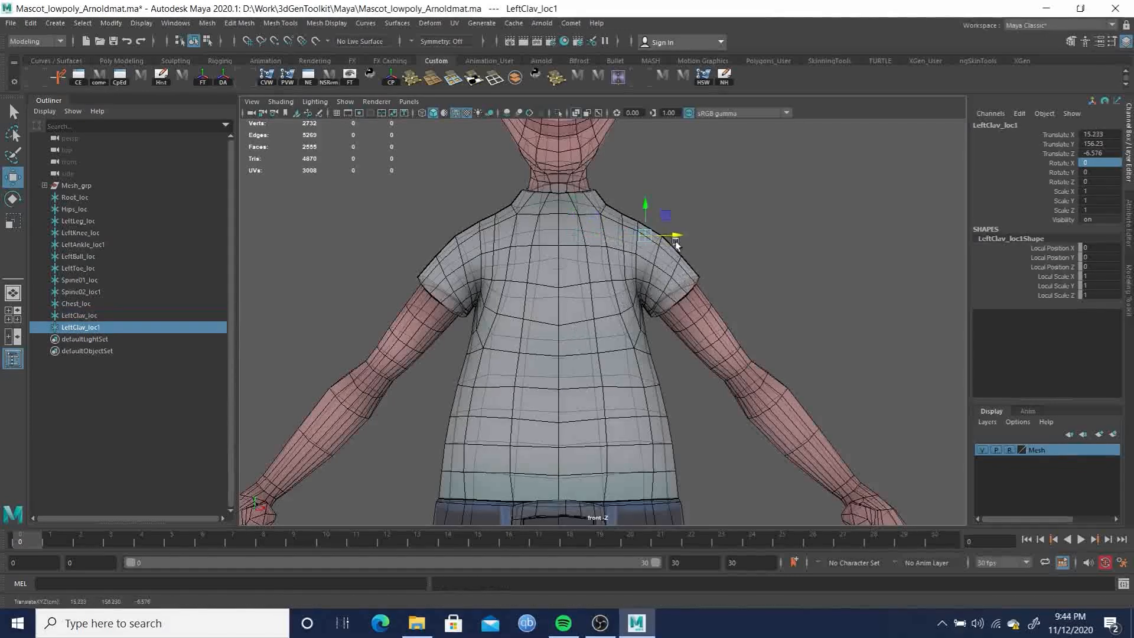
pyautogui.moveTo(648, 205); pyautogui.dragTo(681, 262)
# In the side view, move the left shoulder locator back to about -7.67 on Z
pyautogui.keyDown('alt'); pyautogui.moveTo(726, 287); pyautogui.dragTo(646, 289, button='middle'); pyautogui.keyUp('alt')
pyautogui.press('space')
pyautogui.moveTo(646, 289); pyautogui.dragTo(532, 285)
pyautogui.press('f')
pyautogui.keyDown('alt'); pyautogui.moveTo(695, 292); pyautogui.dragTo(481, 260, button='right'); pyautogui.keyUp('alt')
pyautogui.keyDown('alt'); pyautogui.moveTo(627, 266); pyautogui.dragTo(461, 236, button='right'); pyautogui.keyUp('alt')
pyautogui.keyDown('alt'); pyautogui.moveTo(568, 272); pyautogui.dragTo(667, 307); pyautogui.keyUp('alt')
pyautogui.press('space')
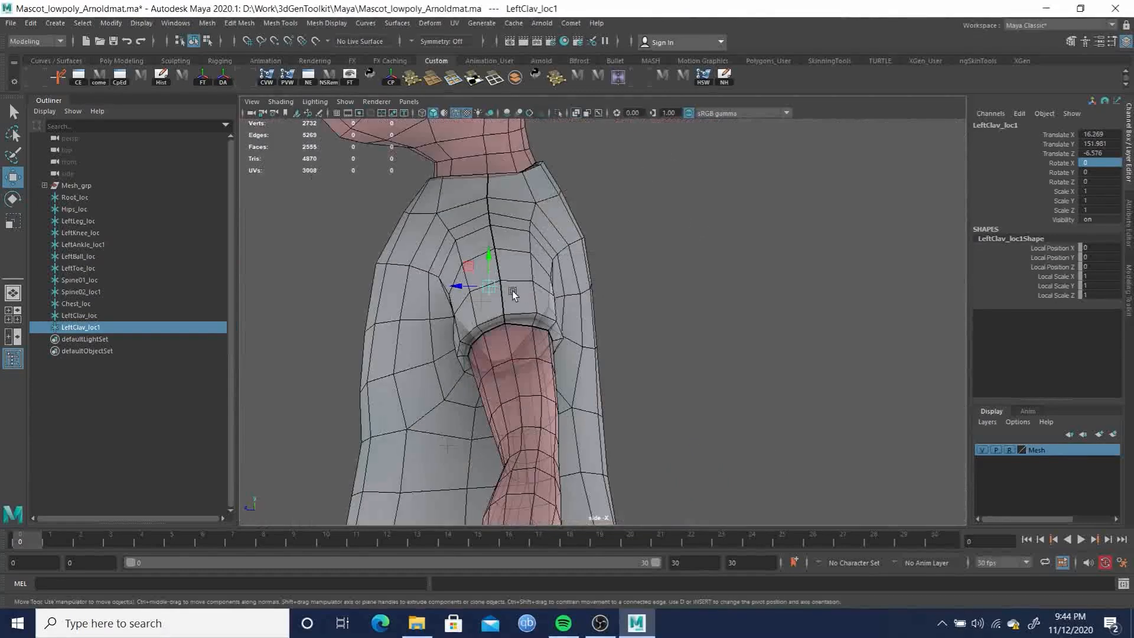
pyautogui.moveTo(456, 282); pyautogui.dragTo(468, 282)
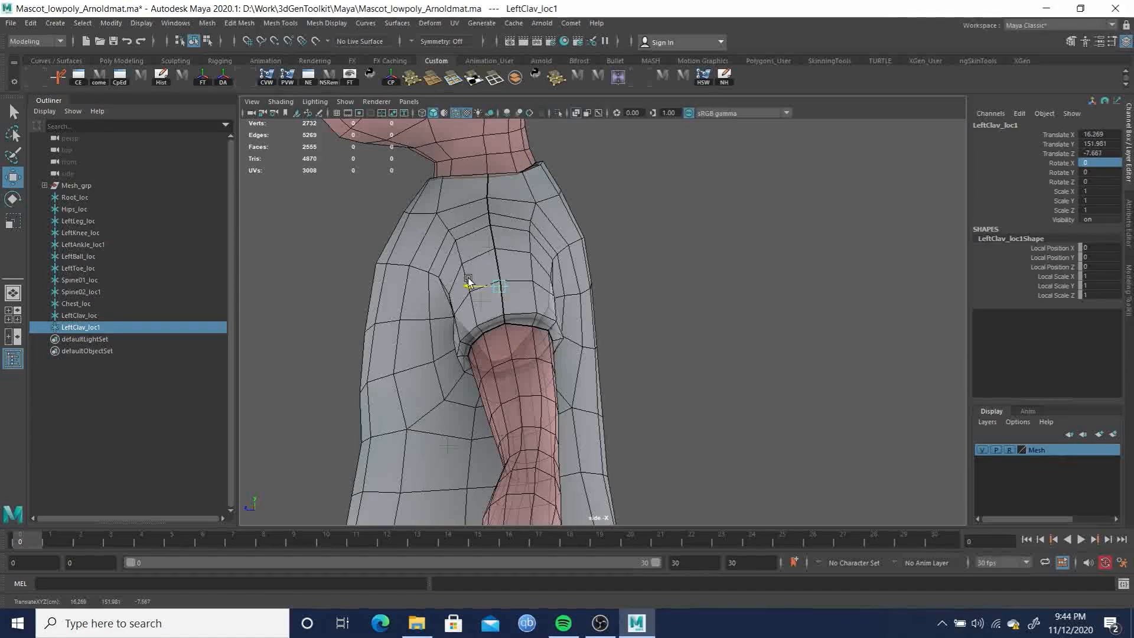
# Fine-tune the shoulder locator to about 15.85 on X and 151.75 on Y, and rename it LeftArm_loc
pyautogui.press('space')
pyautogui.moveTo(560, 321); pyautogui.dragTo(604, 288)
pyautogui.keyDown('alt'); pyautogui.moveTo(641, 323); pyautogui.dragTo(584, 290); pyautogui.keyUp('alt')
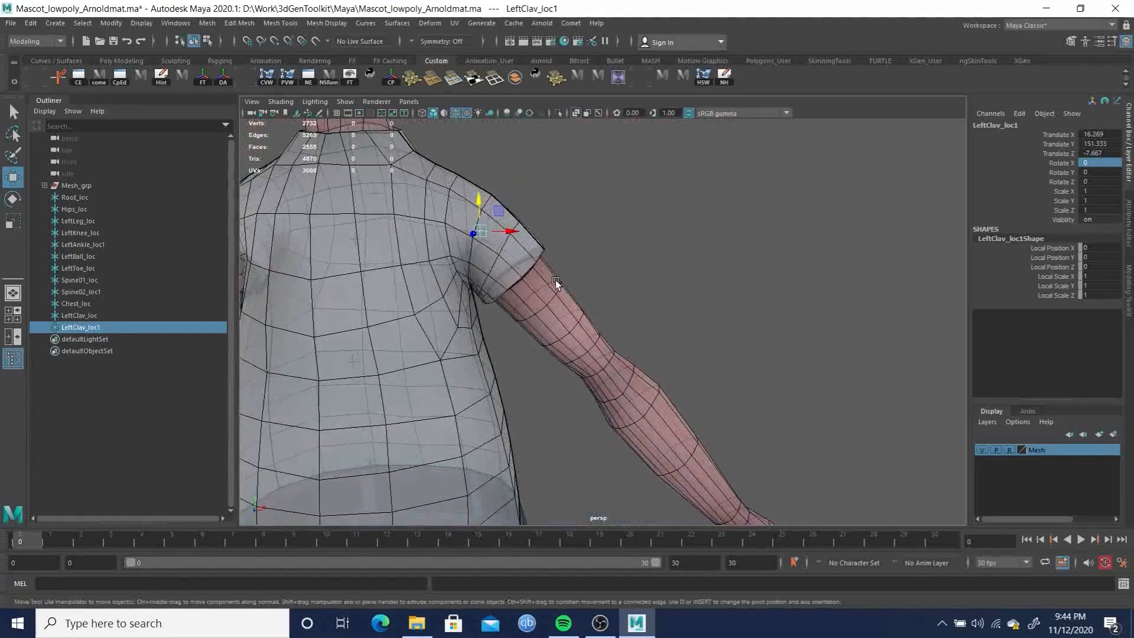
pyautogui.press('space')
pyautogui.moveTo(554, 278); pyautogui.dragTo(553, 312)
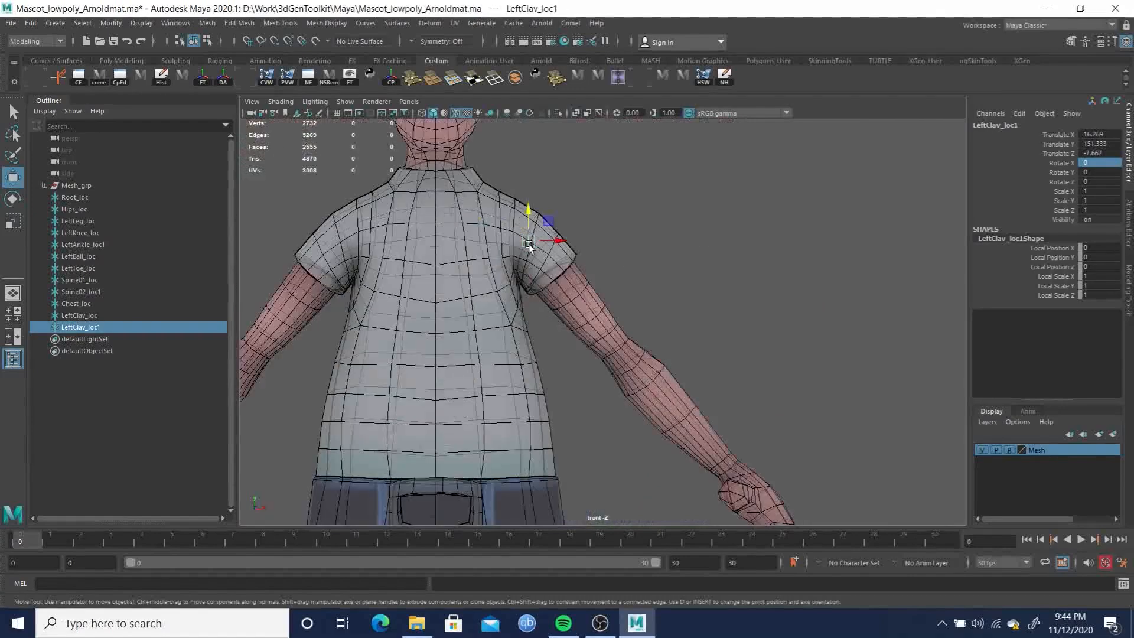
pyautogui.moveTo(564, 245); pyautogui.dragTo(525, 210)
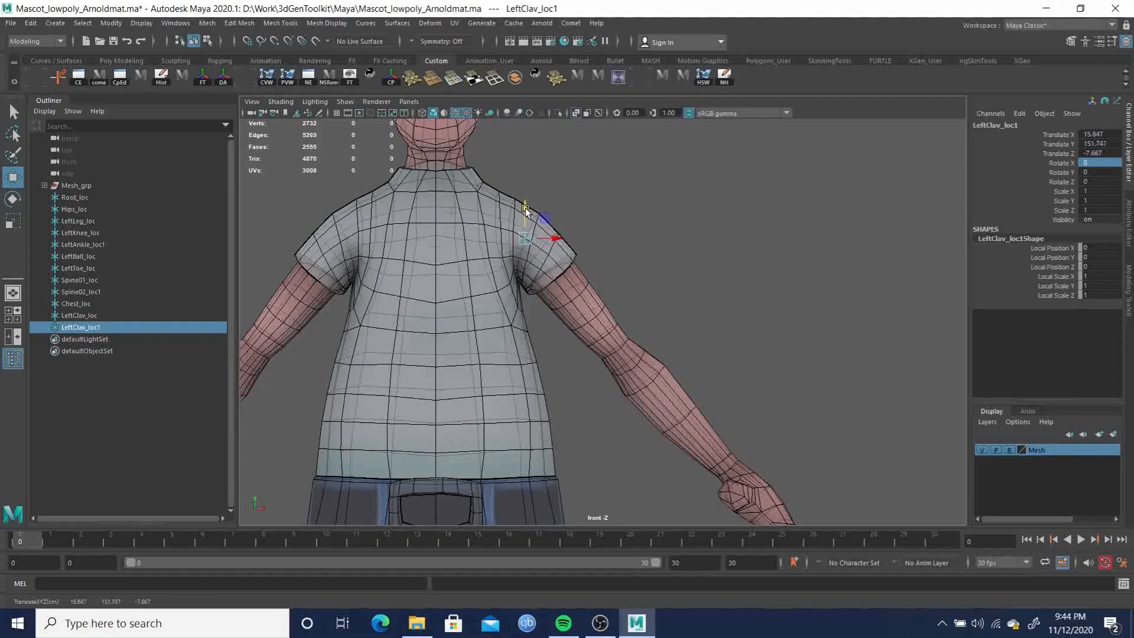
pyautogui.doubleClick(84, 327)
pyautogui.write('LeftArm_')
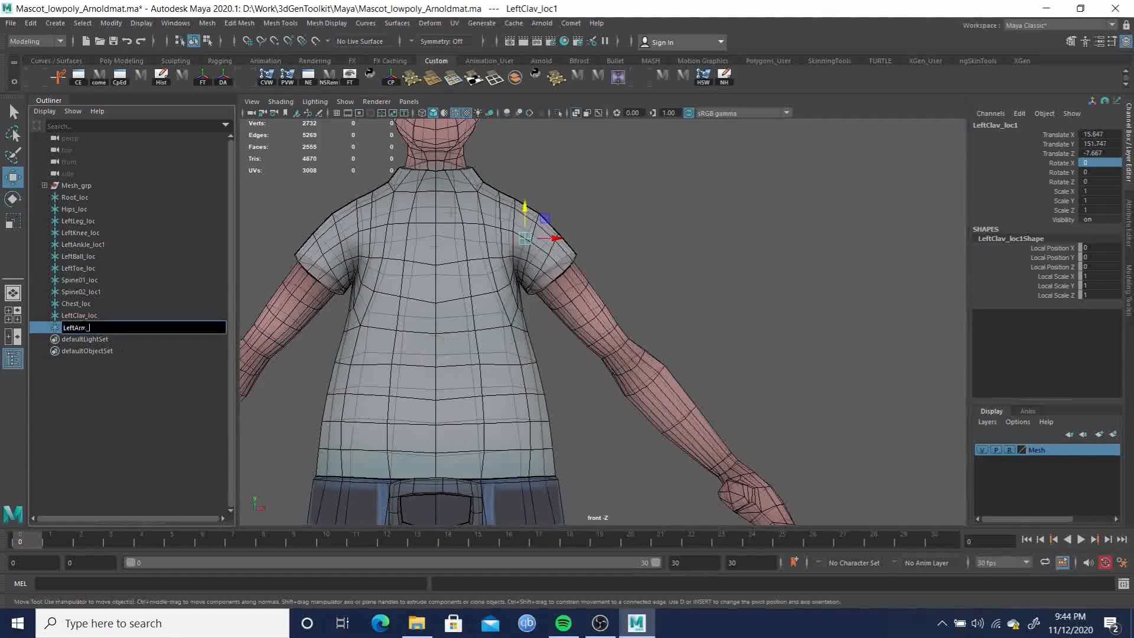
pyautogui.write('loc')
pyautogui.press('Return')
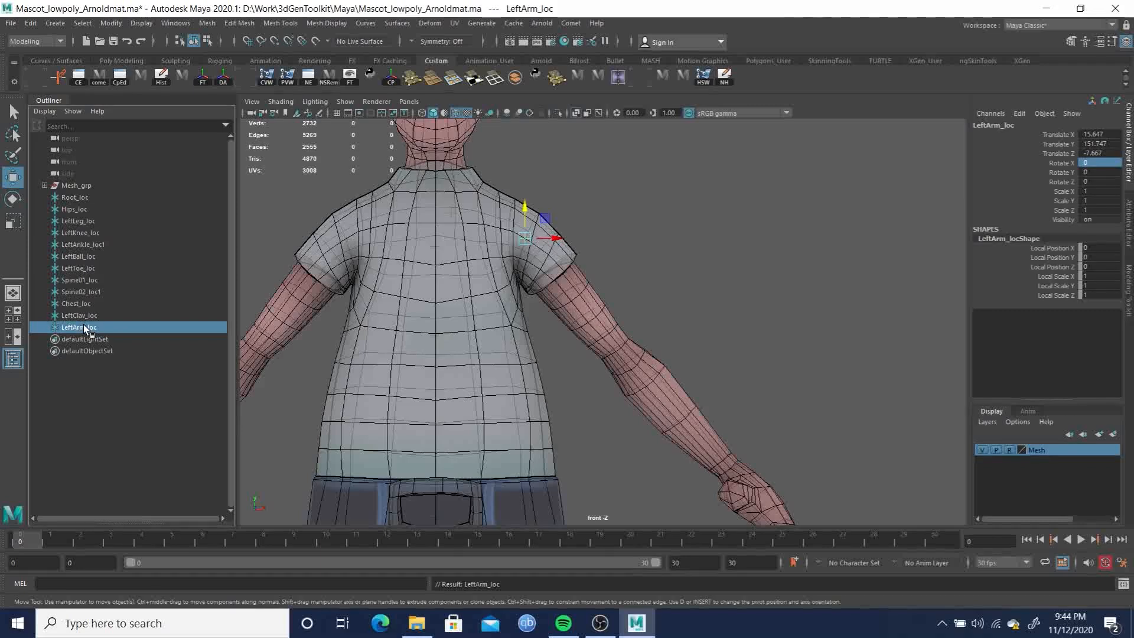
# Duplicate LeftArm_loc and move the copy into the left elbow, to about 32.23 on X, 131.85 on Y and -11.52 on Z
pyautogui.hotkey('ctrl', 'd')
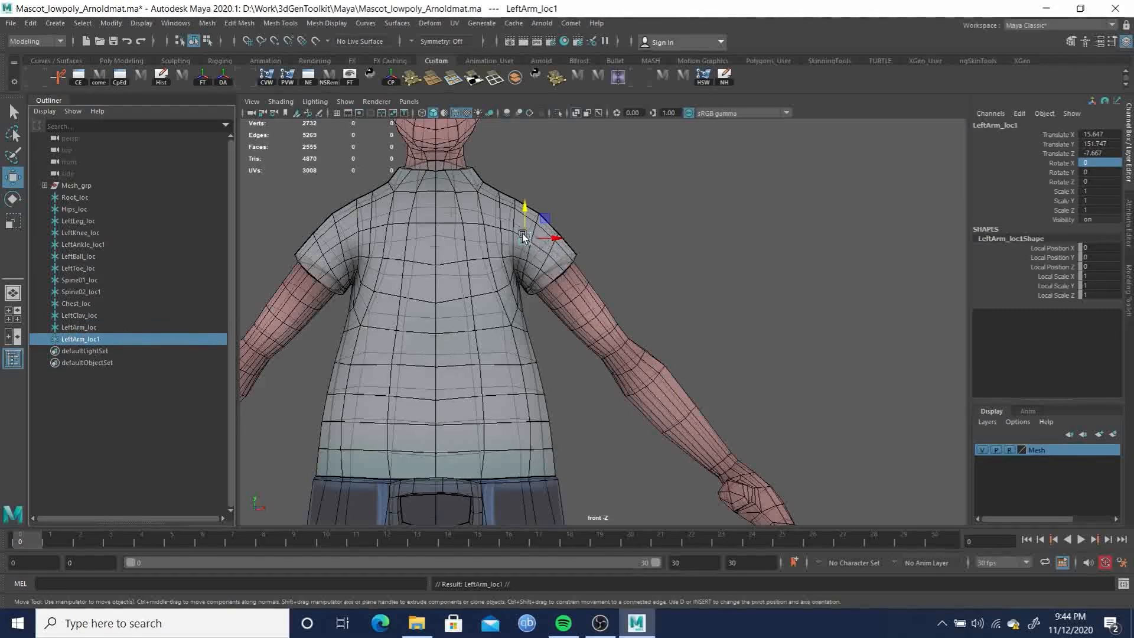
pyautogui.moveTo(526, 236); pyautogui.dragTo(618, 349)
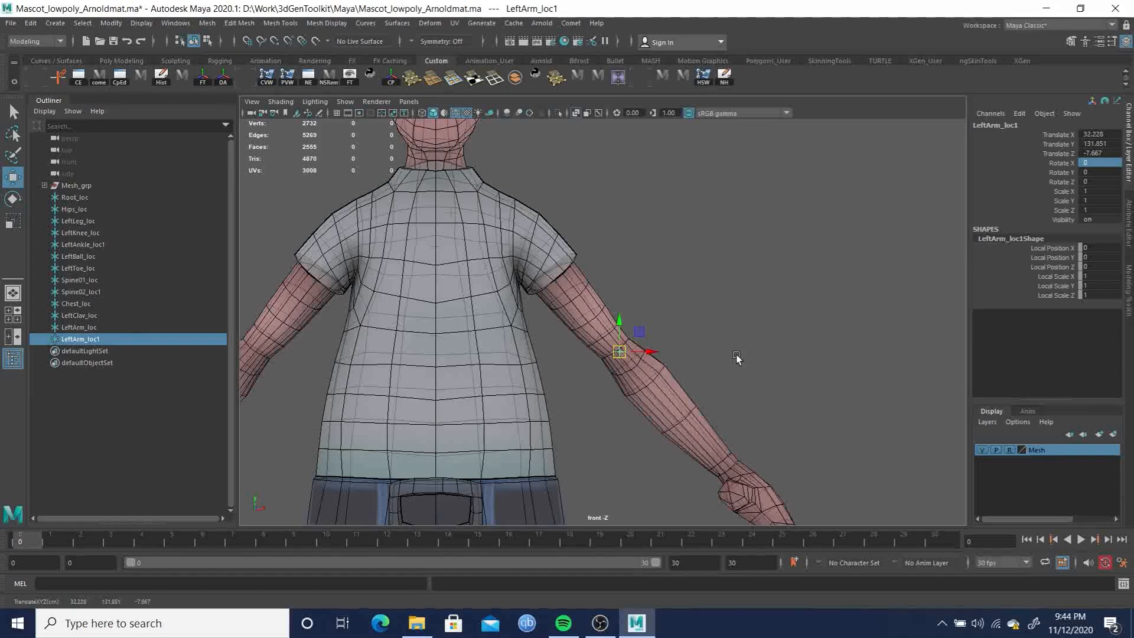
pyautogui.press('space')
pyautogui.moveTo(672, 325); pyautogui.dragTo(715, 326)
pyautogui.keyDown('alt'); pyautogui.moveTo(653, 398); pyautogui.dragTo(645, 298, button='middle'); pyautogui.keyUp('alt')
pyautogui.keyDown('alt'); pyautogui.moveTo(645, 321); pyautogui.dragTo(647, 334); pyautogui.keyUp('alt')
pyautogui.moveTo(460, 368); pyautogui.dragTo(492, 360)
pyautogui.press('space')
pyautogui.moveTo(538, 393); pyautogui.dragTo(741, 364)
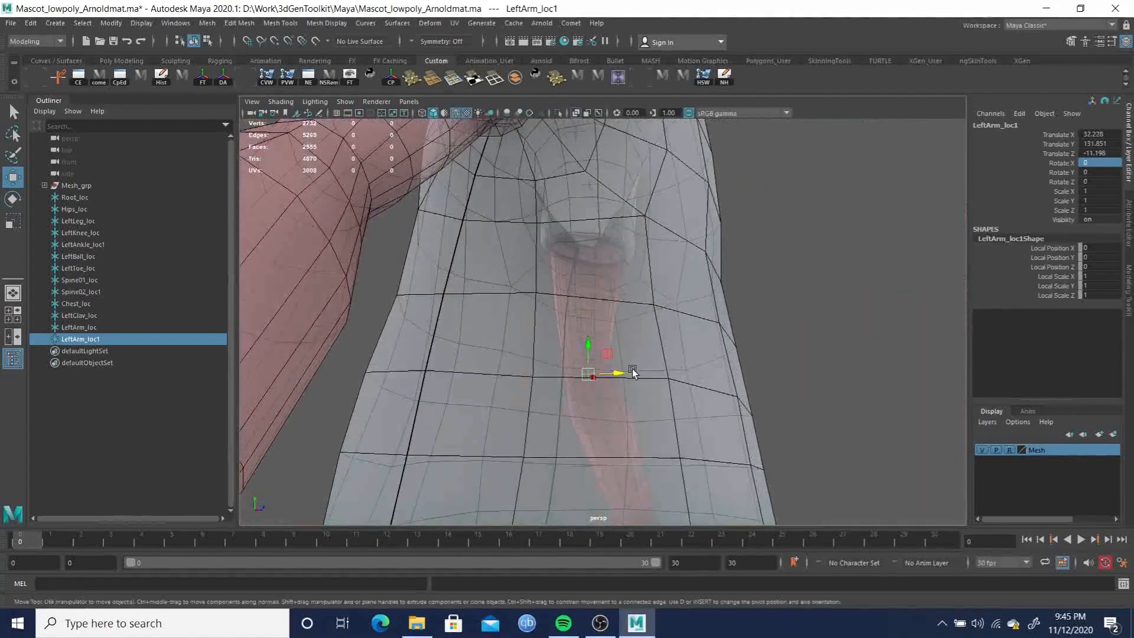
pyautogui.moveTo(620, 374); pyautogui.dragTo(618, 377)
pyautogui.keyDown('alt'); pyautogui.moveTo(708, 378); pyautogui.dragTo(495, 422); pyautogui.keyUp('alt')
pyautogui.keyDown('alt'); pyautogui.moveTo(533, 326); pyautogui.dragTo(551, 326, button='middle'); pyautogui.keyUp('alt')
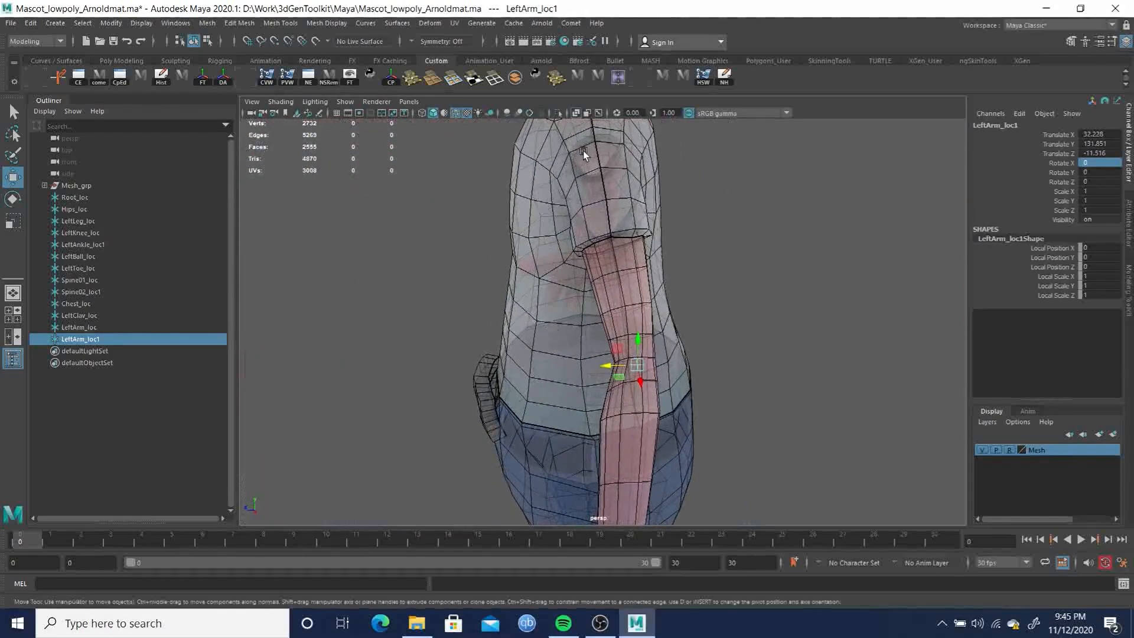
# Fine-tune the elbow locator in the front and side views to about 32.02 on X, 132.27 on Y and -11.77 on Z
pyautogui.keyDown('alt'); pyautogui.moveTo(649, 372); pyautogui.dragTo(714, 278); pyautogui.keyUp('alt')
pyautogui.moveTo(652, 353); pyautogui.dragTo(649, 355)
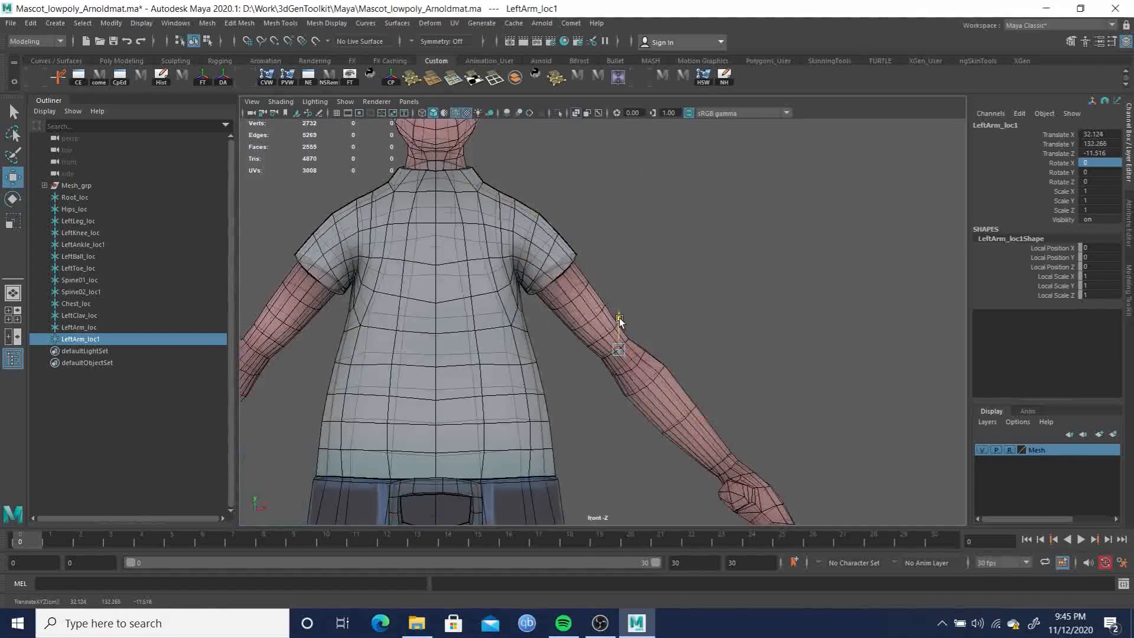
pyautogui.moveTo(658, 347); pyautogui.dragTo(646, 347)
pyautogui.press('space')
pyautogui.moveTo(734, 362); pyautogui.dragTo(800, 362)
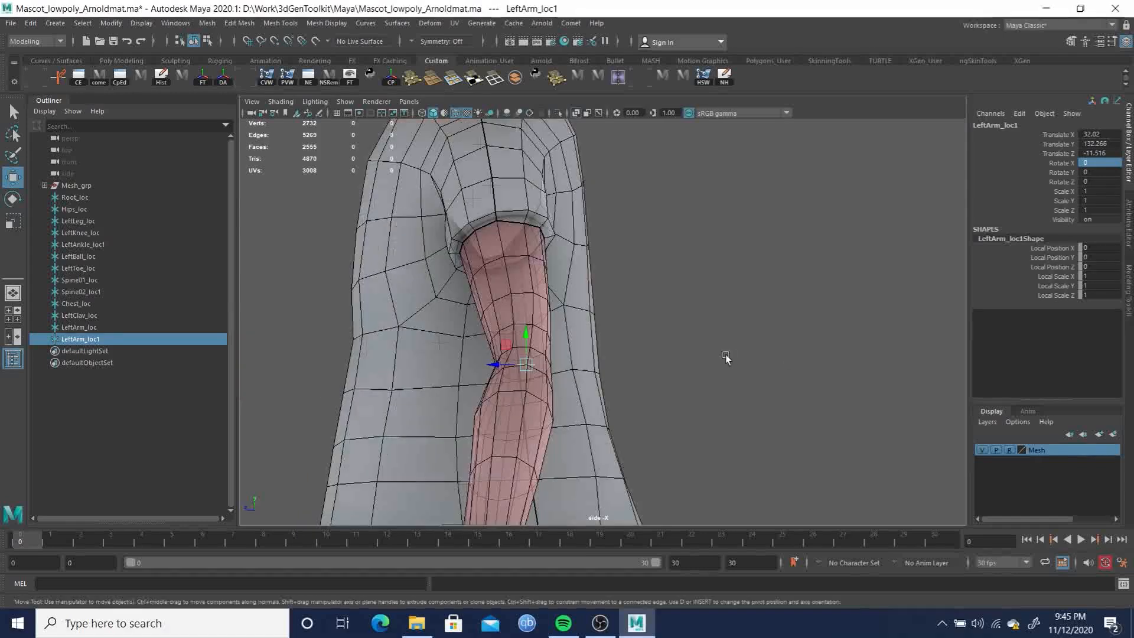
pyautogui.moveTo(497, 365); pyautogui.dragTo(500, 366)
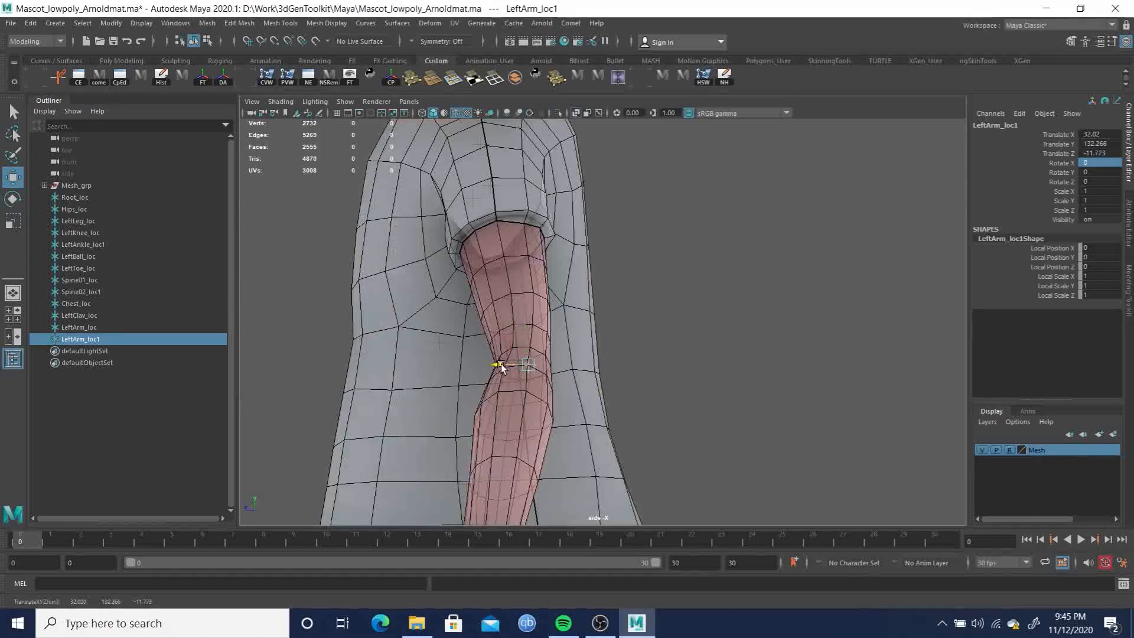
# Return to the front view and rename the elbow locator LeftElbow_loc
pyautogui.keyDown('alt'); pyautogui.moveTo(634, 401); pyautogui.dragTo(686, 303, button='middle'); pyautogui.keyUp('alt')
pyautogui.keyDown('alt'); pyautogui.moveTo(686, 304); pyautogui.dragTo(587, 304, button='right'); pyautogui.keyUp('alt')
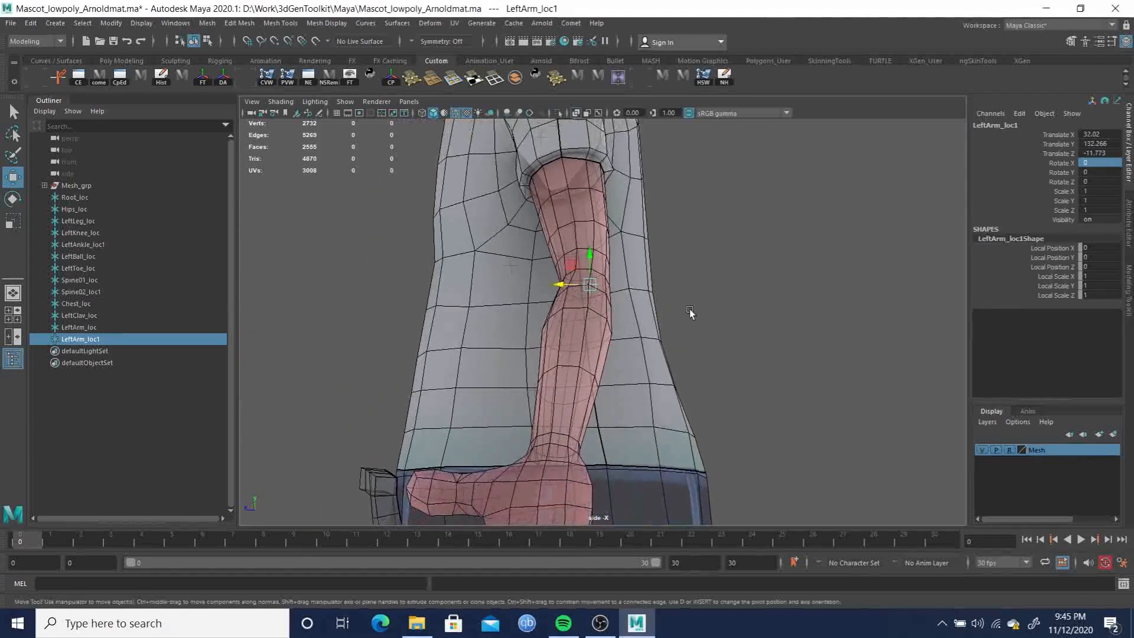
pyautogui.keyDown('alt'); pyautogui.moveTo(696, 313); pyautogui.dragTo(650, 306, button='right'); pyautogui.keyUp('alt')
pyautogui.press('space')
pyautogui.moveTo(649, 305); pyautogui.dragTo(656, 335)
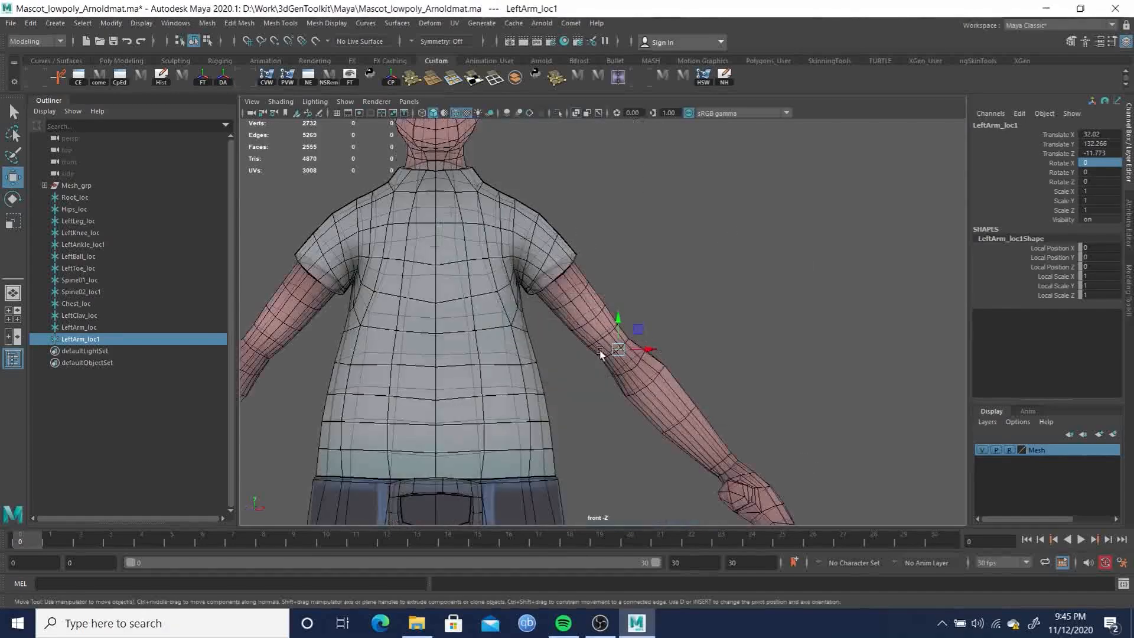
pyautogui.press('f')
pyautogui.keyDown('alt'); pyautogui.moveTo(684, 358); pyautogui.dragTo(407, 254, button='right'); pyautogui.keyUp('alt')
pyautogui.keyDown('alt'); pyautogui.moveTo(508, 296); pyautogui.dragTo(431, 276, button='right'); pyautogui.keyUp('alt')
pyautogui.keyDown('alt'); pyautogui.moveTo(682, 338); pyautogui.dragTo(617, 264, button='middle'); pyautogui.keyUp('alt')
pyautogui.doubleClick(80, 339)
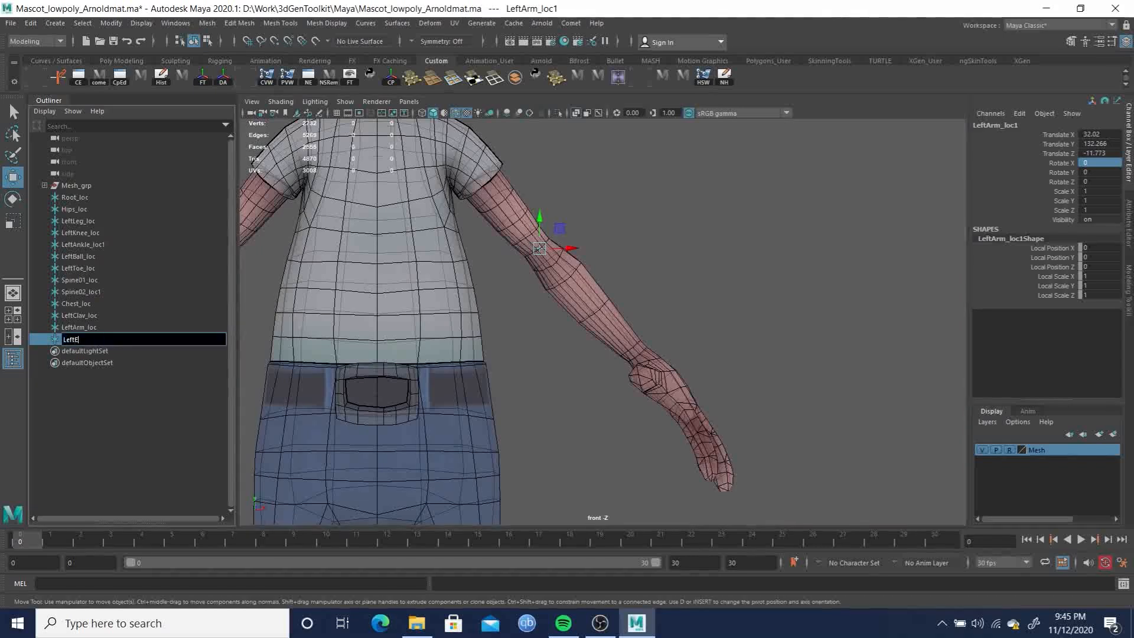
pyautogui.press('Return')
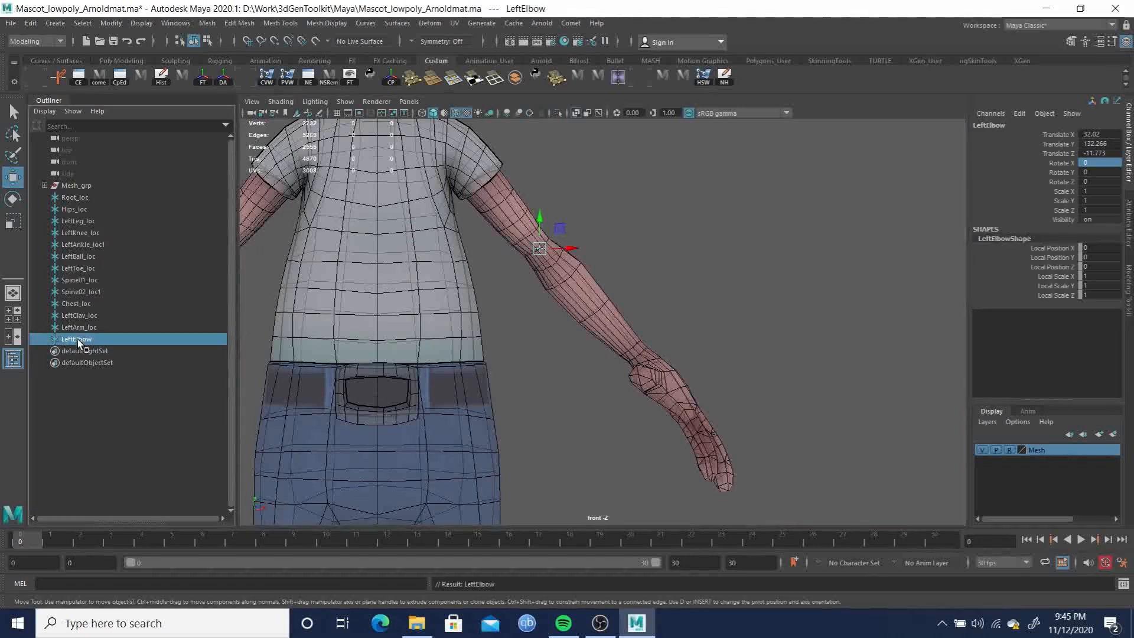
pyautogui.doubleClick(79, 340)
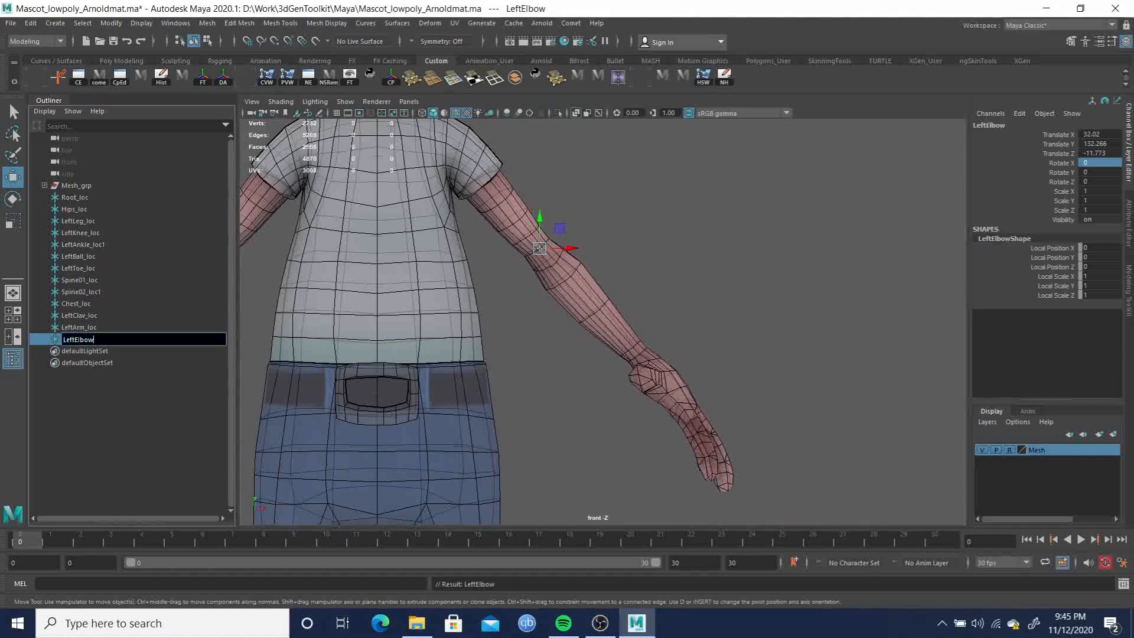
pyautogui.write('_loc')
pyautogui.press('Return')
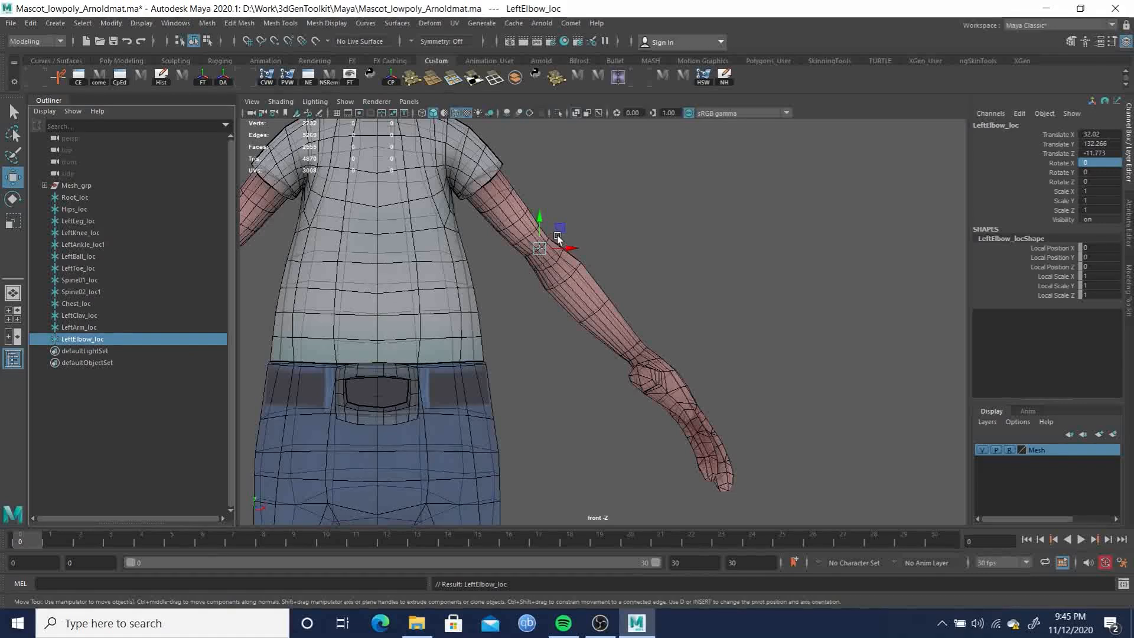
# Duplicate LeftElbow_loc, move the copy to the left wrist at about 54.23 on X and 109.94 on Y, and rename it LeftHand_loc
pyautogui.hotkey('ctrl', 'd')
pyautogui.moveTo(539, 250); pyautogui.dragTo(651, 362)
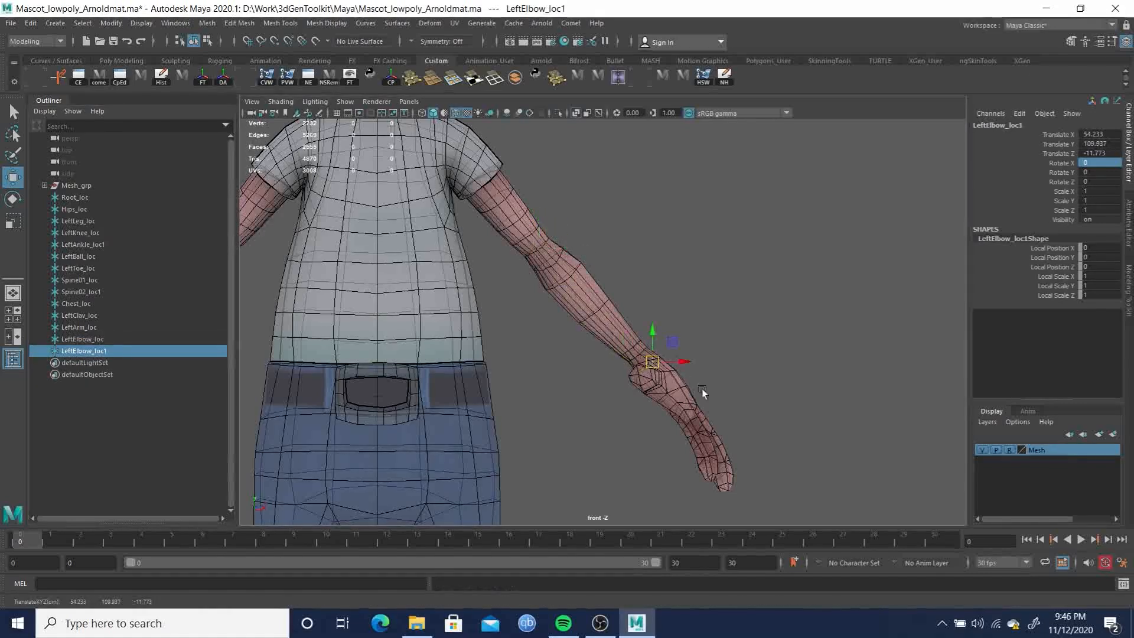
pyautogui.doubleClick(74, 352)
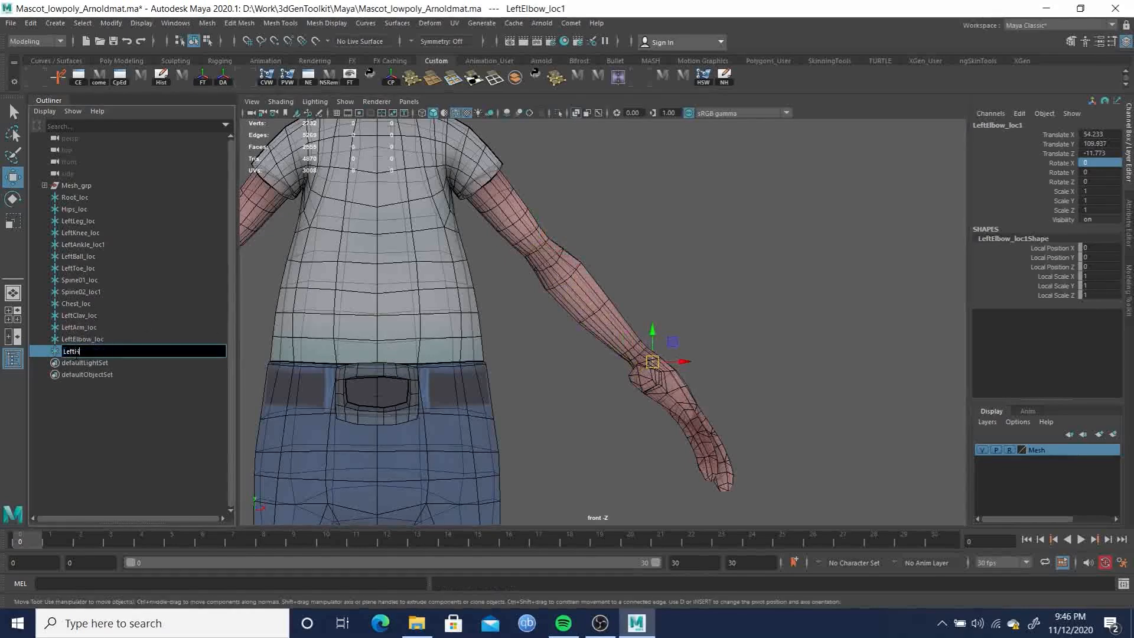
pyautogui.press('Return')
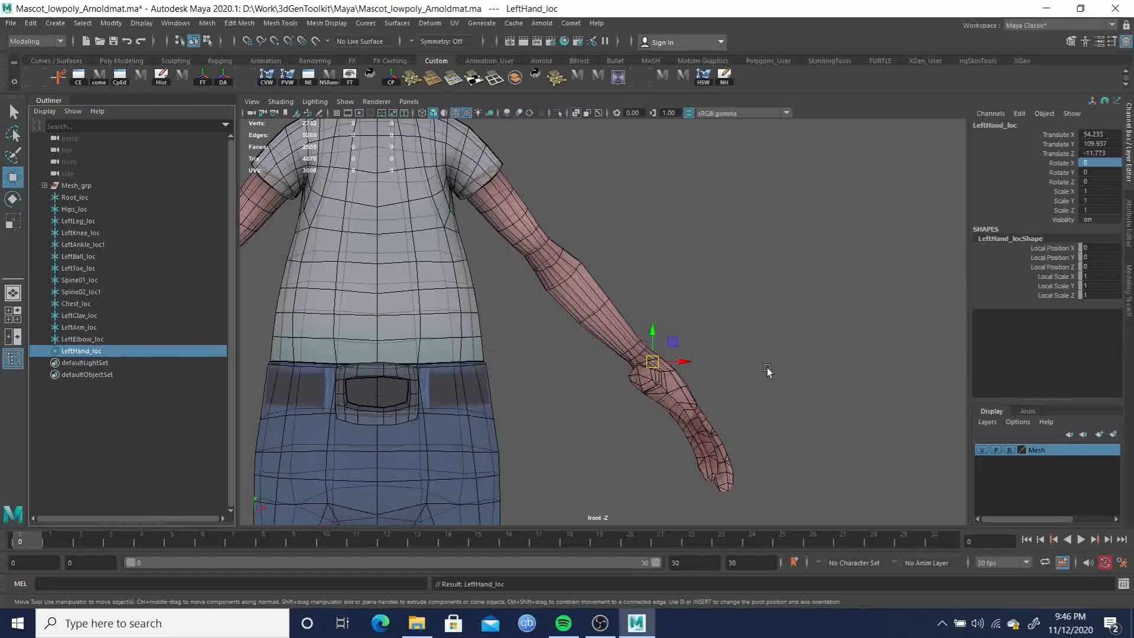
# In the perspective view, move LeftHand_loc forward to about -6.91 on Z
pyautogui.press('space')
pyautogui.moveTo(766, 372); pyautogui.dragTo(764, 341)
pyautogui.keyDown('alt'); pyautogui.moveTo(772, 404); pyautogui.dragTo(612, 385); pyautogui.keyUp('alt')
pyautogui.moveTo(653, 458); pyautogui.dragTo(709, 434)
# In the front view, center LeftHand_loc in the wrist at about 51.46 on X and 111.21 on Y
pyautogui.press('space')
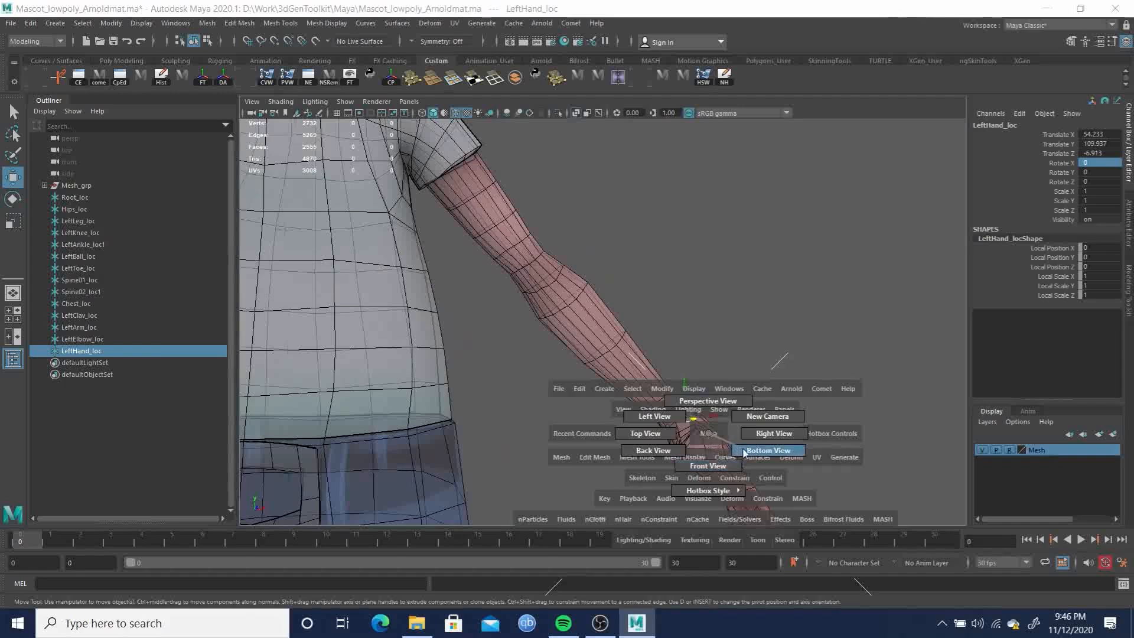
pyautogui.click(709, 466)
pyautogui.press('f')
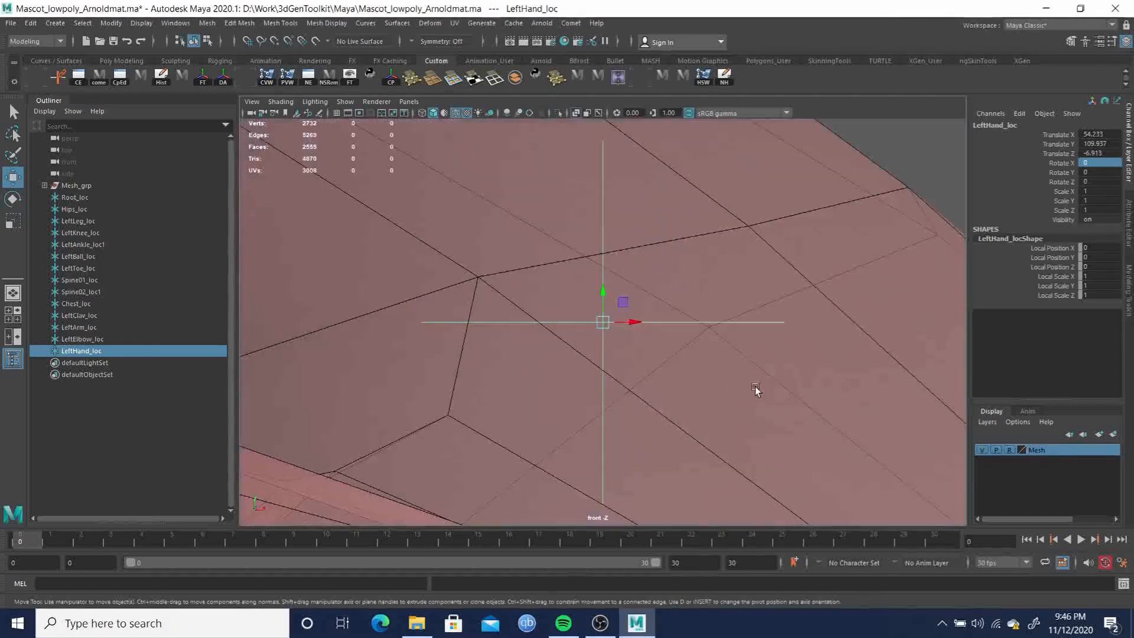
pyautogui.keyDown('alt'); pyautogui.moveTo(755, 392); pyautogui.dragTo(346, 318, button='right'); pyautogui.keyUp('alt')
pyautogui.moveTo(603, 326); pyautogui.dragTo(567, 309)
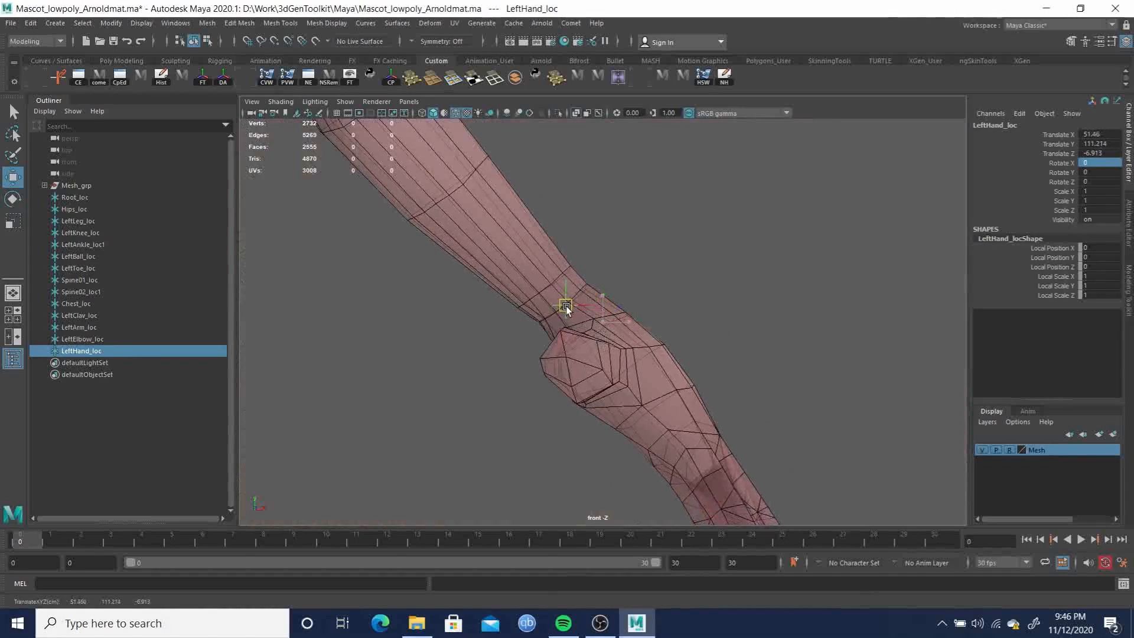
# Nudge LeftHand_loc to about 51.42 on X and -7.09 on Z to fit the wrist's depth
pyautogui.press('space')
pyautogui.moveTo(715, 336); pyautogui.dragTo(777, 331)
pyautogui.moveTo(554, 449); pyautogui.dragTo(528, 453)
pyautogui.keyDown('alt'); pyautogui.moveTo(678, 400); pyautogui.dragTo(703, 400); pyautogui.keyUp('alt')
pyautogui.press('space')
pyautogui.click(582, 425)
# Examine the character's shoulders, arms and left hand from several angles, checking the wrist locator and the finger layout
pyautogui.keyDown('alt'); pyautogui.moveTo(582, 426); pyautogui.dragTo(593, 311); pyautogui.keyUp('alt')
pyautogui.keyDown('alt'); pyautogui.moveTo(593, 312); pyautogui.dragTo(639, 299, button='right'); pyautogui.keyUp('alt')
pyautogui.keyDown('alt'); pyautogui.moveTo(639, 299); pyautogui.dragTo(647, 262); pyautogui.keyUp('alt')
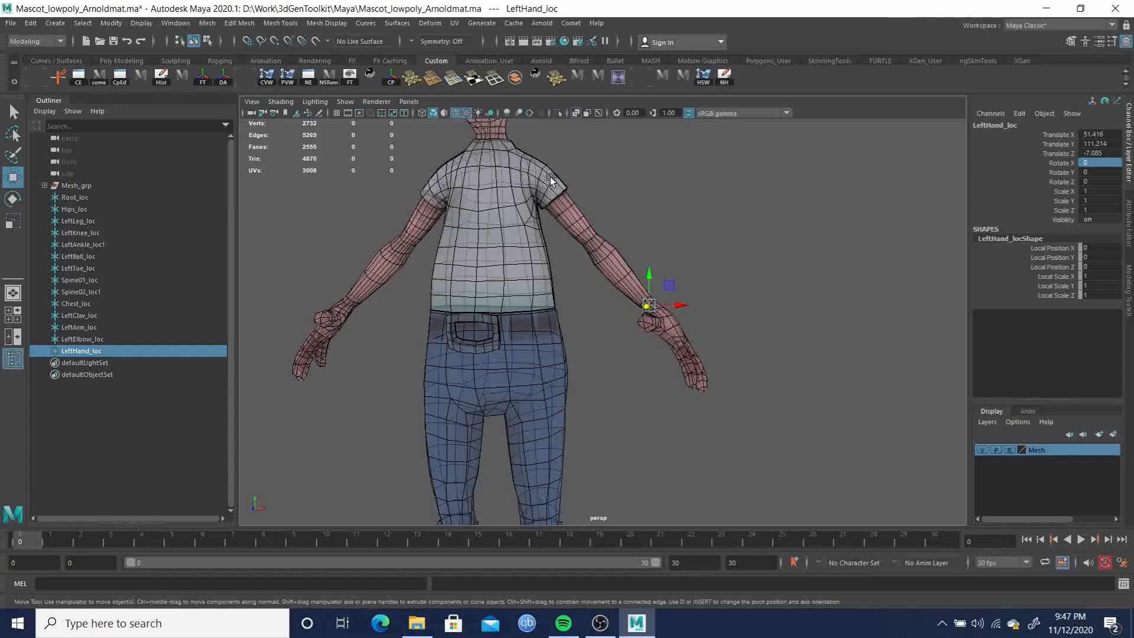
pyautogui.keyDown('alt'); pyautogui.moveTo(508, 242); pyautogui.dragTo(524, 249); pyautogui.keyUp('alt')
pyautogui.keyDown('alt'); pyautogui.moveTo(524, 249); pyautogui.dragTo(629, 305, button='middle'); pyautogui.keyUp('alt')
pyautogui.keyDown('alt'); pyautogui.moveTo(584, 286); pyautogui.dragTo(618, 257); pyautogui.keyUp('alt')
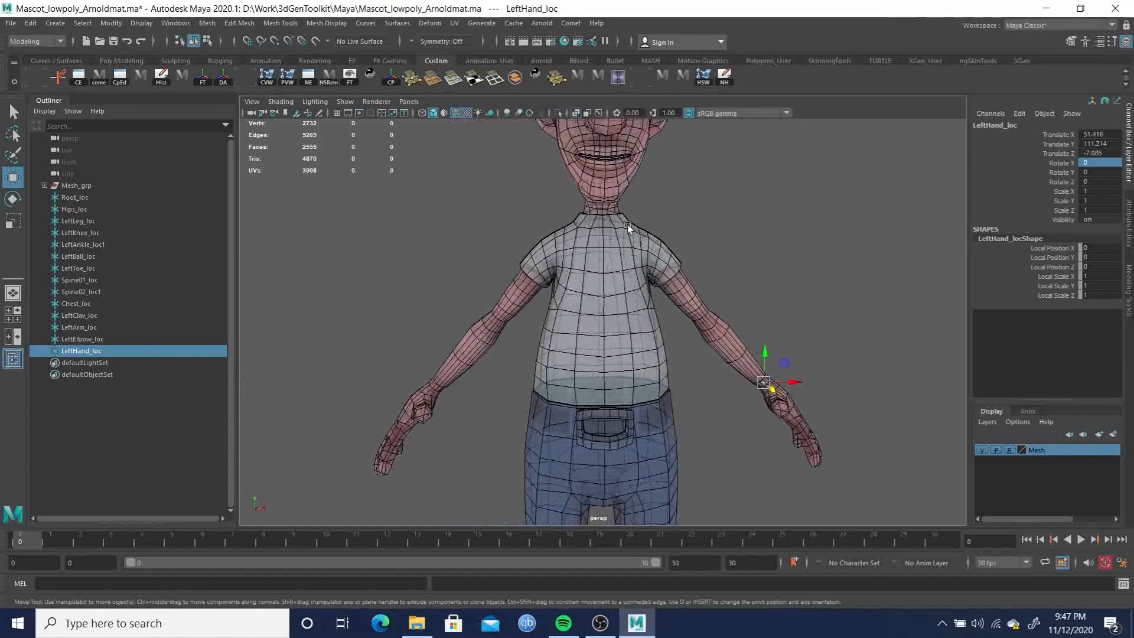
pyautogui.keyDown('alt'); pyautogui.moveTo(637, 232); pyautogui.dragTo(617, 248, button='middle'); pyautogui.keyUp('alt')
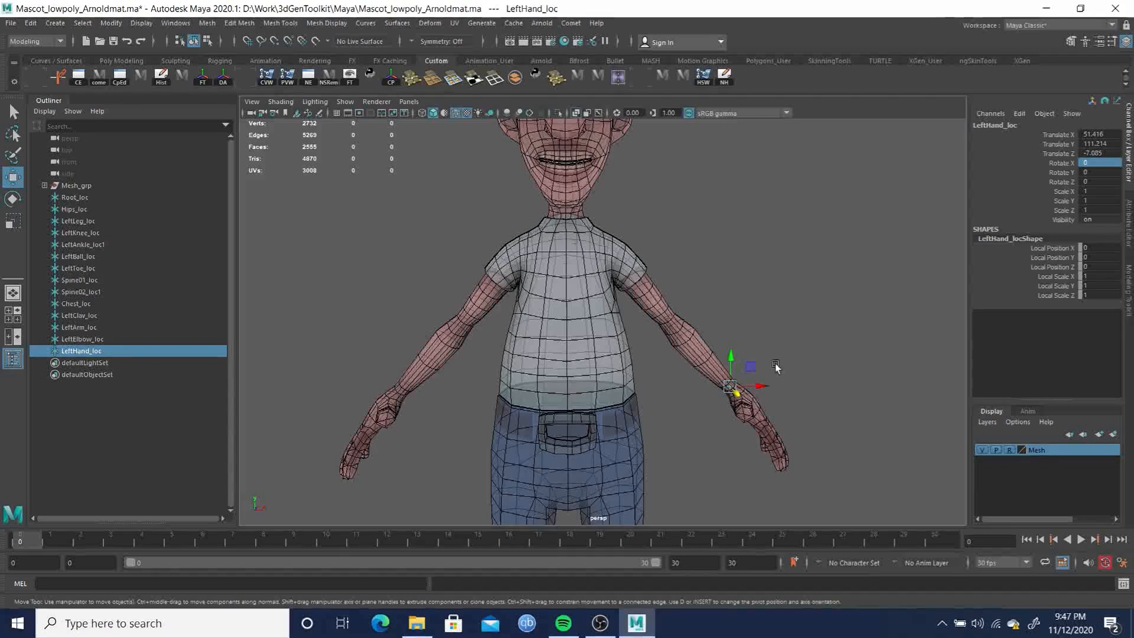
pyautogui.keyDown('alt'); pyautogui.moveTo(820, 370); pyautogui.dragTo(716, 384); pyautogui.keyUp('alt')
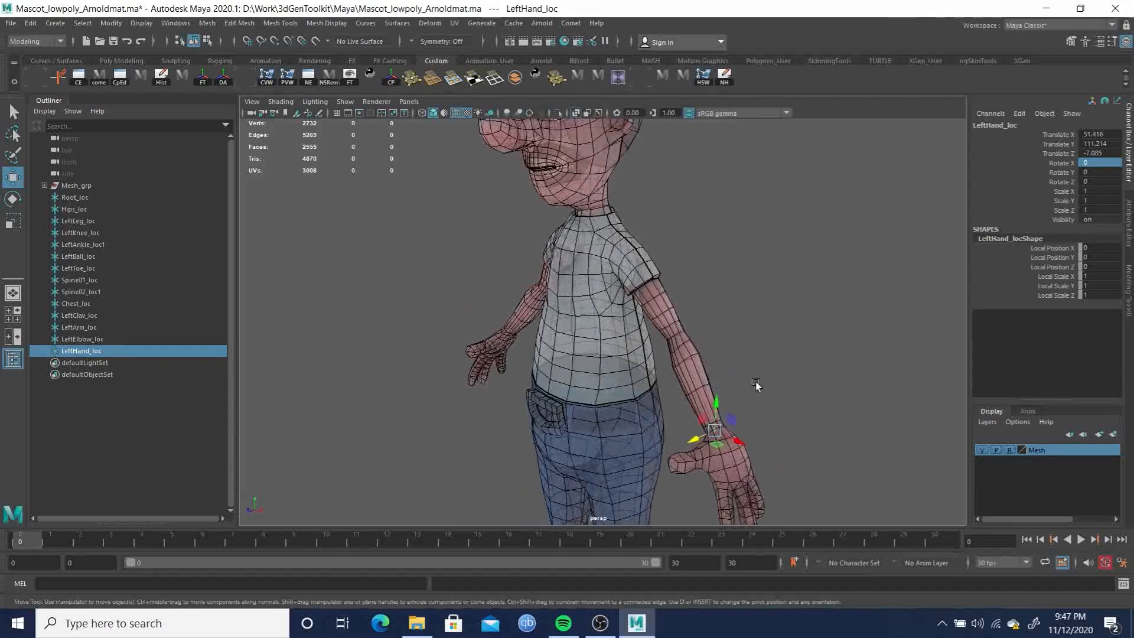
pyautogui.keyDown('alt'); pyautogui.moveTo(748, 367); pyautogui.dragTo(732, 220, button='middle'); pyautogui.keyUp('alt')
pyautogui.keyDown('alt'); pyautogui.moveTo(732, 221); pyautogui.dragTo(628, 248, button='right'); pyautogui.keyUp('alt')
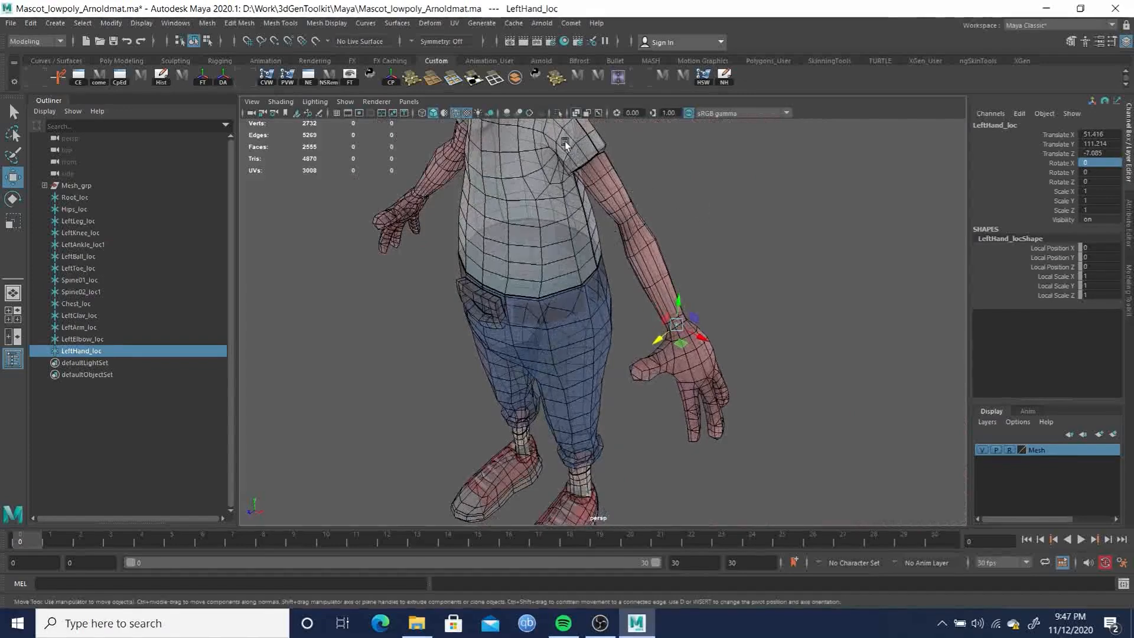
pyautogui.keyDown('alt'); pyautogui.moveTo(615, 265); pyautogui.dragTo(776, 334, button='right'); pyautogui.keyUp('alt')
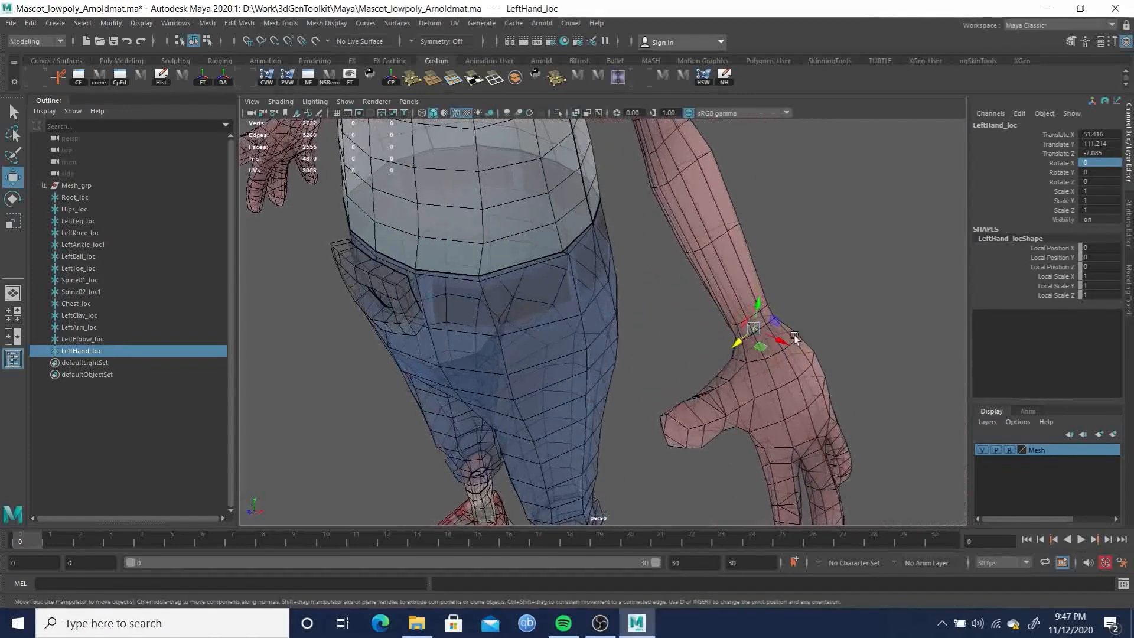
pyautogui.keyDown('alt'); pyautogui.moveTo(791, 310); pyautogui.dragTo(739, 259, button='middle'); pyautogui.keyUp('alt')
pyautogui.keyDown('alt'); pyautogui.moveTo(739, 258); pyautogui.dragTo(780, 245); pyautogui.keyUp('alt')
pyautogui.keyDown('alt'); pyautogui.moveTo(780, 244); pyautogui.dragTo(805, 315, button='right'); pyautogui.keyUp('alt')
pyautogui.keyDown('alt'); pyautogui.moveTo(805, 316); pyautogui.dragTo(802, 307); pyautogui.keyUp('alt')
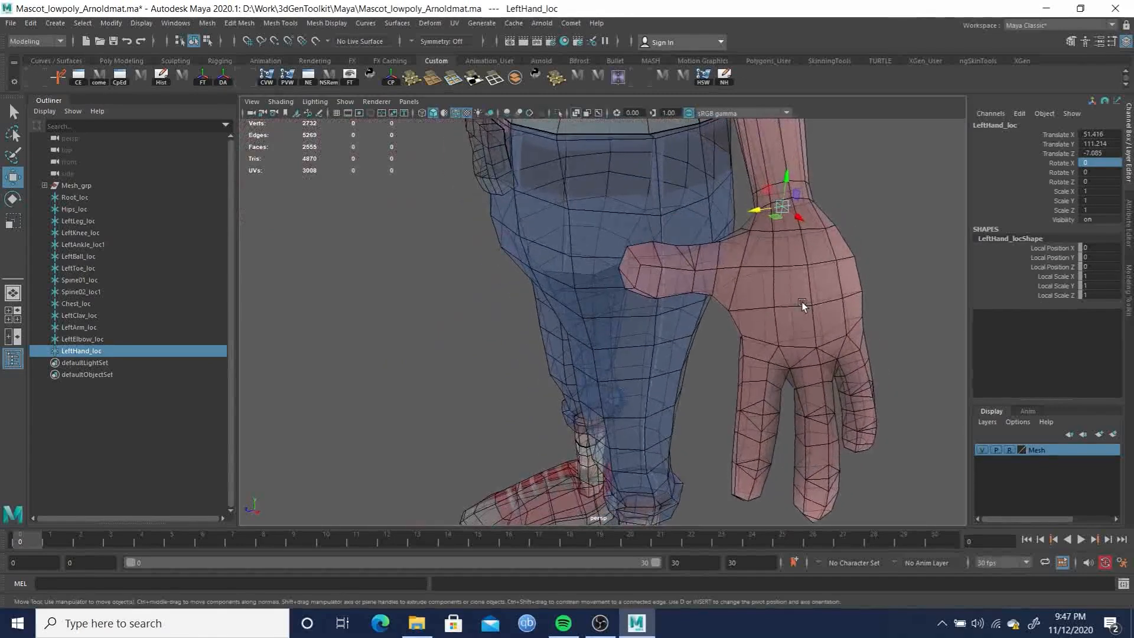
pyautogui.keyDown('alt'); pyautogui.moveTo(836, 289); pyautogui.dragTo(832, 286, button='middle'); pyautogui.keyUp('alt')
pyautogui.keyDown('alt'); pyautogui.moveTo(832, 284); pyautogui.dragTo(669, 247); pyautogui.keyUp('alt')
pyautogui.keyDown('alt'); pyautogui.moveTo(669, 247); pyautogui.dragTo(703, 291, button='middle'); pyautogui.keyUp('alt')
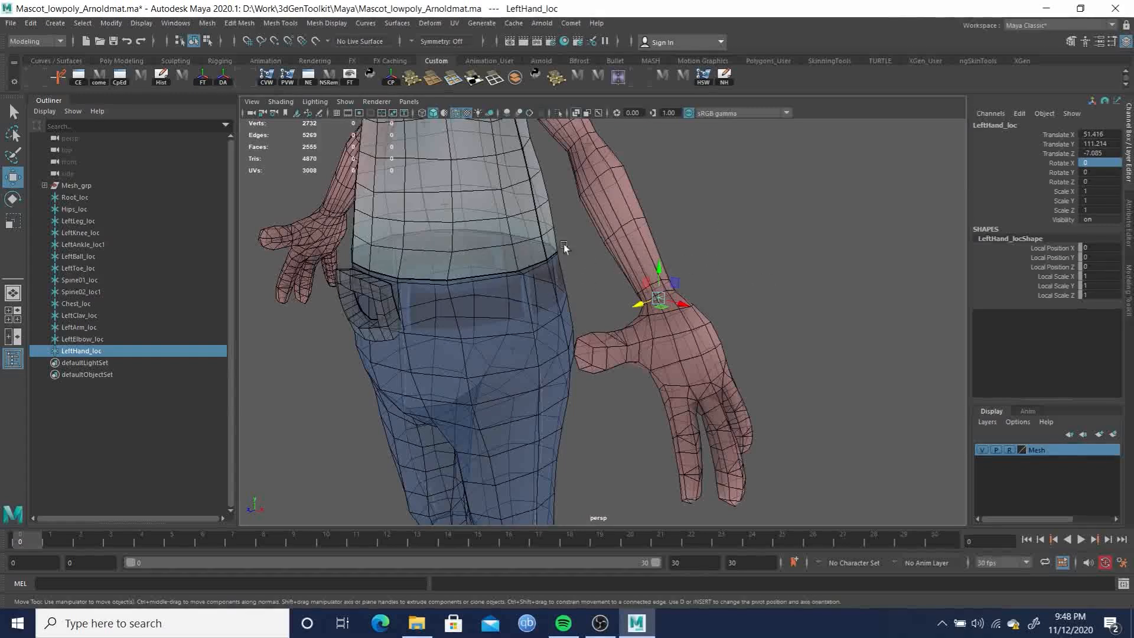
# Duplicate LeftHand_loc and move the copy to the left index finger's base knuckle, about 61.77, 100.22, -0.17
pyautogui.keyDown('alt'); pyautogui.moveTo(554, 241); pyautogui.dragTo(646, 367, button='middle'); pyautogui.keyUp('alt')
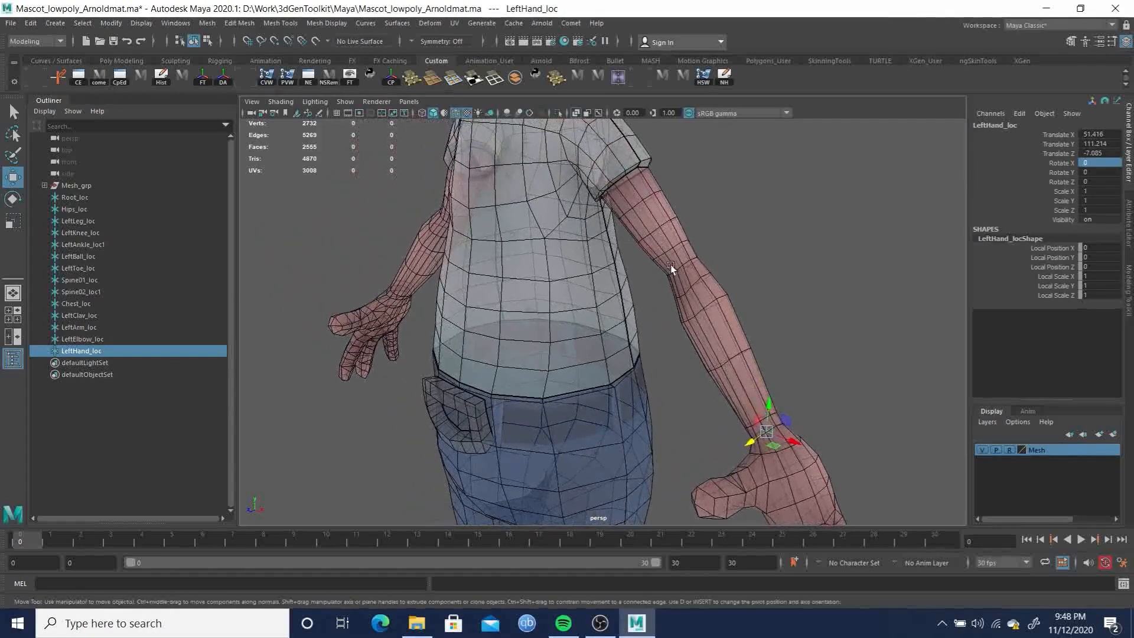
pyautogui.keyDown('alt'); pyautogui.moveTo(753, 388); pyautogui.dragTo(622, 279); pyautogui.keyUp('alt')
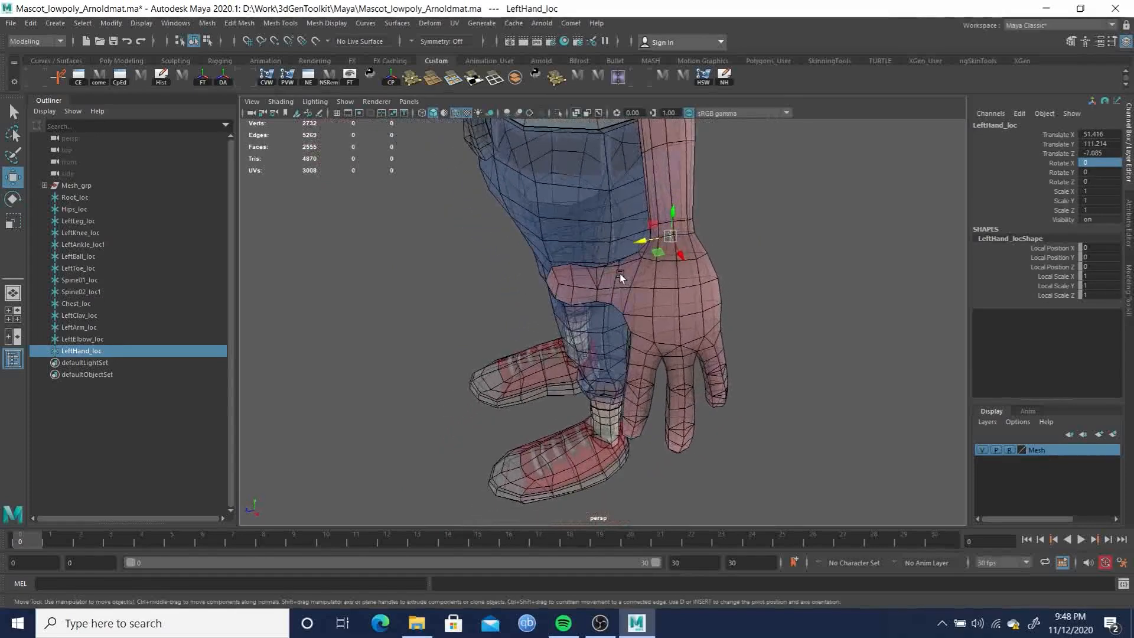
pyautogui.hotkey('ctrl', 'd')
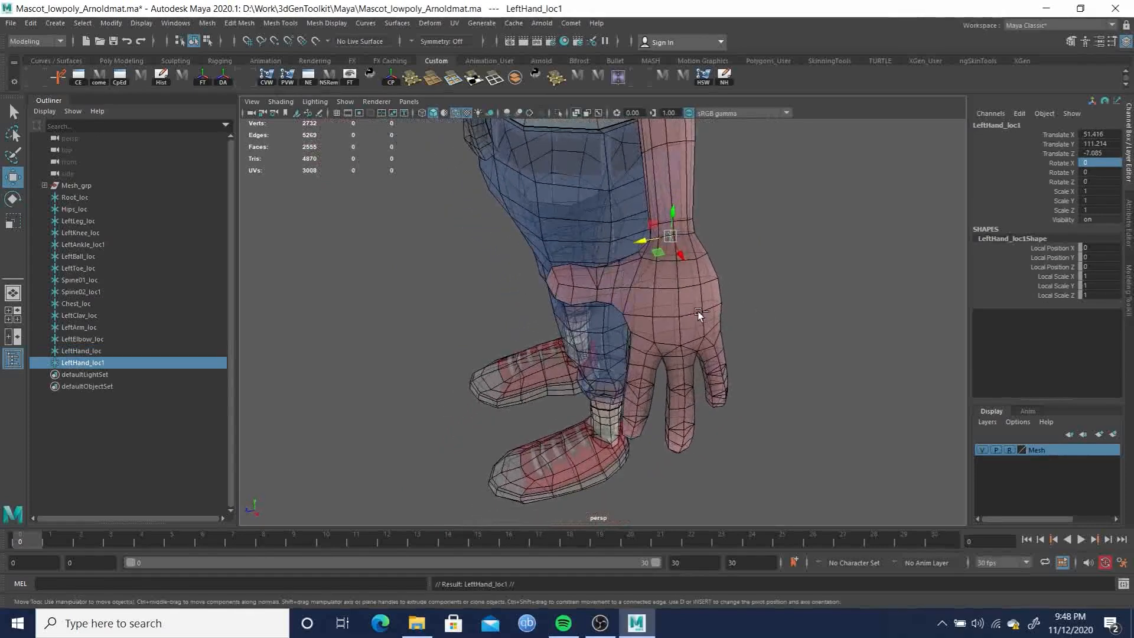
pyautogui.keyDown('alt'); pyautogui.moveTo(673, 292); pyautogui.dragTo(743, 243); pyautogui.keyUp('alt')
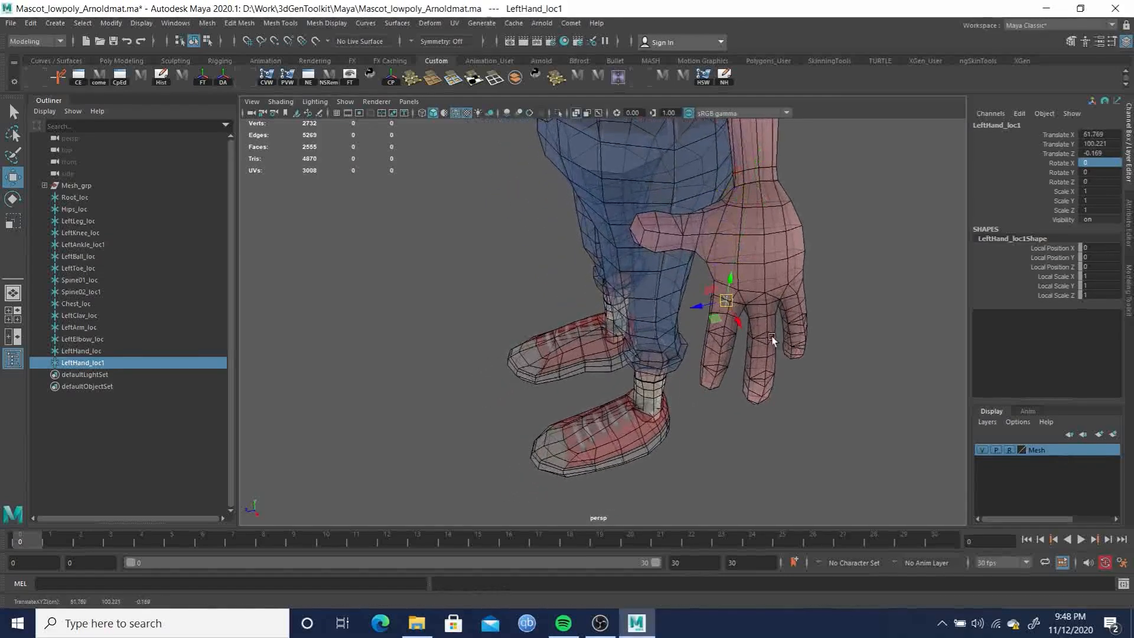
# Center the new locator inside the index finger's base knuckle at about 60.69, 99.50, -0.64
pyautogui.press('f')
pyautogui.keyDown('alt'); pyautogui.moveTo(744, 323); pyautogui.dragTo(833, 320); pyautogui.keyUp('alt')
pyautogui.keyDown('alt'); pyautogui.moveTo(833, 319); pyautogui.dragTo(460, 264, button='right'); pyautogui.keyUp('alt')
pyautogui.keyDown('alt'); pyautogui.moveTo(460, 263); pyautogui.dragTo(577, 340); pyautogui.keyUp('alt')
pyautogui.keyDown('alt'); pyautogui.moveTo(699, 347); pyautogui.dragTo(542, 358); pyautogui.keyUp('alt')
pyautogui.moveTo(607, 325); pyautogui.dragTo(759, 286)
pyautogui.moveTo(593, 306); pyautogui.dragTo(594, 308)
# Rotate the base knuckle locator to follow the index finger's direction, about 8.05, -12.86 and -55.57 degrees on X, Y and Z
pyautogui.press('e')
pyautogui.keyDown('alt'); pyautogui.moveTo(677, 318); pyautogui.dragTo(415, 376); pyautogui.keyUp('alt')
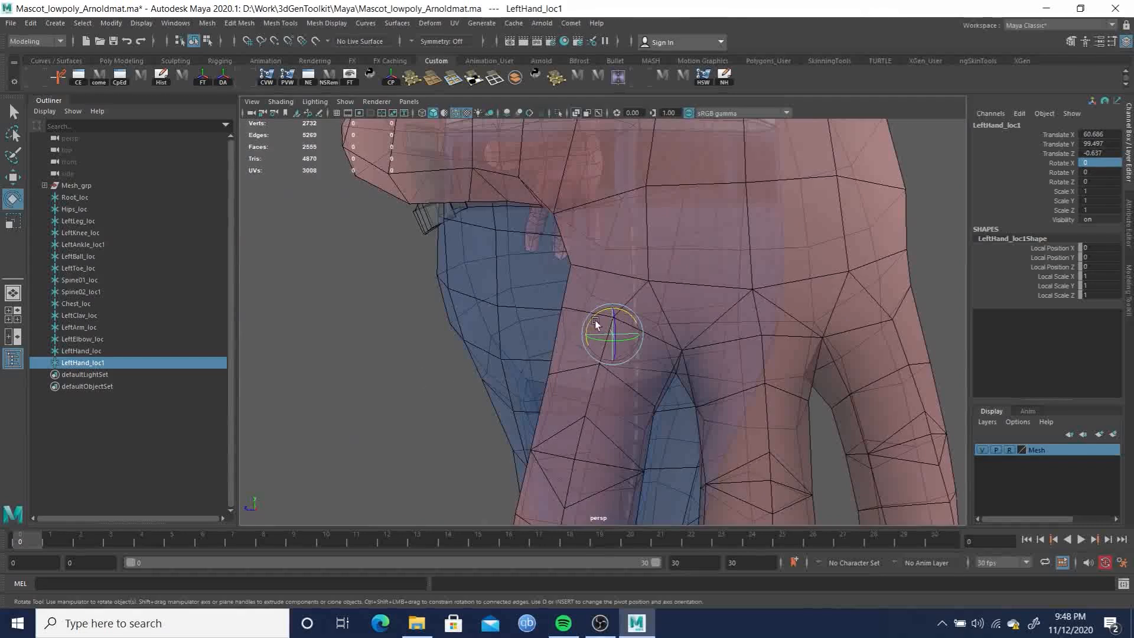
pyautogui.moveTo(629, 314); pyautogui.dragTo(635, 318)
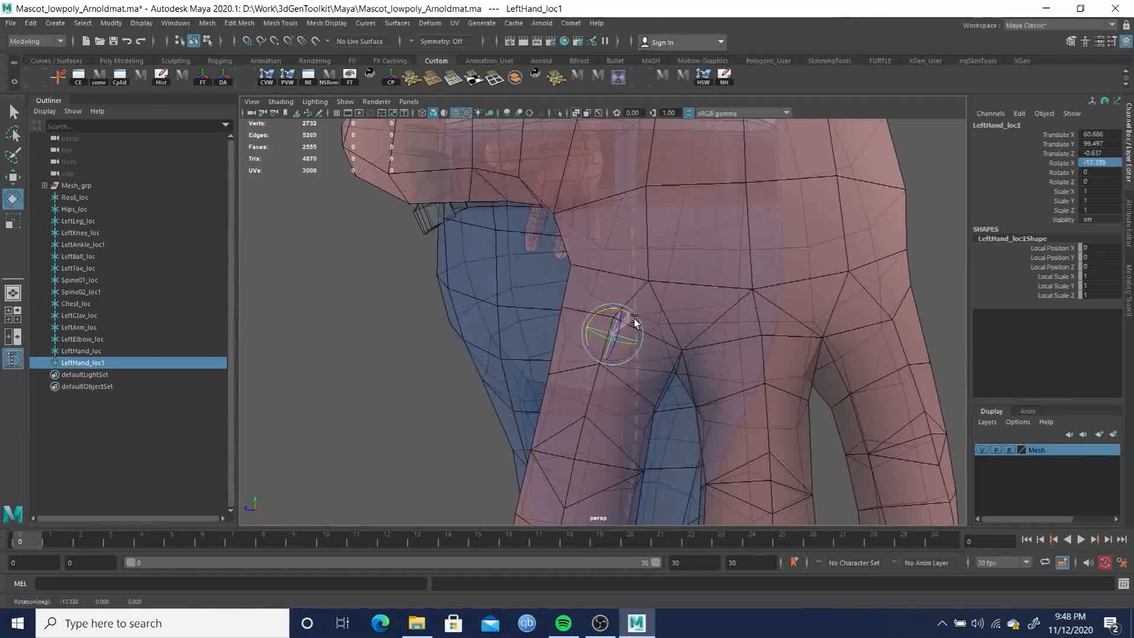
pyautogui.keyDown('alt'); pyautogui.moveTo(651, 366); pyautogui.dragTo(806, 354); pyautogui.keyUp('alt')
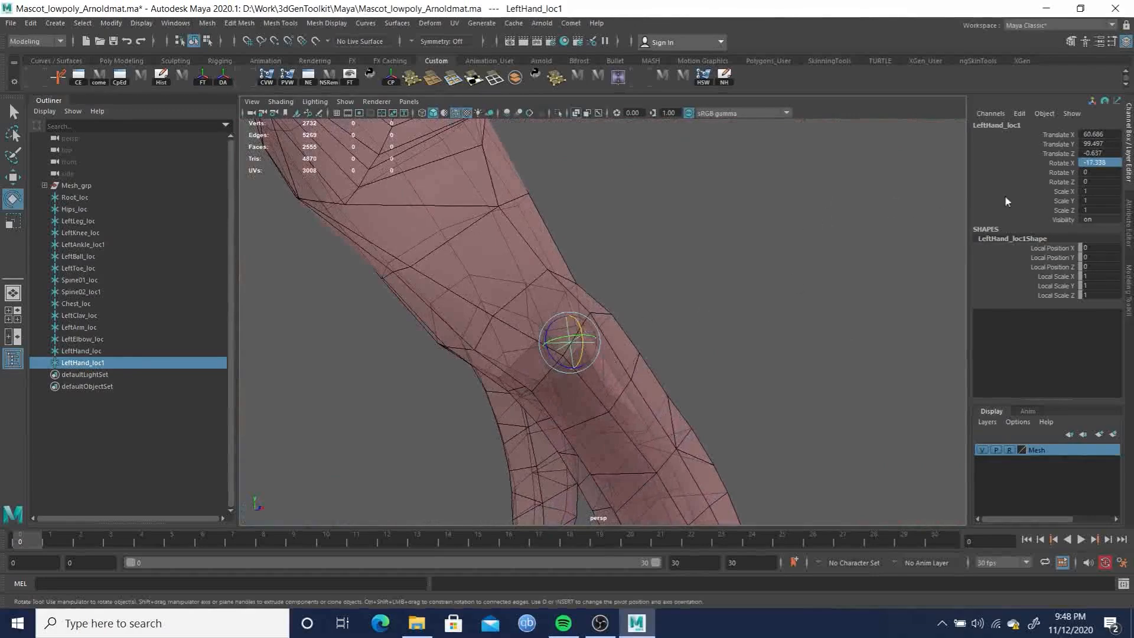
pyautogui.keyDown('alt'); pyautogui.moveTo(711, 295); pyautogui.dragTo(762, 369); pyautogui.keyUp('alt')
pyautogui.moveTo(577, 349); pyautogui.dragTo(514, 368)
pyautogui.moveTo(629, 357)
pyautogui.mouseDown()
pyautogui.moveTo(623, 329)
pyautogui.moveTo(629, 355)
pyautogui.mouseUp()
pyautogui.keyDown('alt'); pyautogui.moveTo(694, 413); pyautogui.dragTo(612, 249); pyautogui.keyUp('alt')
# Duplicate the base knuckle locator and move the copy to the index finger's middle joint, about 63.42, 95.38, 0.61
pyautogui.hotkey('ctrl', 'd')
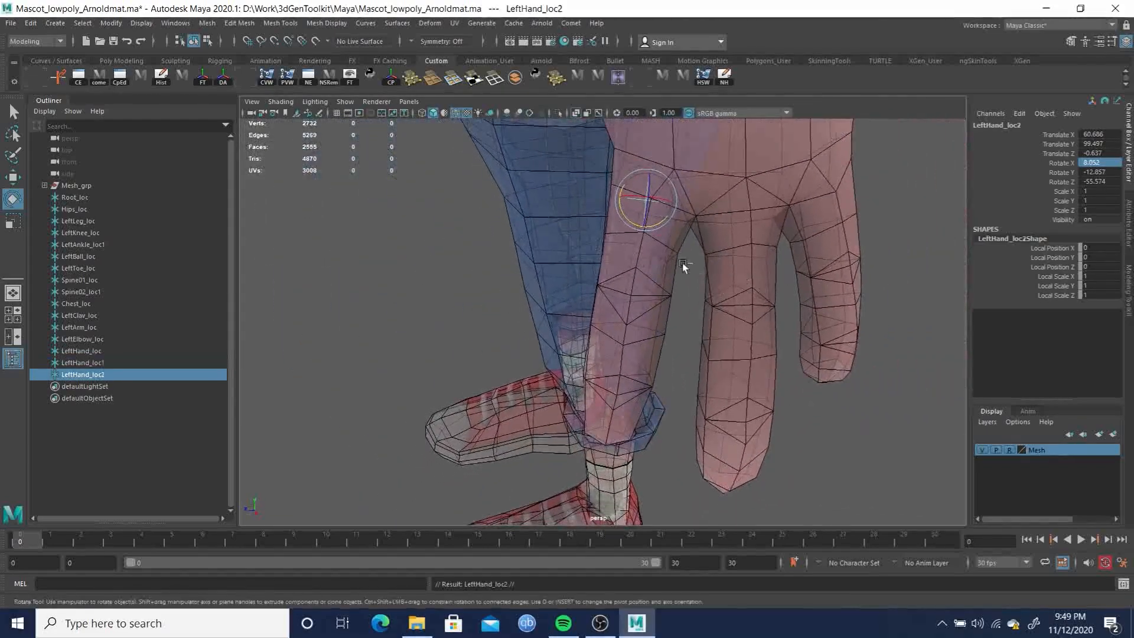
pyautogui.press('w')
pyautogui.moveTo(647, 228); pyautogui.dragTo(768, 290)
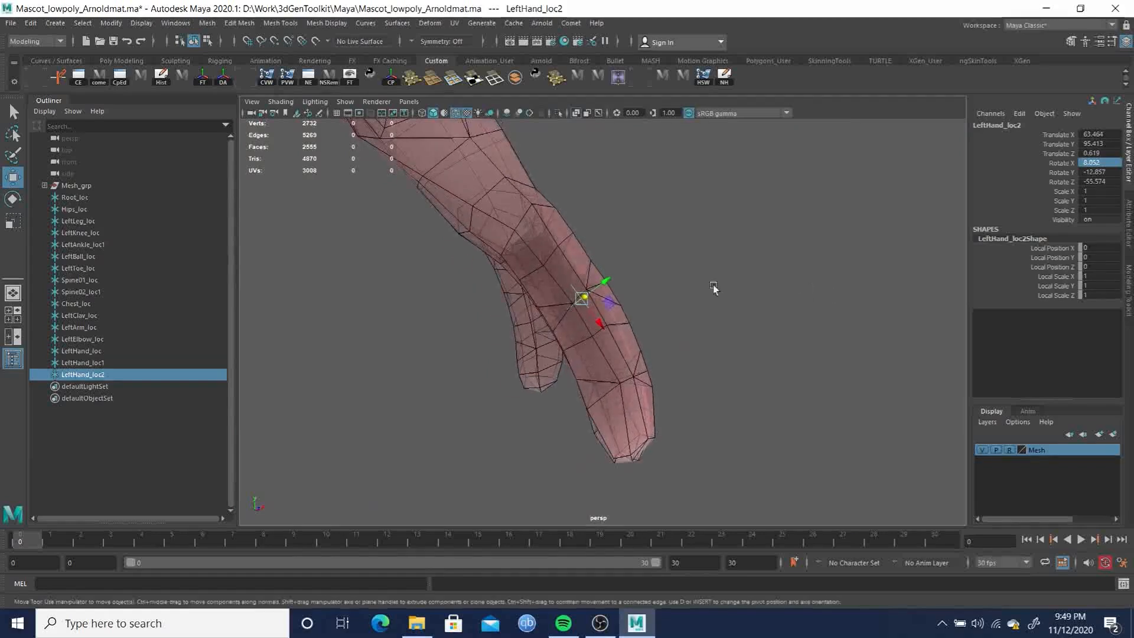
pyautogui.moveTo(604, 283); pyautogui.dragTo(603, 285)
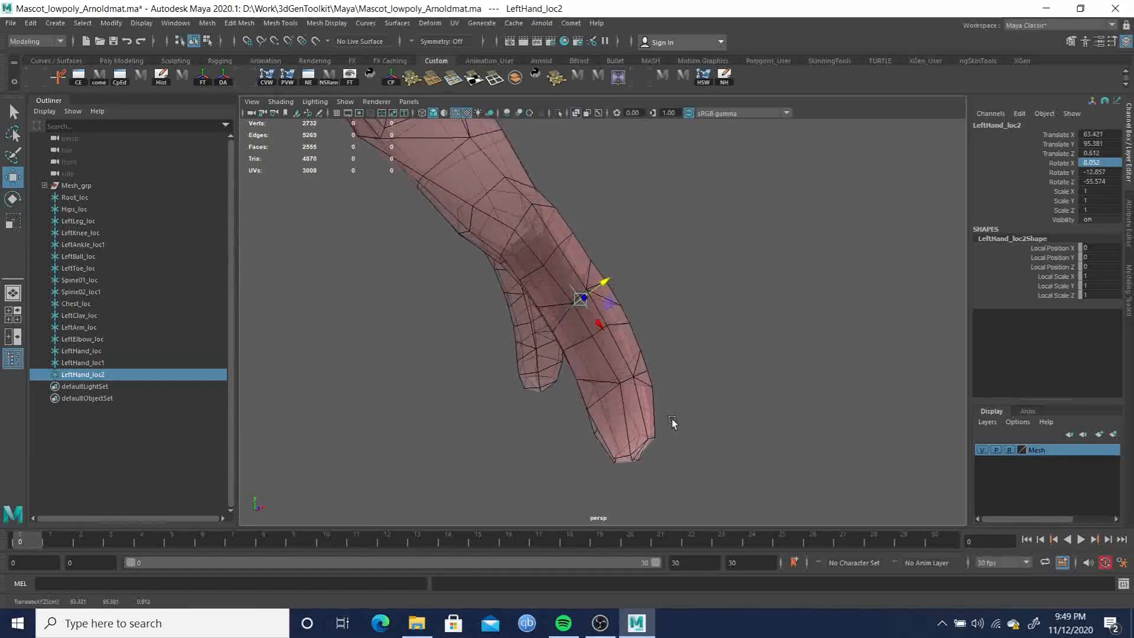
# Duplicate the middle joint locator for the index finger's last joint, placing it at about 65.20, 90.68, 1.82 and rotating it to about 13.08, -12.36, -76.42
pyautogui.hotkey('ctrl', 'd')
pyautogui.moveTo(599, 324); pyautogui.dragTo(627, 417)
pyautogui.moveTo(653, 351); pyautogui.dragTo(626, 360)
pyautogui.press('e')
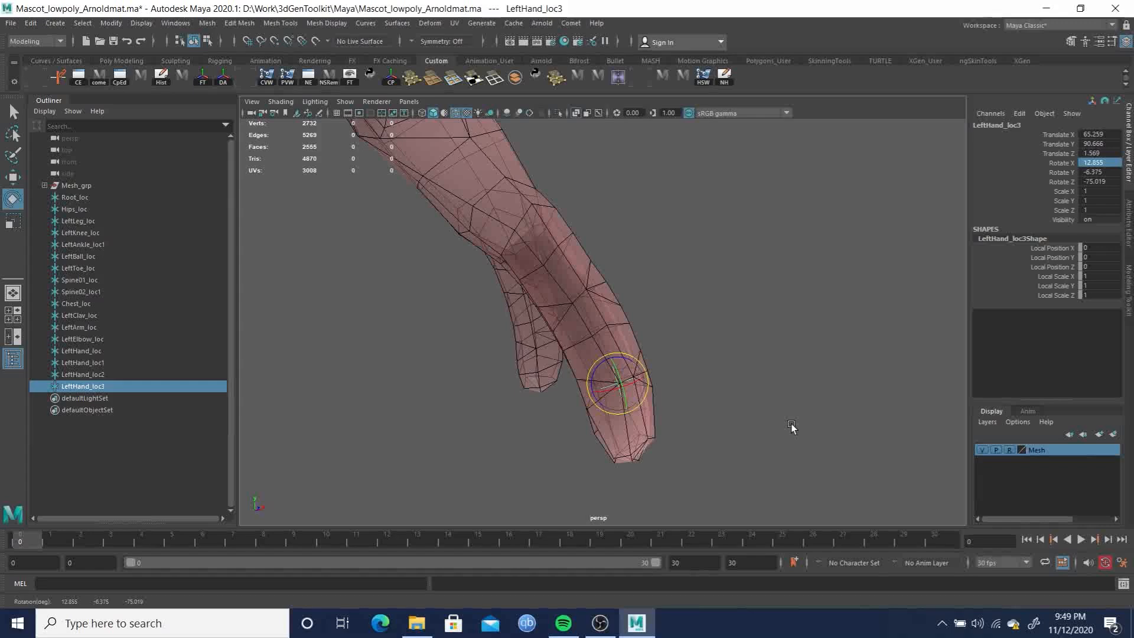
pyautogui.keyDown('alt'); pyautogui.moveTo(766, 401); pyautogui.dragTo(644, 384); pyautogui.keyUp('alt')
pyautogui.press('w')
pyautogui.press('e')
pyautogui.keyDown('alt'); pyautogui.moveTo(644, 384); pyautogui.dragTo(818, 423); pyautogui.keyUp('alt')
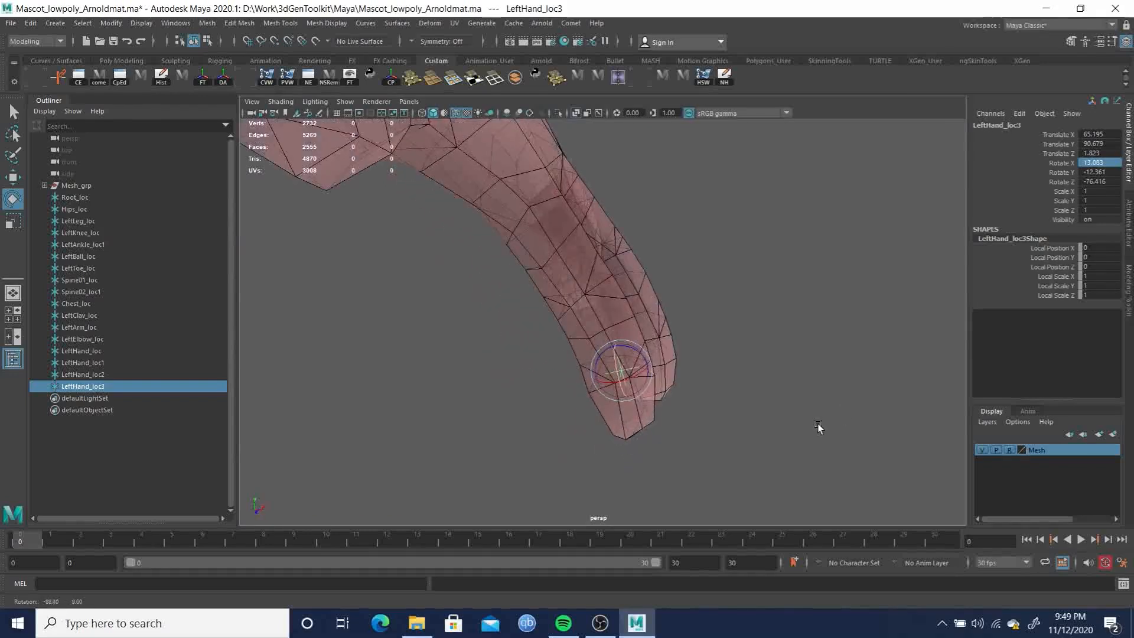
# Rename the index finger's base knuckle locator LeftPointer01
pyautogui.click(69, 363)
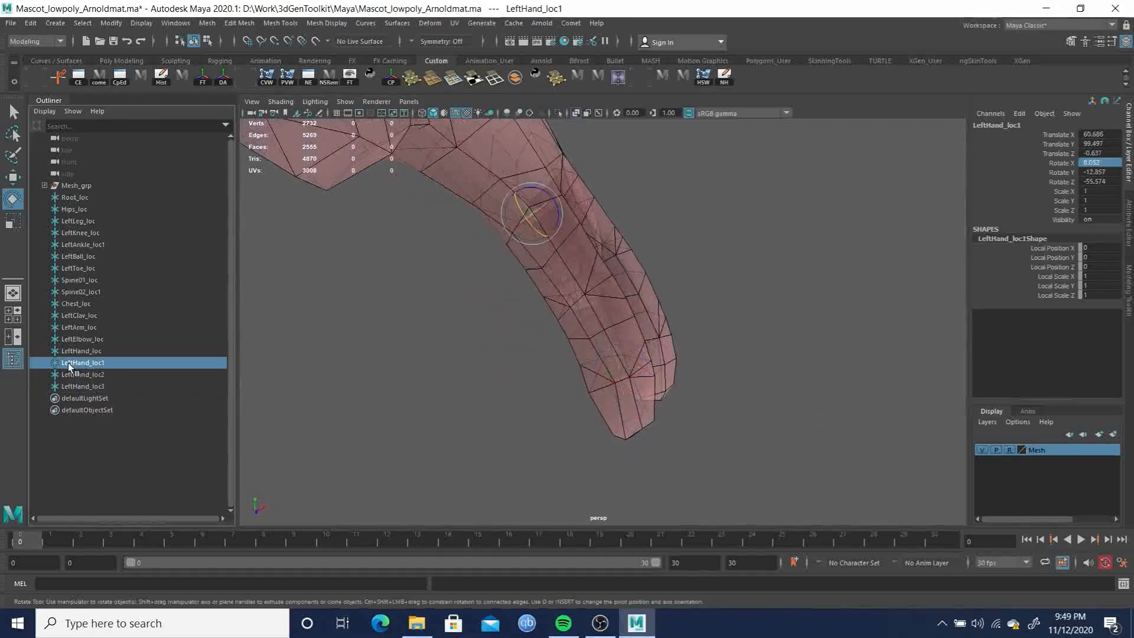
pyautogui.doubleClick(77, 363)
pyautogui.write('LeftPointer')
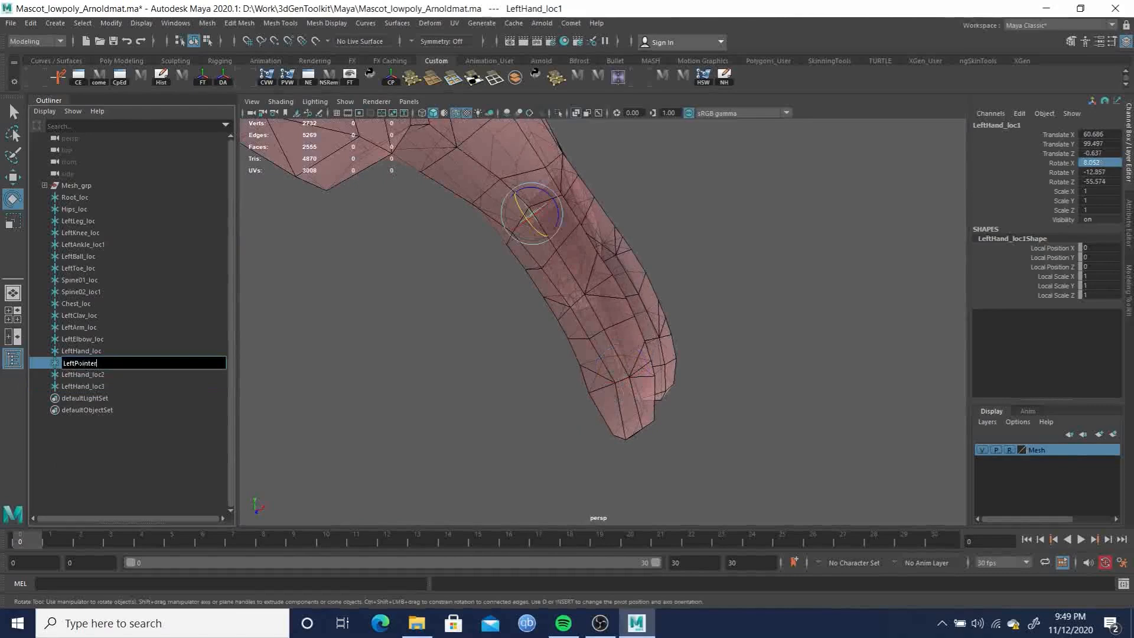
pyautogui.write('01')
pyautogui.press('Return')
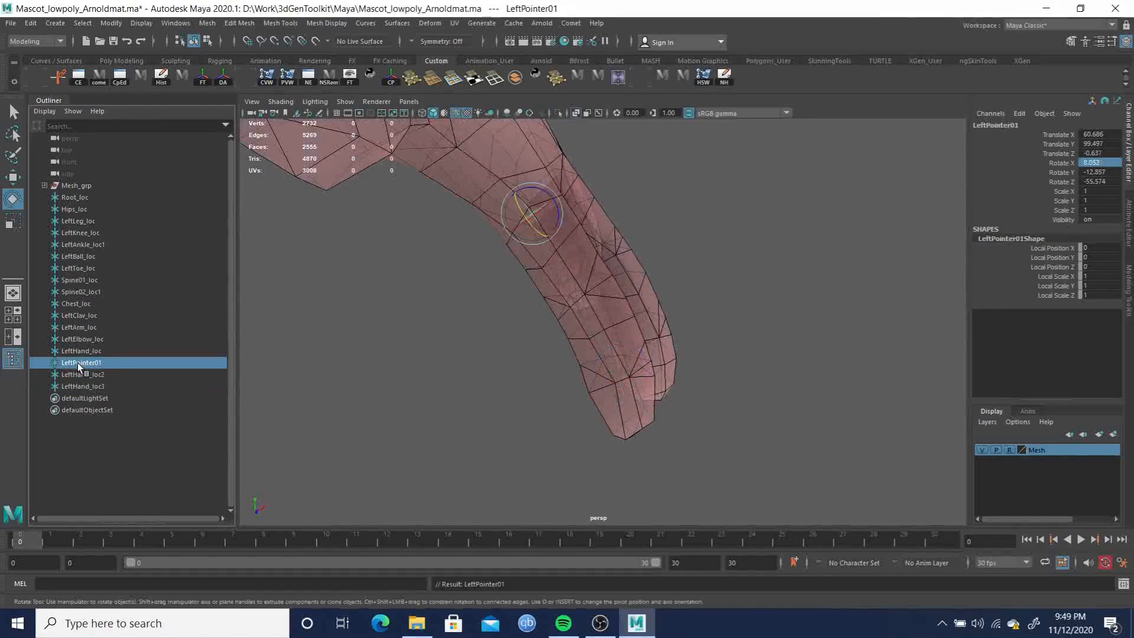
# Select the three index finger locators and open the cometRename tool
pyautogui.doubleClick(88, 375)
pyautogui.keyDown('shift'); pyautogui.click(85, 360); pyautogui.keyUp('shift')
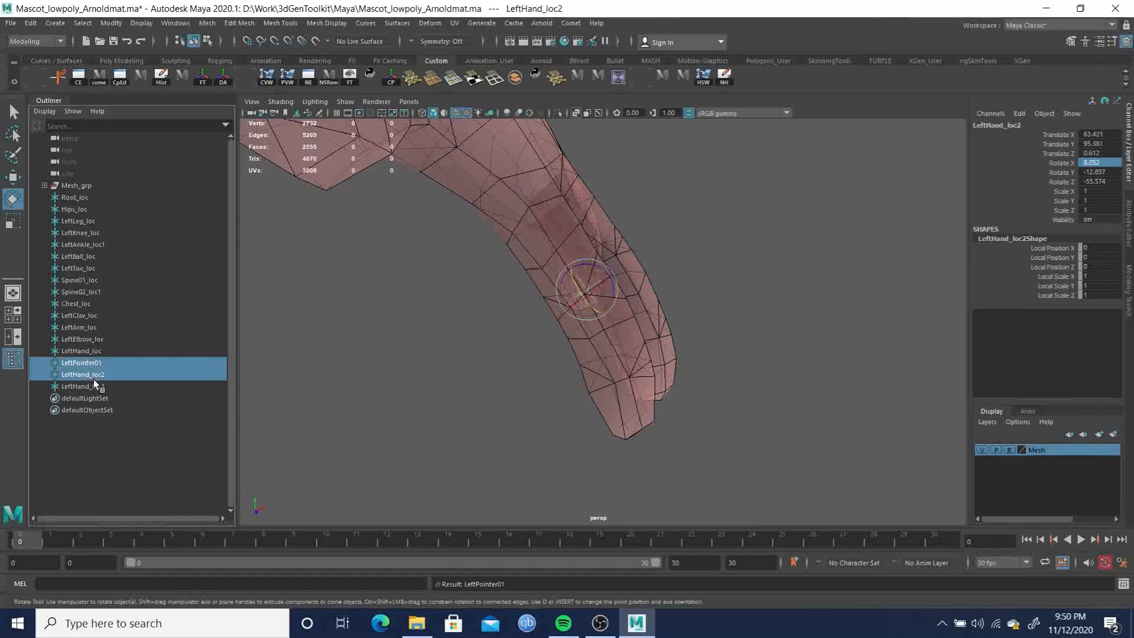
pyautogui.keyDown('shift'); pyautogui.click(92, 385); pyautogui.keyUp('shift')
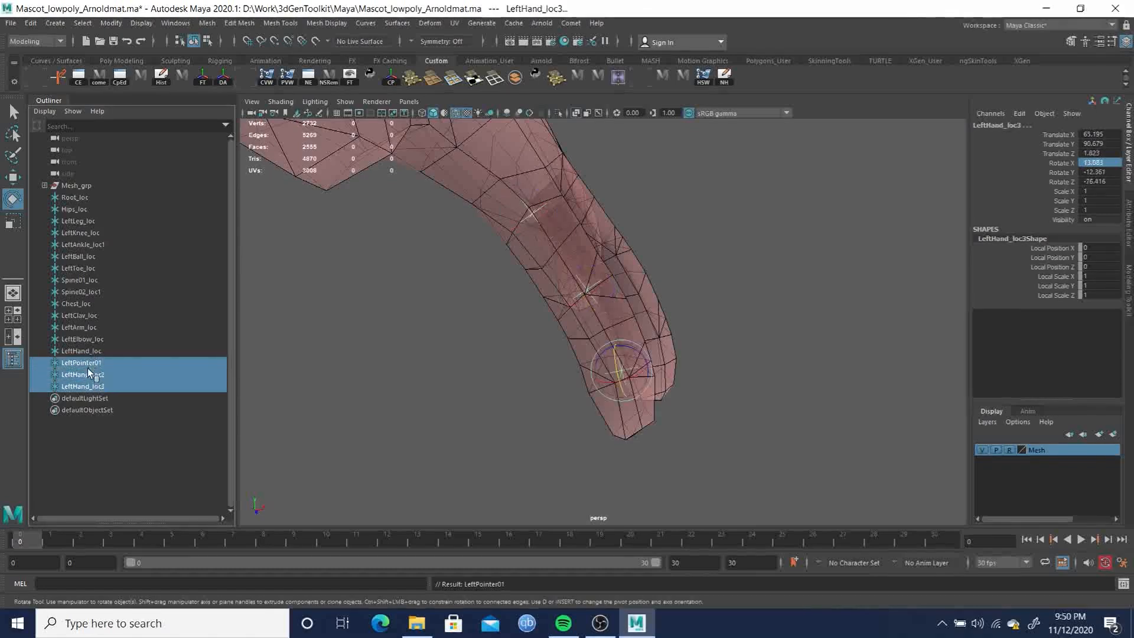
pyautogui.click(571, 23)
pyautogui.moveTo(593, 40)
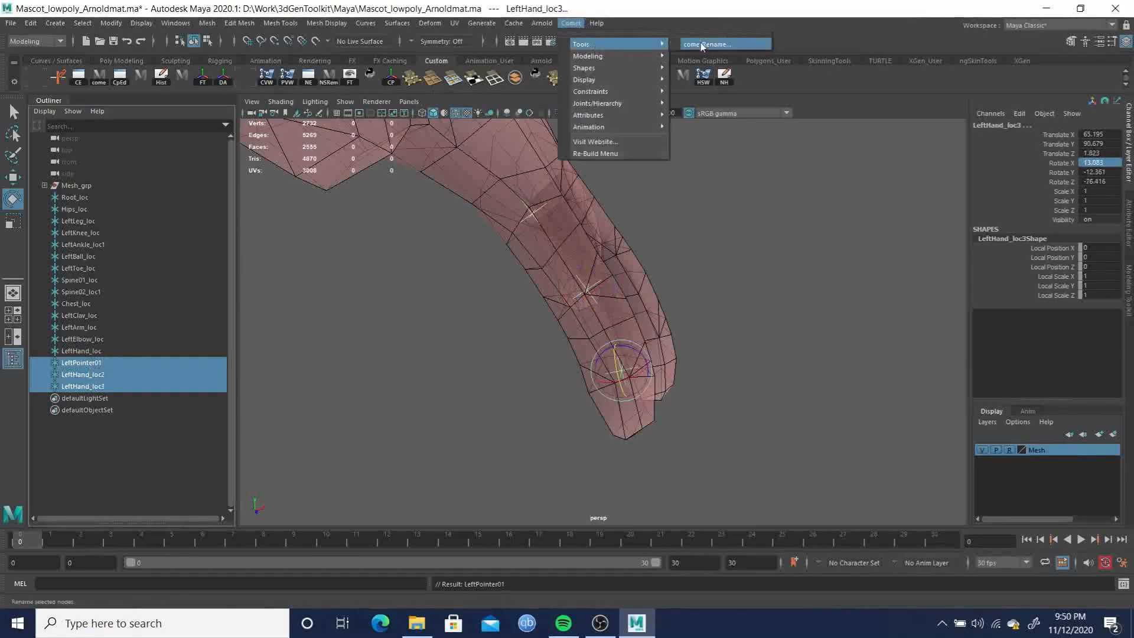
pyautogui.click(692, 45)
pyautogui.moveTo(444, 216); pyautogui.dragTo(326, 277)
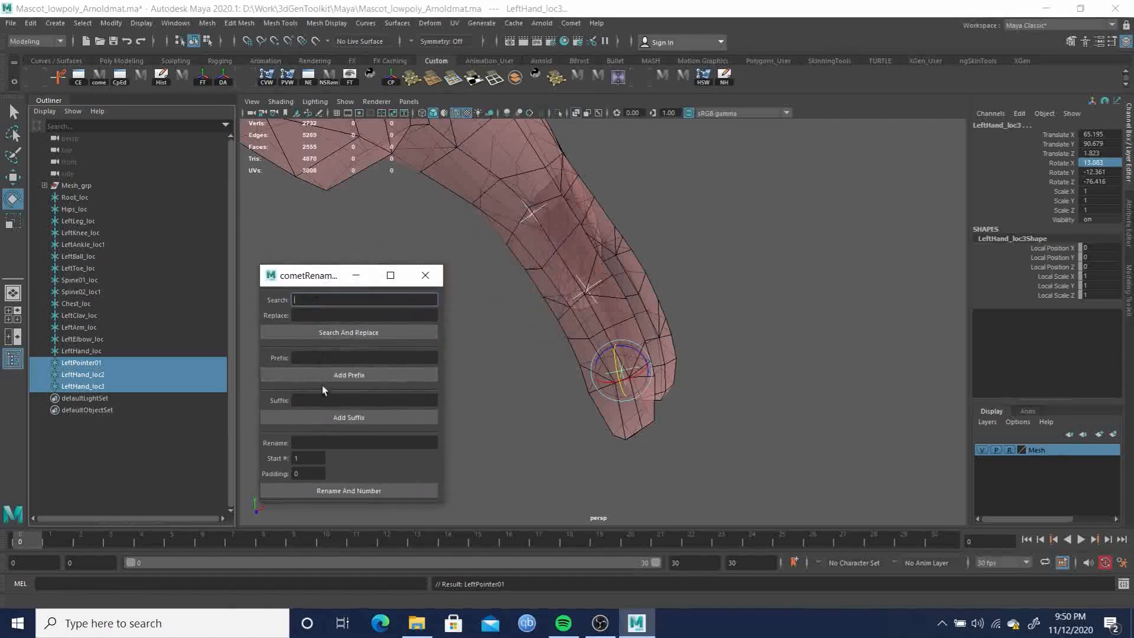
# Batch rename and number the three finger locators as Pointer, with start number 1 and padding 01
pyautogui.click(323, 442)
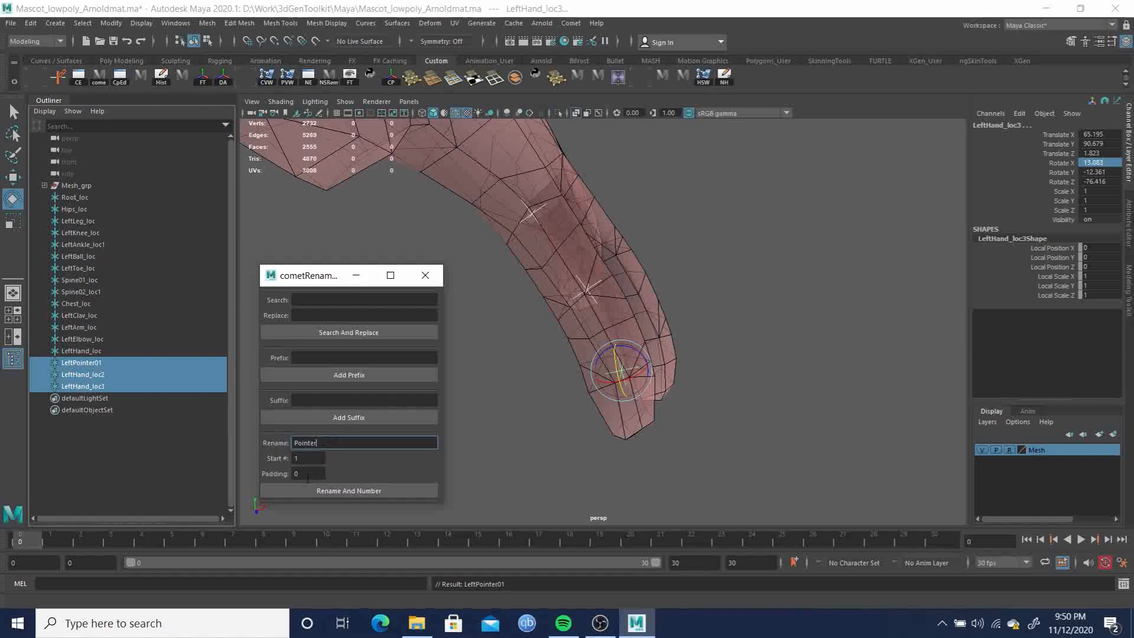
pyautogui.doubleClick(307, 474)
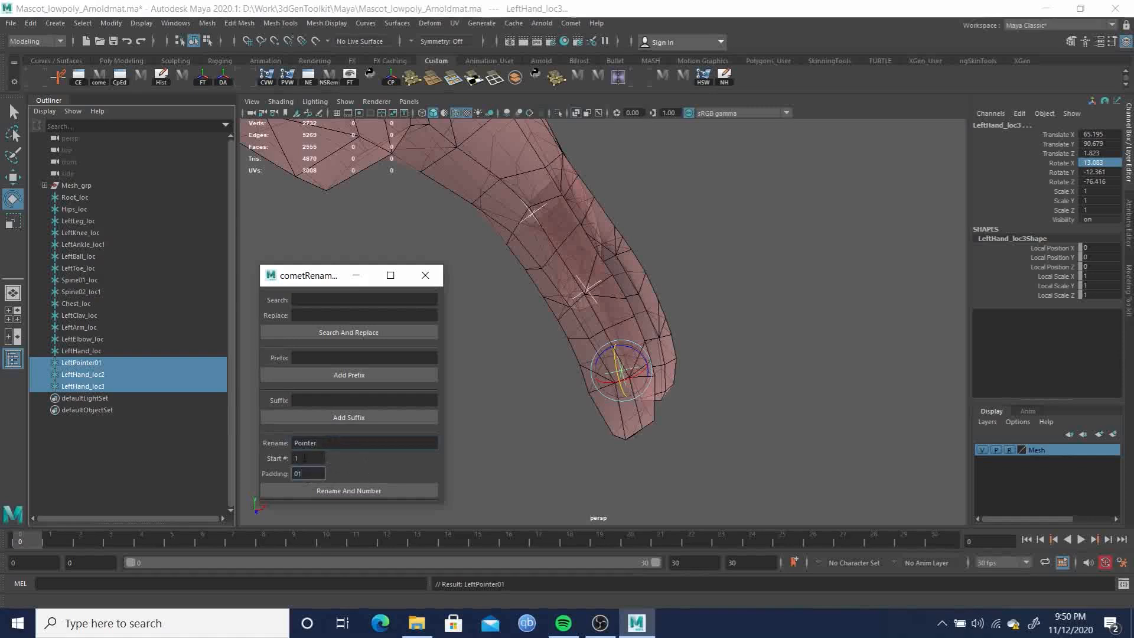
pyautogui.click(346, 490)
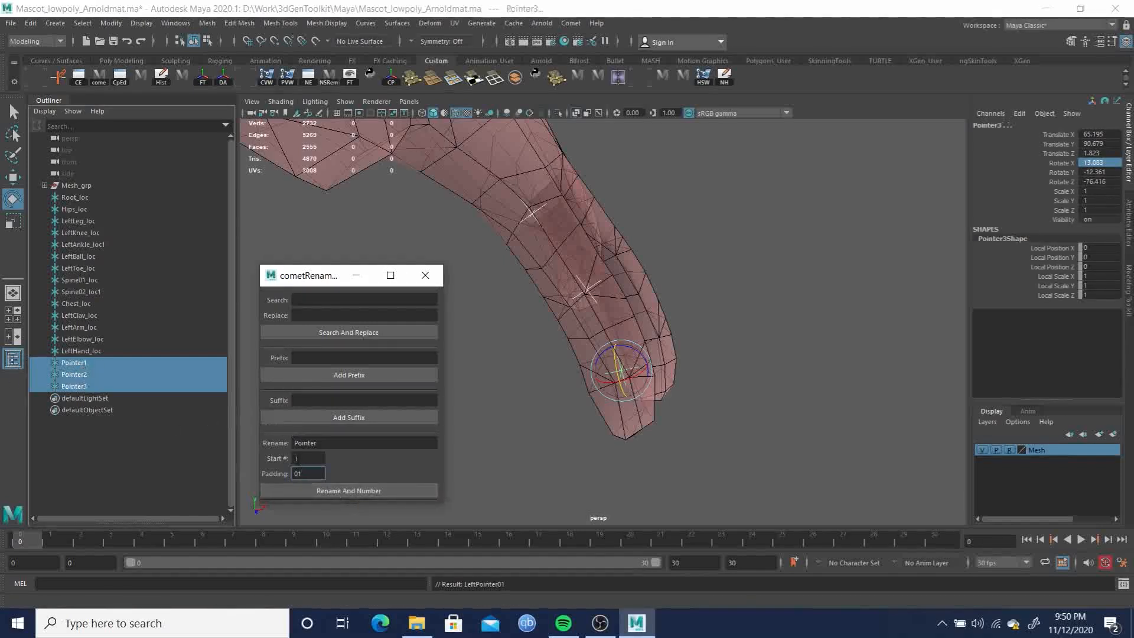
# Try renumbering the three Pointer locators with start number 01 and padding 01
pyautogui.click(305, 459)
pyautogui.press('BackSpace')
pyautogui.write('01')
pyautogui.press('Tab')
pyautogui.write('1')
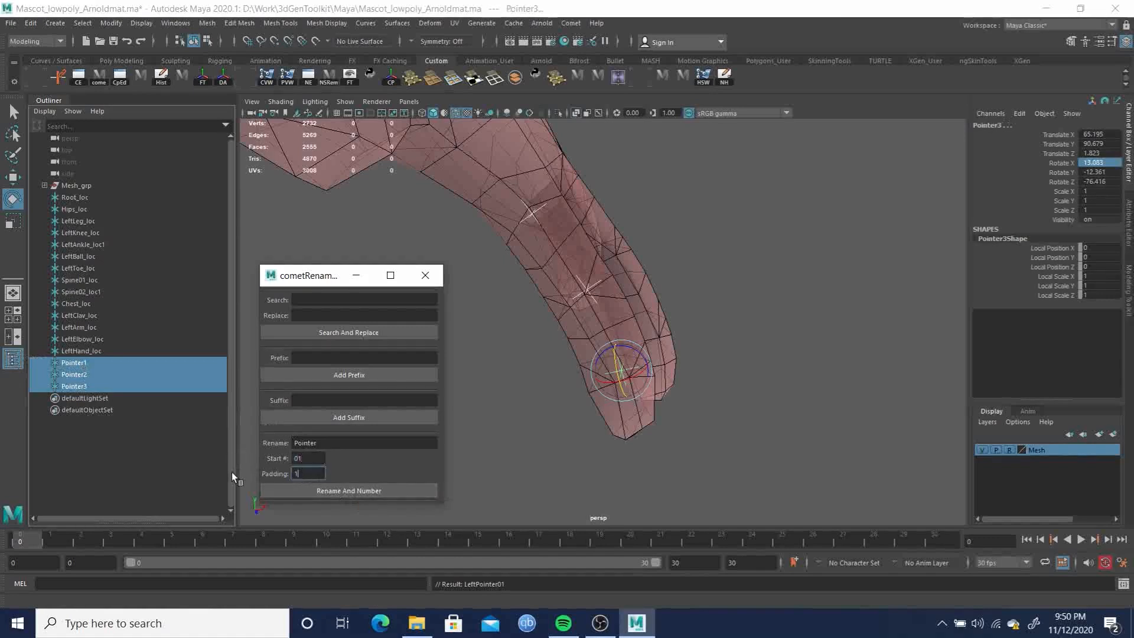
pyautogui.click(352, 491)
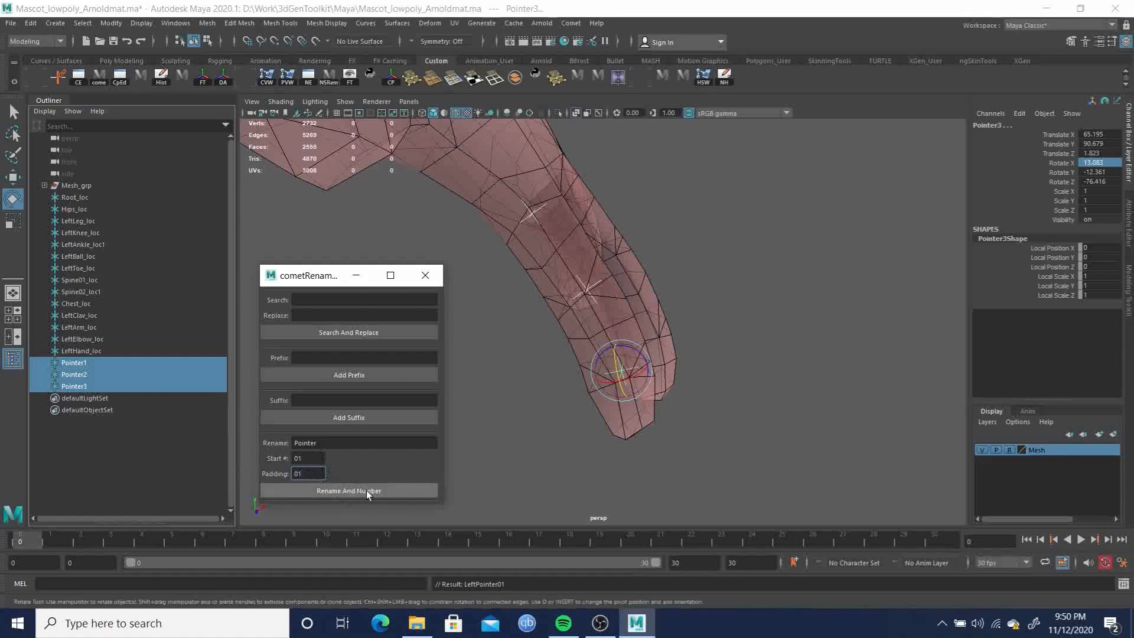
# Reselect the three Pointer locators and set the numbering to start at 01 with padding 1
pyautogui.click(78, 362)
pyautogui.keyDown('shift'); pyautogui.click(79, 385); pyautogui.keyUp('shift')
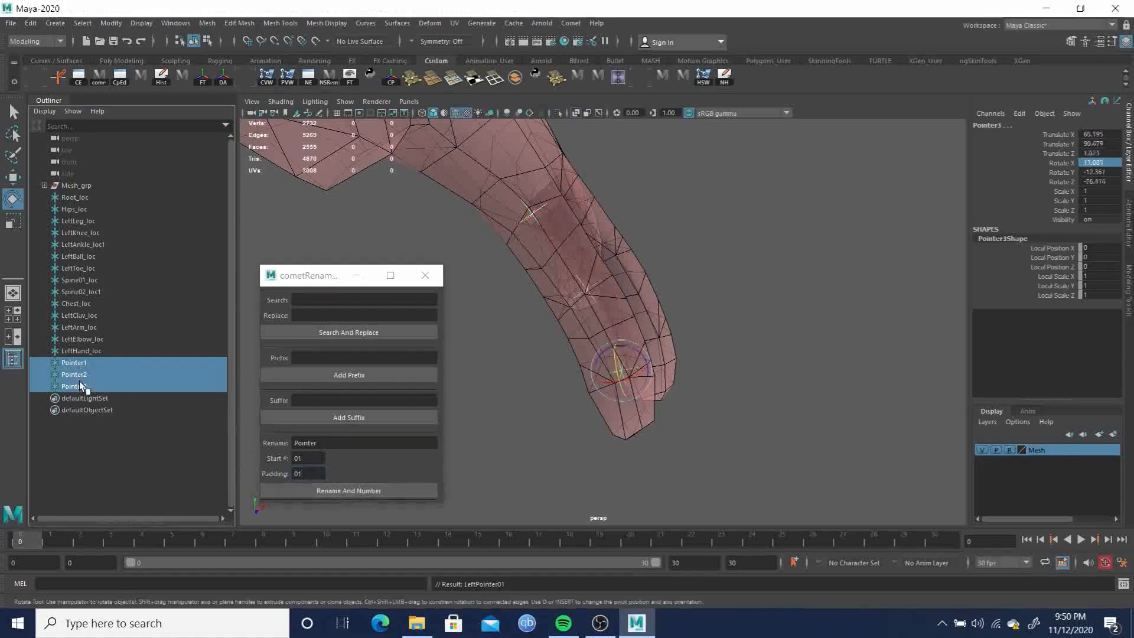
pyautogui.doubleClick(312, 459)
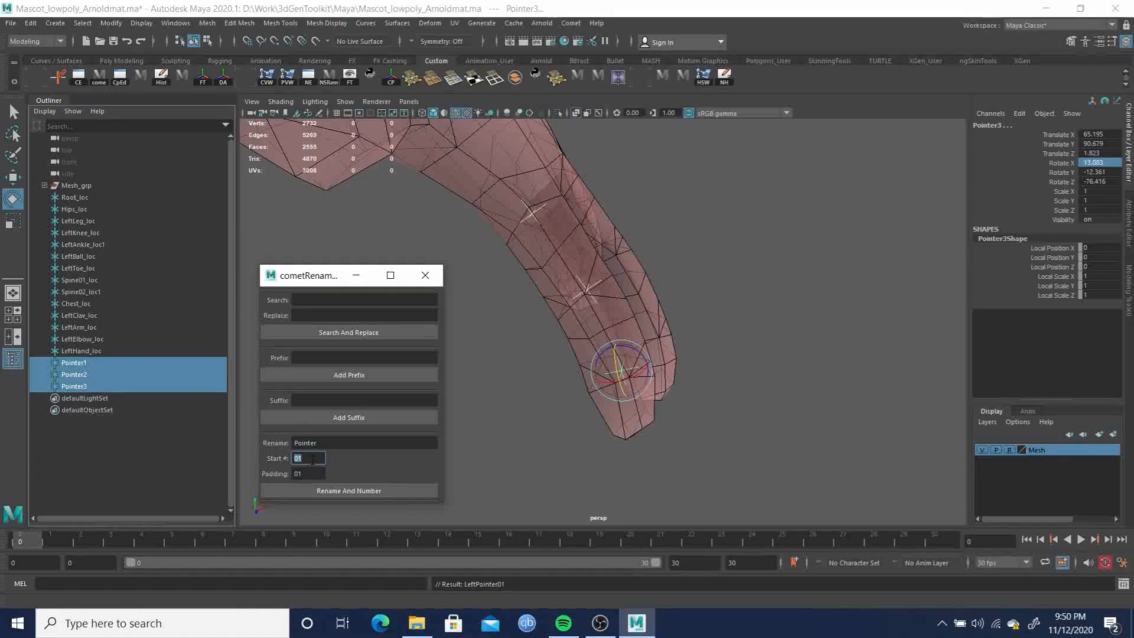
pyautogui.write('01')
pyautogui.press('Tab')
pyautogui.write('1')
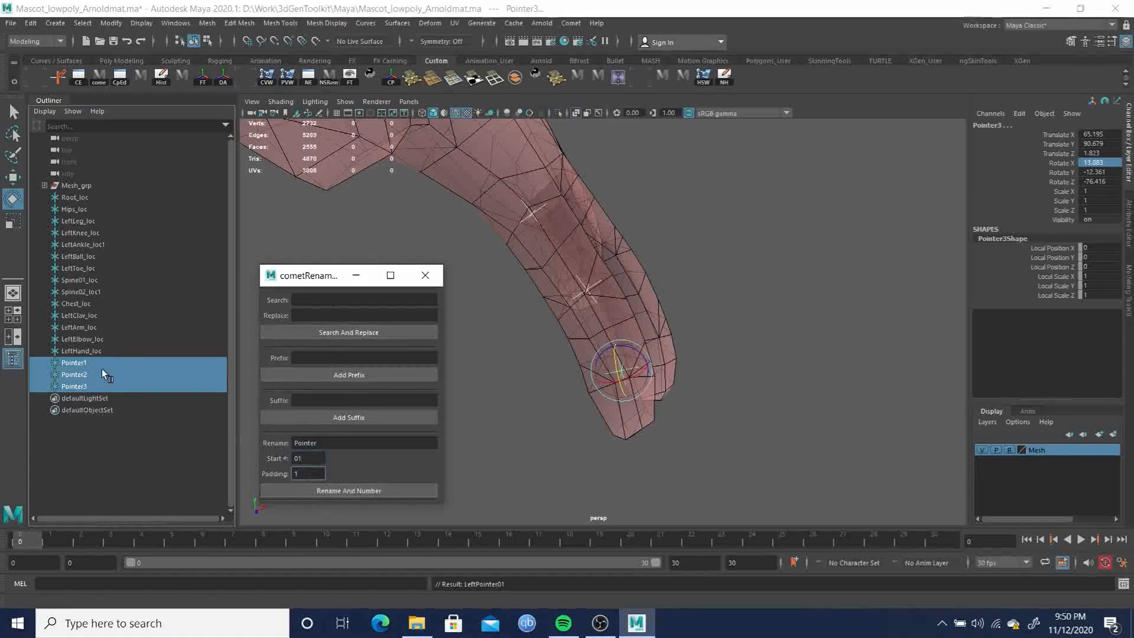
# Try a search and replace on the selected locator names, replacing Pointer with Pointer*
pyautogui.click(320, 301)
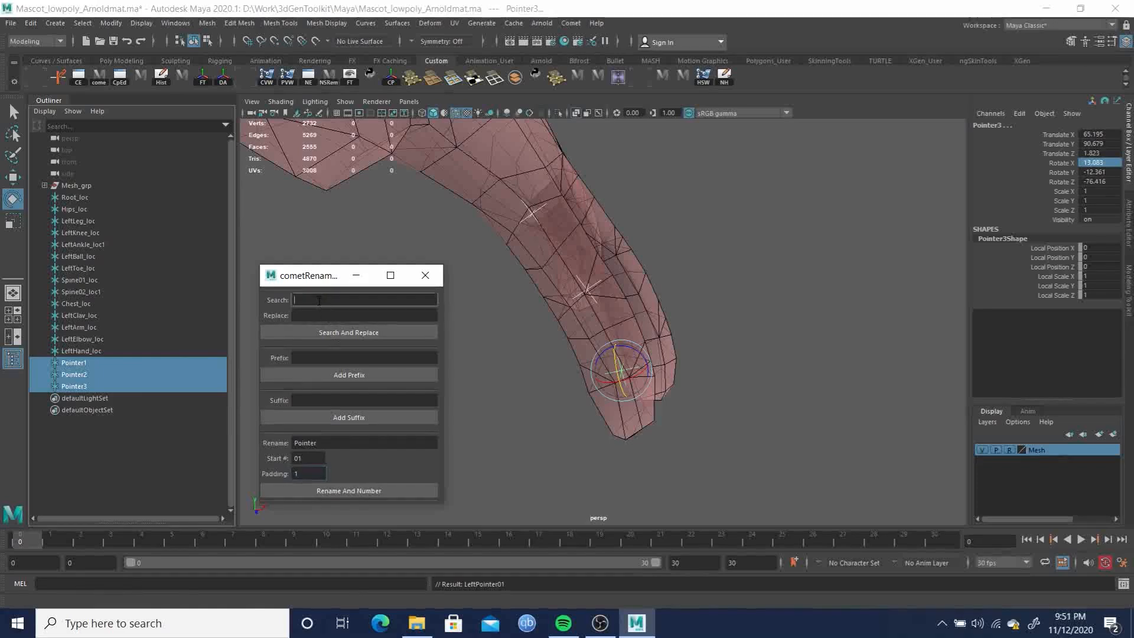
pyautogui.write('Pointer')
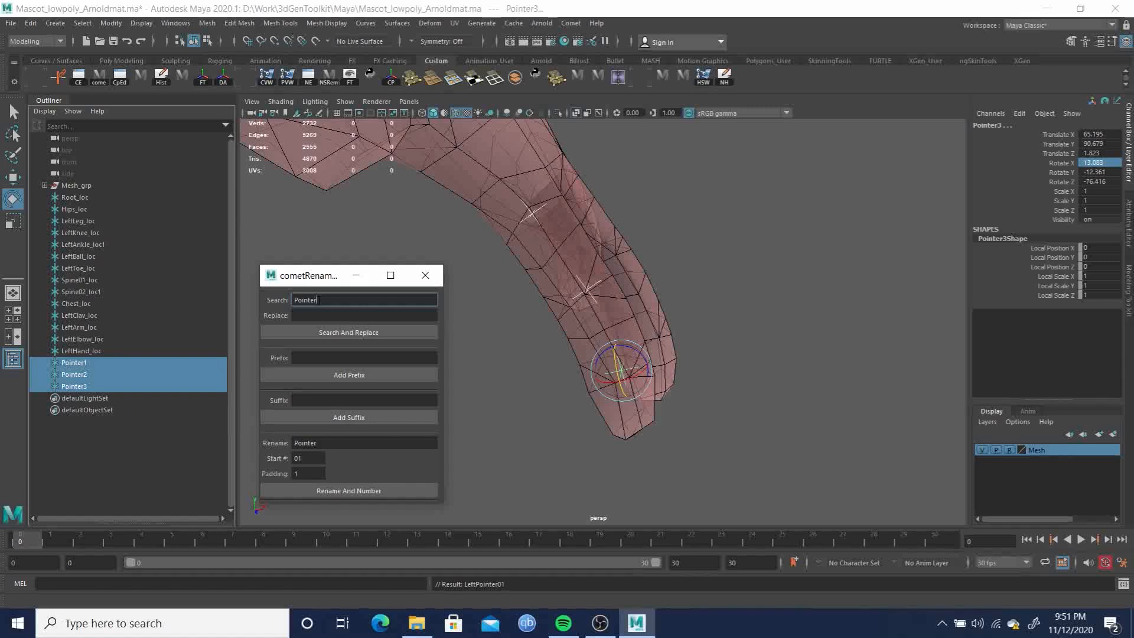
pyautogui.press('Tab')
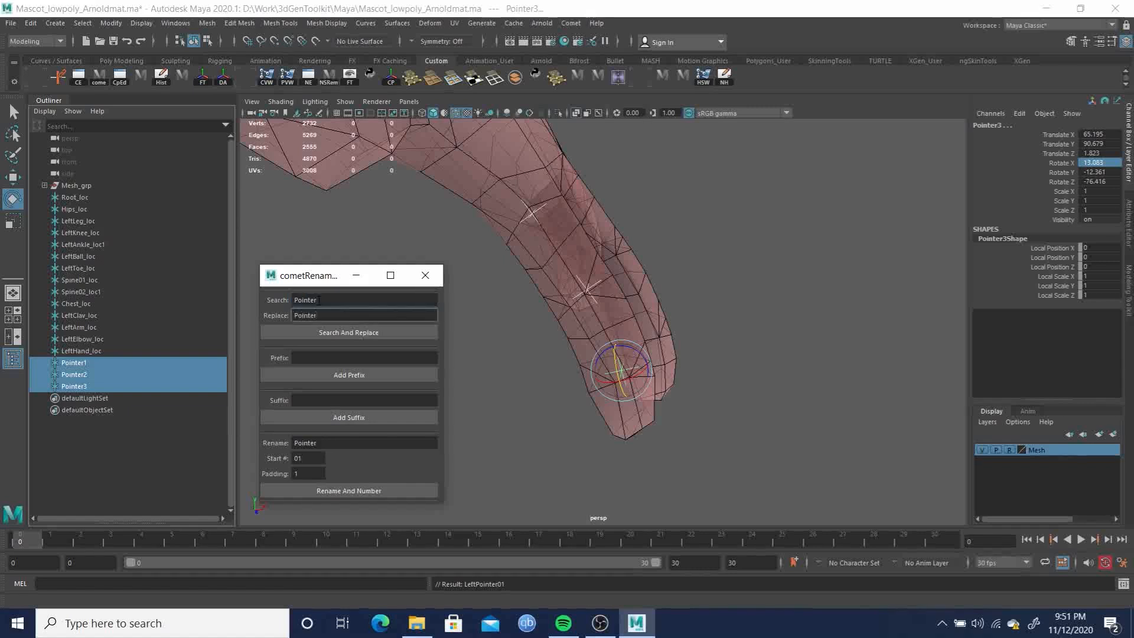
pyautogui.write('Pointer*')
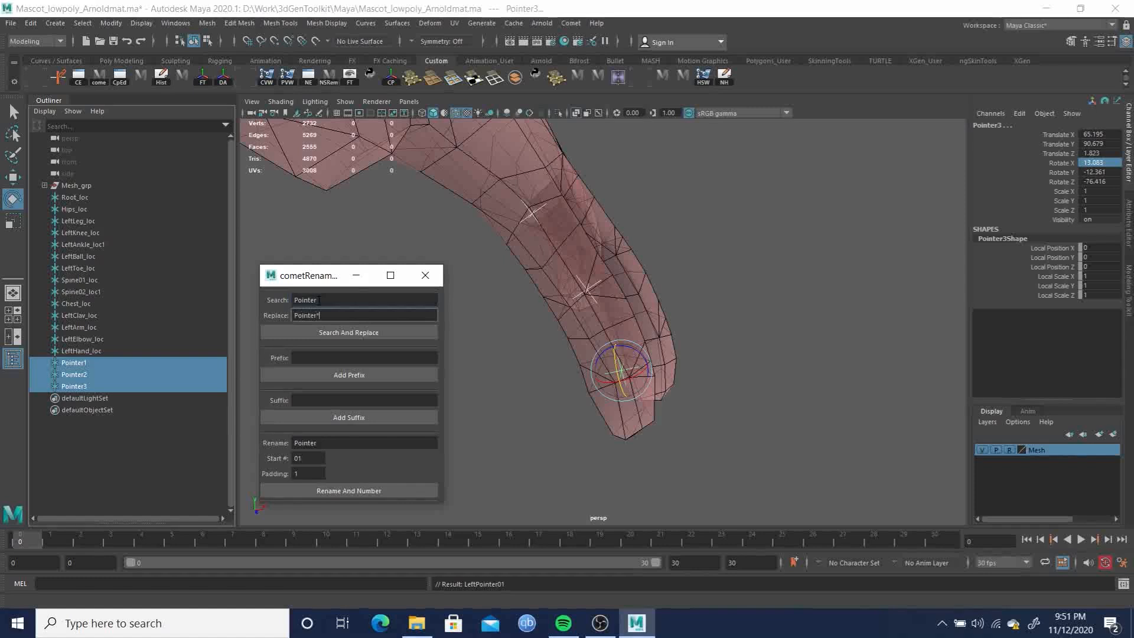
pyautogui.click(356, 329)
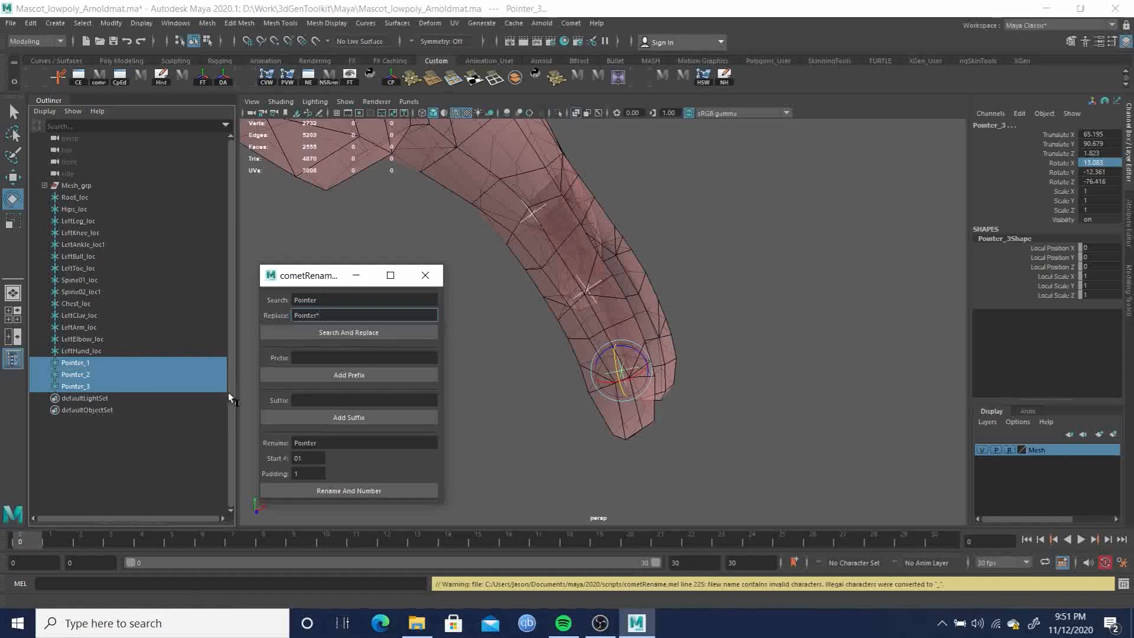
# Rename and number the three selected finger locators as Pointer, with start number 1 and padding 2
pyautogui.click(352, 491)
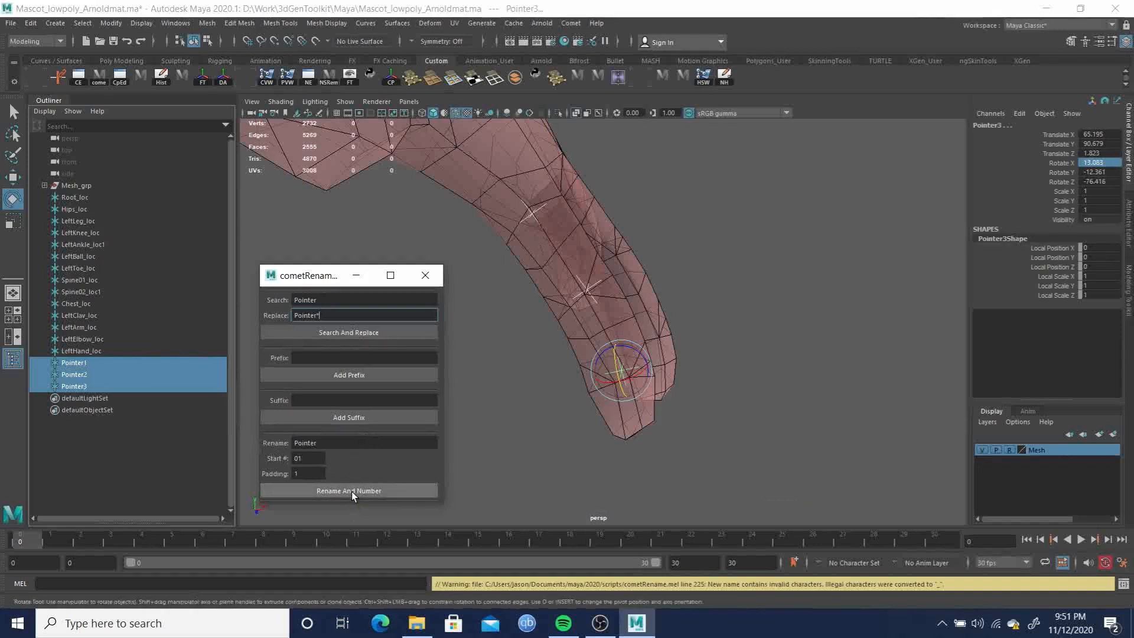
pyautogui.doubleClick(310, 473)
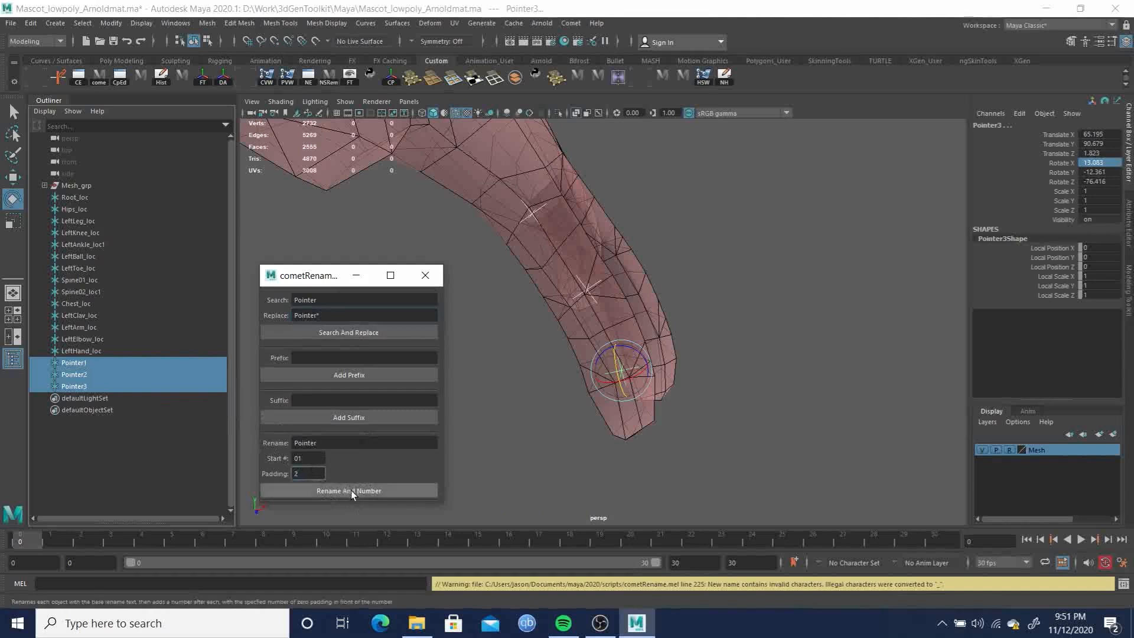
pyautogui.click(314, 459)
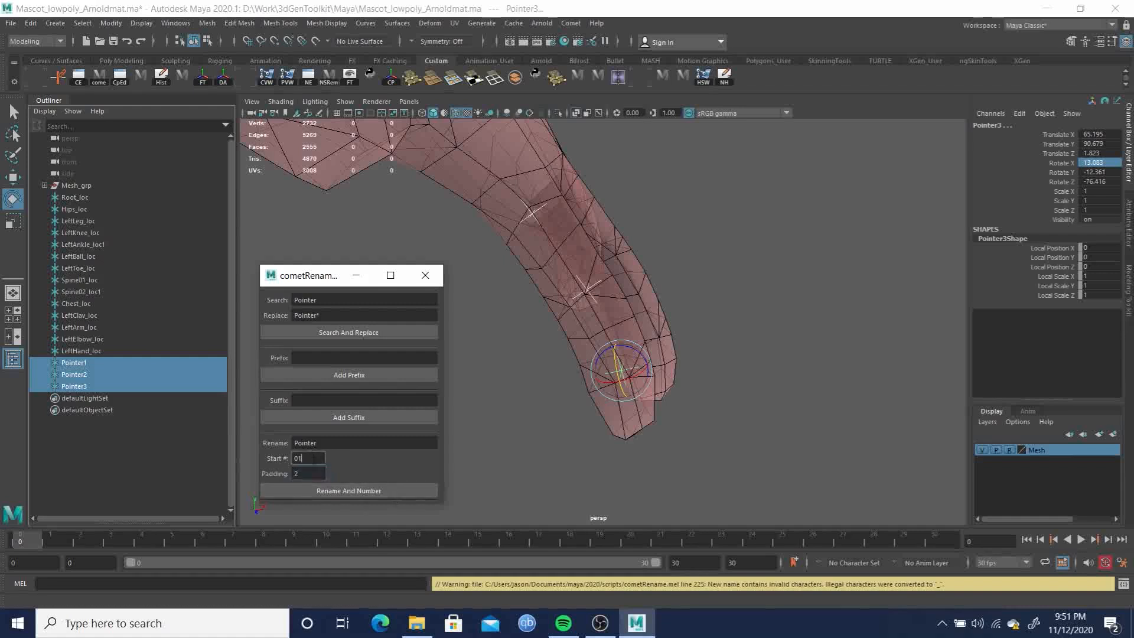
pyautogui.click(381, 491)
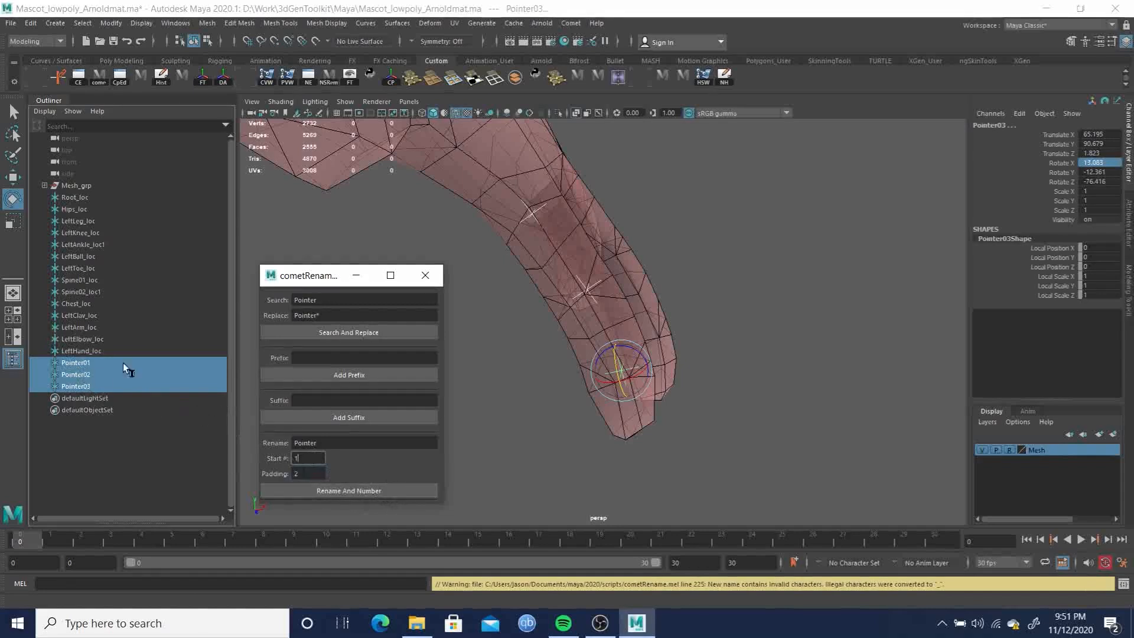
# Add the prefix Left and the suffix _loc to the three pointer locators, and close the renaming window
pyautogui.click(325, 358)
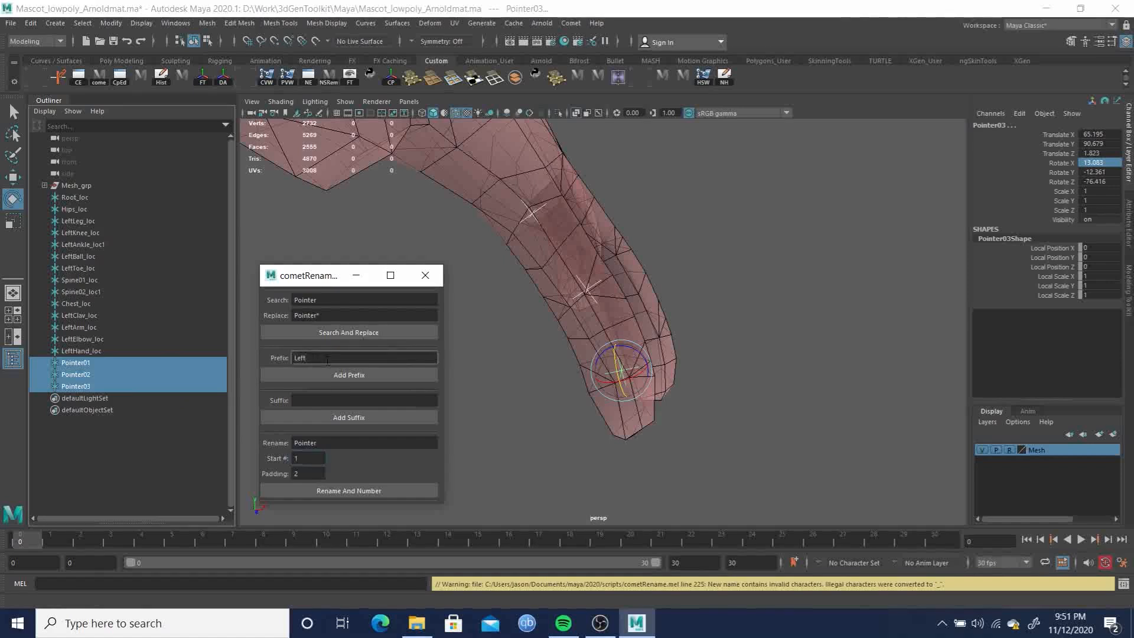
pyautogui.click(374, 374)
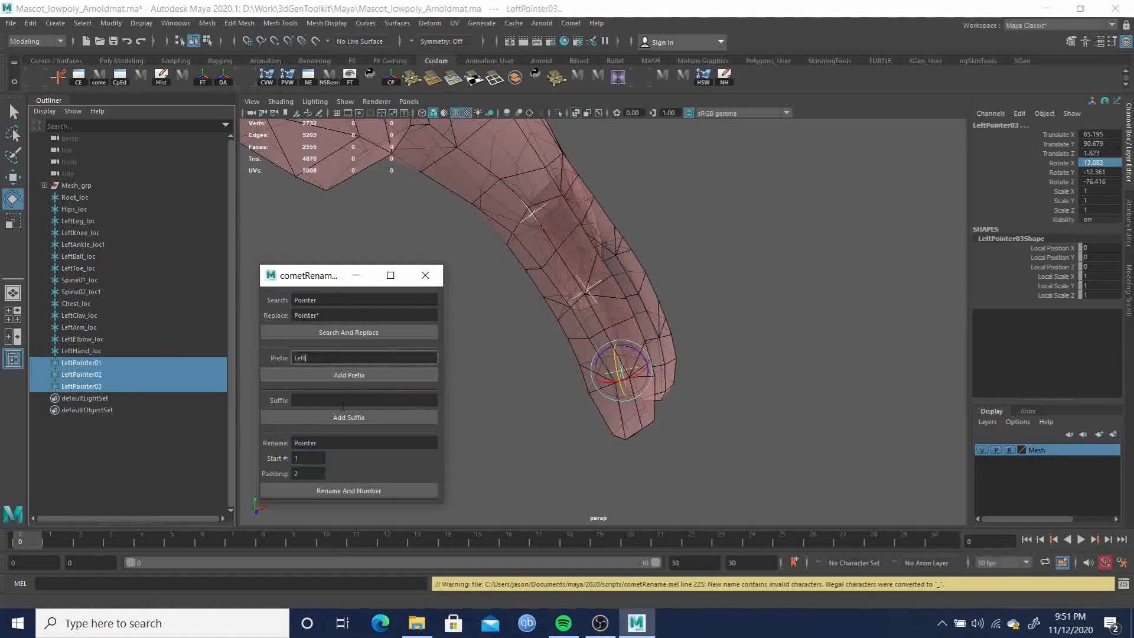
pyautogui.click(330, 401)
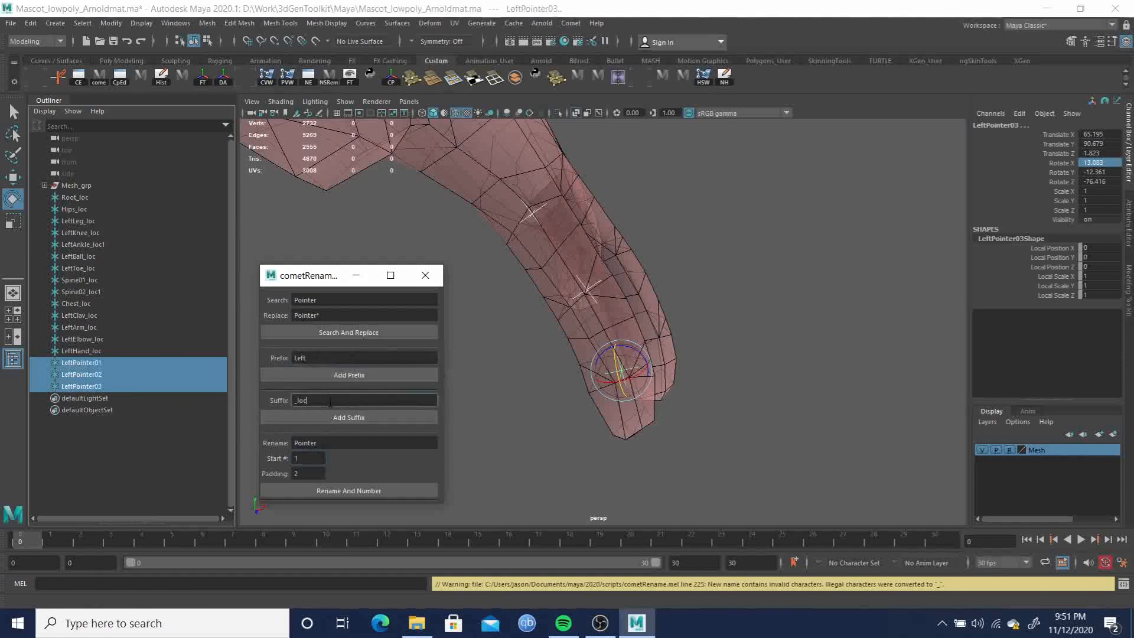
pyautogui.click(348, 415)
pyautogui.click(427, 281)
# Check the placement and orientation of the three renamed locators along the pointer finger
pyautogui.keyDown('alt'); pyautogui.moveTo(773, 367); pyautogui.dragTo(621, 310); pyautogui.keyUp('alt')
pyautogui.click(88, 363)
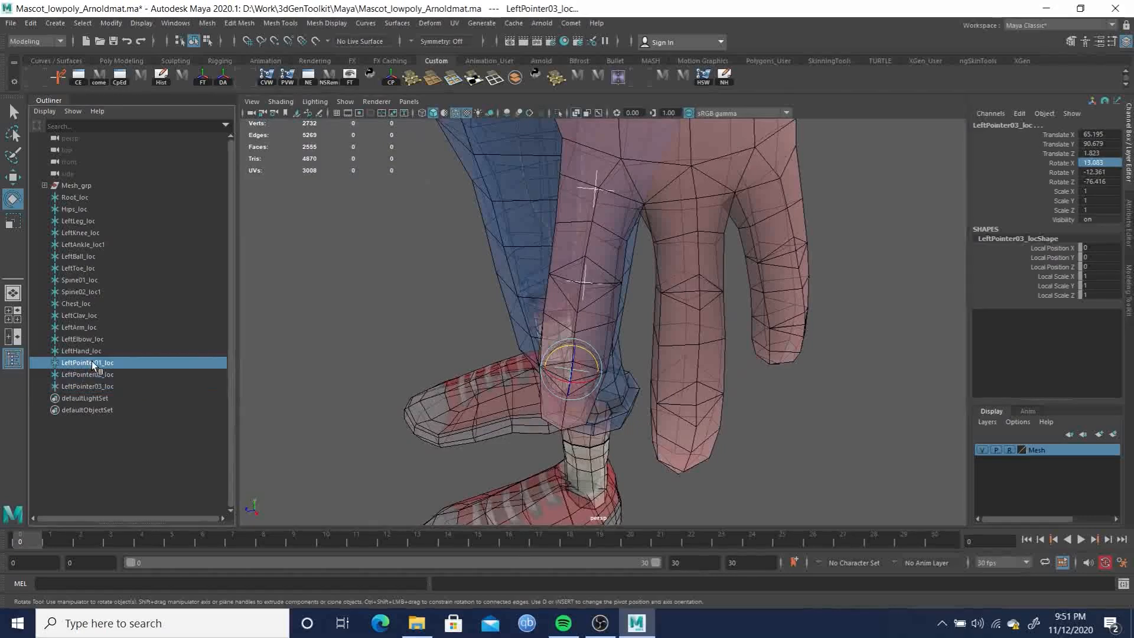
pyautogui.click(618, 203)
pyautogui.moveTo(618, 203); pyautogui.dragTo(617, 207)
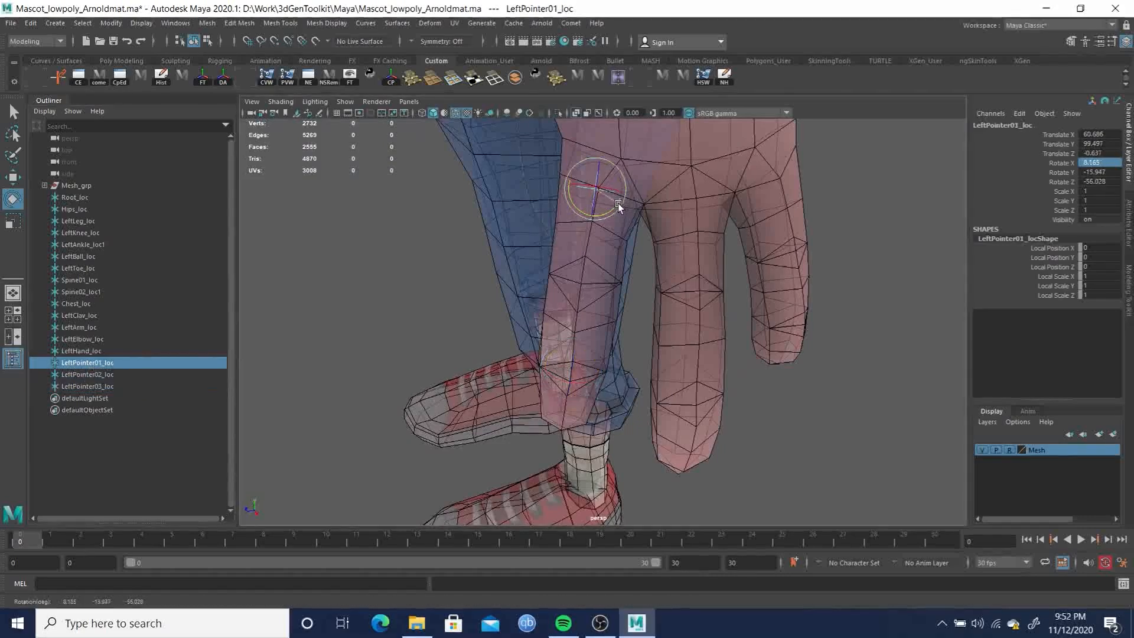
pyautogui.keyDown('alt'); pyautogui.moveTo(597, 264); pyautogui.dragTo(581, 258, button='middle'); pyautogui.keyUp('alt')
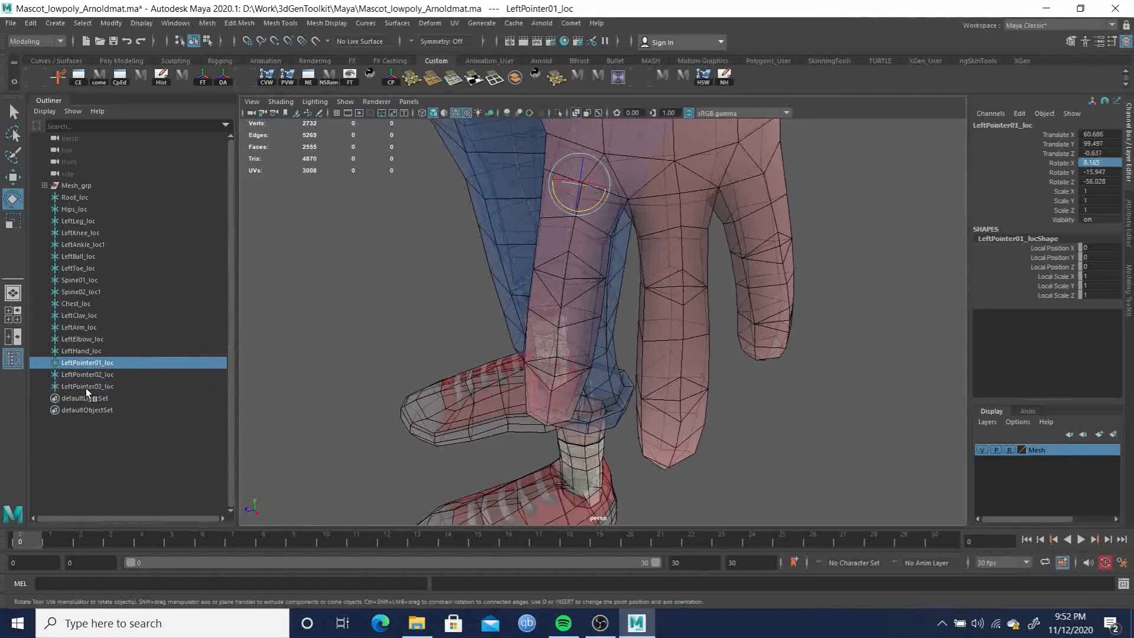
pyautogui.keyDown('shift'); pyautogui.click(91, 386); pyautogui.keyUp('shift')
pyautogui.keyDown('alt'); pyautogui.moveTo(544, 321); pyautogui.dragTo(441, 327); pyautogui.keyUp('alt')
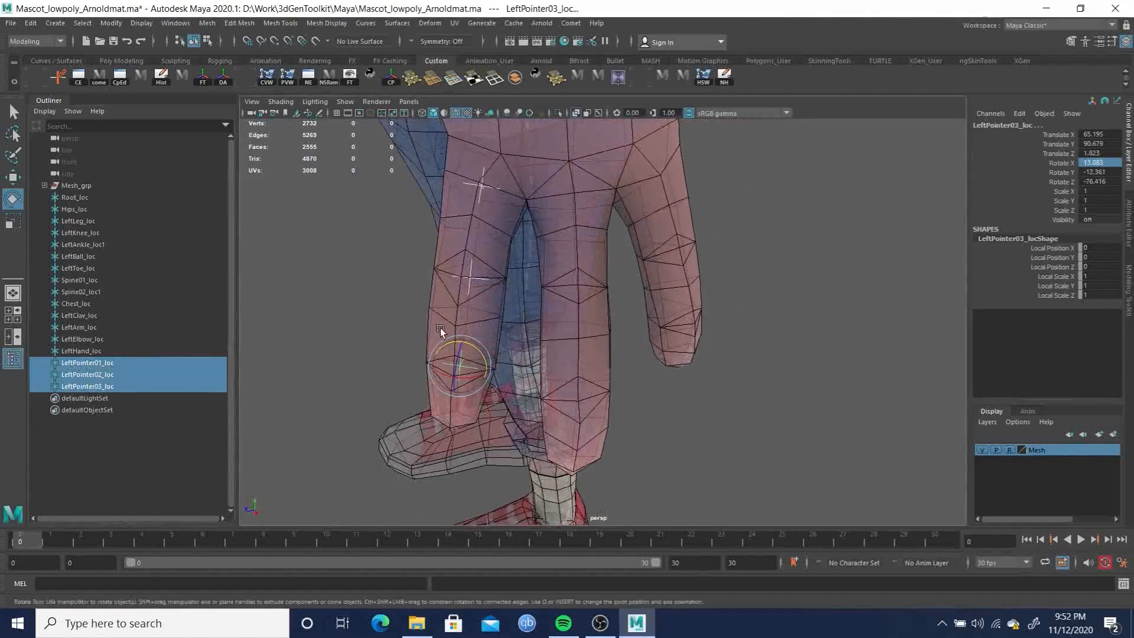
# Parent LeftPointer03_loc under LeftPointer02_loc, and LeftPointer02_loc under LeftPointer01_loc
pyautogui.click(93, 387)
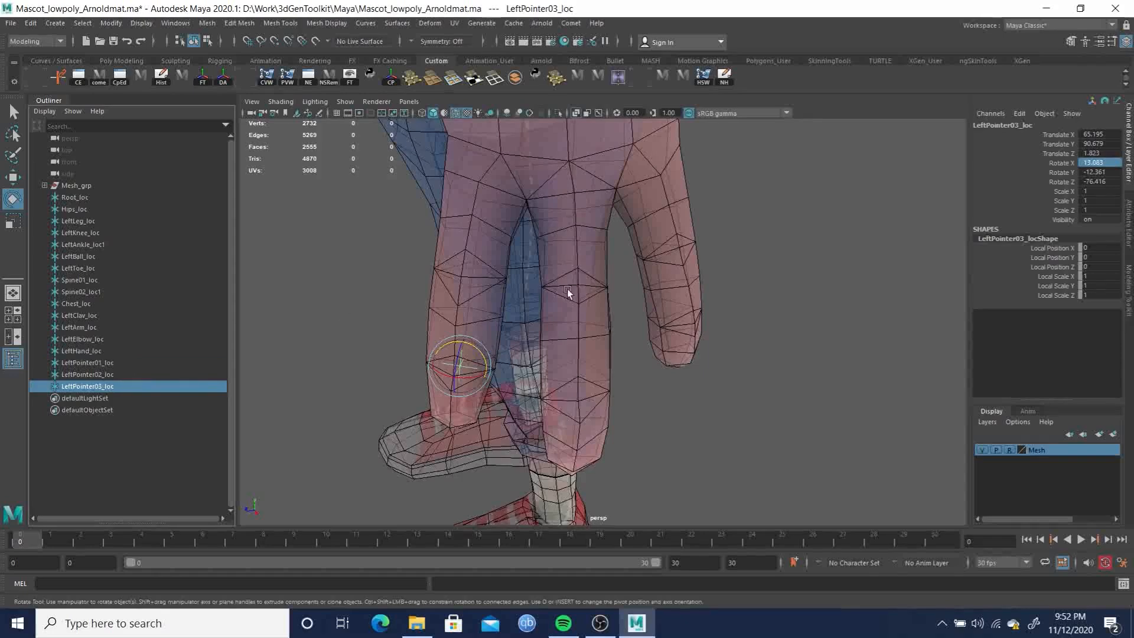
pyautogui.keyDown('alt'); pyautogui.moveTo(555, 349); pyautogui.dragTo(579, 343); pyautogui.keyUp('alt')
pyautogui.keyDown('alt'); pyautogui.moveTo(580, 342); pyautogui.dragTo(605, 331, button='middle'); pyautogui.keyUp('alt')
pyautogui.keyDown('alt'); pyautogui.moveTo(605, 328); pyautogui.dragTo(590, 322); pyautogui.keyUp('alt')
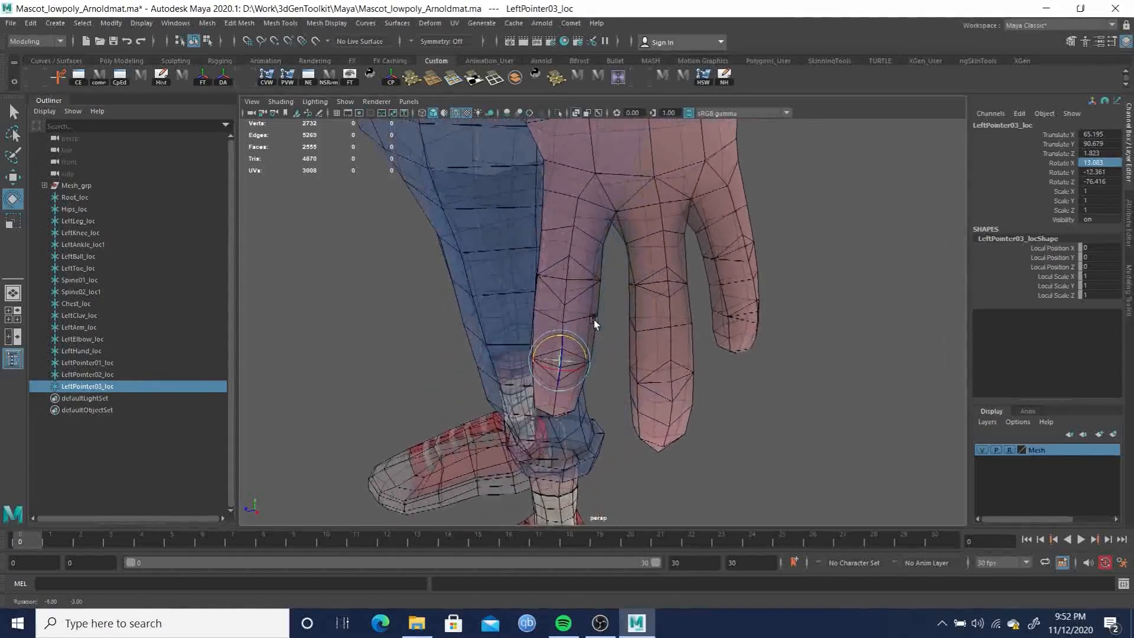
pyautogui.keyDown('ctrl'); pyautogui.click(98, 375); pyautogui.keyUp('ctrl')
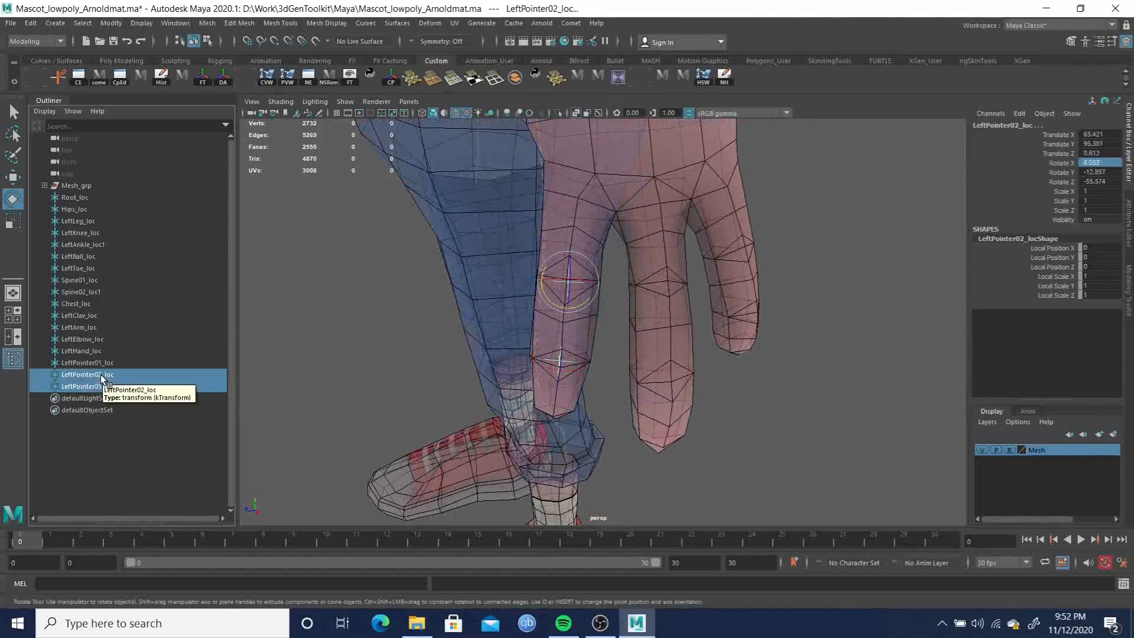
pyautogui.press('p')
pyautogui.keyDown('ctrl'); pyautogui.click(100, 362); pyautogui.keyUp('ctrl')
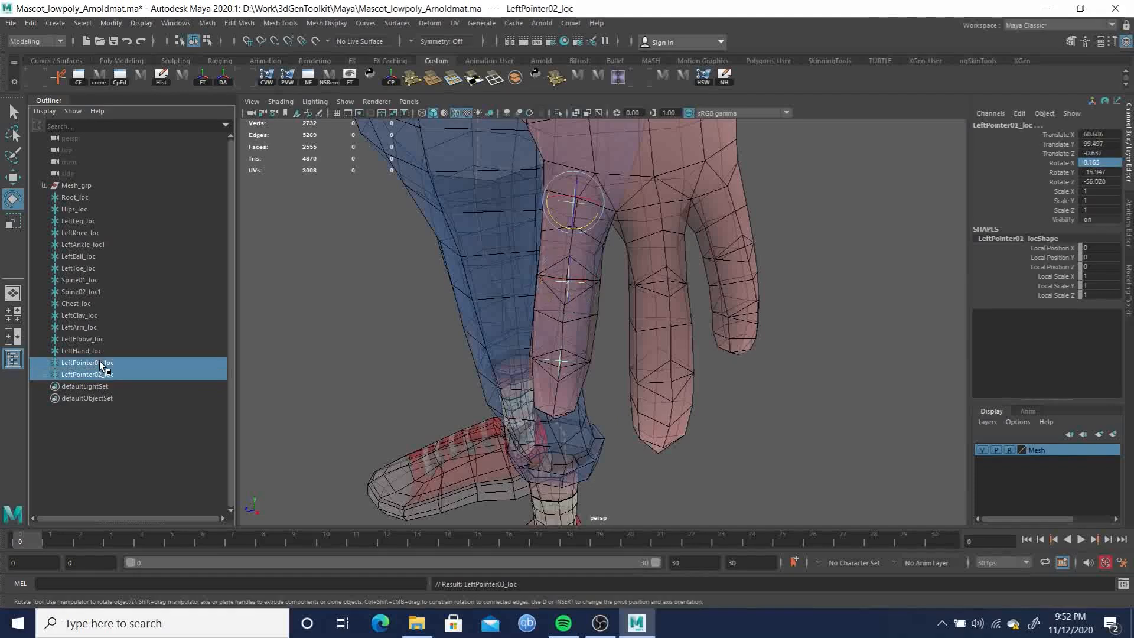
pyautogui.press('p')
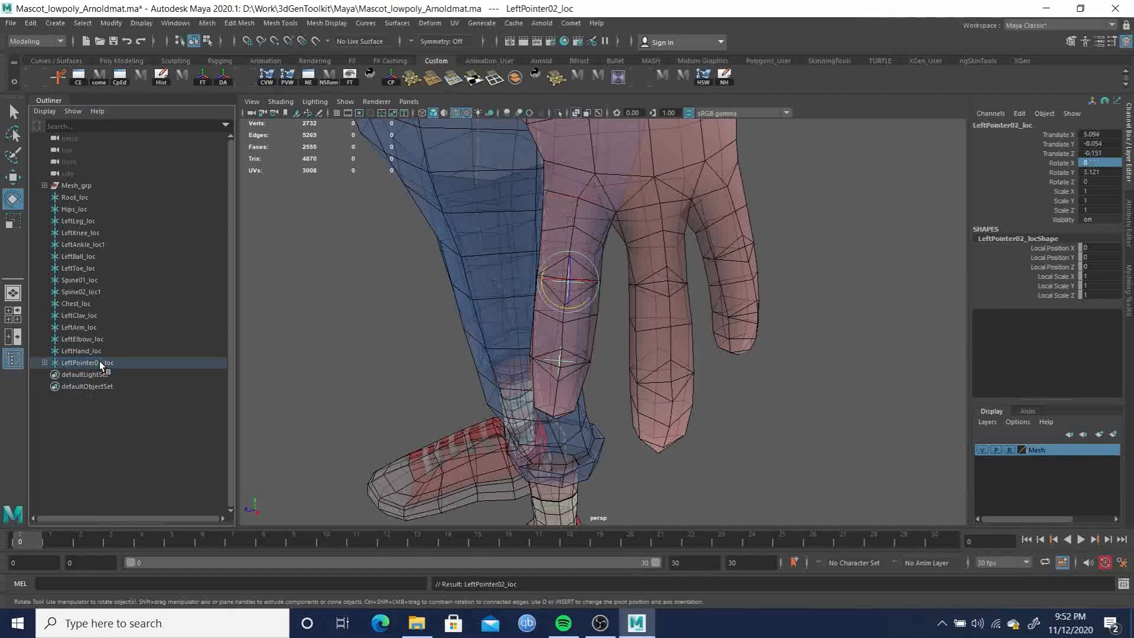
# Expand the LeftPointer01_loc hierarchy and check each pointer locator's transform values
pyautogui.click(44, 362)
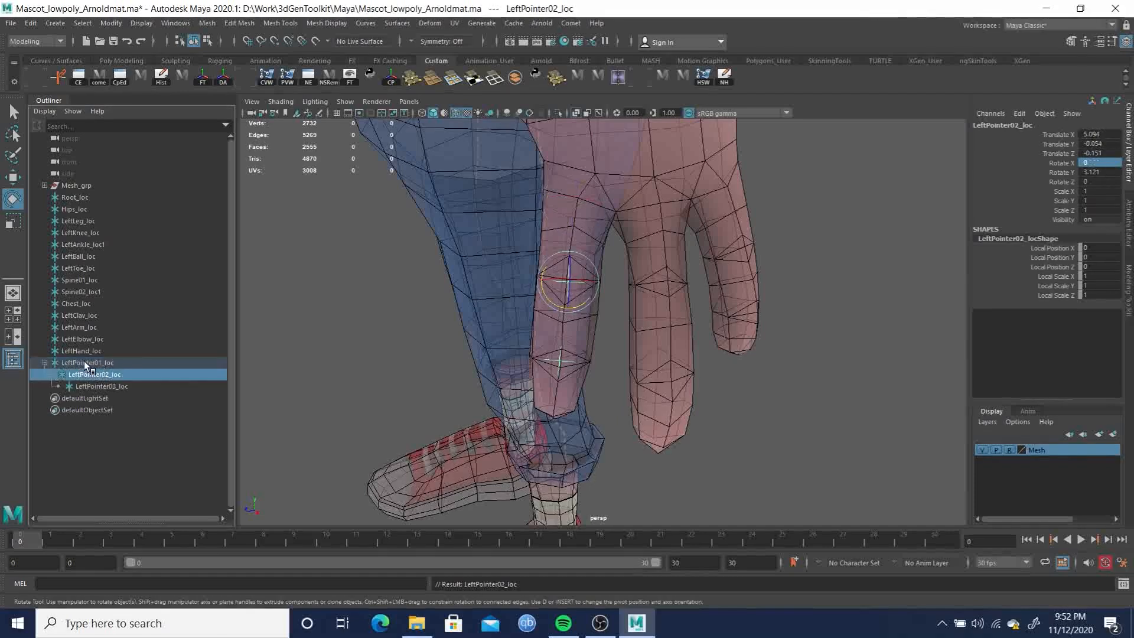
pyautogui.click(85, 362)
pyautogui.click(98, 375)
pyautogui.click(103, 386)
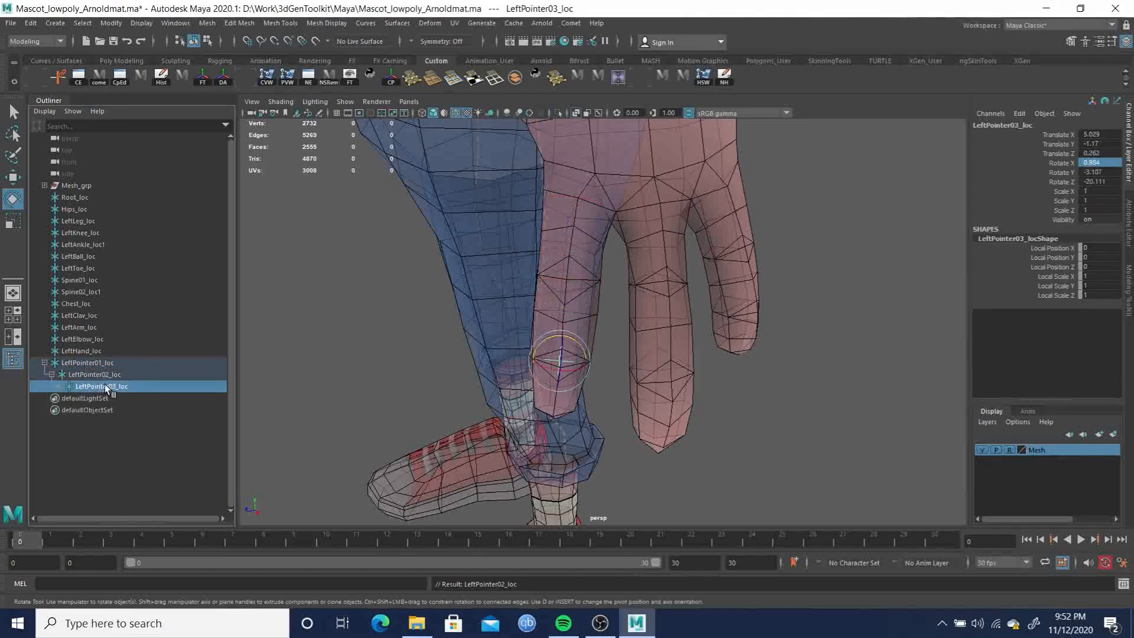
pyautogui.click(103, 373)
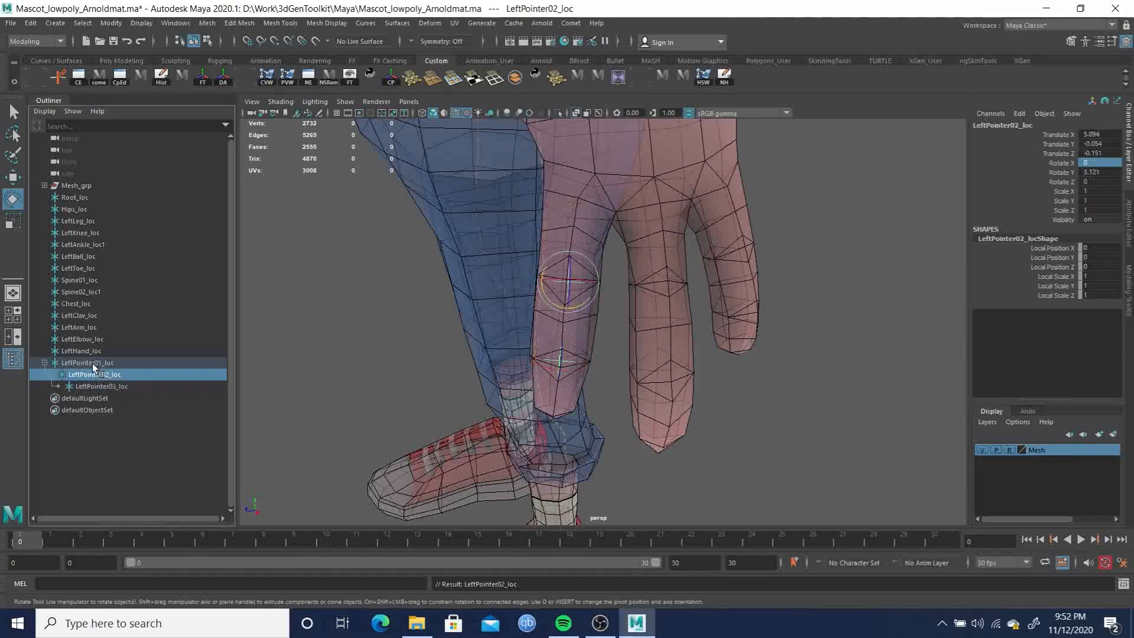
pyautogui.click(92, 363)
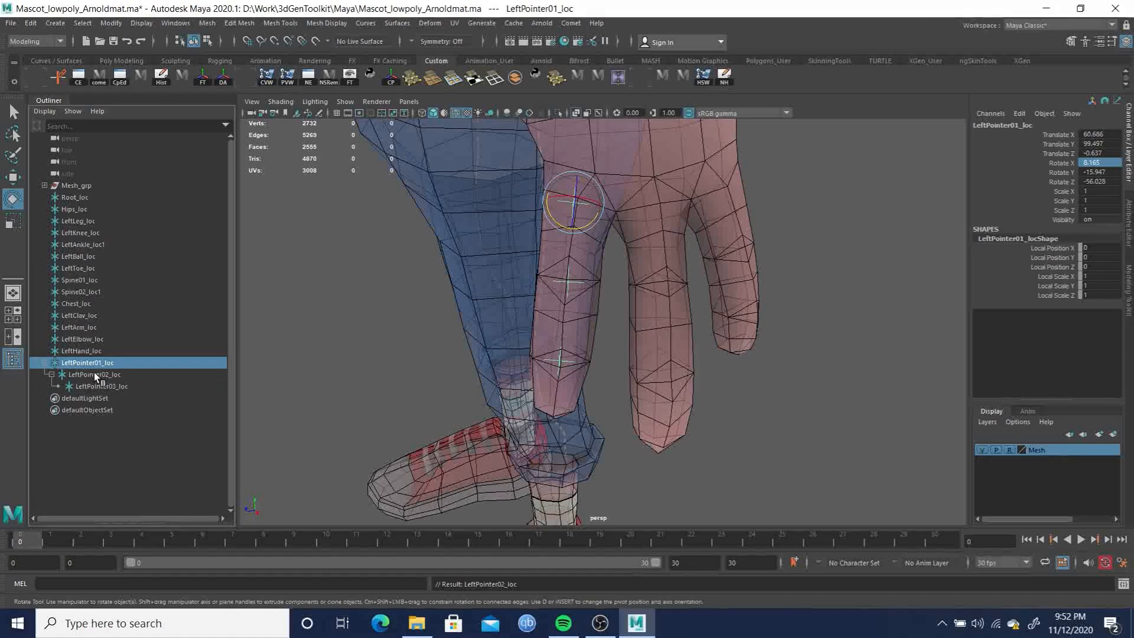
# Undo the last rotation of LeftPointer01_loc and select all three pointer locators in the hierarchy
pyautogui.keyDown('alt'); pyautogui.moveTo(422, 262); pyautogui.dragTo(548, 228); pyautogui.keyUp('alt')
pyautogui.hotkey('ctrl', 'z')
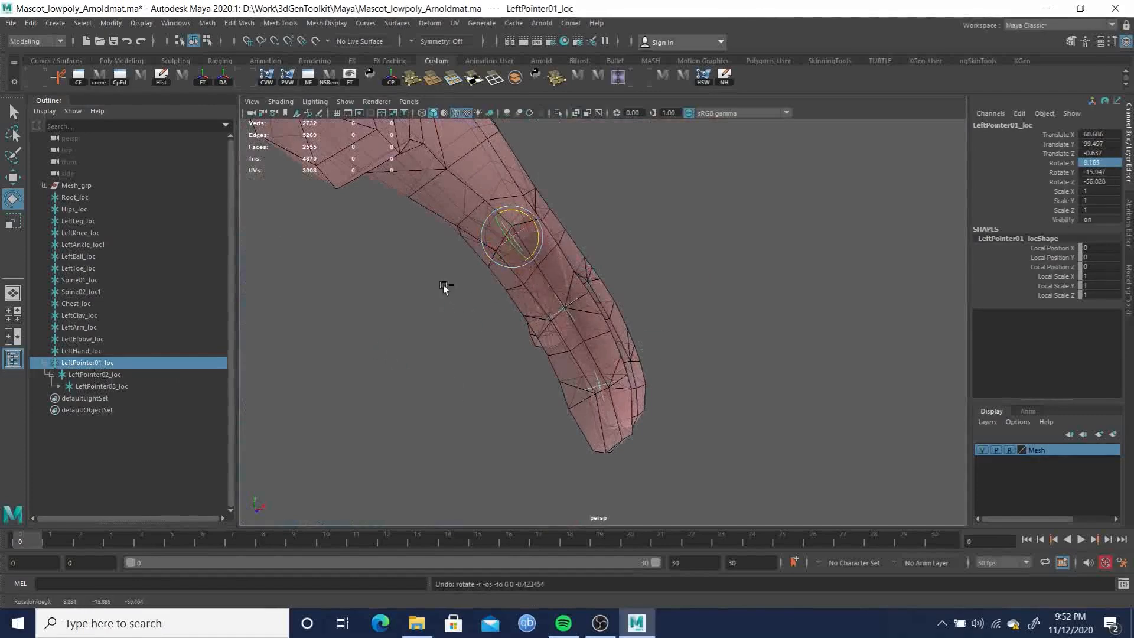
pyautogui.click(104, 374)
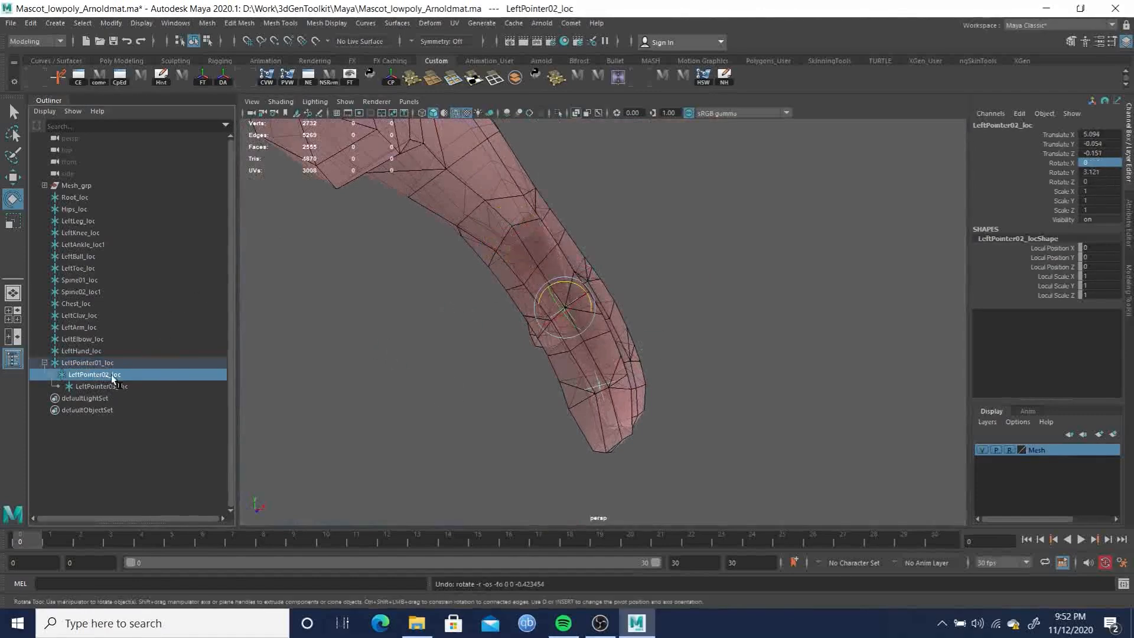
pyautogui.moveTo(97, 364); pyautogui.dragTo(112, 384)
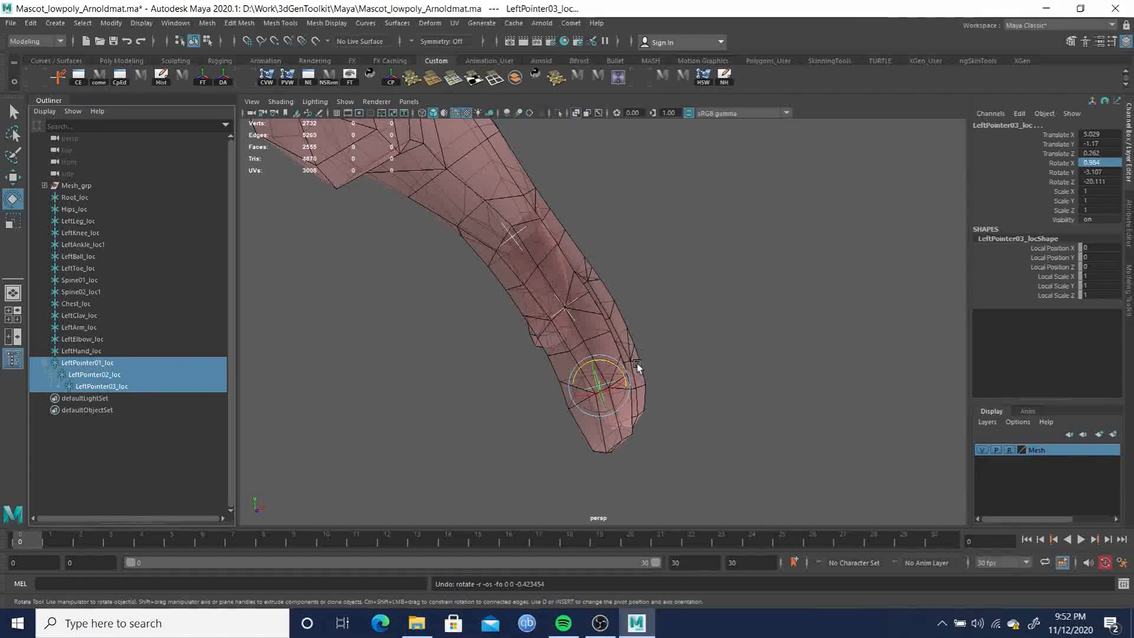
# Duplicate the LeftPointer01_loc hierarchy, expand the copy and select all three of its locators
pyautogui.moveTo(615, 366); pyautogui.dragTo(679, 332)
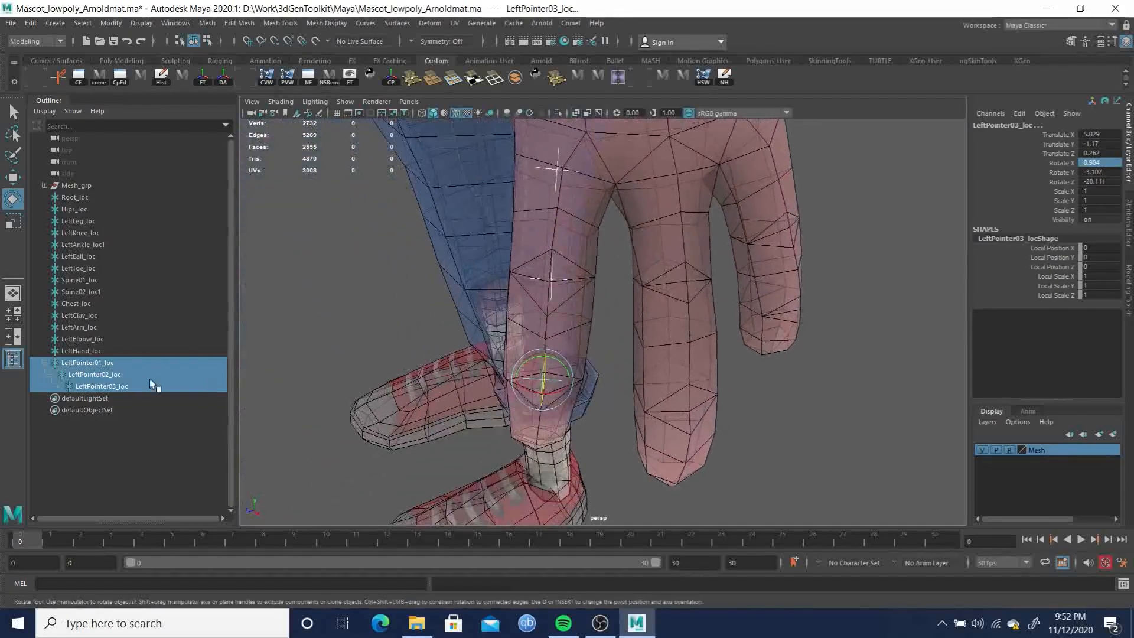
pyautogui.click(93, 364)
pyautogui.hotkey('ctrl', 'd')
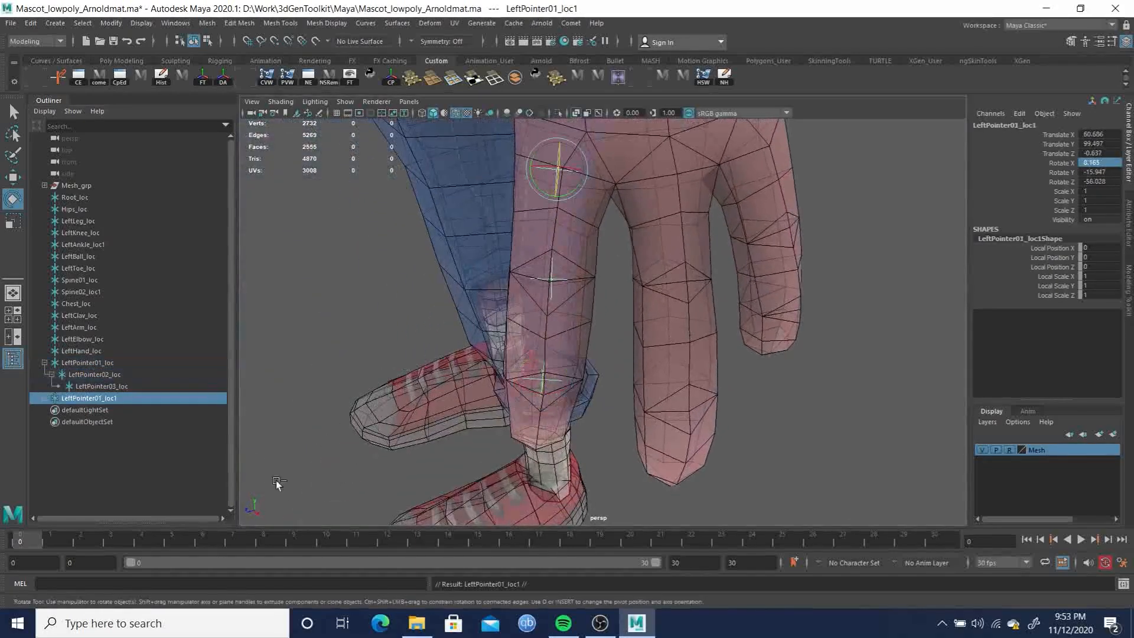
pyautogui.click(45, 399)
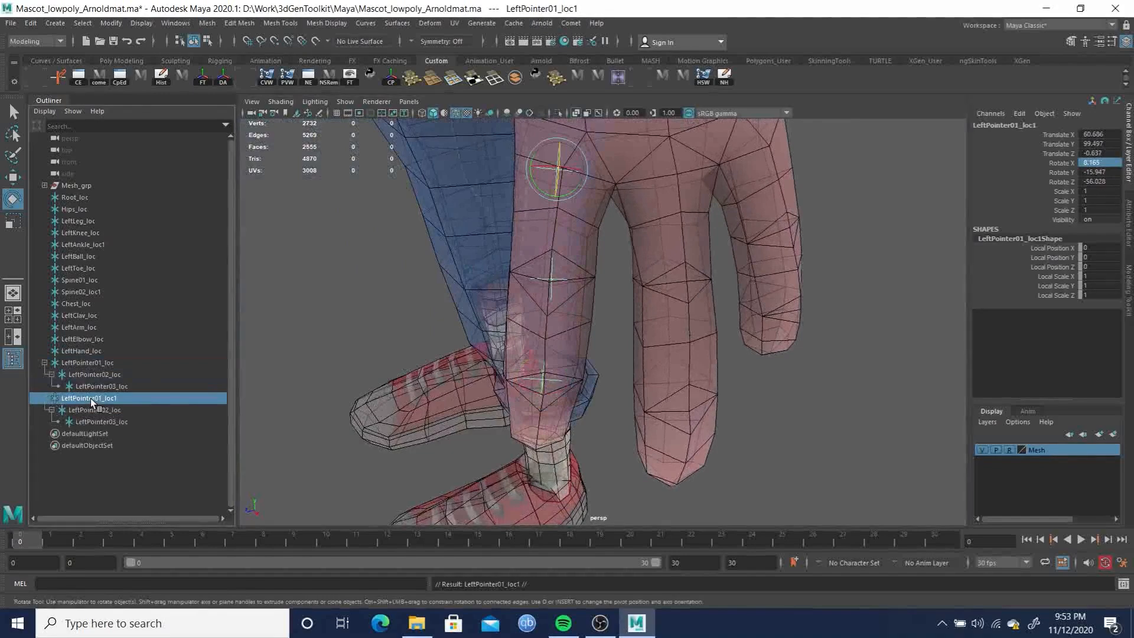
pyautogui.keyDown('shift'); pyautogui.click(97, 420); pyautogui.keyUp('shift')
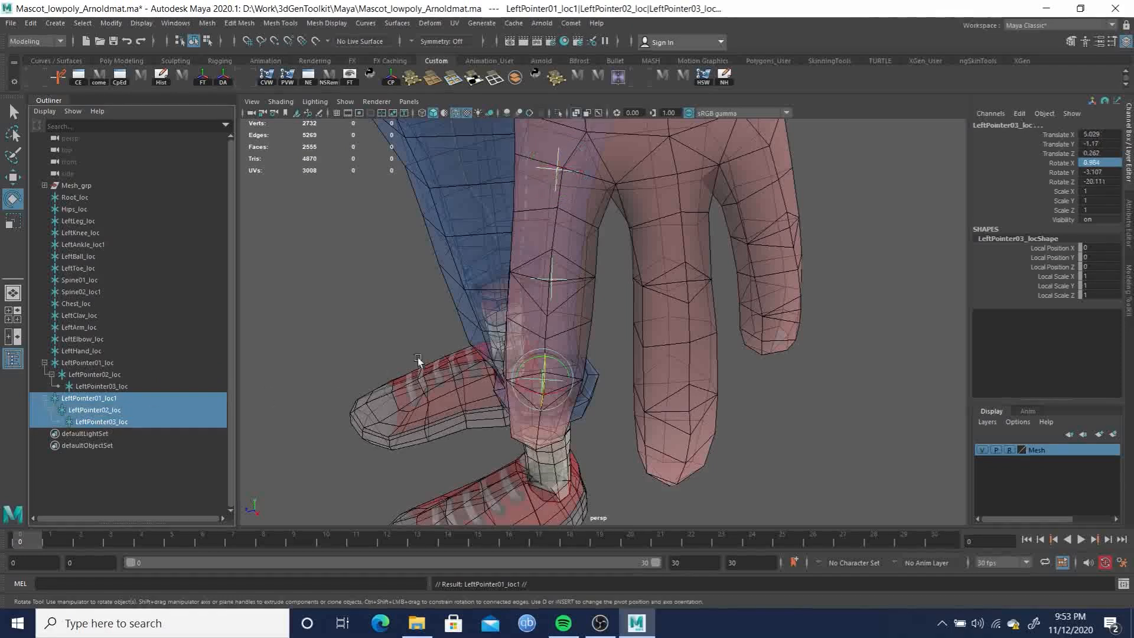
# Use cometRename to rename and number the three duplicated locators with the base name Middle, start number 1 and padding 2
pyautogui.click(570, 24)
pyautogui.moveTo(597, 48)
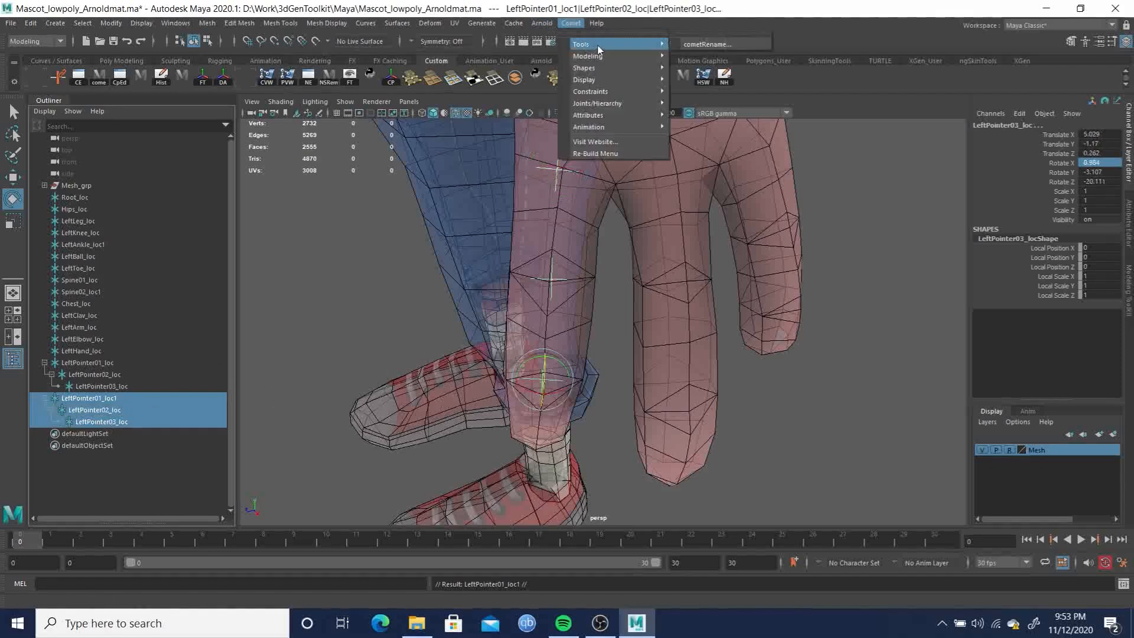
pyautogui.click(709, 47)
pyautogui.moveTo(316, 285); pyautogui.dragTo(297, 268)
pyautogui.click(303, 426)
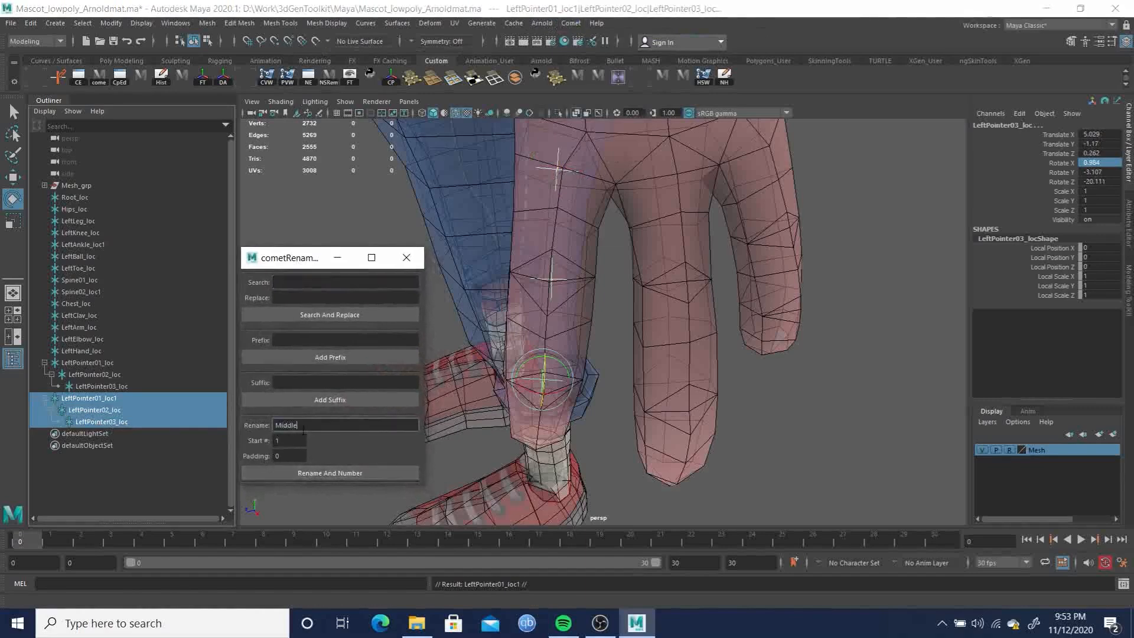
pyautogui.click(292, 457)
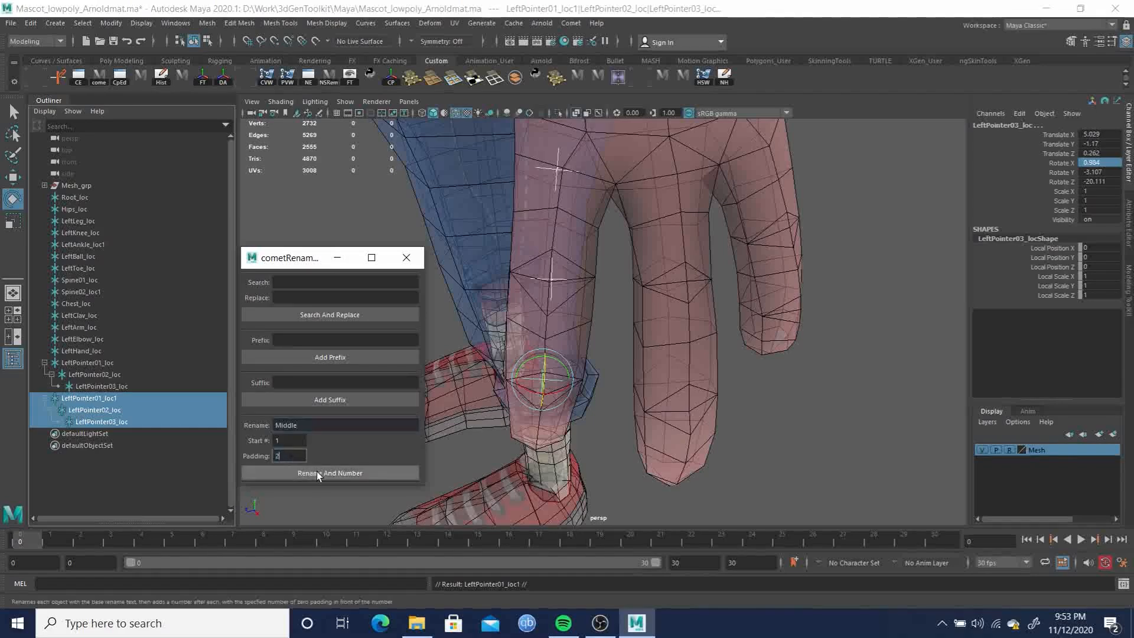
pyautogui.click(355, 470)
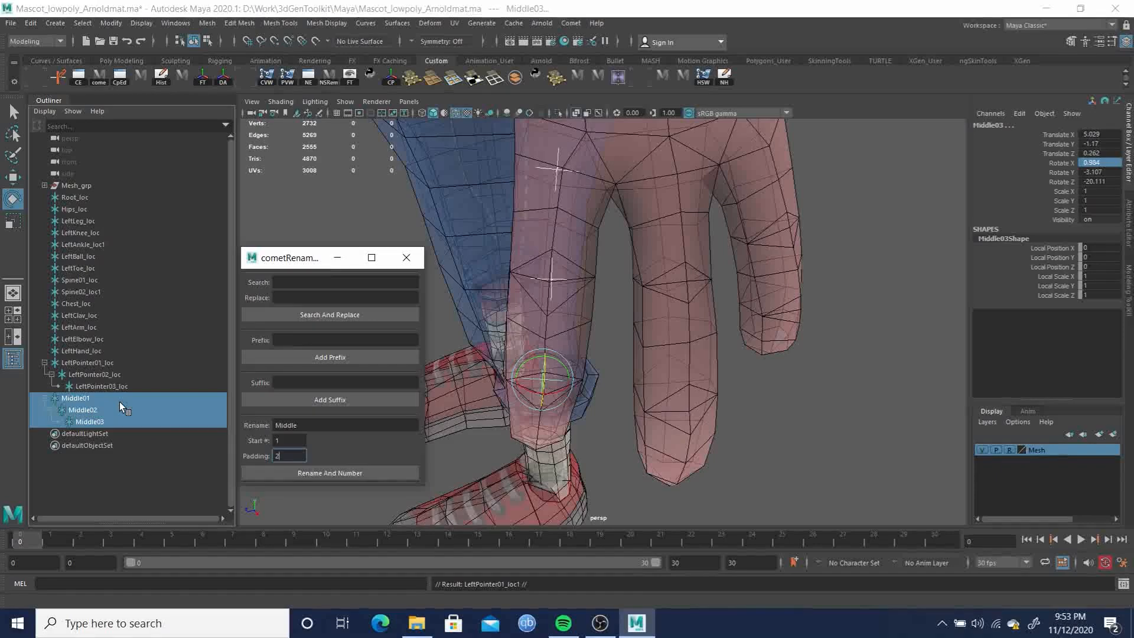
# Add the prefix Left and the suffix _loc to the three Middle locators
pyautogui.click(305, 339)
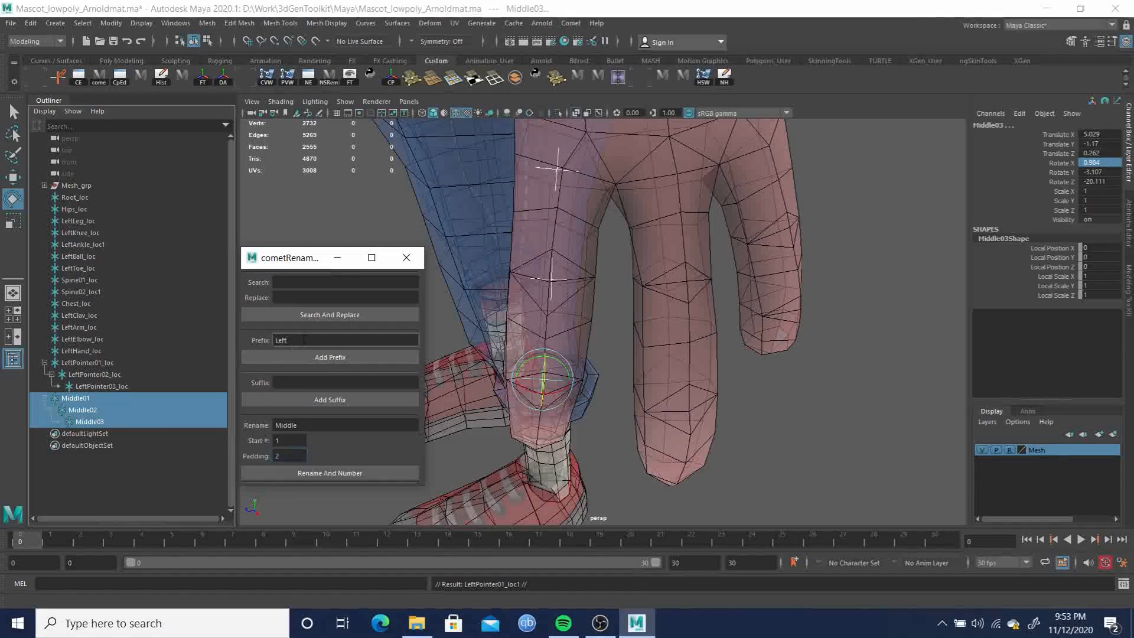
pyautogui.click(336, 358)
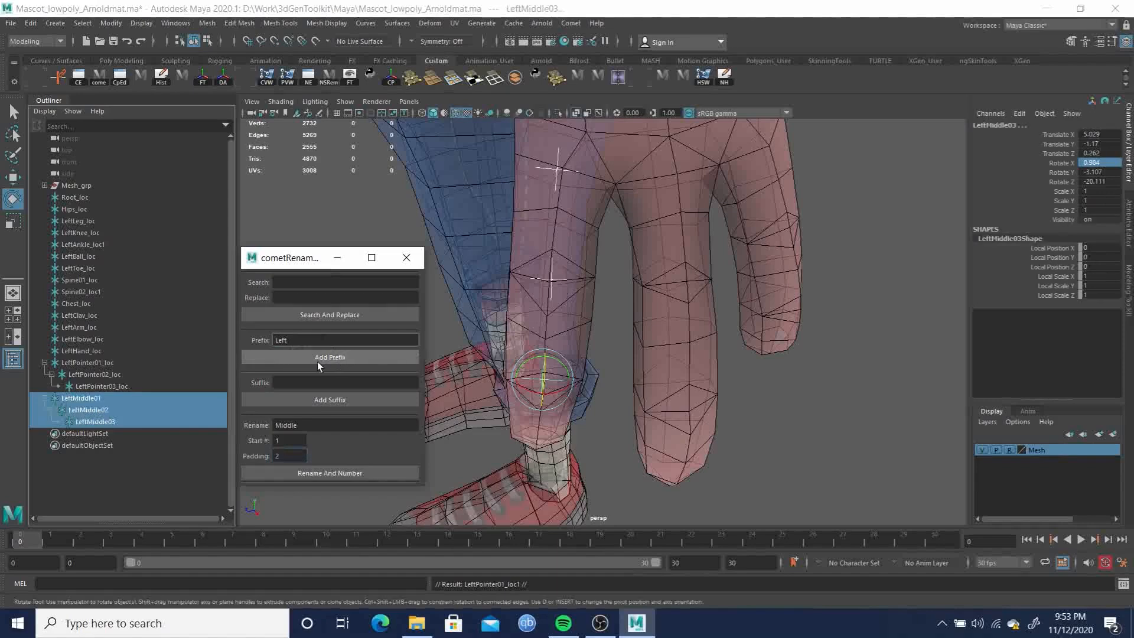
pyautogui.click(310, 382)
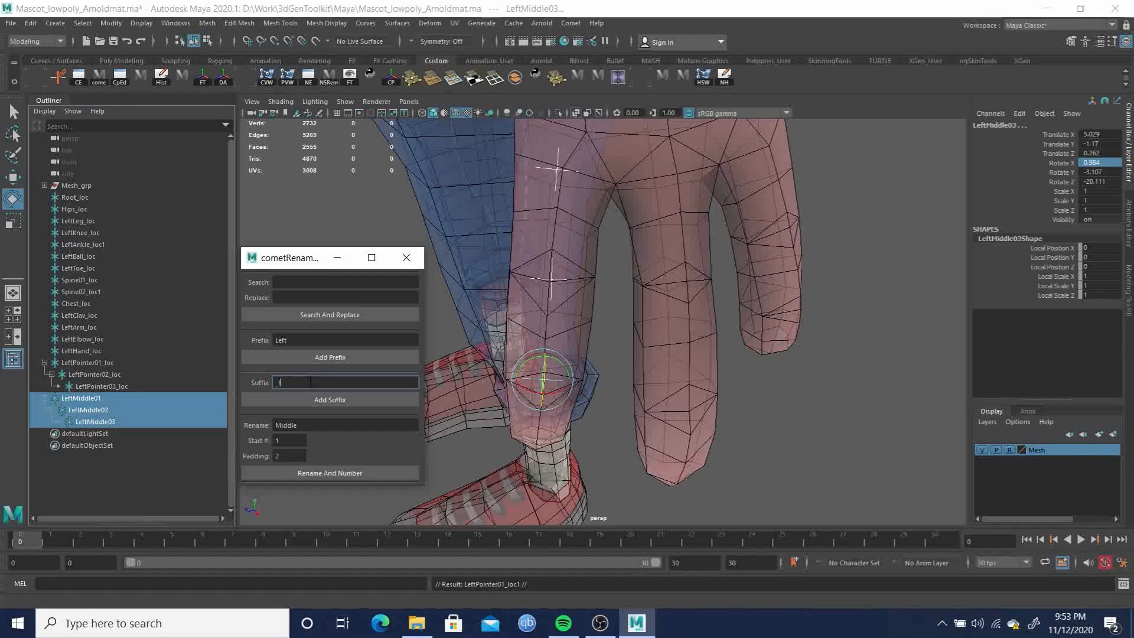
pyautogui.click(324, 401)
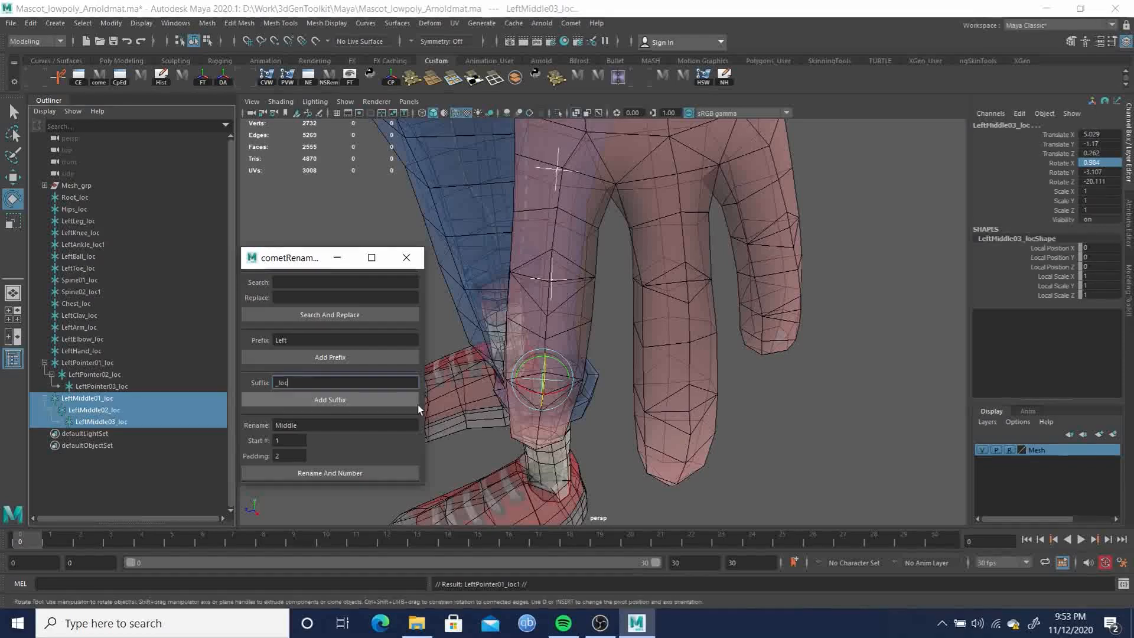
# Move LeftMiddle01_loc to the middle finger's base at about (62.1, 98.7, -5.5) and rotate it to about (7.9, -7.5, -54.8)
pyautogui.click(85, 399)
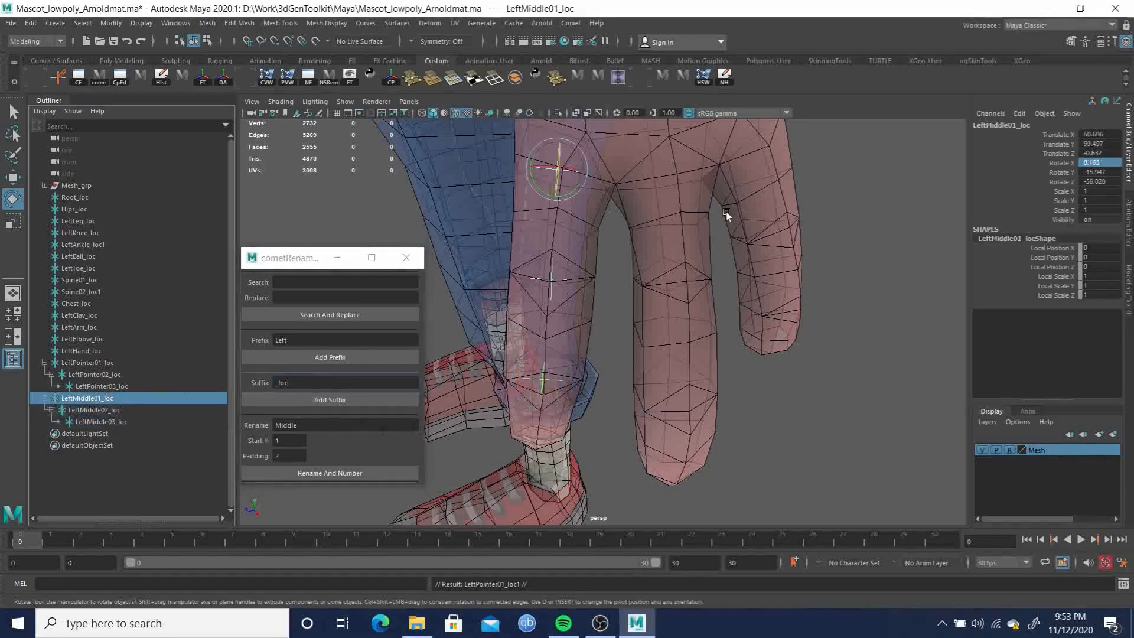
pyautogui.press('w')
pyautogui.moveTo(544, 170); pyautogui.dragTo(707, 212)
pyautogui.press('e')
pyautogui.press('w')
pyautogui.press('e')
pyautogui.keyDown('alt'); pyautogui.moveTo(748, 268); pyautogui.dragTo(714, 306); pyautogui.keyUp('alt')
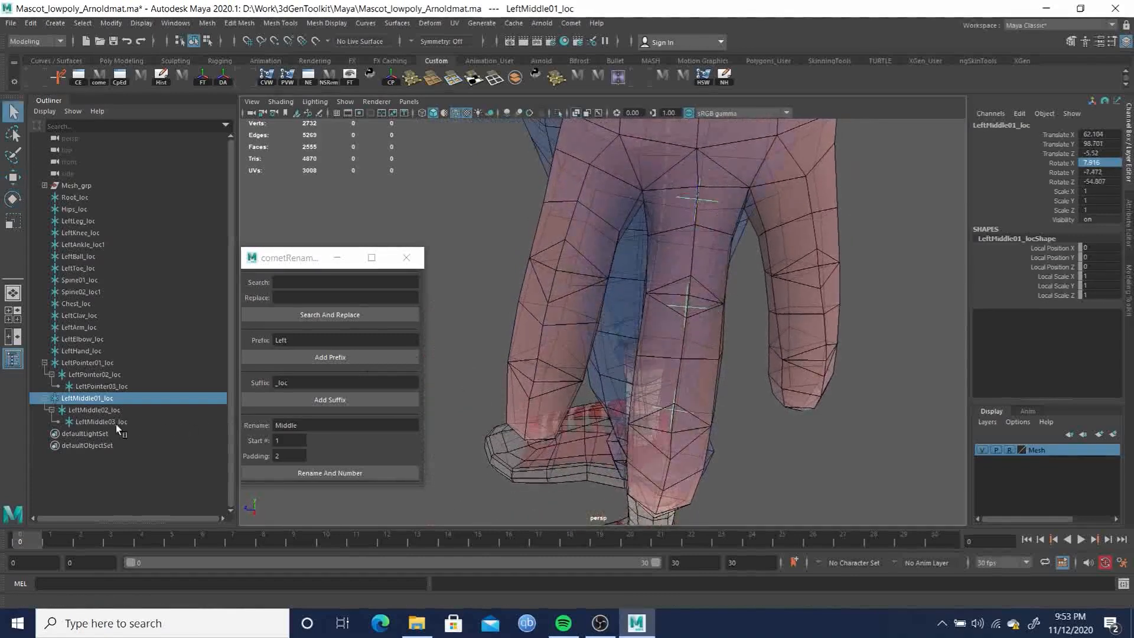
# Move LeftMiddle02_loc and LeftMiddle03_loc down the middle finger to its second and third knuckles
pyautogui.click(105, 410)
pyautogui.press('w')
pyautogui.moveTo(684, 338); pyautogui.dragTo(686, 330)
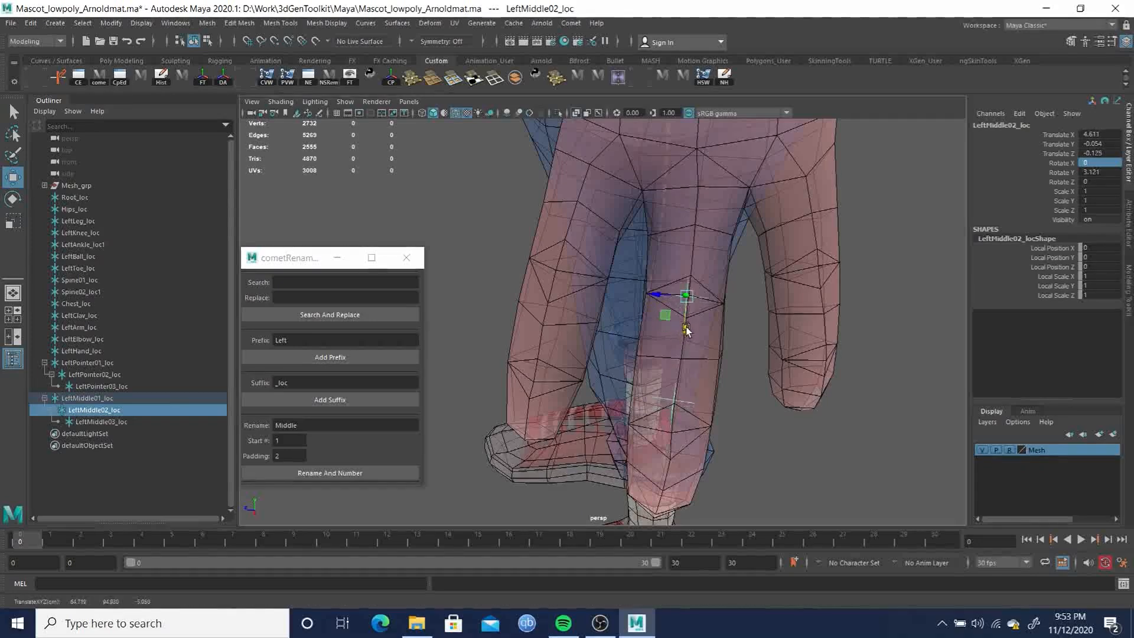
pyautogui.click(90, 421)
pyautogui.moveTo(670, 427); pyautogui.dragTo(850, 420)
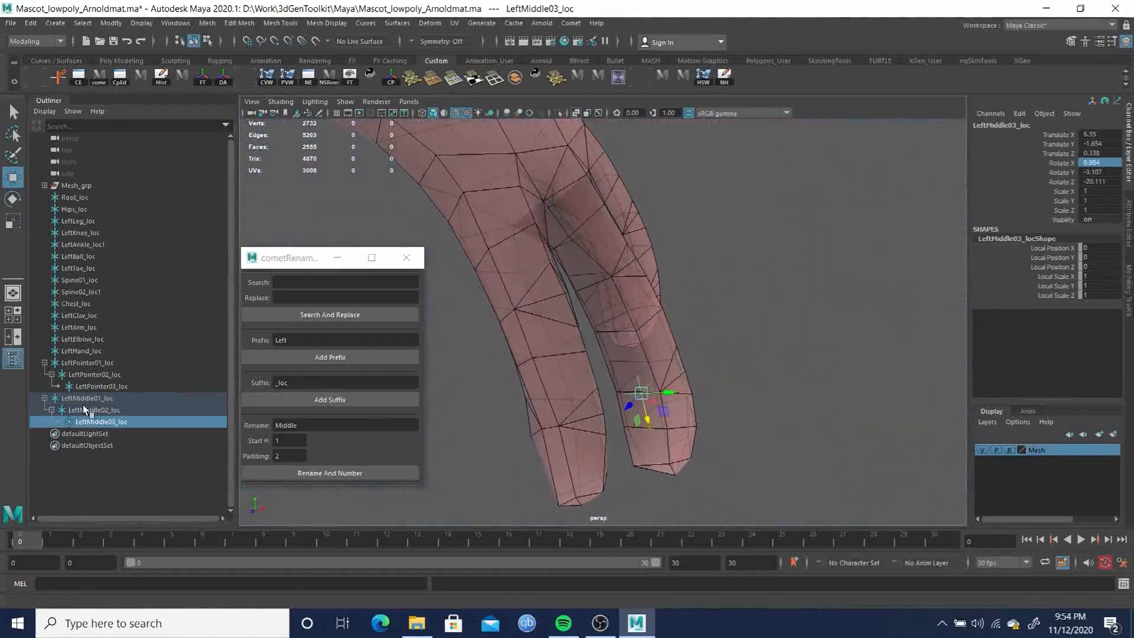
# Rotate LeftMiddle01_loc to about -52.5 in Z so the locator chain follows the middle finger's side profile
pyautogui.click(87, 397)
pyautogui.keyDown('alt'); pyautogui.moveTo(564, 283); pyautogui.dragTo(667, 234); pyautogui.keyUp('alt')
pyautogui.press('e')
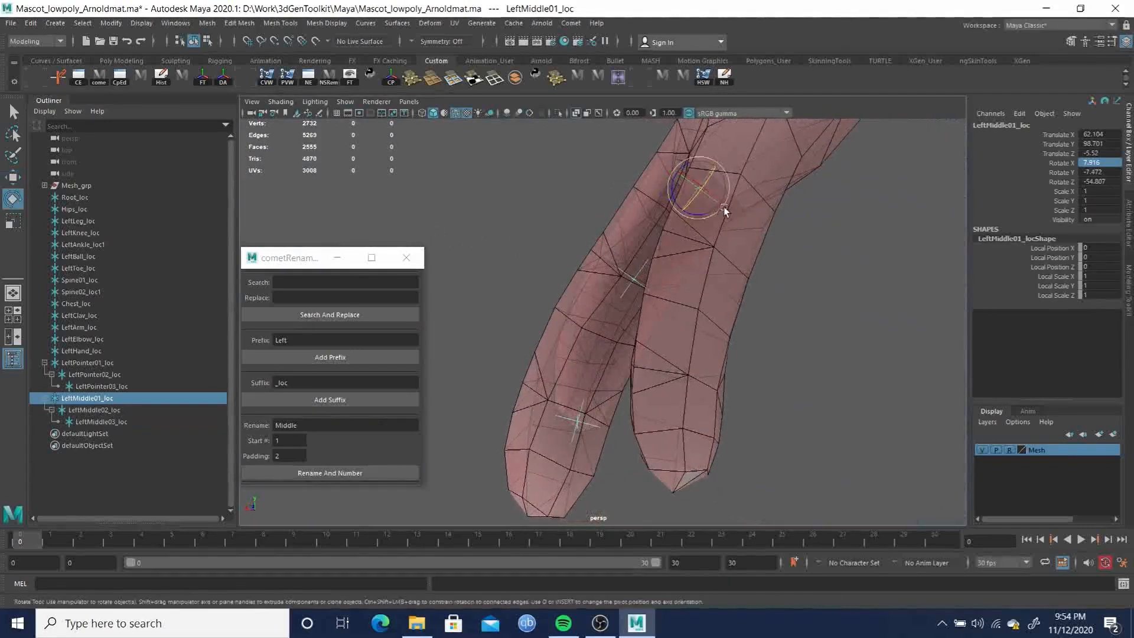
pyautogui.moveTo(692, 164); pyautogui.dragTo(694, 161)
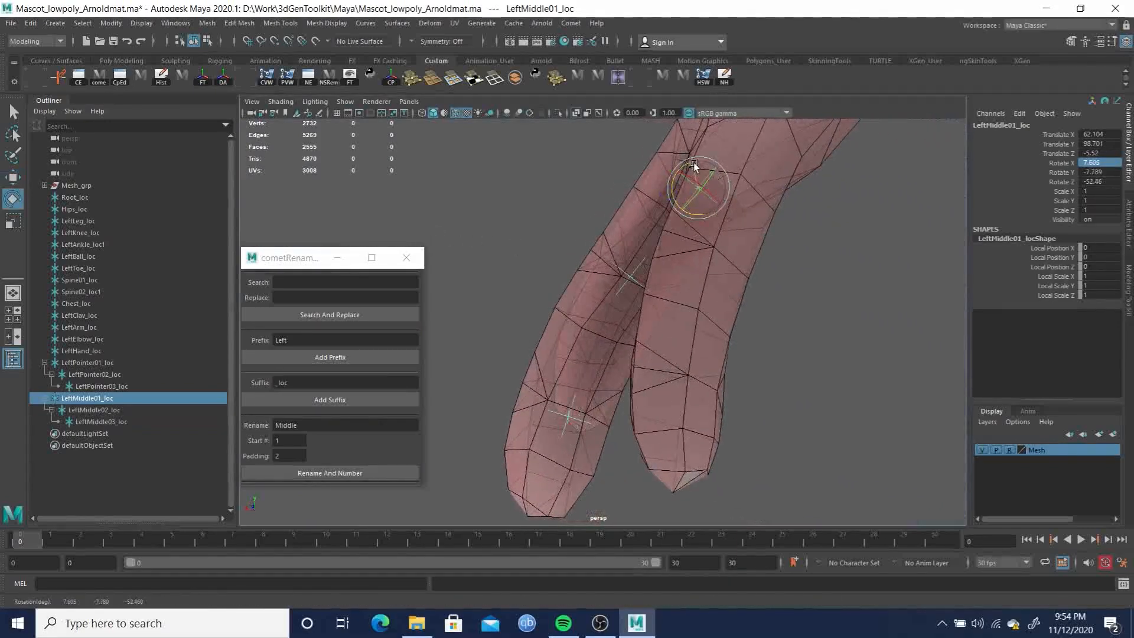
pyautogui.keyDown('alt'); pyautogui.moveTo(708, 279); pyautogui.dragTo(710, 245, button='middle'); pyautogui.keyUp('alt')
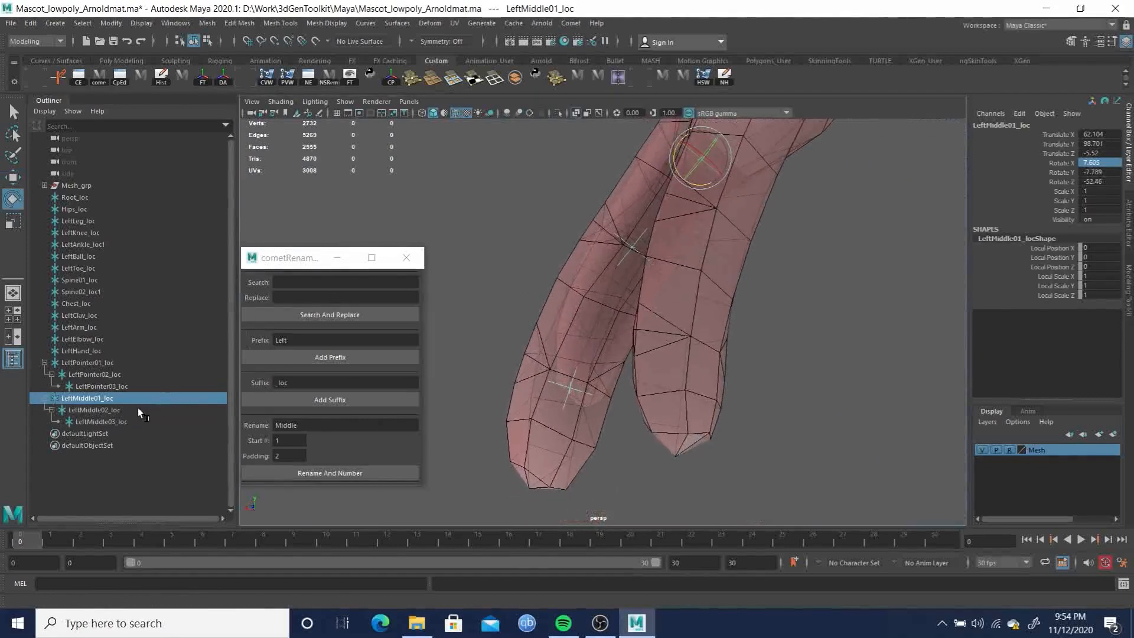
# Refine LeftMiddle02_loc to about 0.27 in Translate Y and LeftMiddle03_loc to about (5.9, -1.5, 0.3) inside the finger
pyautogui.click(111, 410)
pyautogui.press('w')
pyautogui.moveTo(616, 228); pyautogui.dragTo(703, 424)
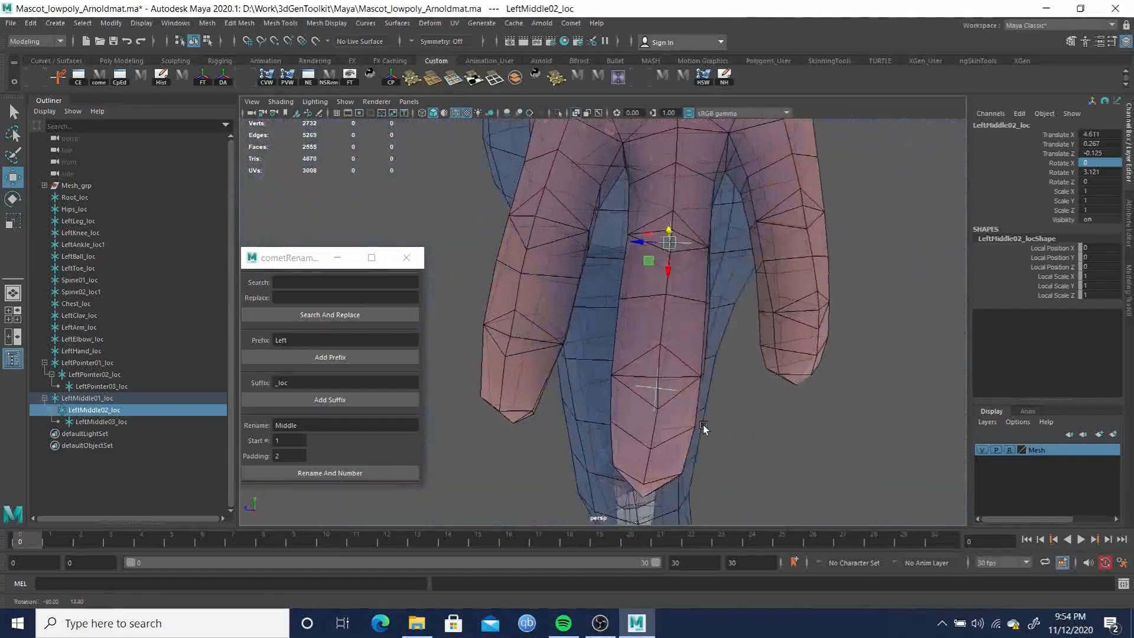
pyautogui.click(100, 422)
pyautogui.keyDown('alt'); pyautogui.moveTo(490, 388); pyautogui.dragTo(586, 380); pyautogui.keyUp('alt')
pyautogui.moveTo(685, 405); pyautogui.dragTo(653, 408)
pyautogui.keyDown('alt'); pyautogui.moveTo(762, 393); pyautogui.dragTo(768, 355); pyautogui.keyUp('alt')
# Duplicate the LeftMiddle01_loc hierarchy, expand the copy and select all three of its locators
pyautogui.click(98, 398)
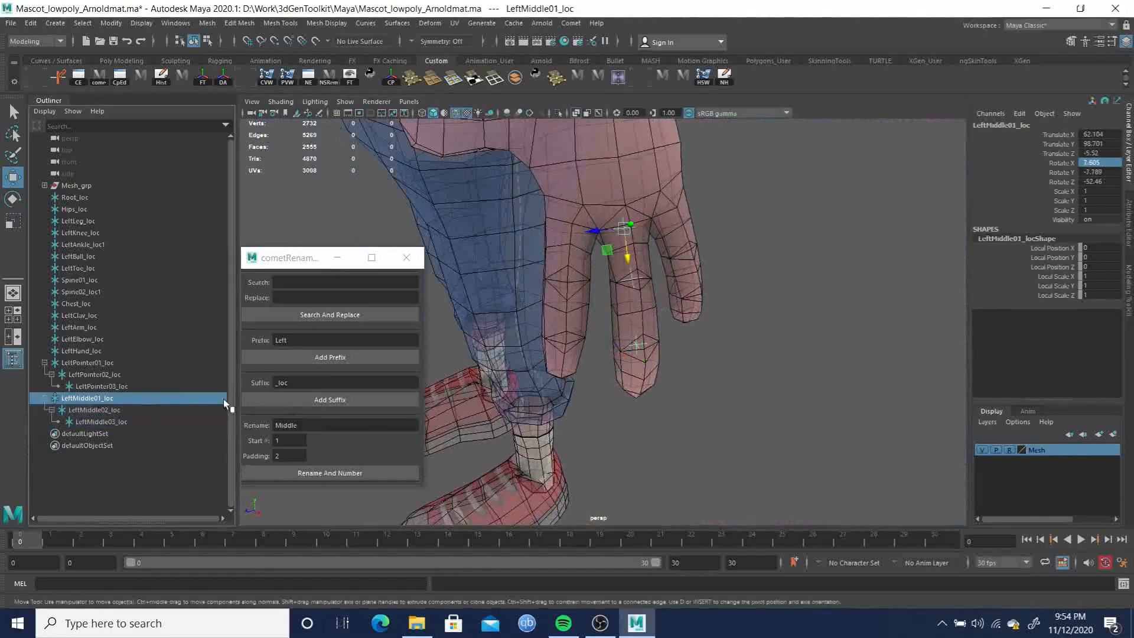
pyautogui.hotkey('ctrl', 'd')
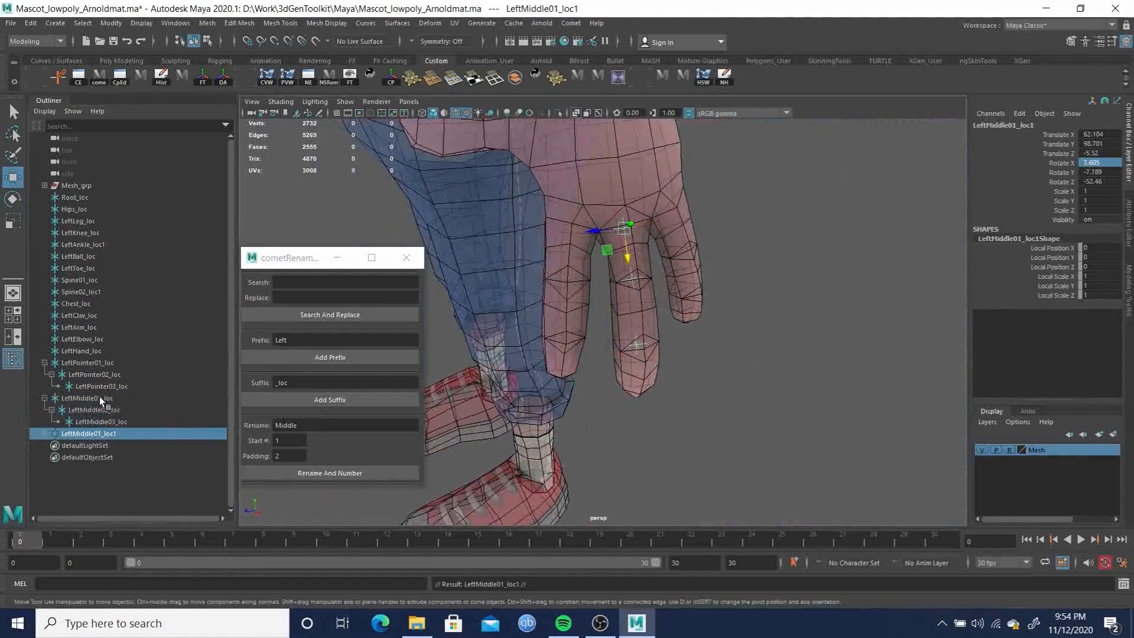
pyautogui.click(44, 434)
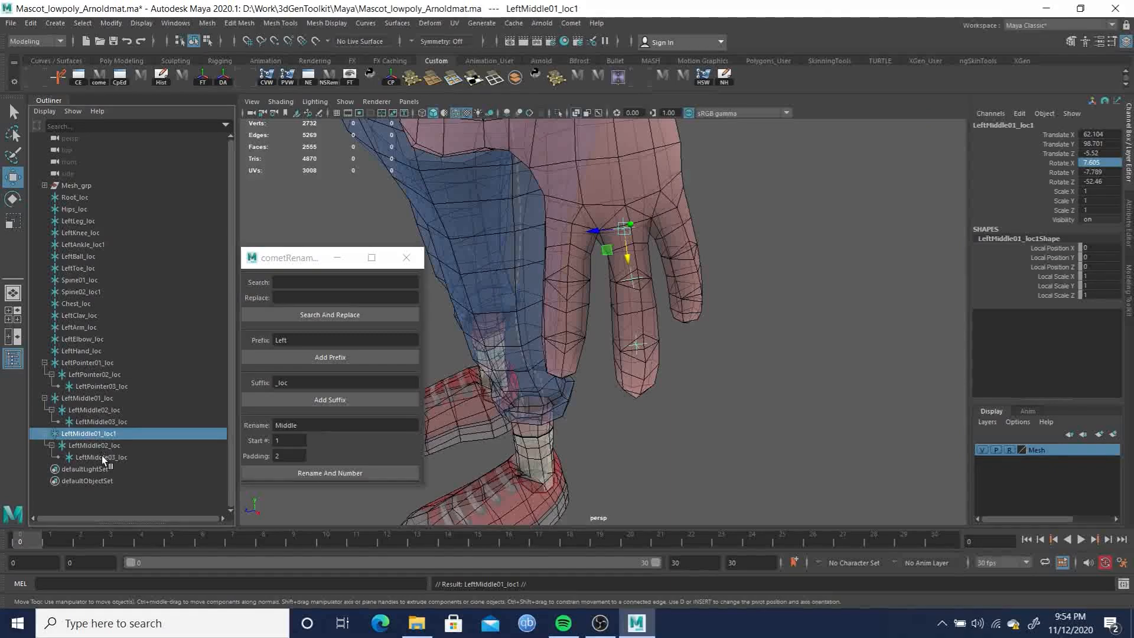
pyautogui.keyDown('shift'); pyautogui.click(100, 458); pyautogui.keyUp('shift')
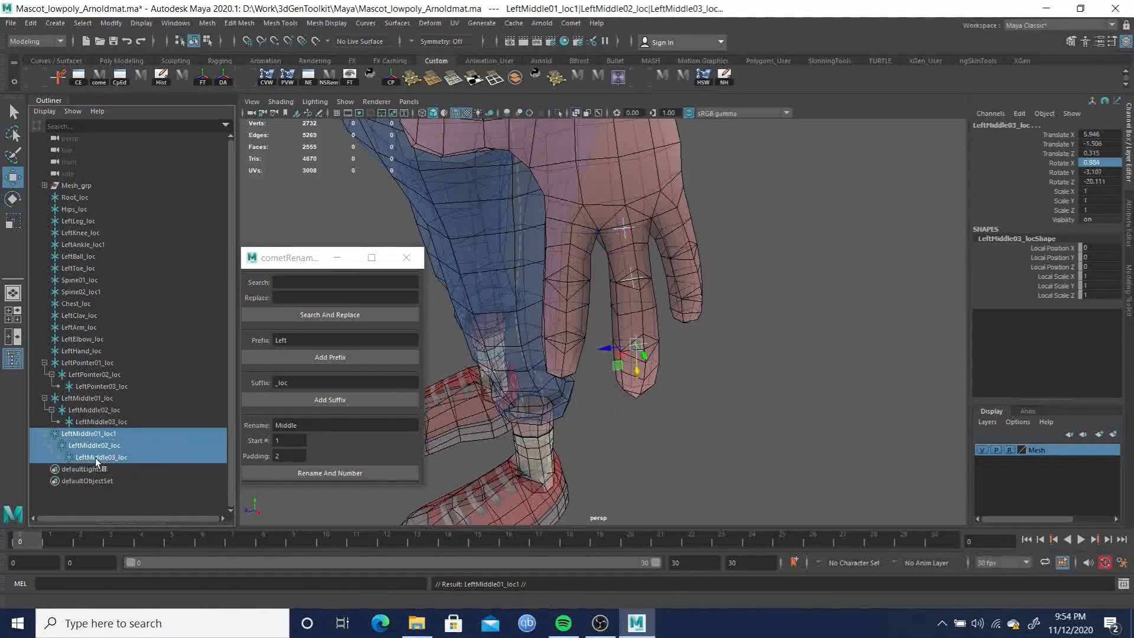
# Rename and number the duplicated locators with the base name Pinky, and add the prefix Left and suffix _loc
pyautogui.doubleClick(307, 424)
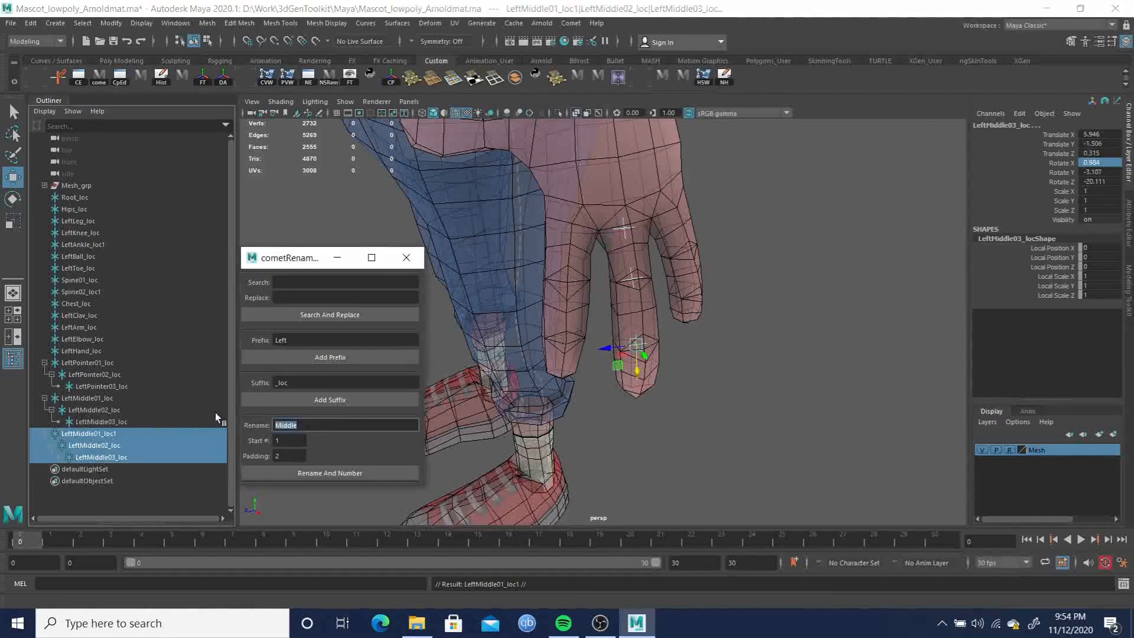
pyautogui.write('Pinky')
pyautogui.click(332, 473)
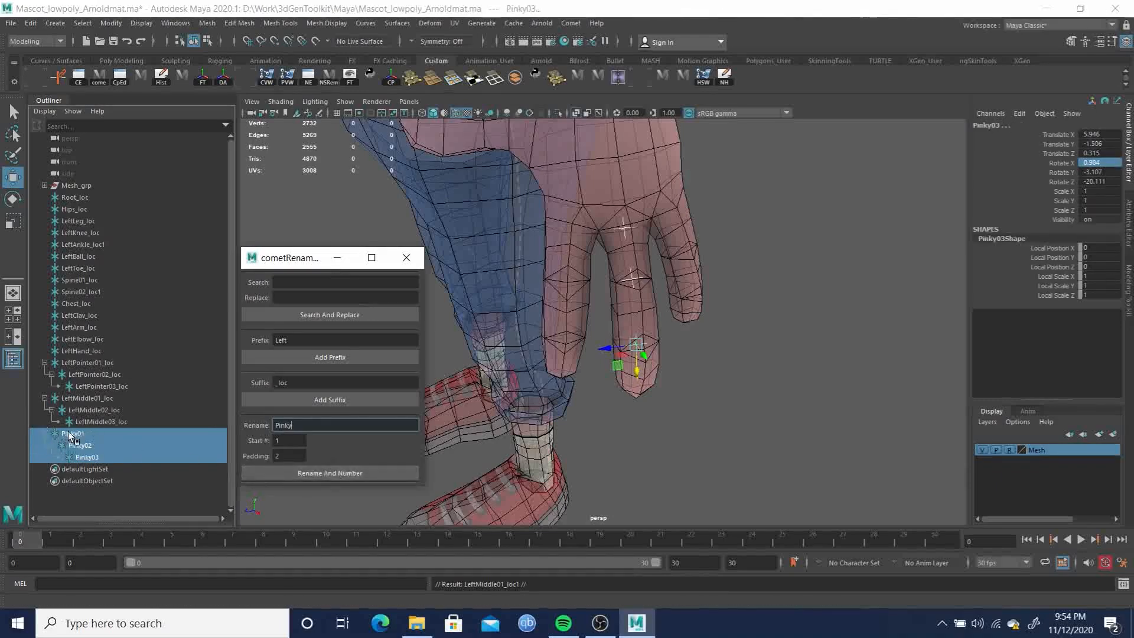
pyautogui.click(334, 356)
pyautogui.click(325, 399)
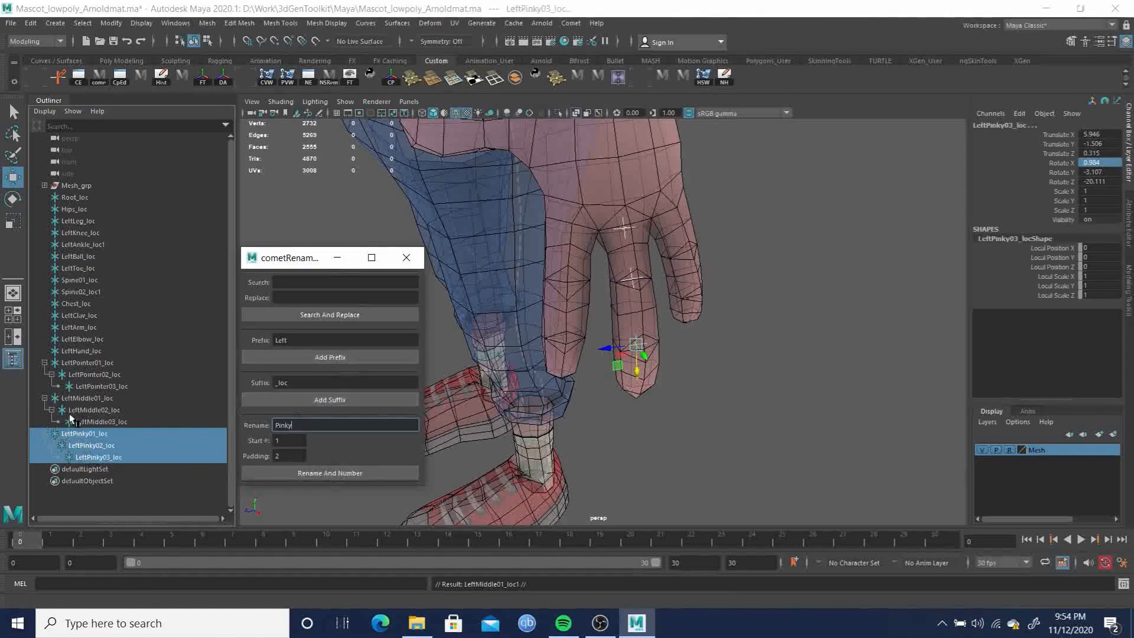
# Move LeftPinky01_loc across the hand to the base of the pinky at about (62.1, 99.9, -10.9)
pyautogui.click(79, 433)
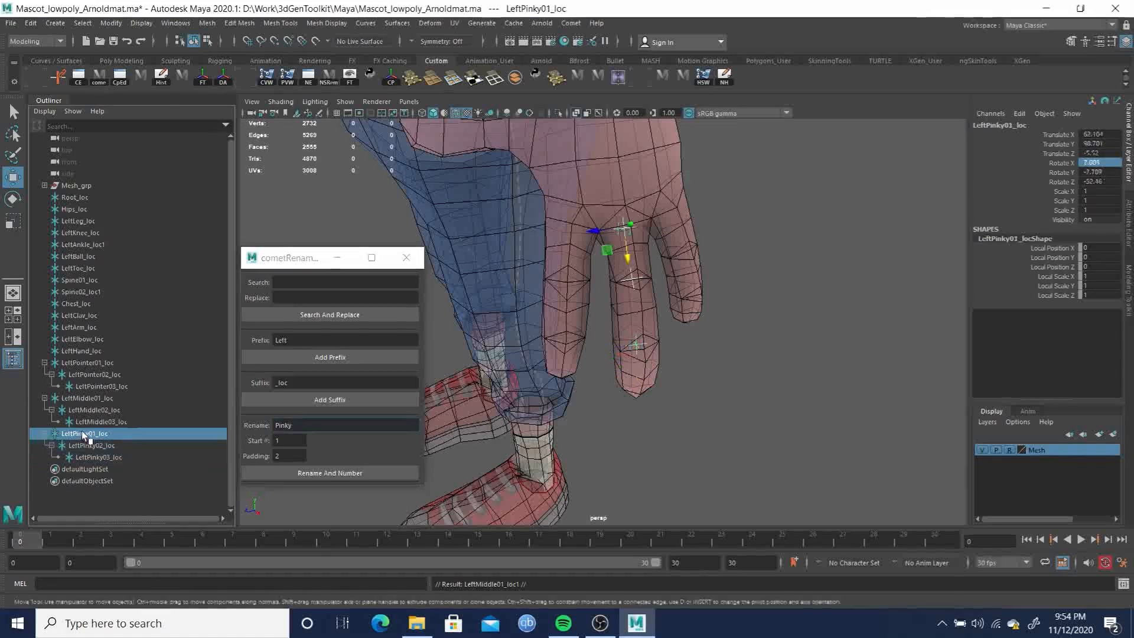
pyautogui.moveTo(597, 229); pyautogui.dragTo(685, 231)
pyautogui.press('f')
pyautogui.keyDown('alt'); pyautogui.moveTo(732, 295); pyautogui.dragTo(515, 267); pyautogui.keyUp('alt')
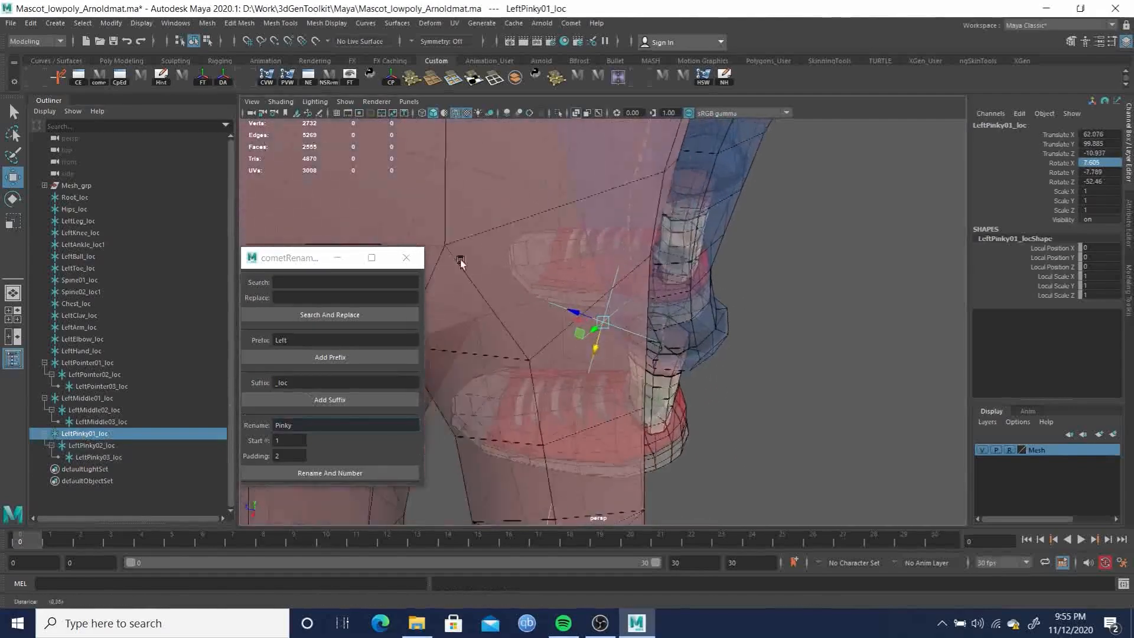
pyautogui.keyDown('alt'); pyautogui.moveTo(515, 266); pyautogui.dragTo(461, 260, button='right'); pyautogui.keyUp('alt')
pyautogui.keyDown('alt'); pyautogui.moveTo(736, 286); pyautogui.dragTo(737, 264); pyautogui.keyUp('alt')
pyautogui.keyDown('alt'); pyautogui.moveTo(737, 263); pyautogui.dragTo(437, 223, button='right'); pyautogui.keyUp('alt')
pyautogui.keyDown('alt'); pyautogui.moveTo(437, 223); pyautogui.dragTo(765, 315); pyautogui.keyUp('alt')
# Rotate LeftPinky01_loc to about (7.9, 8.6, -63.2) so its chain follows the pinky's direction
pyautogui.press('e')
pyautogui.press('w')
pyautogui.press('e')
pyautogui.moveTo(615, 316); pyautogui.dragTo(557, 365)
# Fine-tune LeftPinky01_loc to about (61.7, 99.5, -9.7) inside the pinky's base knuckle and undo the last rotation
pyautogui.press('w')
pyautogui.moveTo(504, 367)
pyautogui.keyDown('alt'); pyautogui.mouseDown()
pyautogui.moveTo(396, 371)
pyautogui.moveTo(495, 361)
pyautogui.mouseUp(); pyautogui.keyUp('alt')
pyautogui.scroll(2, 623, 322)
pyautogui.keyDown('alt'); pyautogui.moveTo(623, 320); pyautogui.dragTo(638, 320); pyautogui.keyUp('alt')
pyautogui.keyDown('alt'); pyautogui.moveTo(638, 320); pyautogui.dragTo(660, 331, button='right'); pyautogui.keyUp('alt')
pyautogui.keyDown('alt'); pyautogui.moveTo(660, 330); pyautogui.dragTo(634, 276, button='middle'); pyautogui.keyUp('alt')
pyautogui.keyDown('alt'); pyautogui.moveTo(633, 275); pyautogui.dragTo(627, 306); pyautogui.keyUp('alt')
pyautogui.moveTo(612, 225)
pyautogui.mouseDown()
pyautogui.moveTo(586, 198)
pyautogui.moveTo(618, 269)
pyautogui.moveTo(602, 226)
pyautogui.moveTo(621, 222)
pyautogui.mouseUp()
pyautogui.press('e')
pyautogui.hotkey('ctrl', 'z')
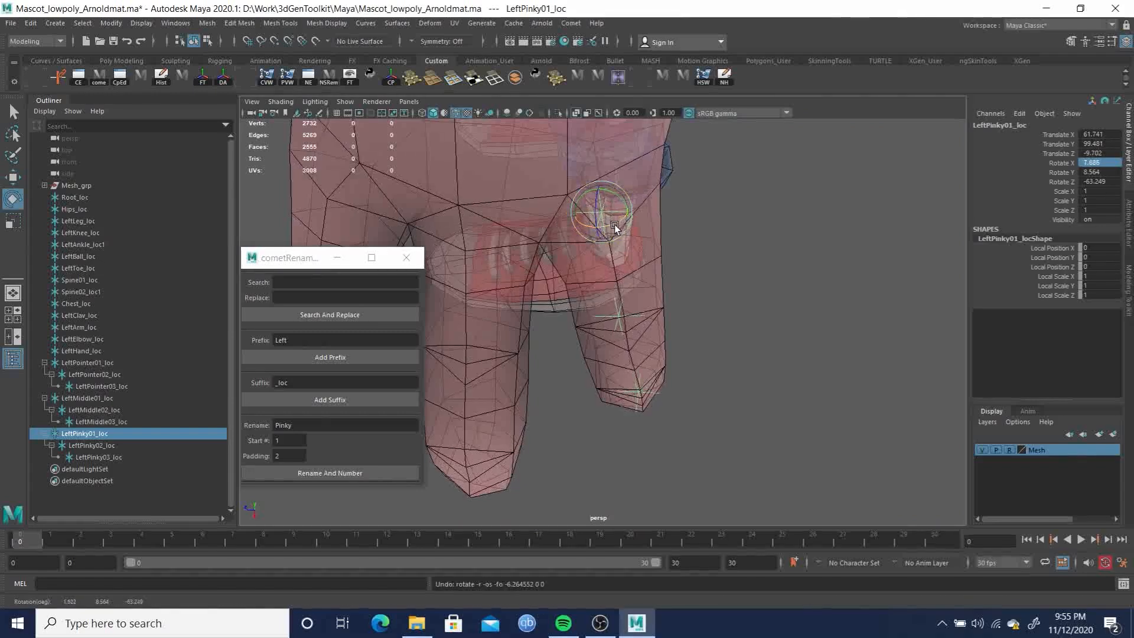
# Rotate the three LeftPinky locators together about X, bringing LeftPinky03_loc to about -5.3
pyautogui.keyDown('shift'); pyautogui.click(97, 453); pyautogui.keyUp('shift')
pyautogui.moveTo(653, 414); pyautogui.dragTo(657, 410)
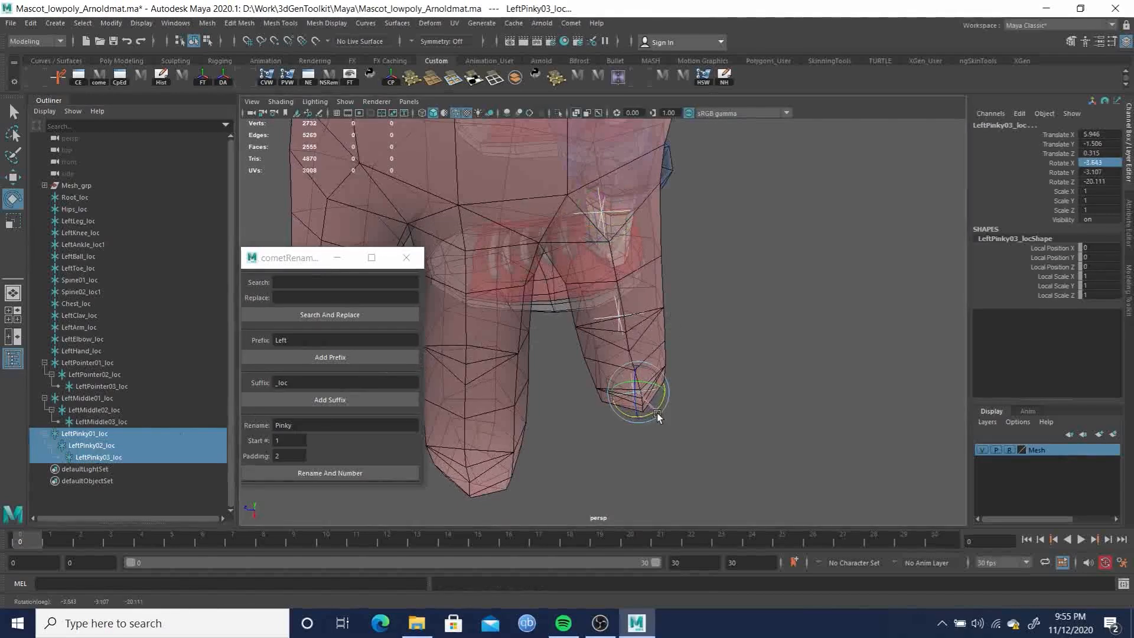
pyautogui.moveTo(658, 412); pyautogui.dragTo(679, 337)
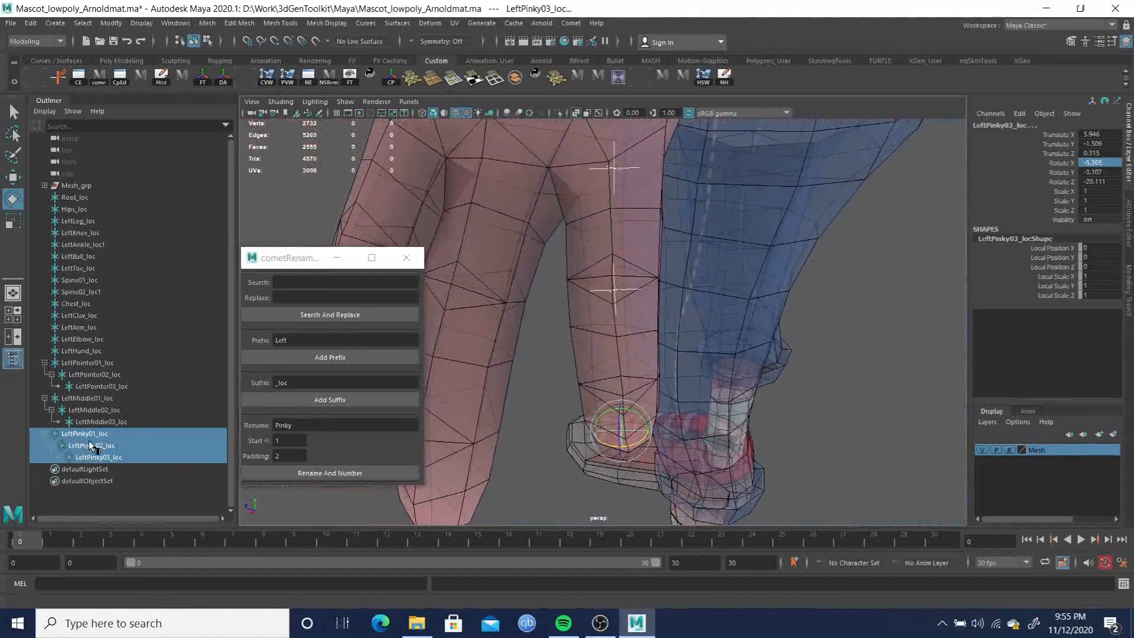
# Move LeftPinky02_loc to the pinky's second knuckle and LeftPinky03_loc to about (4.0, -1.1, 0.2) at the third knuckle
pyautogui.click(97, 446)
pyautogui.press('w')
pyautogui.moveTo(618, 320)
pyautogui.mouseDown()
pyautogui.moveTo(742, 322)
pyautogui.moveTo(721, 303)
pyautogui.moveTo(512, 296)
pyautogui.moveTo(672, 309)
pyautogui.moveTo(690, 292)
pyautogui.moveTo(620, 307)
pyautogui.mouseUp()
pyautogui.click(103, 456)
pyautogui.moveTo(626, 454); pyautogui.dragTo(632, 332)
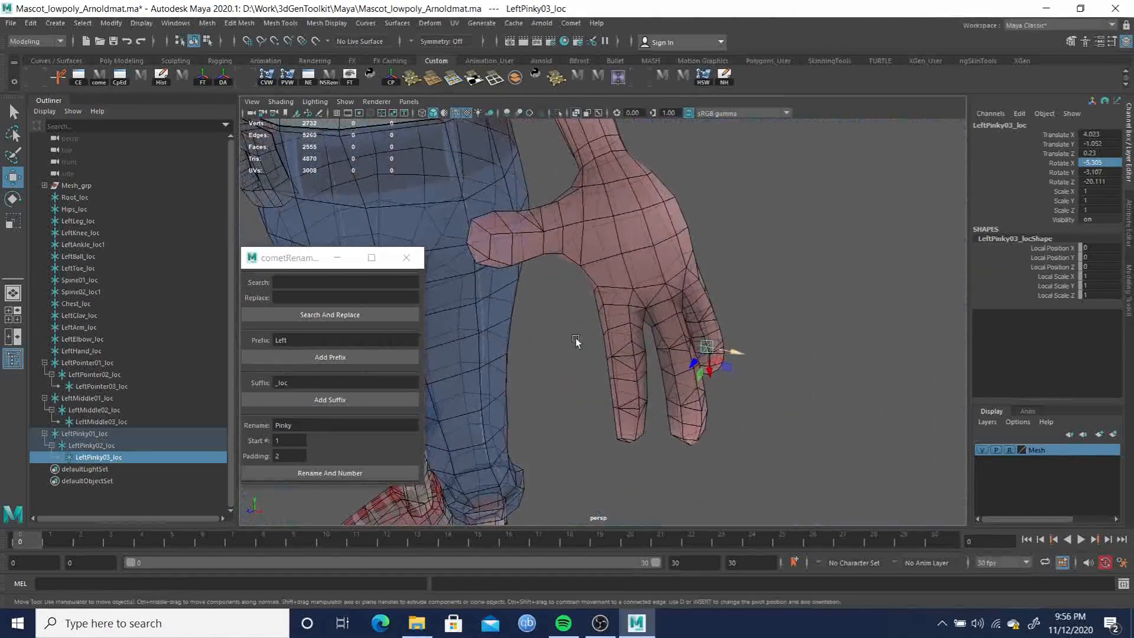
# Duplicate the LeftPointer01_loc chain and expand the copy's hierarchy to expose its three locators
pyautogui.keyDown('alt'); pyautogui.moveTo(614, 327); pyautogui.dragTo(647, 318, button='middle'); pyautogui.keyUp('alt')
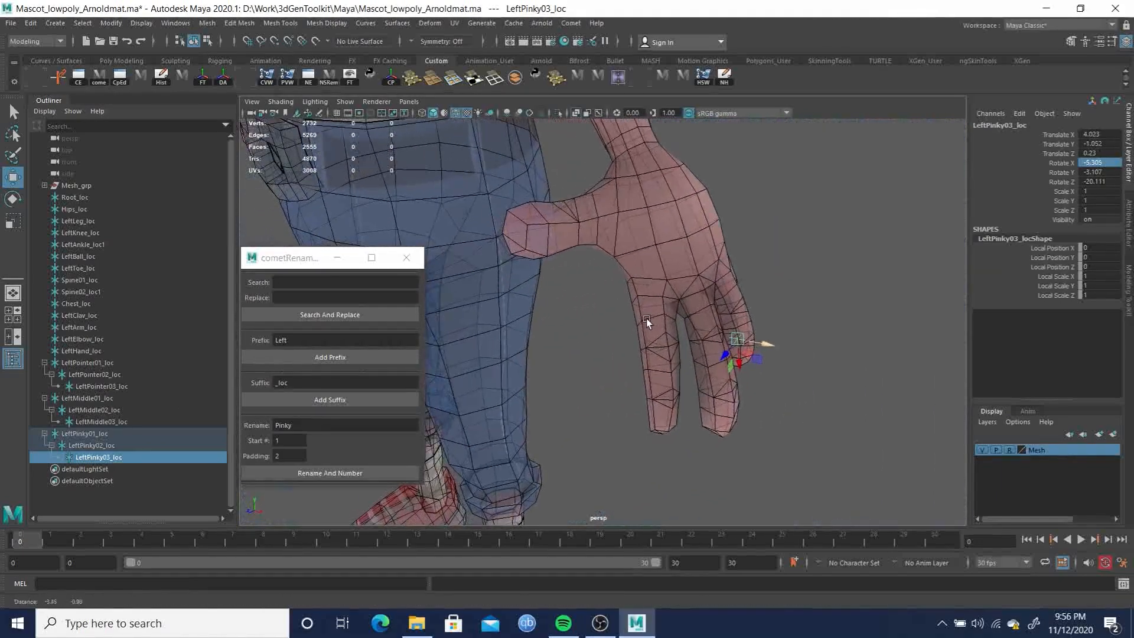
pyautogui.click(89, 363)
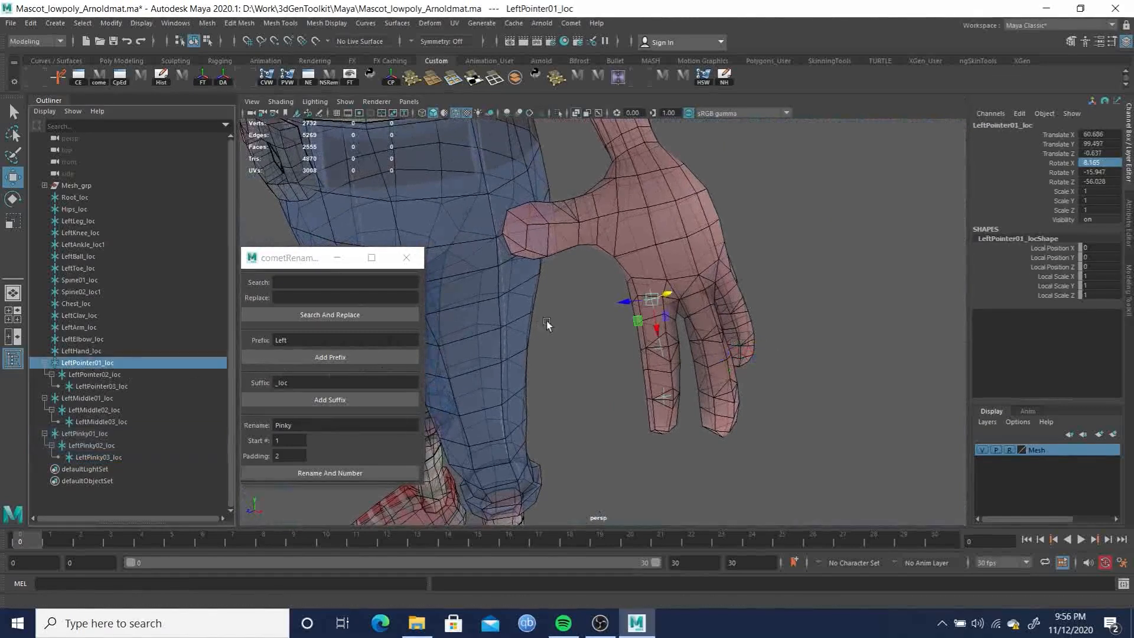
pyautogui.hotkey('ctrl', 'd')
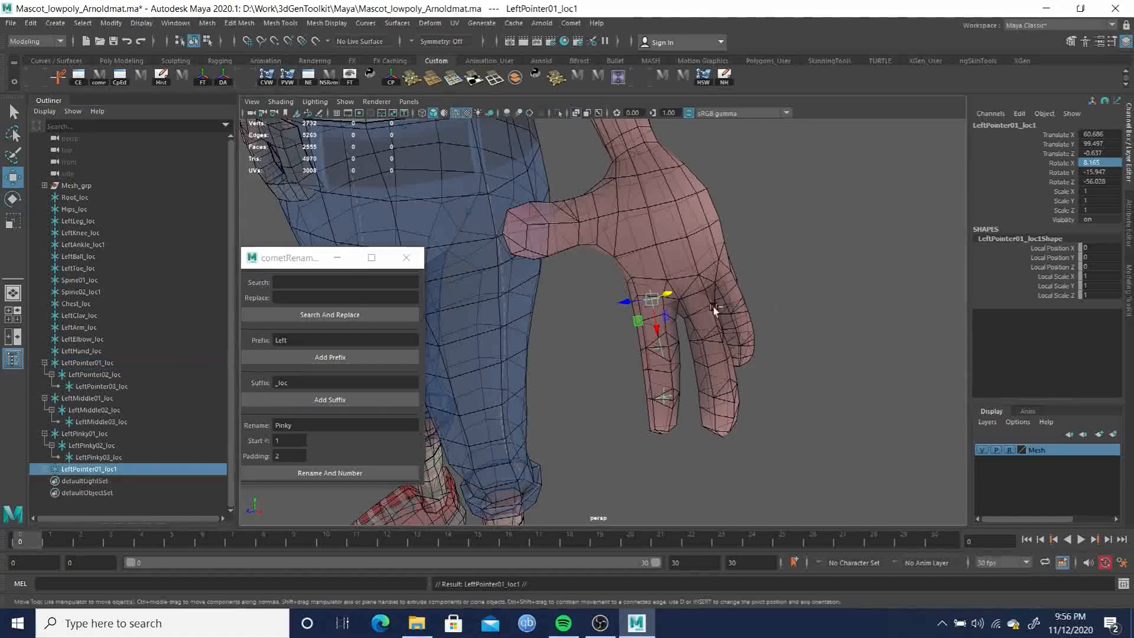
pyautogui.click(46, 469)
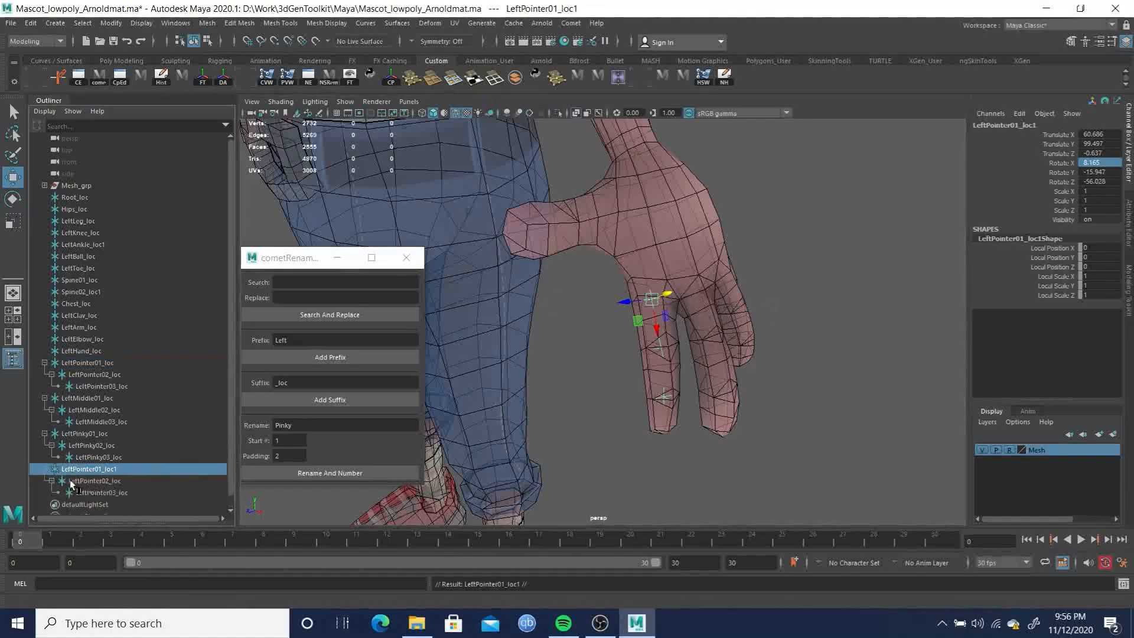
# Rename and number the three duplicated locators as Thumb, with the prefix Left and the suffix _loc
pyautogui.keyDown('shift'); pyautogui.click(112, 491); pyautogui.keyUp('shift')
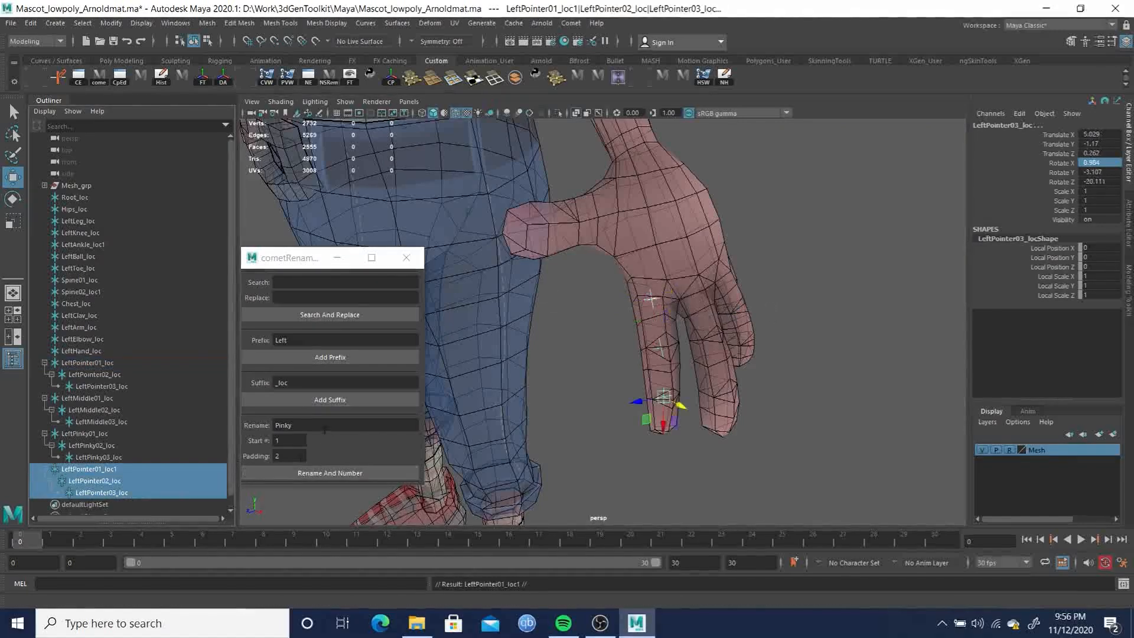
pyautogui.moveTo(293, 425); pyautogui.dragTo(229, 420)
pyautogui.write('Thumb')
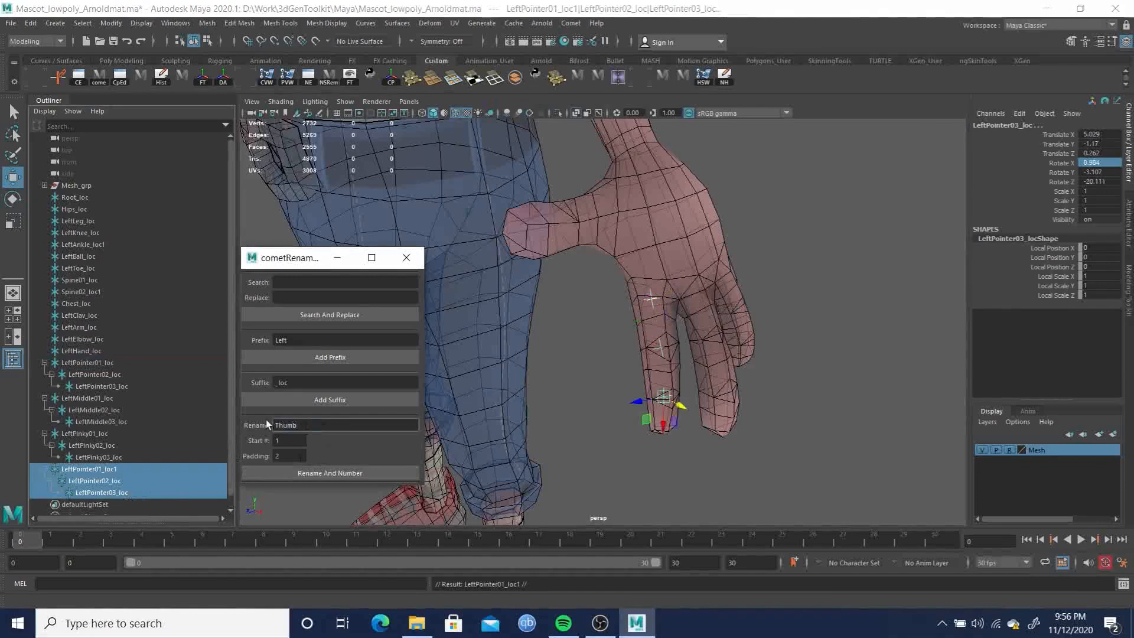
pyautogui.click(328, 473)
pyautogui.click(330, 357)
pyautogui.click(334, 400)
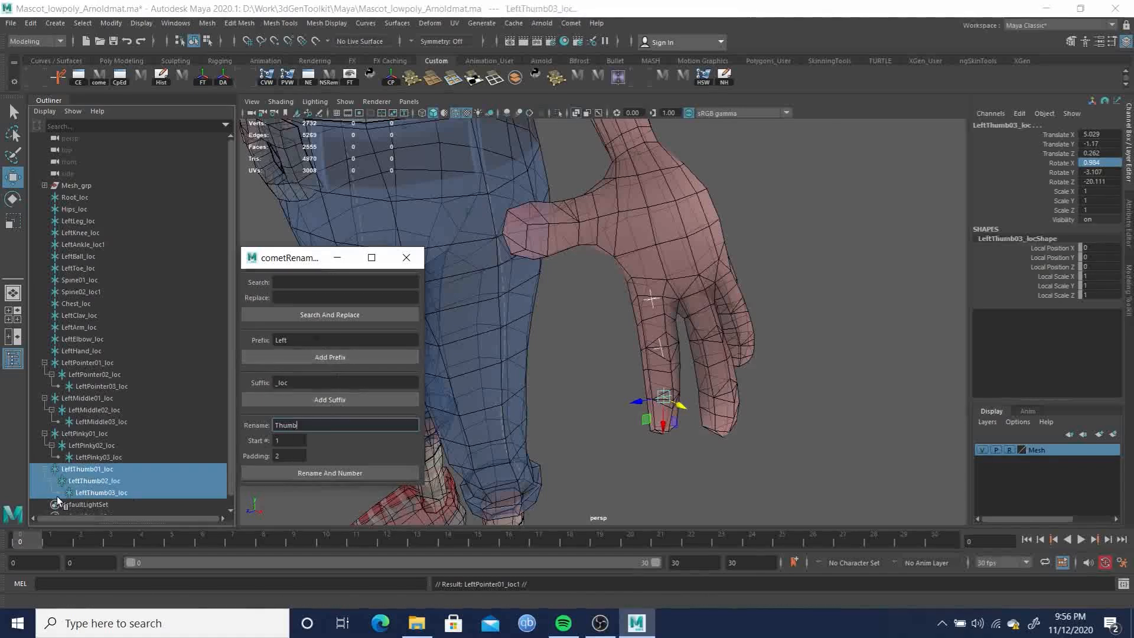
# Move LeftThumb01_loc to about (55.1, 105.7, -3.2) at the thumb's base and rotate its chain along the thumb
pyautogui.click(92, 470)
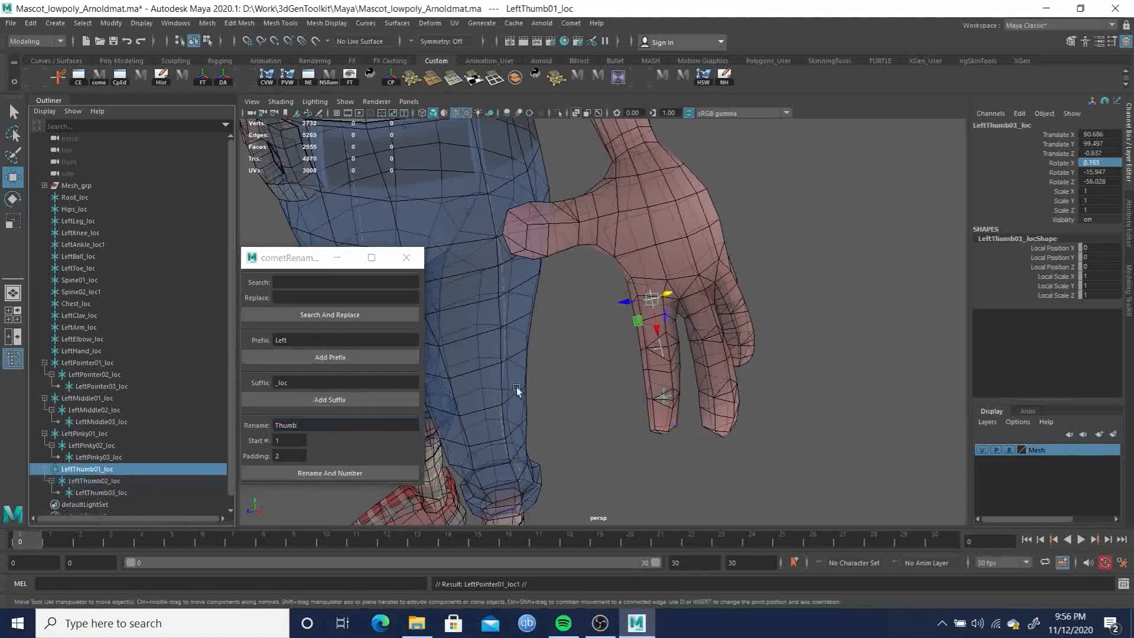
pyautogui.press('e')
pyautogui.moveTo(648, 322); pyautogui.dragTo(520, 228)
pyautogui.press('w')
pyautogui.moveTo(646, 269); pyautogui.dragTo(576, 267)
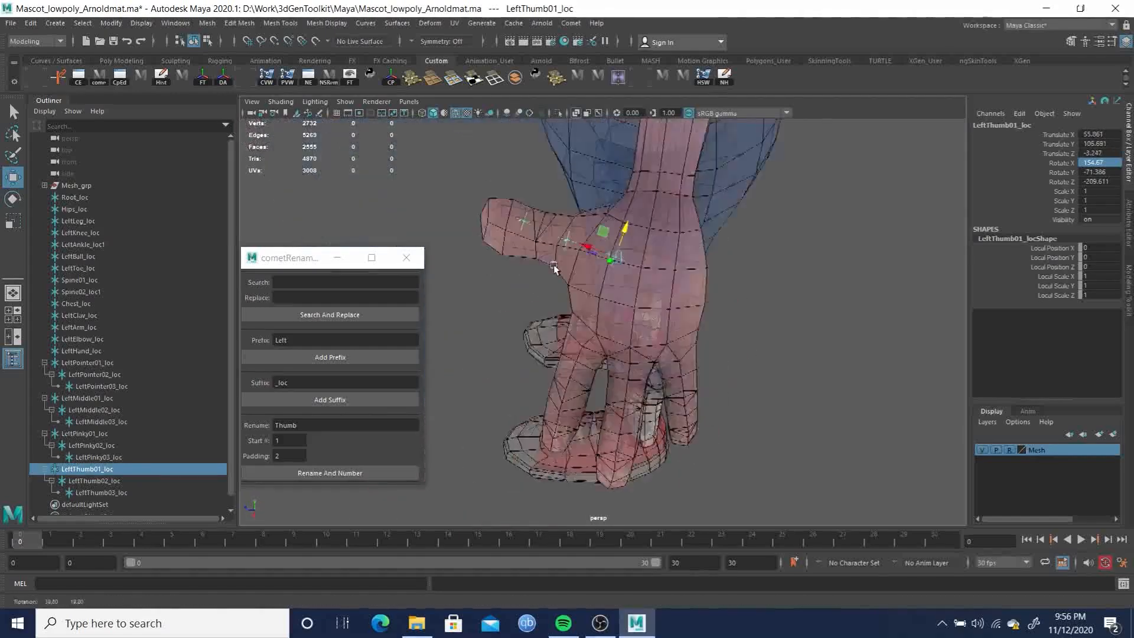
# Shift LeftThumb01_loc to about (54.7, 105.8, -3.4) inside the thumb's base and rotate it further about X
pyautogui.keyDown('alt'); pyautogui.moveTo(577, 267); pyautogui.dragTo(615, 303, button='right'); pyautogui.keyUp('alt')
pyautogui.keyDown('alt'); pyautogui.moveTo(616, 303); pyautogui.dragTo(641, 284, button='middle'); pyautogui.keyUp('alt')
pyautogui.keyDown('alt'); pyautogui.moveTo(641, 282); pyautogui.dragTo(590, 316, button='right'); pyautogui.keyUp('alt')
pyautogui.keyDown('alt'); pyautogui.moveTo(591, 316); pyautogui.dragTo(686, 278); pyautogui.keyUp('alt')
pyautogui.moveTo(802, 149); pyautogui.dragTo(653, 271)
pyautogui.press('e')
pyautogui.moveTo(760, 290); pyautogui.dragTo(728, 271)
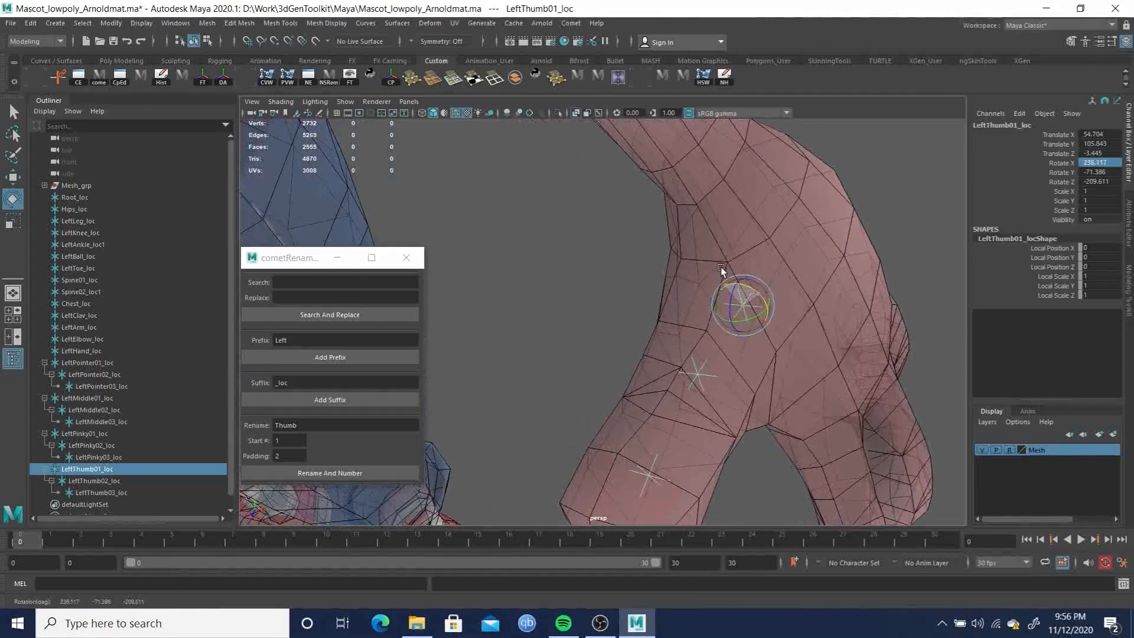
# Refine the position and rotation of LeftThumb01_loc so its chain runs through the middle of the thumb
pyautogui.keyDown('alt'); pyautogui.moveTo(796, 325); pyautogui.dragTo(738, 188); pyautogui.keyUp('alt')
pyautogui.press('w')
pyautogui.moveTo(810, 191)
pyautogui.mouseDown()
pyautogui.moveTo(824, 154)
pyautogui.moveTo(798, 173)
pyautogui.mouseUp()
pyautogui.press('e')
# Move LeftThumb02_loc to about (8.0, -0.3, -0.5) at the thumb's middle knuckle, with Rotate Y about 0.4
pyautogui.click(106, 481)
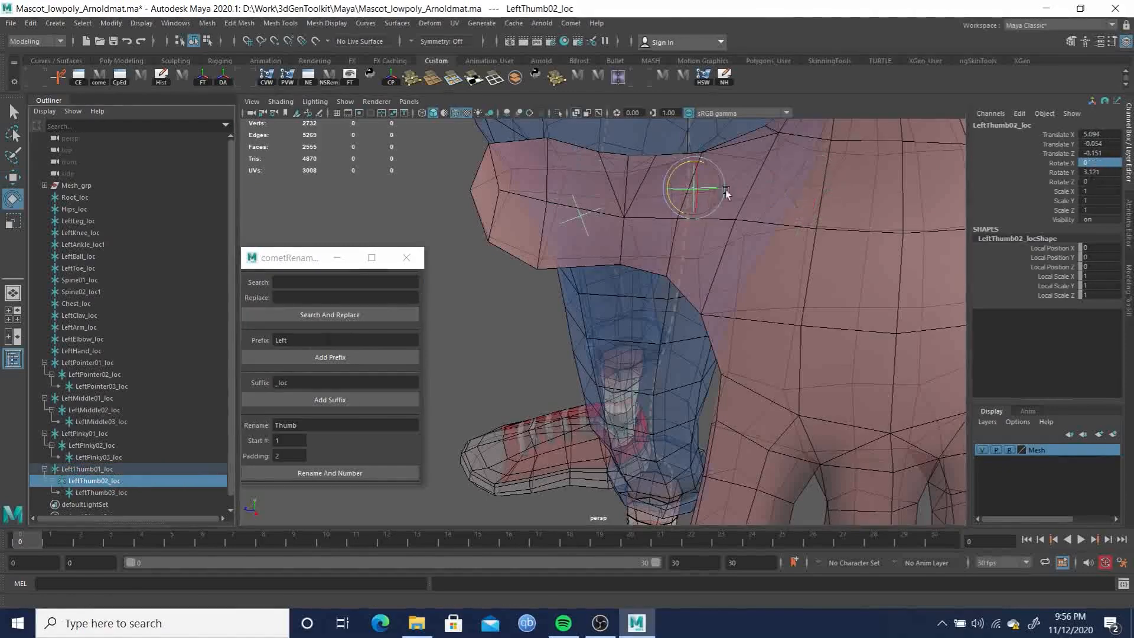
pyautogui.press('w')
pyautogui.moveTo(667, 188); pyautogui.dragTo(759, 236)
pyautogui.press('e')
pyautogui.press('w')
pyautogui.moveTo(715, 266); pyautogui.dragTo(561, 218)
pyautogui.keyDown('alt'); pyautogui.moveTo(605, 219); pyautogui.dragTo(712, 221, button='middle'); pyautogui.keyUp('alt')
pyautogui.keyDown('alt'); pyautogui.moveTo(712, 221); pyautogui.dragTo(742, 288, button='right'); pyautogui.keyUp('alt')
pyautogui.keyDown('alt'); pyautogui.moveTo(742, 288); pyautogui.dragTo(770, 220); pyautogui.keyUp('alt')
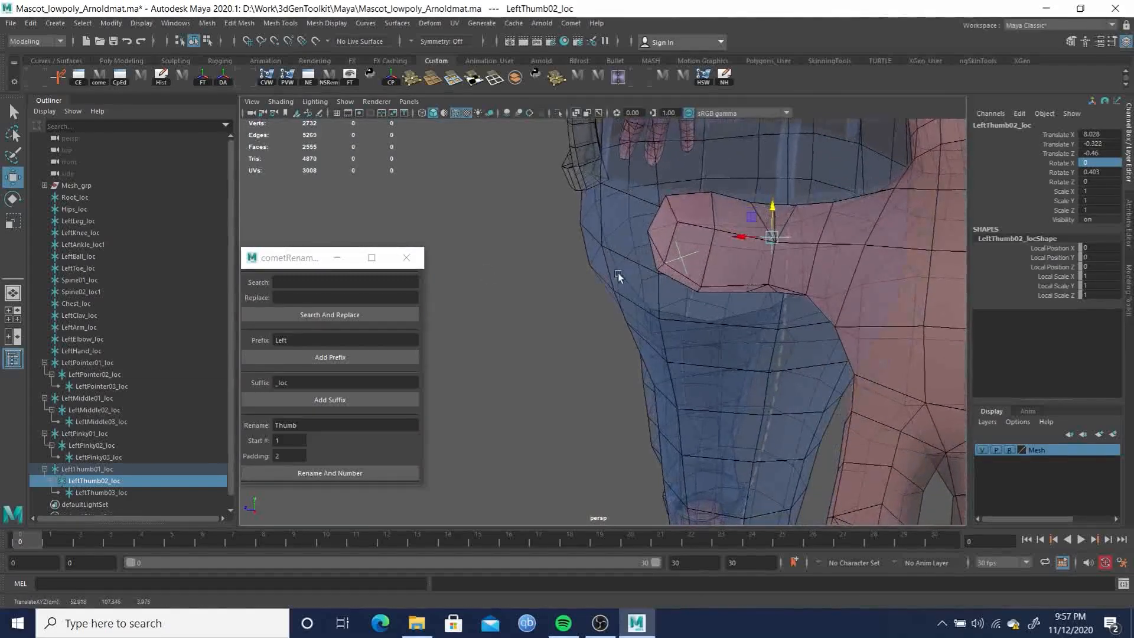
# Move LeftThumb03_loc to about (6.6, 0.2, 0.3) at the thumb's tip
pyautogui.click(95, 492)
pyautogui.moveTo(669, 269); pyautogui.dragTo(645, 271)
pyautogui.moveTo(650, 216); pyautogui.dragTo(683, 243)
pyautogui.press('e')
pyautogui.keyDown('alt'); pyautogui.moveTo(612, 283); pyautogui.dragTo(618, 255); pyautogui.keyUp('alt')
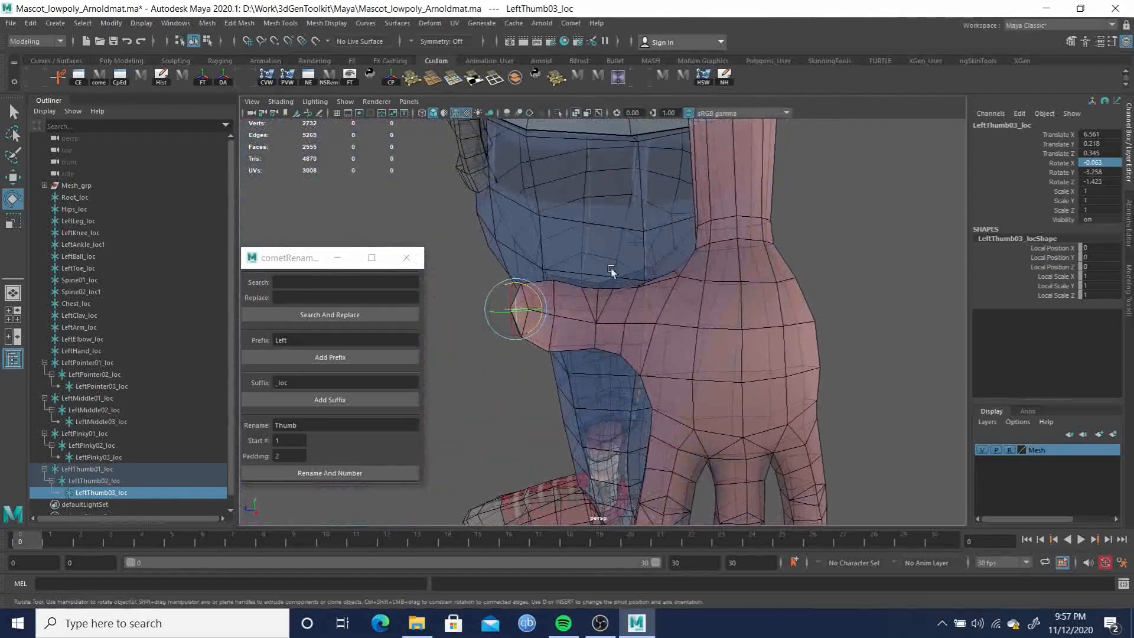
# Fine-tune LeftThumb01_loc to about (53.9, 107.4, -3.2) inside the base of the thumb
pyautogui.click(91, 470)
pyautogui.keyDown('alt'); pyautogui.moveTo(635, 300); pyautogui.dragTo(557, 292, button='middle'); pyautogui.keyUp('alt')
pyautogui.keyDown('alt'); pyautogui.moveTo(599, 322); pyautogui.dragTo(620, 253); pyautogui.keyUp('alt')
pyautogui.press('w')
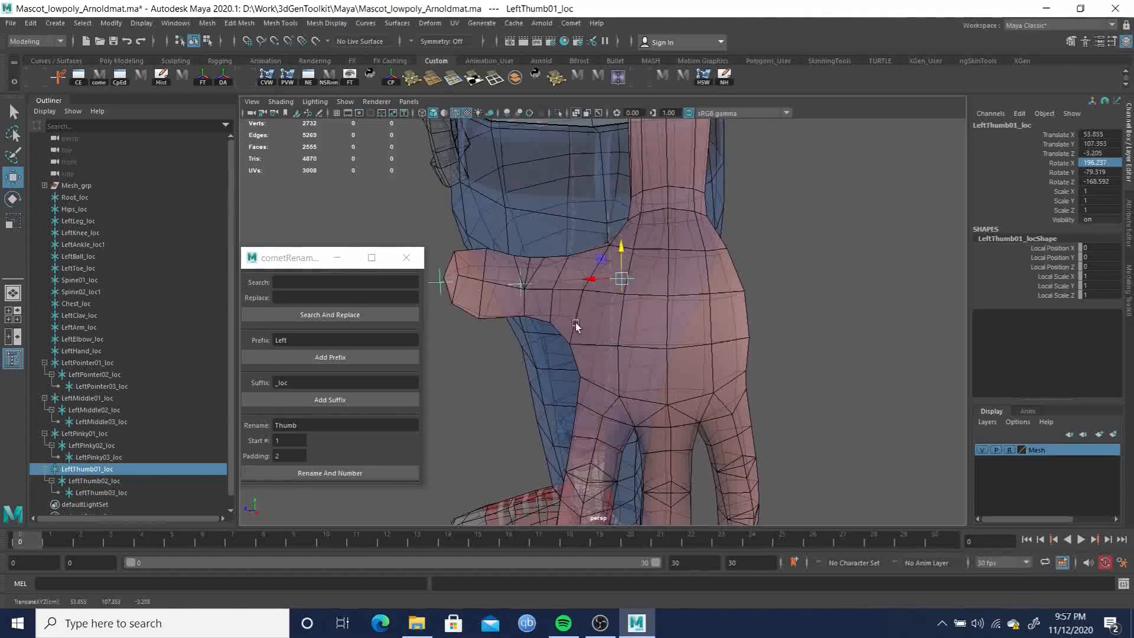
# Pull LeftThumb03_loc back toward the thumb's tip, to about (5.8, 0.2, 0.3)
pyautogui.keyDown('alt'); pyautogui.moveTo(583, 328); pyautogui.dragTo(594, 319); pyautogui.keyUp('alt')
pyautogui.click(94, 493)
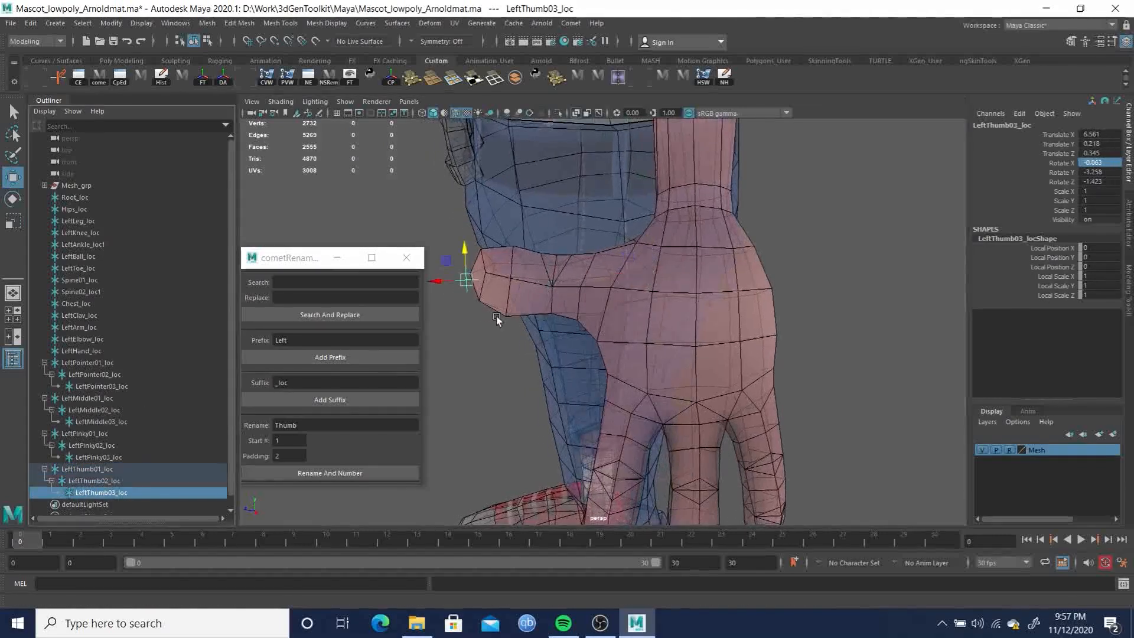
pyautogui.moveTo(435, 284); pyautogui.dragTo(444, 283)
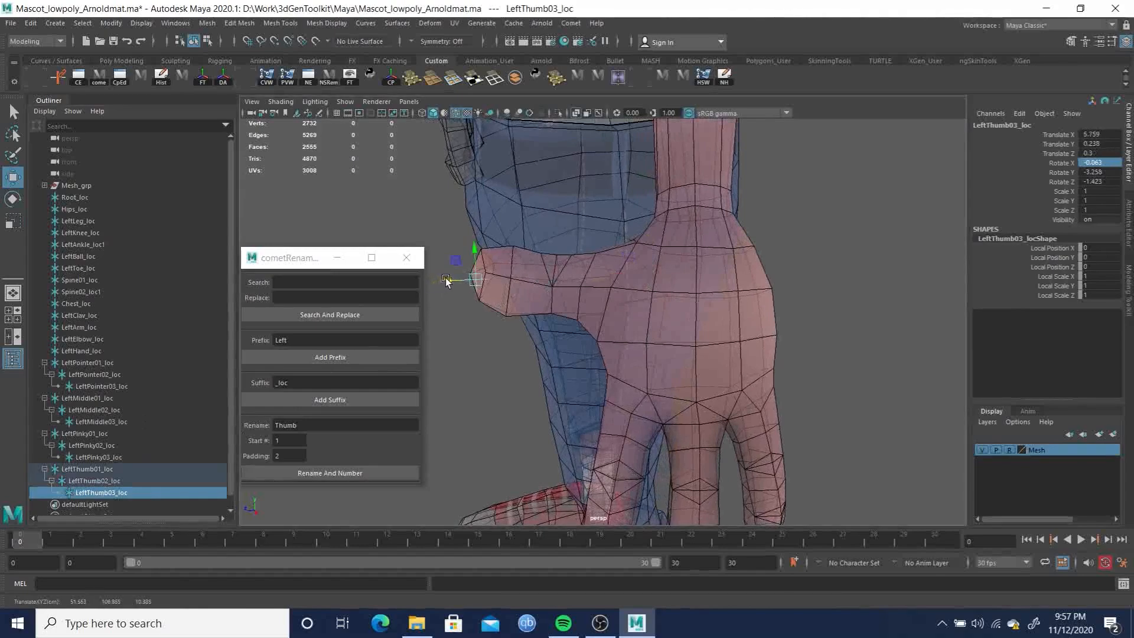
# Hide the Mesh layer and examine the layout of all the placed locators from several angles
pyautogui.keyDown('alt'); pyautogui.moveTo(635, 321); pyautogui.dragTo(686, 386); pyautogui.keyUp('alt')
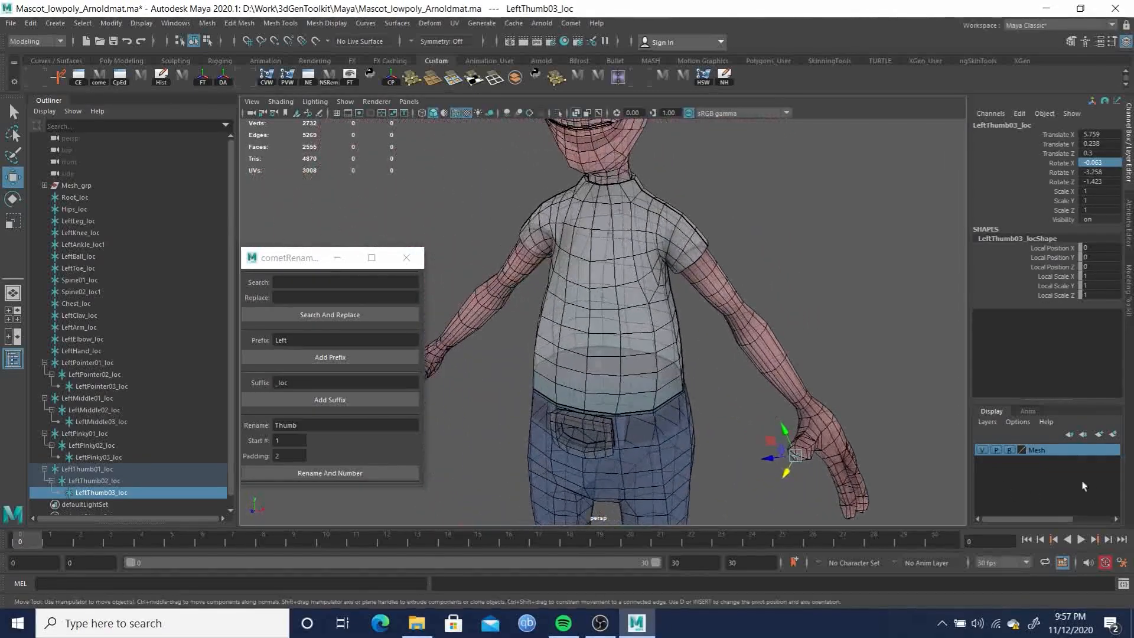
pyautogui.click(983, 450)
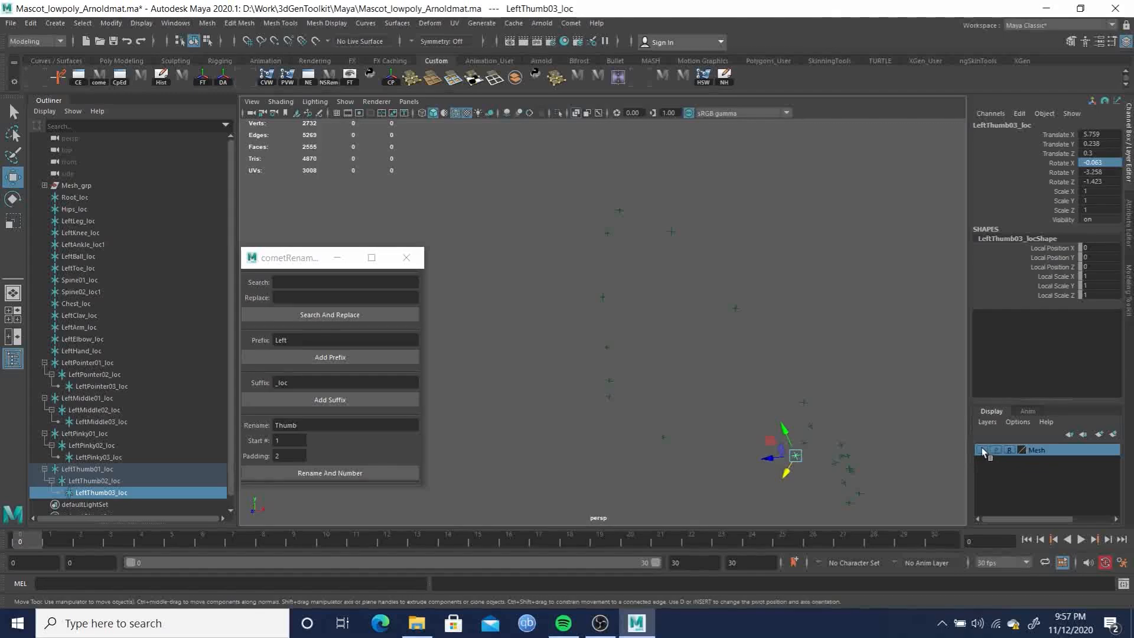
pyautogui.click(982, 450)
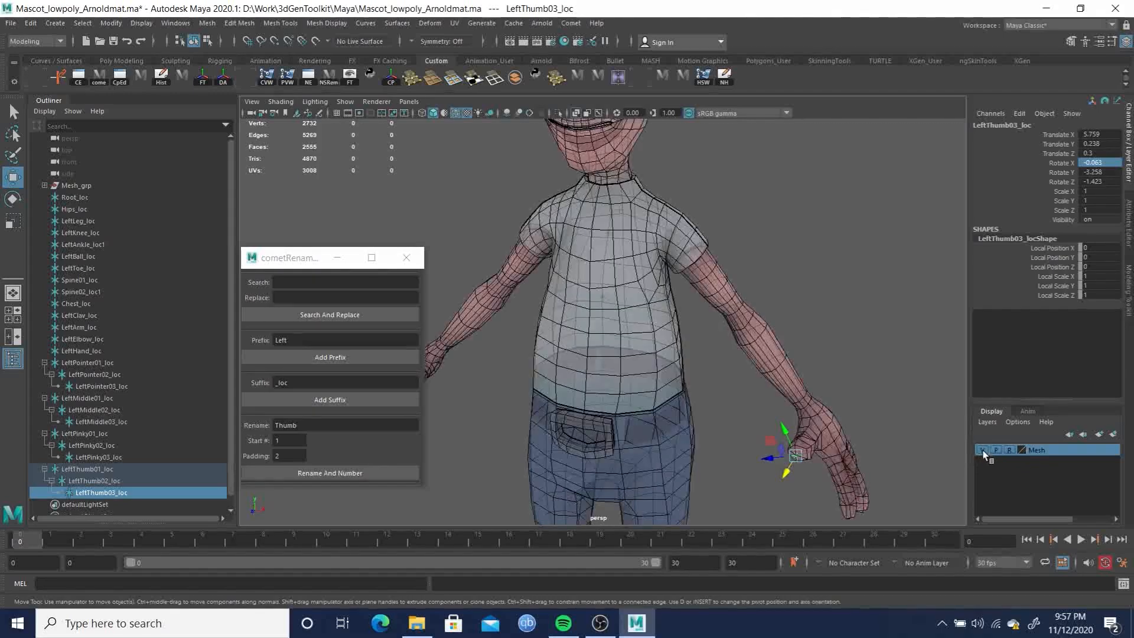
pyautogui.click(982, 450)
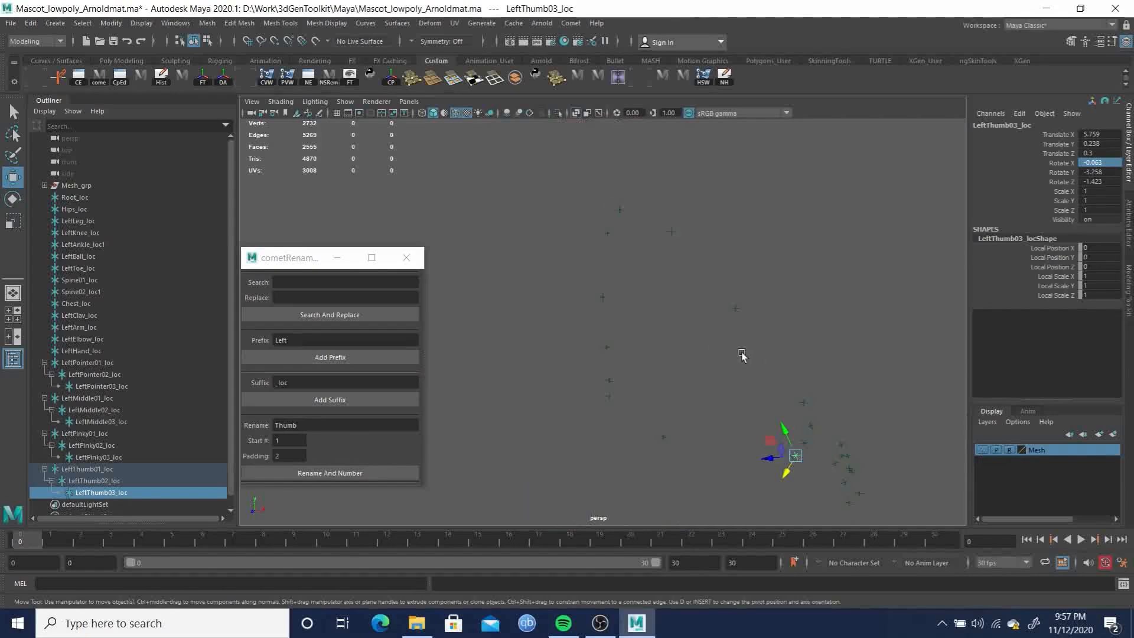
pyautogui.keyDown('alt'); pyautogui.moveTo(566, 276); pyautogui.dragTo(398, 251, button='right'); pyautogui.keyUp('alt')
pyautogui.keyDown('alt'); pyautogui.moveTo(561, 307); pyautogui.dragTo(595, 336); pyautogui.keyUp('alt')
pyautogui.keyDown('alt'); pyautogui.moveTo(638, 292); pyautogui.dragTo(669, 168, button='middle'); pyautogui.keyUp('alt')
pyautogui.moveTo(648, 300)
pyautogui.keyDown('alt'); pyautogui.mouseDown()
pyautogui.moveTo(608, 291)
pyautogui.moveTo(621, 278)
pyautogui.moveTo(545, 296)
pyautogui.moveTo(580, 313)
pyautogui.moveTo(641, 309)
pyautogui.mouseUp(); pyautogui.keyUp('alt')
pyautogui.keyDown('alt'); pyautogui.moveTo(572, 230); pyautogui.dragTo(668, 306); pyautogui.keyUp('alt')
pyautogui.keyDown('alt'); pyautogui.moveTo(661, 264); pyautogui.dragTo(689, 314); pyautogui.keyUp('alt')
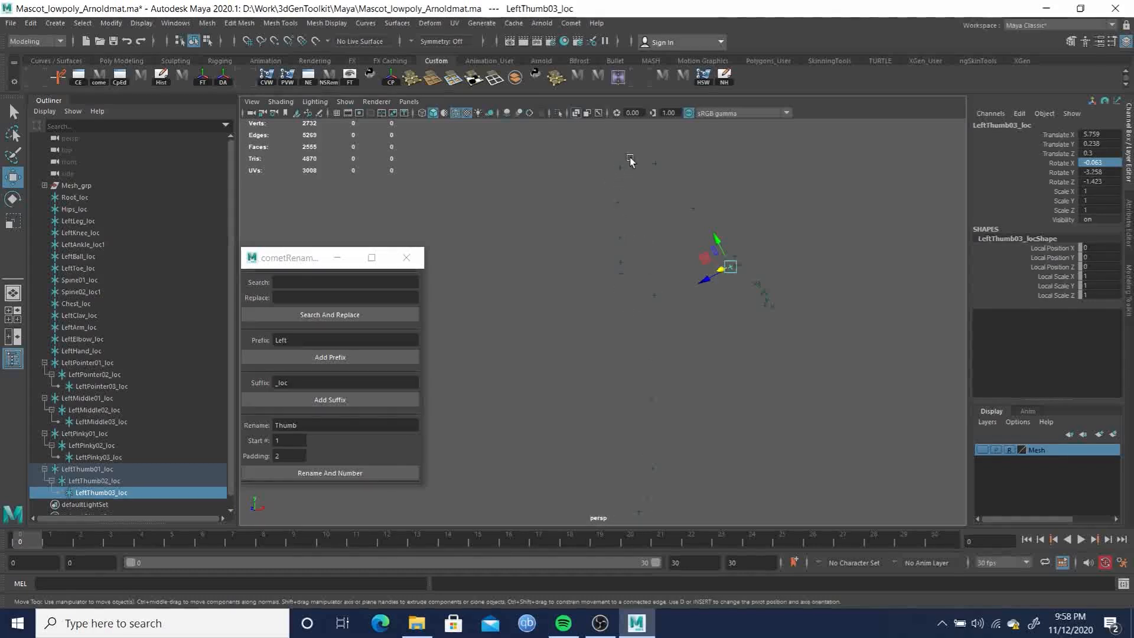
pyautogui.keyDown('alt'); pyautogui.moveTo(839, 304); pyautogui.dragTo(637, 269); pyautogui.keyUp('alt')
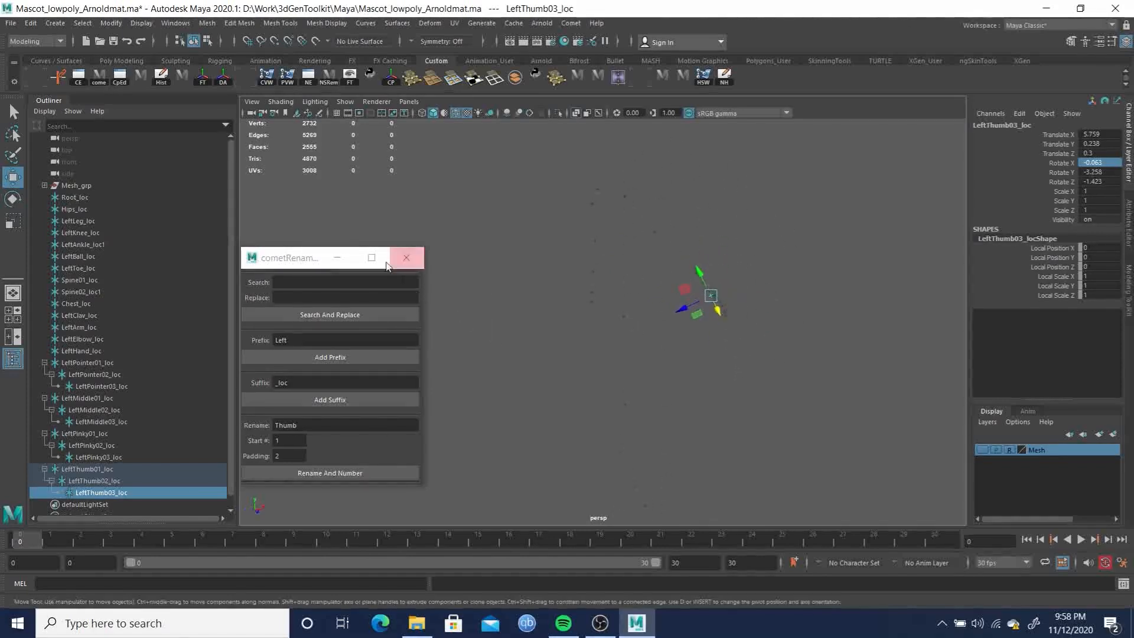
# Close the cometRename window and show the Mesh layer again
pyautogui.click(406, 257)
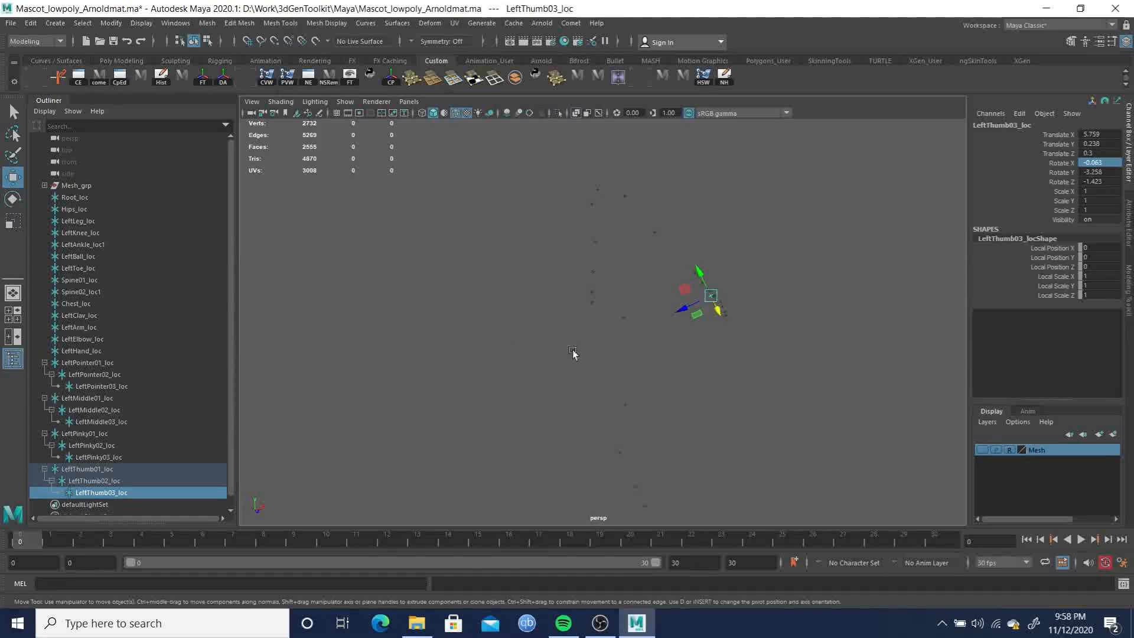
pyautogui.click(984, 452)
# Duplicate Chest_loc and move the copy to about (0, 163.4, -6.0) at the base of the neck
pyautogui.keyDown('alt'); pyautogui.moveTo(732, 384); pyautogui.dragTo(631, 351); pyautogui.keyUp('alt')
pyautogui.keyDown('alt'); pyautogui.moveTo(631, 351); pyautogui.dragTo(828, 440, button='right'); pyautogui.keyUp('alt')
pyautogui.keyDown('alt'); pyautogui.moveTo(828, 440); pyautogui.dragTo(610, 342); pyautogui.keyUp('alt')
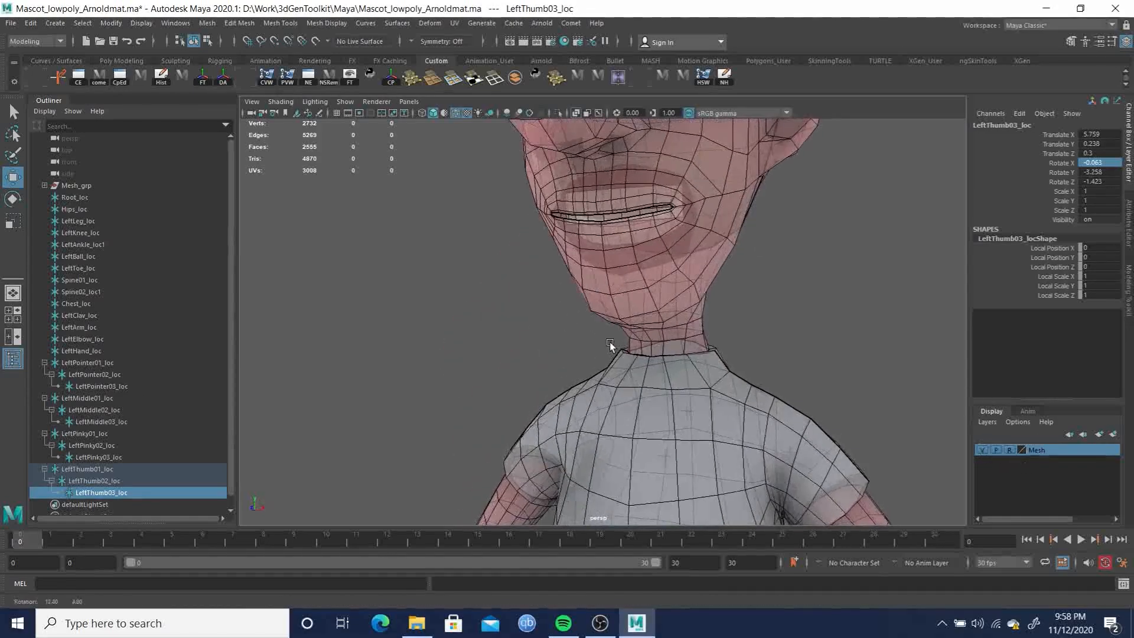
pyautogui.keyDown('alt'); pyautogui.moveTo(691, 421); pyautogui.dragTo(714, 417); pyautogui.keyUp('alt')
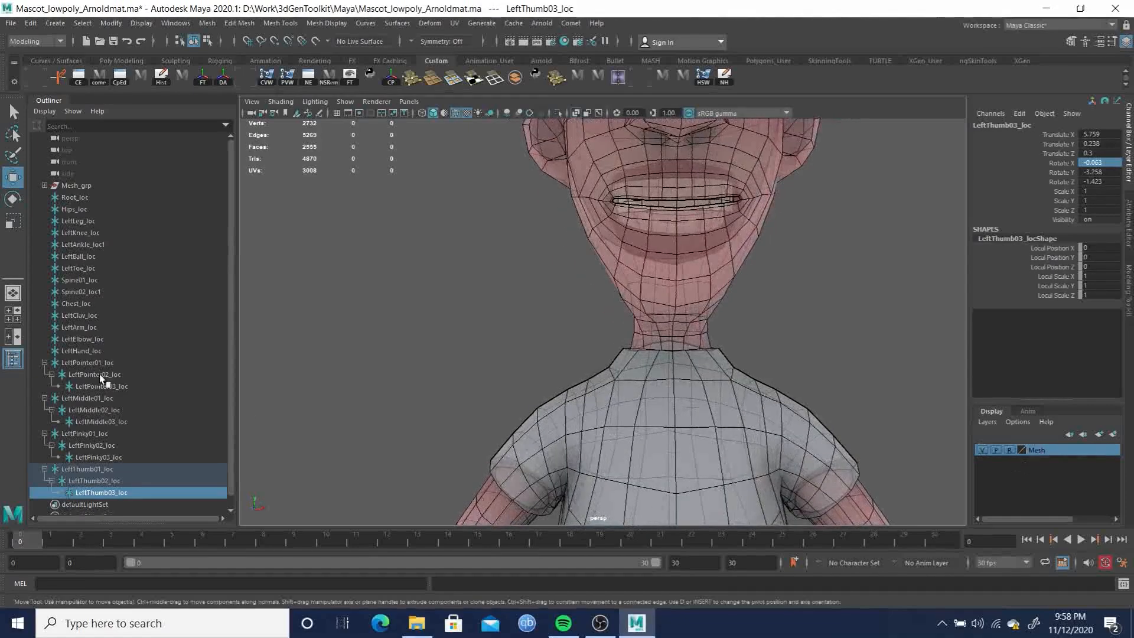
pyautogui.click(76, 304)
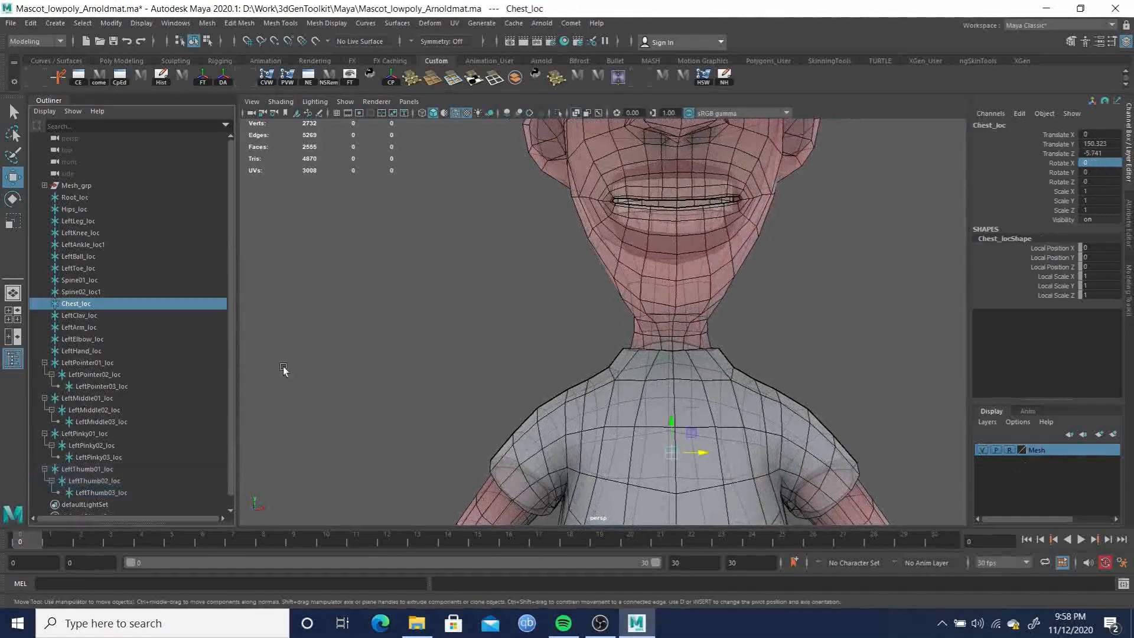
pyautogui.hotkey('ctrl', 'd')
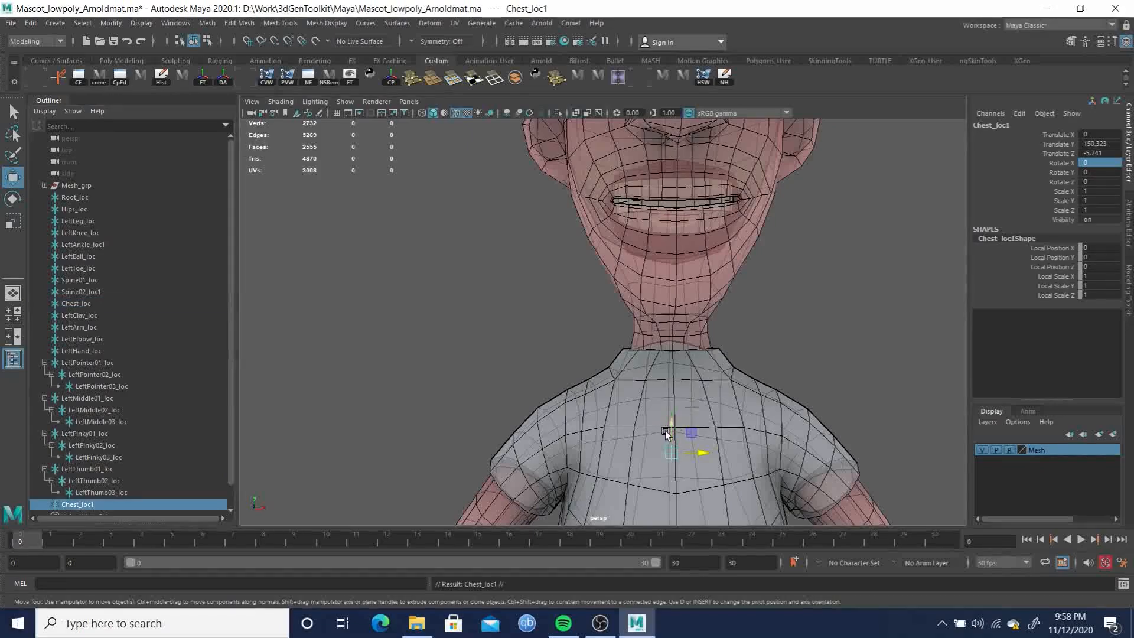
pyautogui.moveTo(670, 425); pyautogui.dragTo(602, 329)
pyautogui.keyDown('alt'); pyautogui.moveTo(623, 374); pyautogui.dragTo(574, 363); pyautogui.keyUp('alt')
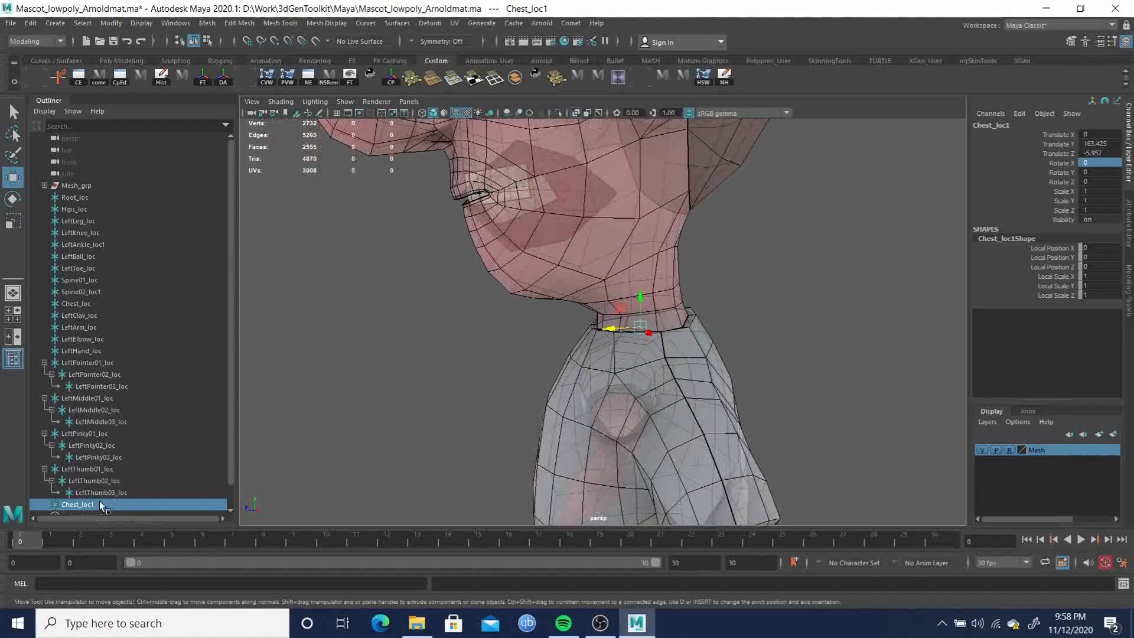
# Rename the duplicated chest locator as Neck_loc
pyautogui.doubleClick(72, 504)
pyautogui.write('Ne')
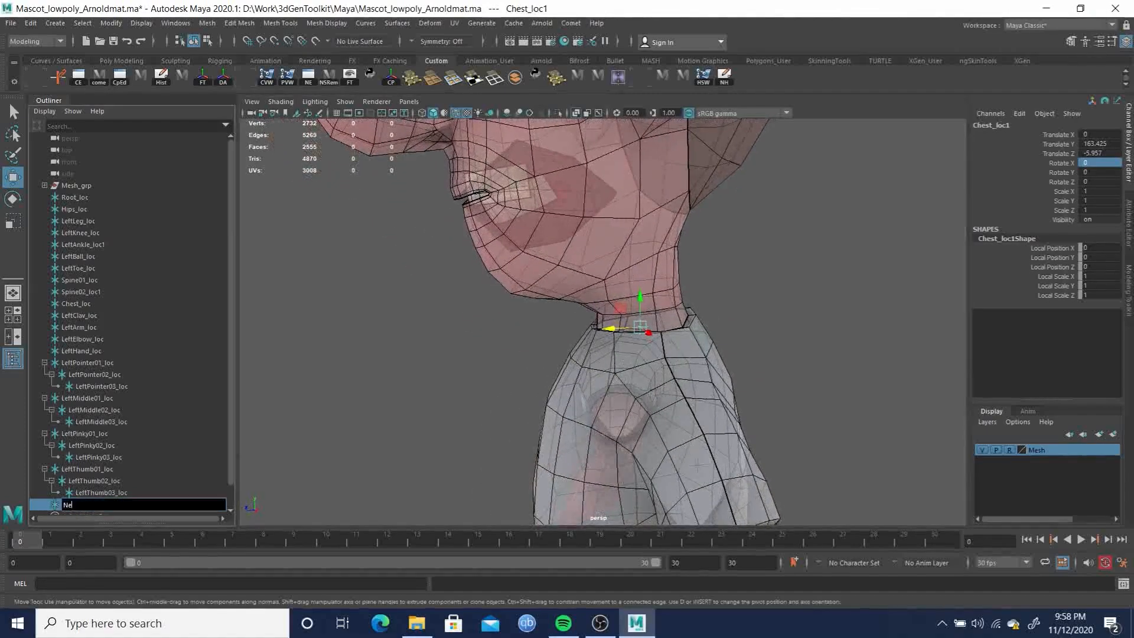
pyautogui.write('ck_loc')
pyautogui.press('Return')
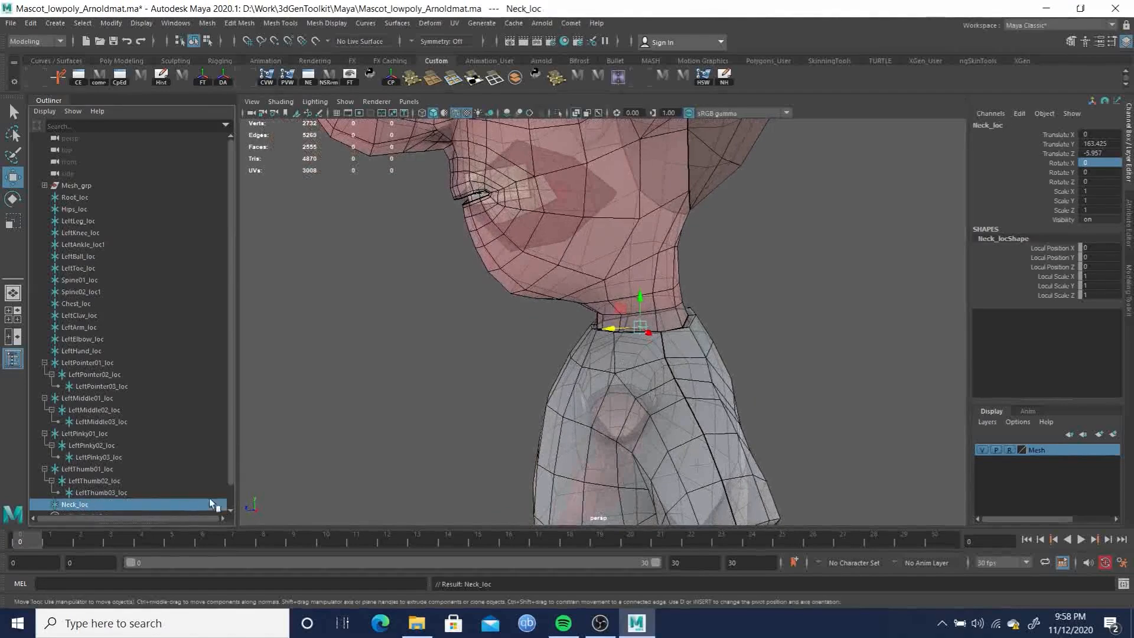
# Duplicate Neck_loc, raise the copy to the top of the neck, and switch to the side view
pyautogui.hotkey('ctrl', 'd')
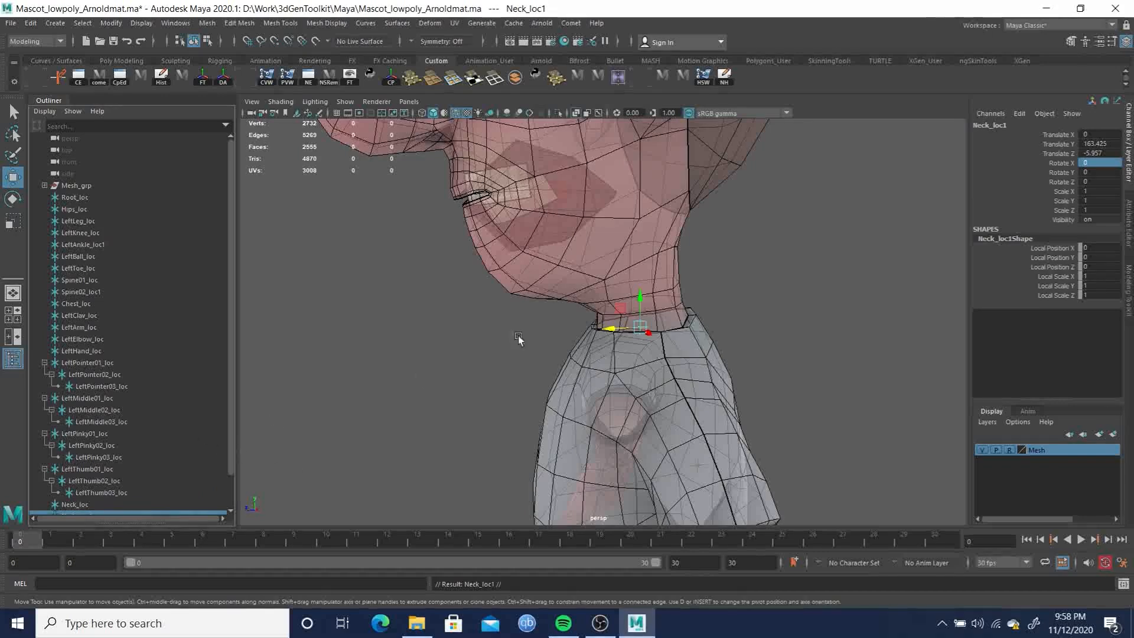
pyautogui.moveTo(640, 298); pyautogui.dragTo(641, 227)
pyautogui.press('space')
pyautogui.moveTo(672, 311); pyautogui.dragTo(730, 313)
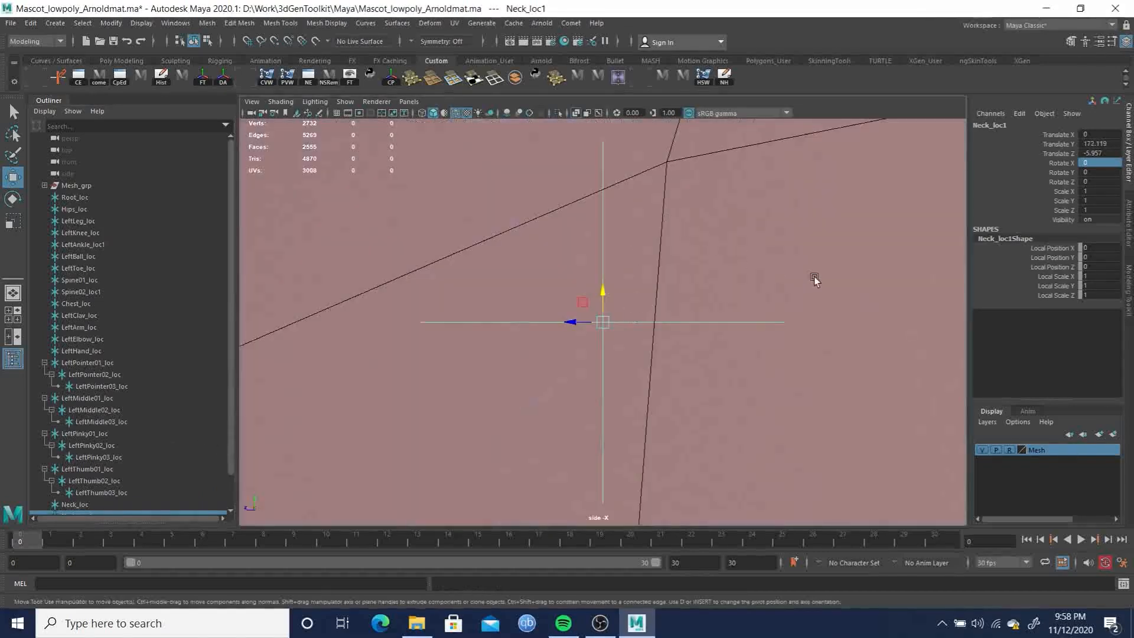
# Position the duplicated neck locator at about (0, 172.6, -4.4) below the skull, rotated about 11.3 around X
pyautogui.keyDown('alt'); pyautogui.moveTo(816, 277); pyautogui.dragTo(523, 267, button='right'); pyautogui.keyUp('alt')
pyautogui.moveTo(597, 324); pyautogui.dragTo(574, 314)
pyautogui.press('e')
pyautogui.press('w')
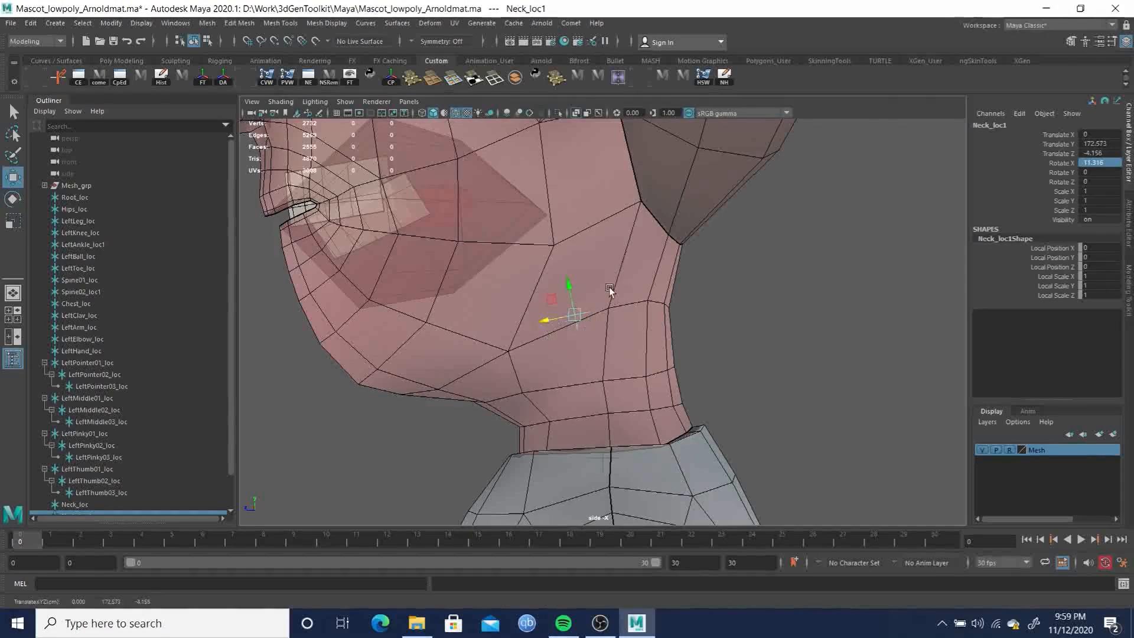
pyautogui.moveTo(551, 325); pyautogui.dragTo(556, 324)
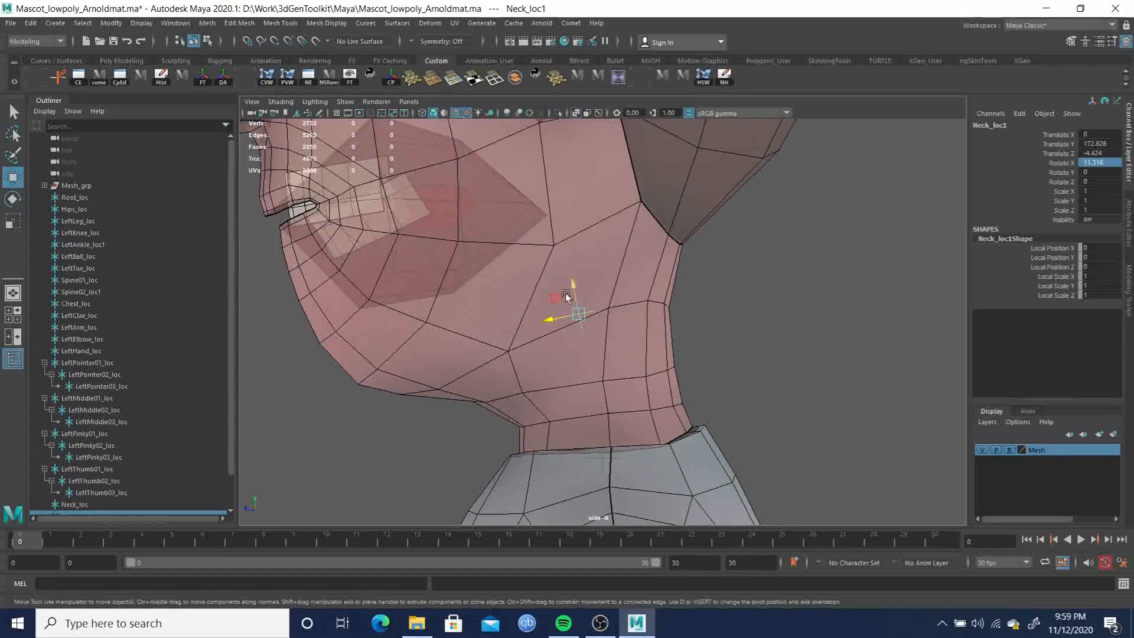
pyautogui.keyDown('alt'); pyautogui.moveTo(636, 300); pyautogui.dragTo(718, 288, button='middle'); pyautogui.keyUp('alt')
pyautogui.keyDown('alt'); pyautogui.moveTo(718, 289); pyautogui.dragTo(557, 257, button='right'); pyautogui.keyUp('alt')
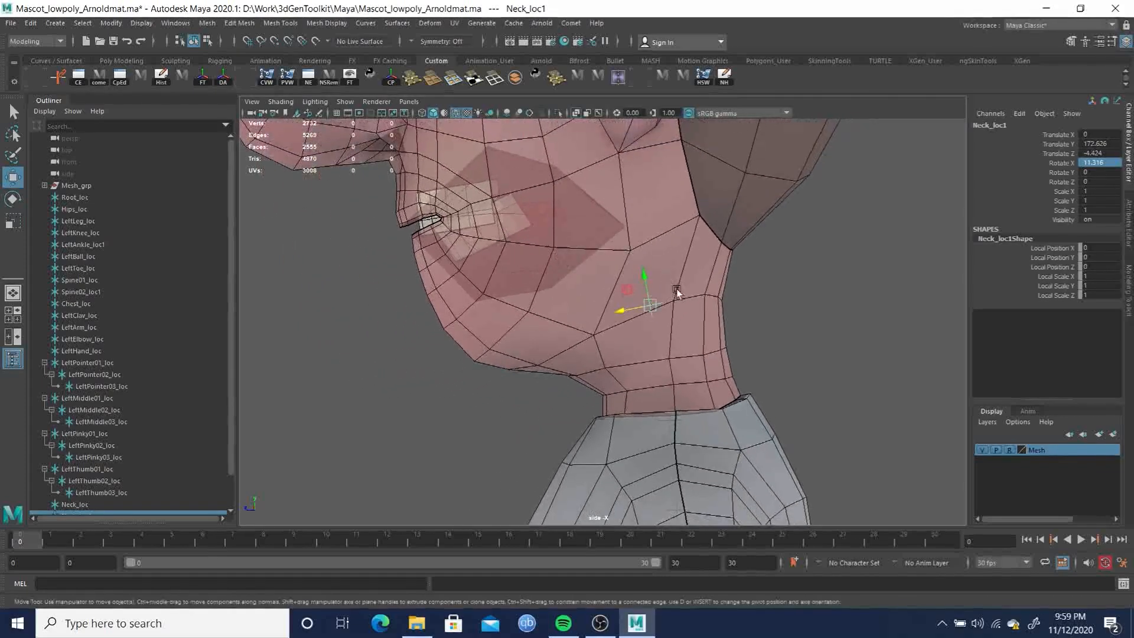
# Rename the duplicated neck locator below the skull as Head_loc
pyautogui.scroll(-2, 109, 513)
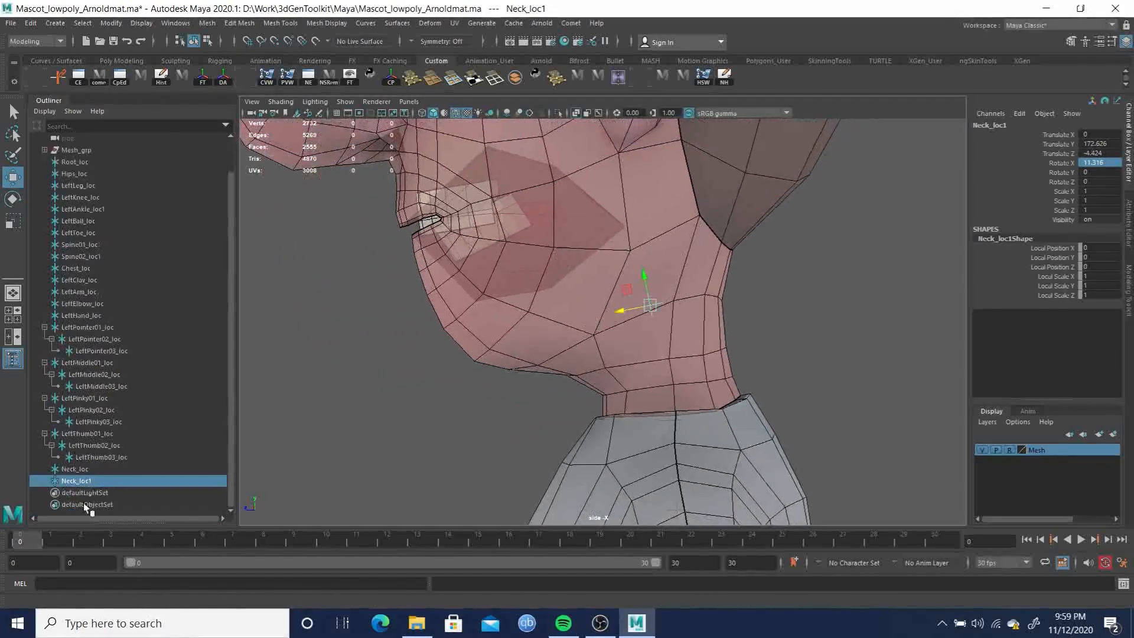
pyautogui.doubleClick(76, 481)
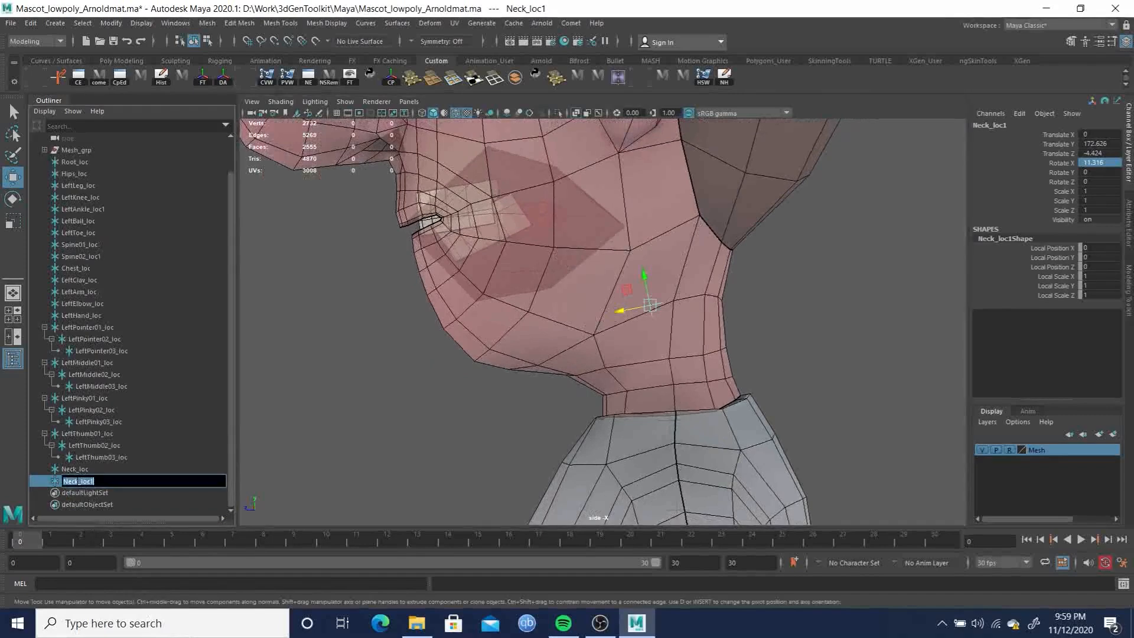
pyautogui.write('Head_loc')
pyautogui.press('Return')
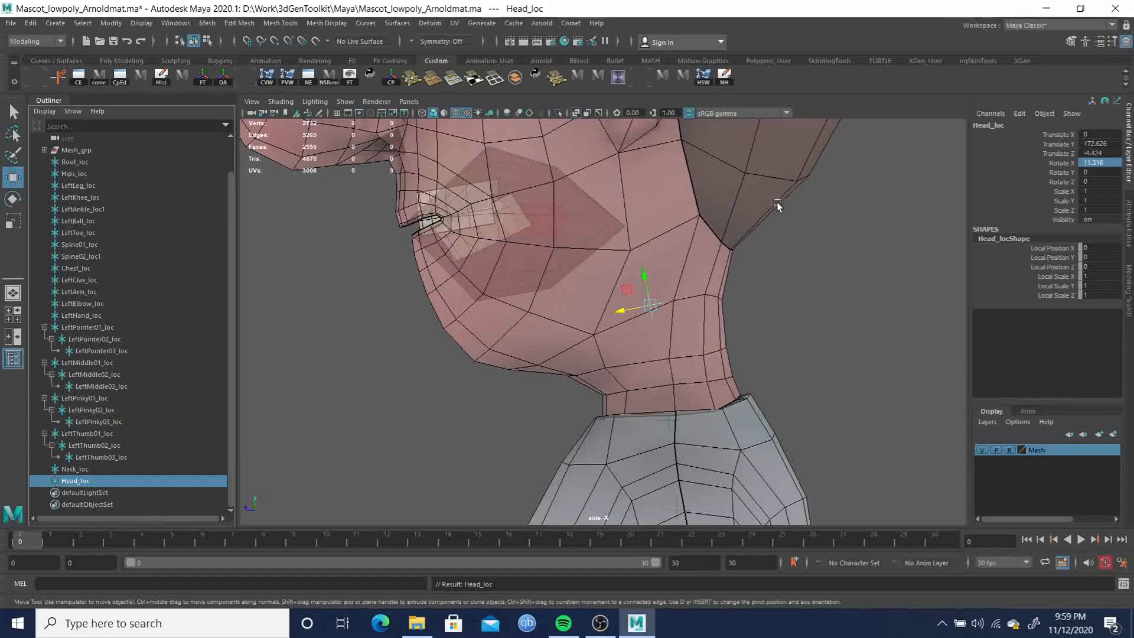
# Duplicate Head_loc and raise the copy to the top of the head, rotated about 4.5 around X
pyautogui.scroll(-2, 438, 189)
pyautogui.keyDown('alt'); pyautogui.moveTo(703, 274); pyautogui.dragTo(702, 434, button='middle'); pyautogui.keyUp('alt')
pyautogui.keyDown('alt'); pyautogui.moveTo(702, 434); pyautogui.dragTo(635, 349, button='right'); pyautogui.keyUp('alt')
pyautogui.keyDown('alt'); pyautogui.moveTo(635, 349); pyautogui.dragTo(610, 276, button='middle'); pyautogui.keyUp('alt')
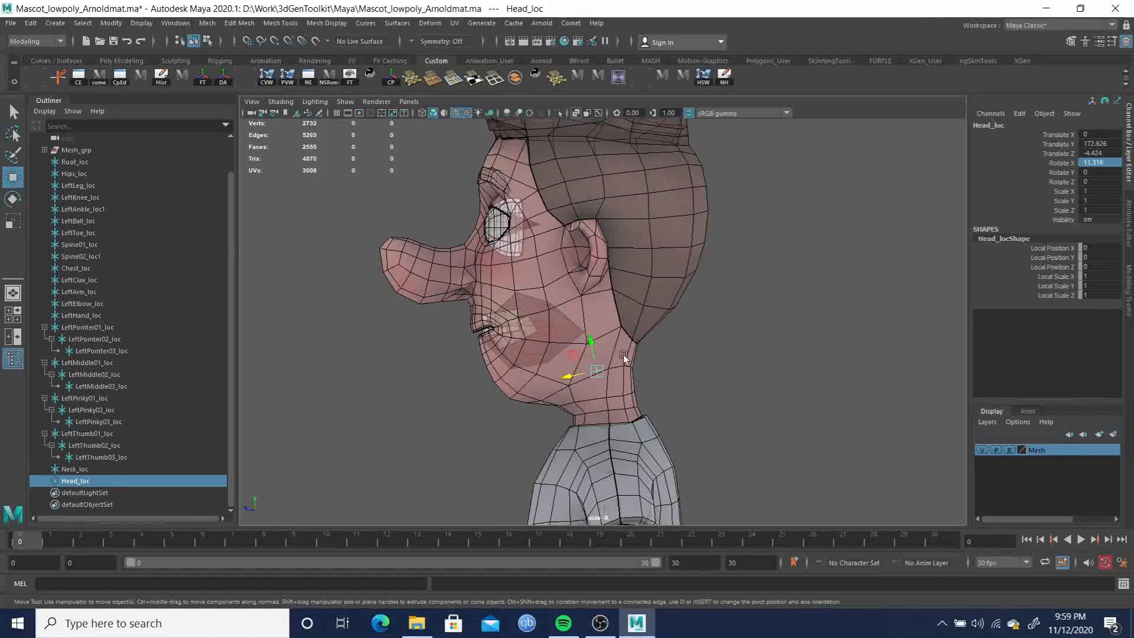
pyautogui.hotkey('ctrl', 'd')
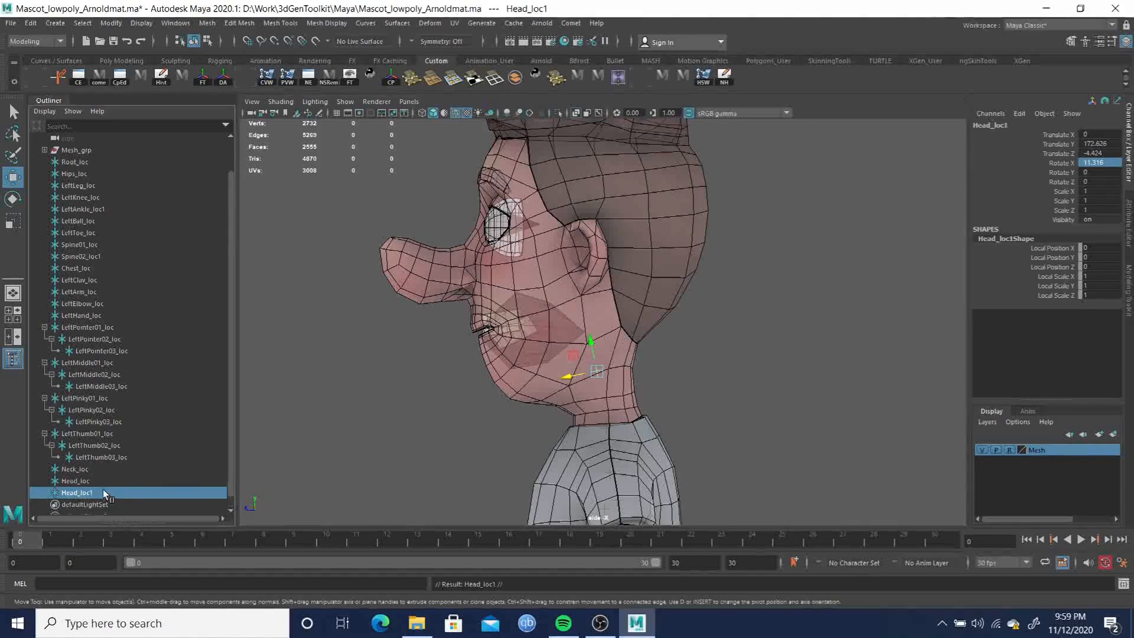
pyautogui.moveTo(591, 345); pyautogui.dragTo(597, 129)
pyautogui.press('e')
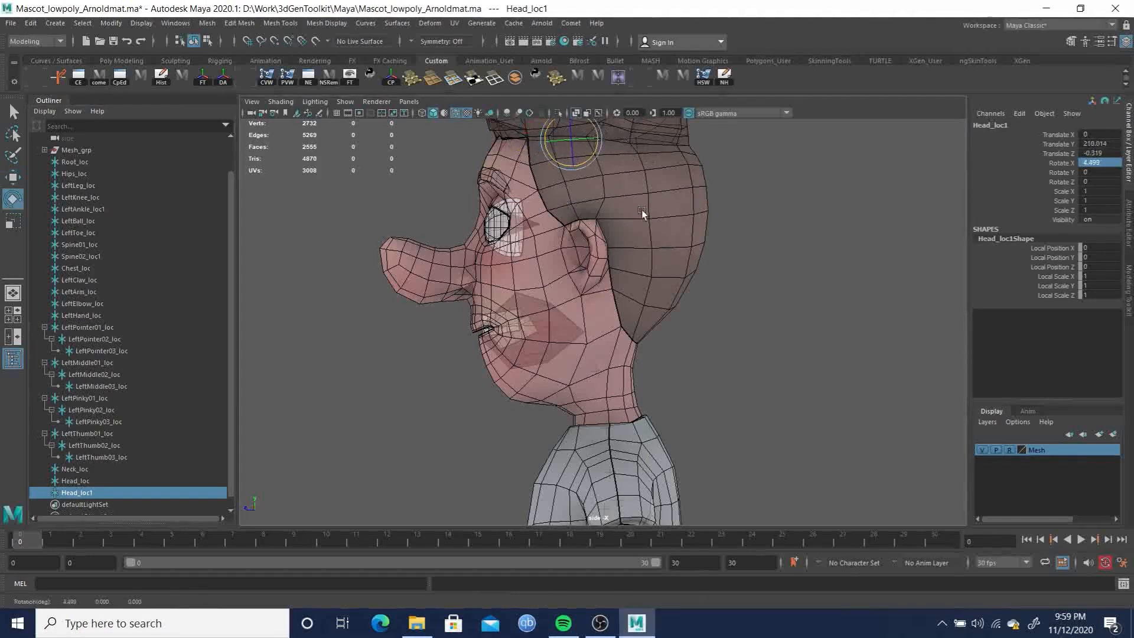
# Check the duplicated head locator in the perspective view and nudge it up to about (0, 210.4, -0.3)
pyautogui.keyDown('alt'); pyautogui.moveTo(633, 198); pyautogui.dragTo(670, 310, button='middle'); pyautogui.keyUp('alt')
pyautogui.keyDown('alt'); pyautogui.moveTo(640, 324); pyautogui.dragTo(637, 298); pyautogui.keyUp('alt')
pyautogui.press('space')
pyautogui.keyDown('alt'); pyautogui.moveTo(542, 333); pyautogui.dragTo(690, 299); pyautogui.keyUp('alt')
pyautogui.keyDown('alt'); pyautogui.moveTo(714, 192); pyautogui.dragTo(724, 446, button='middle'); pyautogui.keyUp('alt')
pyautogui.keyDown('alt'); pyautogui.moveTo(650, 378); pyautogui.dragTo(764, 346); pyautogui.keyUp('alt')
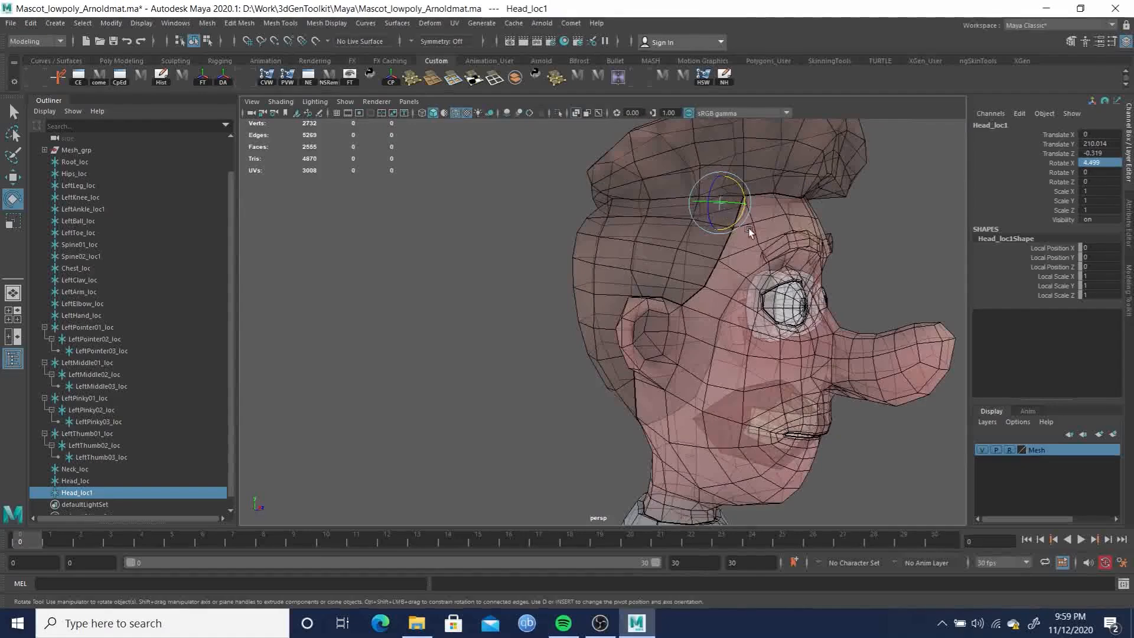
pyautogui.press('w')
pyautogui.moveTo(725, 177); pyautogui.dragTo(722, 172)
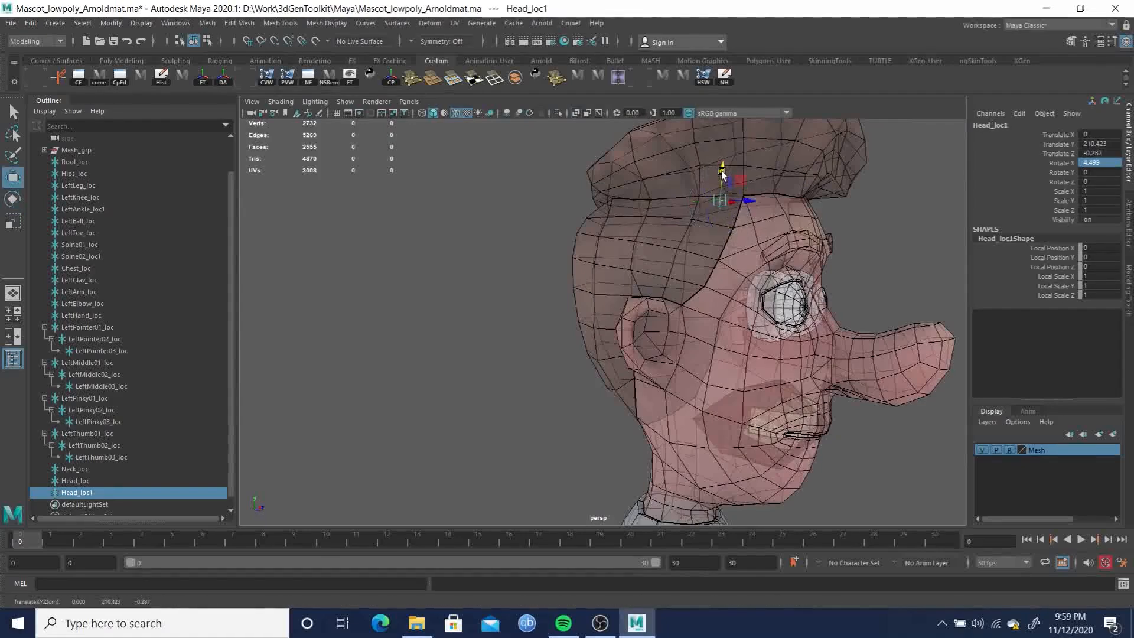
# Rename the duplicated head locator at the top of the head as HeadTop_loc
pyautogui.doubleClick(79, 492)
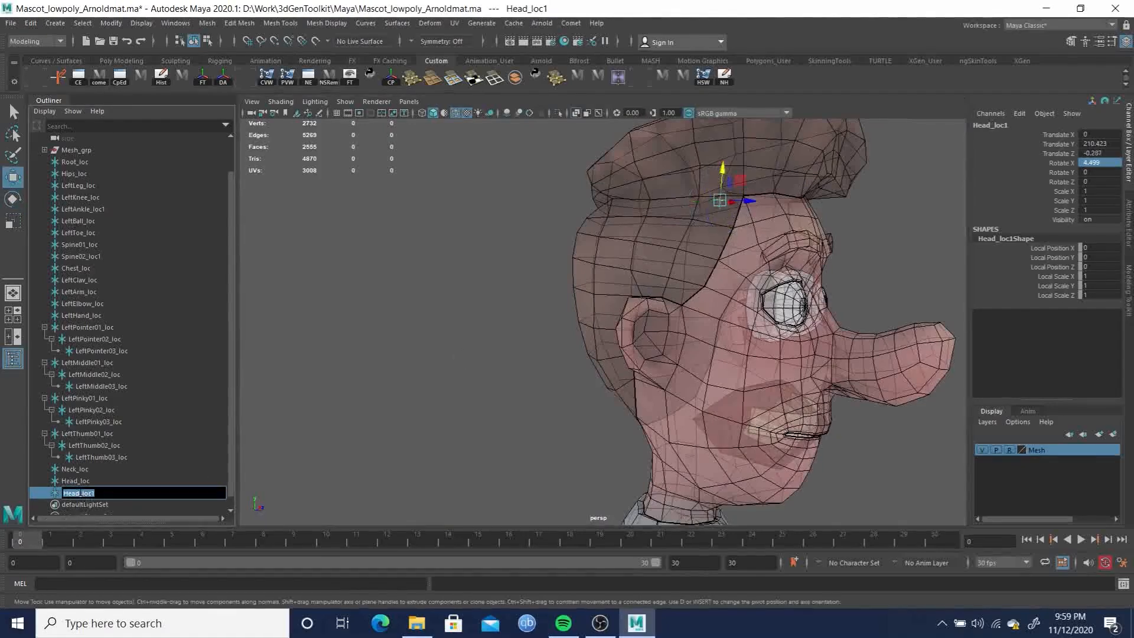
pyautogui.write('HeadTop_loc')
pyautogui.press('Return')
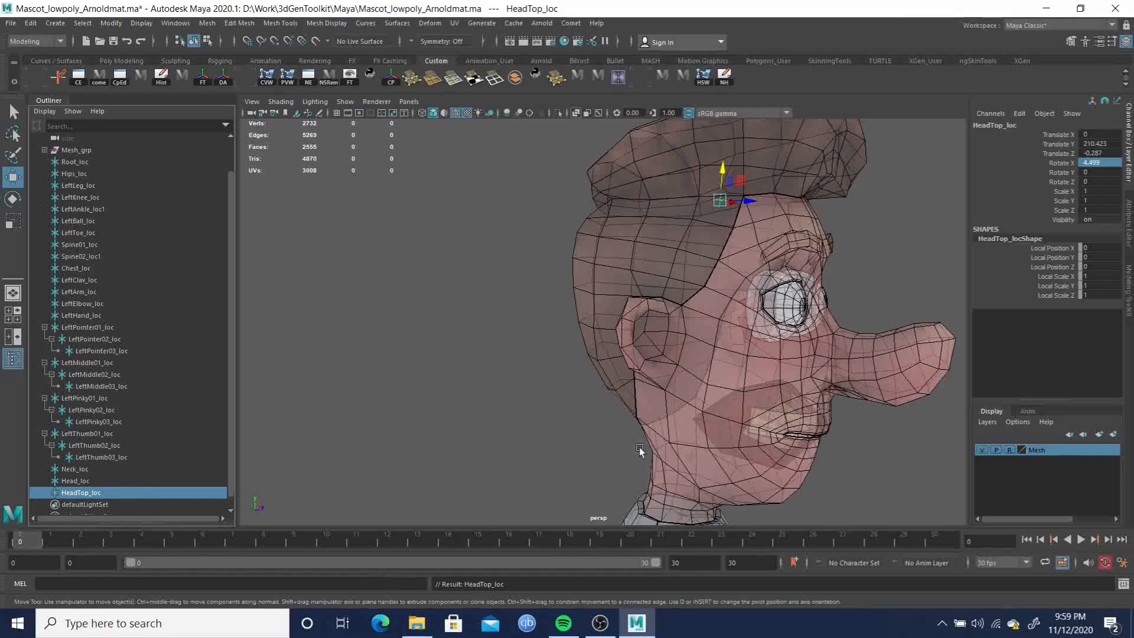
# Duplicate Head_loc in the side view and rename the copy as Jaw_loc
pyautogui.keyDown('alt'); pyautogui.moveTo(765, 328); pyautogui.dragTo(651, 309); pyautogui.keyUp('alt')
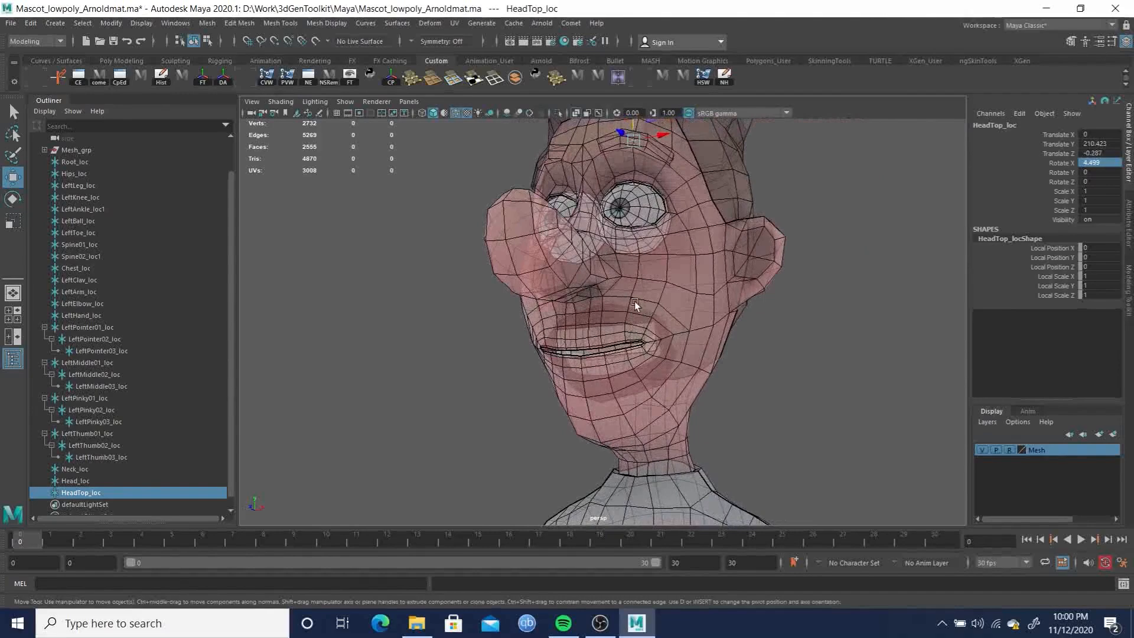
pyautogui.click(69, 481)
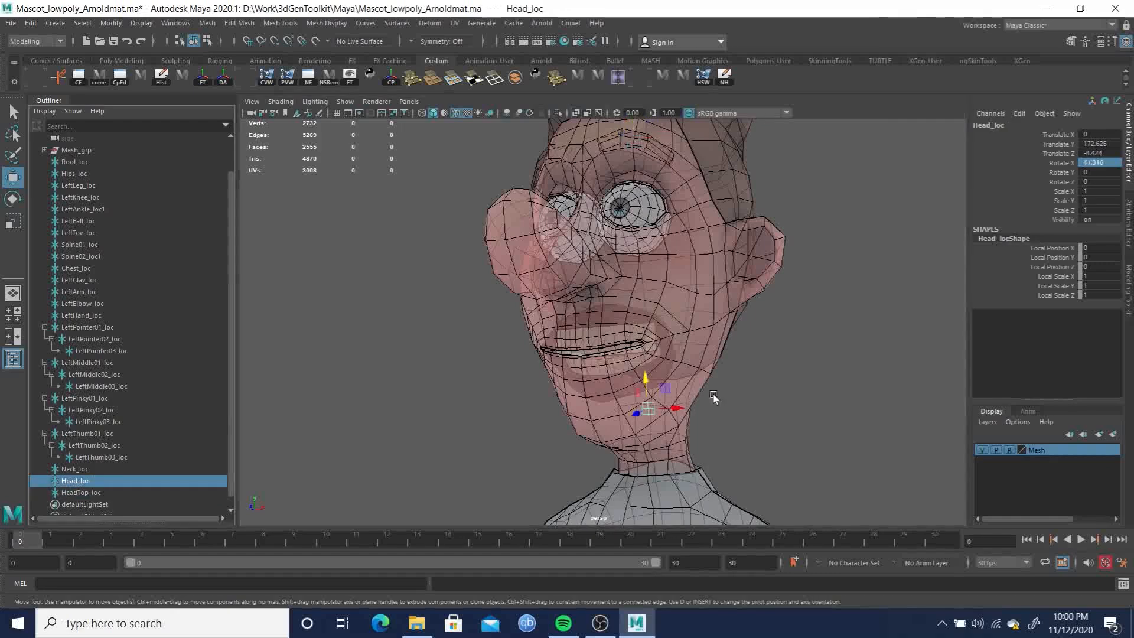
pyautogui.press('space')
pyautogui.moveTo(770, 388); pyautogui.dragTo(834, 384)
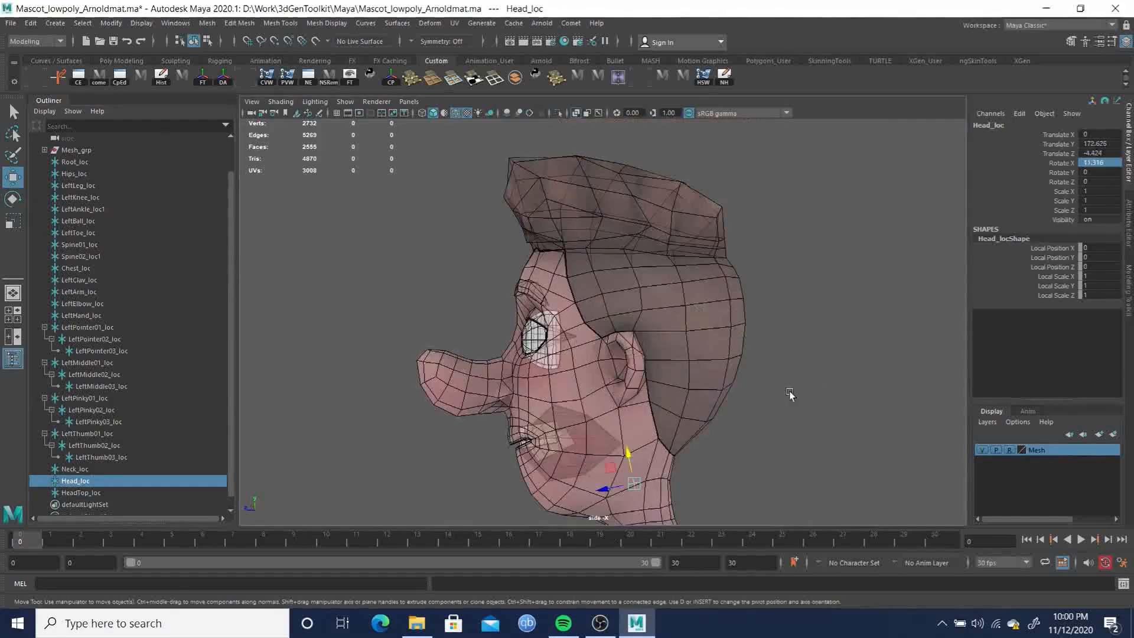
pyautogui.scroll(-8, 877, 320)
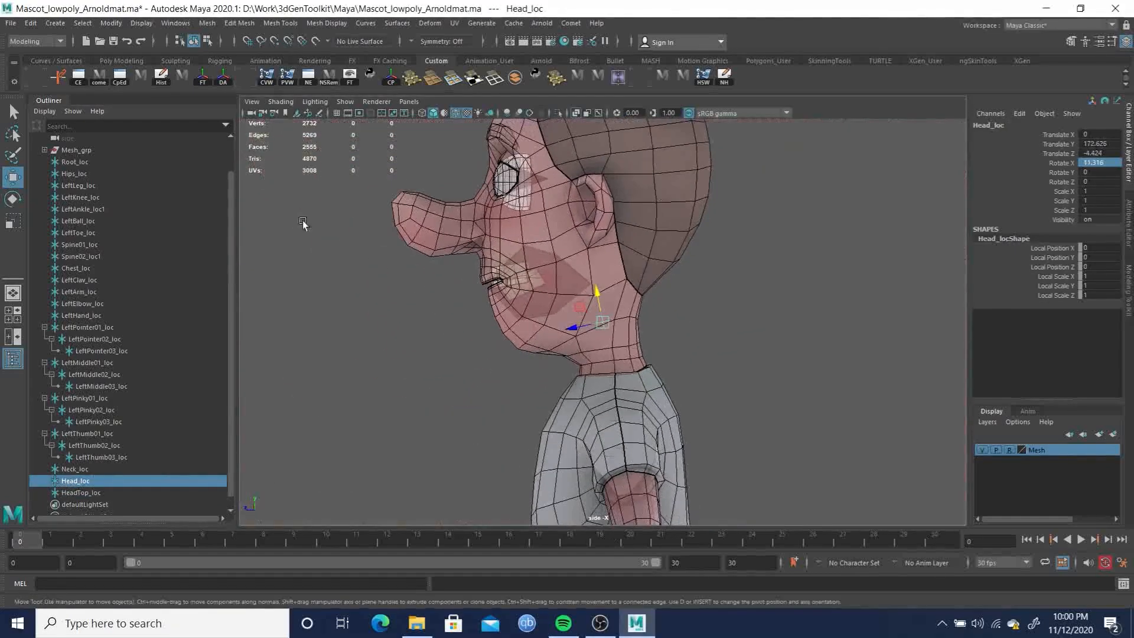
pyautogui.keyDown('alt'); pyautogui.moveTo(651, 298); pyautogui.dragTo(688, 352, button='middle'); pyautogui.keyUp('alt')
pyautogui.keyDown('alt'); pyautogui.moveTo(676, 335); pyautogui.dragTo(696, 350, button='right'); pyautogui.keyUp('alt')
pyautogui.hotkey('ctrl', 'd')
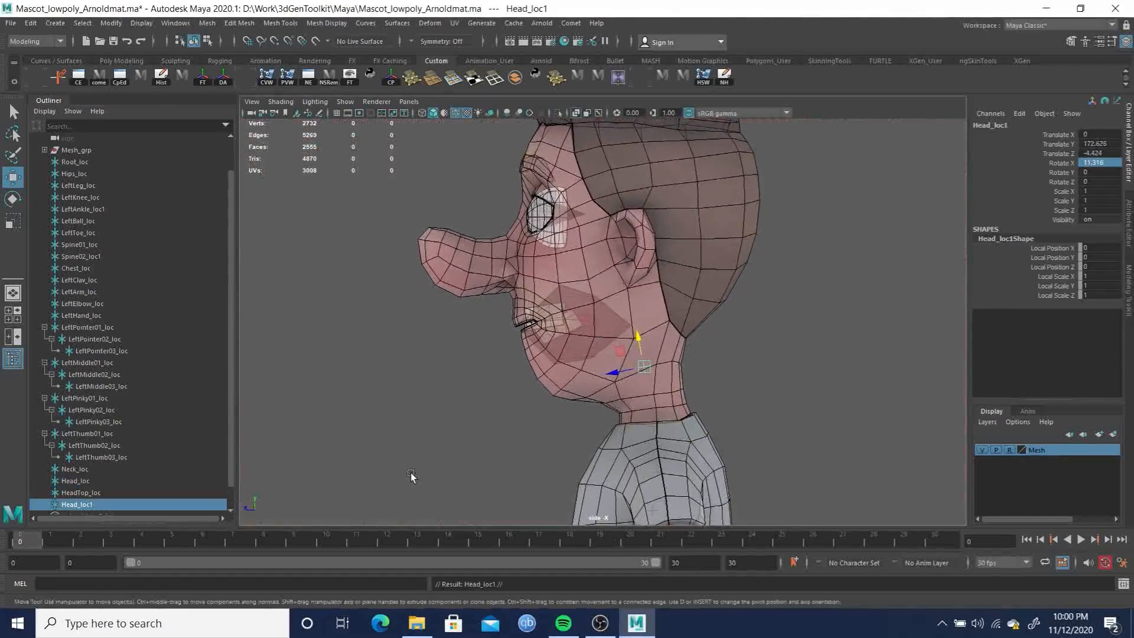
pyautogui.doubleClick(80, 504)
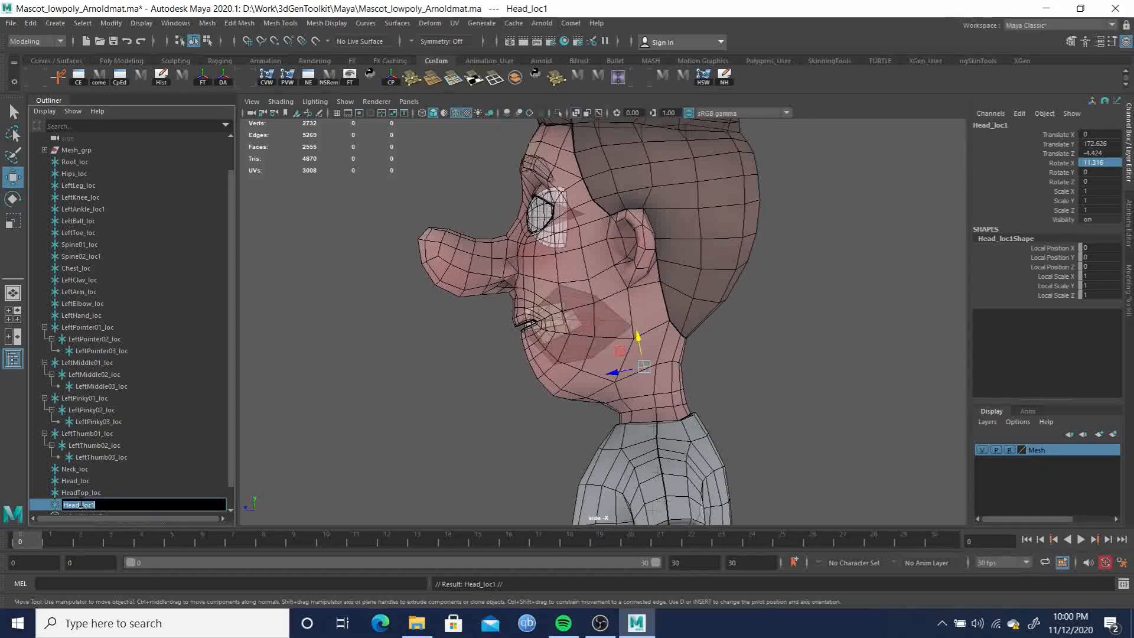
pyautogui.write('Jaw_loc')
pyautogui.press('Return')
# Position Jaw_loc at the jaw hinge below the ear, about (0, 182.0, 0.6), rotated about 15.2 around X
pyautogui.press('w')
pyautogui.moveTo(639, 342); pyautogui.dragTo(615, 281)
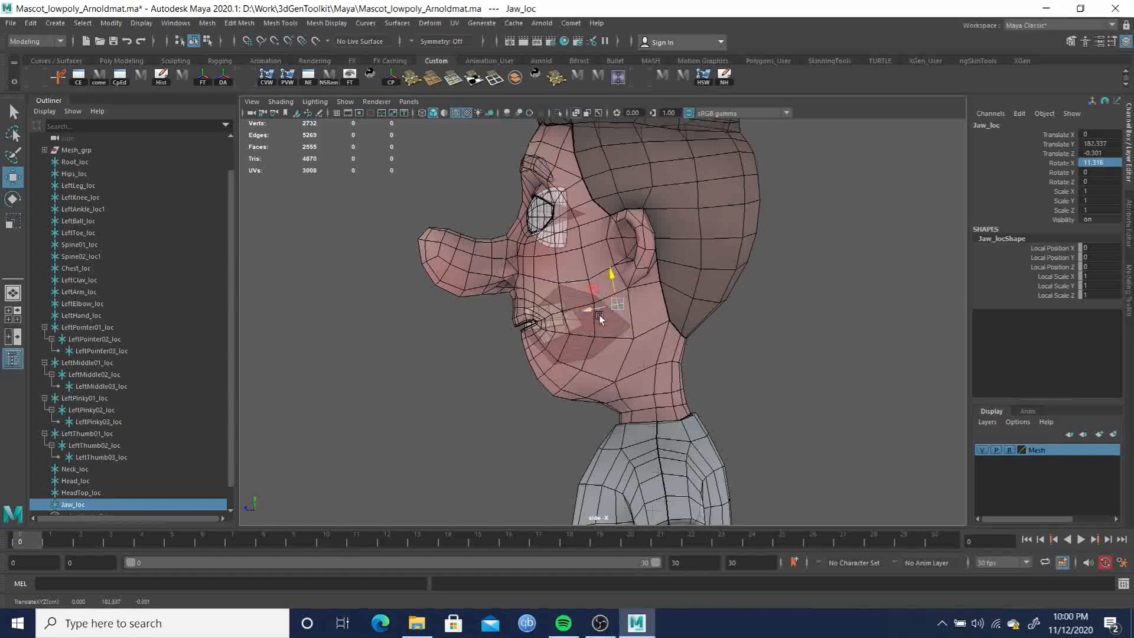
pyautogui.moveTo(613, 305); pyautogui.dragTo(608, 306)
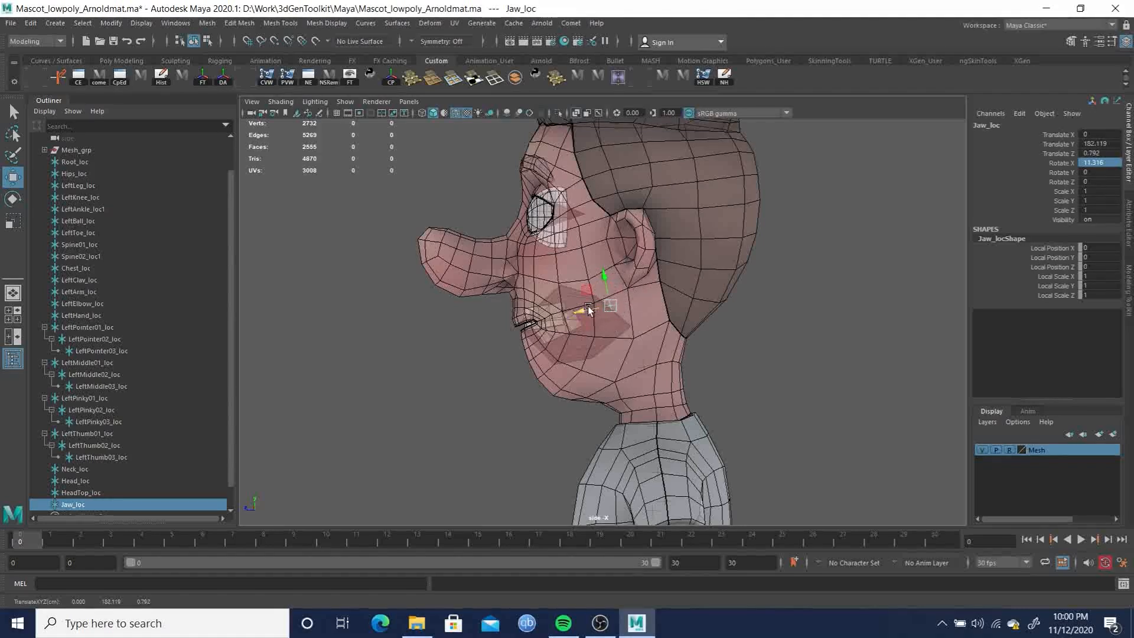
pyautogui.moveTo(591, 308); pyautogui.dragTo(605, 278)
pyautogui.press('e')
pyautogui.moveTo(621, 281); pyautogui.dragTo(626, 284)
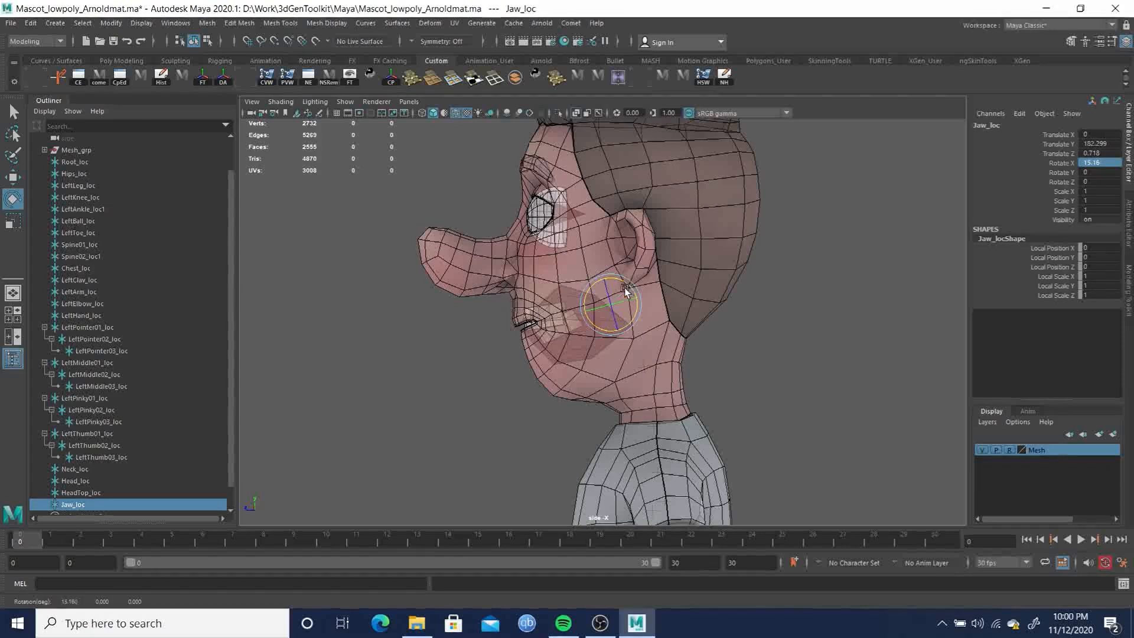
pyautogui.press('w')
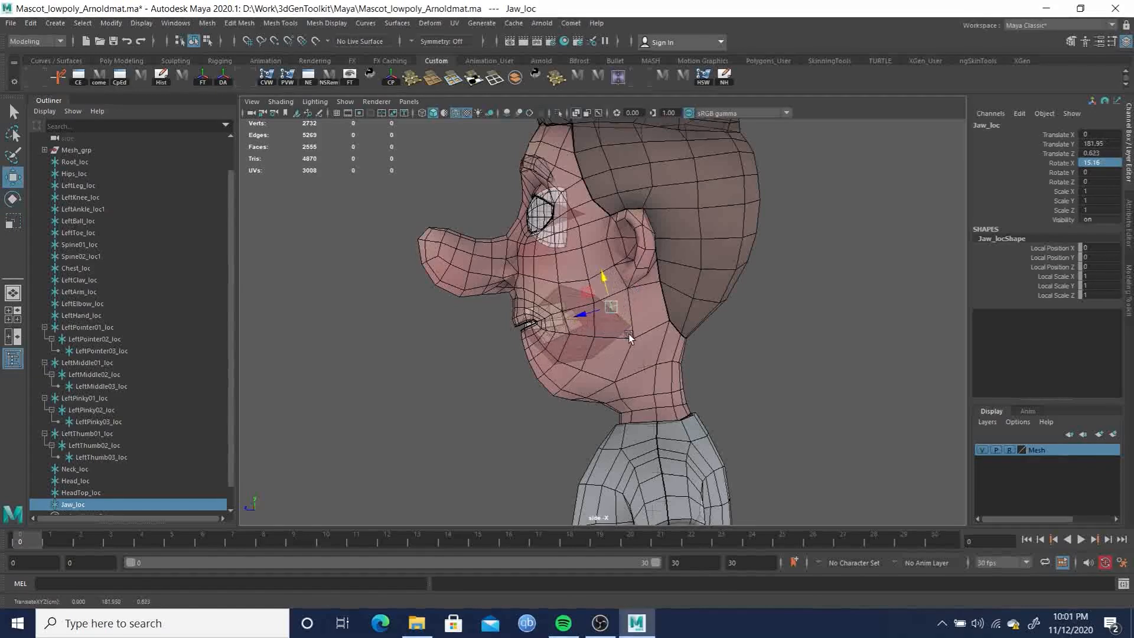
# Duplicate Jaw_loc and move the copy forward to the front of the jaw, about (0, 176.0, 14.6)
pyautogui.hotkey('ctrl', 'd')
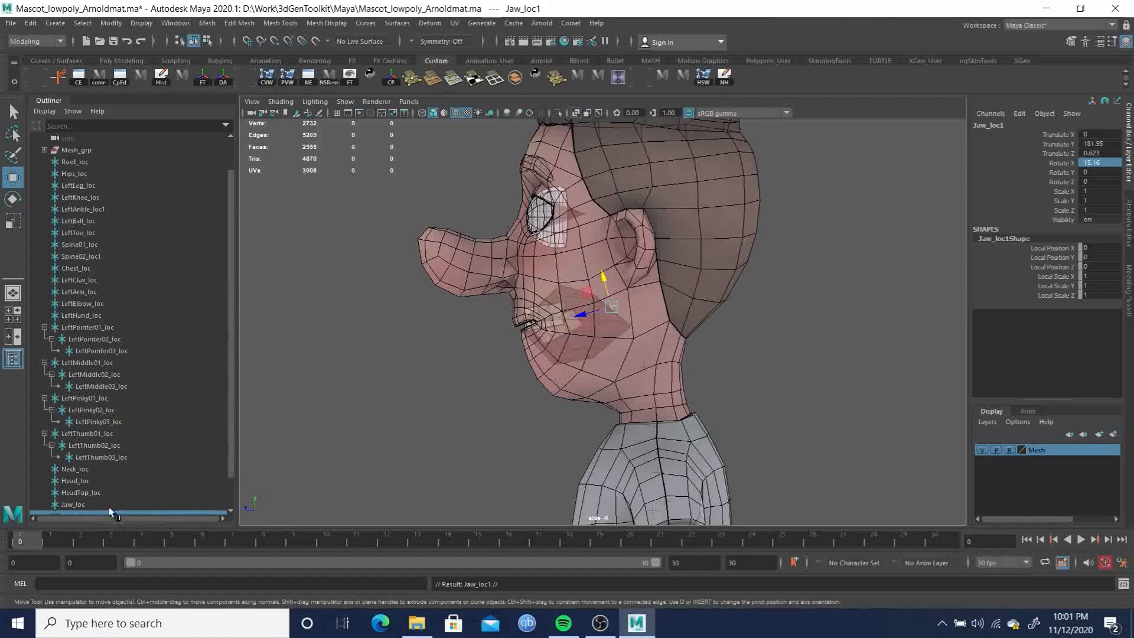
pyautogui.scroll(-2, 89, 491)
pyautogui.moveTo(580, 319); pyautogui.dragTo(522, 364)
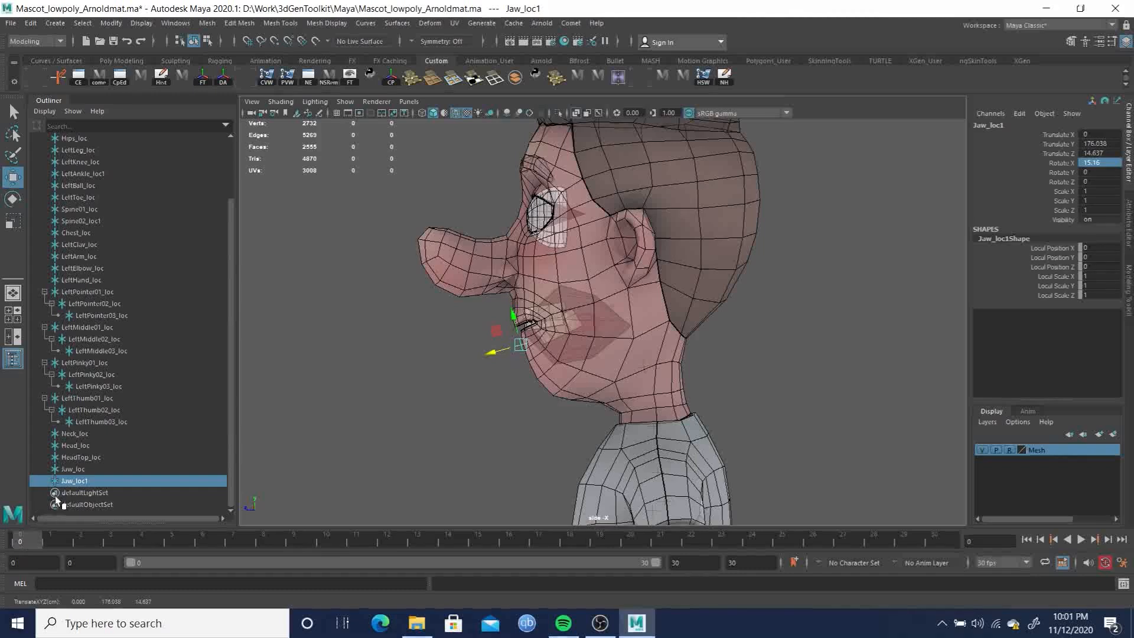
# Rename the duplicated jaw locator at the front of the jaw as jawend_loc
pyautogui.doubleClick(68, 479)
pyautogui.write('Lawend_')
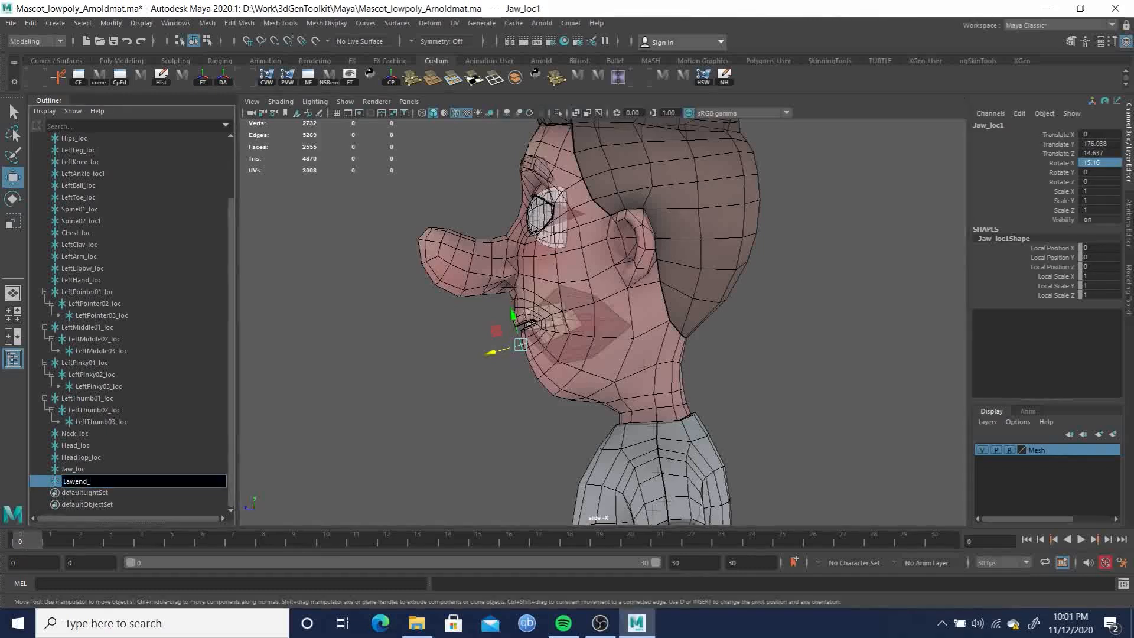
pyautogui.write('loc')
pyautogui.press('Return')
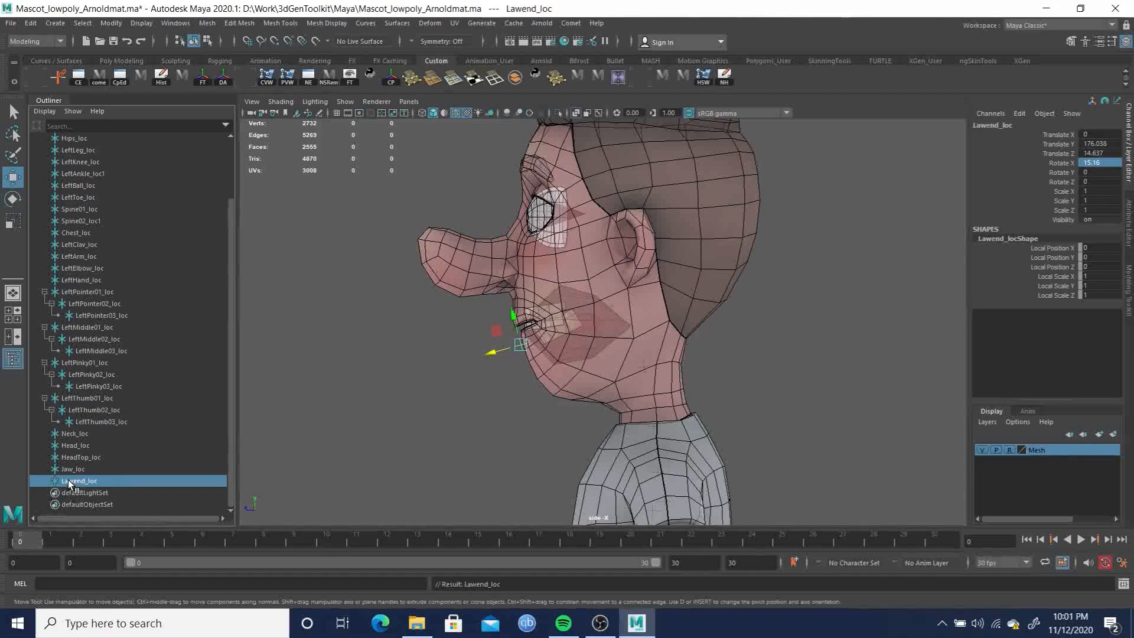
pyautogui.doubleClick(65, 482)
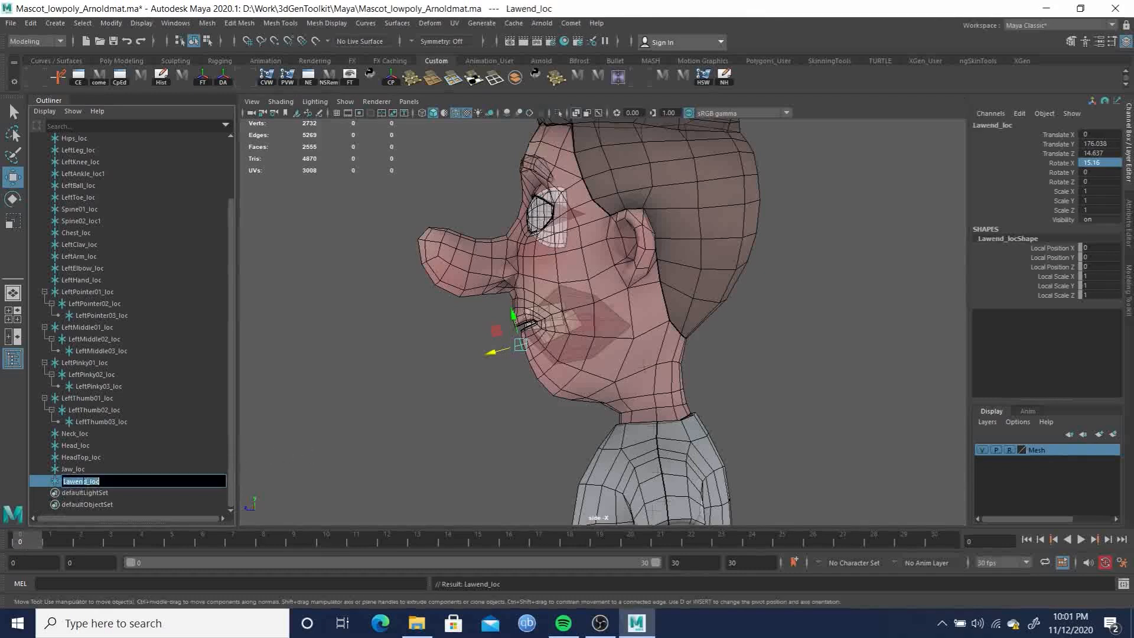
pyautogui.click(66, 482)
pyautogui.press('BackSpace')
pyautogui.write('j')
pyautogui.press('Return')
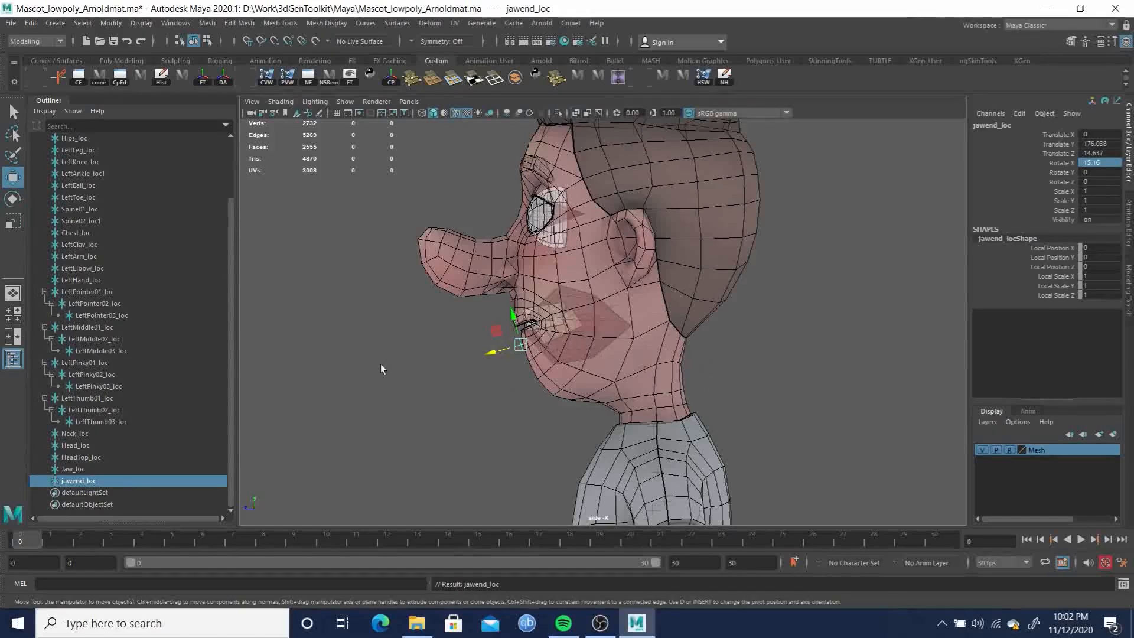
# Duplicate Jaw_loc, raise the copy to eye level at about (0, 196.5, 4.6), and set its Rotate X to 0
pyautogui.click(66, 469)
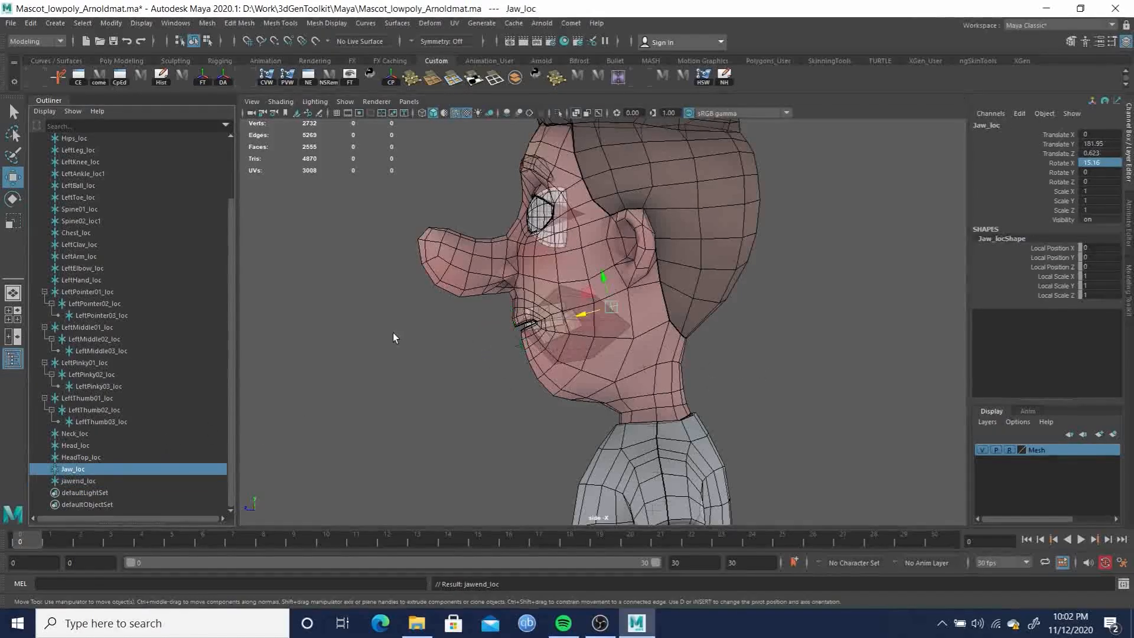
pyautogui.hotkey('ctrl', 'd')
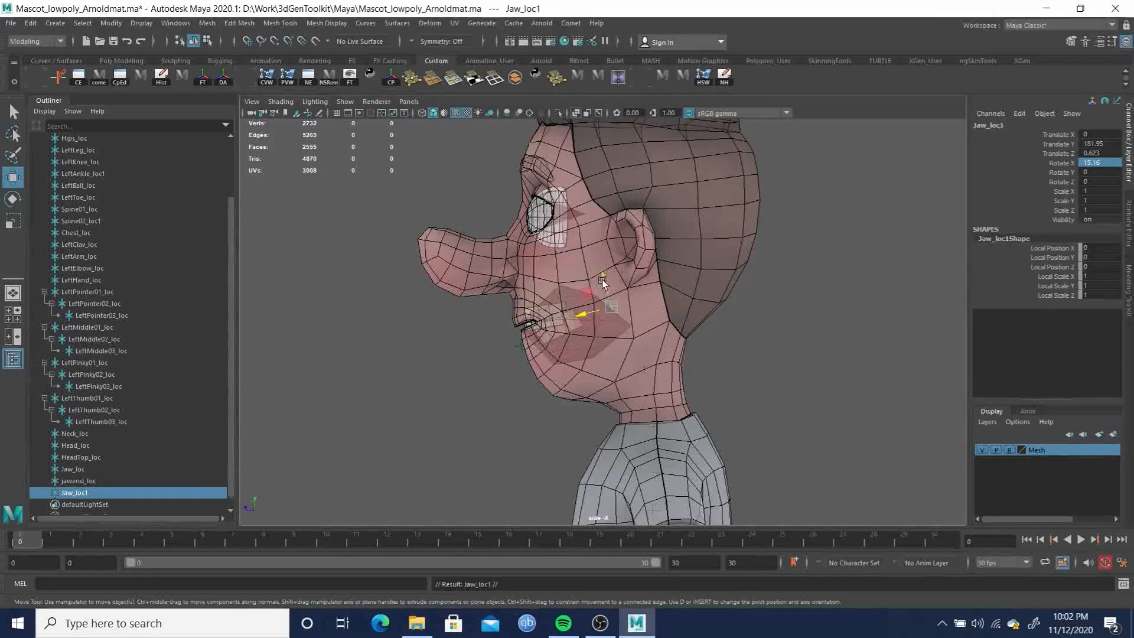
pyautogui.moveTo(606, 279); pyautogui.dragTo(586, 186)
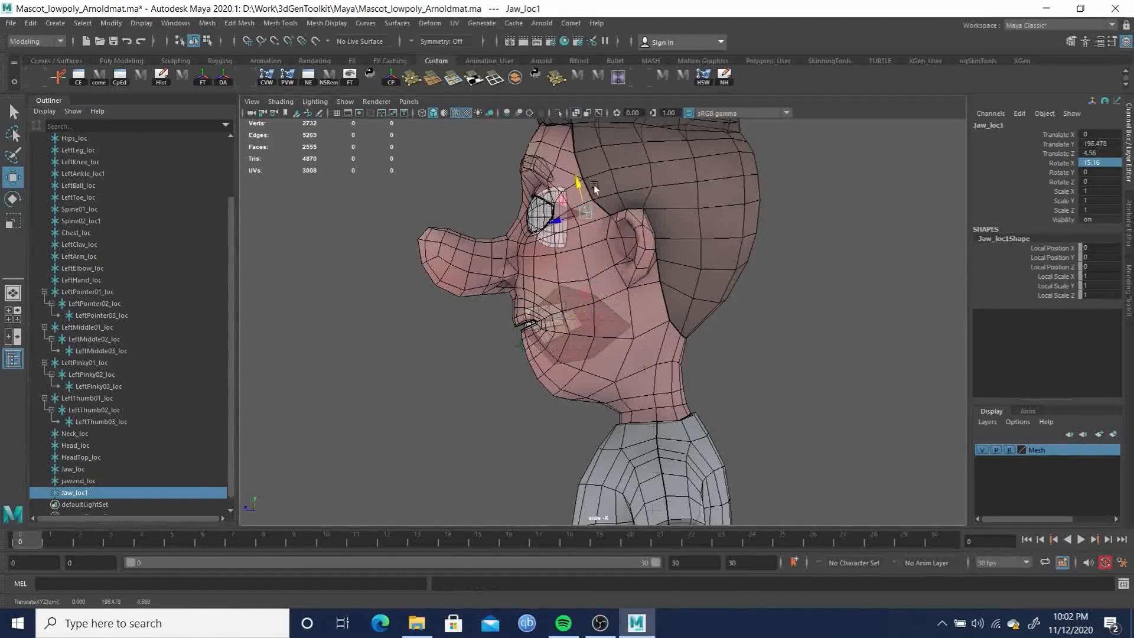
pyautogui.doubleClick(1102, 161)
pyautogui.write('0')
pyautogui.press('Return')
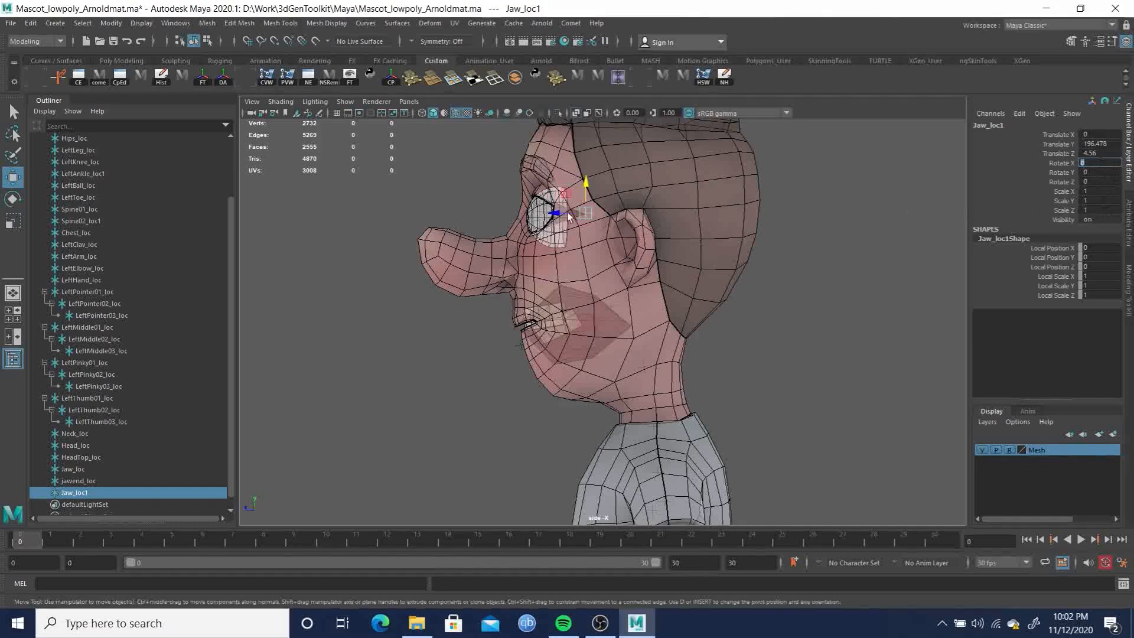
# Snap the duplicated jaw locator's height to the centre vertex of the character's left pupil in the perspective view, and clear the selection
pyautogui.keyDown('alt'); pyautogui.moveTo(560, 213); pyautogui.dragTo(775, 307, button='right'); pyautogui.keyUp('alt')
pyautogui.keyDown('alt'); pyautogui.moveTo(505, 212); pyautogui.dragTo(627, 343, button='middle'); pyautogui.keyUp('alt')
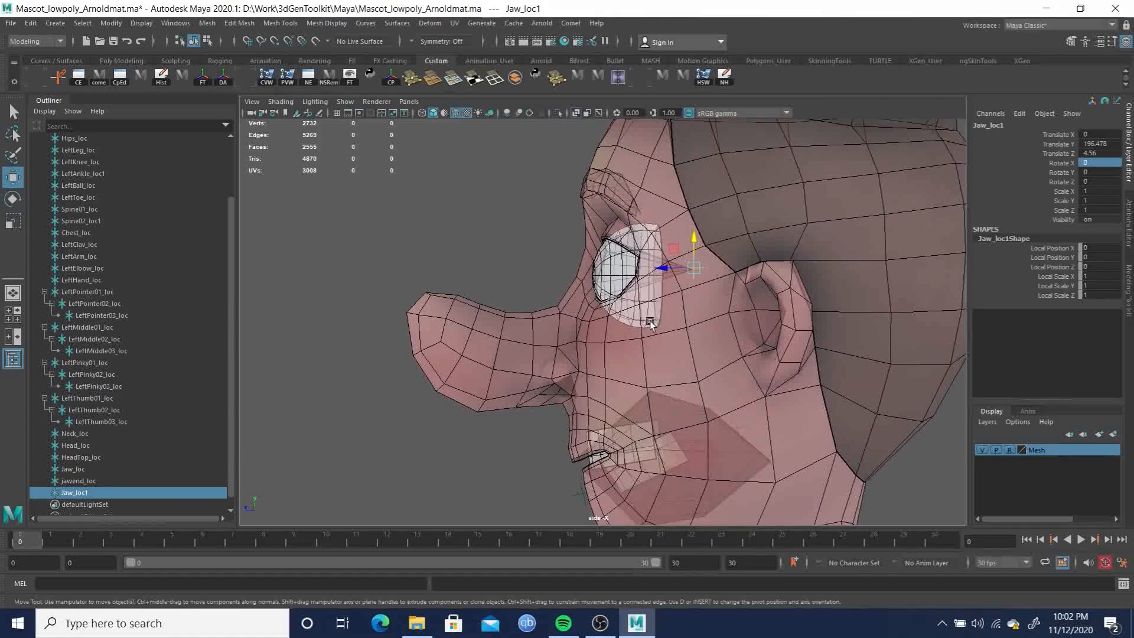
pyautogui.press('super')
pyautogui.press('super')
pyautogui.keyDown('alt'); pyautogui.moveTo(679, 295); pyautogui.dragTo(674, 264); pyautogui.keyUp('alt')
pyautogui.press('space')
pyautogui.keyDown('alt'); pyautogui.moveTo(554, 257); pyautogui.dragTo(591, 313); pyautogui.keyUp('alt')
pyautogui.keyDown('alt'); pyautogui.moveTo(591, 313); pyautogui.dragTo(731, 307, button='right'); pyautogui.keyUp('alt')
pyautogui.keyDown('alt'); pyautogui.moveTo(736, 230); pyautogui.dragTo(680, 272); pyautogui.keyUp('alt')
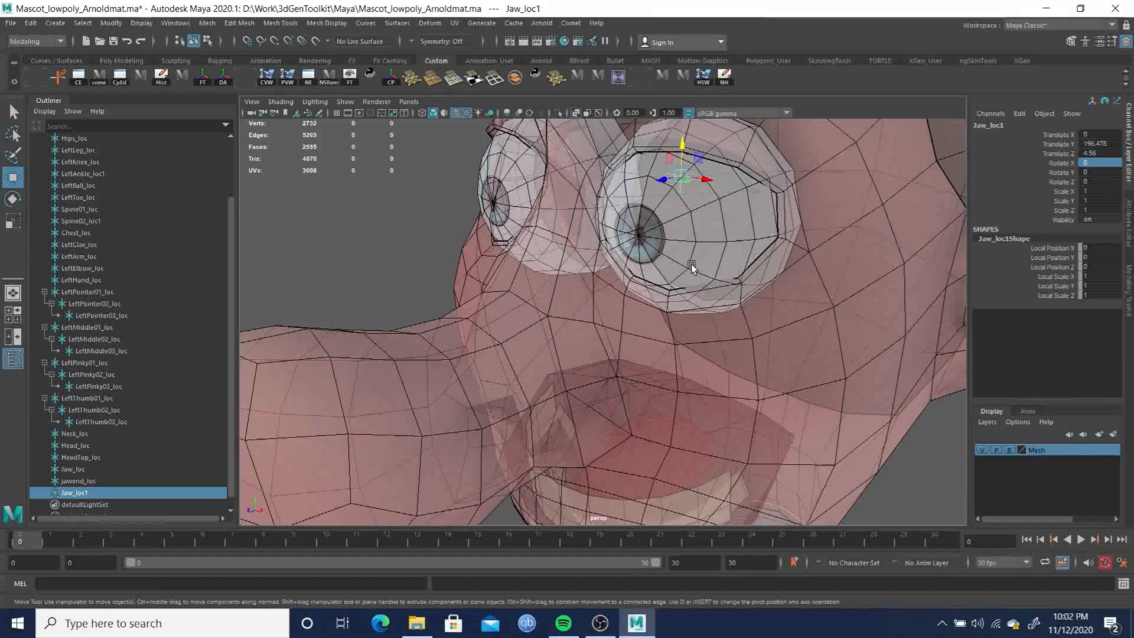
pyautogui.keyDown('alt'); pyautogui.moveTo(656, 260); pyautogui.dragTo(707, 270); pyautogui.keyUp('alt')
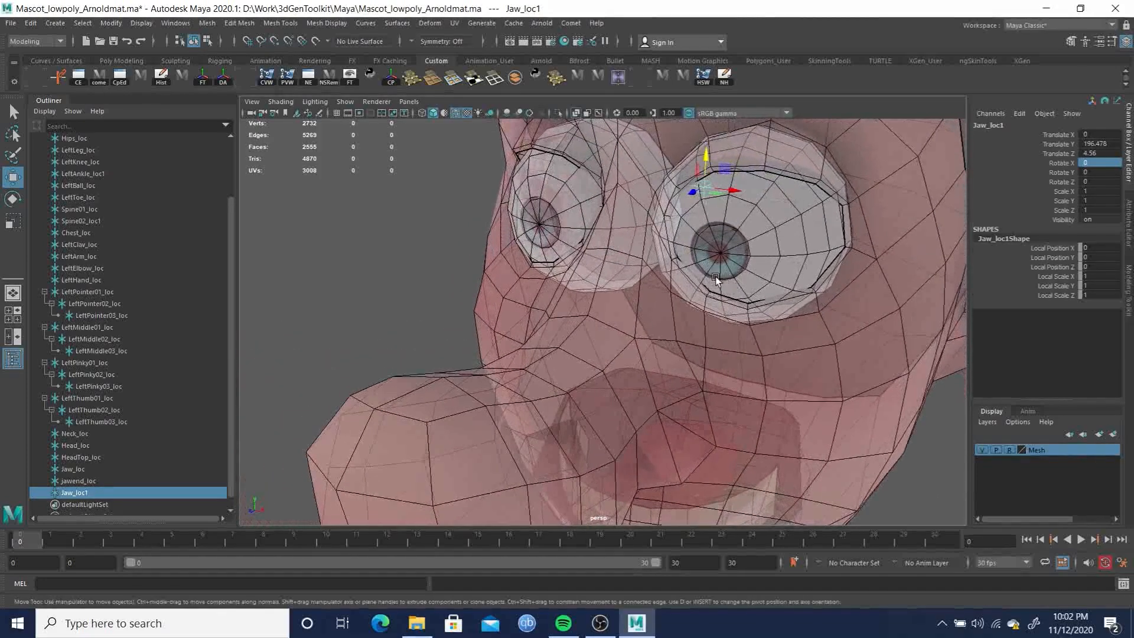
pyautogui.press('v')
pyautogui.moveTo(721, 254); pyautogui.dragTo(723, 254, button='middle')
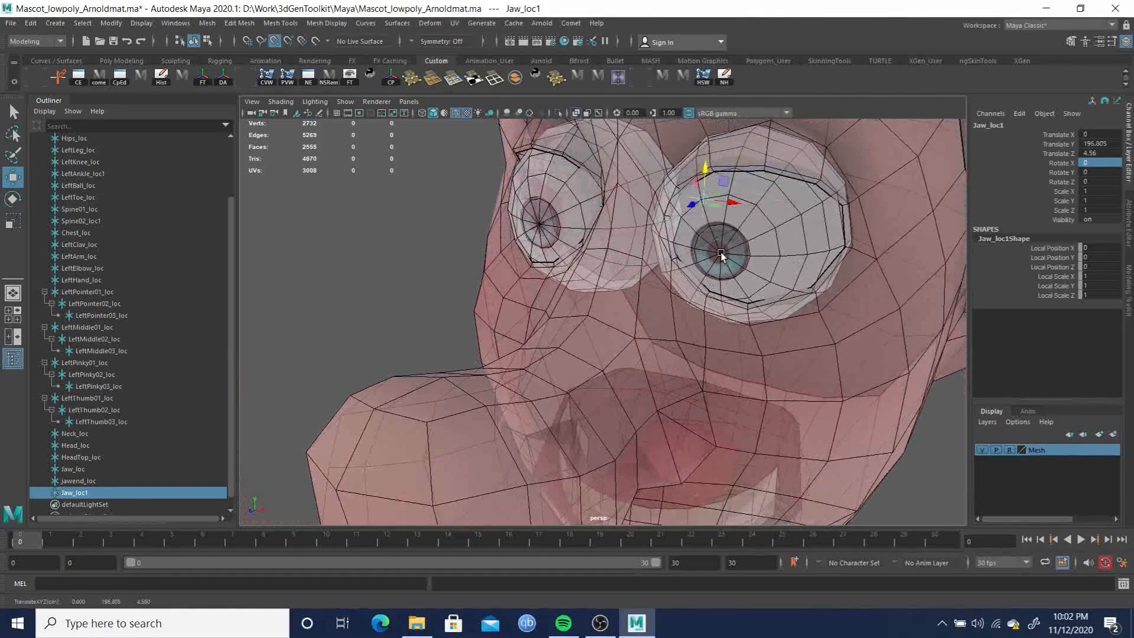
pyautogui.keyDown('alt'); pyautogui.moveTo(742, 273); pyautogui.dragTo(729, 251); pyautogui.keyUp('alt')
pyautogui.click(679, 249)
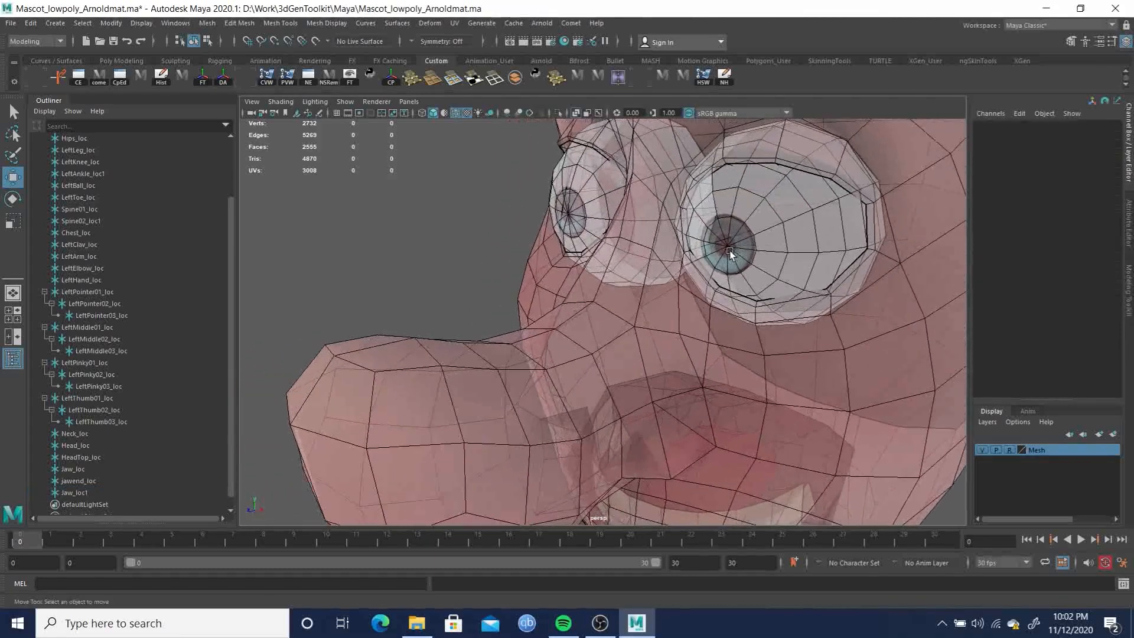
# Take the Mesh layer out of reference mode and snap Jaw_loc1 onto the left pupil's centre vertex, about (4.73, 195.8, 13.8)
pyautogui.click(75, 492)
pyautogui.press('v')
pyautogui.moveTo(726, 236); pyautogui.dragTo(800, 336, button='middle')
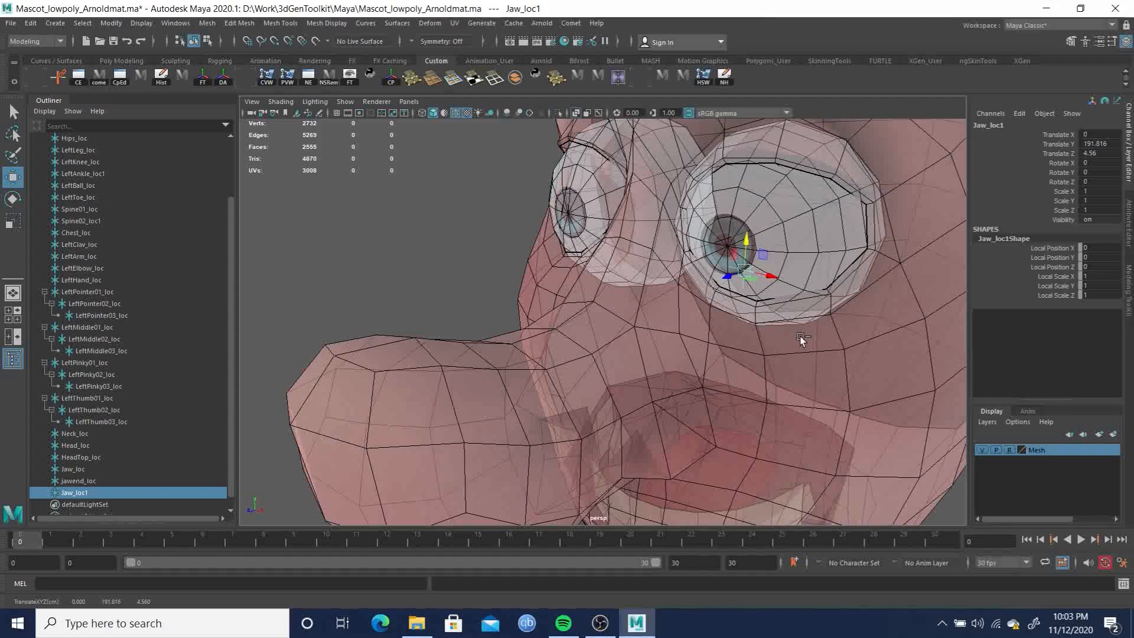
pyautogui.hotkey('ctrl', 'z')
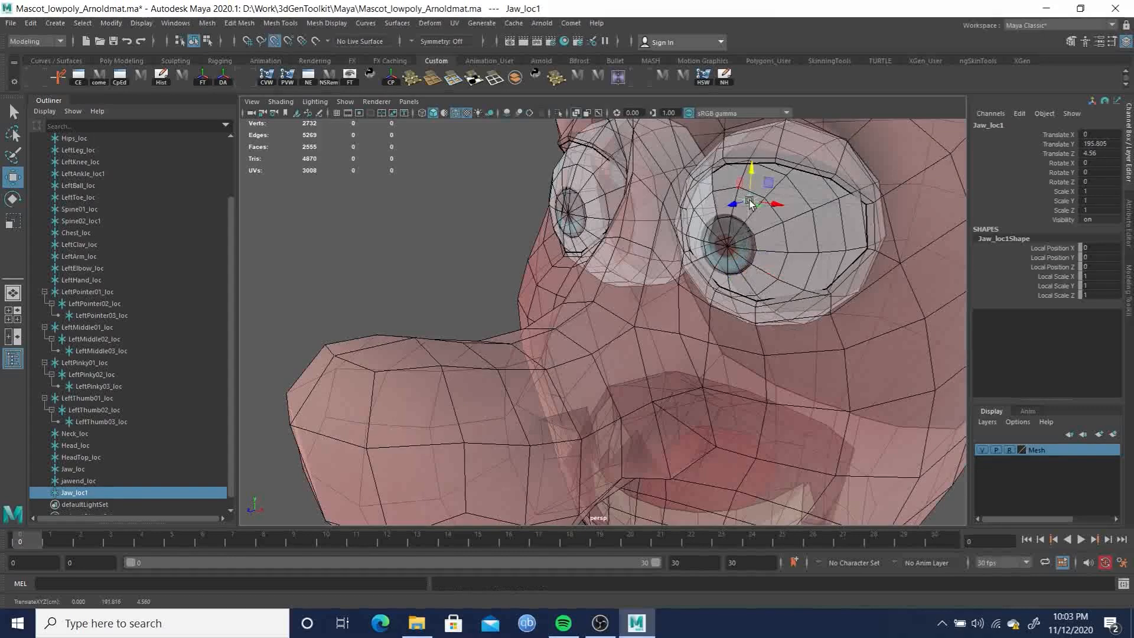
pyautogui.moveTo(726, 255); pyautogui.dragTo(730, 247, button='middle')
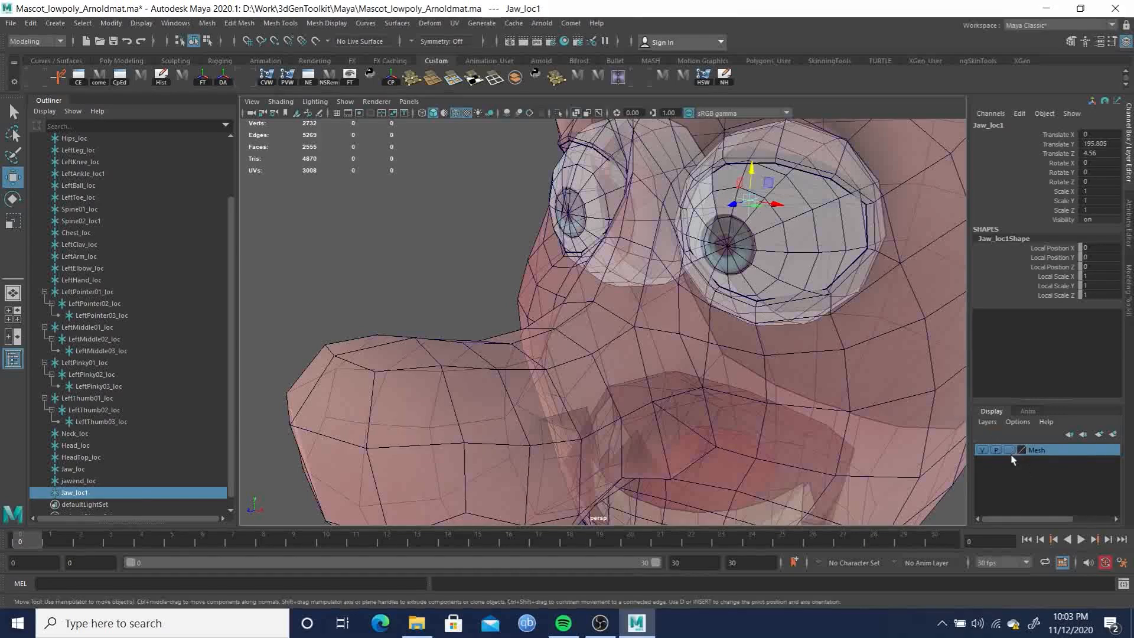
pyautogui.press('v')
pyautogui.moveTo(731, 248); pyautogui.dragTo(728, 246, button='middle')
pyautogui.press('c')
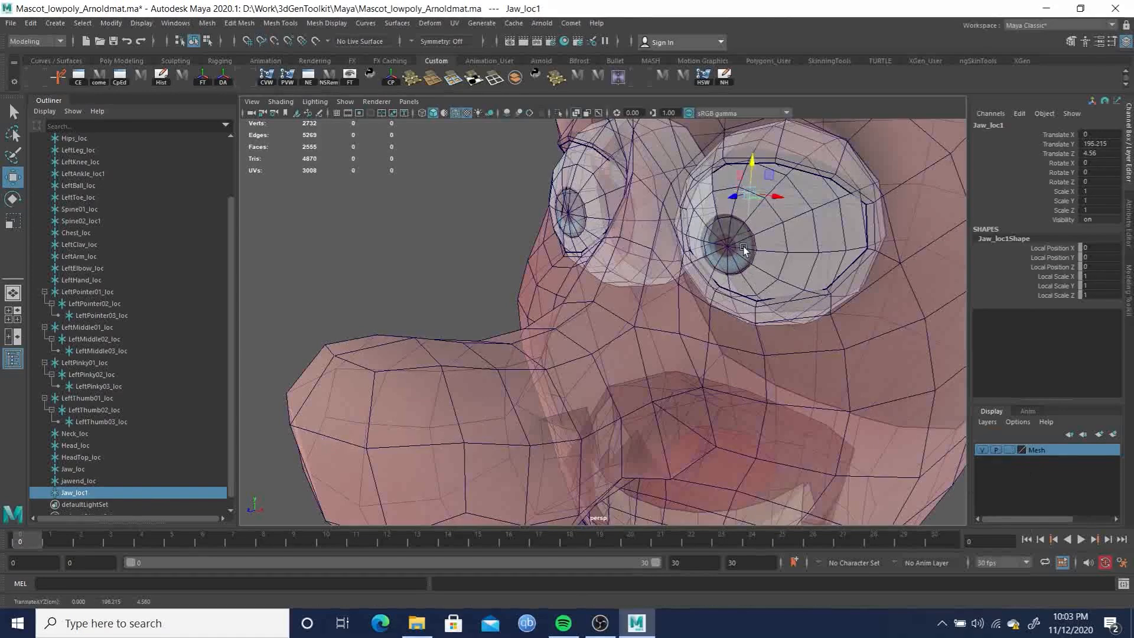
pyautogui.press('v')
pyautogui.moveTo(772, 275); pyautogui.dragTo(732, 233, button='middle')
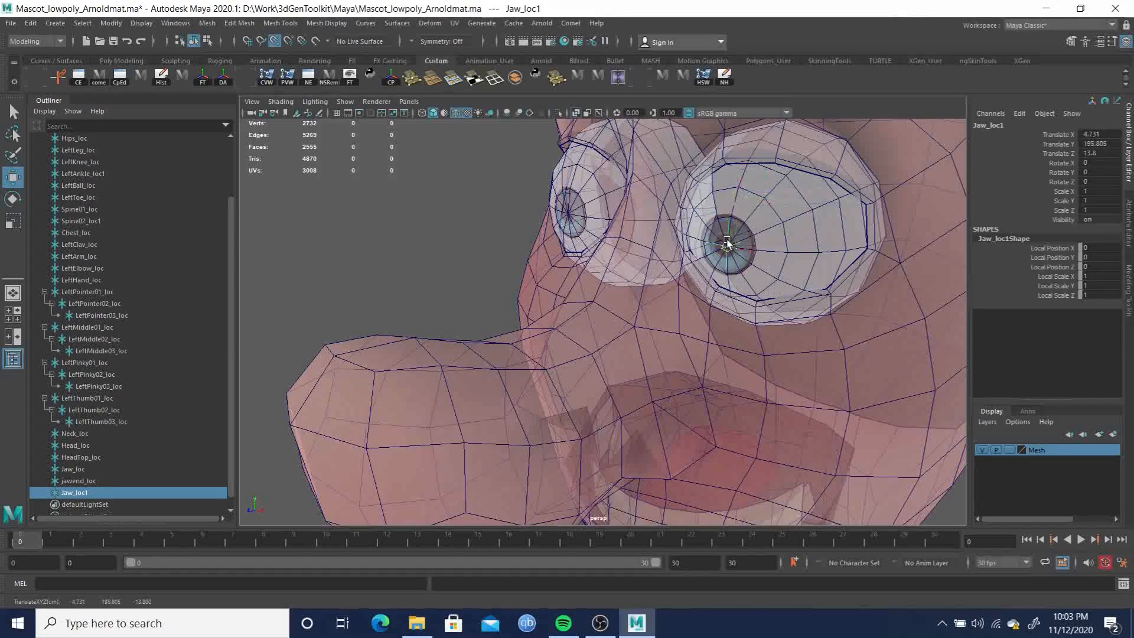
# Move Jaw_loc1 straight back from the left pupil into the eyeball, to about Translate Z 6.7
pyautogui.keyDown('alt'); pyautogui.moveTo(700, 274); pyautogui.dragTo(732, 235); pyautogui.keyUp('alt')
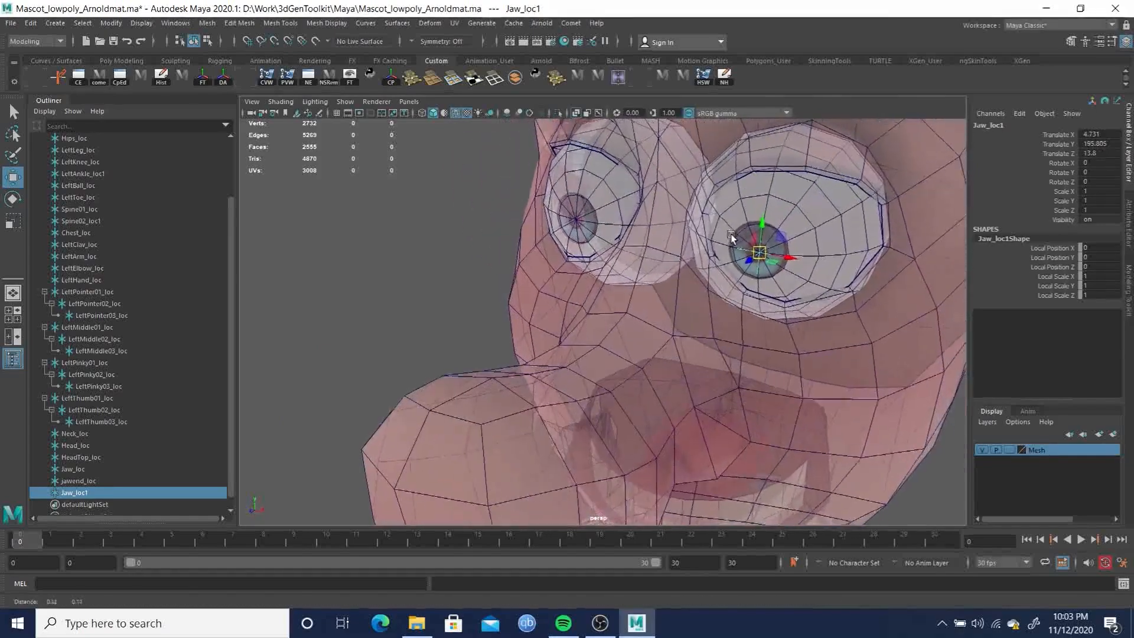
pyautogui.keyDown('alt'); pyautogui.moveTo(732, 236); pyautogui.dragTo(809, 320, button='right'); pyautogui.keyUp('alt')
pyautogui.keyDown('alt'); pyautogui.moveTo(791, 317); pyautogui.dragTo(672, 358, button='middle'); pyautogui.keyUp('alt')
pyautogui.keyDown('alt'); pyautogui.moveTo(695, 303); pyautogui.dragTo(724, 301); pyautogui.keyUp('alt')
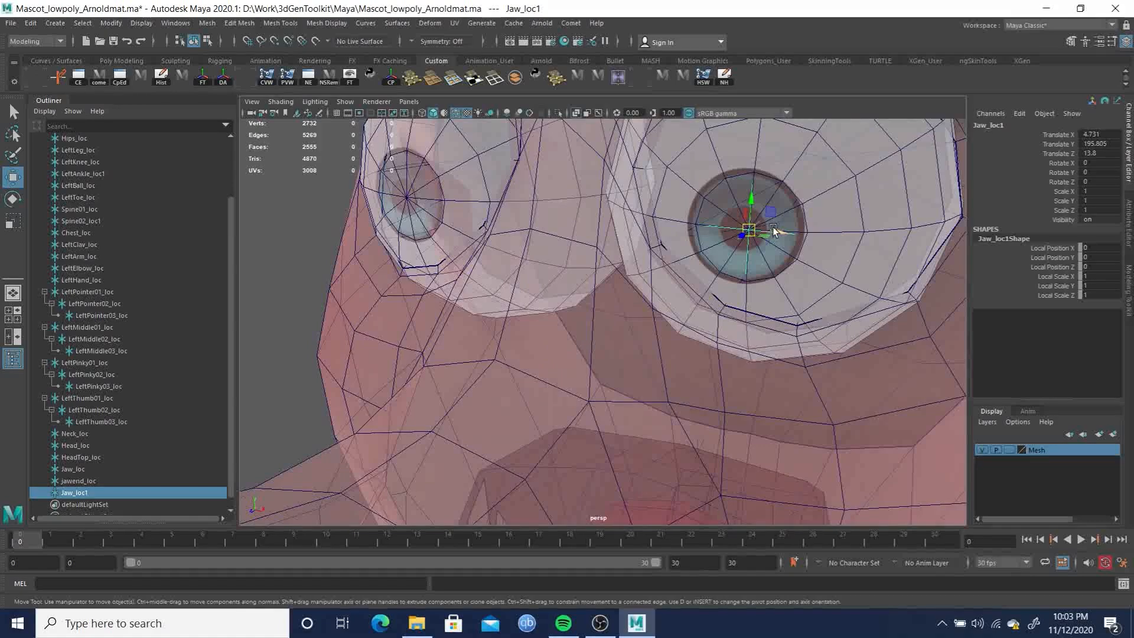
pyautogui.moveTo(775, 230); pyautogui.dragTo(703, 164)
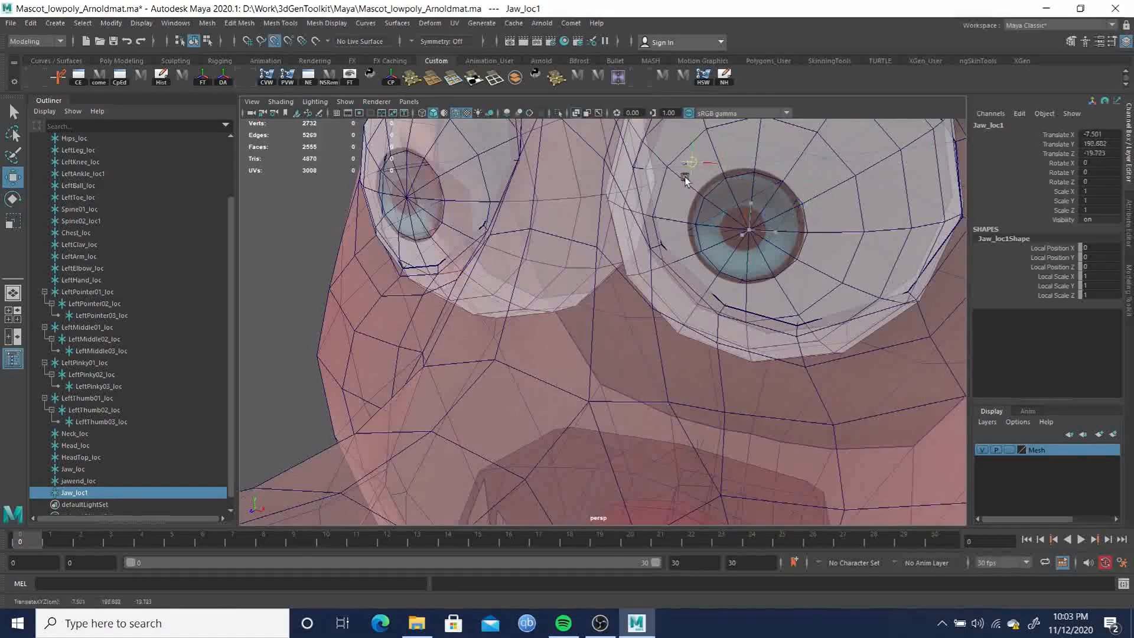
pyautogui.moveTo(828, 214); pyautogui.dragTo(749, 225)
pyautogui.keyDown('alt'); pyautogui.moveTo(833, 254); pyautogui.dragTo(536, 245); pyautogui.keyUp('alt')
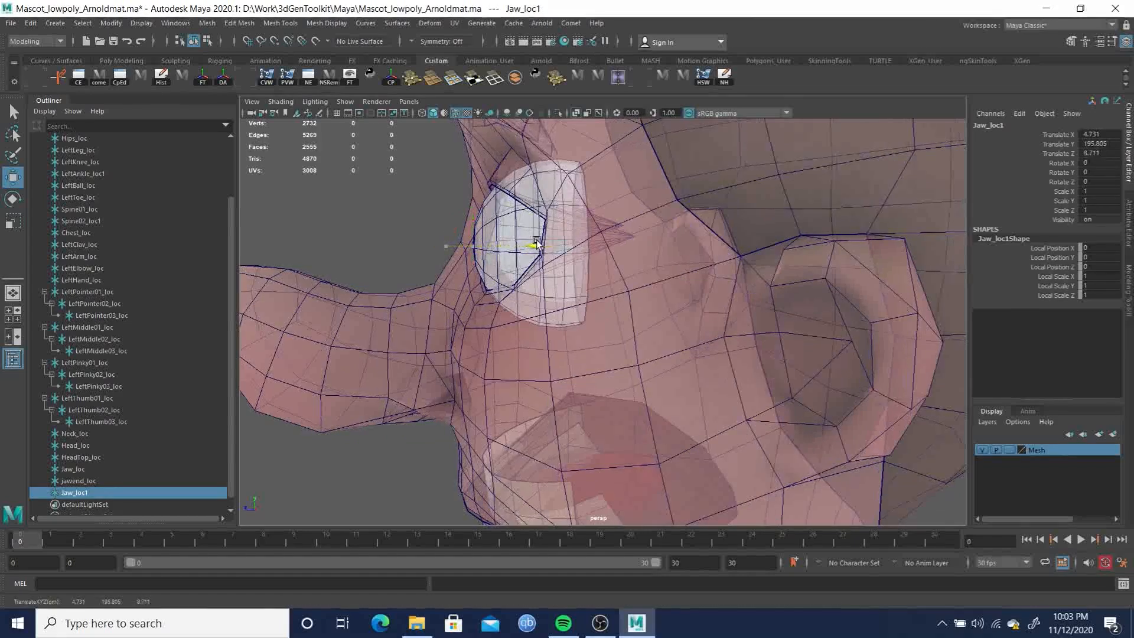
# Adjust Jaw_loc1's depth in the side view to the back rim of the left eyeball, about Translate Z 7.42
pyautogui.press('space')
pyautogui.moveTo(616, 277); pyautogui.dragTo(672, 277)
pyautogui.press('f')
pyautogui.scroll(-5, 597, 261)
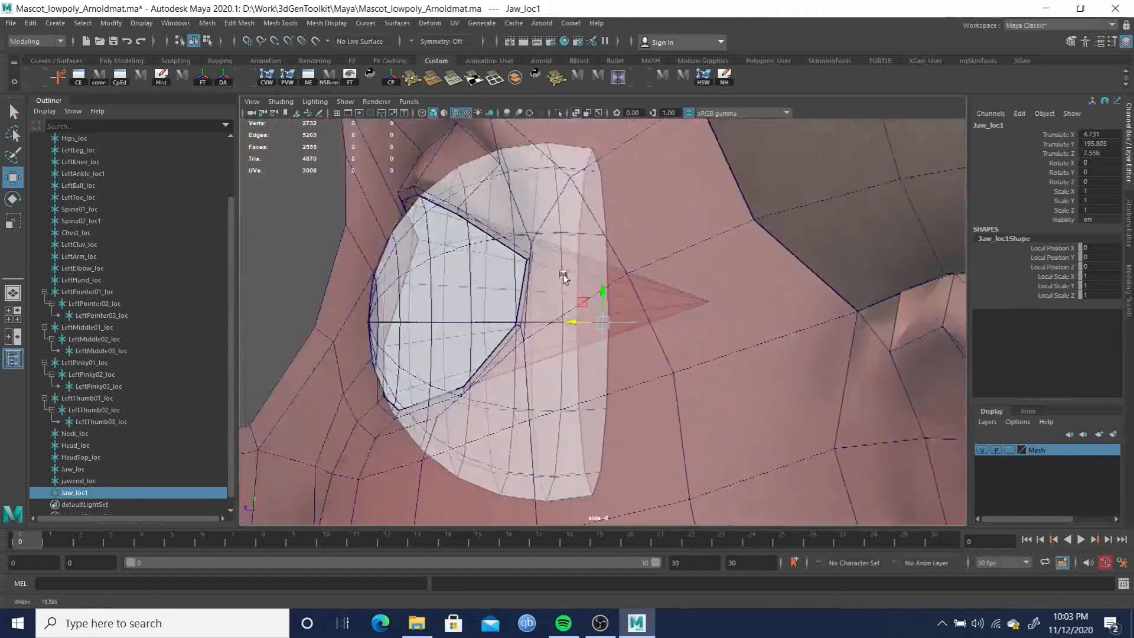
pyautogui.moveTo(573, 320); pyautogui.dragTo(579, 322)
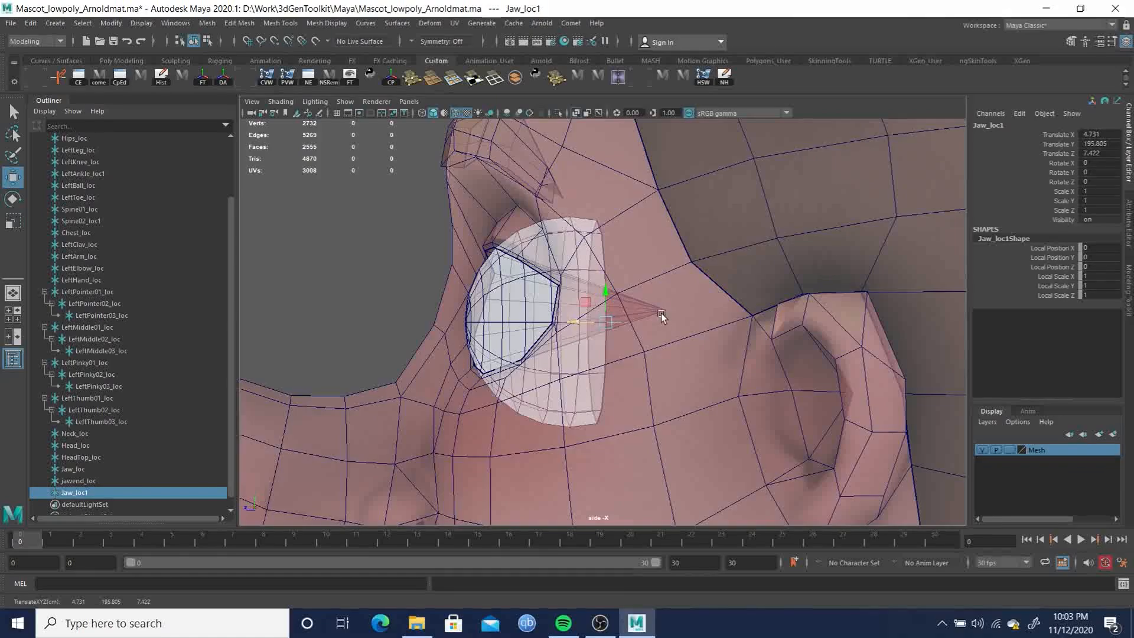
pyautogui.moveTo(653, 312)
pyautogui.keyDown('alt'); pyautogui.mouseDown()
pyautogui.moveTo(636, 346)
pyautogui.moveTo(685, 368)
pyautogui.moveTo(638, 299)
pyautogui.mouseUp(); pyautogui.keyUp('alt')
pyautogui.press('space')
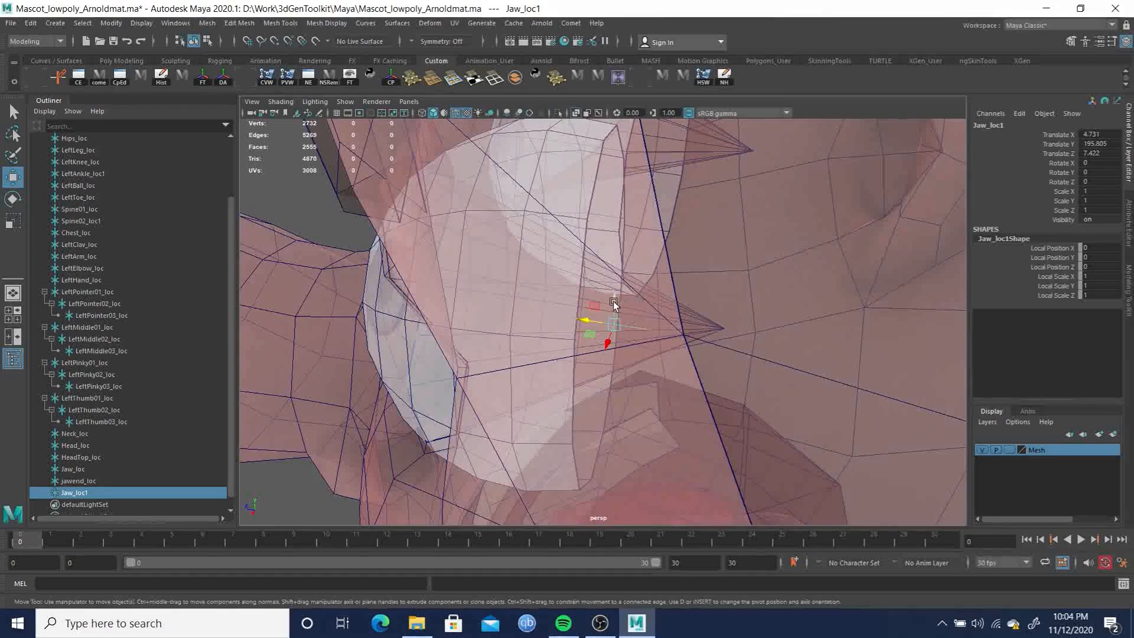
# Try to snap only Jaw_loc1's height to a vertex at the top of the left eyeball, and undo it
pyautogui.click(613, 300)
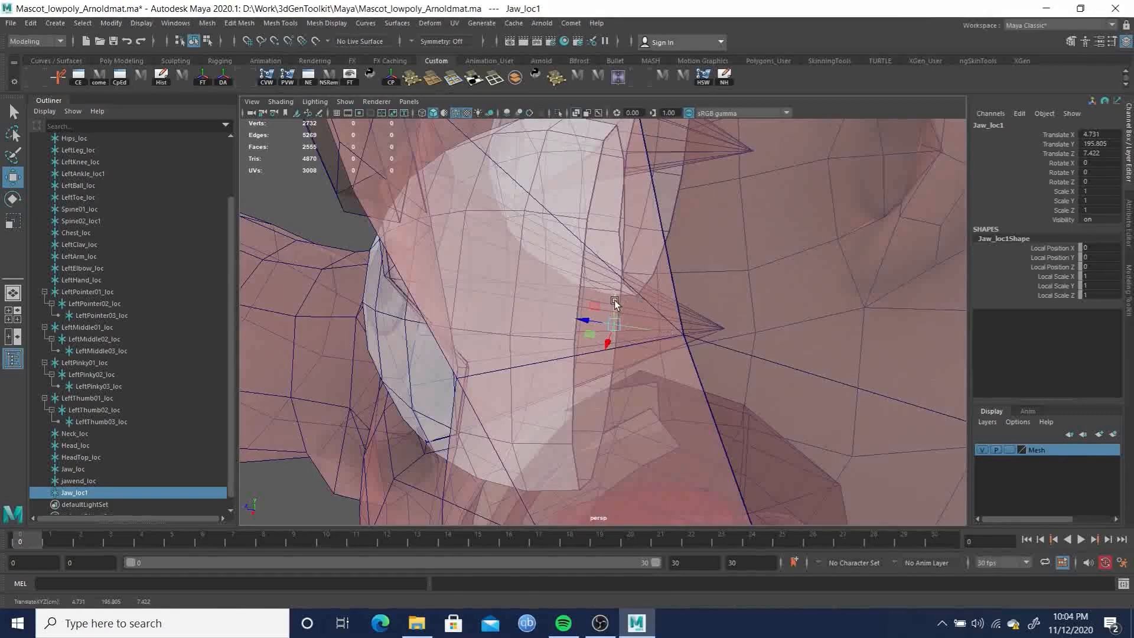
pyautogui.middleClick(601, 140)
pyautogui.hotkey('ctrl', 'z')
pyautogui.press('v')
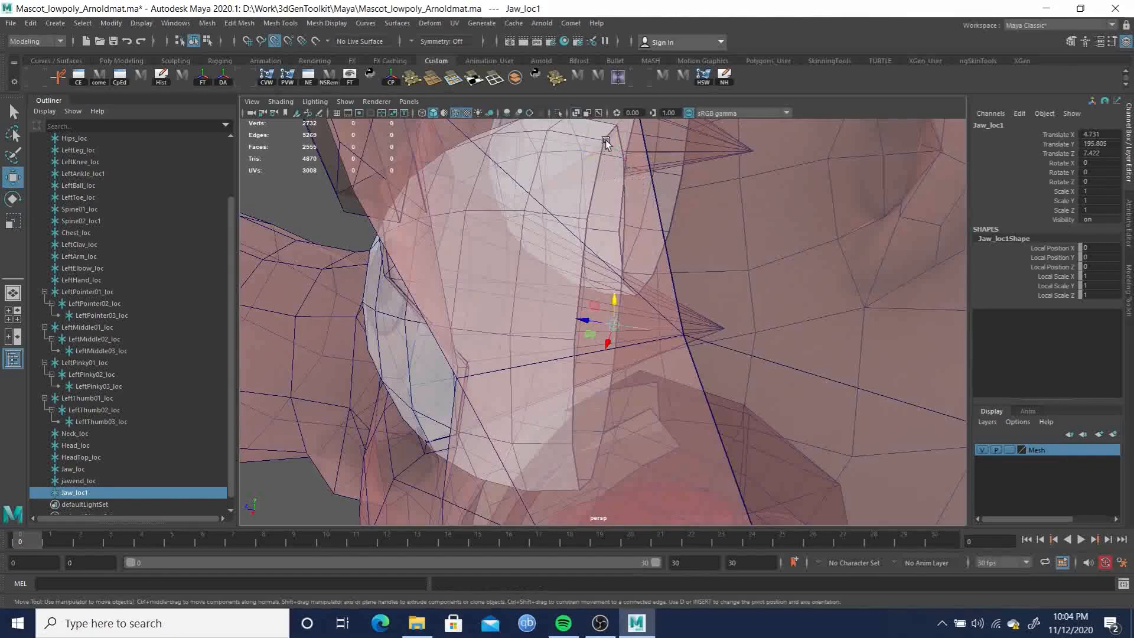
pyautogui.click(600, 144)
pyautogui.hotkey('ctrl', 'z')
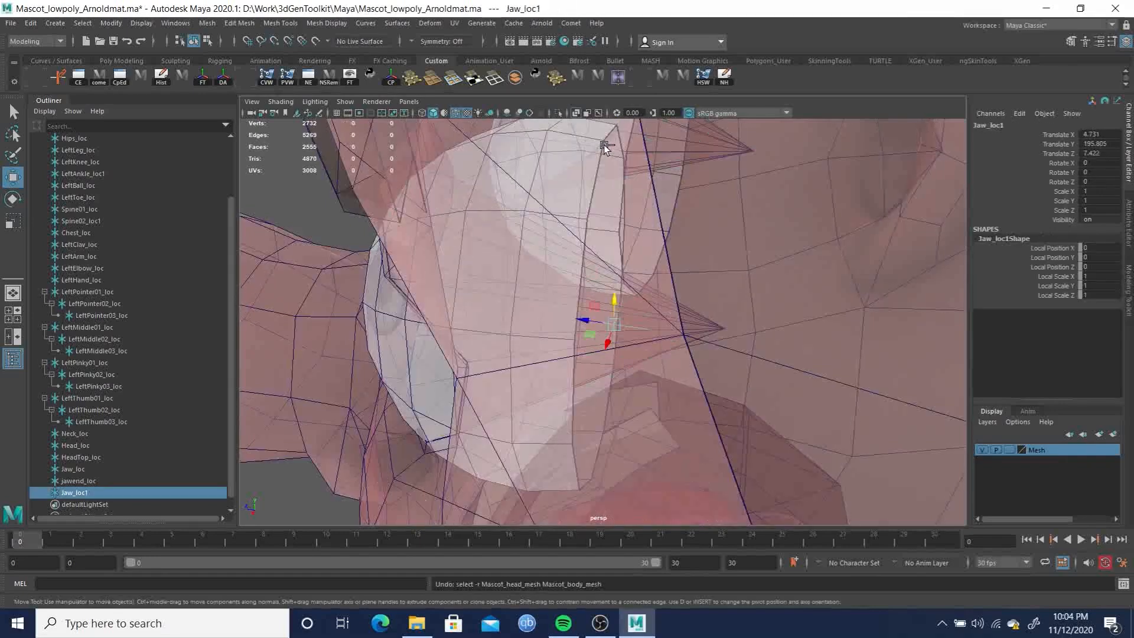
pyautogui.press('v')
pyautogui.press('v')
pyautogui.keyDown('alt'); pyautogui.moveTo(599, 139); pyautogui.dragTo(570, 215); pyautogui.keyUp('alt')
pyautogui.moveTo(536, 190); pyautogui.dragTo(535, 186, button='middle')
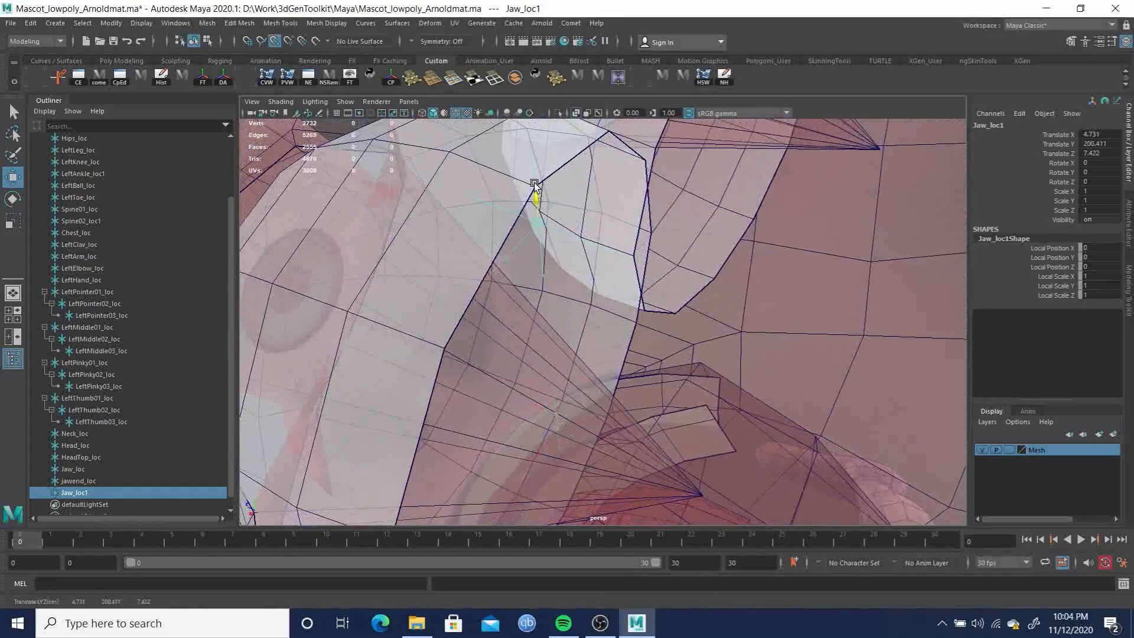
pyautogui.moveTo(537, 189)
pyautogui.keyDown('alt'); pyautogui.mouseDown()
pyautogui.moveTo(587, 246)
pyautogui.moveTo(600, 235)
pyautogui.moveTo(540, 210)
pyautogui.moveTo(555, 196)
pyautogui.mouseUp(); pyautogui.keyUp('alt')
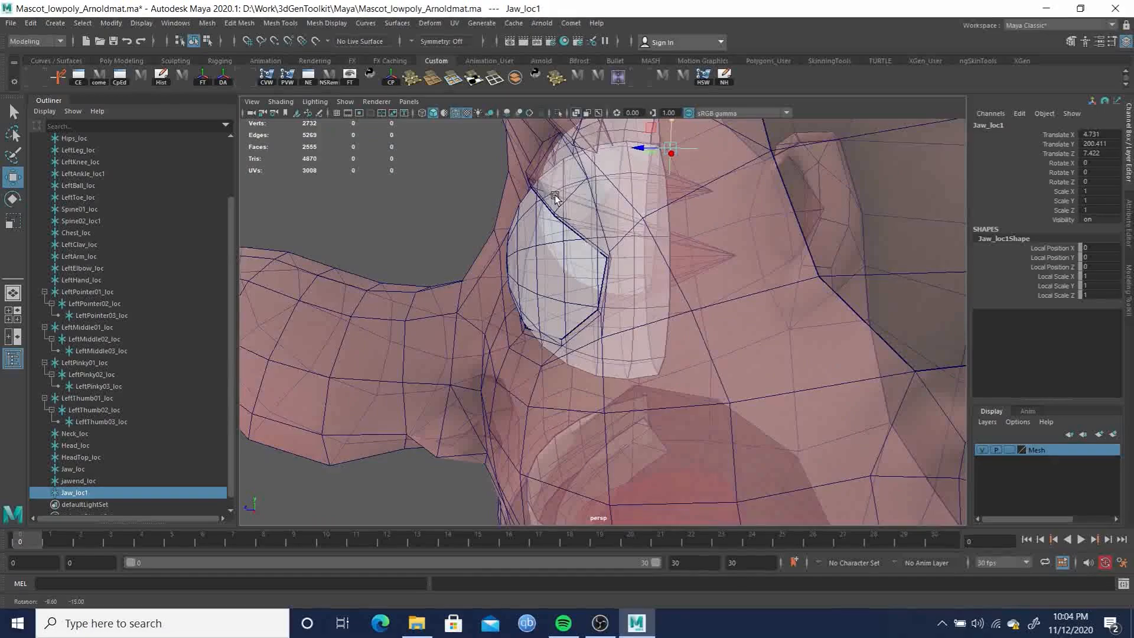
pyautogui.hotkey('ctrl', 'z')
# Snap Jaw_loc1 onto the top vertex of the left eyeball's back rim, at about (4.18, 200.4, 7.82)
pyautogui.keyDown('alt'); pyautogui.moveTo(650, 209); pyautogui.dragTo(680, 279, button='right'); pyautogui.keyUp('alt')
pyautogui.keyDown('alt'); pyautogui.moveTo(679, 279); pyautogui.dragTo(782, 322); pyautogui.keyUp('alt')
pyautogui.keyDown('alt'); pyautogui.moveTo(716, 235); pyautogui.dragTo(636, 250, button='middle'); pyautogui.keyUp('alt')
pyautogui.keyDown('alt'); pyautogui.moveTo(636, 250); pyautogui.dragTo(676, 254); pyautogui.keyUp('alt')
pyautogui.keyDown('alt'); pyautogui.moveTo(675, 254); pyautogui.dragTo(641, 273, button='middle'); pyautogui.keyUp('alt')
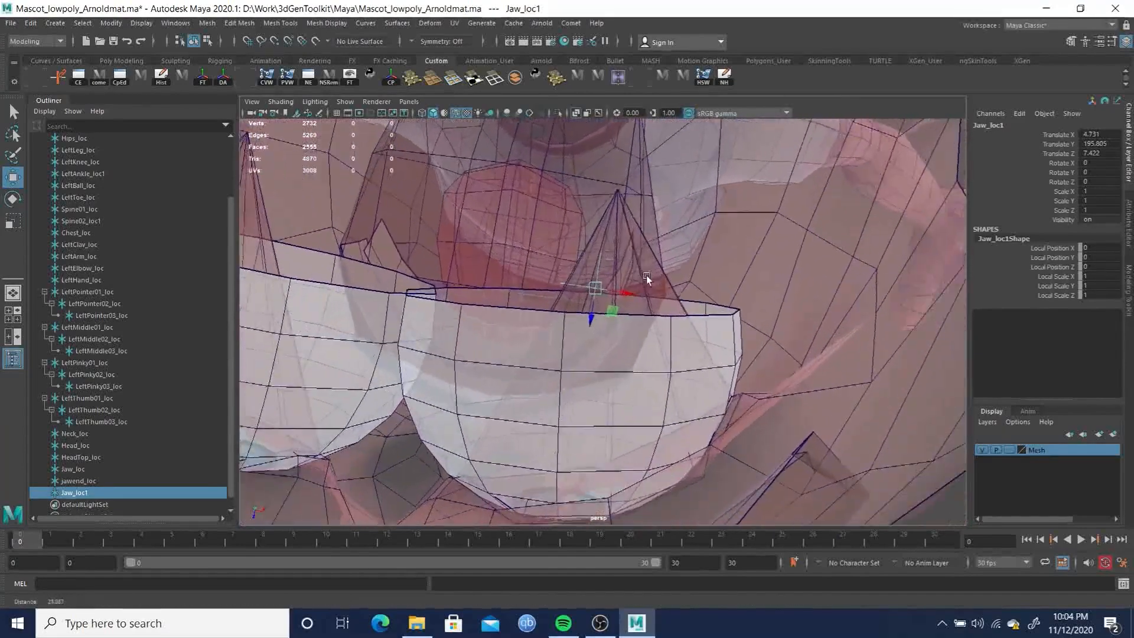
pyautogui.keyDown('alt'); pyautogui.moveTo(642, 272); pyautogui.dragTo(657, 290, button='right'); pyautogui.keyUp('alt')
pyautogui.keyDown('alt'); pyautogui.moveTo(657, 291); pyautogui.dragTo(670, 292, button='middle'); pyautogui.keyUp('alt')
pyautogui.press('v')
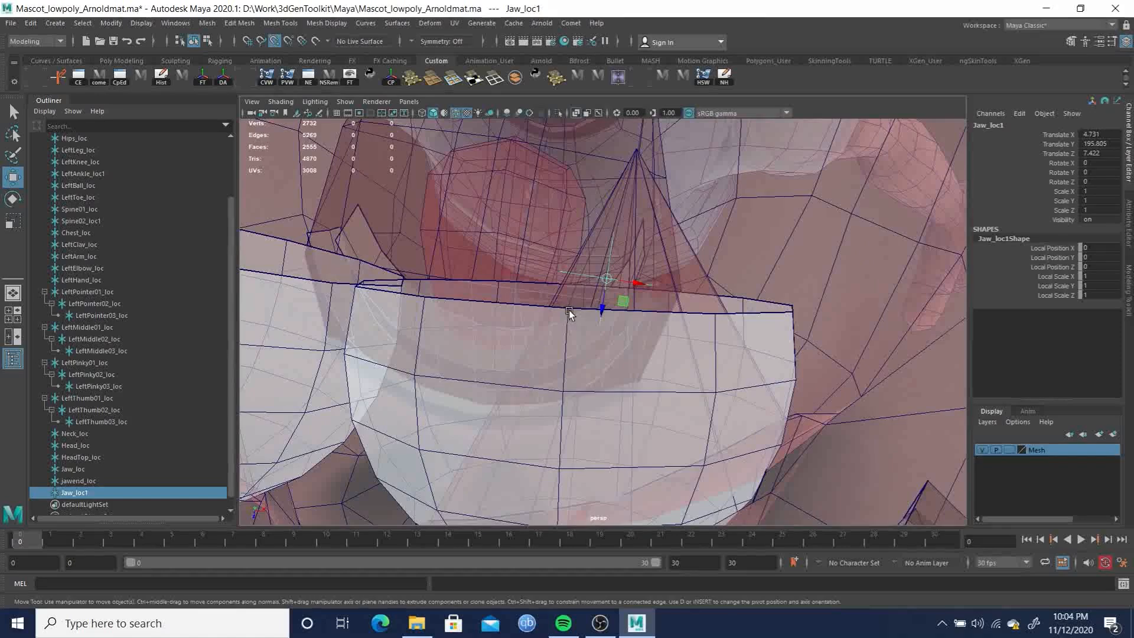
pyautogui.press('v')
pyautogui.moveTo(554, 314); pyautogui.dragTo(718, 311)
pyautogui.hotkey('ctrl', 'z')
pyautogui.keyDown('alt'); pyautogui.moveTo(661, 312); pyautogui.dragTo(687, 419, button='middle'); pyautogui.keyUp('alt')
pyautogui.keyDown('alt'); pyautogui.moveTo(686, 419); pyautogui.dragTo(587, 450); pyautogui.keyUp('alt')
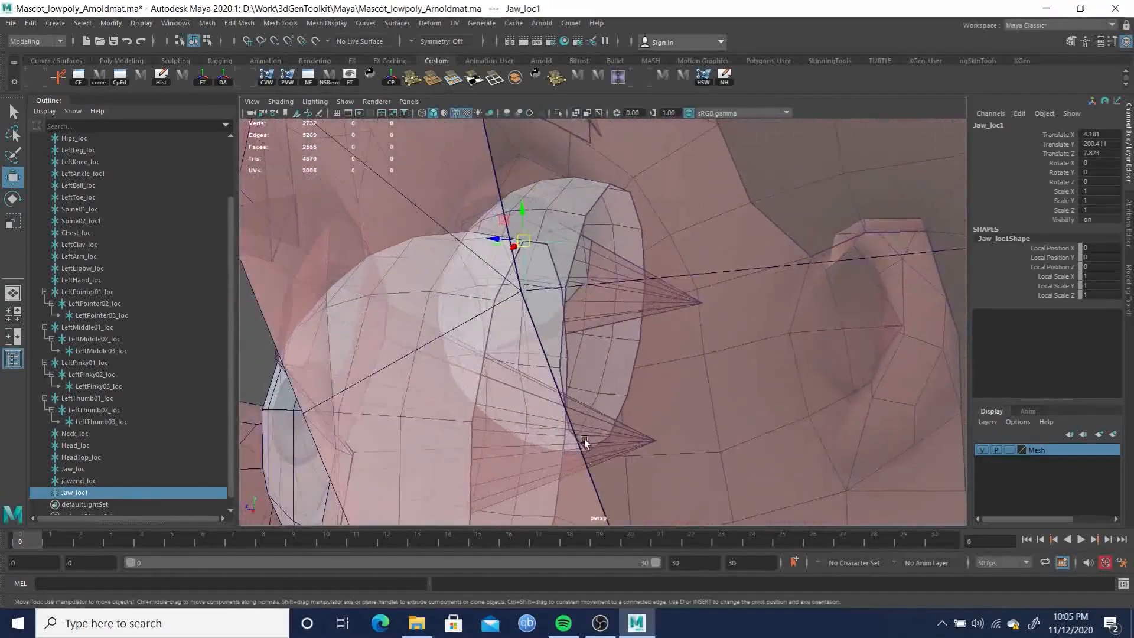
# Rotate Jaw_loc1 about Y by about 5.35 degrees to align it with the left eyeball's back edge
pyautogui.keyDown('alt'); pyautogui.moveTo(521, 341); pyautogui.dragTo(560, 413); pyautogui.keyUp('alt')
pyautogui.press('e')
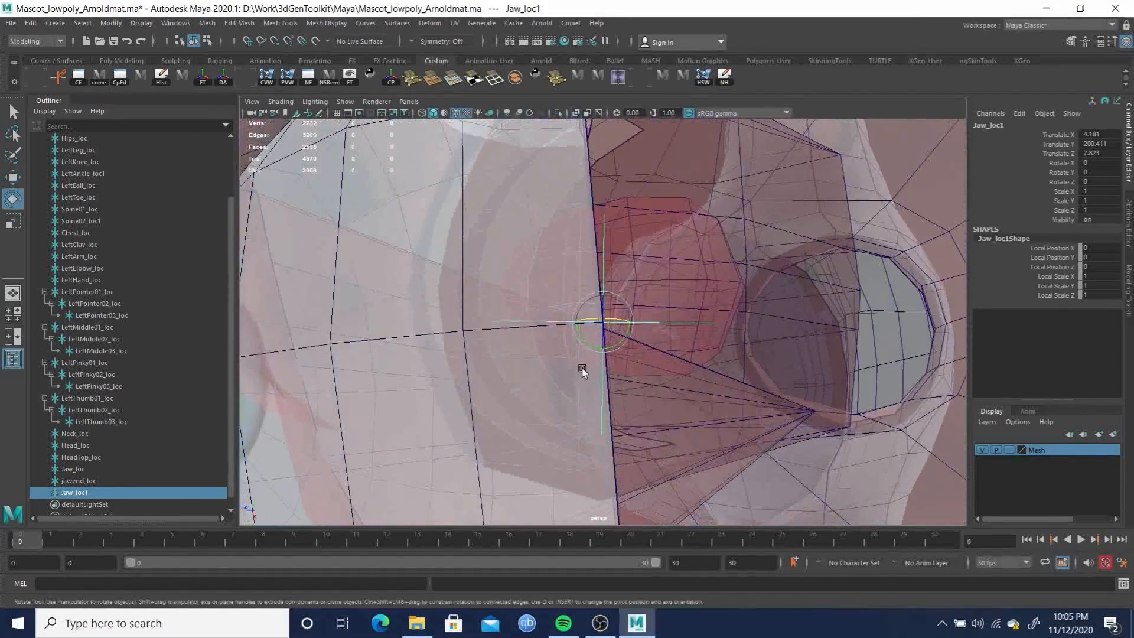
pyautogui.moveTo(621, 343); pyautogui.dragTo(613, 268)
pyautogui.keyDown('alt'); pyautogui.moveTo(643, 325); pyautogui.dragTo(623, 341); pyautogui.keyUp('alt')
pyautogui.keyDown('alt'); pyautogui.moveTo(622, 342); pyautogui.dragTo(360, 230, button='right'); pyautogui.keyUp('alt')
pyautogui.keyDown('alt'); pyautogui.moveTo(516, 315); pyautogui.dragTo(522, 313, button='middle'); pyautogui.keyUp('alt')
pyautogui.keyDown('alt'); pyautogui.moveTo(522, 313); pyautogui.dragTo(612, 303); pyautogui.keyUp('alt')
# Snap the rotated Jaw_loc1 onto the centre vertex of the left pupil, at about (4.73, 195.8, 13.8)
pyautogui.press('w')
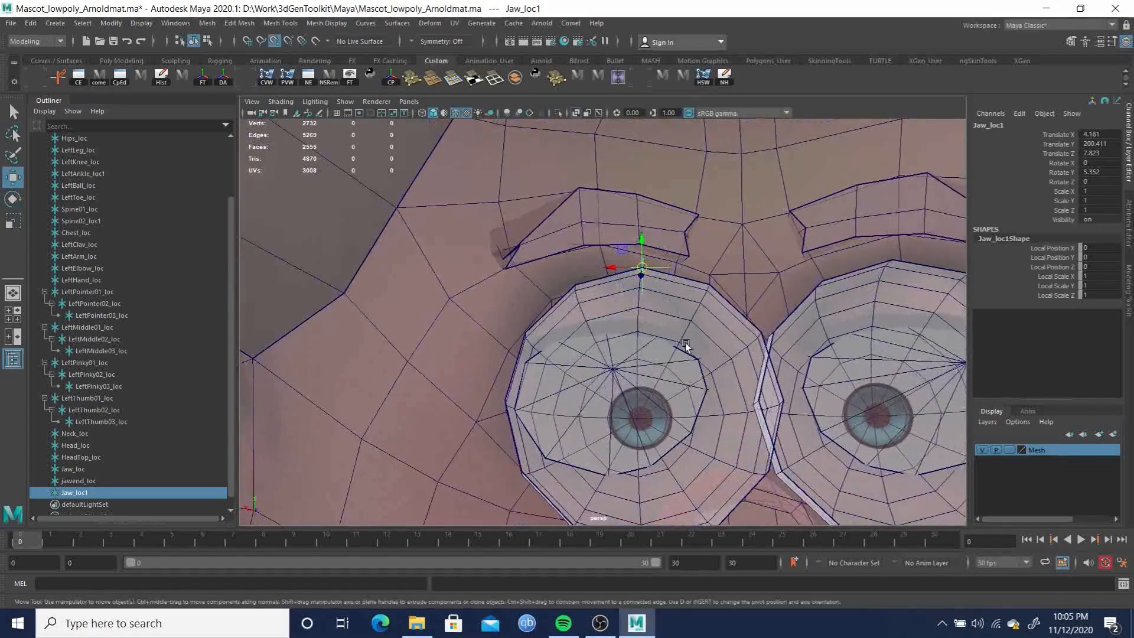
pyautogui.keyDown('alt'); pyautogui.moveTo(640, 402); pyautogui.dragTo(685, 348); pyautogui.keyUp('alt')
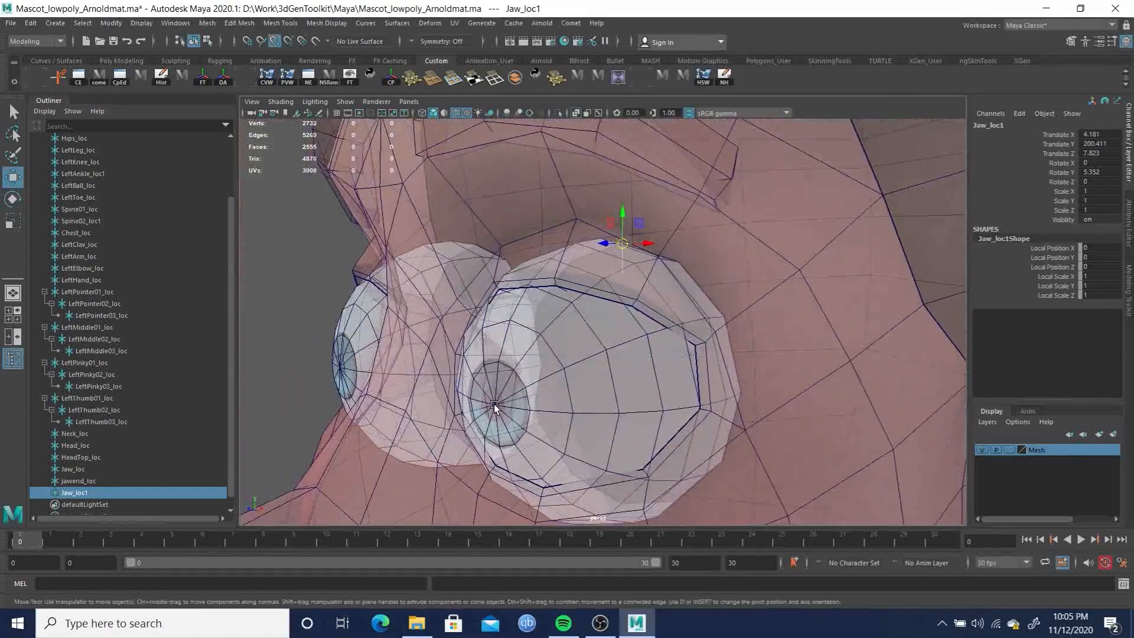
pyautogui.click(621, 213)
pyautogui.hotkey('ctrl', 'z')
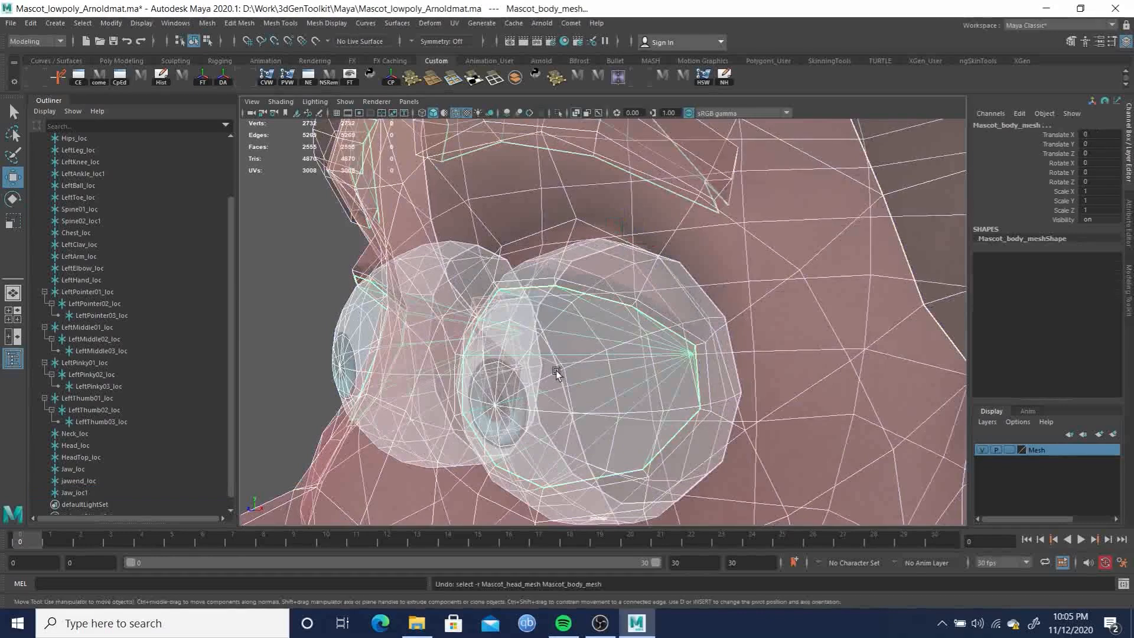
pyautogui.hotkey('ctrl', 'z')
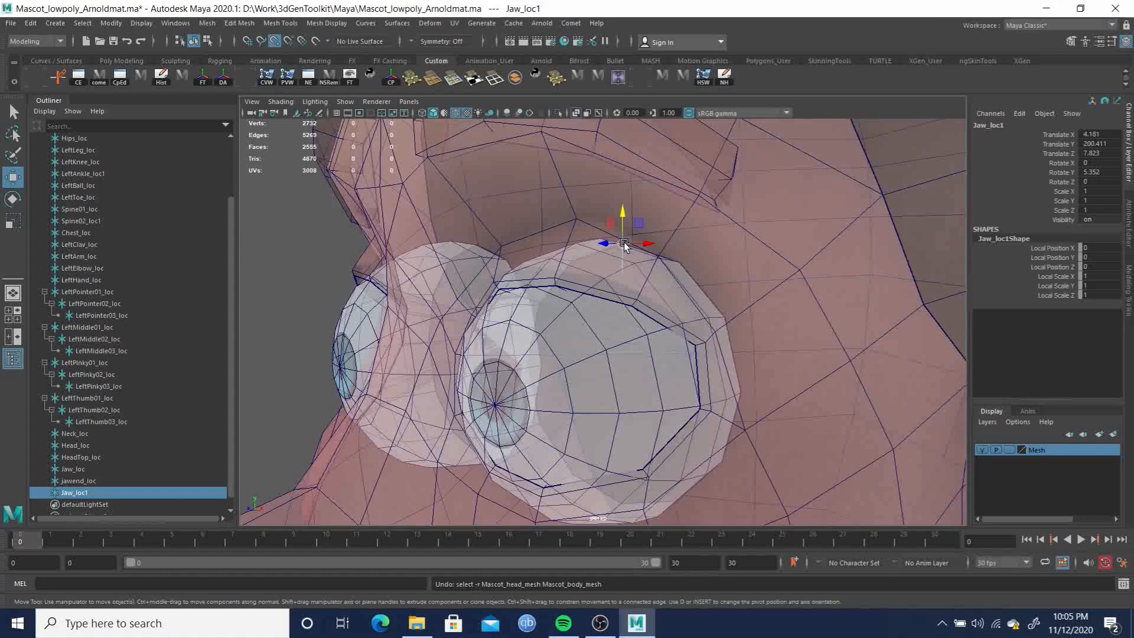
pyautogui.moveTo(623, 244); pyautogui.dragTo(496, 405)
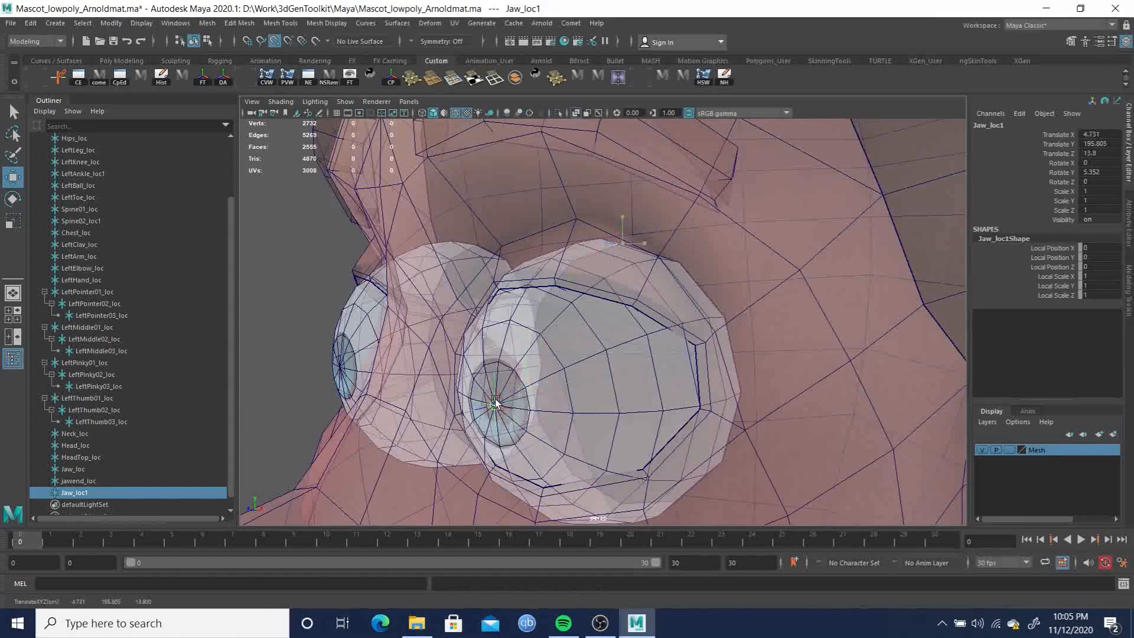
# Slide Jaw_loc1 back along its own Z axis to the left eyeball's back rim, at about (4.17, 195.8, 7.79)
pyautogui.moveTo(592, 373); pyautogui.dragTo(606, 374)
pyautogui.keyDown('alt'); pyautogui.moveTo(697, 397); pyautogui.dragTo(610, 480); pyautogui.keyUp('alt')
pyautogui.keyDown('alt'); pyautogui.moveTo(610, 481); pyautogui.dragTo(673, 343, button='right'); pyautogui.keyUp('alt')
pyautogui.keyDown('alt'); pyautogui.moveTo(674, 343); pyautogui.dragTo(615, 347); pyautogui.keyUp('alt')
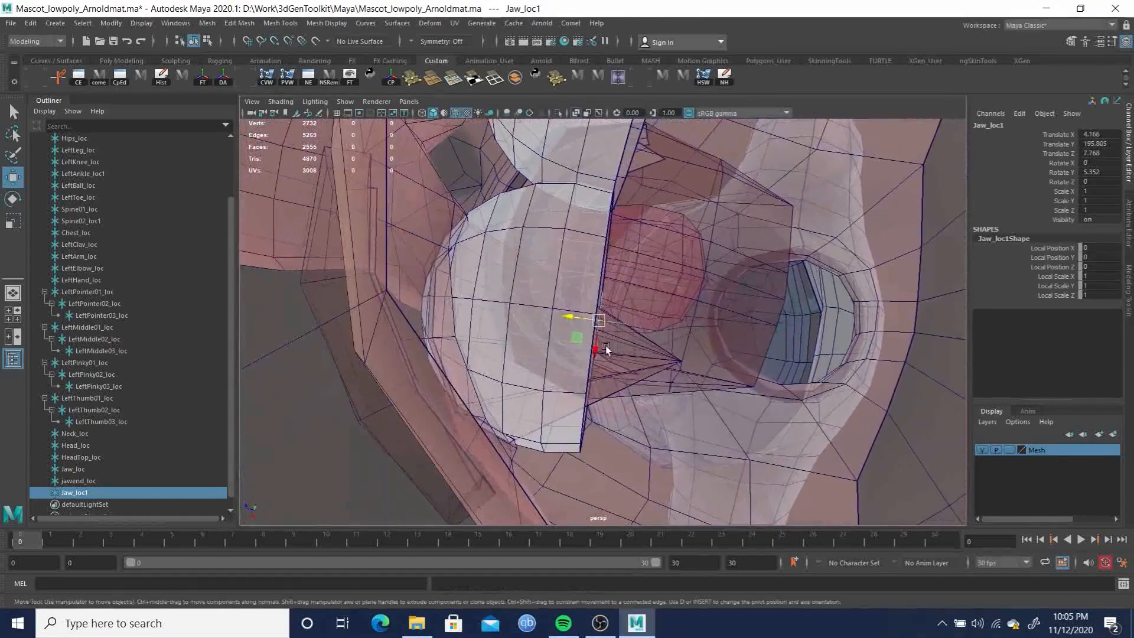
pyautogui.moveTo(573, 316); pyautogui.dragTo(576, 318)
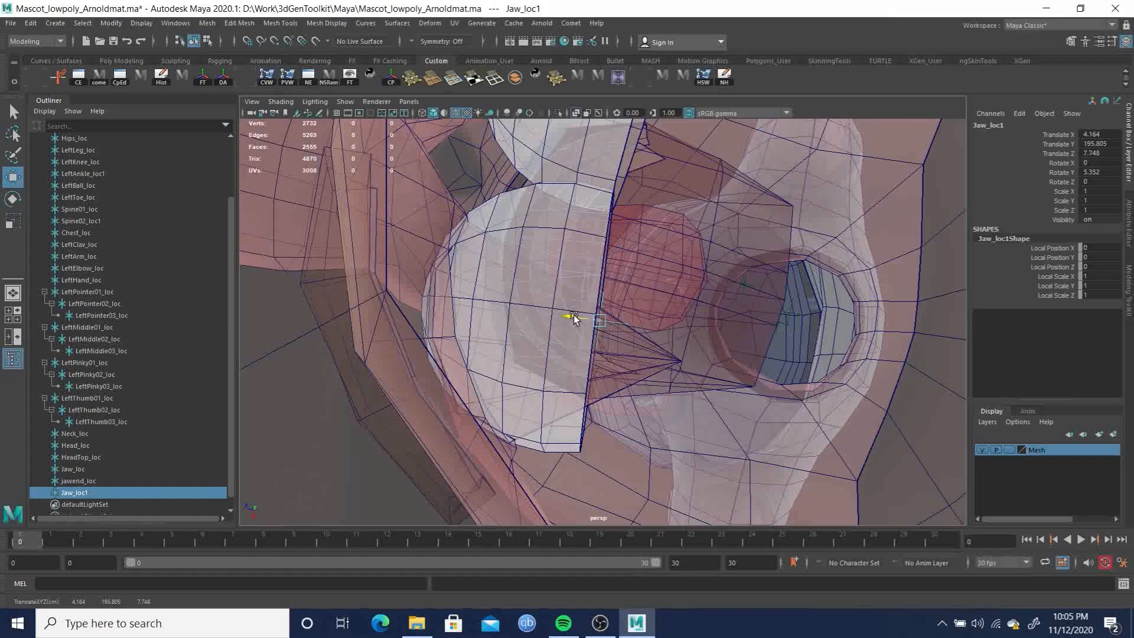
pyautogui.keyDown('alt'); pyautogui.moveTo(587, 344); pyautogui.dragTo(667, 327); pyautogui.keyUp('alt')
pyautogui.keyDown('alt'); pyautogui.moveTo(546, 321); pyautogui.dragTo(552, 380); pyautogui.keyUp('alt')
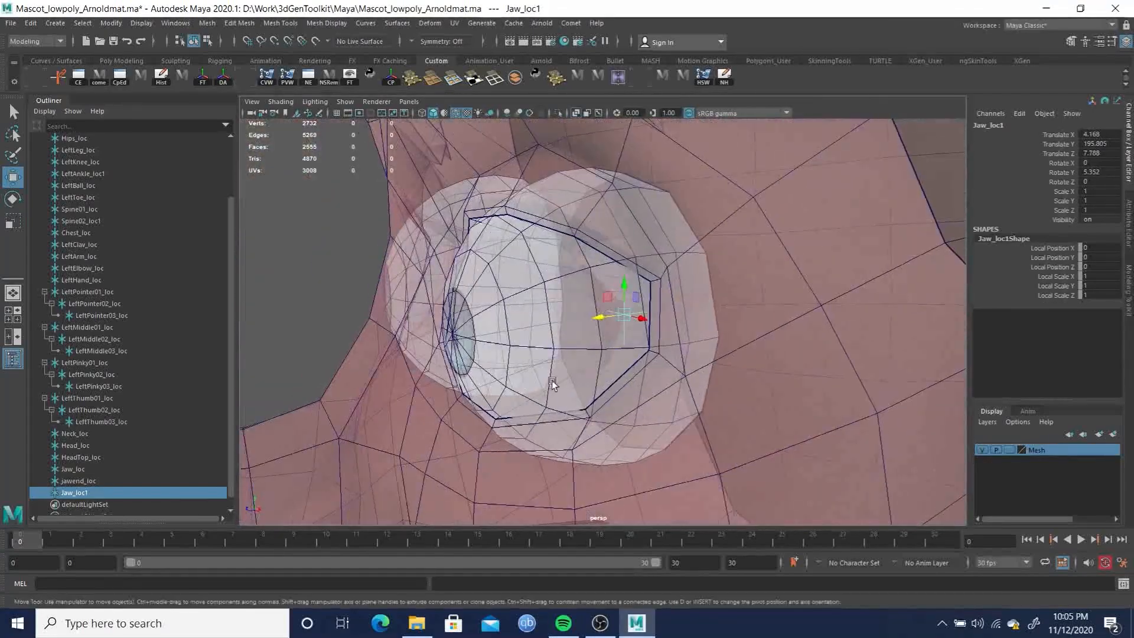
# Rename the locator inside the left eyeball as LeftEye_loc
pyautogui.doubleClick(76, 494)
pyautogui.write('LeftEye_loc')
pyautogui.press('Return')
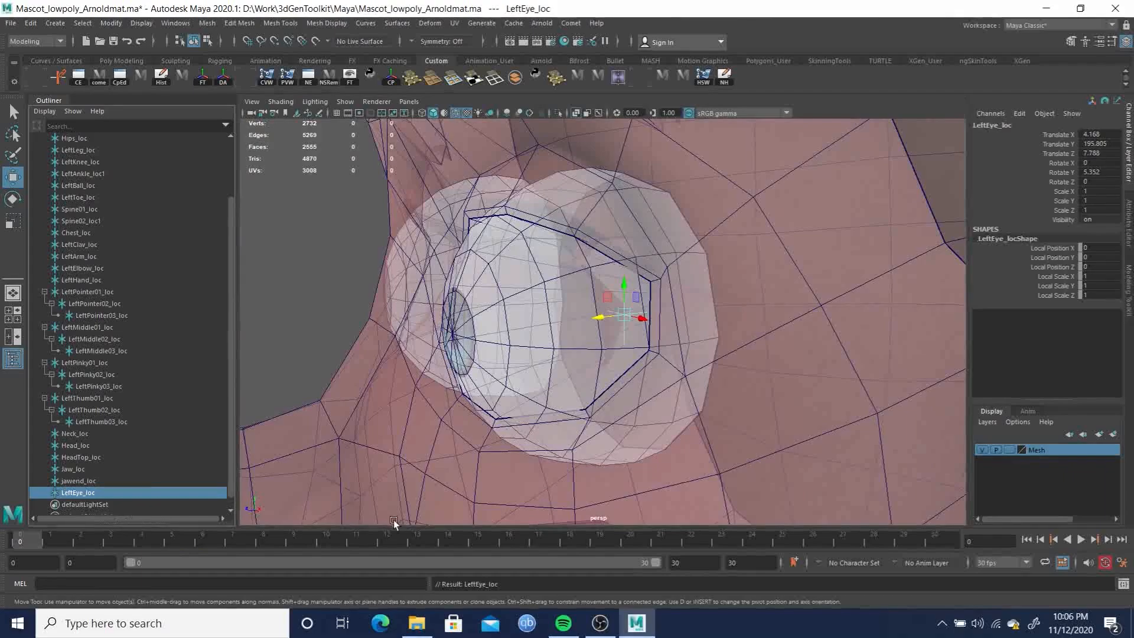
# Duplicate LeftEye_loc and turn off X-Ray shading in the perspective view
pyautogui.moveTo(571, 325)
pyautogui.keyDown('alt'); pyautogui.mouseDown()
pyautogui.moveTo(703, 315)
pyautogui.moveTo(534, 315)
pyautogui.moveTo(579, 317)
pyautogui.moveTo(590, 312)
pyautogui.moveTo(533, 311)
pyautogui.moveTo(590, 305)
pyautogui.moveTo(530, 313)
pyautogui.moveTo(579, 319)
pyautogui.mouseUp(); pyautogui.keyUp('alt')
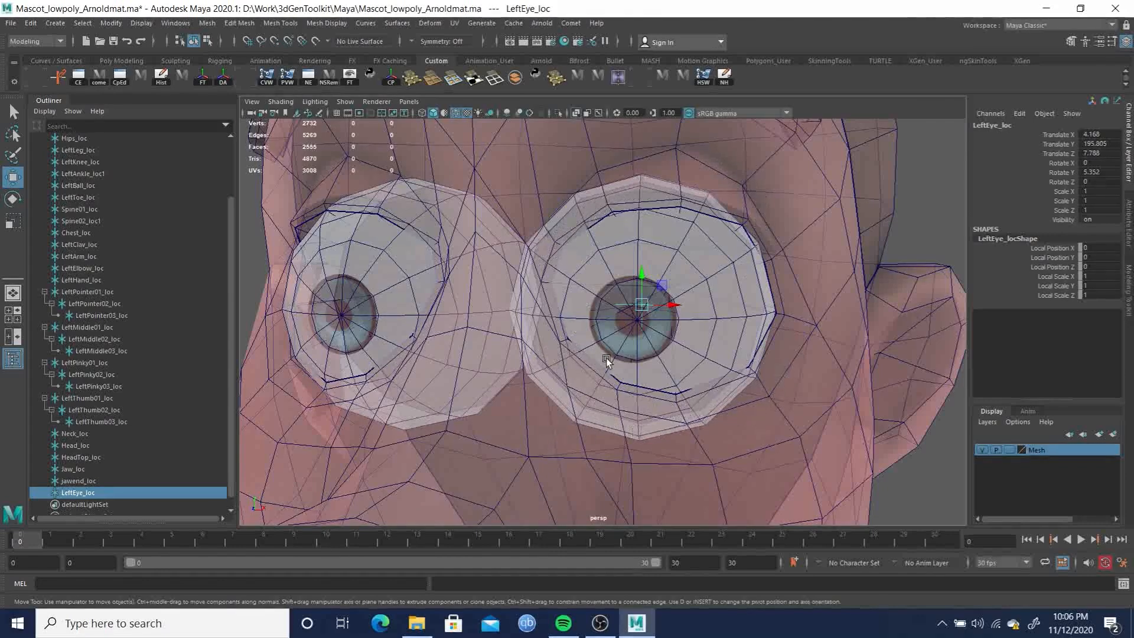
pyautogui.hotkey('ctrl', 'd')
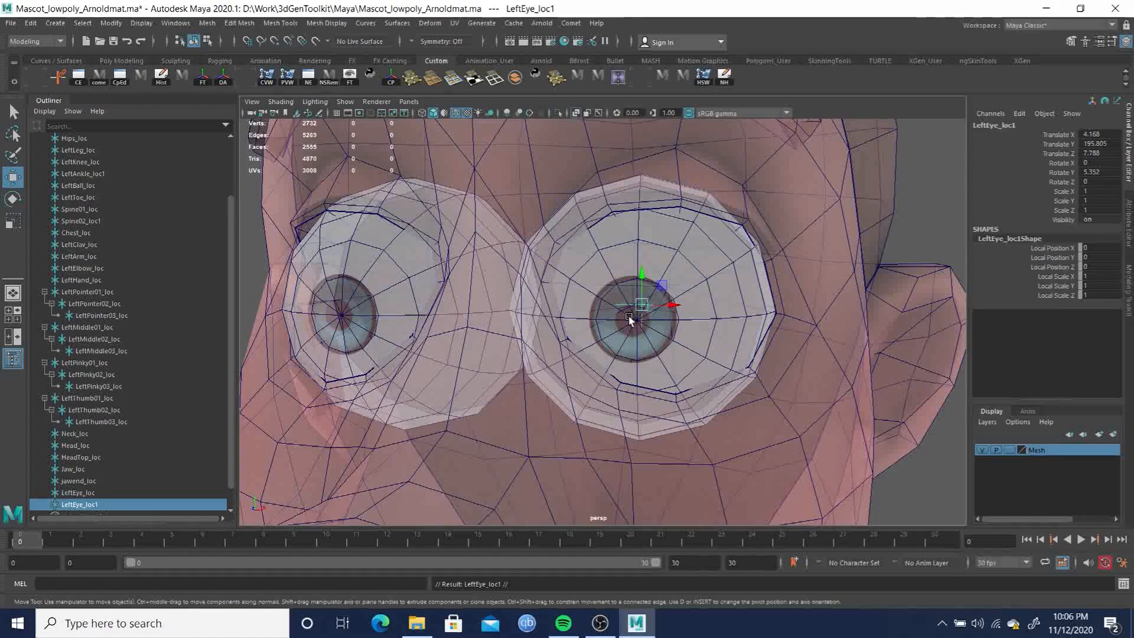
pyautogui.keyDown('alt'); pyautogui.moveTo(619, 369); pyautogui.dragTo(535, 381); pyautogui.keyUp('alt')
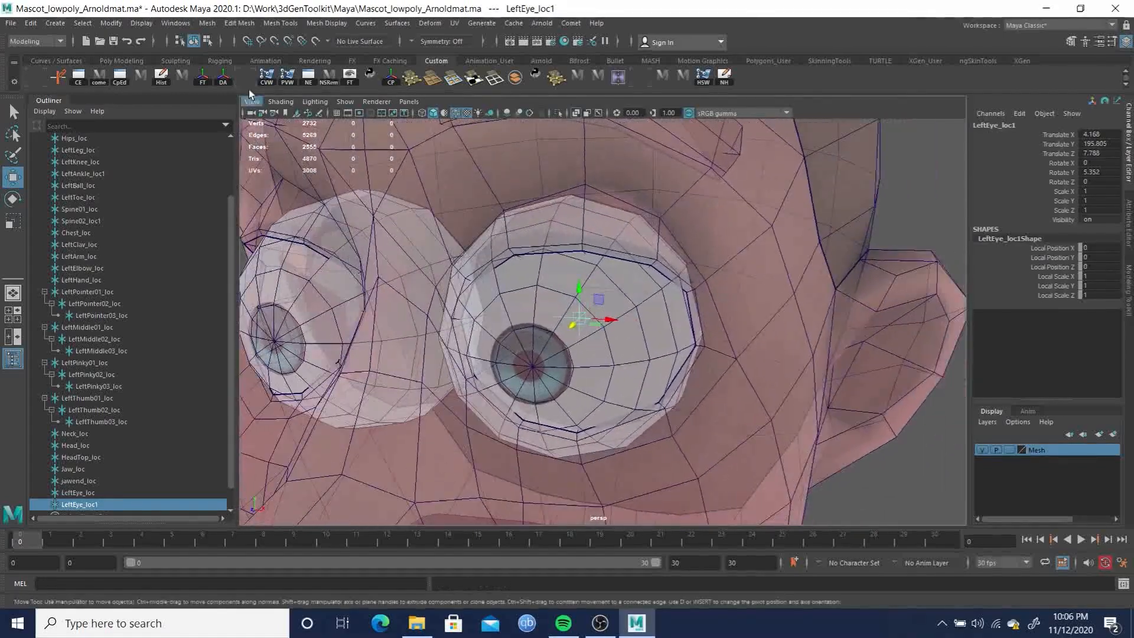
pyautogui.click(281, 100)
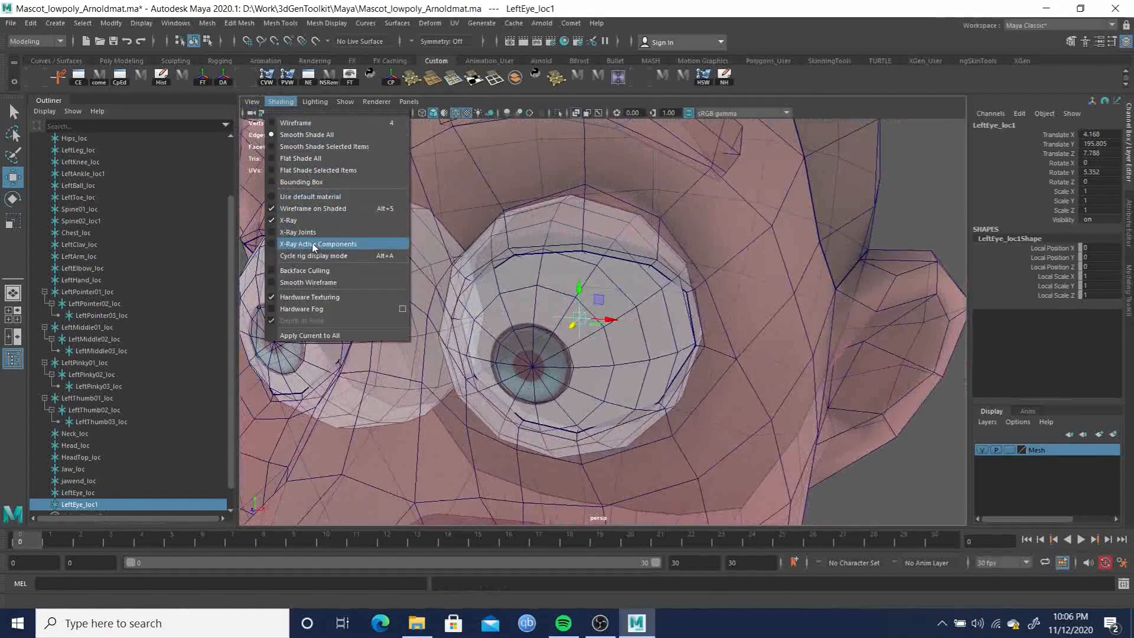
pyautogui.click(296, 221)
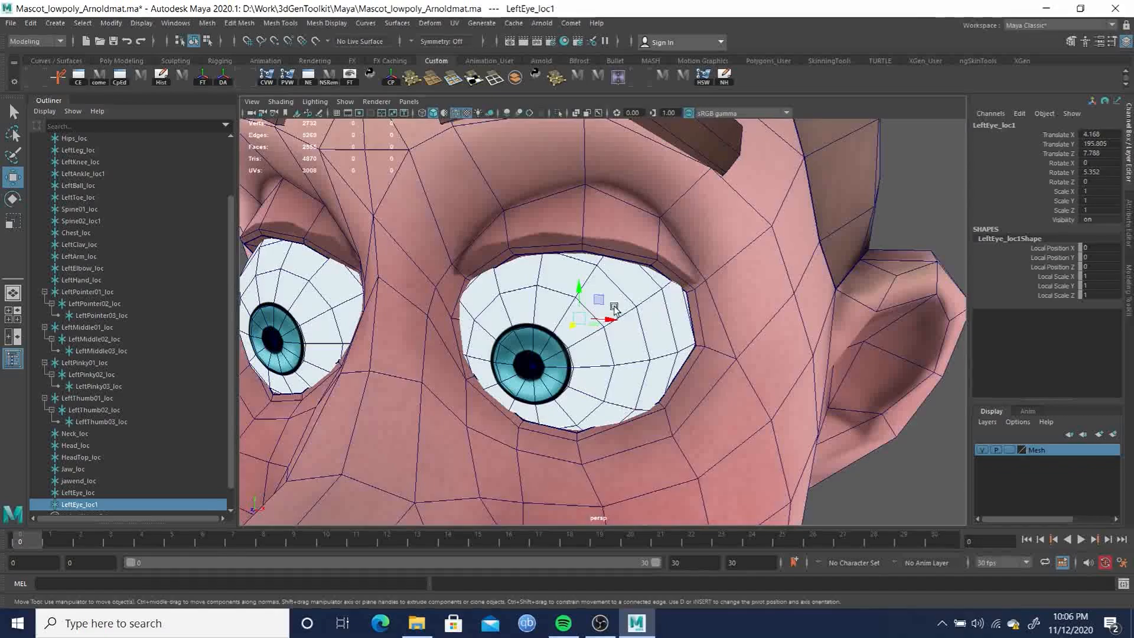
# Snap LeftEye_loc1 onto the middle vertex of the left upper eyelid's edge, at about (5.92, 199.4, 12.5)
pyautogui.keyDown('alt'); pyautogui.moveTo(569, 283); pyautogui.dragTo(671, 328); pyautogui.keyUp('alt')
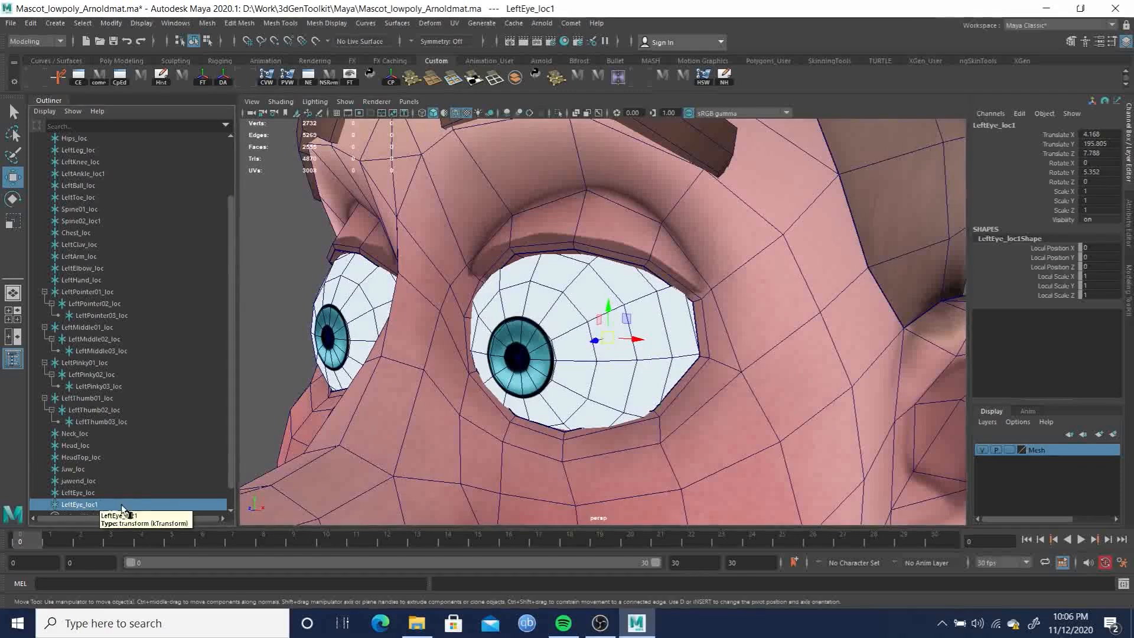
pyautogui.press('v')
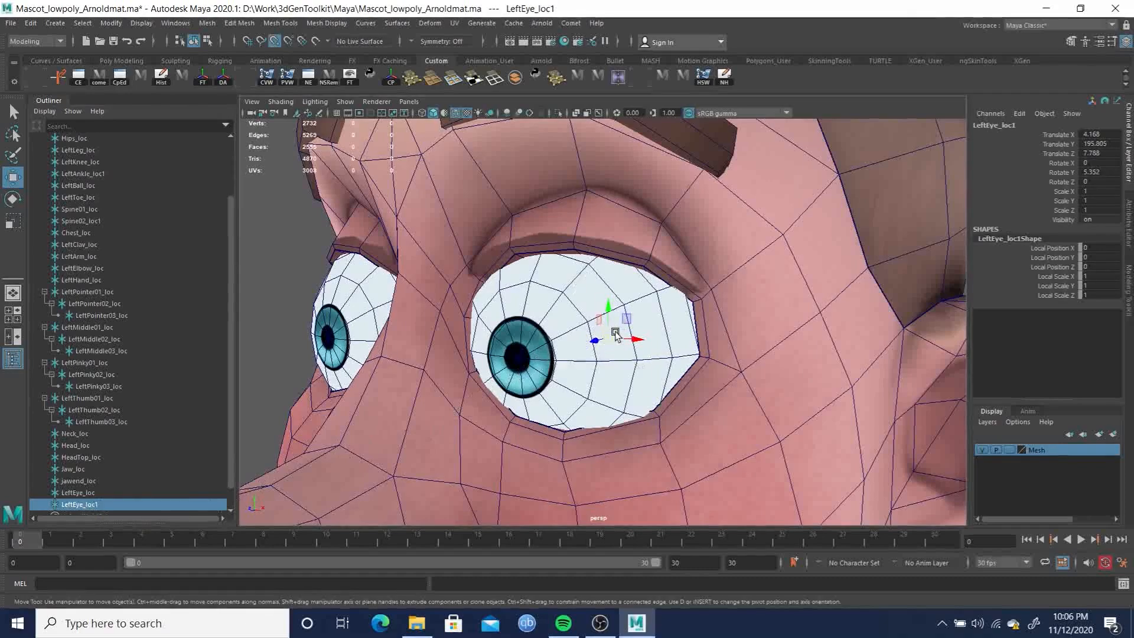
pyautogui.moveTo(608, 341); pyautogui.dragTo(576, 240)
pyautogui.keyDown('alt'); pyautogui.moveTo(559, 283); pyautogui.dragTo(582, 285); pyautogui.keyUp('alt')
pyautogui.keyDown('alt'); pyautogui.moveTo(590, 242); pyautogui.dragTo(713, 264); pyautogui.keyUp('alt')
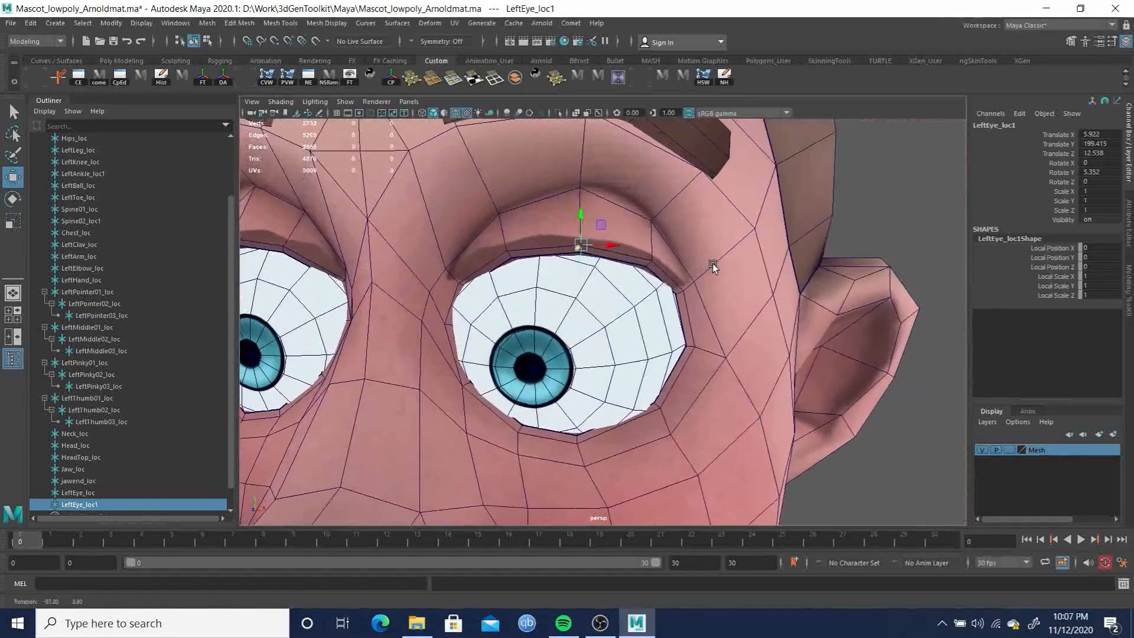
# Duplicate the mid-lid locator and snap the copy onto the inner vertex of the left upper eyelid, at about (2.88, 199.0, 13.1)
pyautogui.hotkey('ctrl', 'd')
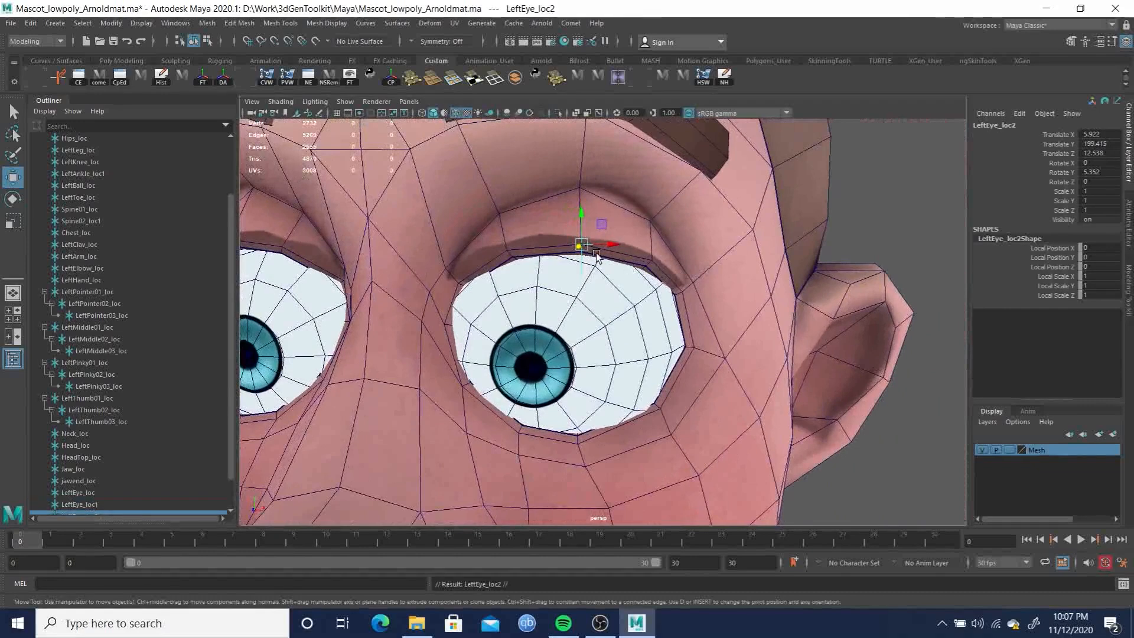
pyautogui.press('v')
pyautogui.moveTo(586, 245); pyautogui.dragTo(479, 228)
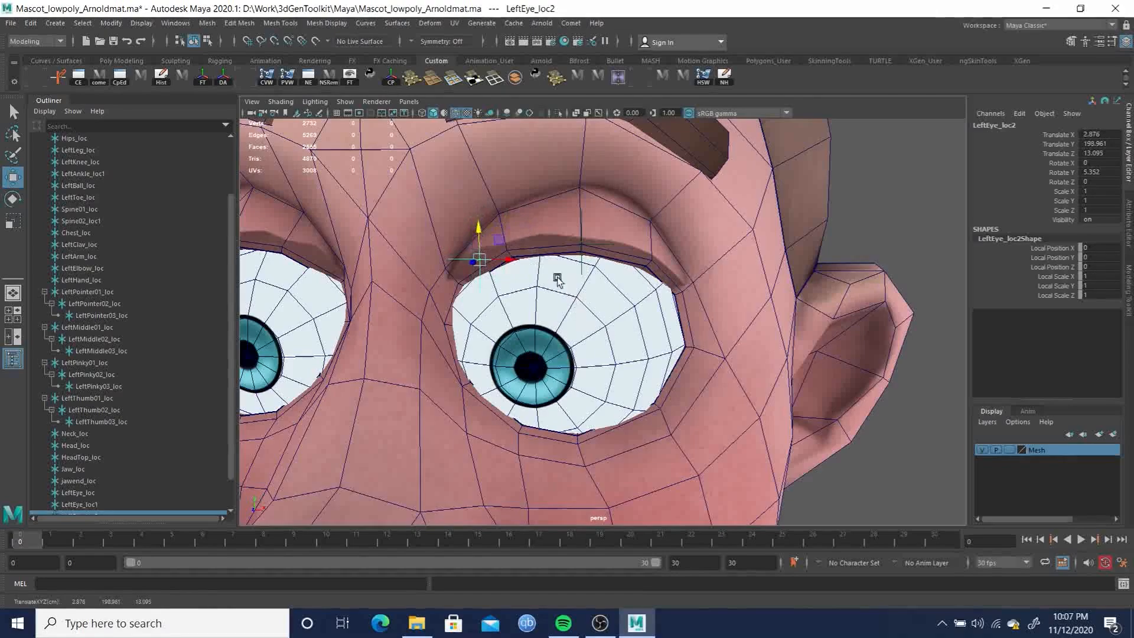
pyautogui.keyDown('alt'); pyautogui.moveTo(619, 336); pyautogui.dragTo(524, 338); pyautogui.keyUp('alt')
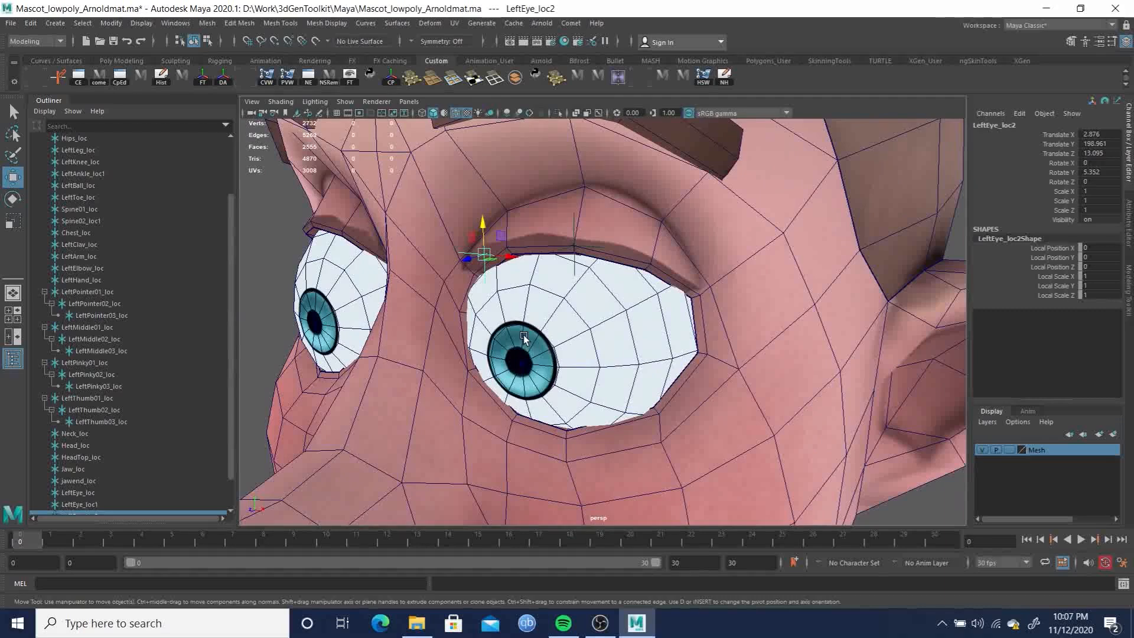
# Duplicate the inner-lid locator and snap the copy onto the outer vertex of the left upper eyelid, at about (8.22, 198.7, 11.4)
pyautogui.hotkey('ctrl', 'd')
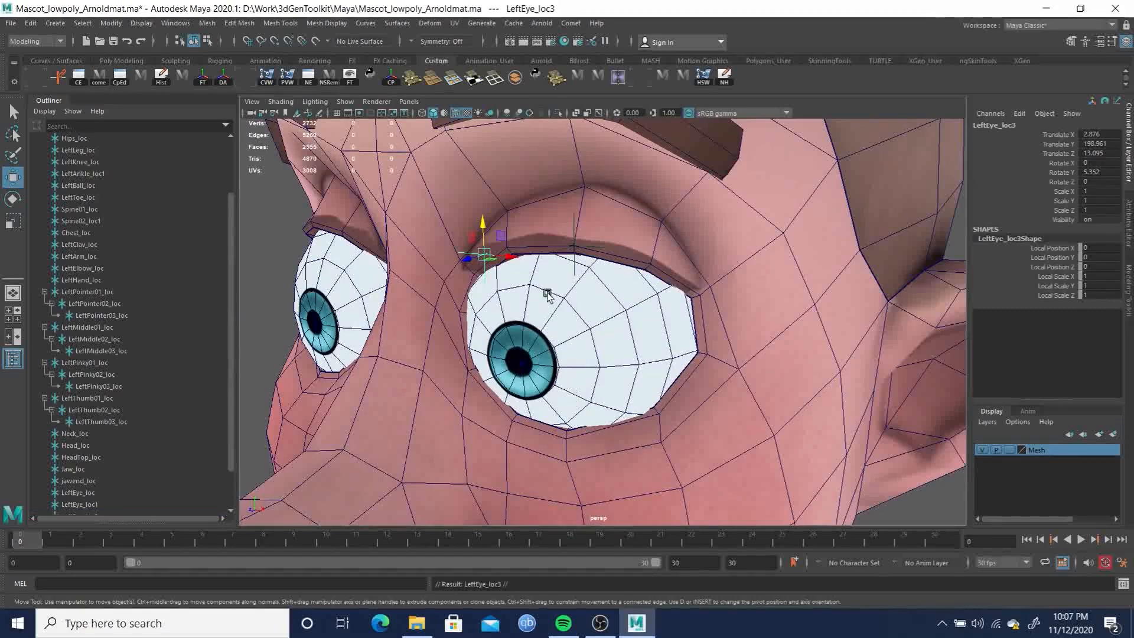
pyautogui.press('v')
pyautogui.moveTo(488, 257); pyautogui.dragTo(684, 281)
pyautogui.keyDown('alt'); pyautogui.moveTo(704, 328); pyautogui.dragTo(688, 267); pyautogui.keyUp('alt')
pyautogui.keyDown('alt'); pyautogui.moveTo(709, 306); pyautogui.dragTo(588, 275); pyautogui.keyUp('alt')
# Select LeftEye_loc1, LeftEye_loc2 and LeftEye_loc3 and open the cometRename tool
pyautogui.scroll(-2, 95, 489)
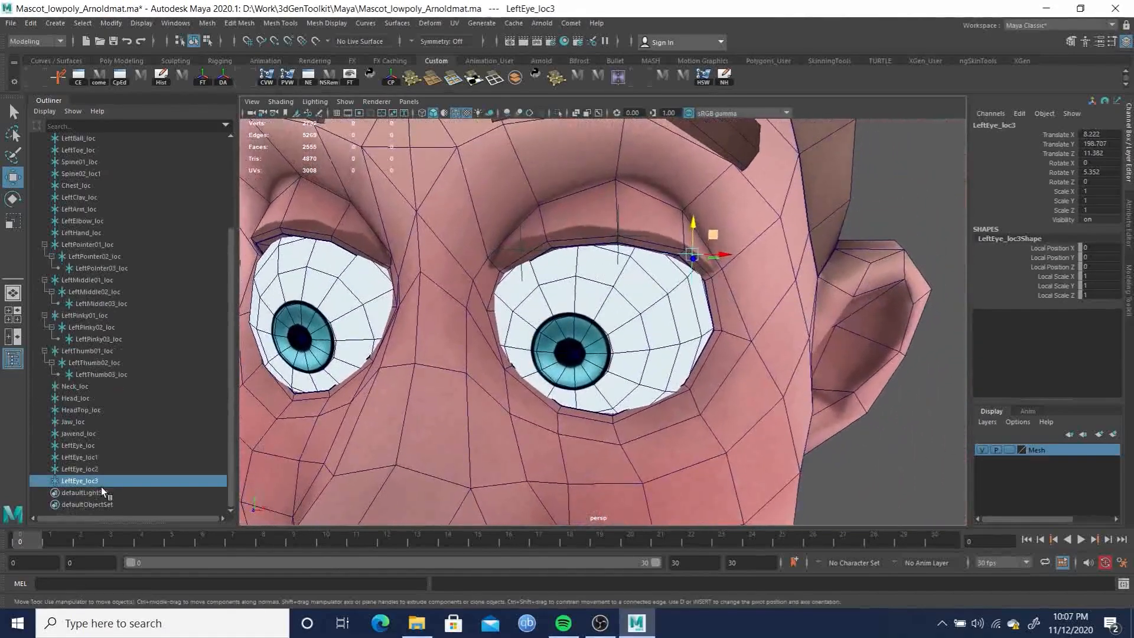
pyautogui.doubleClick(80, 457)
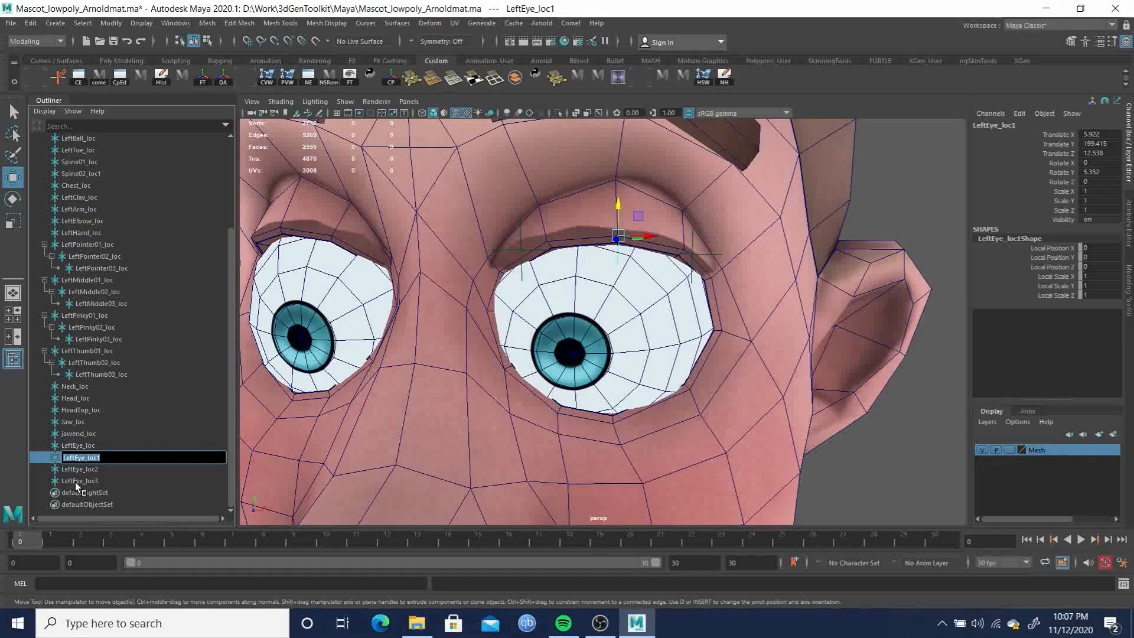
pyautogui.keyDown('shift'); pyautogui.click(75, 480); pyautogui.keyUp('shift')
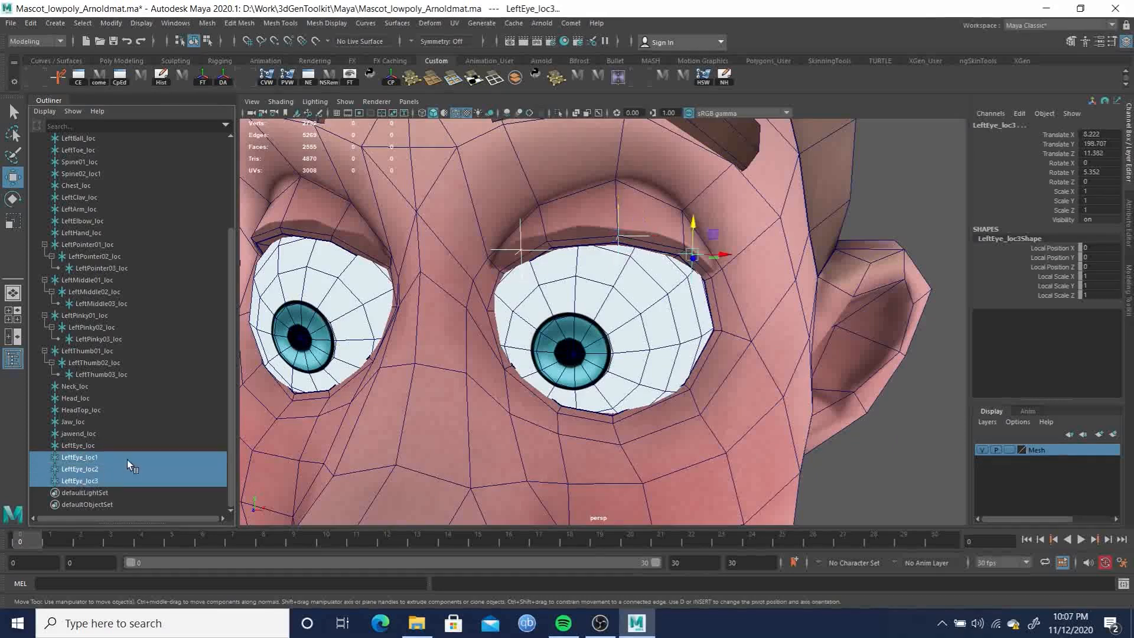
pyautogui.click(569, 24)
pyautogui.moveTo(611, 44)
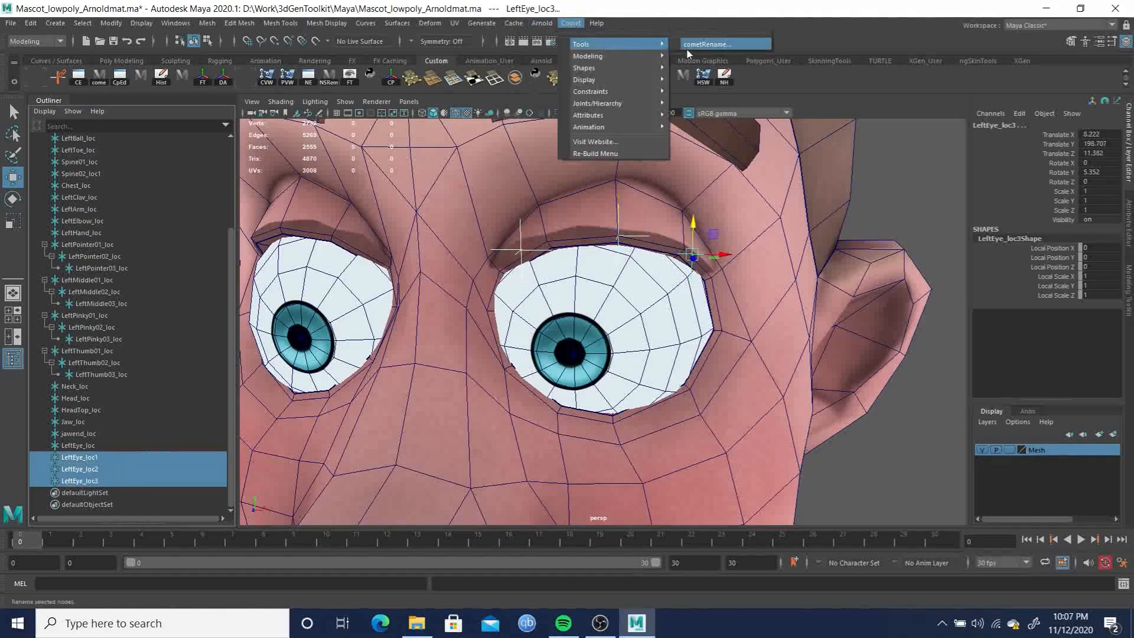
pyautogui.click(706, 44)
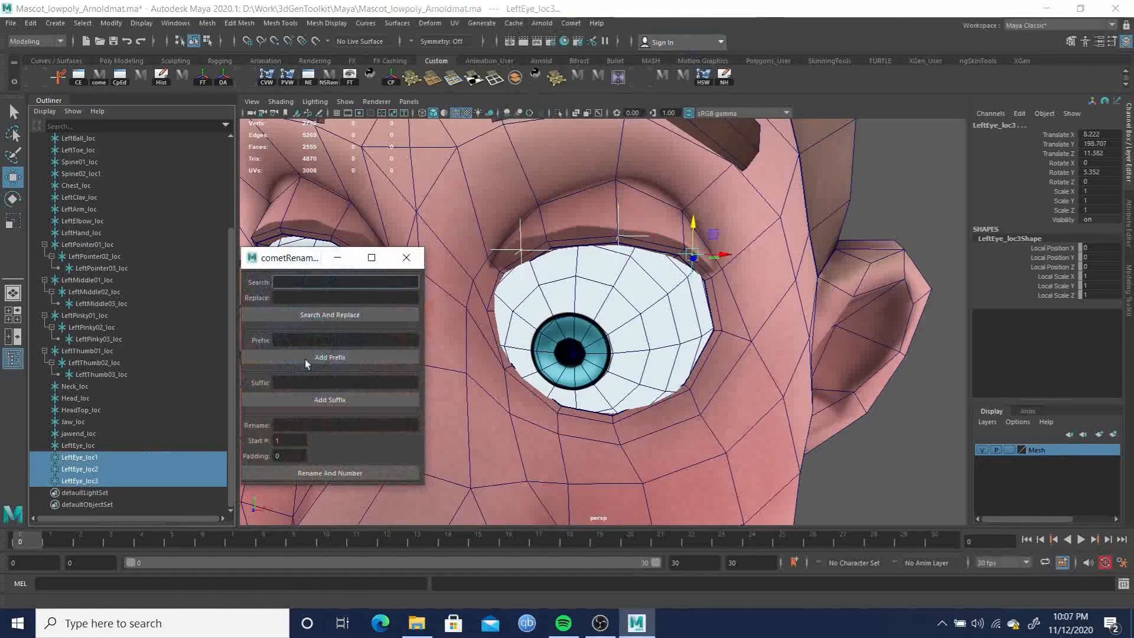
# Set up the renaming with base name UpperLid, prefix Left, suffix _loc and number padding 2
pyautogui.click(308, 424)
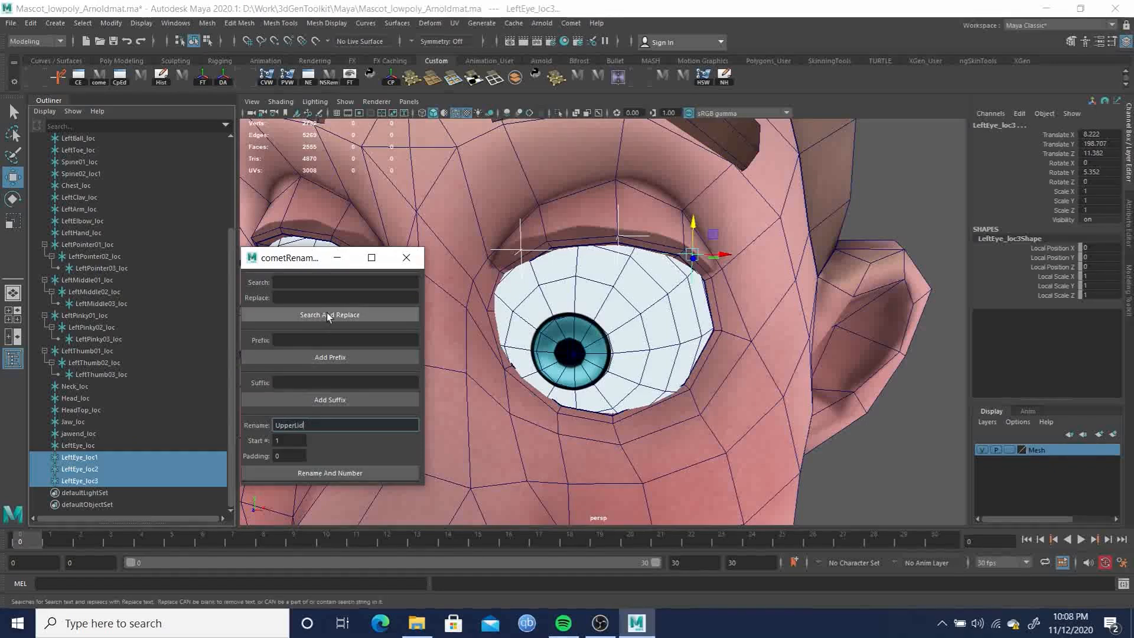
pyautogui.click(315, 337)
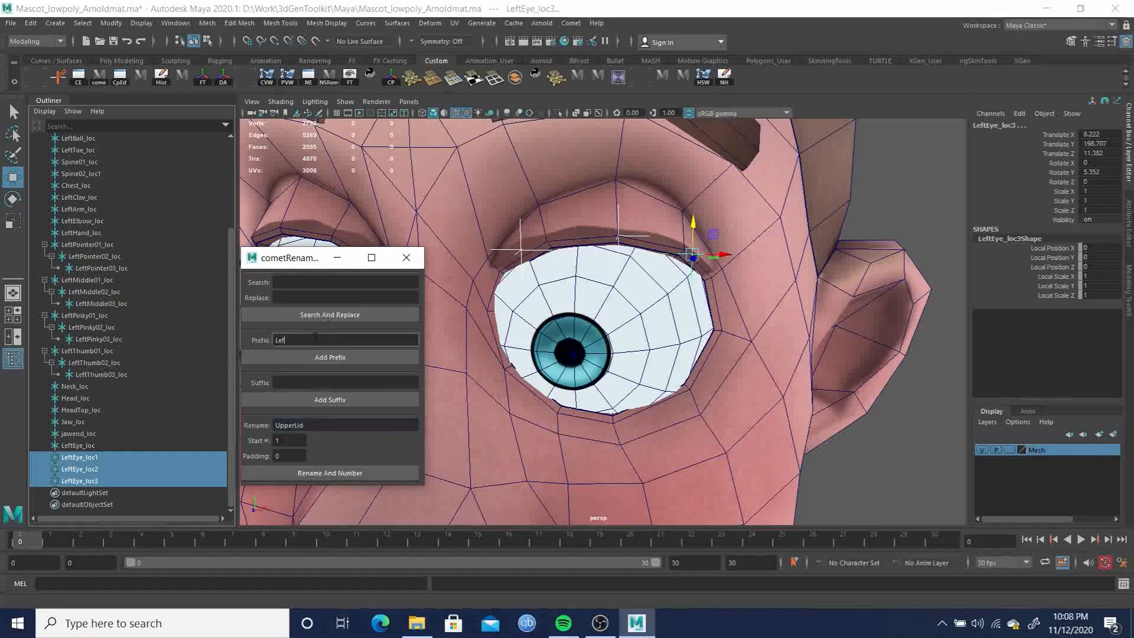
pyautogui.click(286, 382)
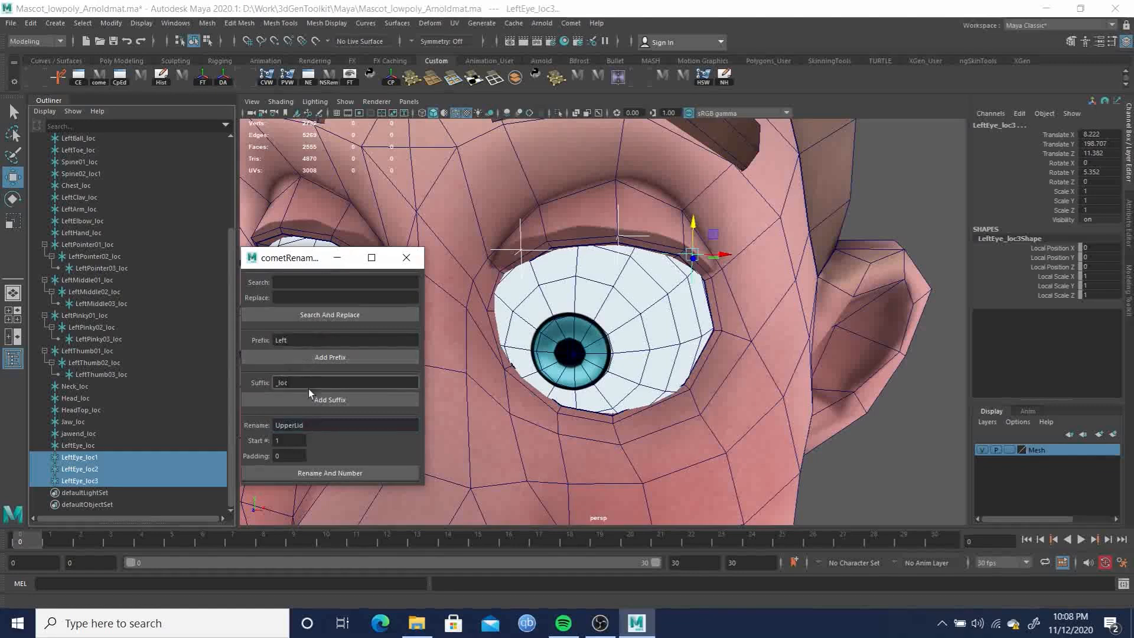
pyautogui.click(294, 459)
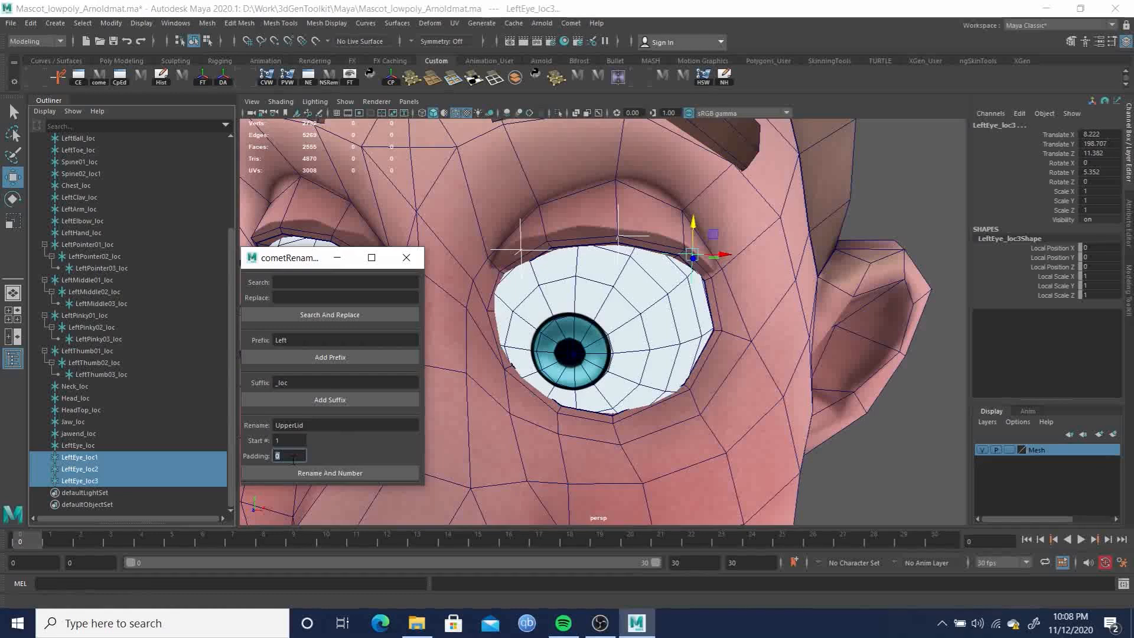
pyautogui.write('2')
# Try to rename and number the three eyelid locators in list order, and check which lid position each number marks
pyautogui.click(345, 472)
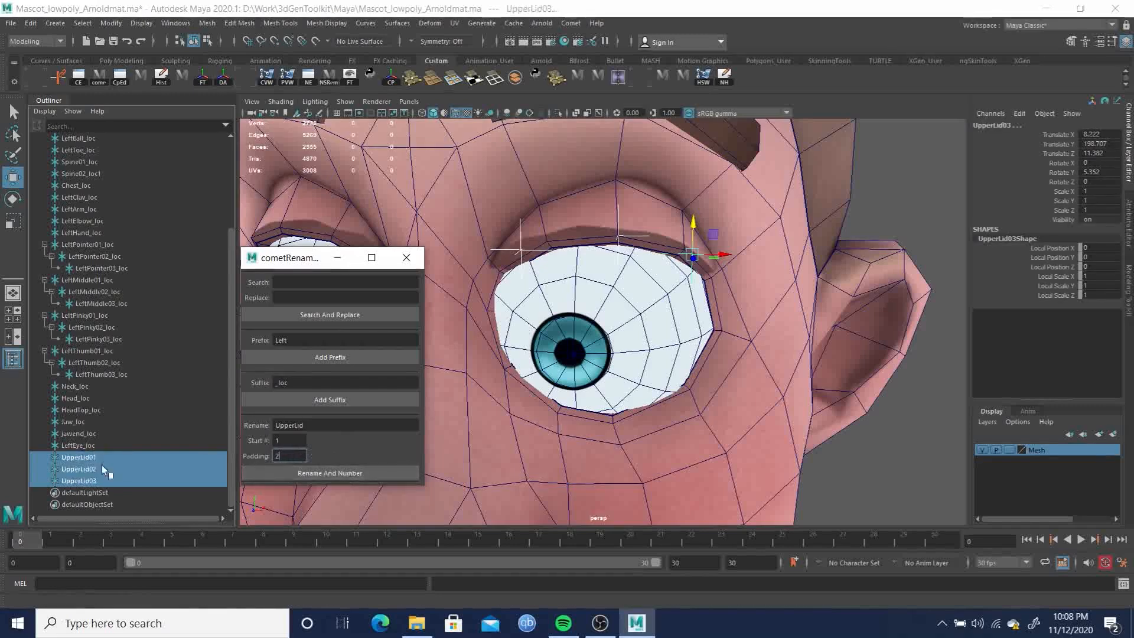
pyautogui.click(83, 457)
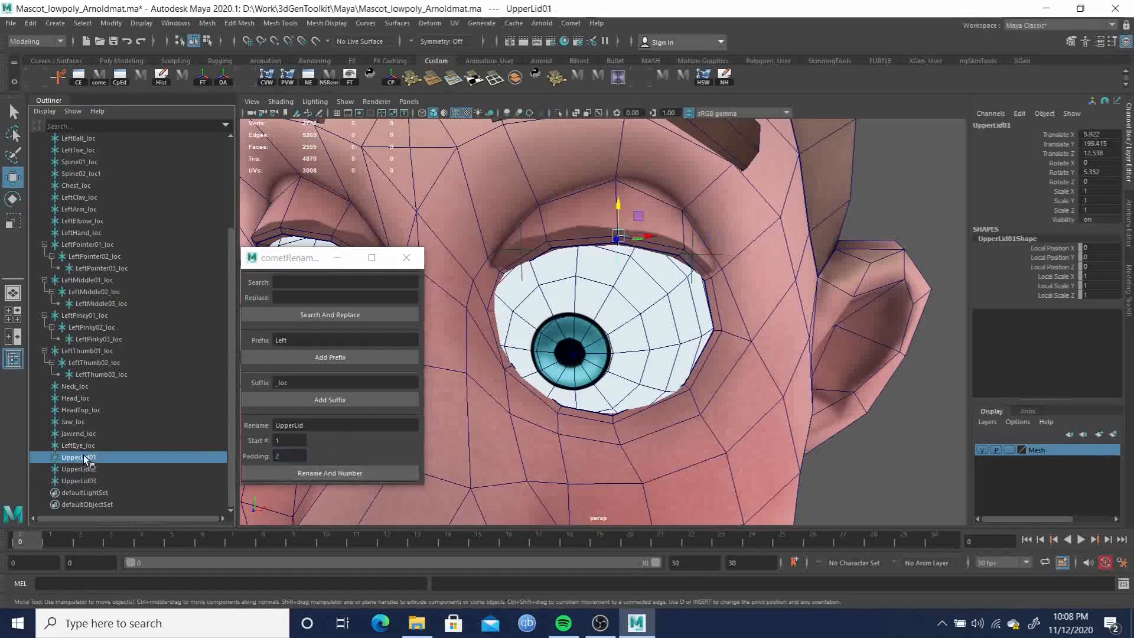
pyautogui.click(85, 468)
pyautogui.click(83, 480)
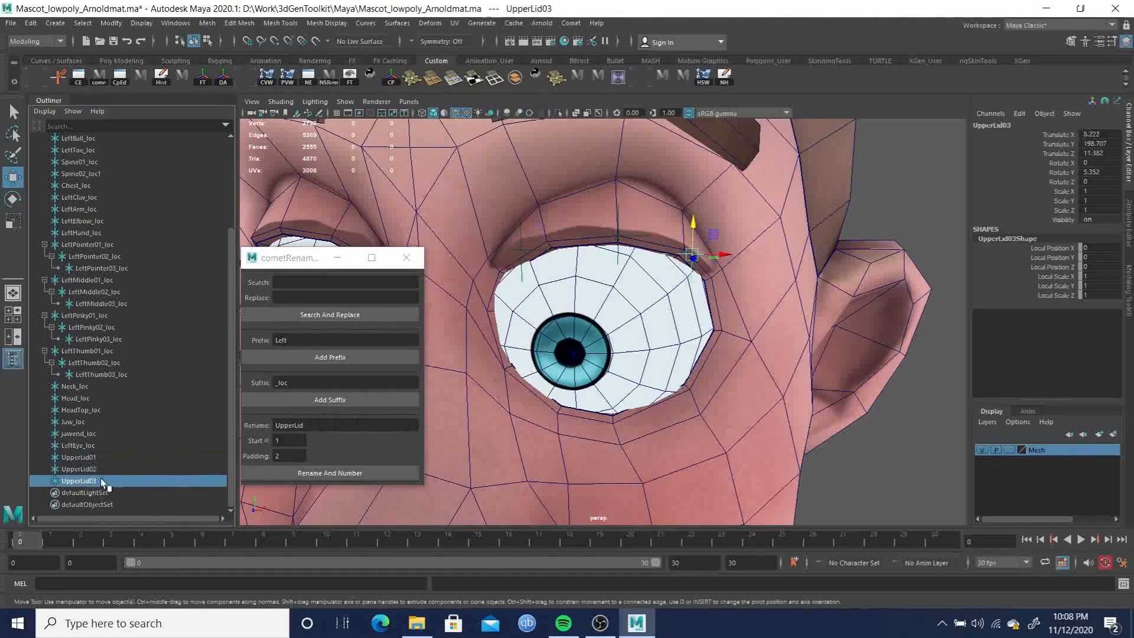
pyautogui.click(89, 455)
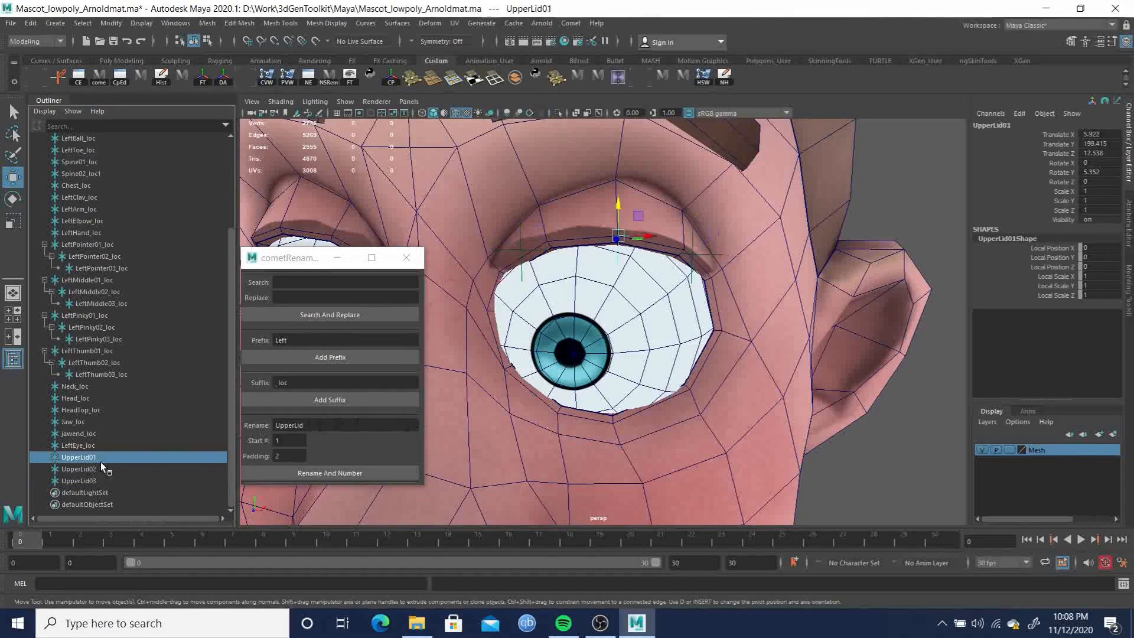
# Undo the UpperLid renaming and numbering of the three eyelid locators
pyautogui.hotkey('ctrl', 'z')
pyautogui.hotkey('ctrl', 'z')
pyautogui.hotkey('ctrl', 'z')
pyautogui.hotkey('ctrl', 'z')
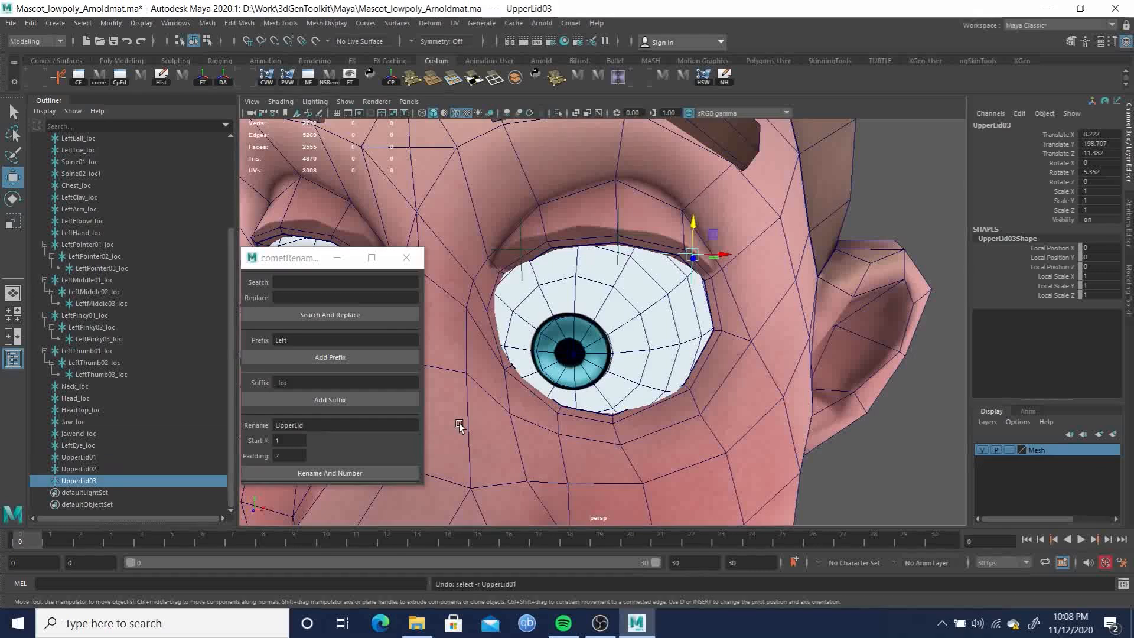
pyautogui.hotkey('ctrl', 'z')
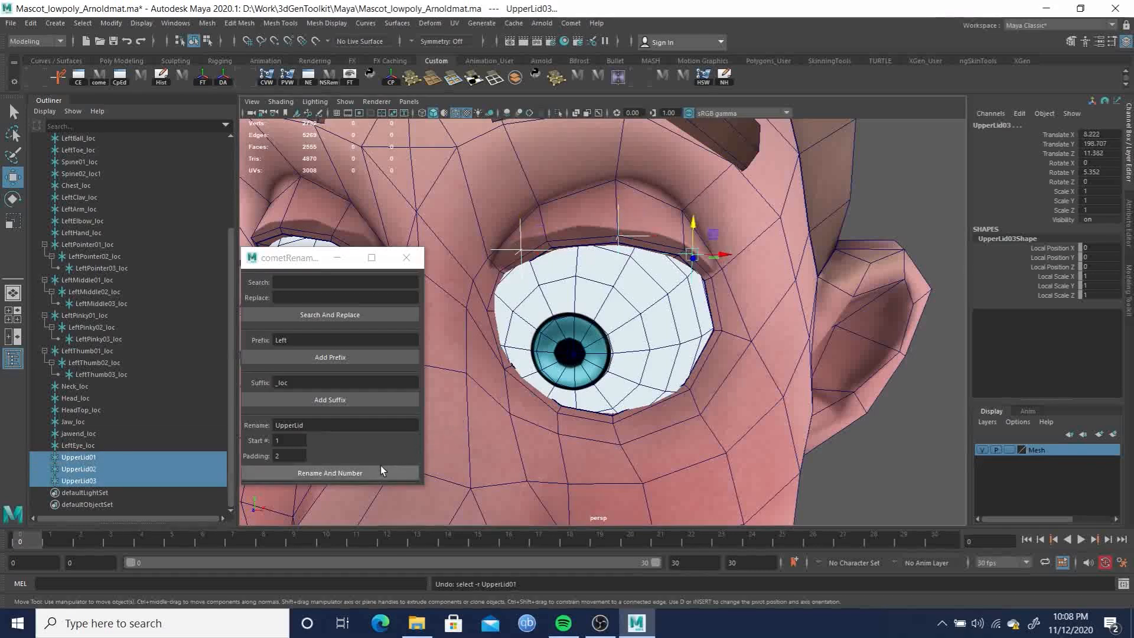
# Rename and number LeftEye_loc2, LeftEye_loc1 and LeftEye_loc3, in that order, as UpperLid with prefix Left and suffix _loc, and check their order
pyautogui.click(89, 471)
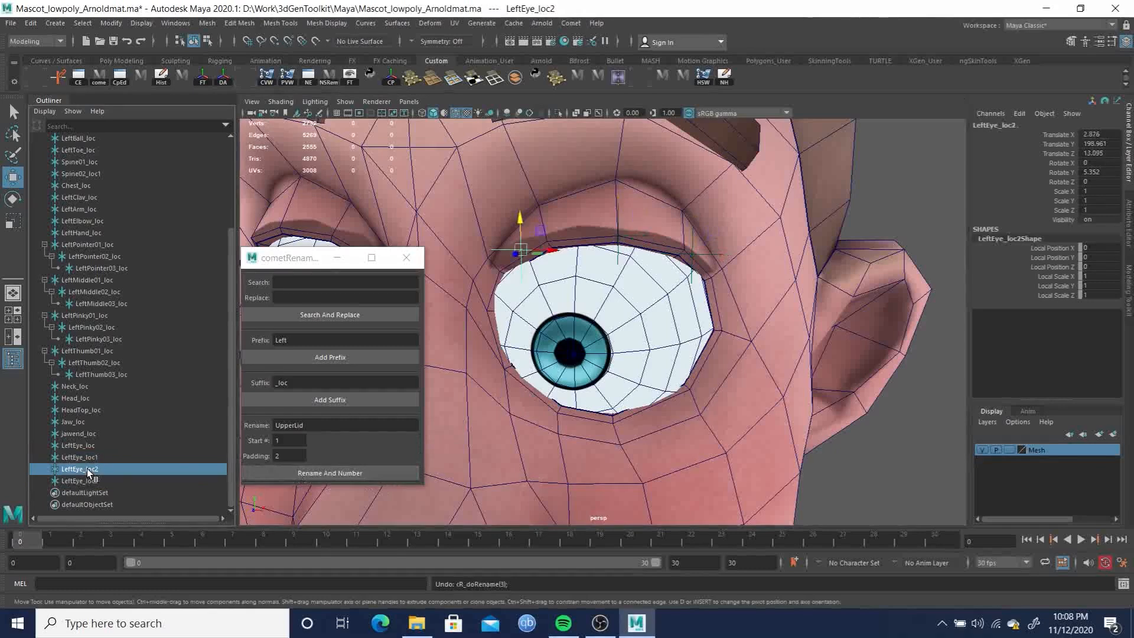
pyautogui.keyDown('ctrl'); pyautogui.click(87, 457); pyautogui.keyUp('ctrl')
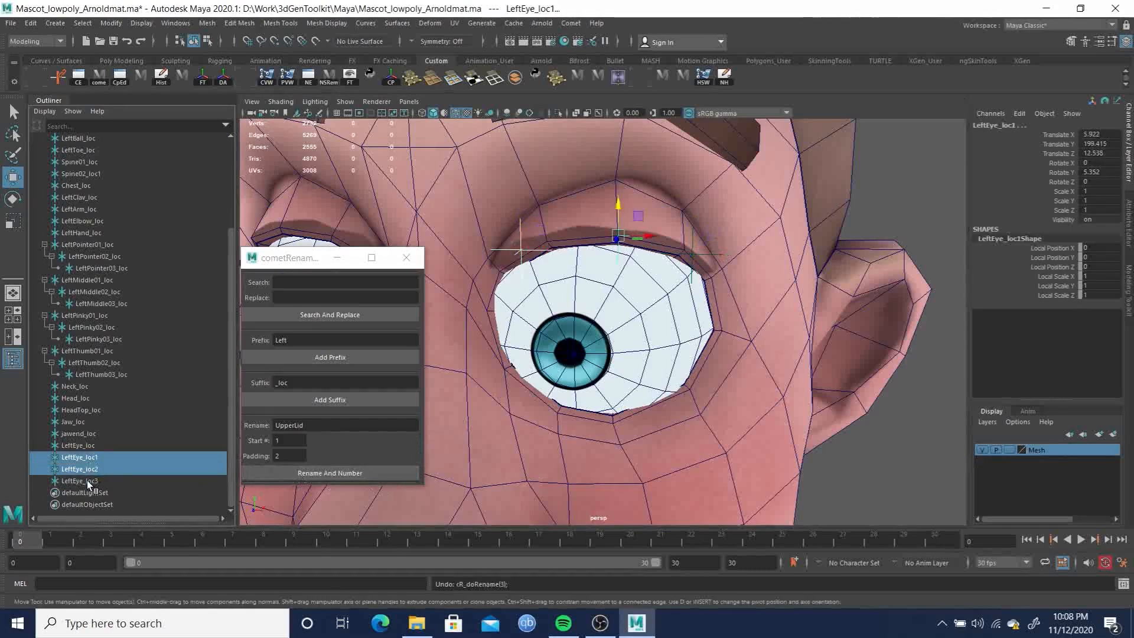
pyautogui.keyDown('ctrl'); pyautogui.click(88, 481); pyautogui.keyUp('ctrl')
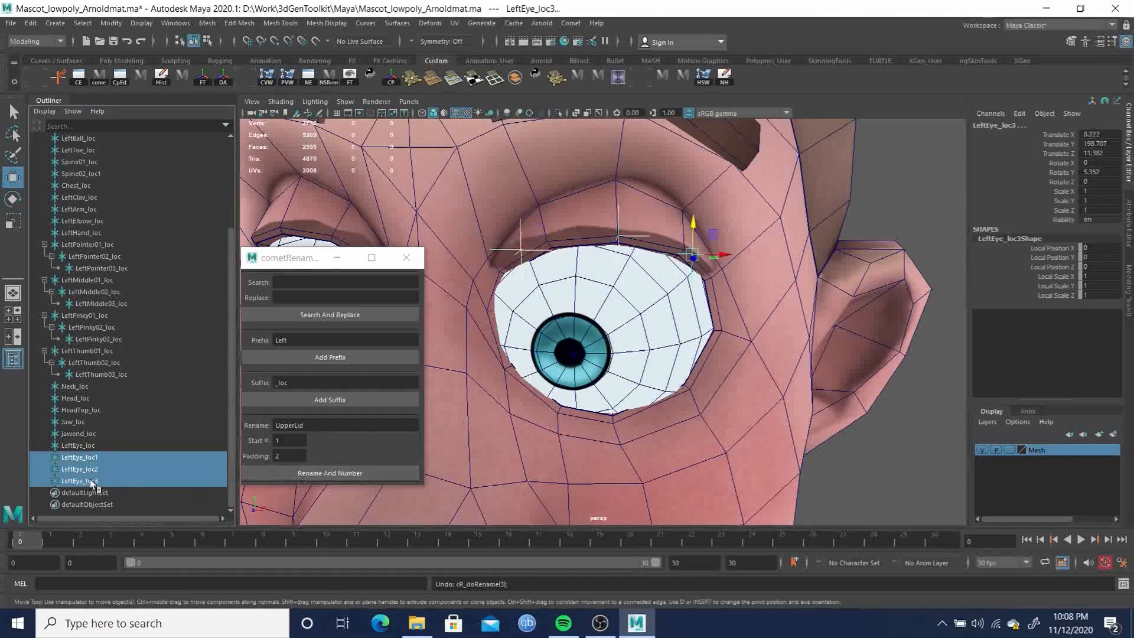
pyautogui.click(338, 475)
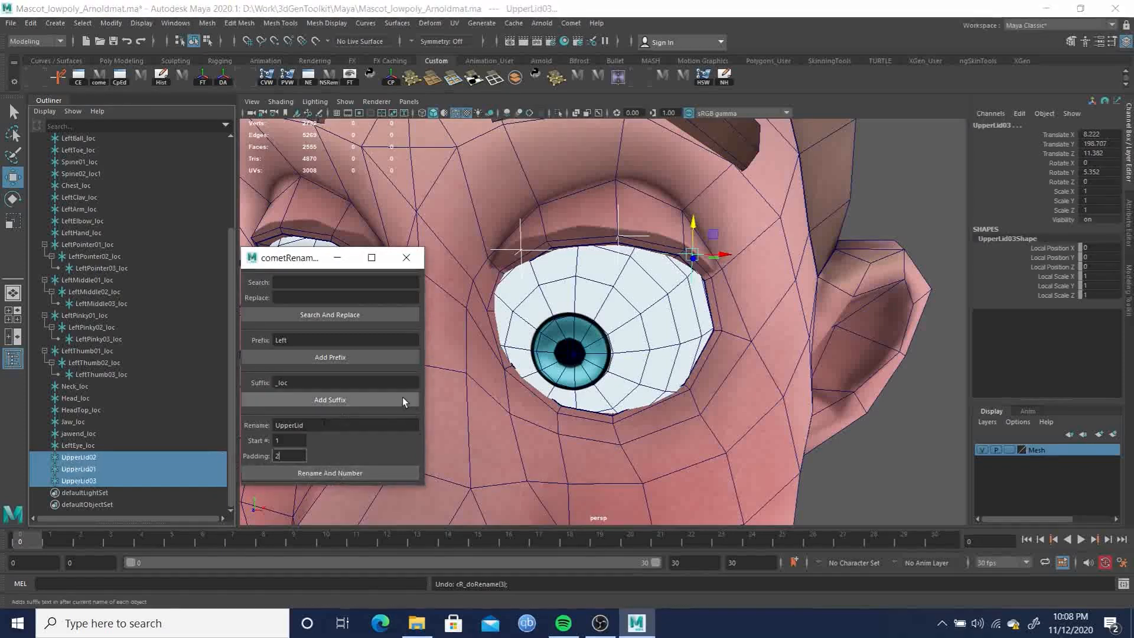
pyautogui.click(338, 357)
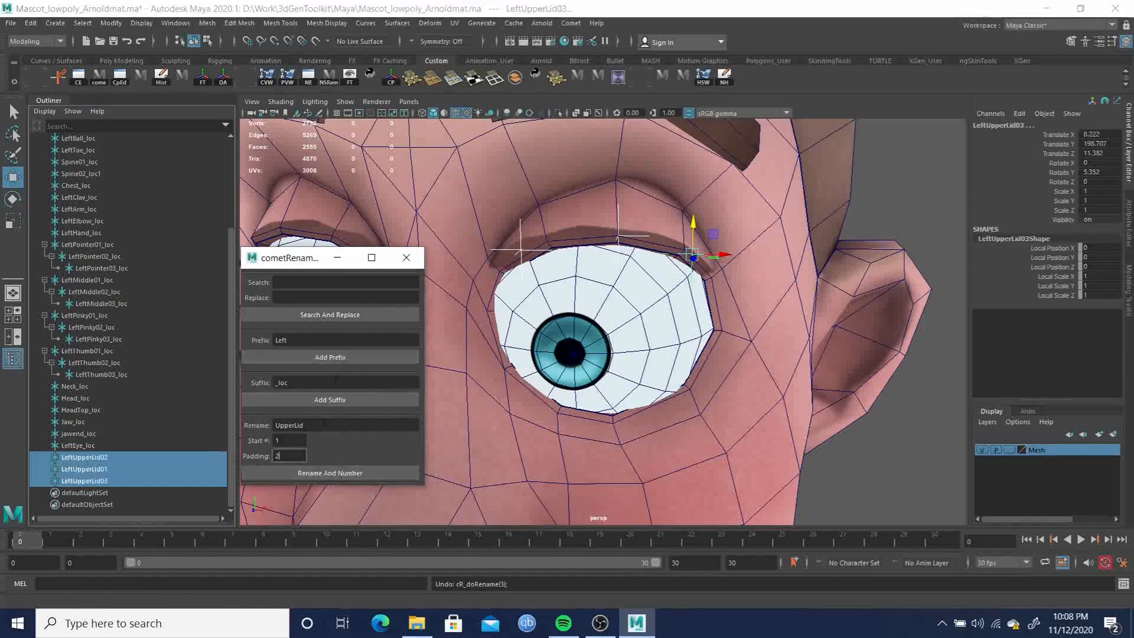
pyautogui.click(332, 400)
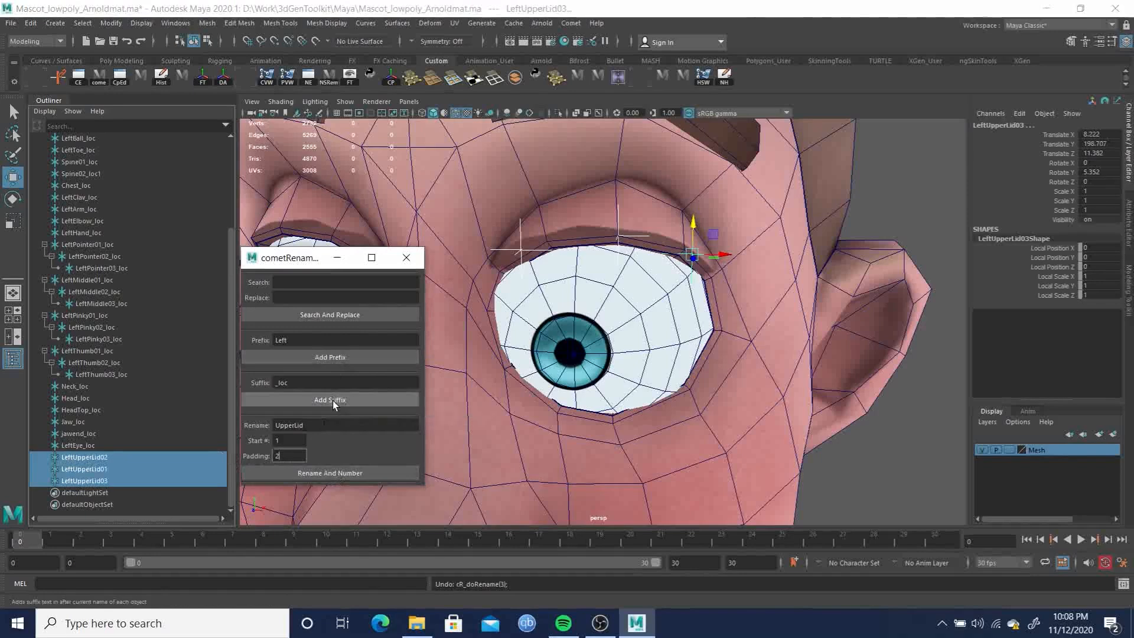
pyautogui.click(91, 457)
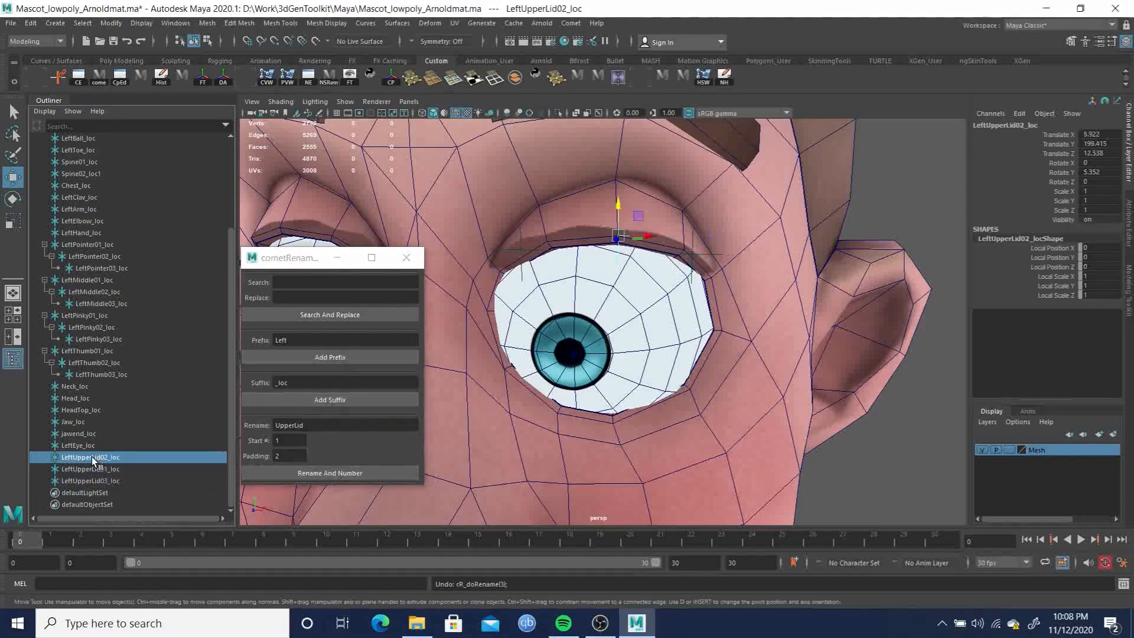
pyautogui.click(89, 469)
pyautogui.click(95, 456)
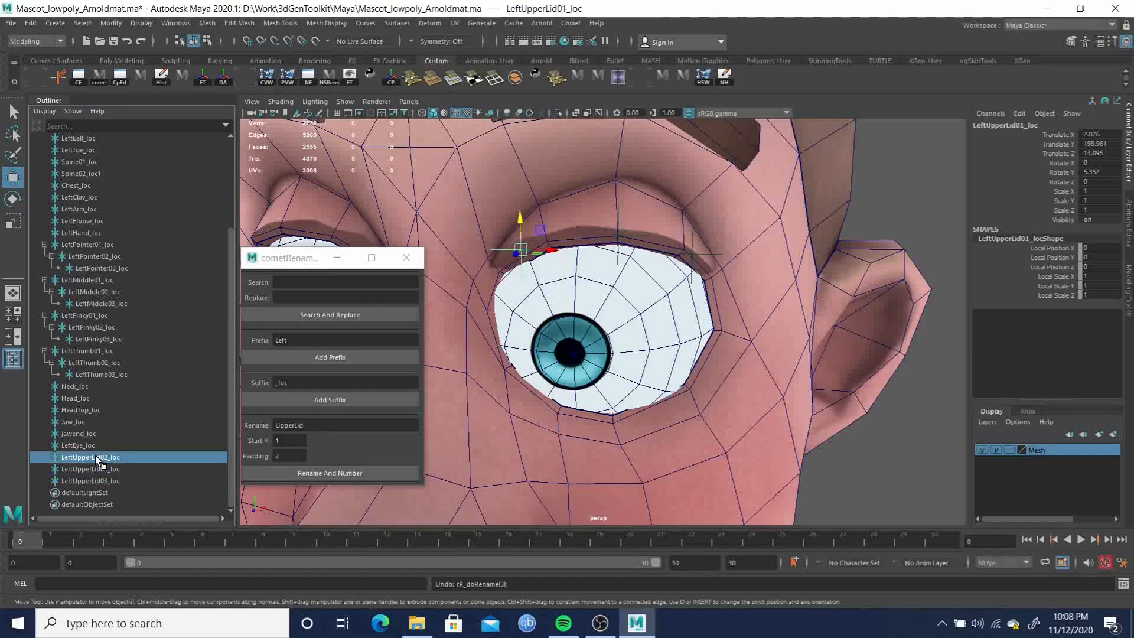
pyautogui.click(125, 482)
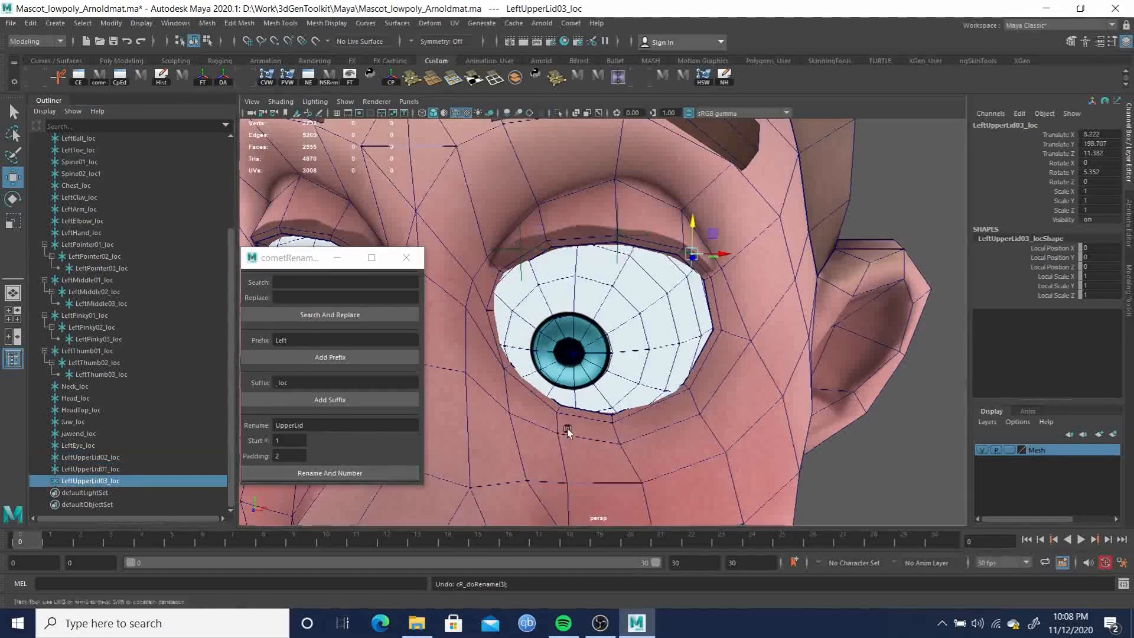
# Duplicate the three LeftUpperLid locators and move the copies below the left eye, the outer one to about (8.47, 192.1, 14.0)
pyautogui.keyDown('alt'); pyautogui.moveTo(569, 430); pyautogui.dragTo(544, 424, button='middle'); pyautogui.keyUp('alt')
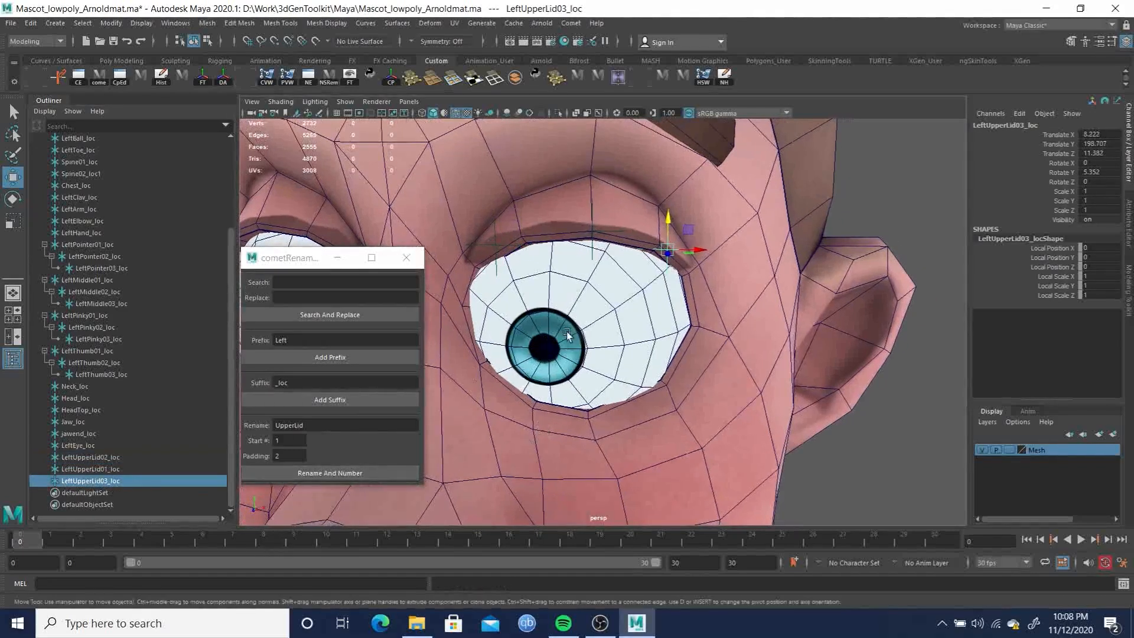
pyautogui.click(97, 457)
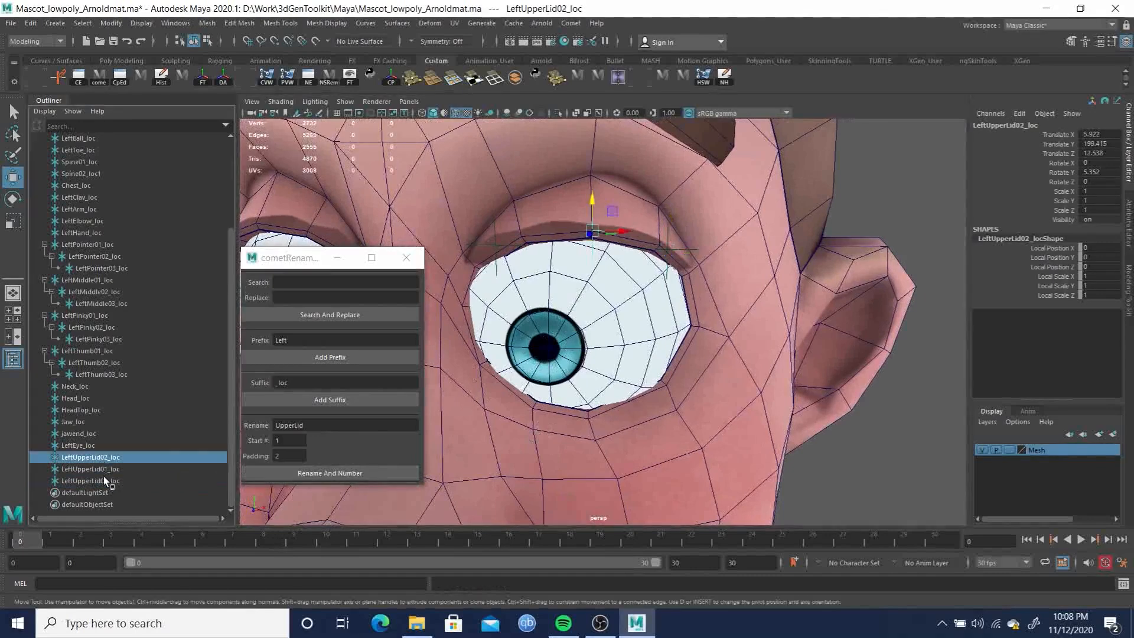
pyautogui.keyDown('shift'); pyautogui.click(100, 477); pyautogui.keyUp('shift')
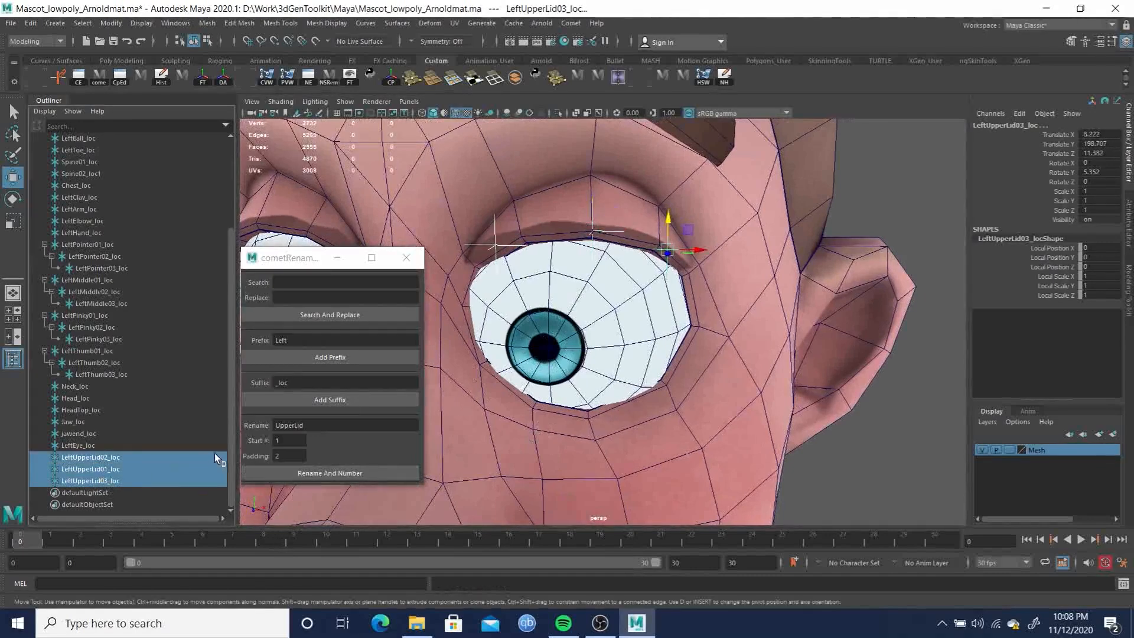
pyautogui.hotkey('ctrl', 'd')
pyautogui.moveTo(672, 222); pyautogui.dragTo(700, 437)
pyautogui.keyDown('alt'); pyautogui.moveTo(638, 442); pyautogui.dragTo(677, 346); pyautogui.keyUp('alt')
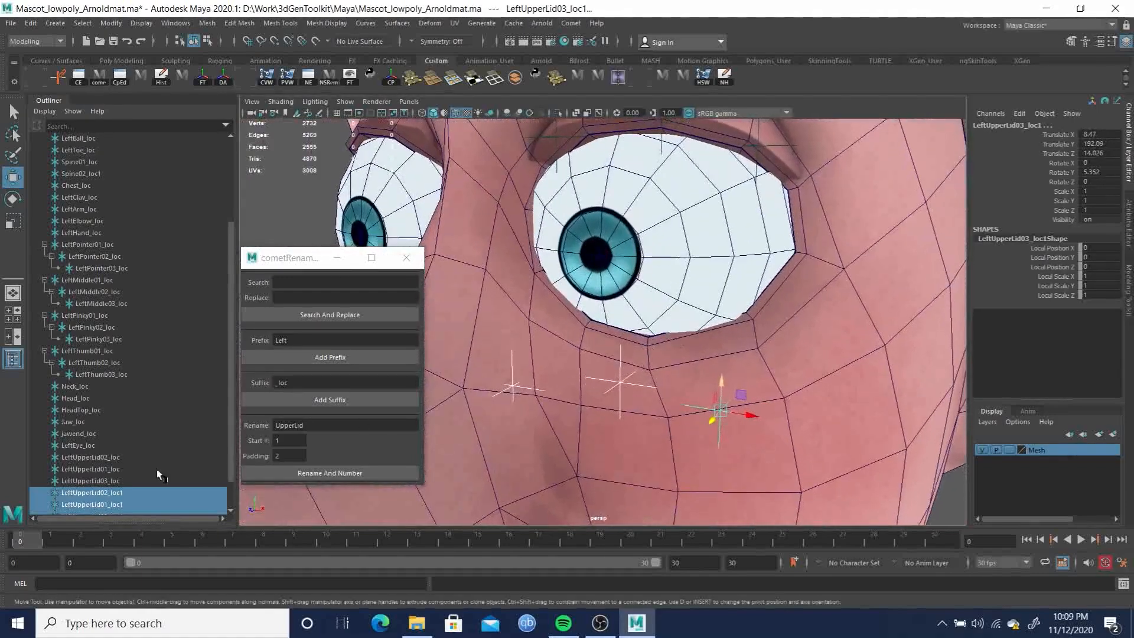
# Snap the middle and outer copied lid locators to the left eye's lower lid edge, the outer one at about (8.29, 193.9, 11.2)
pyautogui.scroll(-1, 113, 485)
pyautogui.click(98, 459)
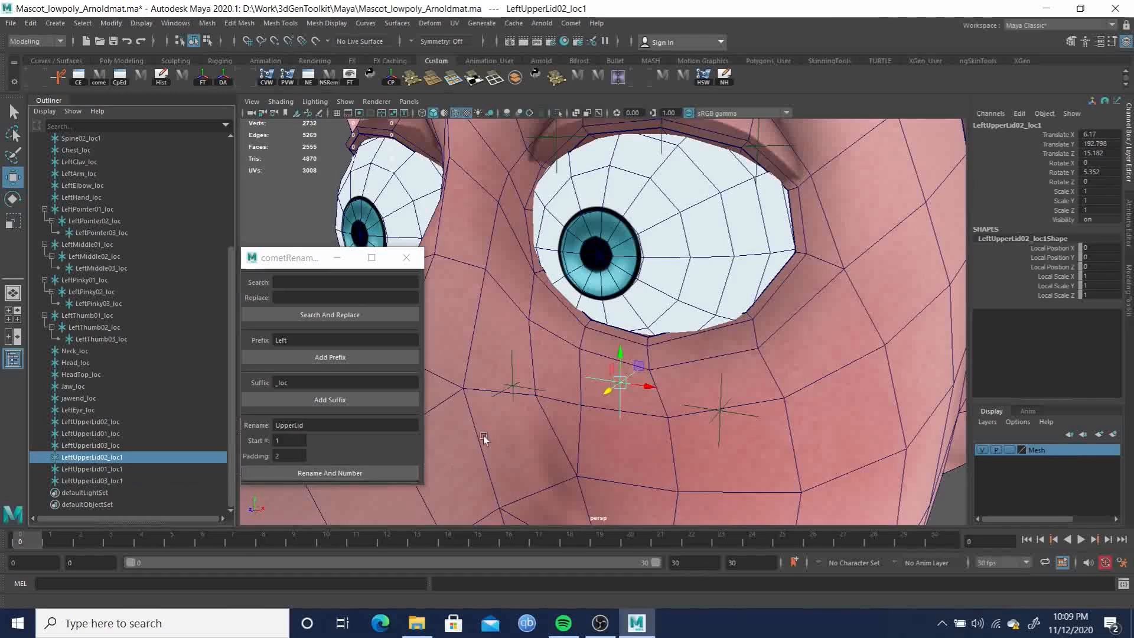
pyautogui.moveTo(620, 383); pyautogui.dragTo(631, 372)
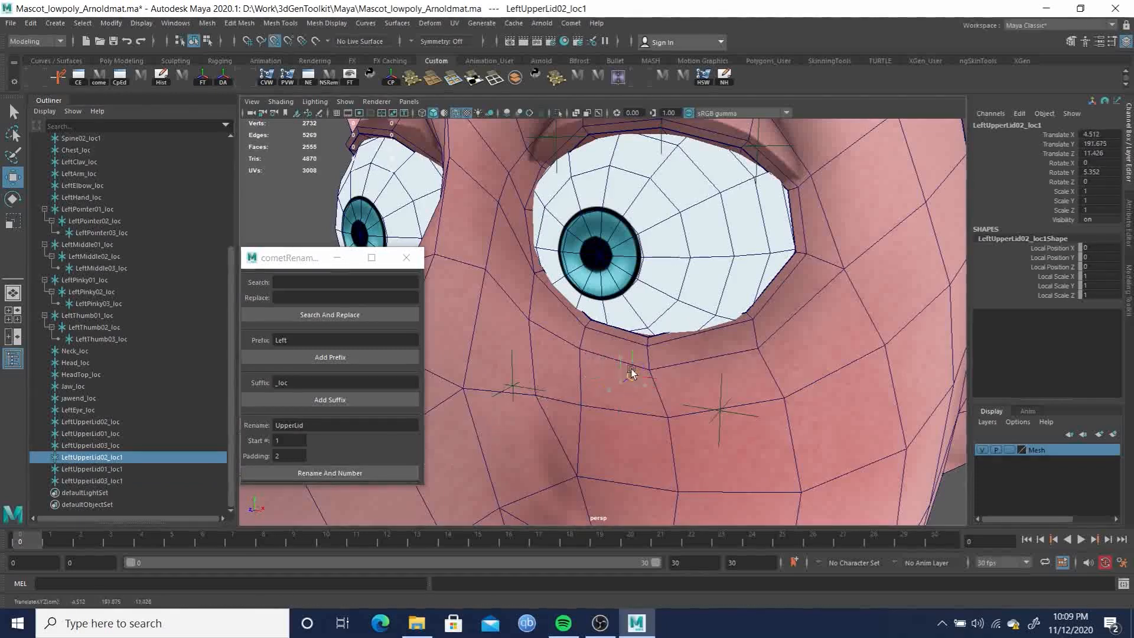
pyautogui.click(718, 413)
pyautogui.moveTo(725, 400); pyautogui.dragTo(758, 313)
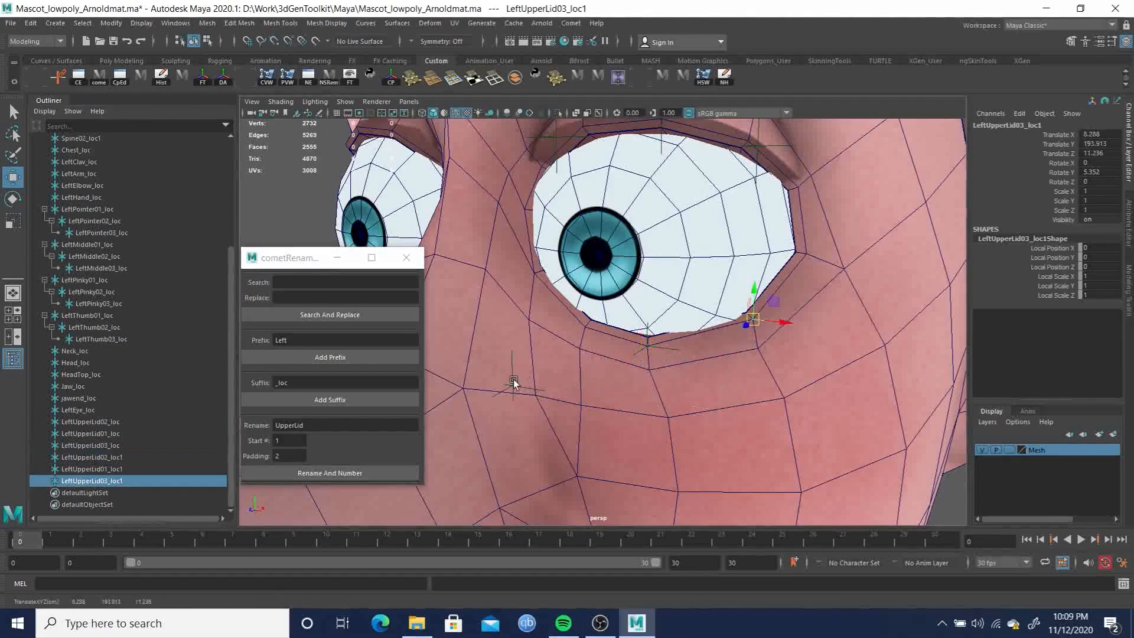
# Snap the inner copied lid locator to the inner end of the left lower lid at about (2.32, 195.1, 13.5)
pyautogui.click(517, 386)
pyautogui.moveTo(512, 383); pyautogui.dragTo(536, 278)
pyautogui.keyDown('alt'); pyautogui.moveTo(597, 346); pyautogui.dragTo(548, 327); pyautogui.keyUp('alt')
pyautogui.keyDown('alt'); pyautogui.moveTo(550, 328); pyautogui.dragTo(524, 325, button='right'); pyautogui.keyUp('alt')
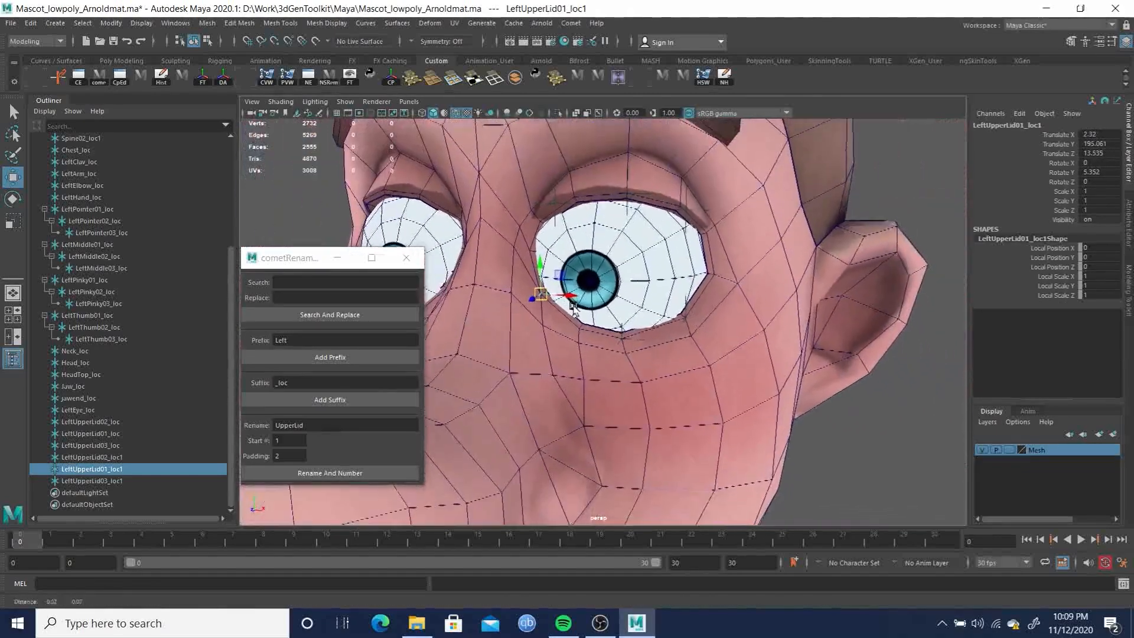
pyautogui.keyDown('alt'); pyautogui.moveTo(571, 302); pyautogui.dragTo(577, 323, button='middle'); pyautogui.keyUp('alt')
pyautogui.moveTo(578, 324)
pyautogui.keyDown('alt'); pyautogui.mouseDown()
pyautogui.moveTo(629, 328)
pyautogui.moveTo(565, 328)
pyautogui.mouseUp(); pyautogui.keyUp('alt')
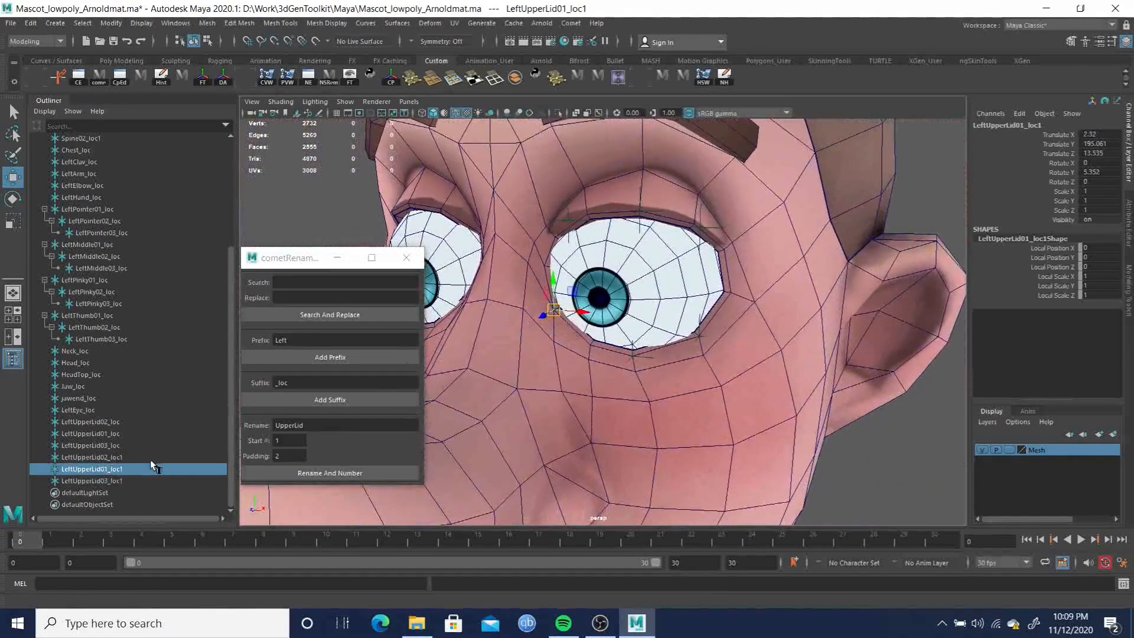
# Rename and number the three copied lid locators as BottomLid with prefix Left and suffix _loc, and check their order
pyautogui.keyDown('ctrl'); pyautogui.click(104, 457); pyautogui.keyUp('ctrl')
pyautogui.keyDown('ctrl'); pyautogui.click(104, 478); pyautogui.keyUp('ctrl')
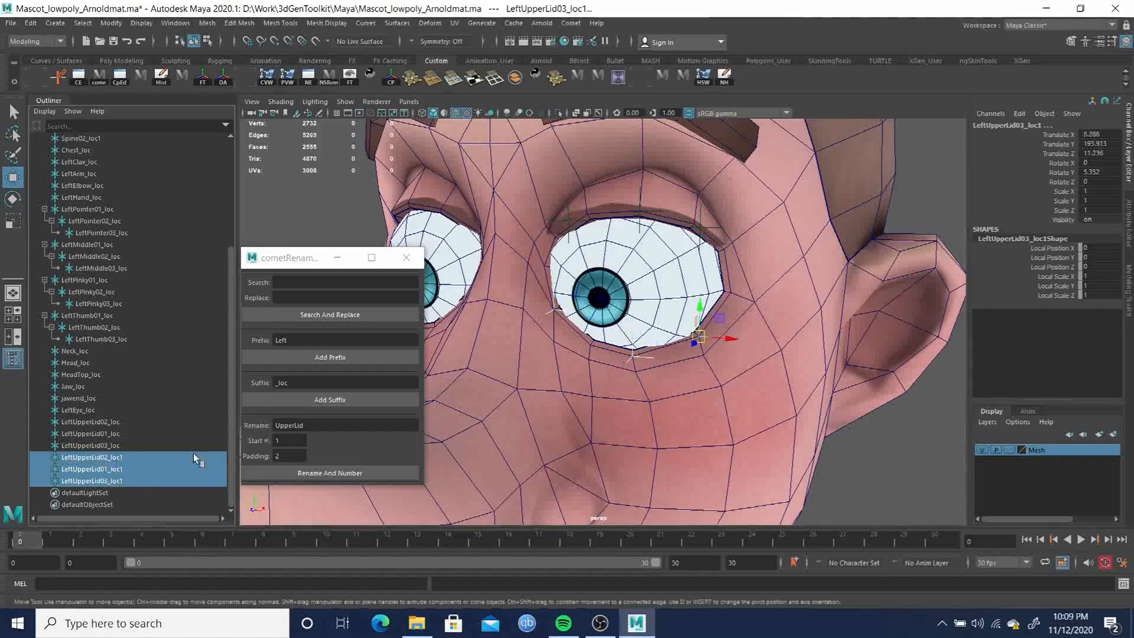
pyautogui.moveTo(317, 425); pyautogui.dragTo(200, 414)
pyautogui.write('BottomLid')
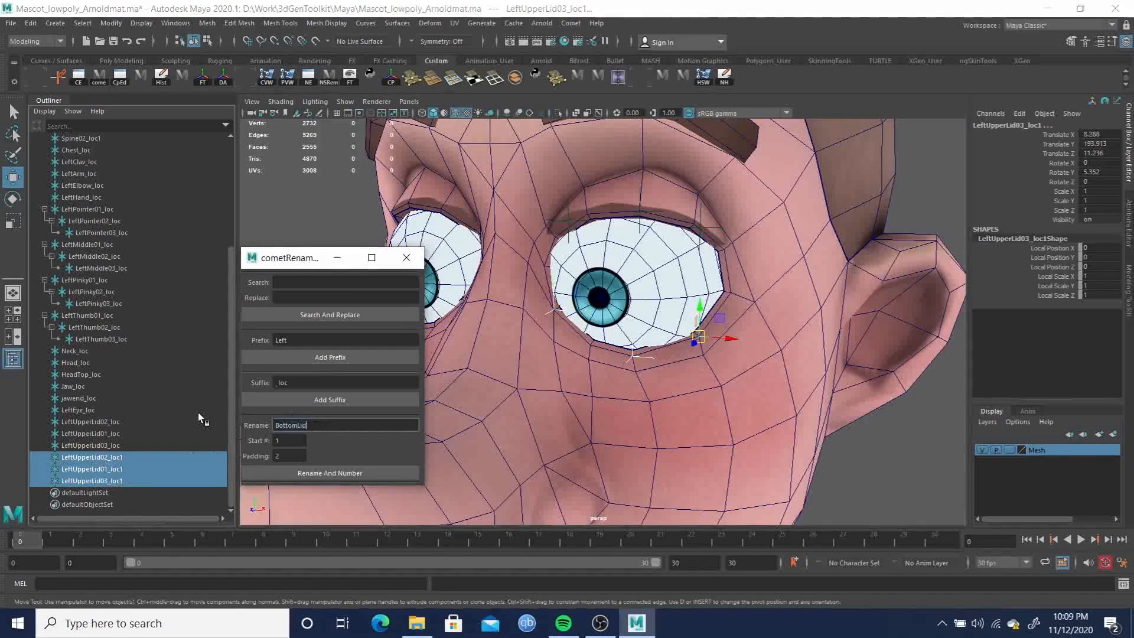
pyautogui.click(325, 474)
pyautogui.click(311, 358)
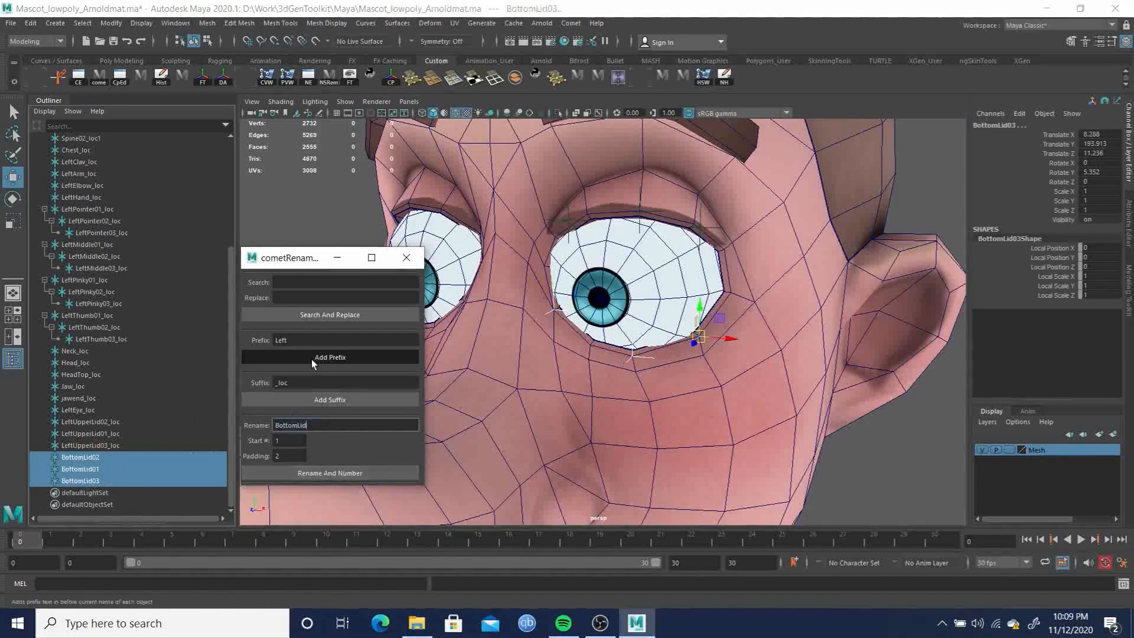
pyautogui.click(329, 397)
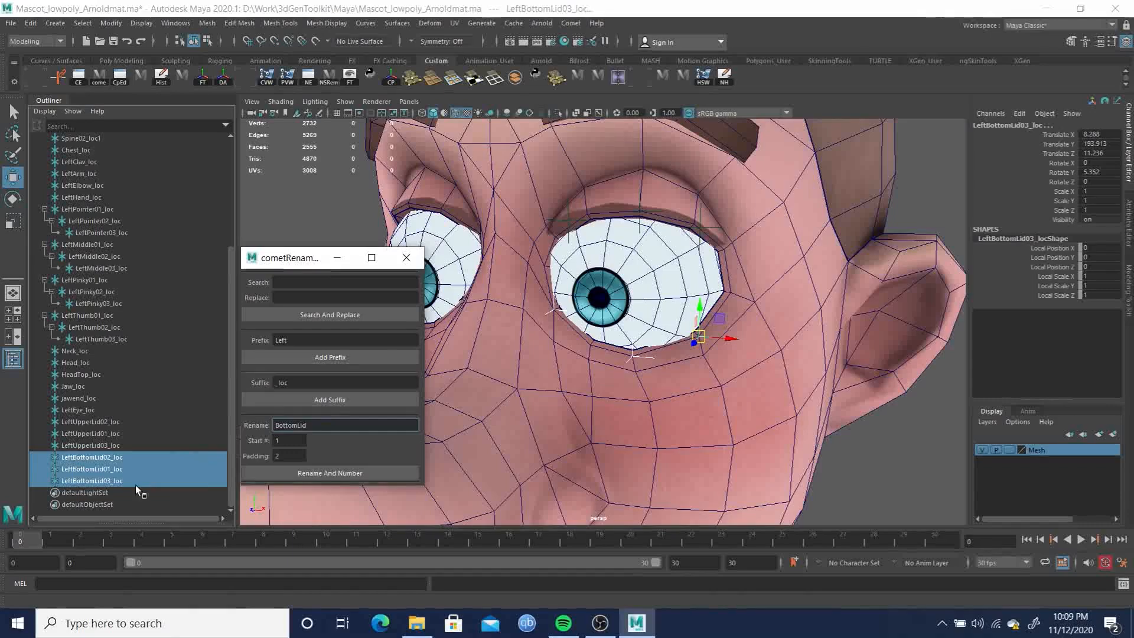
pyautogui.click(97, 469)
pyautogui.click(99, 457)
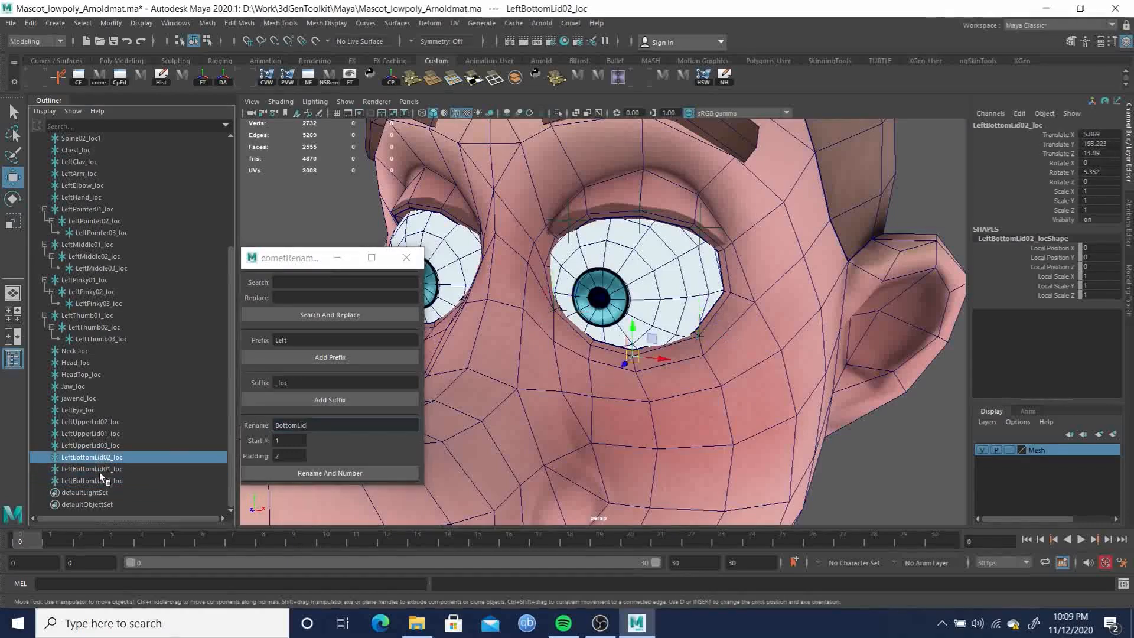
pyautogui.click(95, 481)
# Duplicate LeftBottomLid02_loc and name the copy Cheek with prefix Left and suffix _loc
pyautogui.keyDown('alt'); pyautogui.moveTo(720, 320); pyautogui.dragTo(557, 305, button='right'); pyautogui.keyUp('alt')
pyautogui.keyDown('alt'); pyautogui.moveTo(673, 316); pyautogui.dragTo(578, 356); pyautogui.keyUp('alt')
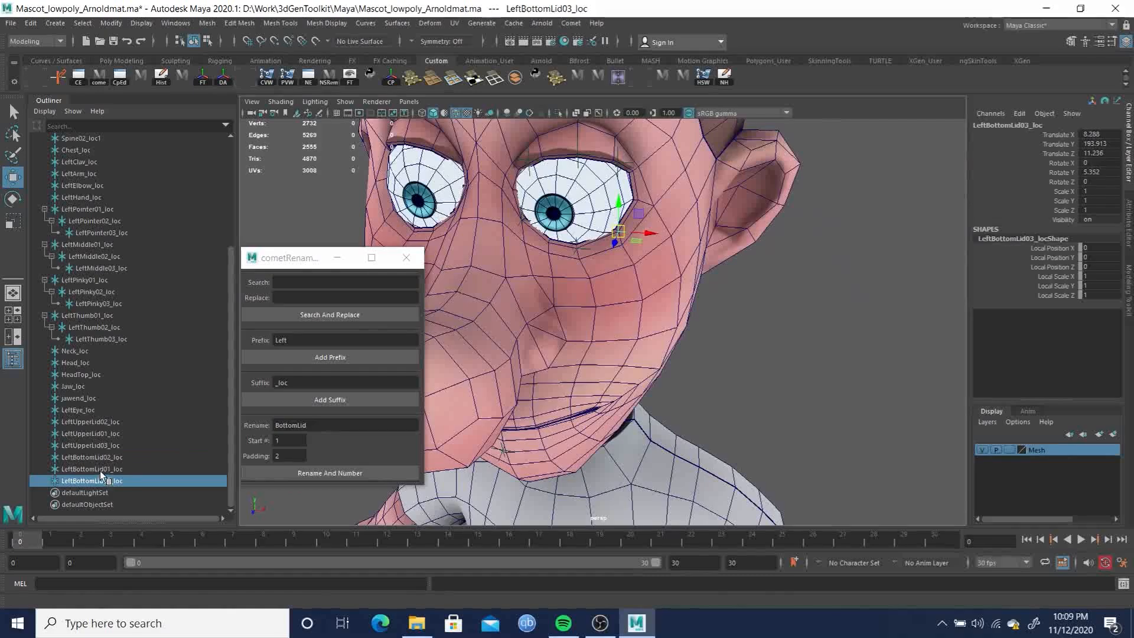
pyautogui.click(87, 457)
pyautogui.keyDown('alt'); pyautogui.moveTo(633, 268); pyautogui.dragTo(709, 308); pyautogui.keyUp('alt')
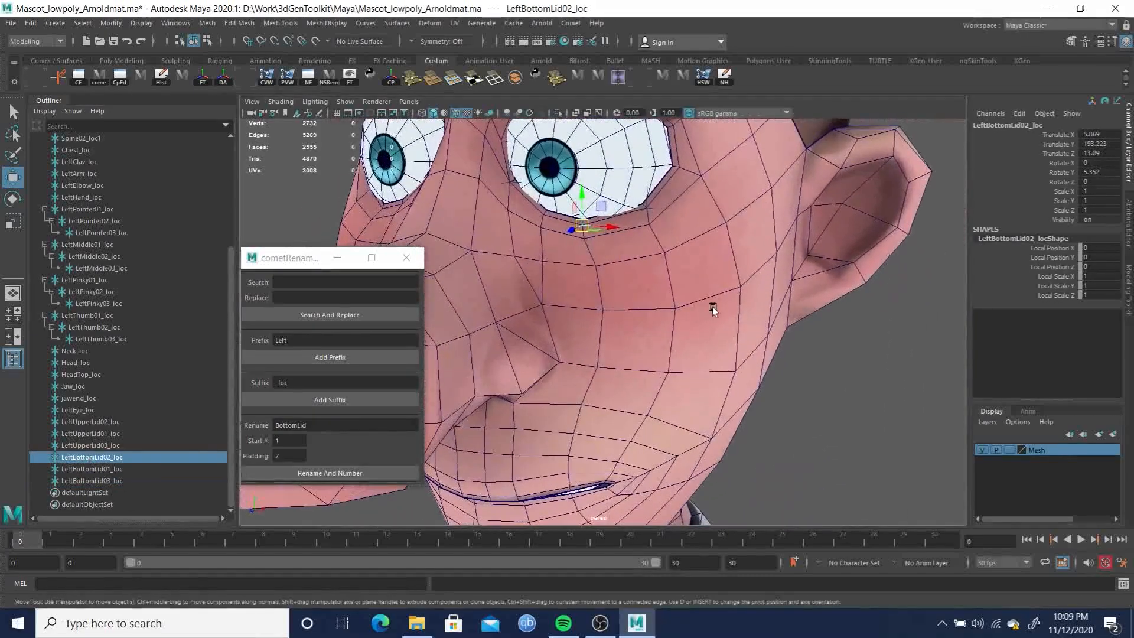
pyautogui.hotkey('ctrl', 'd')
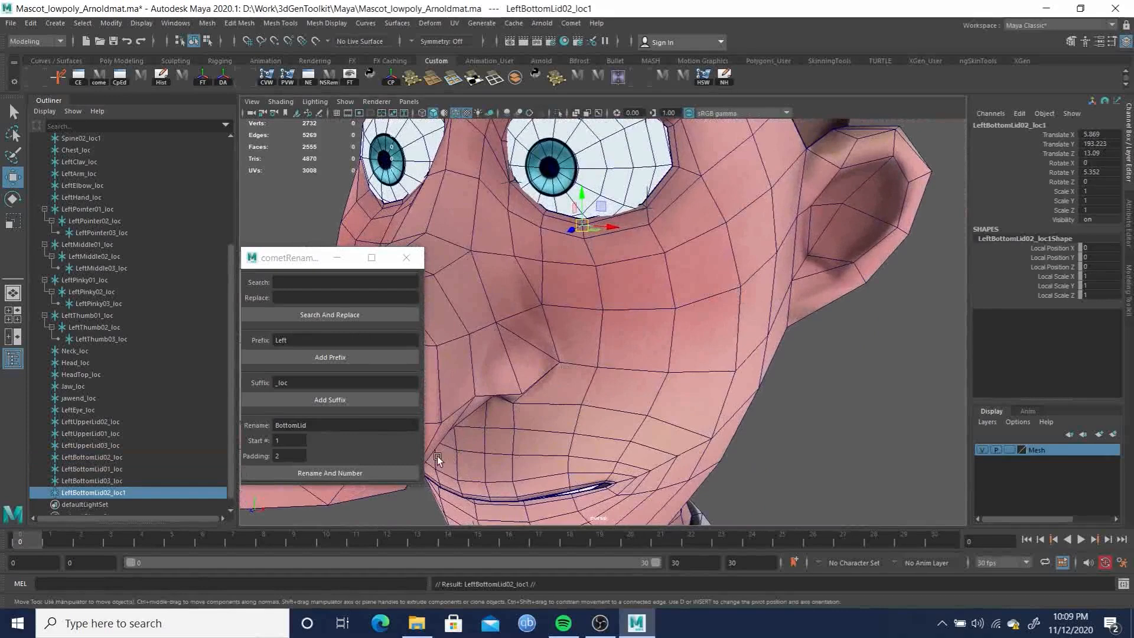
pyautogui.doubleClick(95, 493)
pyautogui.write('cheek')
pyautogui.press('Return')
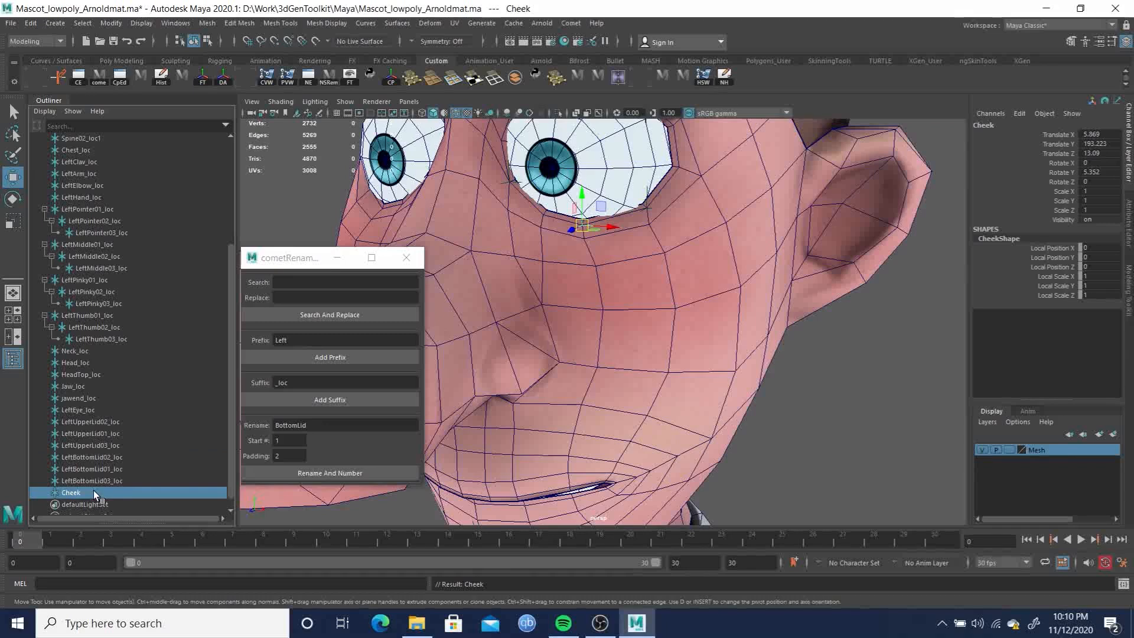
pyautogui.click(338, 358)
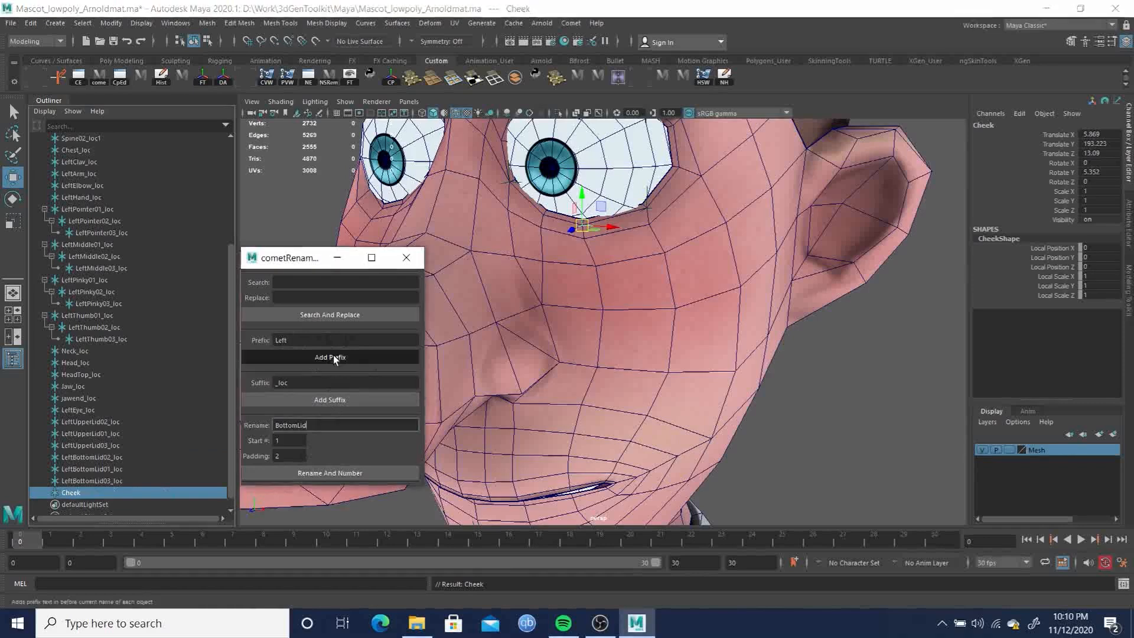
pyautogui.click(327, 401)
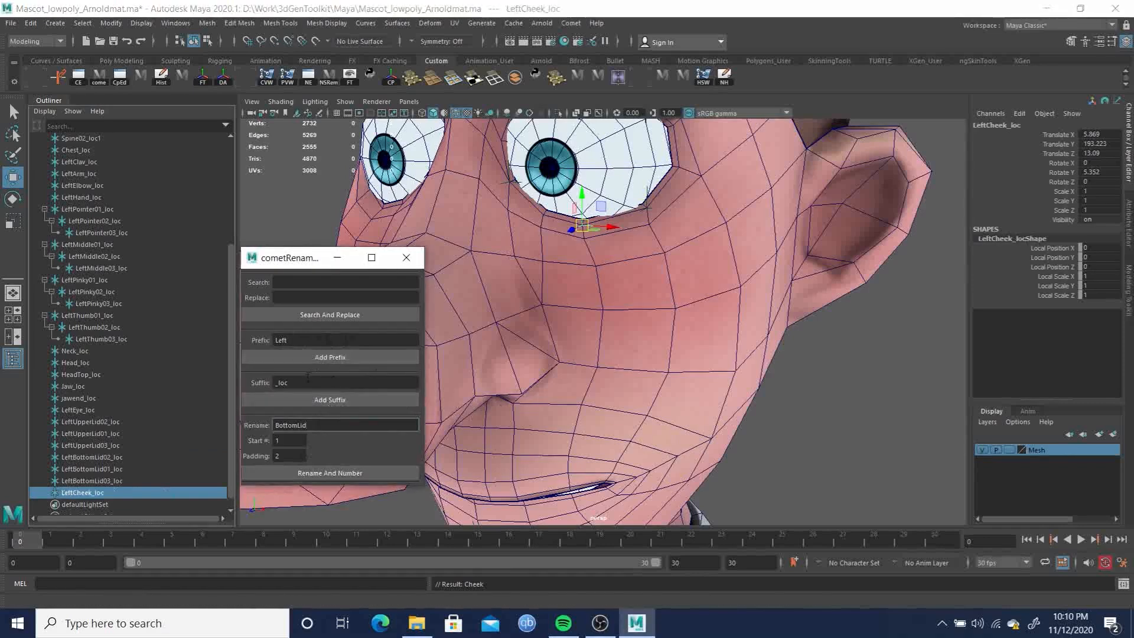
pyautogui.write('www')
pyautogui.press('BackSpace')
pyautogui.press('BackSpace')
pyautogui.press('BackSpace')
pyautogui.press('BackSpace')
pyautogui.press('BackSpace')
pyautogui.press('BackSpace')
pyautogui.press('BackSpace')
pyautogui.press('BackSpace')
pyautogui.press('BackSpace')
pyautogui.press('BackSpace')
pyautogui.press('BackSpace')
pyautogui.press('BackSpace')
pyautogui.press('BackSpace')
pyautogui.press('BackSpace')
# Move the rename window lower and snap LeftCheek_loc to a vertex on the left cheek at about (10.3, 189.7, 12.7)
pyautogui.moveTo(286, 260); pyautogui.dragTo(286, 287)
pyautogui.click(747, 9)
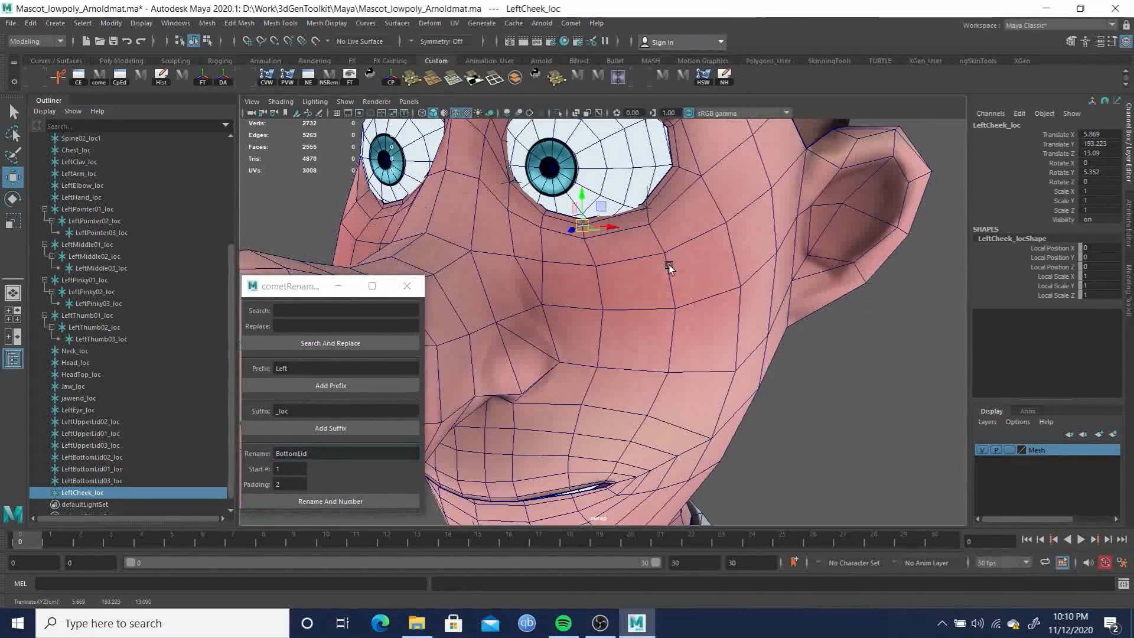
pyautogui.press('v')
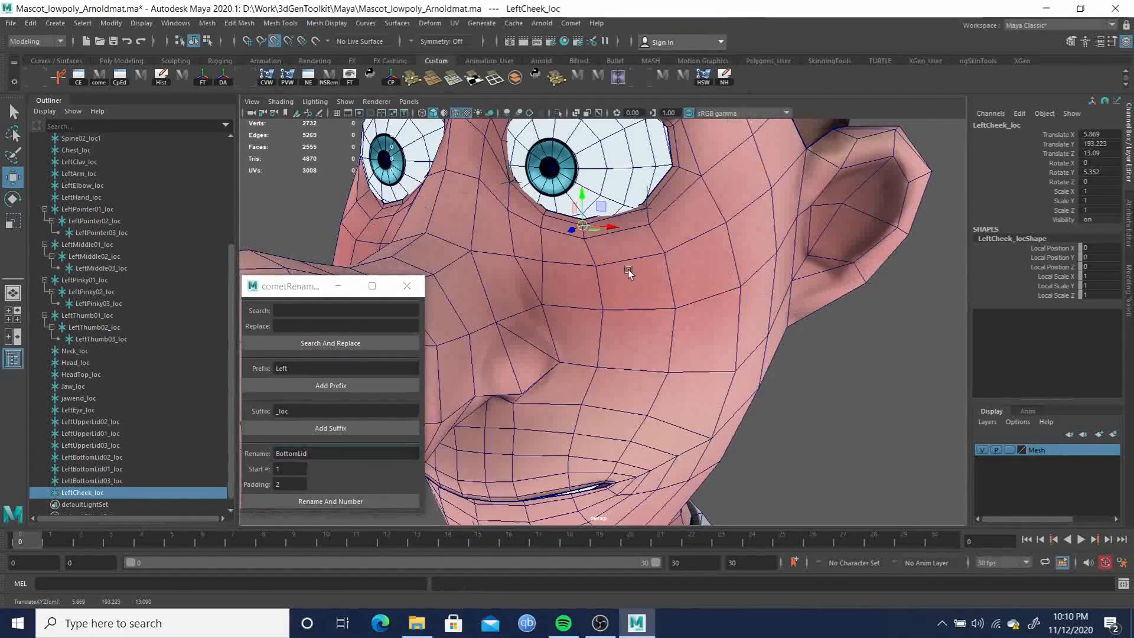
pyautogui.moveTo(582, 227); pyautogui.dragTo(676, 304)
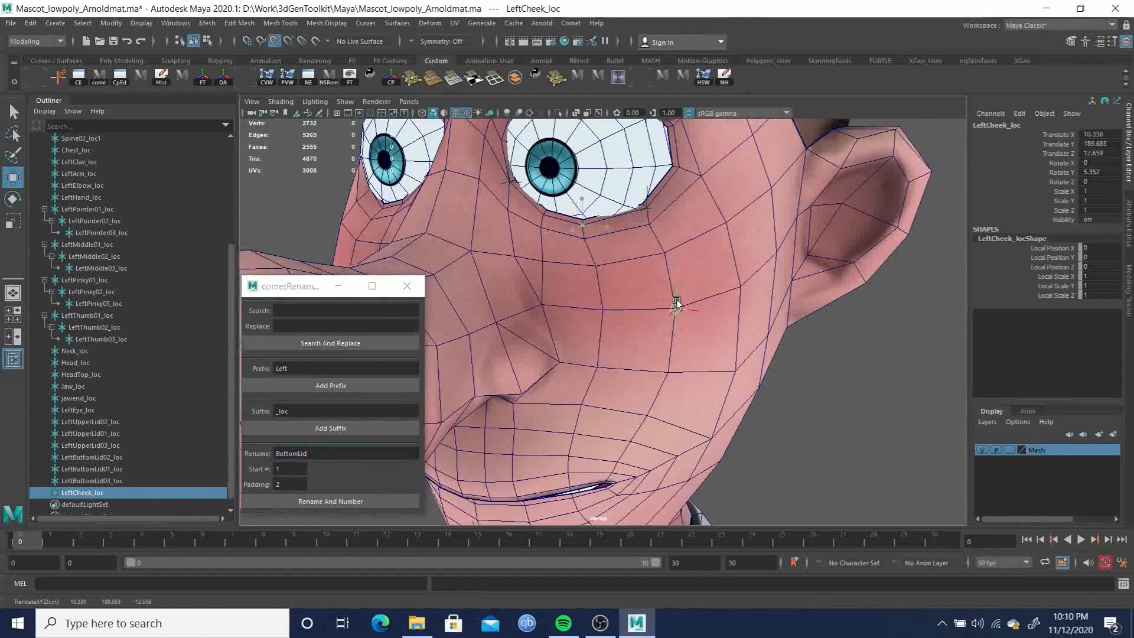
# Examine the mouth and lip topology from the front and the side
pyautogui.keyDown('alt'); pyautogui.moveTo(723, 341); pyautogui.dragTo(614, 327); pyautogui.keyUp('alt')
pyautogui.keyDown('alt'); pyautogui.moveTo(615, 328); pyautogui.dragTo(584, 321, button='right'); pyautogui.keyUp('alt')
pyautogui.keyDown('alt'); pyautogui.moveTo(584, 320); pyautogui.dragTo(629, 303); pyautogui.keyUp('alt')
pyautogui.keyDown('alt'); pyautogui.moveTo(628, 303); pyautogui.dragTo(701, 314, button='right'); pyautogui.keyUp('alt')
pyautogui.keyDown('alt'); pyautogui.moveTo(701, 313); pyautogui.dragTo(653, 371); pyautogui.keyUp('alt')
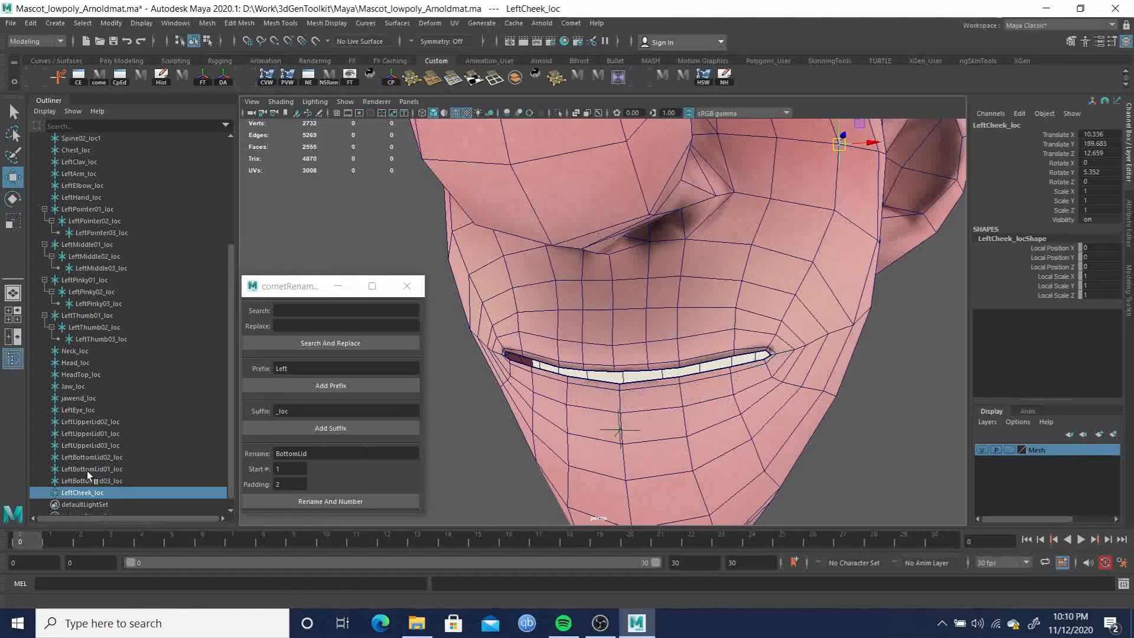
pyautogui.scroll(-6, 751, 310)
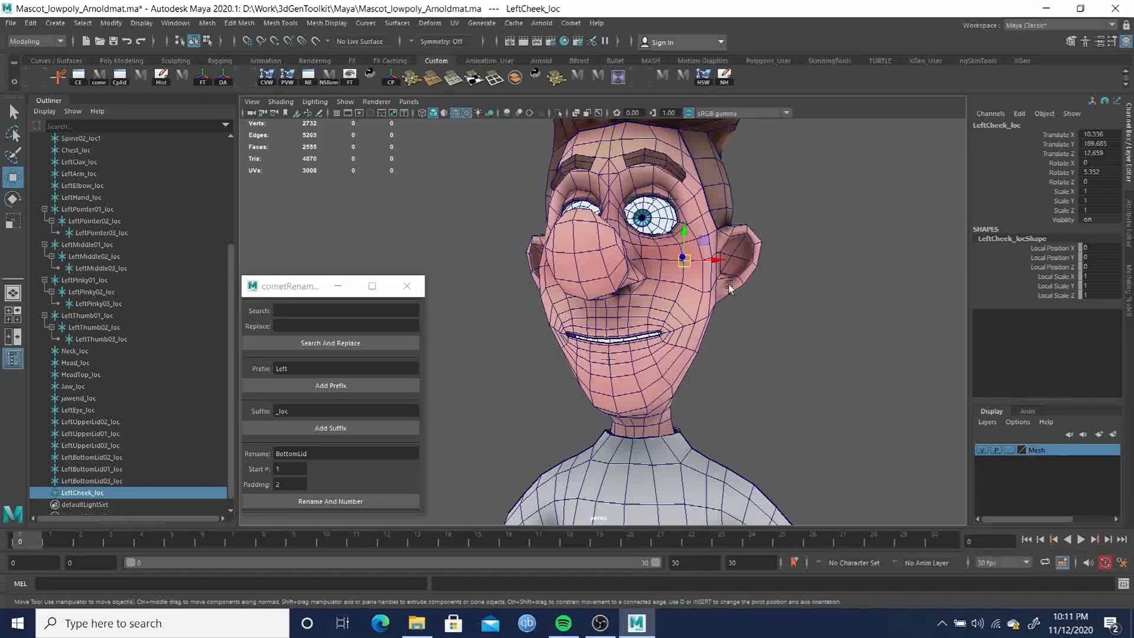
pyautogui.keyDown('alt'); pyautogui.moveTo(593, 258); pyautogui.dragTo(726, 375, button='right'); pyautogui.keyUp('alt')
pyautogui.keyDown('alt'); pyautogui.moveTo(631, 322); pyautogui.dragTo(572, 327); pyautogui.keyUp('alt')
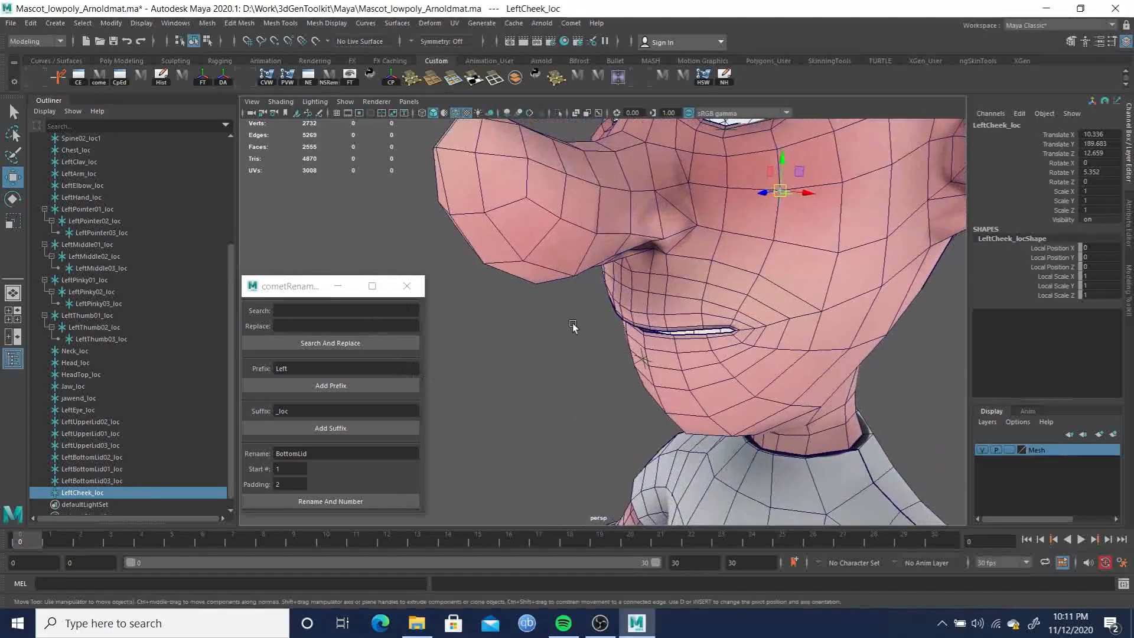
pyautogui.keyDown('alt'); pyautogui.moveTo(766, 220); pyautogui.dragTo(762, 220, button='middle'); pyautogui.keyUp('alt')
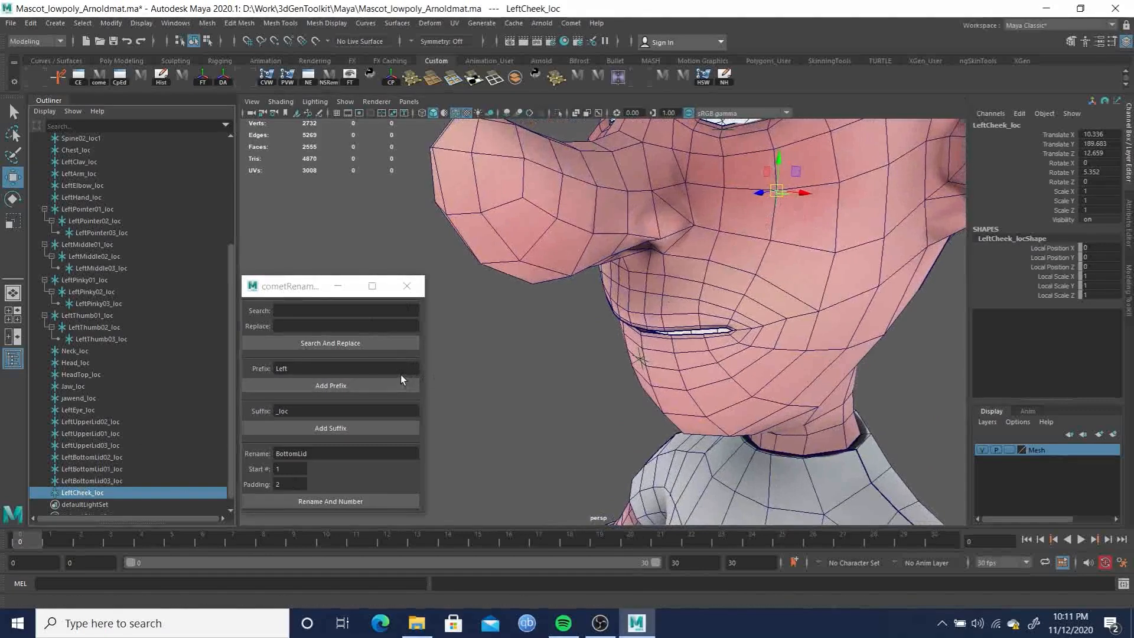
# Duplicate LeftCheek_loc, then rename and number the copy with the base name TopLip, start number 1 and padding 2
pyautogui.hotkey('ctrl', 'd')
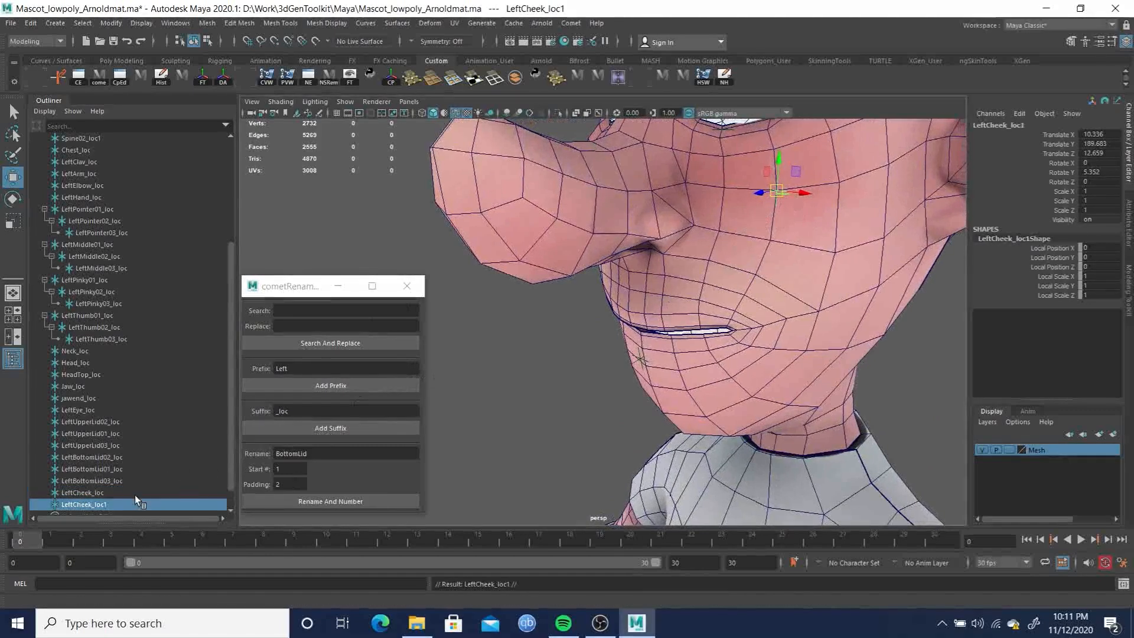
pyautogui.doubleClick(76, 505)
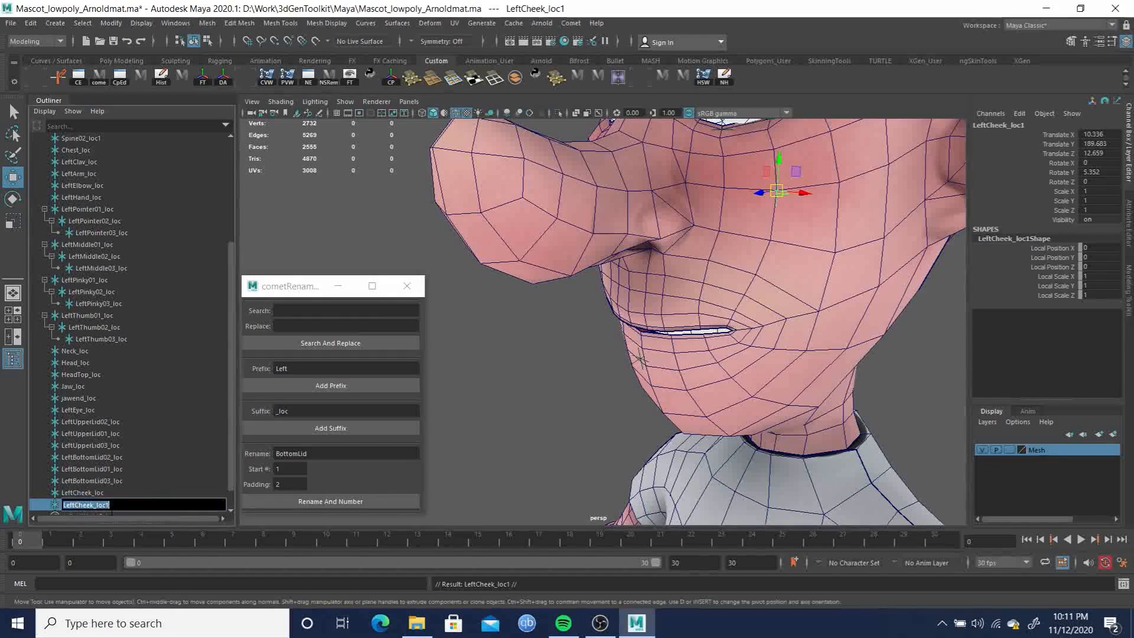
pyautogui.doubleClick(318, 454)
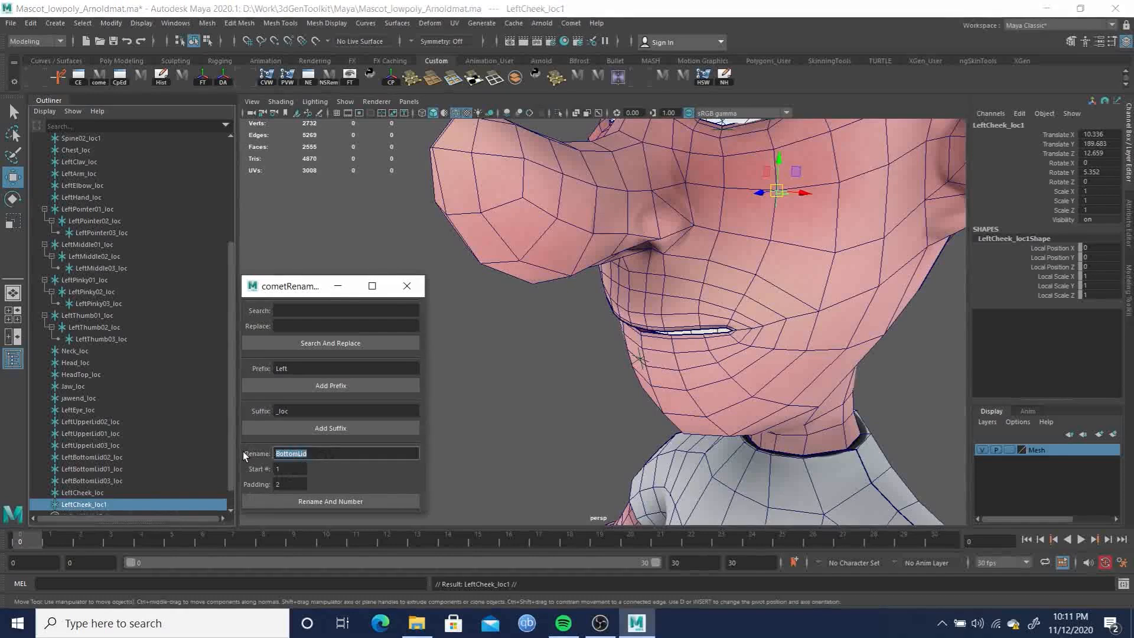
pyautogui.write('TopLip')
pyautogui.click(328, 501)
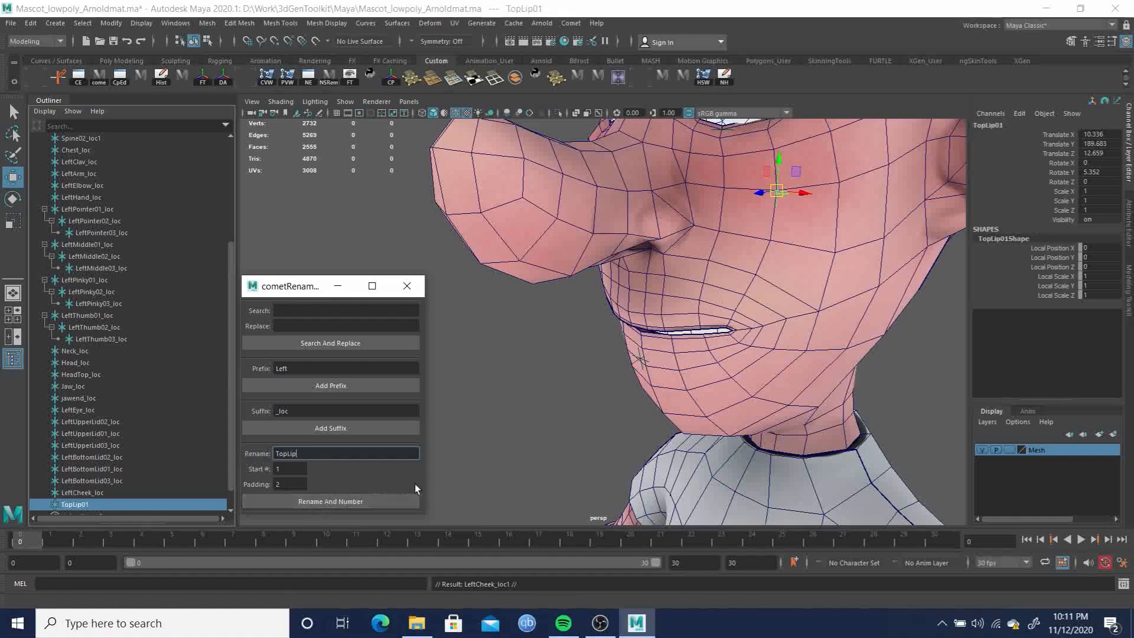
# Move the TopLip01 locator from the left cheek to the middle of the upper lip with vertex snapping
pyautogui.write('w')
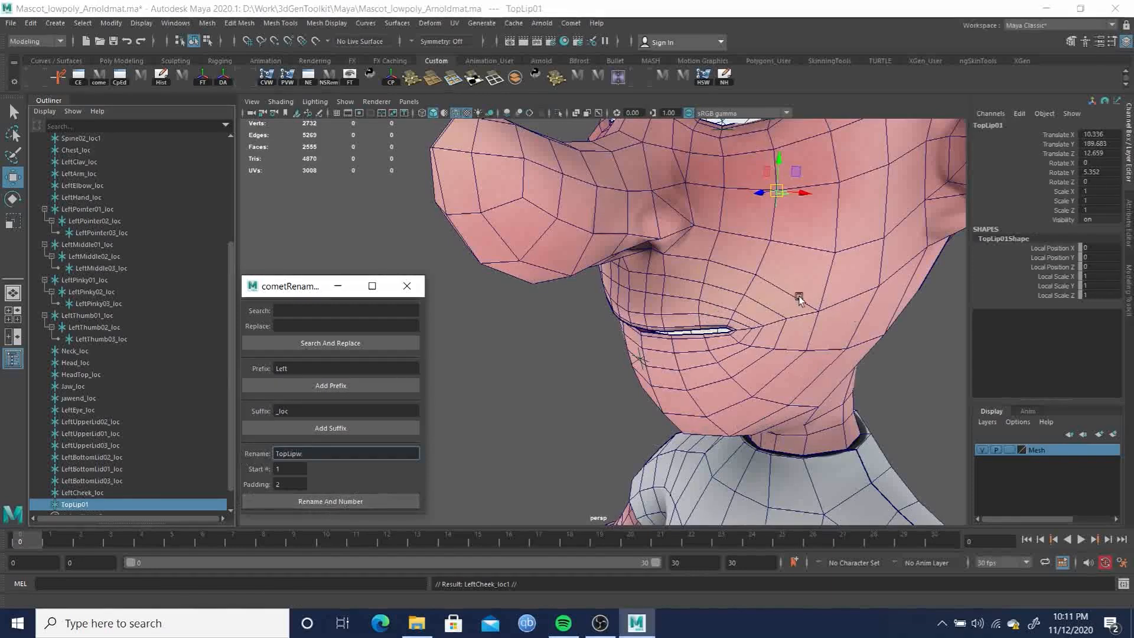
pyautogui.moveTo(710, 355); pyautogui.dragTo(708, 355, button='middle')
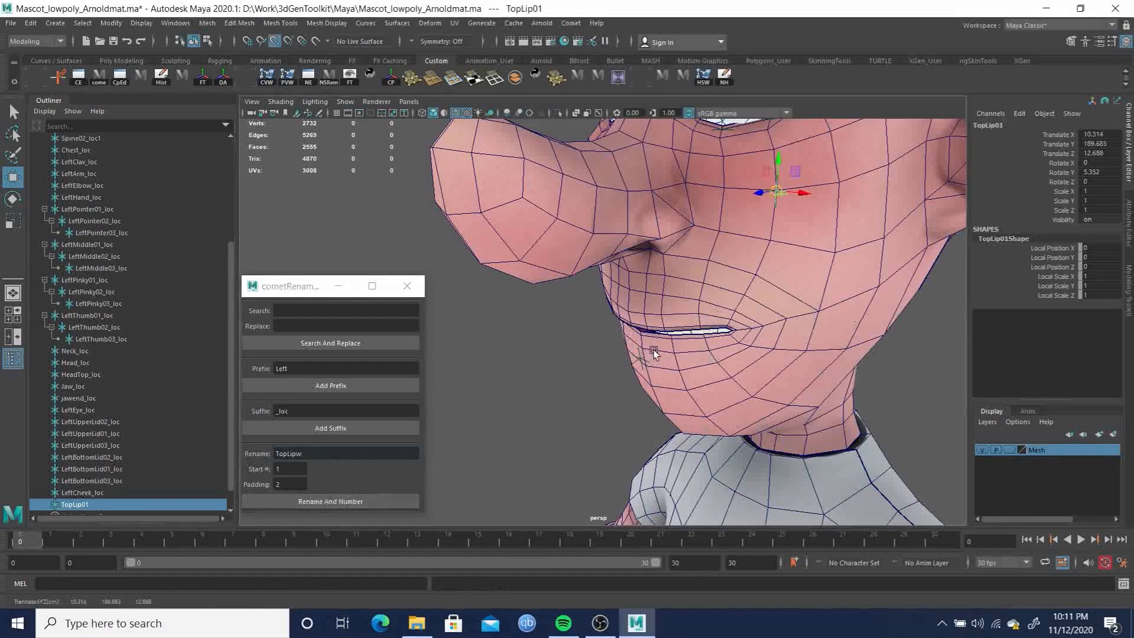
pyautogui.keyDown('alt'); pyautogui.moveTo(674, 358); pyautogui.dragTo(739, 248); pyautogui.keyUp('alt')
pyautogui.press('v')
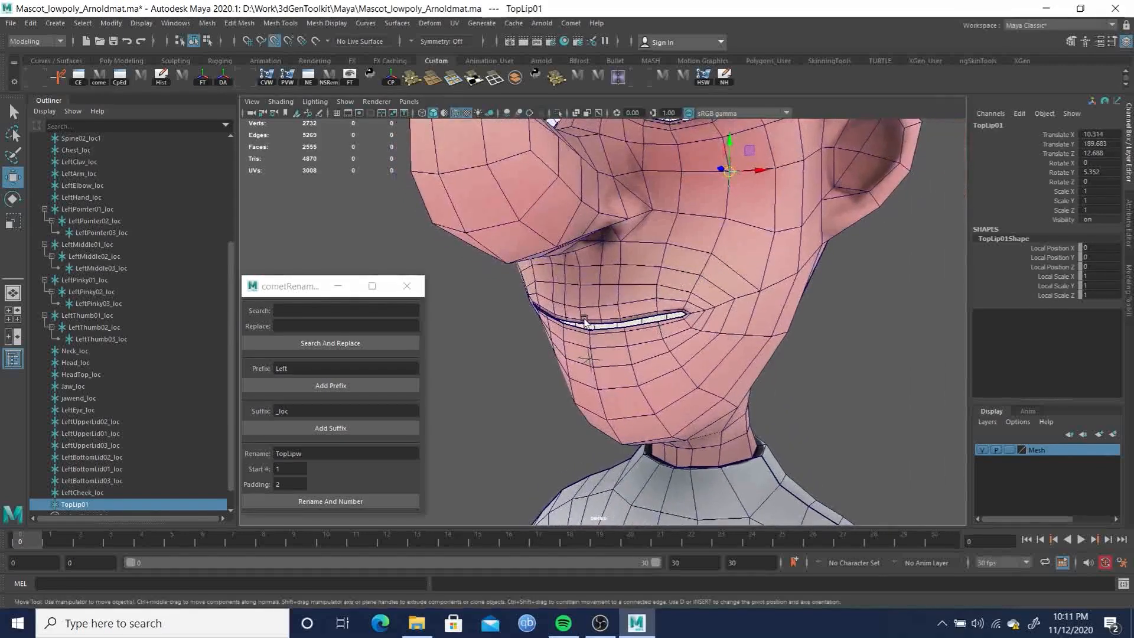
pyautogui.click(577, 307)
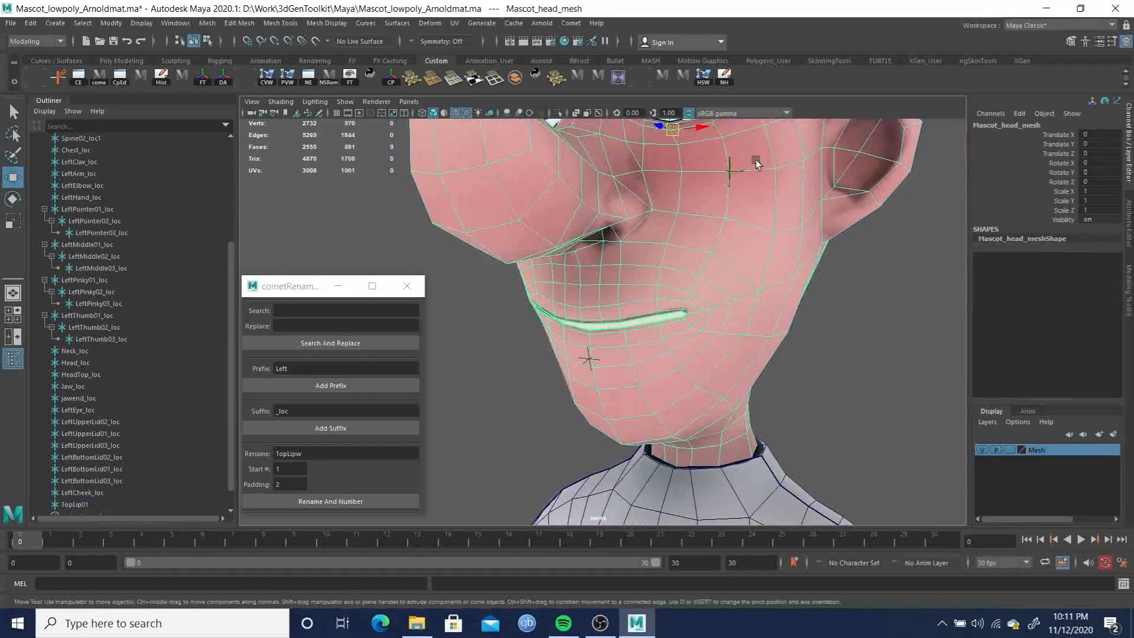
pyautogui.hotkey('ctrl', 'z')
pyautogui.moveTo(730, 173); pyautogui.dragTo(577, 306)
# Refine TopLip01's position on the centre line of the upper lip, at about (0, 179.5, 15.7)
pyautogui.keyDown('alt'); pyautogui.moveTo(551, 276); pyautogui.dragTo(697, 336, button='right'); pyautogui.keyUp('alt')
pyautogui.keyDown('alt'); pyautogui.moveTo(697, 336); pyautogui.dragTo(718, 320); pyautogui.keyUp('alt')
pyautogui.keyDown('alt'); pyautogui.moveTo(641, 312); pyautogui.dragTo(762, 311, button='middle'); pyautogui.keyUp('alt')
pyautogui.press('v')
pyautogui.moveTo(636, 301); pyautogui.dragTo(638, 332)
pyautogui.moveTo(738, 312)
pyautogui.keyDown('alt'); pyautogui.mouseDown()
pyautogui.moveTo(642, 312)
pyautogui.moveTo(735, 306)
pyautogui.mouseUp(); pyautogui.keyUp('alt')
pyautogui.moveTo(660, 308); pyautogui.dragTo(658, 293)
pyautogui.keyDown('alt'); pyautogui.moveTo(702, 327); pyautogui.dragTo(618, 291); pyautogui.keyUp('alt')
pyautogui.hotkey('ctrl', 'z')
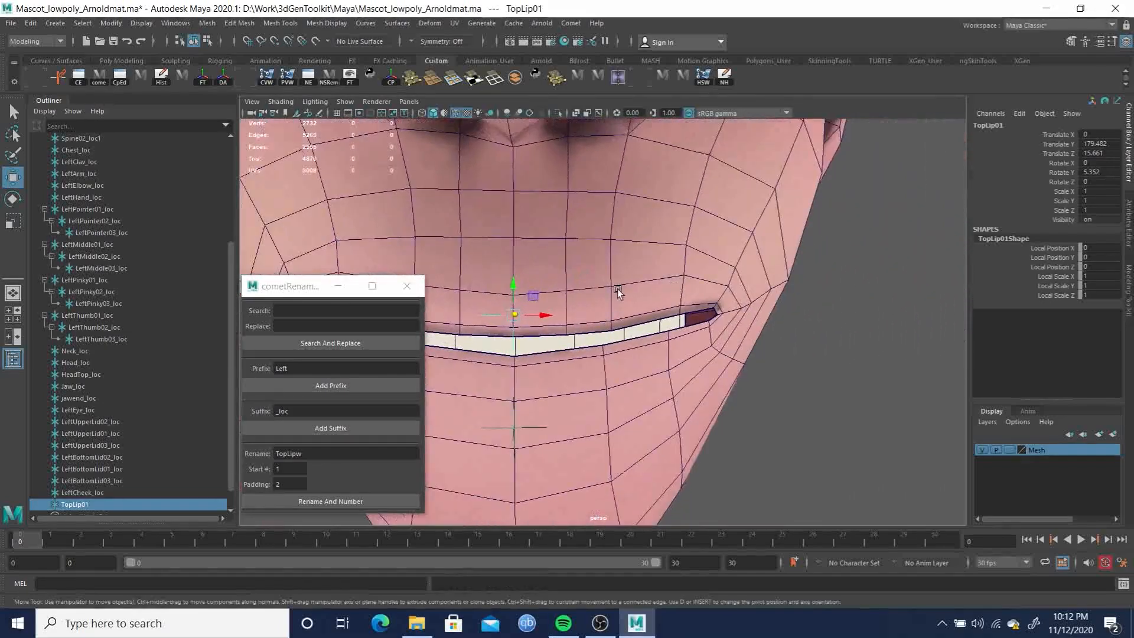
# Duplicate the TopLip01 locator and rename the copy LeftTopLip
pyautogui.hotkey('ctrl', 'd')
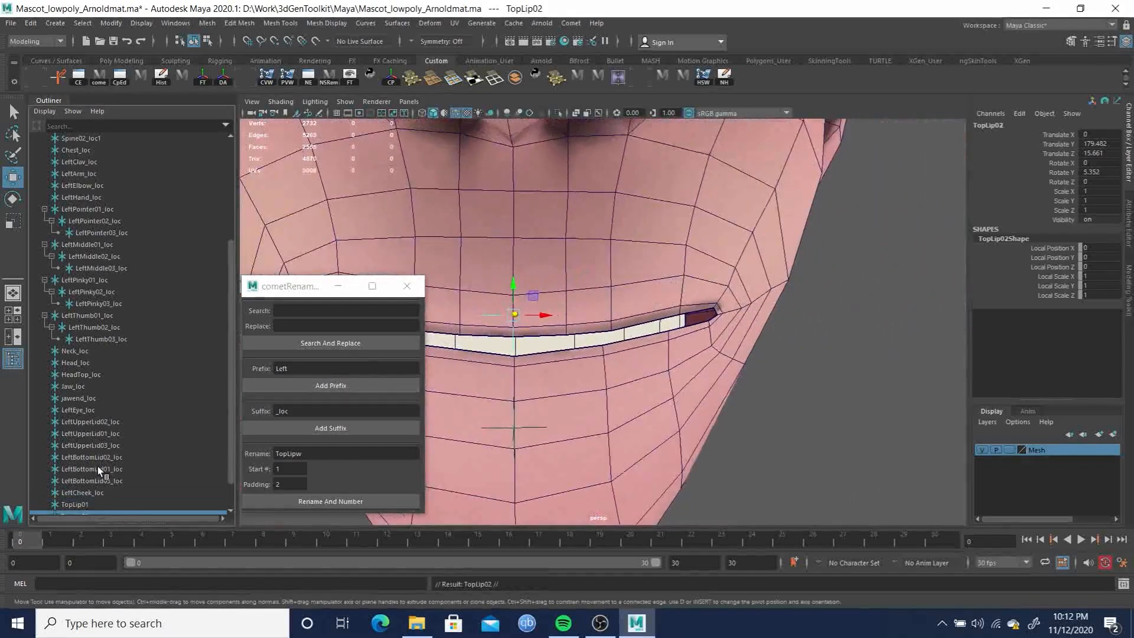
pyautogui.doubleClick(76, 481)
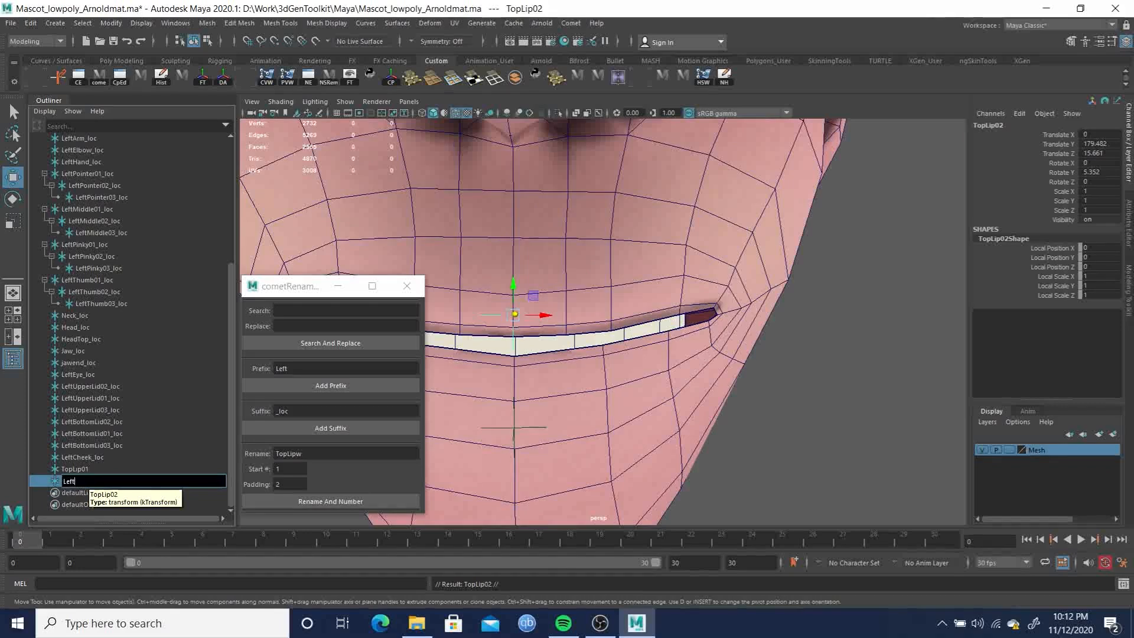
pyautogui.write('LeftTopLip')
pyautogui.press('Return')
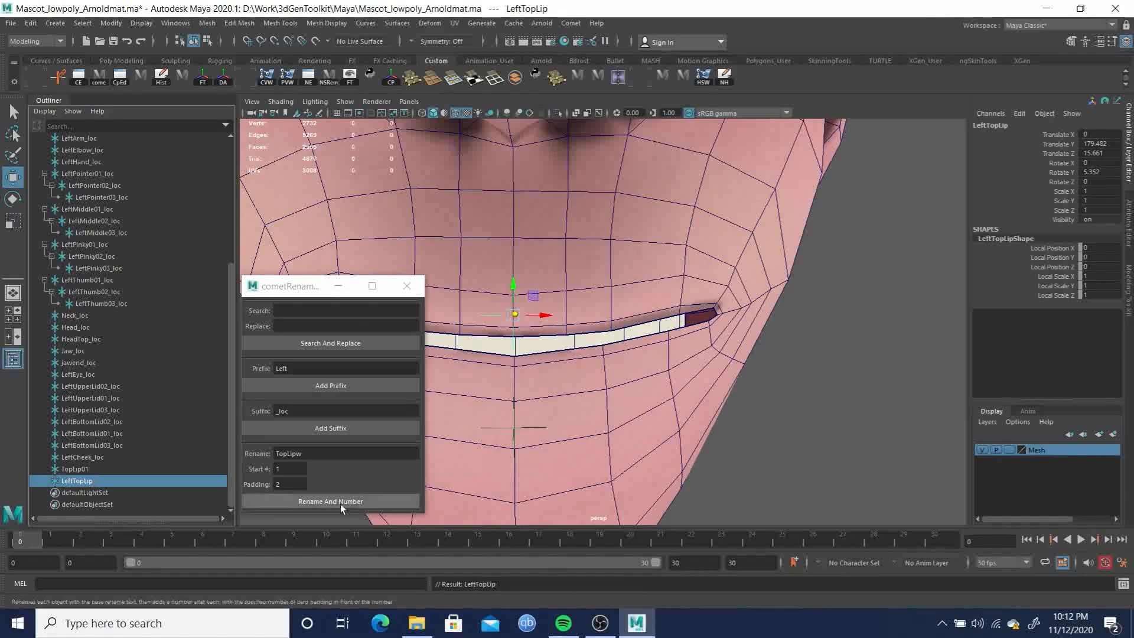
# Move the LeftTopLip locator from the lip's centre onto the left part of the upper lip, at about (3.6, 179.8, 14.9)
pyautogui.moveTo(533, 296); pyautogui.dragTo(679, 318)
pyautogui.press('v')
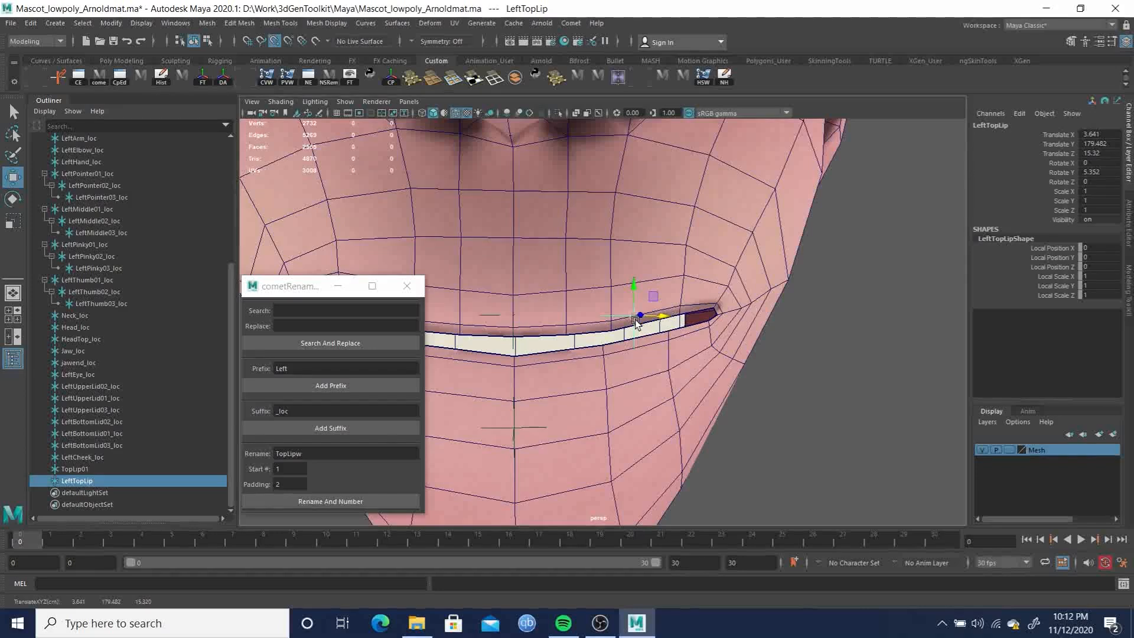
pyautogui.moveTo(572, 319); pyautogui.dragTo(657, 315)
pyautogui.moveTo(633, 293); pyautogui.dragTo(681, 285)
# Duplicate the LeftTopLip locator and rename the copy LeftCorner
pyautogui.hotkey('ctrl', 'd')
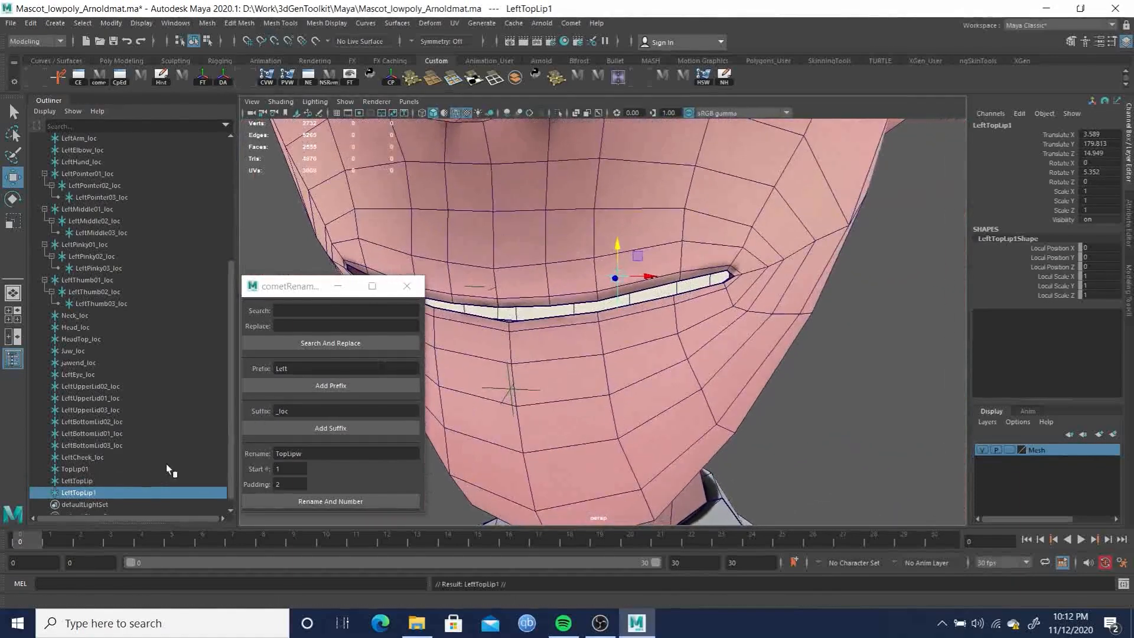
pyautogui.doubleClick(70, 492)
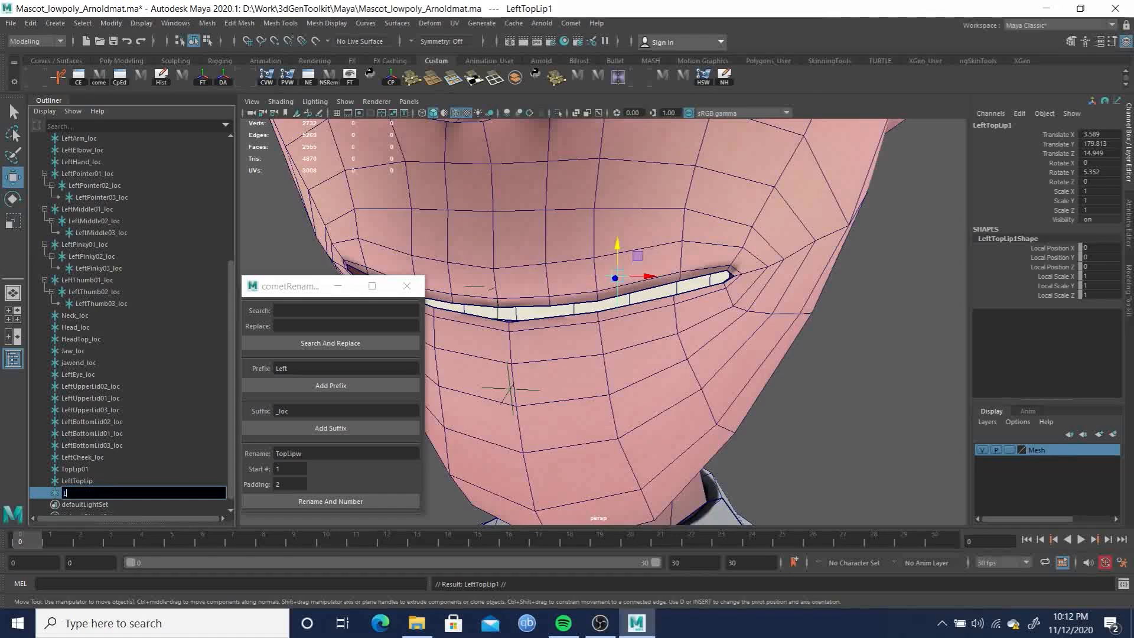
pyautogui.write('LeftCorner')
pyautogui.press('Return')
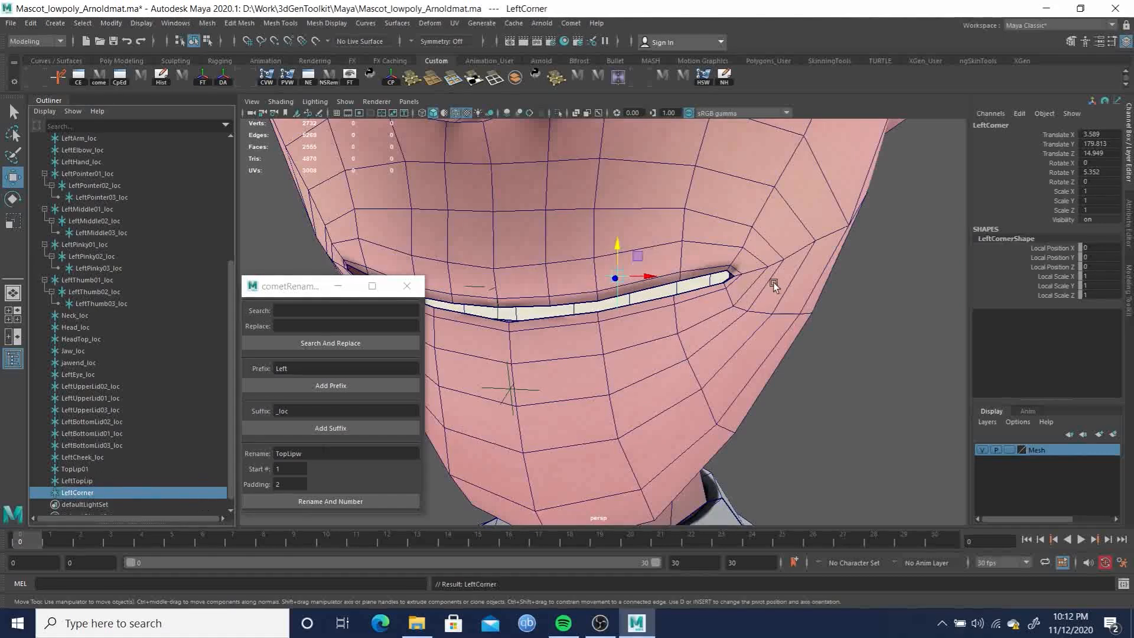
# Move LeftCorner to the left corner of the mouth with vertex snapping, at about (7.3, 179.7, 12.0)
pyautogui.press('v')
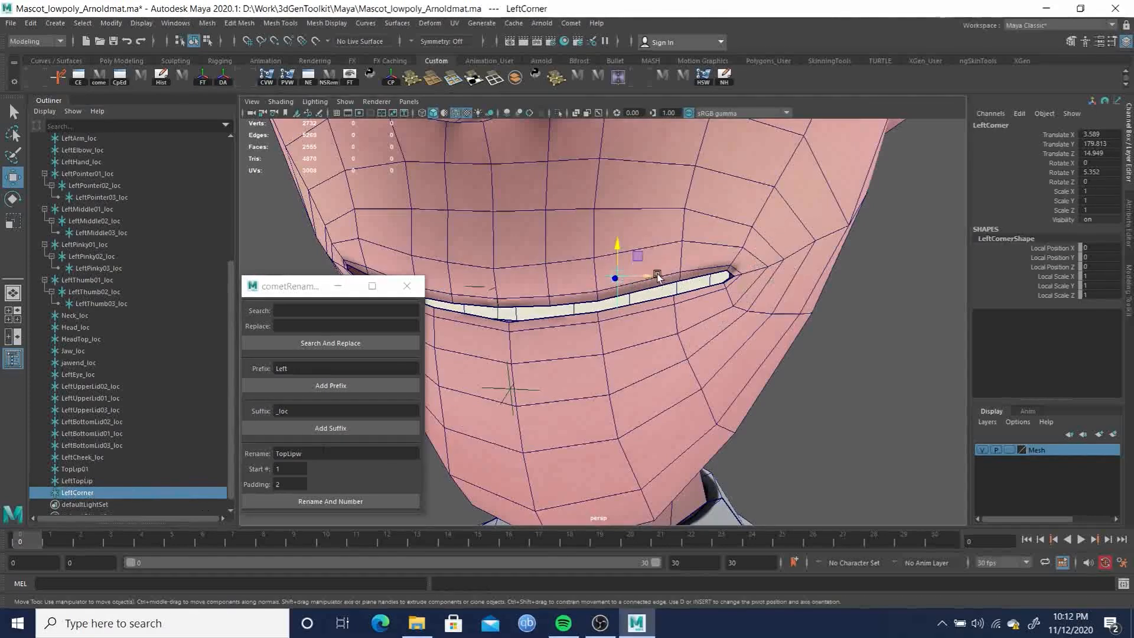
pyautogui.moveTo(616, 278); pyautogui.dragTo(769, 314)
pyautogui.moveTo(868, 298); pyautogui.dragTo(762, 292)
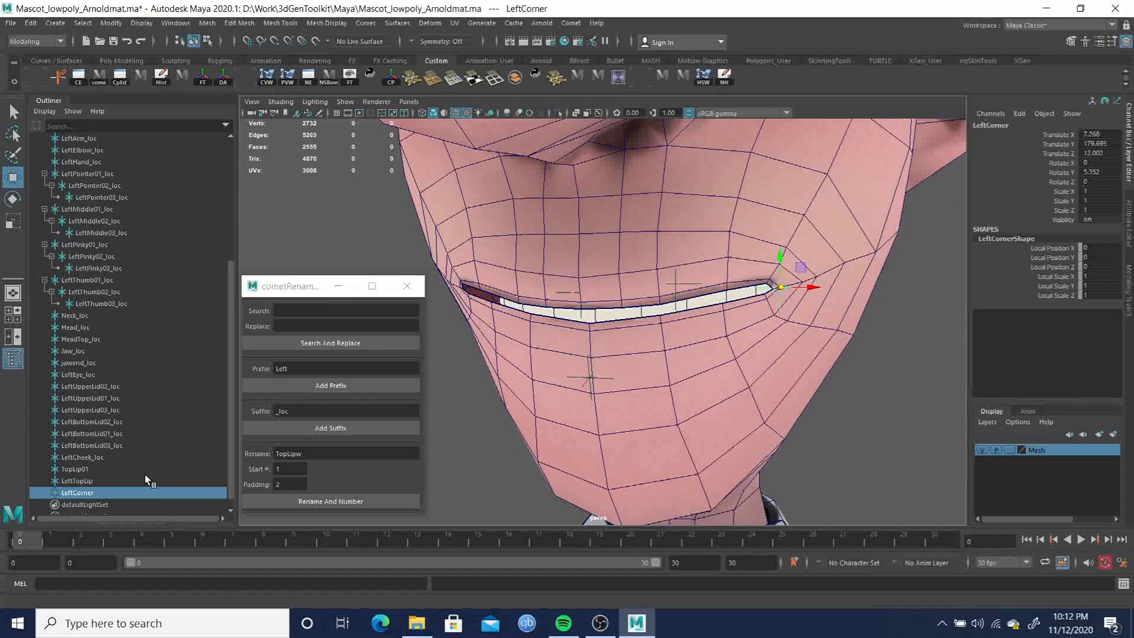
# Duplicate LeftCorner, snap the copy onto the left lower lip at about (3.4, 178.0, 14.0), and rename it LeftLowerLip
pyautogui.hotkey('ctrl', 'd')
pyautogui.press('v')
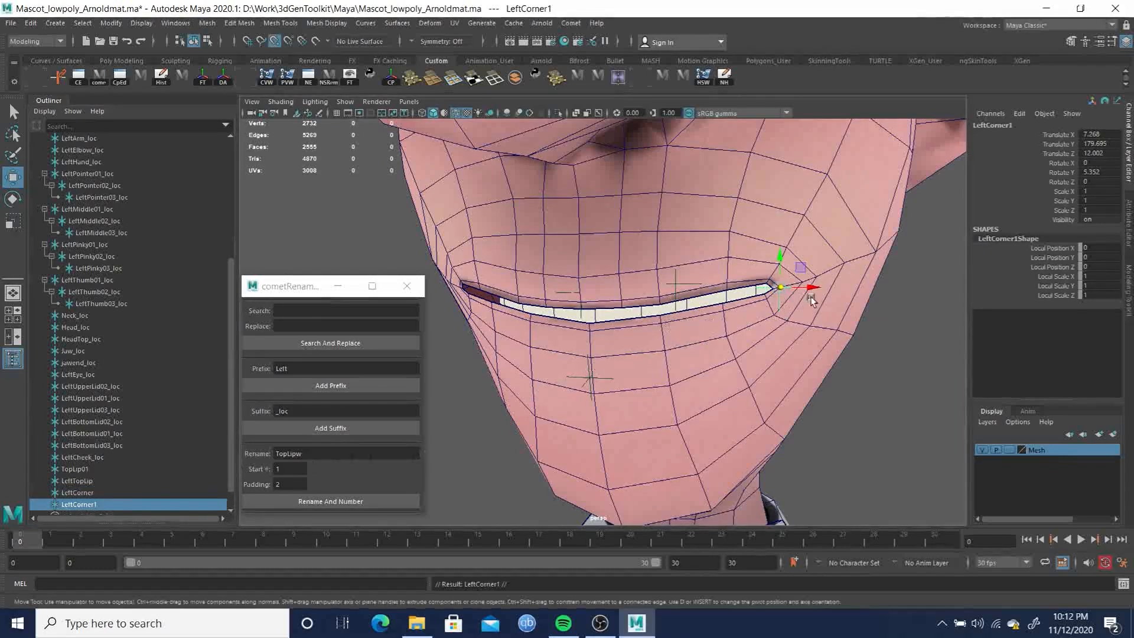
pyautogui.moveTo(781, 288); pyautogui.dragTo(707, 320)
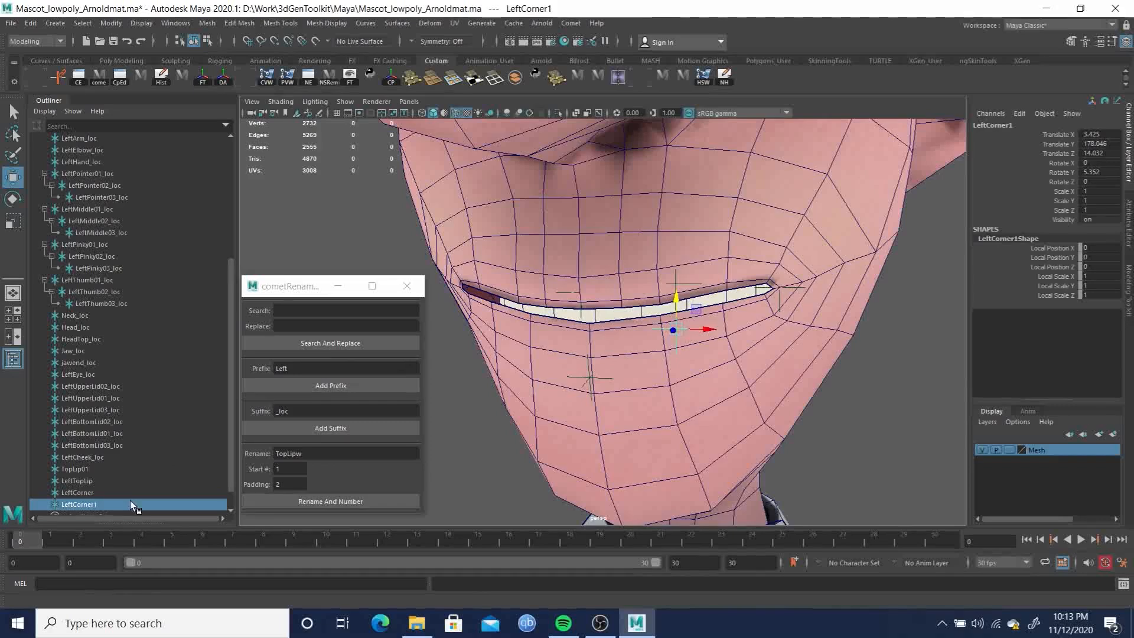
pyautogui.doubleClick(82, 504)
pyautogui.write('LeftLoverLip')
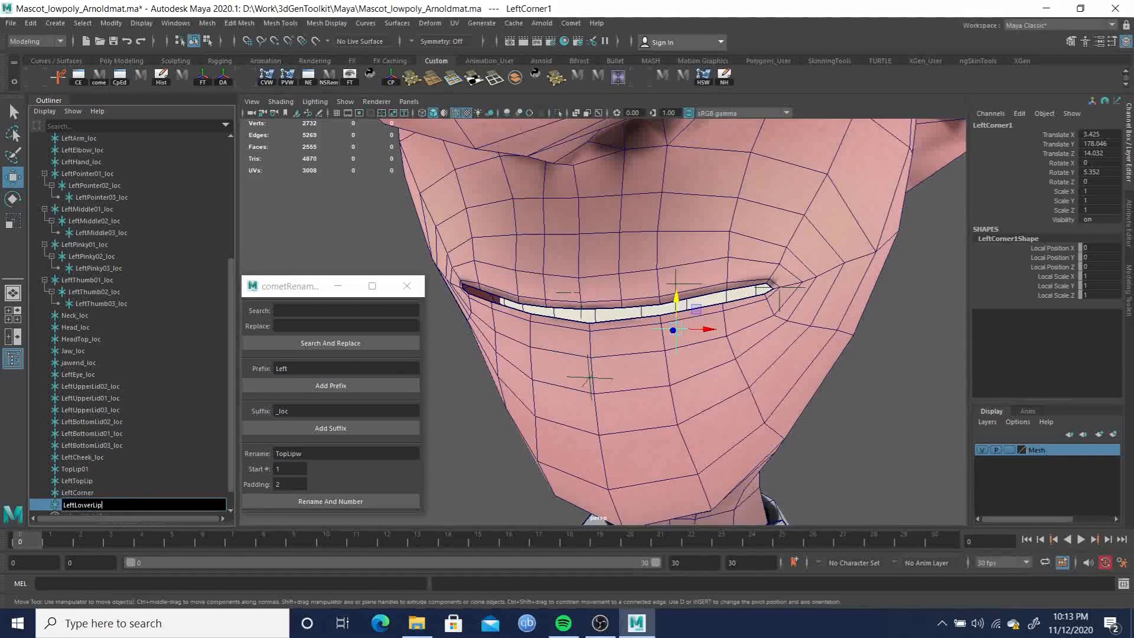
pyautogui.press('Return')
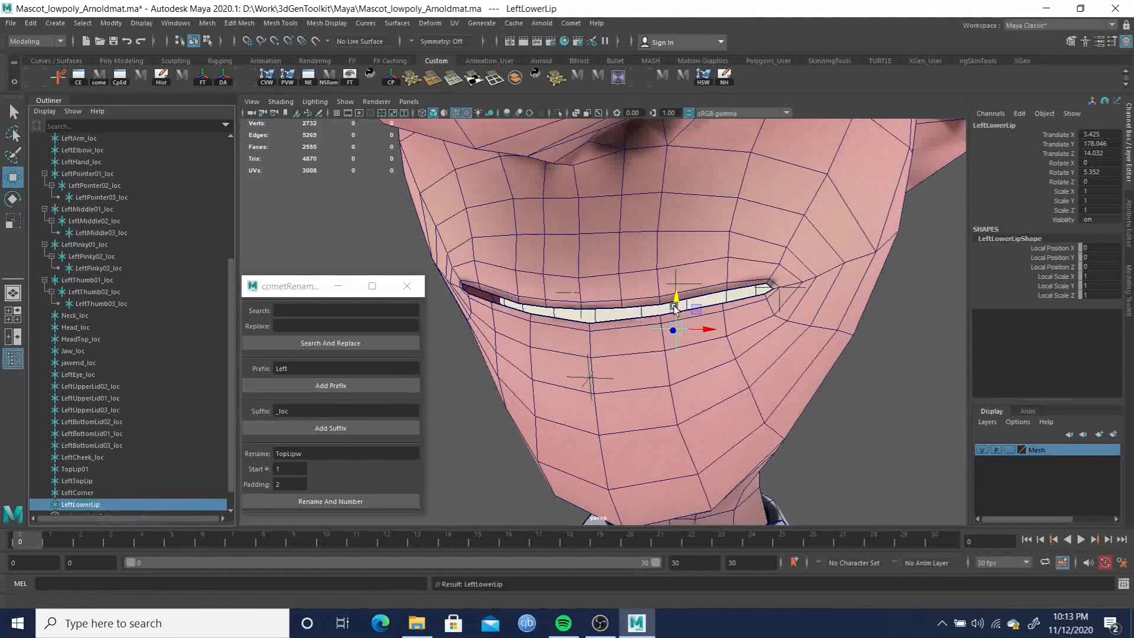
# Duplicate LeftLowerLip, snap the copy to the lower lip's centre at about (0, 177.9, 14.6), and rename it BottomLip
pyautogui.hotkey('ctrl', 'd')
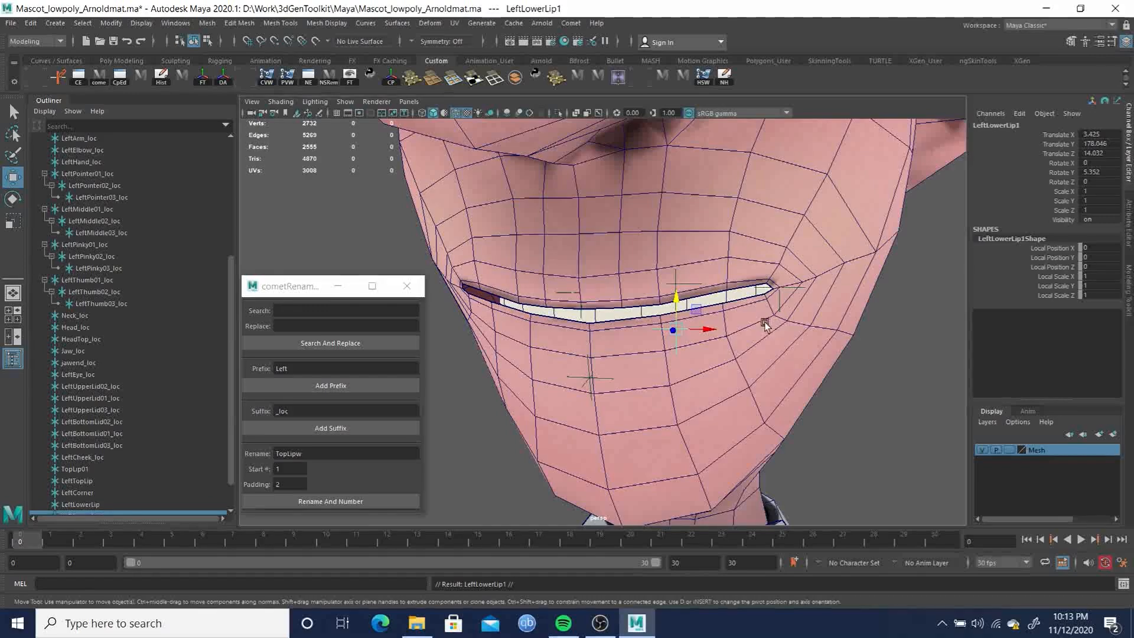
pyautogui.moveTo(674, 329); pyautogui.dragTo(590, 335)
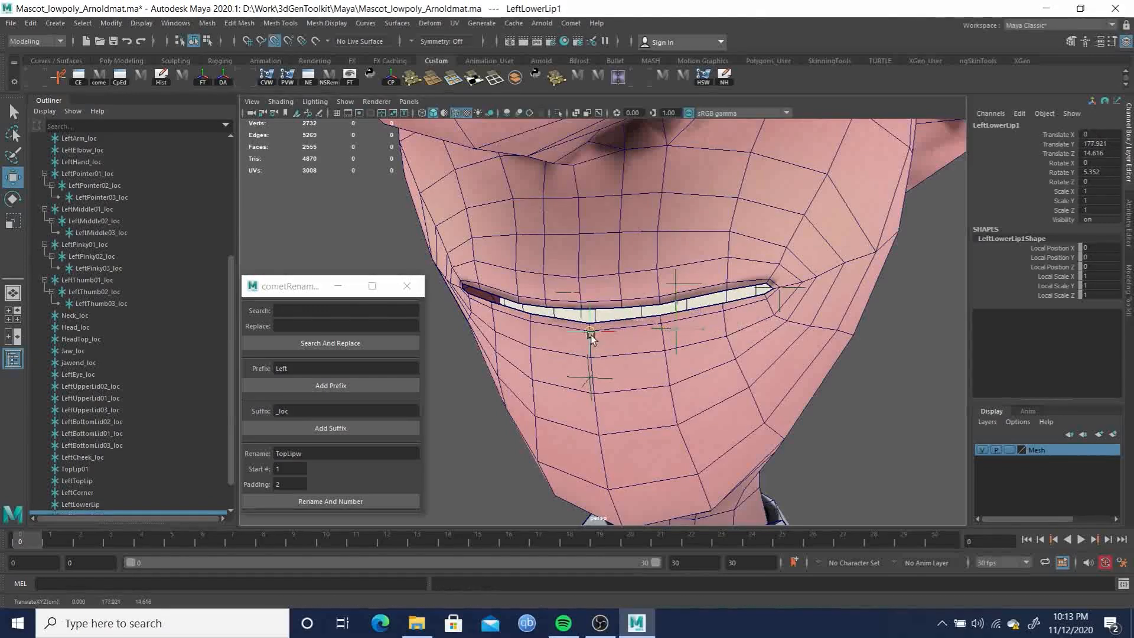
pyautogui.keyDown('alt'); pyautogui.moveTo(678, 366); pyautogui.dragTo(539, 371); pyautogui.keyUp('alt')
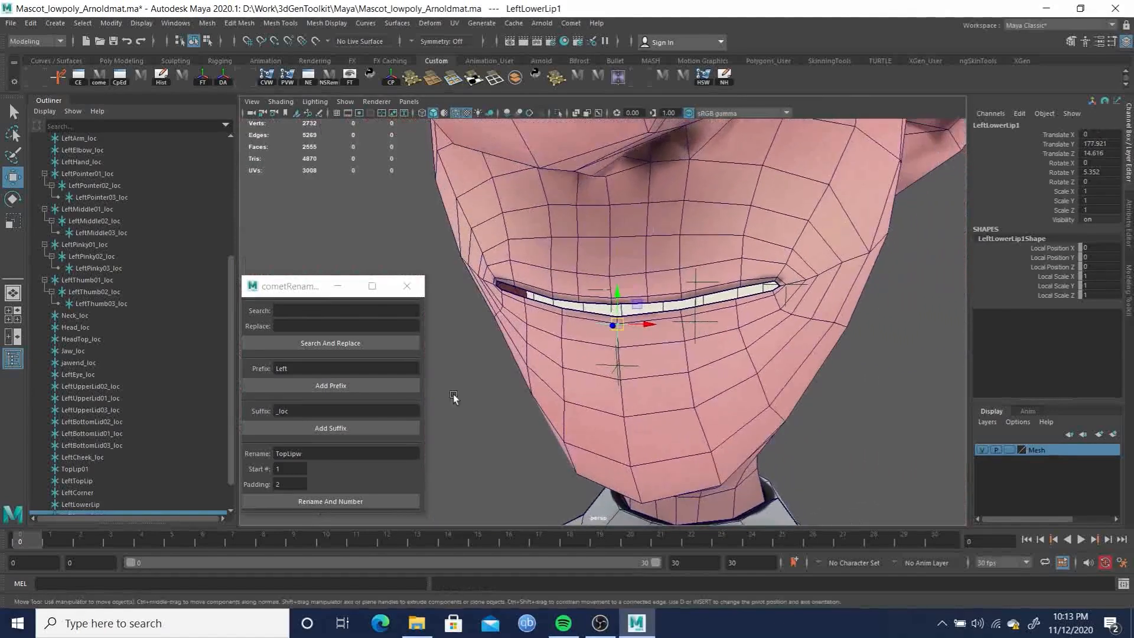
pyautogui.scroll(-1, 87, 512)
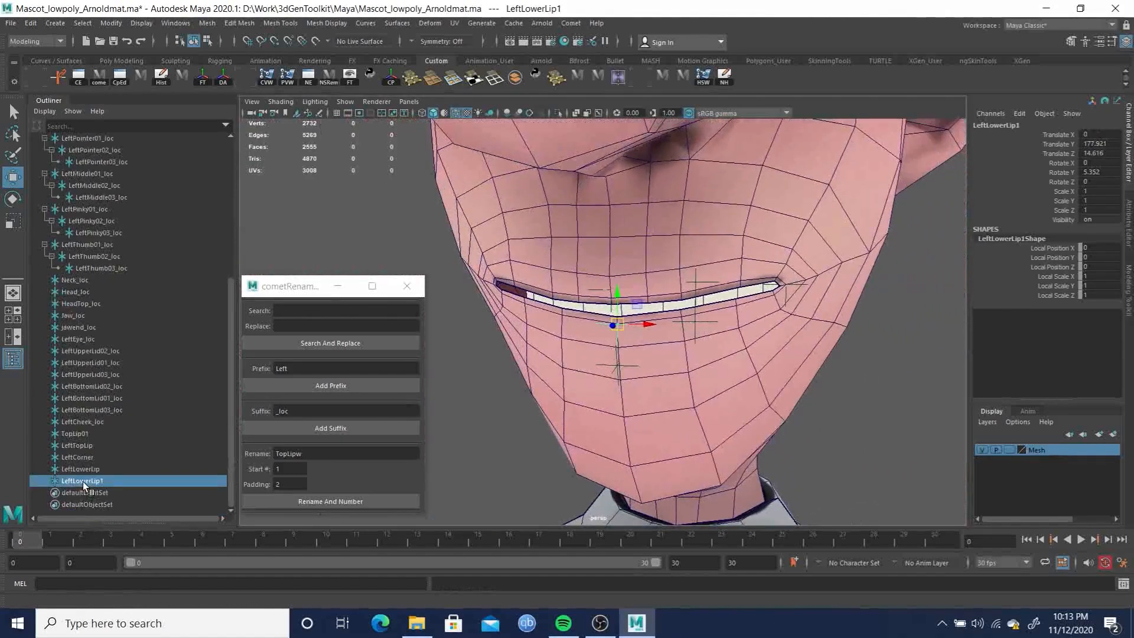
pyautogui.doubleClick(82, 481)
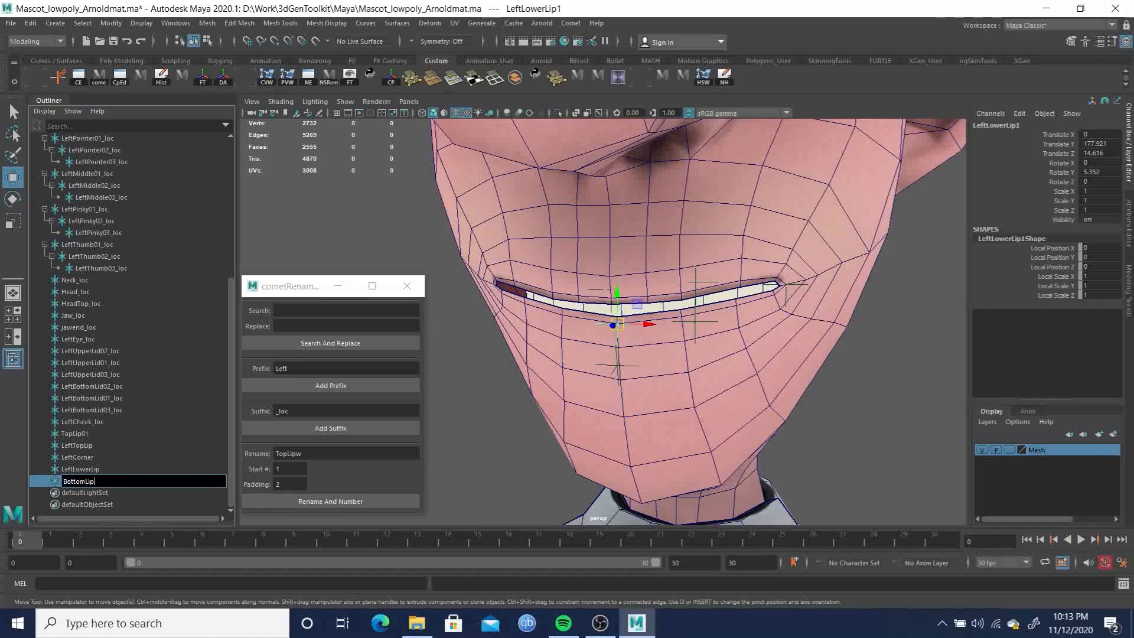
pyautogui.write('BottomLip')
pyautogui.press('Return')
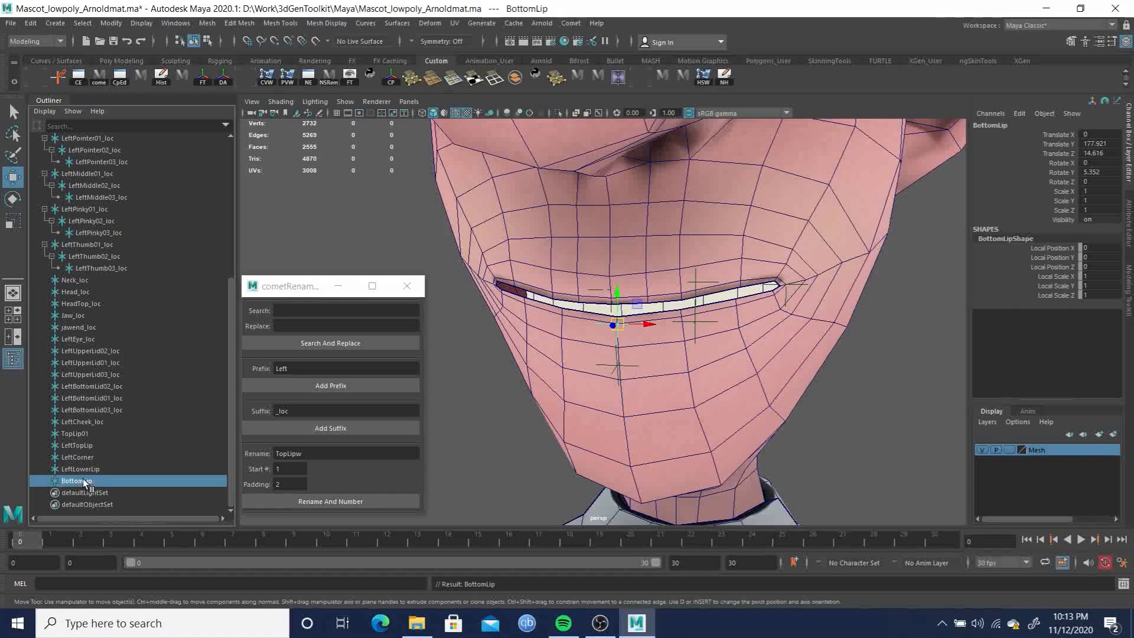
# Add the suffix _loc to the five mouth locators from TopLip01 through BottomLip
pyautogui.click(82, 433)
pyautogui.keyDown('shift'); pyautogui.click(78, 480); pyautogui.keyUp('shift')
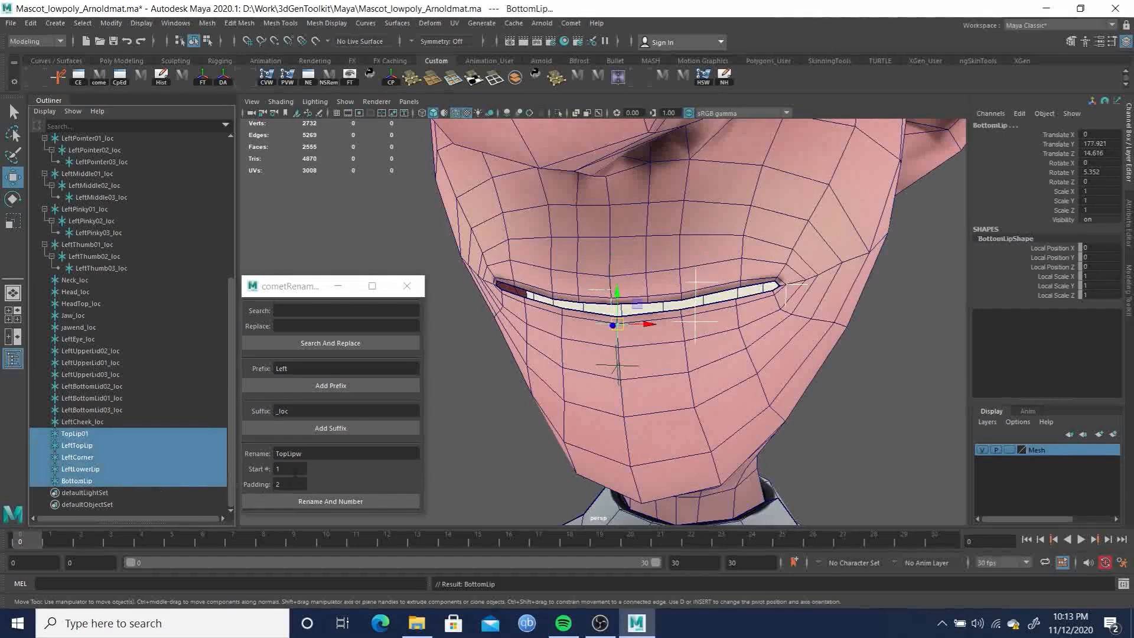
pyautogui.click(327, 428)
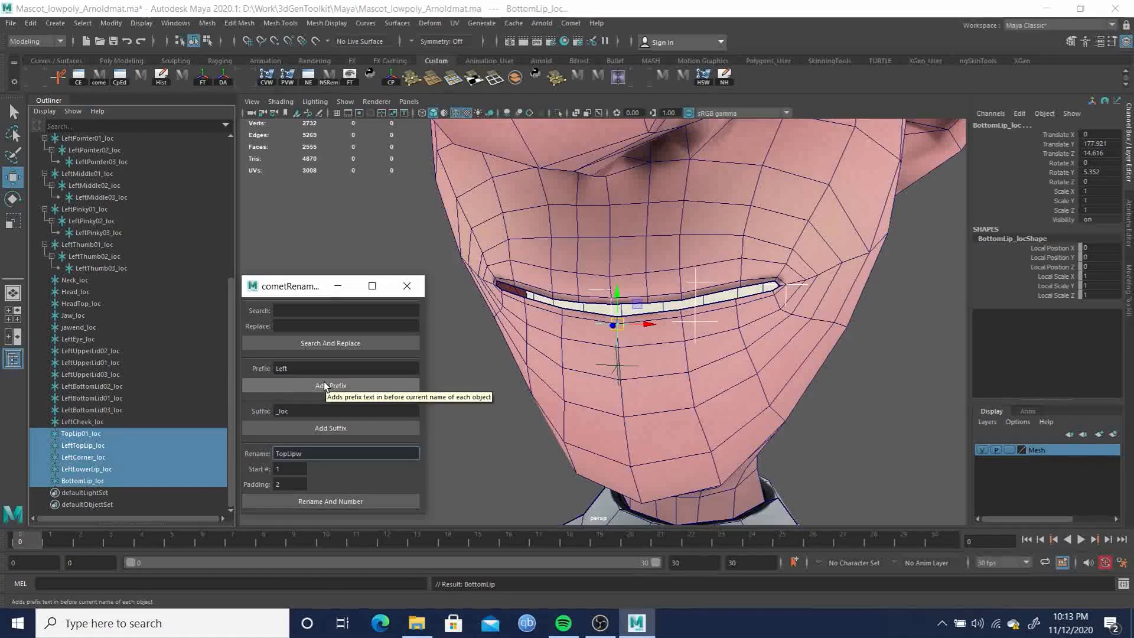
# Duplicate LeftUpperLid02_loc and move the copy to the inner end of the left eyebrow, at about (2.8, 204.0, 14.7)
pyautogui.keyDown('alt'); pyautogui.moveTo(786, 343); pyautogui.dragTo(685, 372); pyautogui.keyUp('alt')
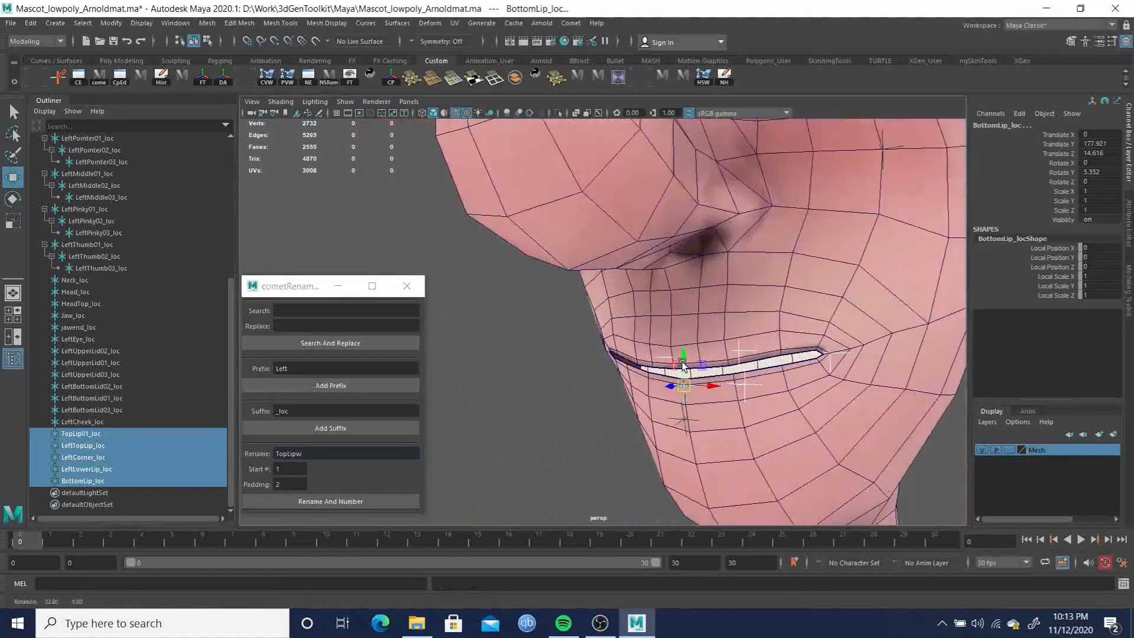
pyautogui.keyDown('alt'); pyautogui.moveTo(828, 282); pyautogui.dragTo(799, 452, button='middle'); pyautogui.keyUp('alt')
pyautogui.keyDown('alt'); pyautogui.moveTo(732, 390); pyautogui.dragTo(604, 295, button='right'); pyautogui.keyUp('alt')
pyautogui.keyDown('alt'); pyautogui.moveTo(604, 294); pyautogui.dragTo(636, 318); pyautogui.keyUp('alt')
pyautogui.keyDown('alt'); pyautogui.moveTo(635, 318); pyautogui.dragTo(753, 289, button='right'); pyautogui.keyUp('alt')
pyautogui.keyDown('alt'); pyautogui.moveTo(753, 289); pyautogui.dragTo(724, 398, button='middle'); pyautogui.keyUp('alt')
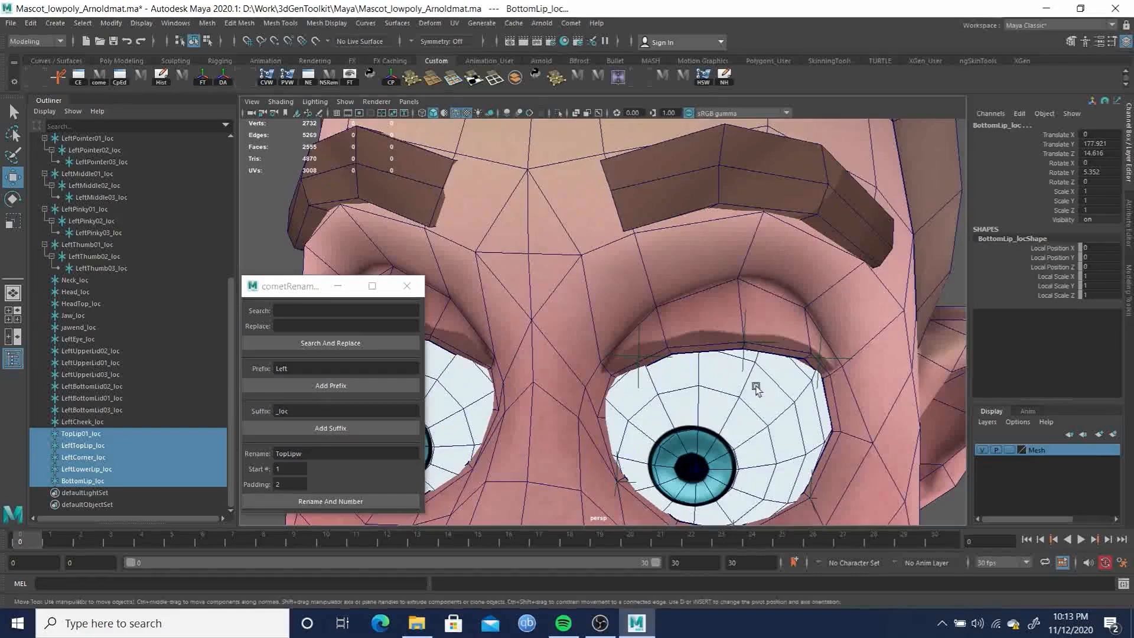
pyautogui.keyDown('alt'); pyautogui.moveTo(724, 397); pyautogui.dragTo(723, 356, button='right'); pyautogui.keyUp('alt')
pyautogui.click(714, 326)
pyautogui.keyDown('alt'); pyautogui.moveTo(767, 359); pyautogui.dragTo(748, 350); pyautogui.keyUp('alt')
pyautogui.keyDown('alt'); pyautogui.moveTo(707, 313); pyautogui.dragTo(621, 333, button='middle'); pyautogui.keyUp('alt')
pyautogui.keyDown('alt'); pyautogui.moveTo(671, 339); pyautogui.dragTo(703, 360, button='right'); pyautogui.keyUp('alt')
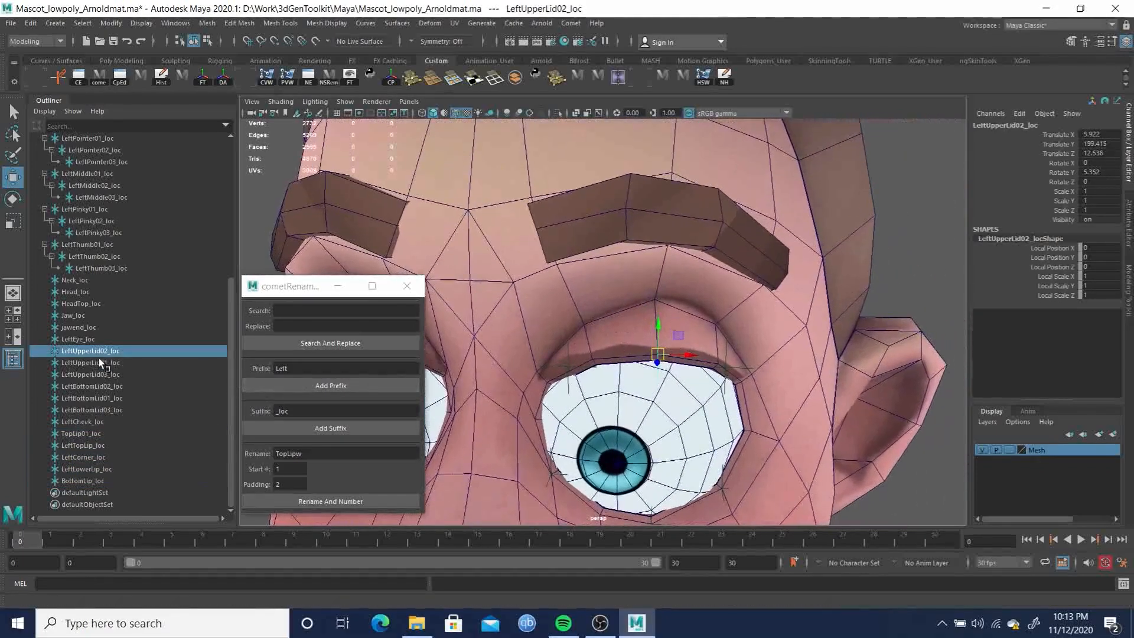
pyautogui.hotkey('ctrl', 'd')
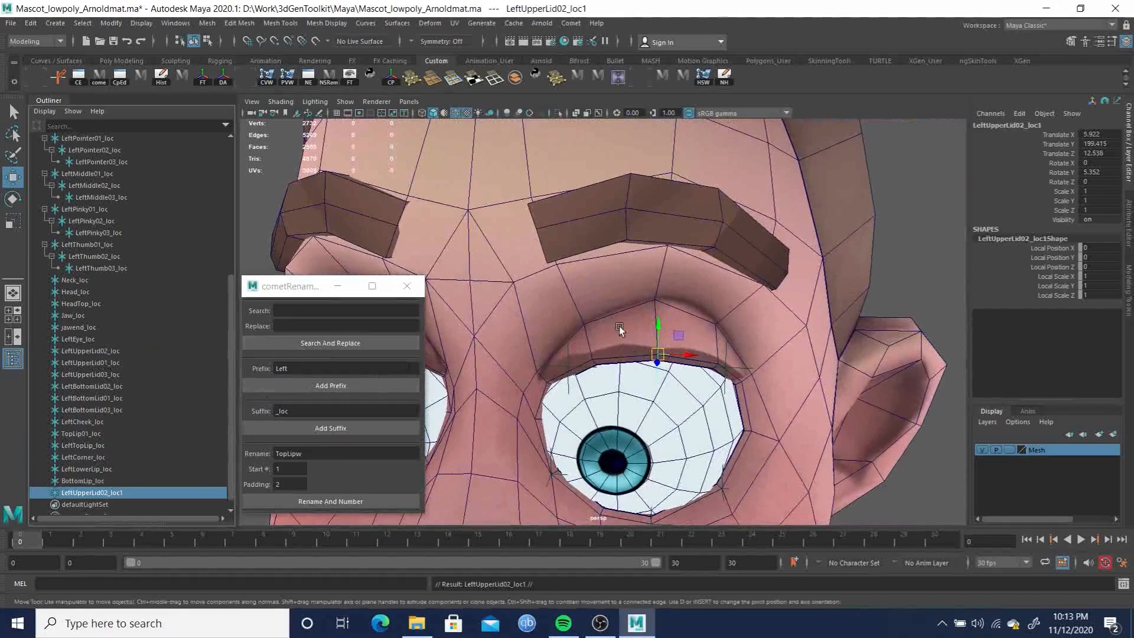
pyautogui.press('v')
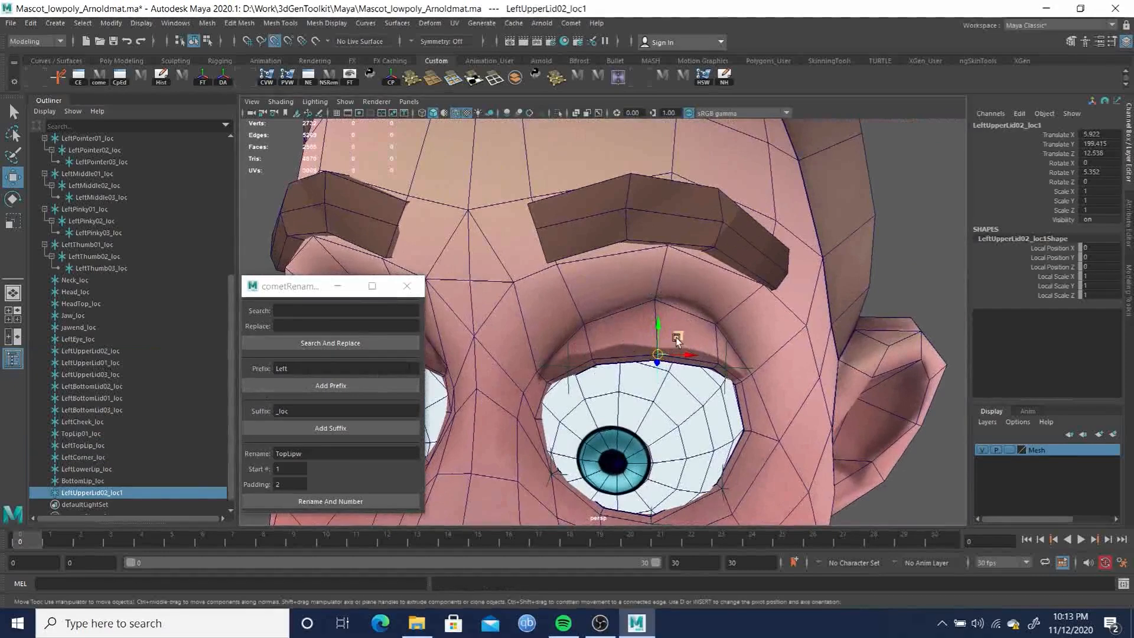
pyautogui.moveTo(658, 355); pyautogui.dragTo(539, 225)
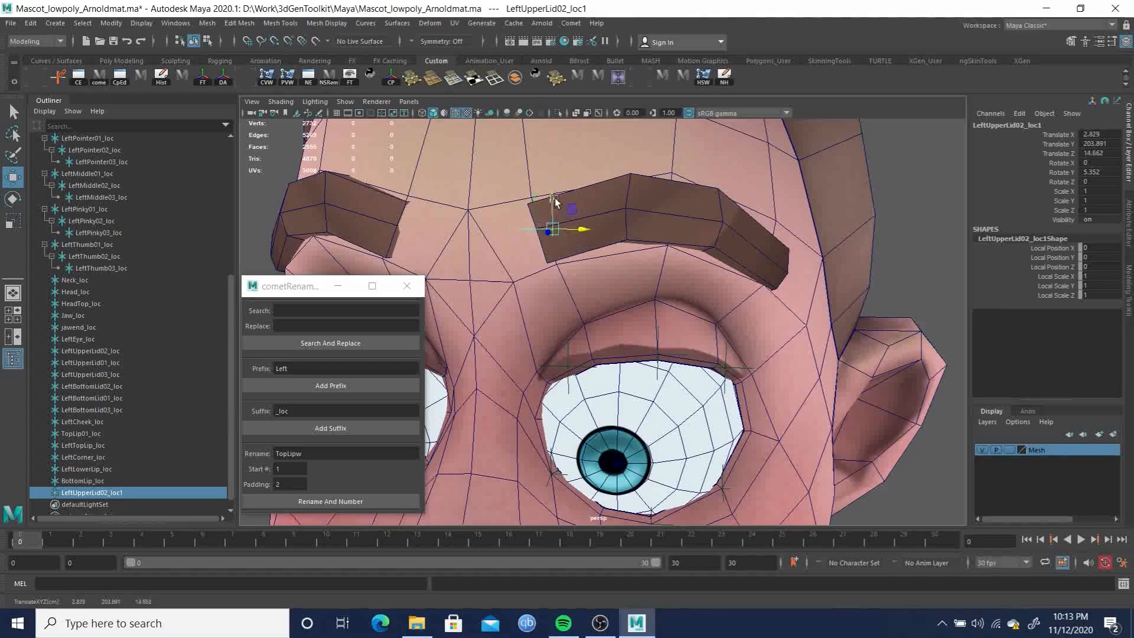
pyautogui.keyDown('alt'); pyautogui.moveTo(742, 279); pyautogui.dragTo(674, 260); pyautogui.keyUp('alt')
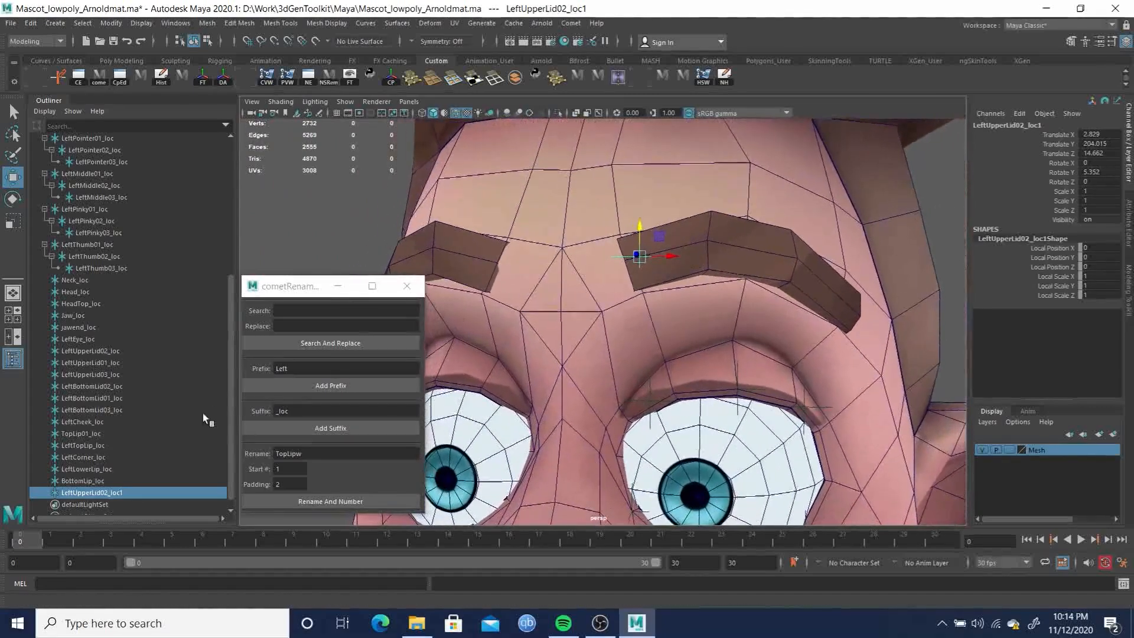
# Rename the locator at the inner end of the left eyebrow as Brow01
pyautogui.doubleClick(86, 492)
pyautogui.write('B')
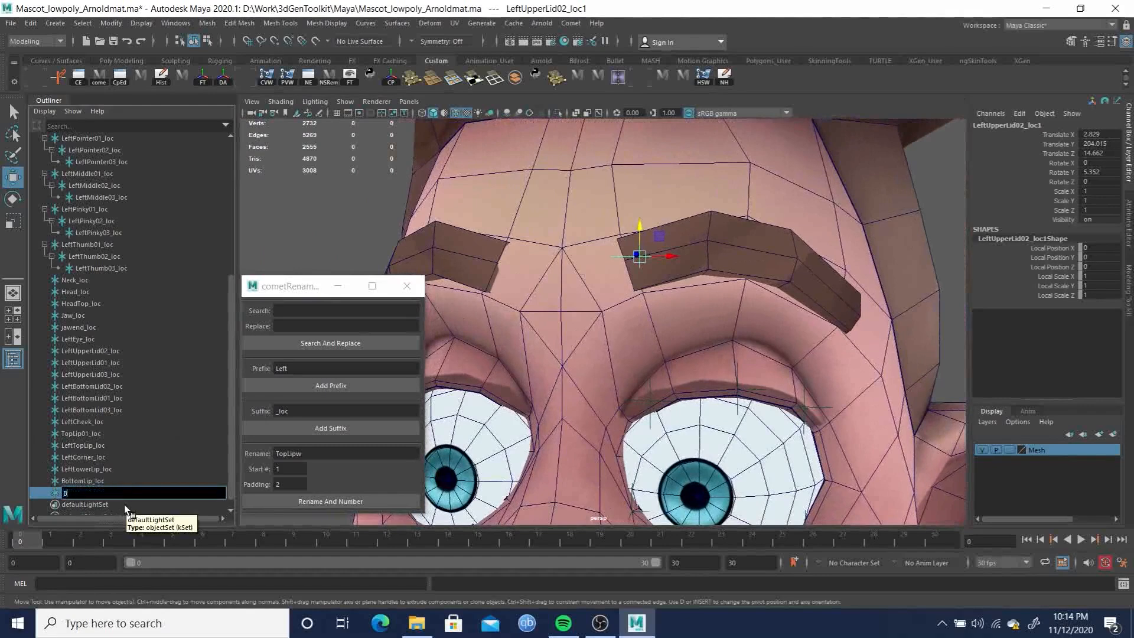
pyautogui.write('row01')
pyautogui.press('Return')
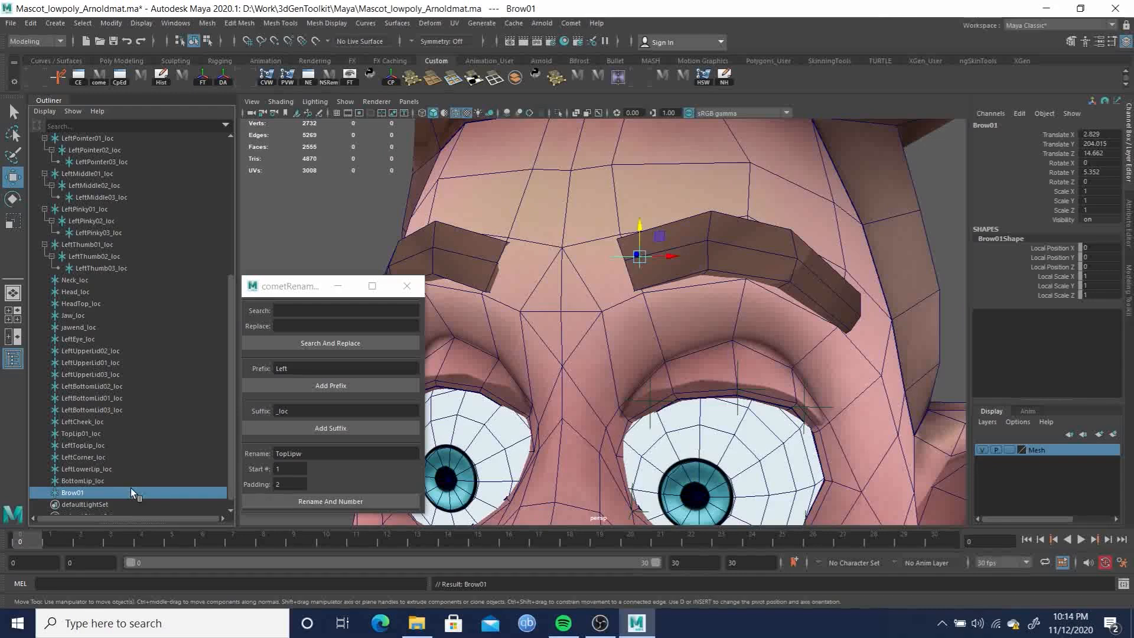
# Duplicate Brow01 and move the copy to the middle of the left eyebrow, at about (6.5, 204.3, 13.6)
pyautogui.hotkey('ctrl', 'd')
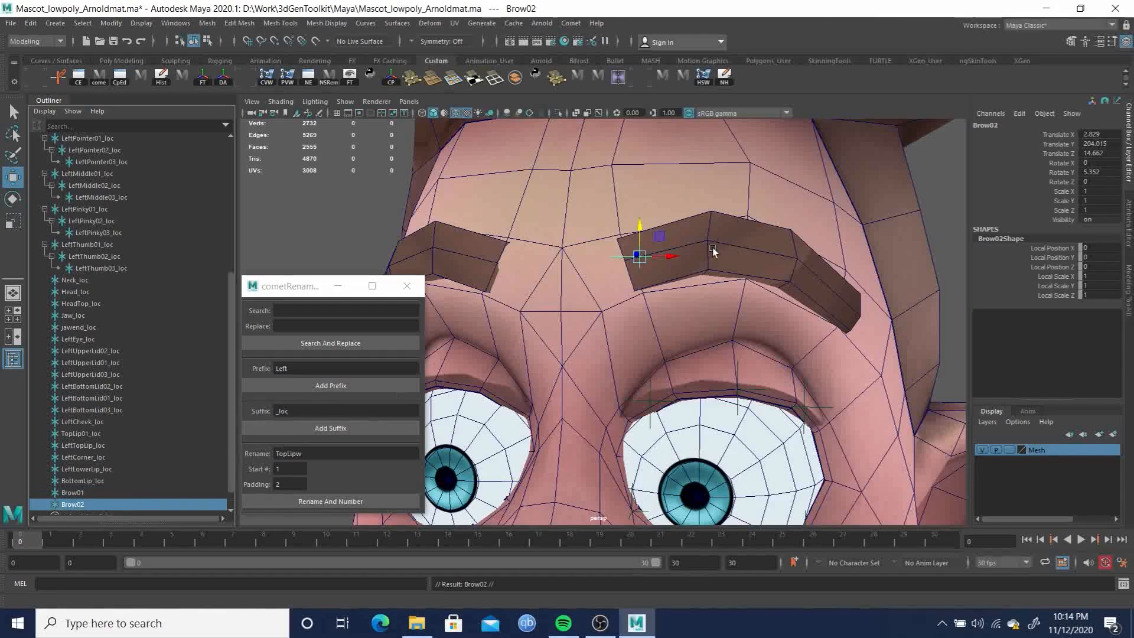
pyautogui.moveTo(640, 256); pyautogui.dragTo(759, 218)
pyautogui.keyDown('alt'); pyautogui.moveTo(810, 276); pyautogui.dragTo(727, 294); pyautogui.keyUp('alt')
pyautogui.keyDown('alt'); pyautogui.moveTo(708, 289); pyautogui.dragTo(668, 273); pyautogui.keyUp('alt')
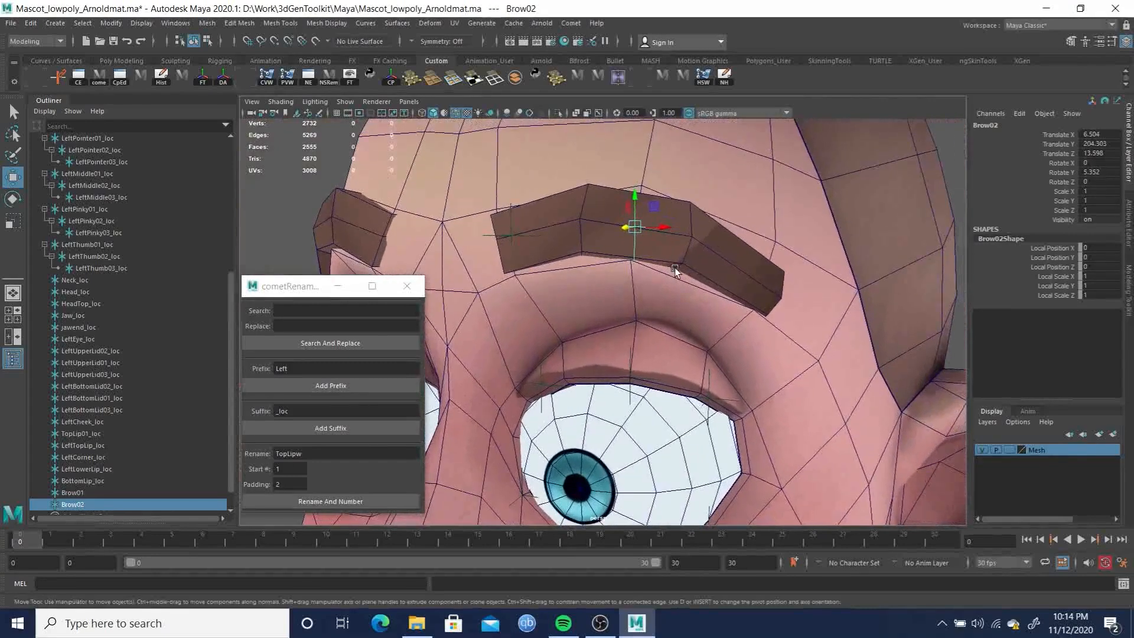
# Duplicate Brow02 and move the copy to the outer tip of the left eyebrow with vertex snapping, at about (10.2, 202.0, 10.3)
pyautogui.hotkey('ctrl', 'd')
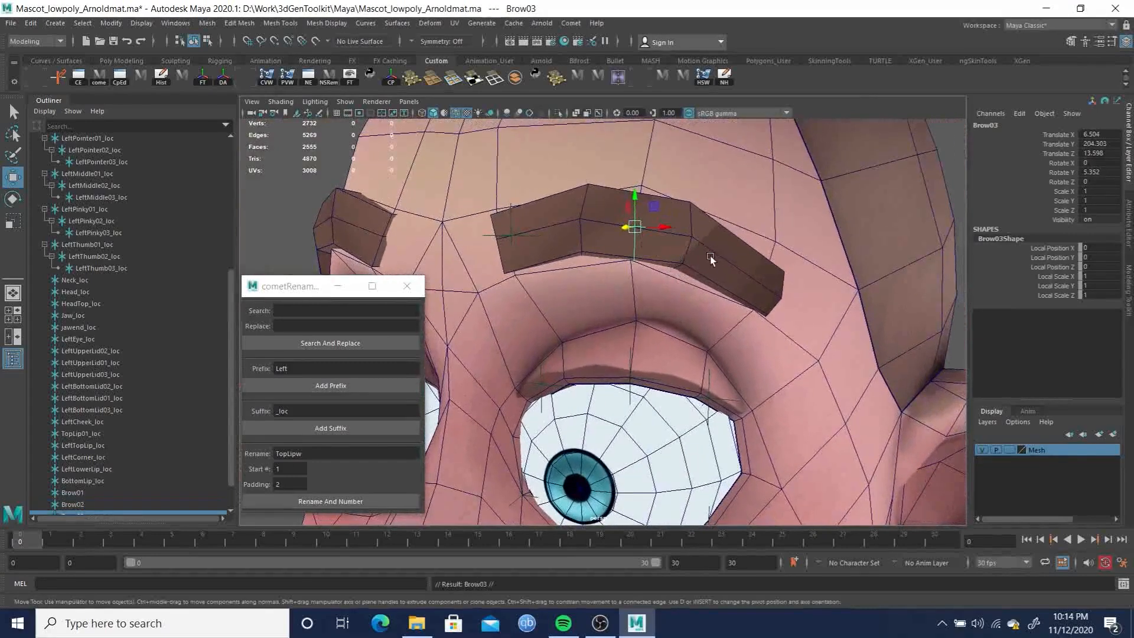
pyautogui.press('v')
pyautogui.moveTo(634, 227); pyautogui.dragTo(688, 241)
pyautogui.keyDown('alt'); pyautogui.moveTo(742, 278); pyautogui.dragTo(715, 299); pyautogui.keyUp('alt')
pyautogui.press('v')
pyautogui.hotkey('ctrl', 'z')
pyautogui.press('v')
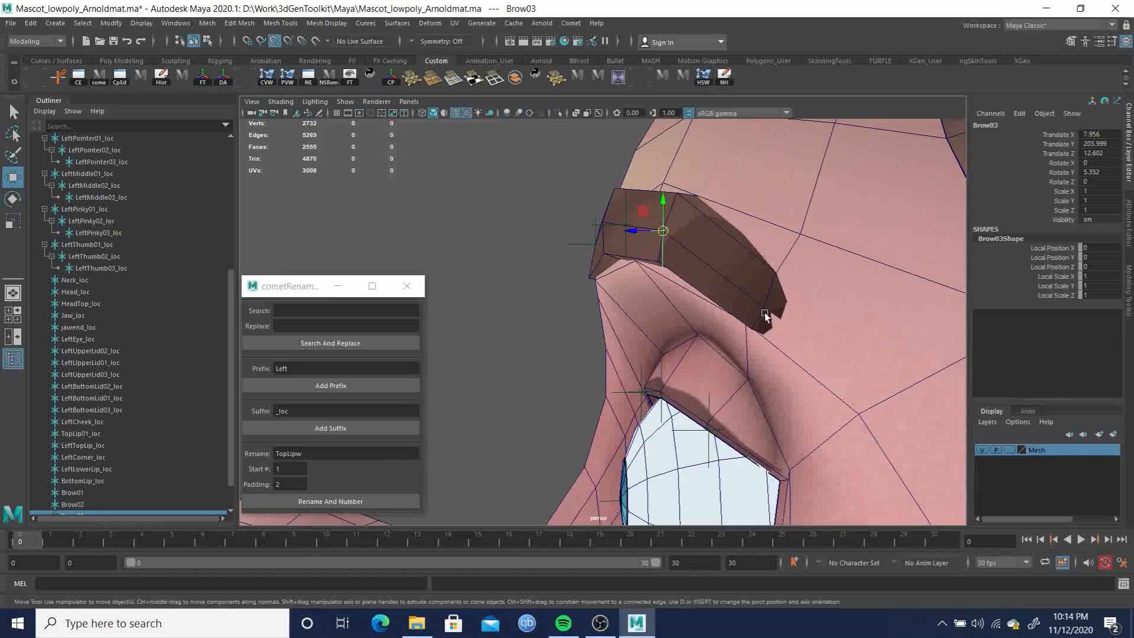
pyautogui.moveTo(665, 232); pyautogui.dragTo(850, 348)
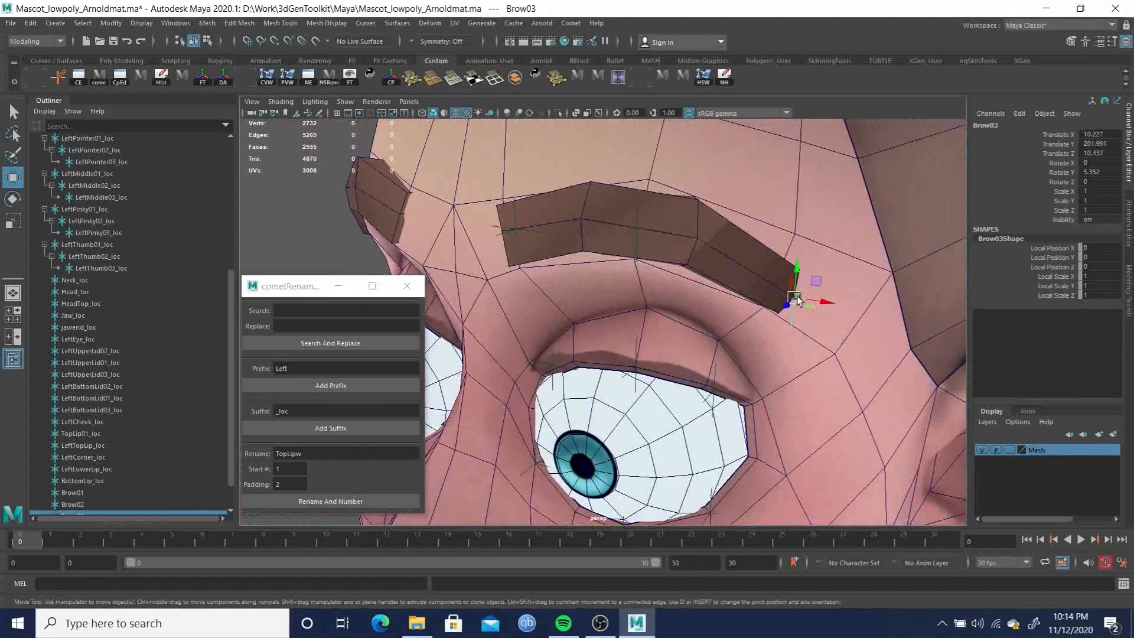
# Turn on curve snapping and shift the Brow03 locator inward along the left eyebrow to about (9.1, 202.9, 11.4)
pyautogui.click(262, 41)
pyautogui.click(696, 306)
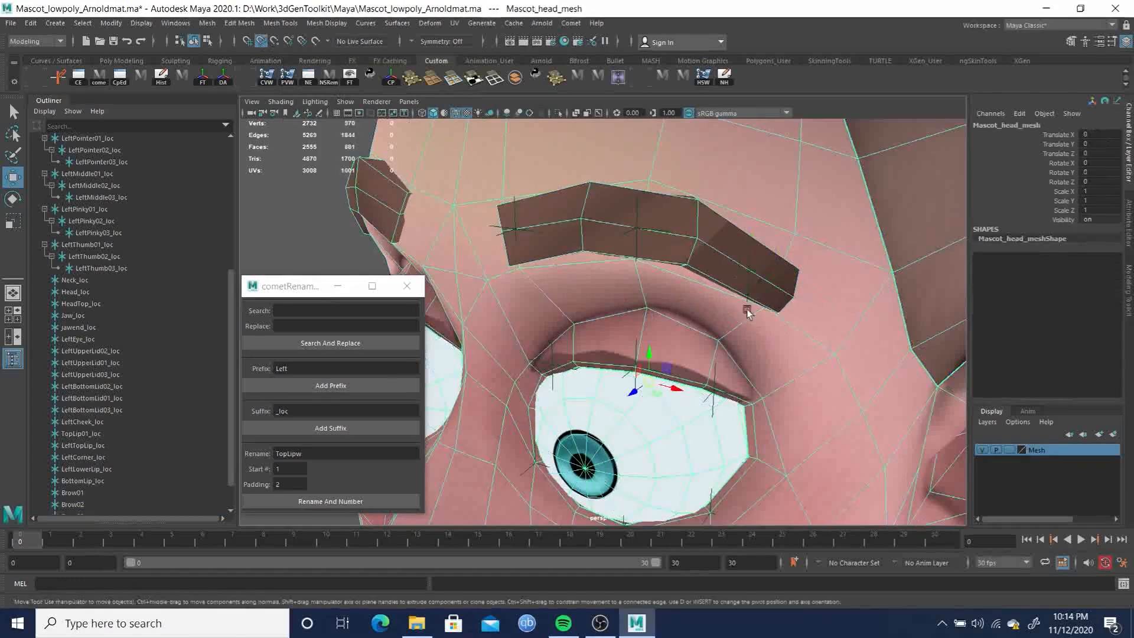
pyautogui.click(773, 306)
pyautogui.keyDown('alt'); pyautogui.moveTo(770, 309); pyautogui.dragTo(754, 278); pyautogui.keyUp('alt')
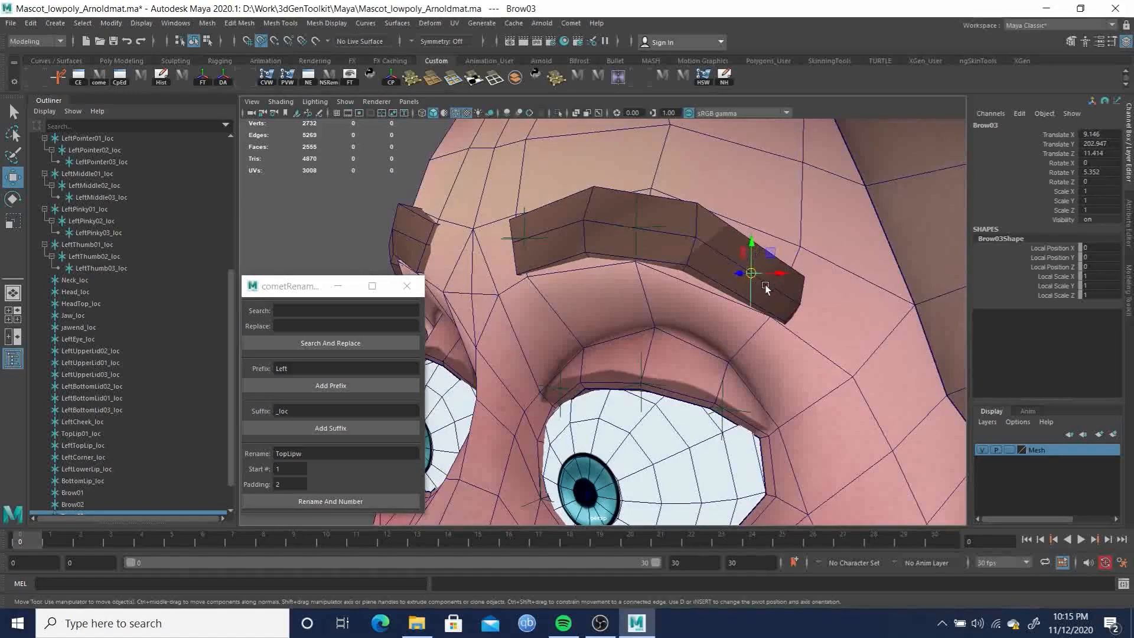
pyautogui.moveTo(572, 252)
pyautogui.keyDown('alt'); pyautogui.mouseDown()
pyautogui.moveTo(608, 261)
pyautogui.moveTo(590, 257)
pyautogui.mouseUp(); pyautogui.keyUp('alt')
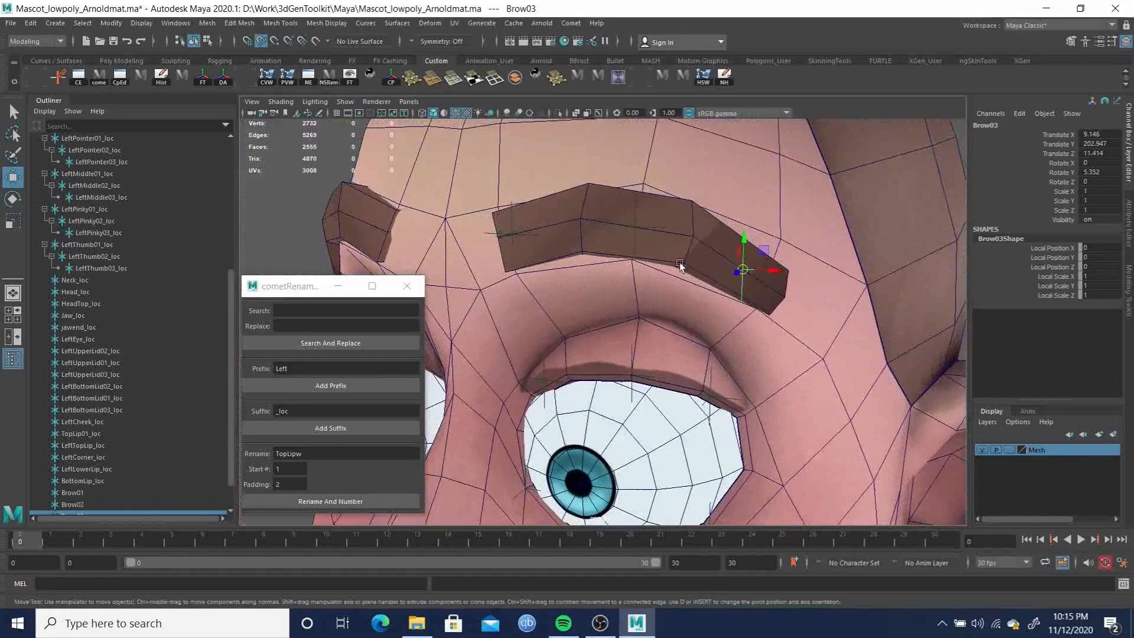
# Add the prefix Left and the suffix _loc to the three locators Brow01, Brow02 and Brow03
pyautogui.keyDown('alt'); pyautogui.moveTo(710, 293); pyautogui.dragTo(507, 317); pyautogui.keyUp('alt')
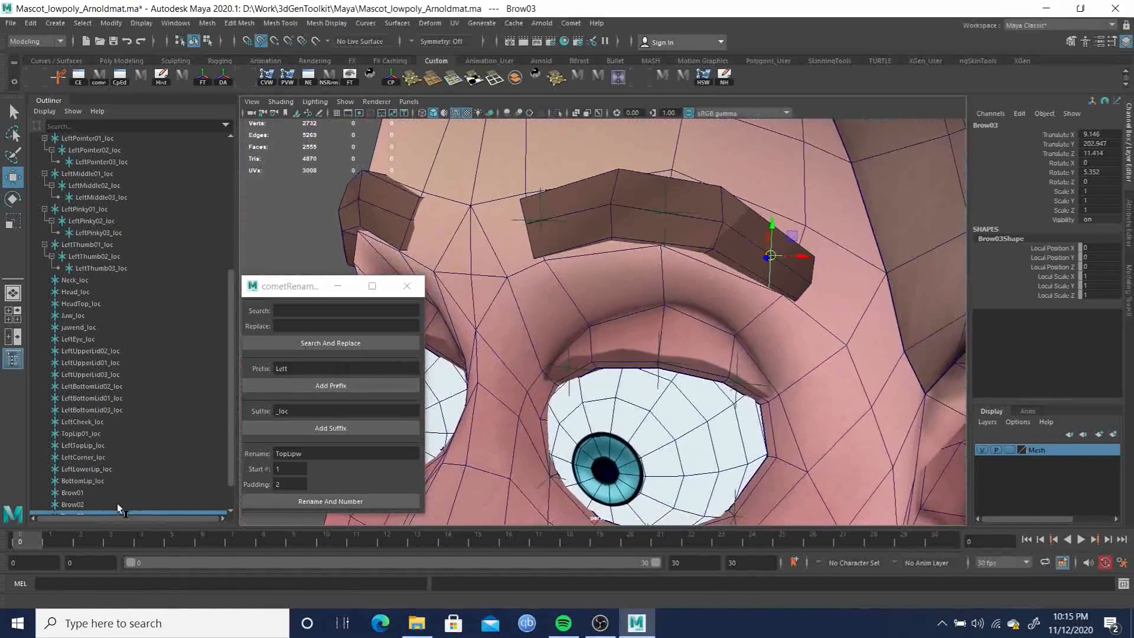
pyautogui.scroll(-1, 118, 502)
pyautogui.click(78, 458)
pyautogui.keyDown('shift'); pyautogui.click(81, 478); pyautogui.keyUp('shift')
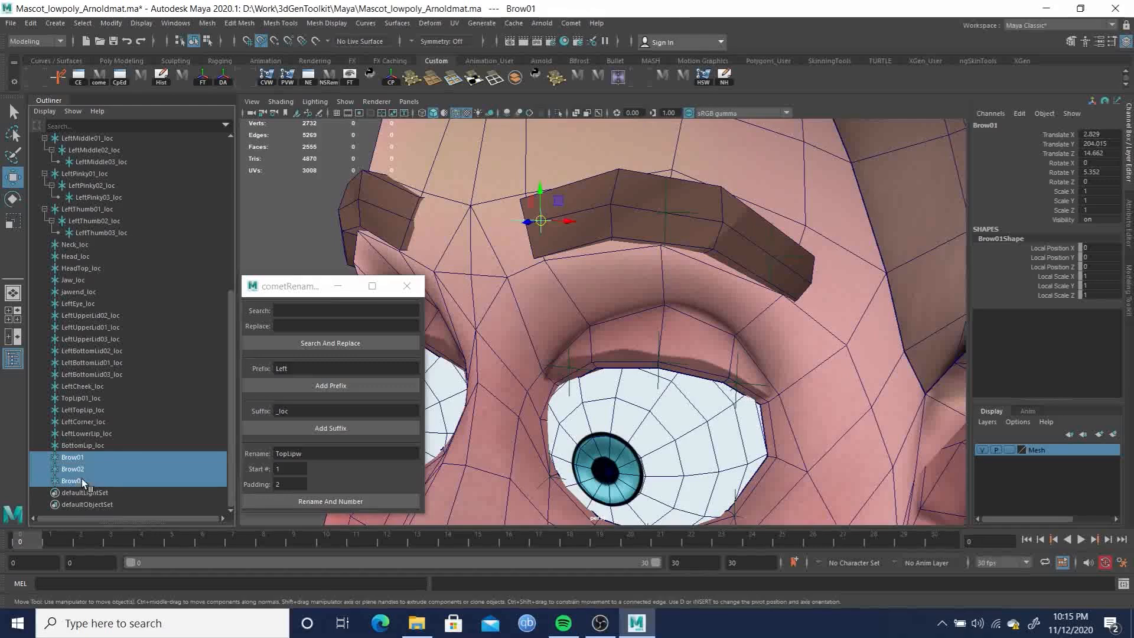
pyautogui.click(342, 386)
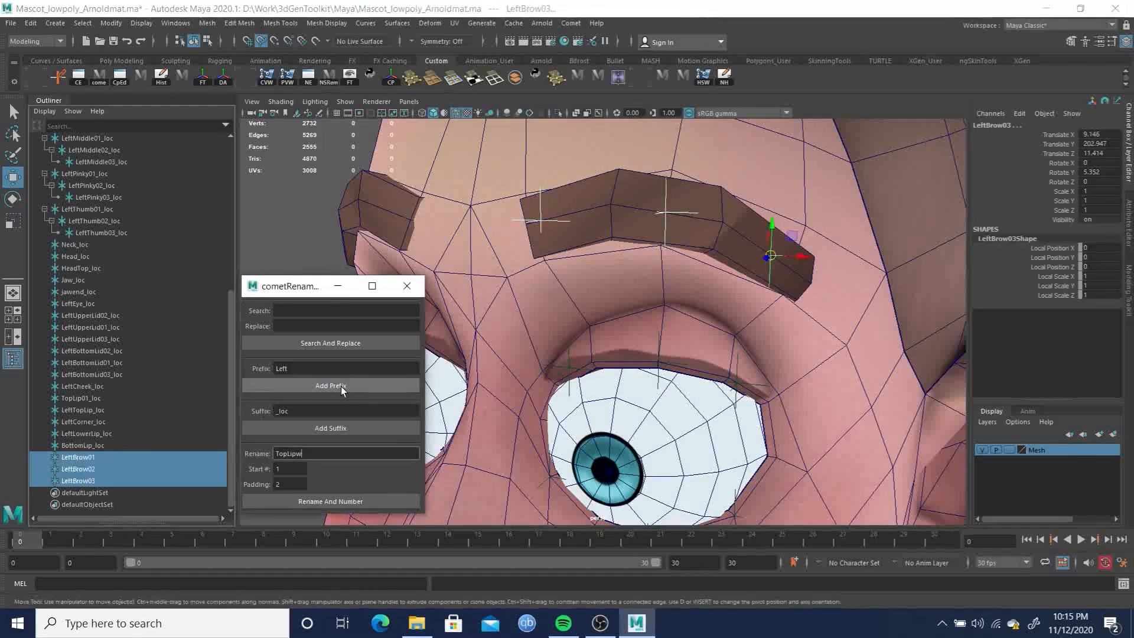
pyautogui.click(334, 428)
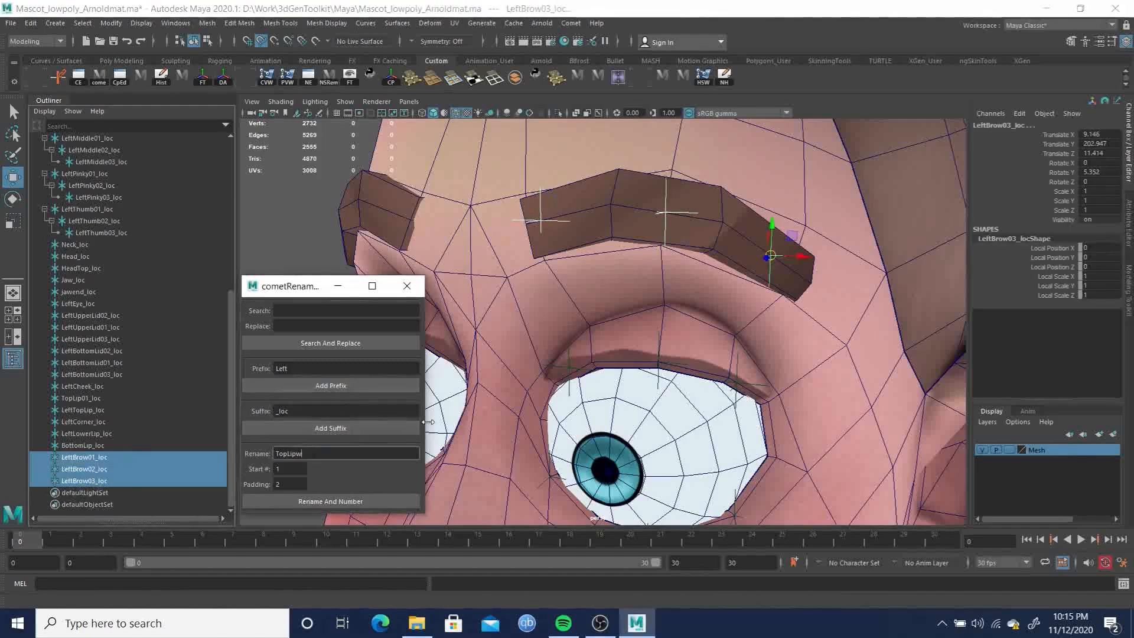
# Examine the placement of the face locators from the eyebrows down to the mouth and chin from several angles
pyautogui.keyDown('alt'); pyautogui.moveTo(848, 299); pyautogui.dragTo(455, 272, button='right'); pyautogui.keyUp('alt')
pyautogui.keyDown('alt'); pyautogui.moveTo(455, 271); pyautogui.dragTo(668, 368); pyautogui.keyUp('alt')
pyautogui.keyDown('alt'); pyautogui.moveTo(667, 368); pyautogui.dragTo(720, 316, button='middle'); pyautogui.keyUp('alt')
pyautogui.keyDown('alt'); pyautogui.moveTo(721, 317); pyautogui.dragTo(625, 293); pyautogui.keyUp('alt')
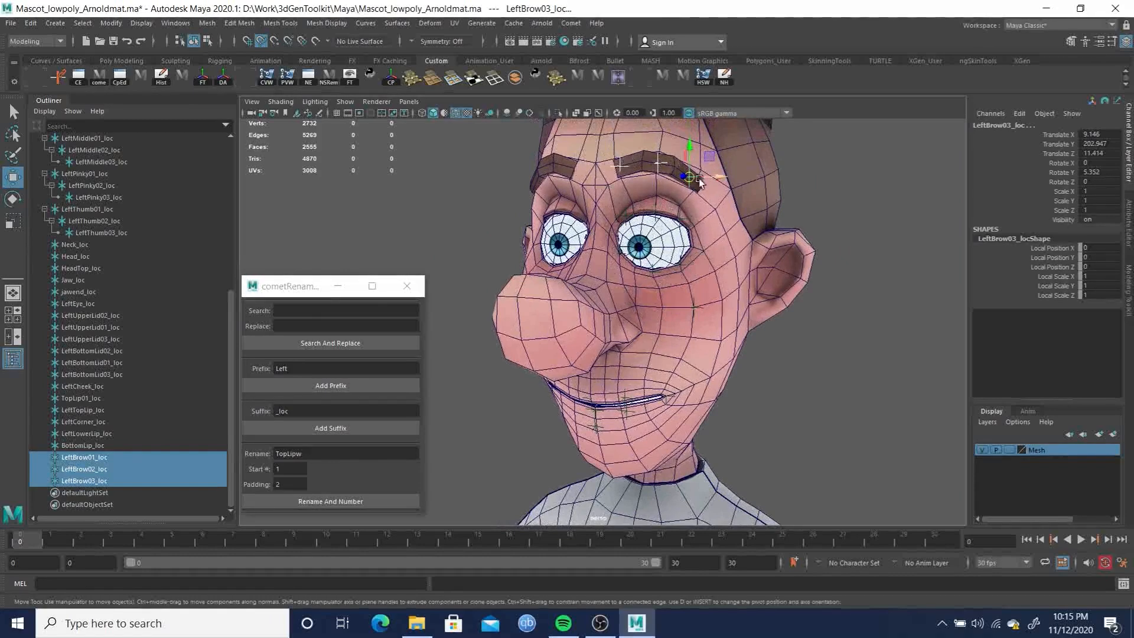
pyautogui.keyDown('alt'); pyautogui.moveTo(648, 407); pyautogui.dragTo(651, 298, button='middle'); pyautogui.keyUp('alt')
pyautogui.keyDown('alt'); pyautogui.moveTo(598, 290); pyautogui.dragTo(644, 329, button='right'); pyautogui.keyUp('alt')
pyautogui.keyDown('alt'); pyautogui.moveTo(642, 319); pyautogui.dragTo(589, 277); pyautogui.keyUp('alt')
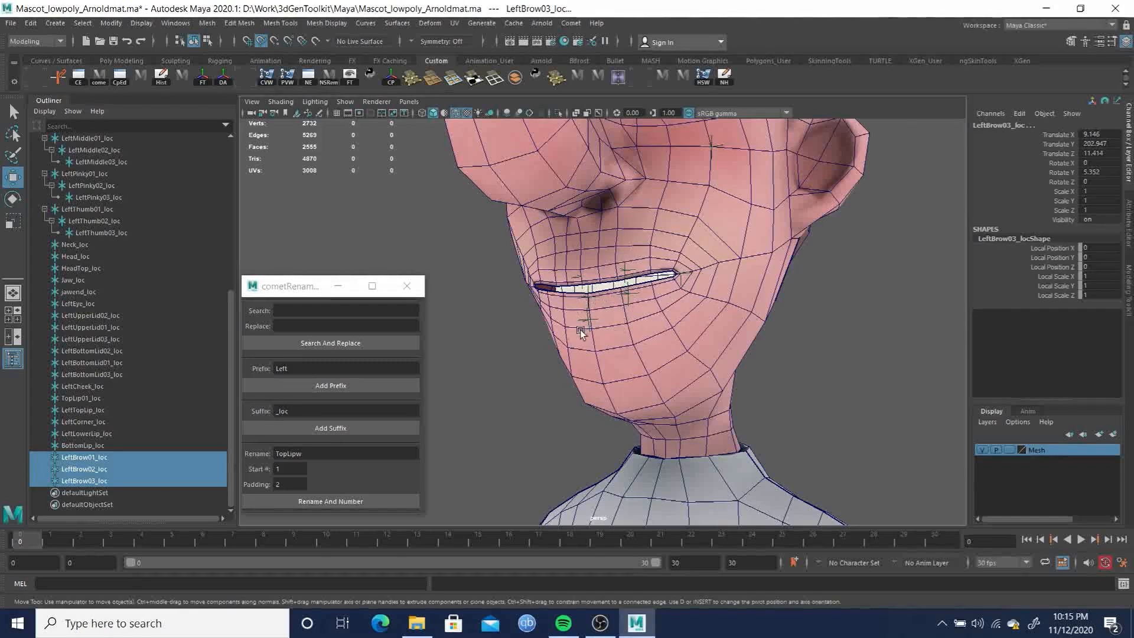
pyautogui.keyDown('alt'); pyautogui.moveTo(579, 324); pyautogui.dragTo(525, 338); pyautogui.keyUp('alt')
pyautogui.keyDown('alt'); pyautogui.moveTo(746, 311); pyautogui.dragTo(543, 281, button='right'); pyautogui.keyUp('alt')
pyautogui.keyDown('alt'); pyautogui.moveTo(706, 308); pyautogui.dragTo(688, 325); pyautogui.keyUp('alt')
# Group all locators from Root_loc through LeftBrow03_loc and name the group Locators_grp
pyautogui.scroll(8, 130, 360)
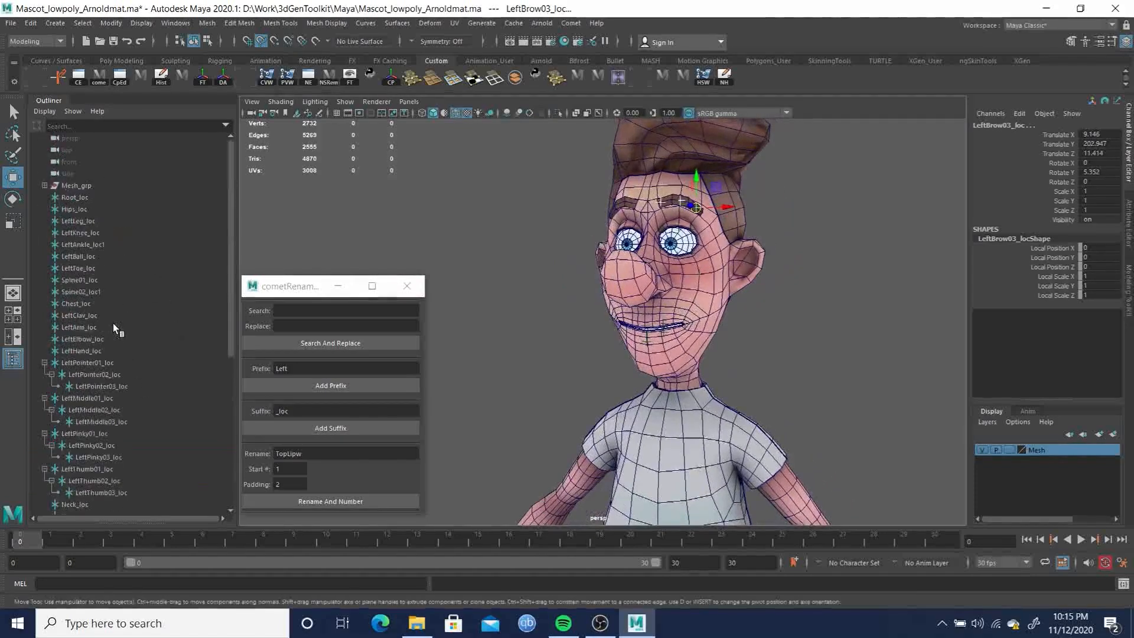
pyautogui.click(72, 197)
pyautogui.scroll(-7, 126, 405)
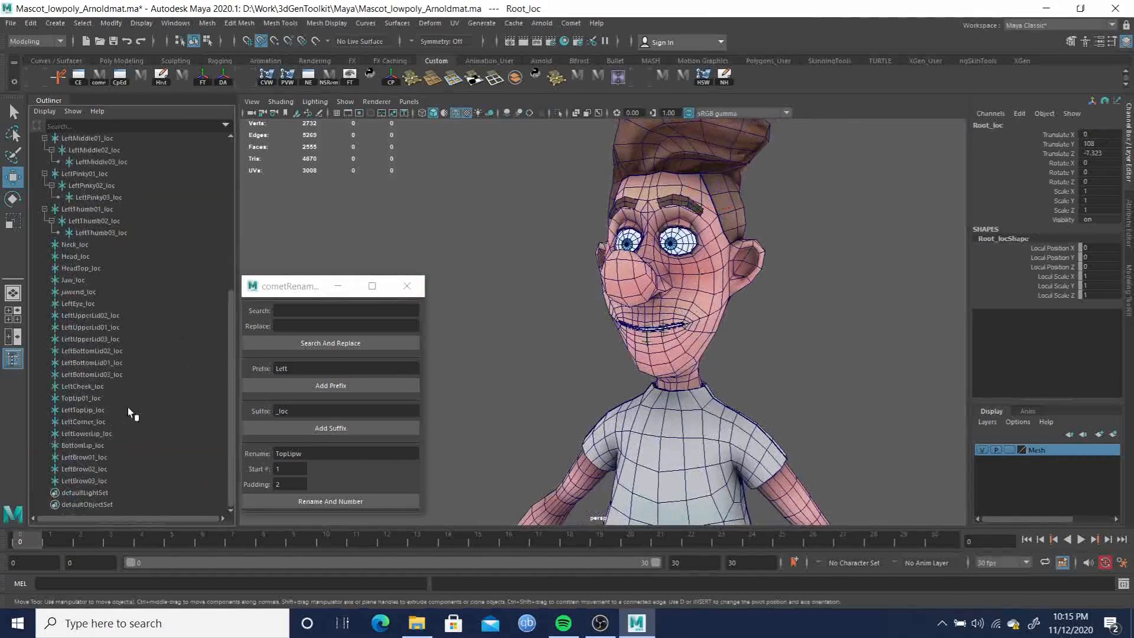
pyautogui.keyDown('shift'); pyautogui.click(89, 480); pyautogui.keyUp('shift')
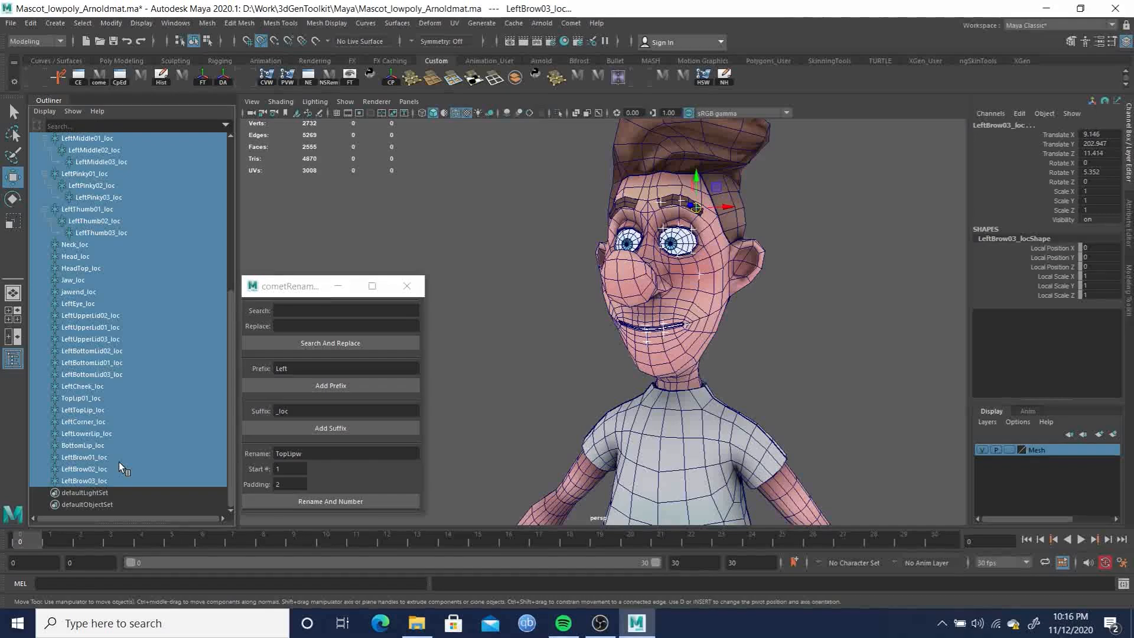
pyautogui.hotkey('ctrl', 'g')
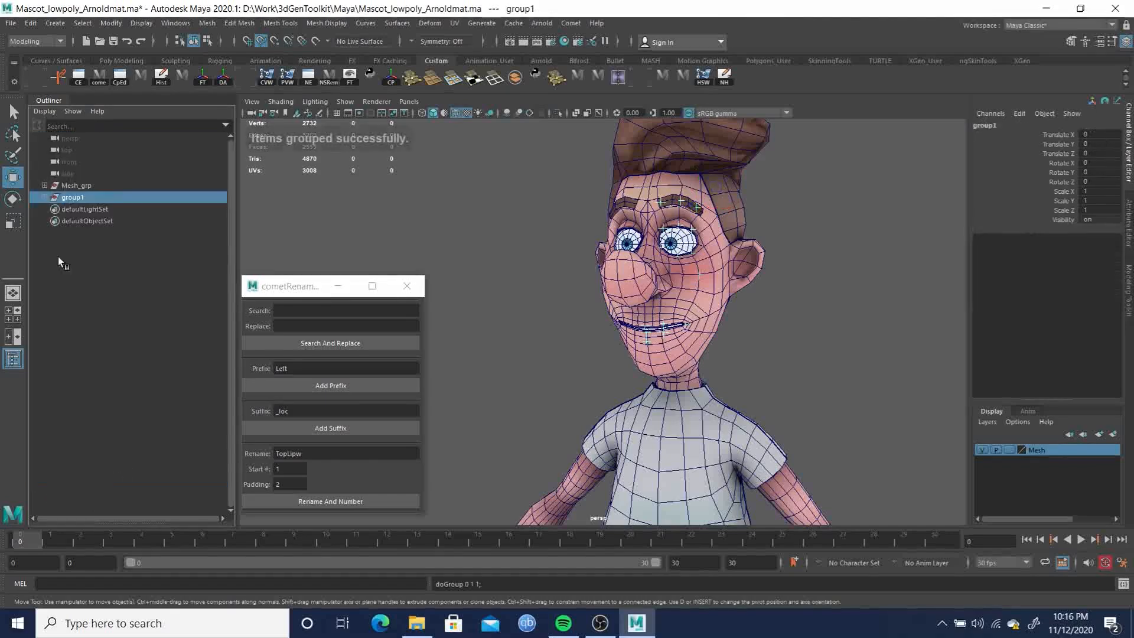
pyautogui.doubleClick(69, 197)
pyautogui.write('Locators')
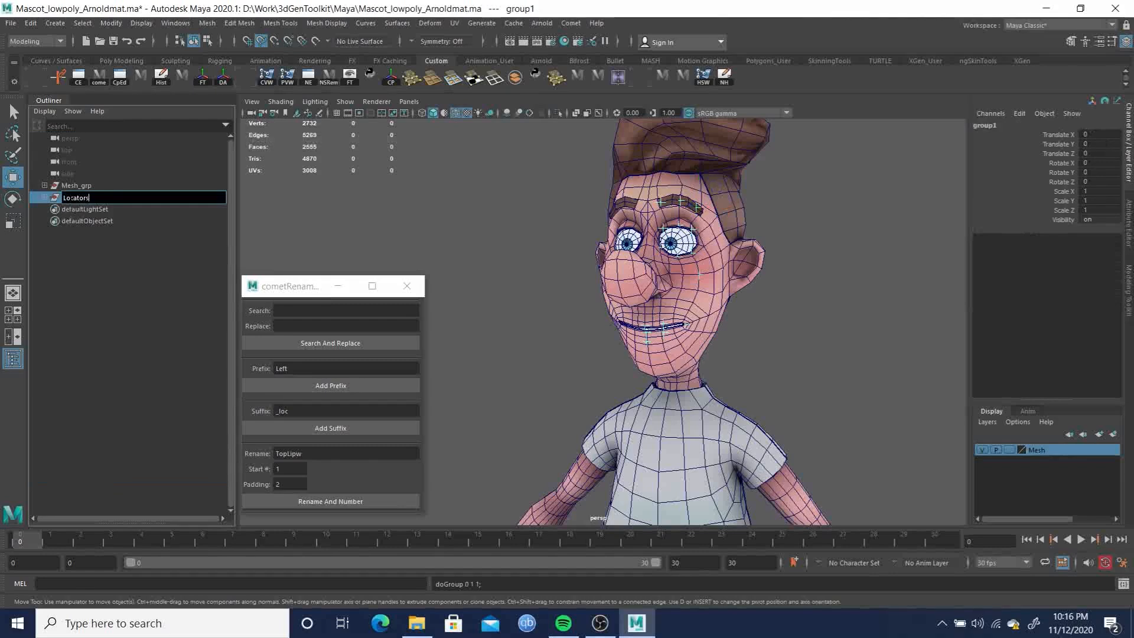
pyautogui.write('_grp')
pyautogui.press('Return')
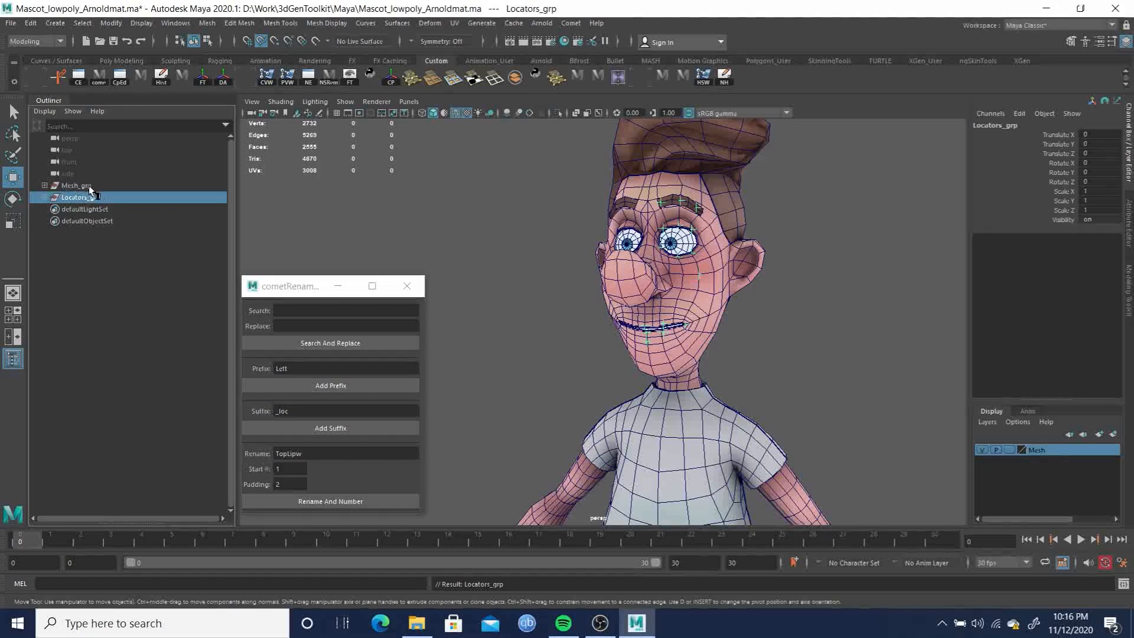
pyautogui.click(69, 186)
pyautogui.click(72, 197)
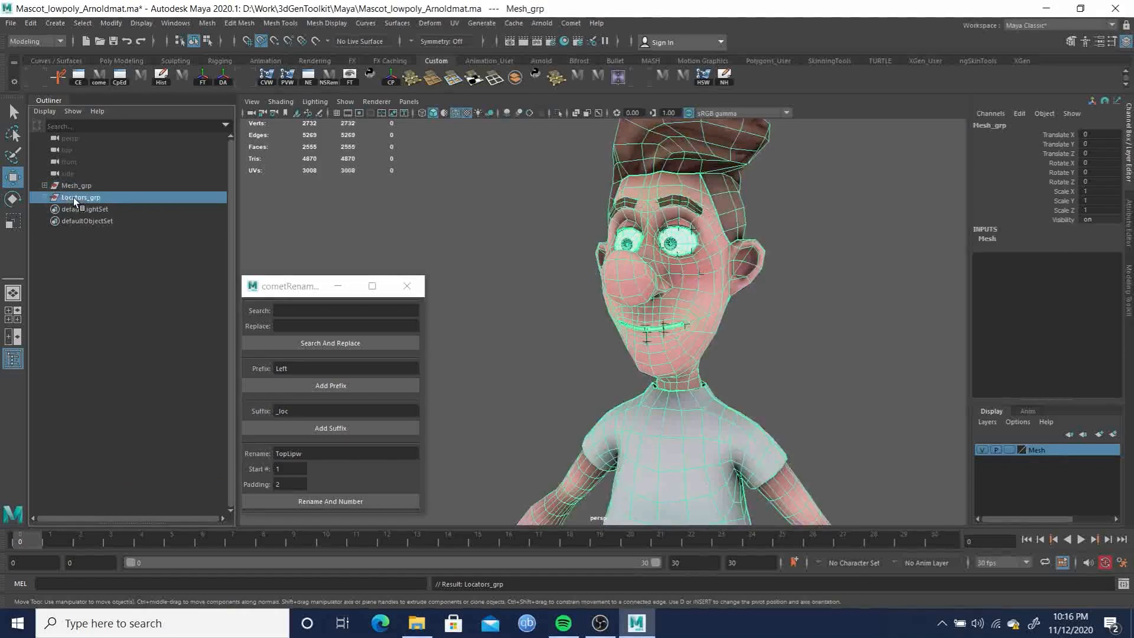
# Turn off Wireframe on Shaded and turn on X-Ray shading in the perspective view
pyautogui.keyDown('alt'); pyautogui.moveTo(790, 393); pyautogui.dragTo(422, 355, button='right'); pyautogui.keyUp('alt')
pyautogui.moveTo(679, 370)
pyautogui.keyDown('alt'); pyautogui.mouseDown()
pyautogui.moveTo(601, 377)
pyautogui.moveTo(681, 378)
pyautogui.mouseUp(); pyautogui.keyUp('alt')
pyautogui.keyDown('alt'); pyautogui.moveTo(644, 375); pyautogui.dragTo(640, 339, button='middle'); pyautogui.keyUp('alt')
pyautogui.keyDown('alt'); pyautogui.moveTo(640, 348); pyautogui.dragTo(730, 446, button='right'); pyautogui.keyUp('alt')
pyautogui.click(286, 101)
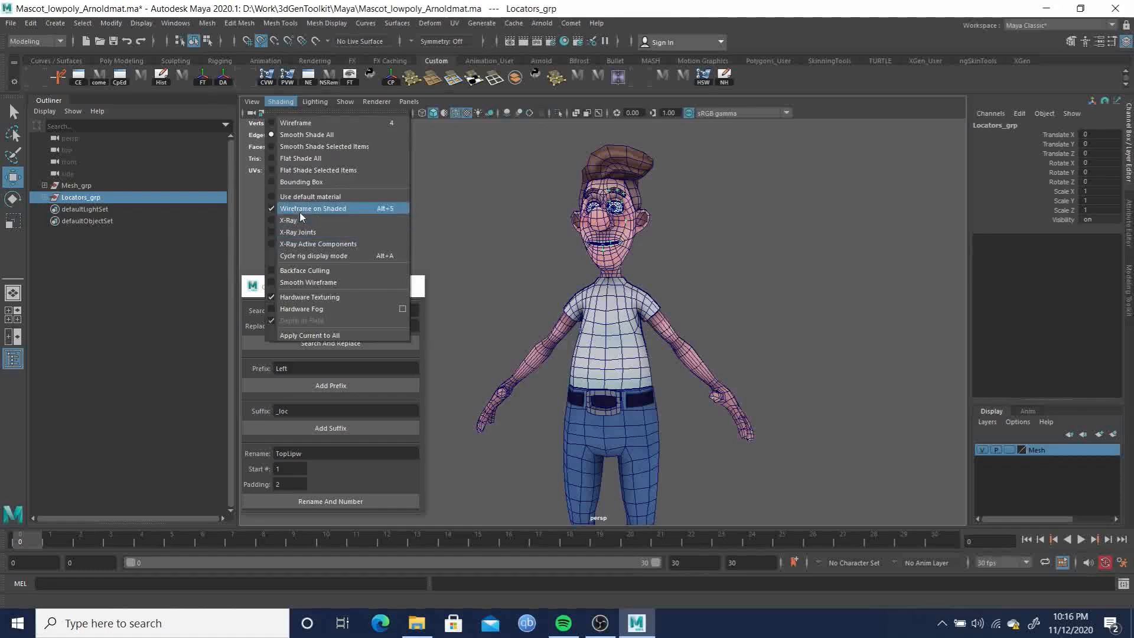
pyautogui.click(301, 213)
pyautogui.keyDown('alt'); pyautogui.moveTo(699, 306); pyautogui.dragTo(733, 233, button='middle'); pyautogui.keyUp('alt')
pyautogui.moveTo(744, 263)
pyautogui.keyDown('alt'); pyautogui.mouseDown()
pyautogui.moveTo(704, 284)
pyautogui.moveTo(747, 283)
pyautogui.mouseUp(); pyautogui.keyUp('alt')
pyautogui.click(280, 101)
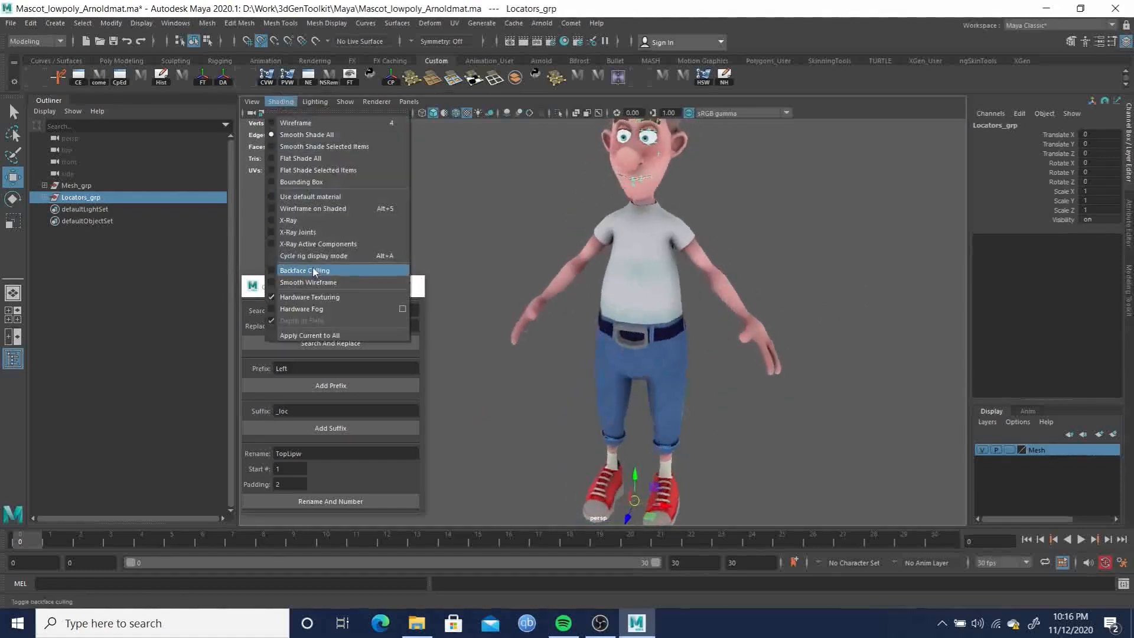
pyautogui.click(300, 222)
# Review the locators through the mascot's transparent body from several angles and close the cometRename window
pyautogui.keyDown('alt'); pyautogui.moveTo(767, 310); pyautogui.dragTo(567, 258, button='right'); pyautogui.keyUp('alt')
pyautogui.moveTo(568, 258)
pyautogui.keyDown('alt'); pyautogui.mouseDown()
pyautogui.moveTo(677, 251)
pyautogui.moveTo(598, 241)
pyautogui.mouseUp(); pyautogui.keyUp('alt')
pyautogui.keyDown('alt'); pyautogui.moveTo(598, 241); pyautogui.dragTo(843, 426, button='right'); pyautogui.keyUp('alt')
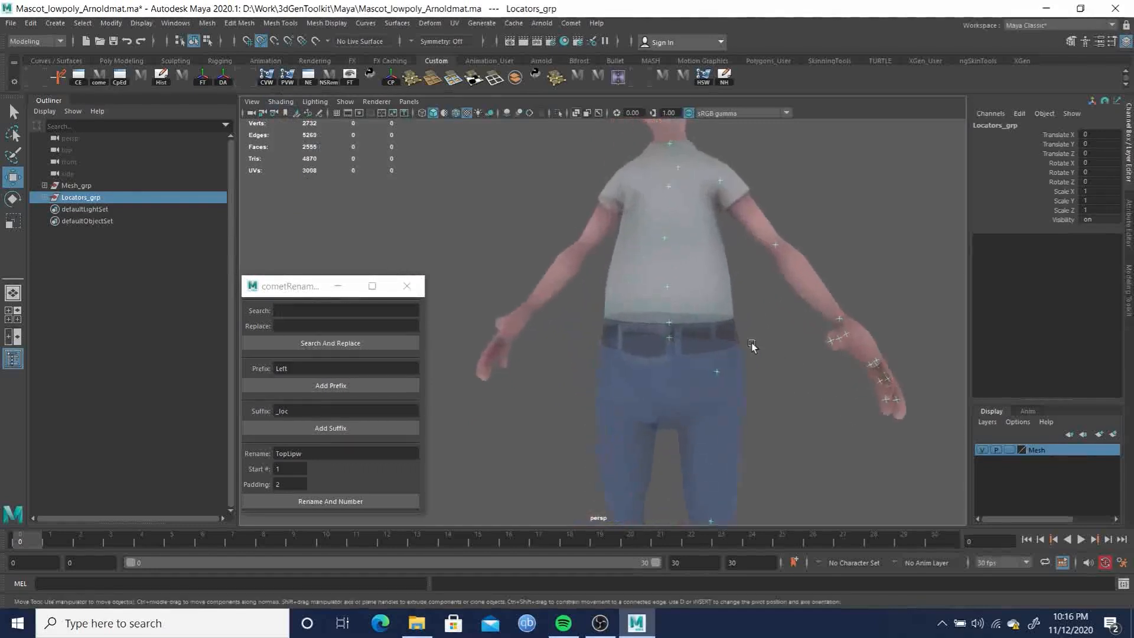
pyautogui.keyDown('alt'); pyautogui.moveTo(763, 345); pyautogui.dragTo(693, 335); pyautogui.keyUp('alt')
pyautogui.keyDown('alt'); pyautogui.moveTo(692, 334); pyautogui.dragTo(533, 310, button='right'); pyautogui.keyUp('alt')
pyautogui.keyDown('alt'); pyautogui.moveTo(533, 310); pyautogui.dragTo(616, 328); pyautogui.keyUp('alt')
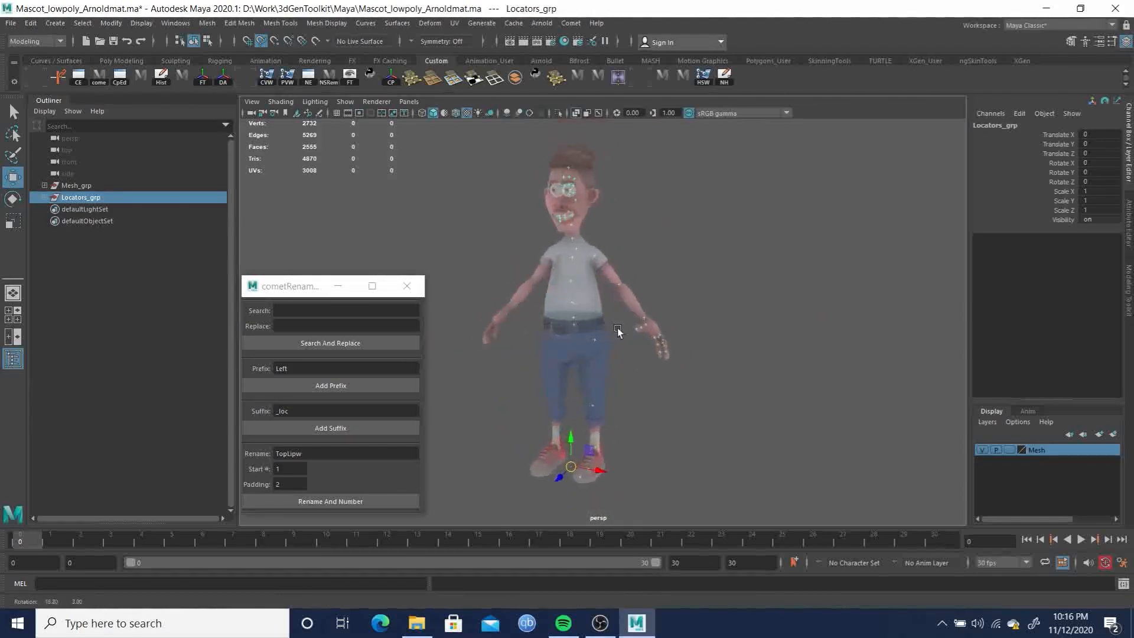
pyautogui.click(407, 290)
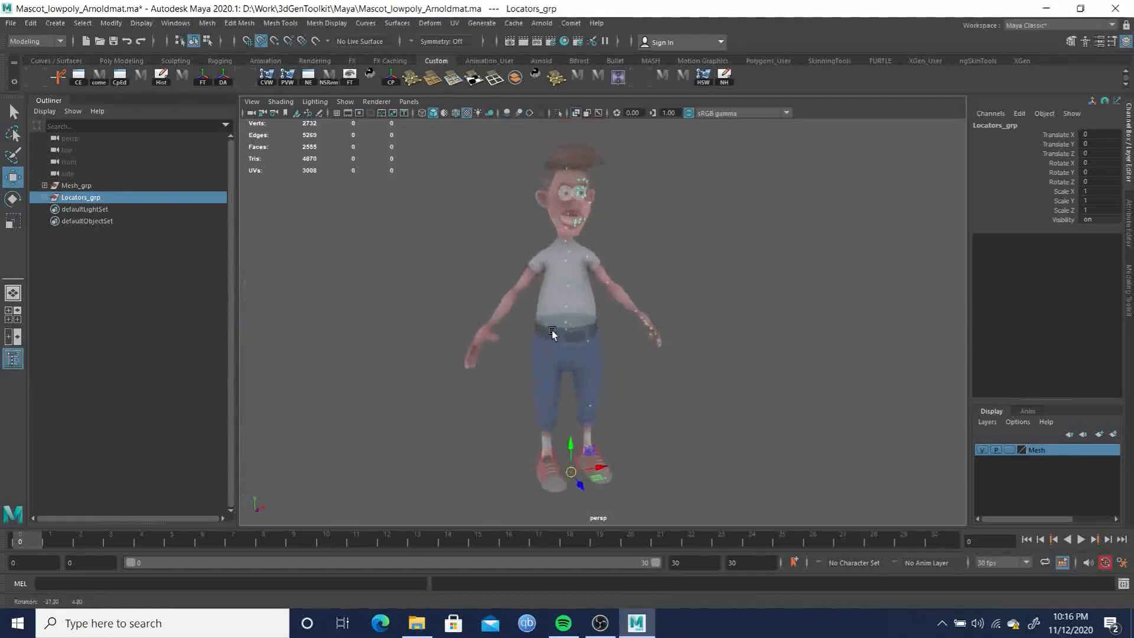